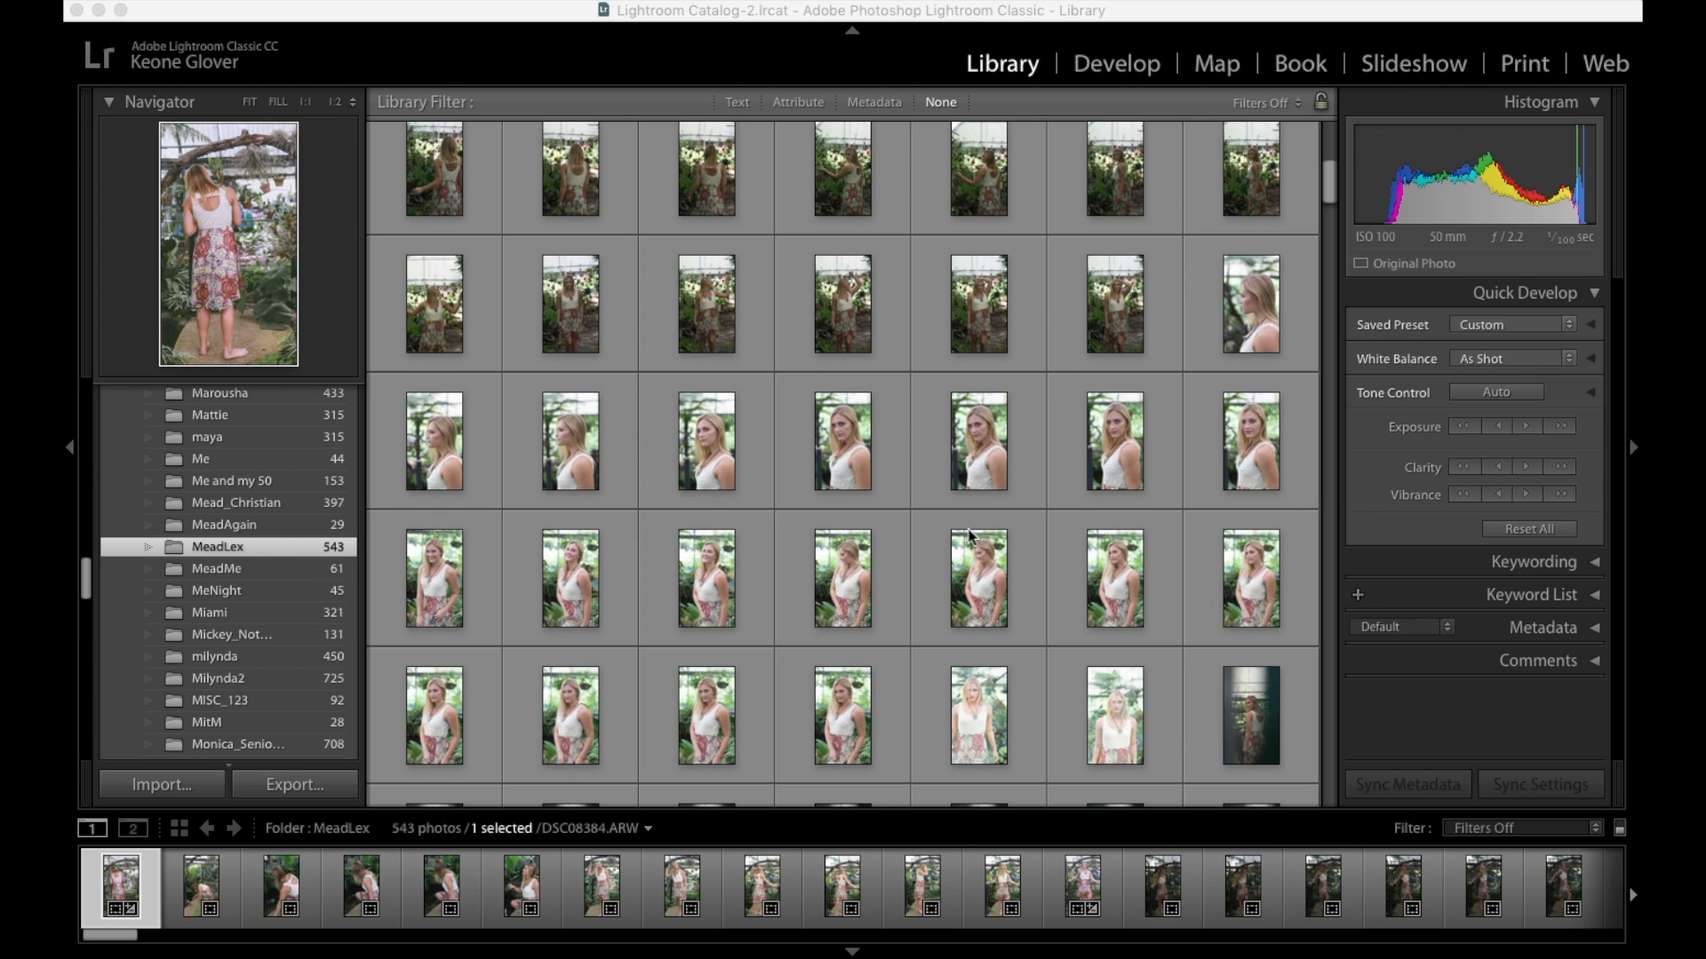
Open DSC08425.ARW from the MeadLex grid in Loupe view, go on to DSC08429.ARW and add that photo to the Quick Collection
left_click(1244, 307)
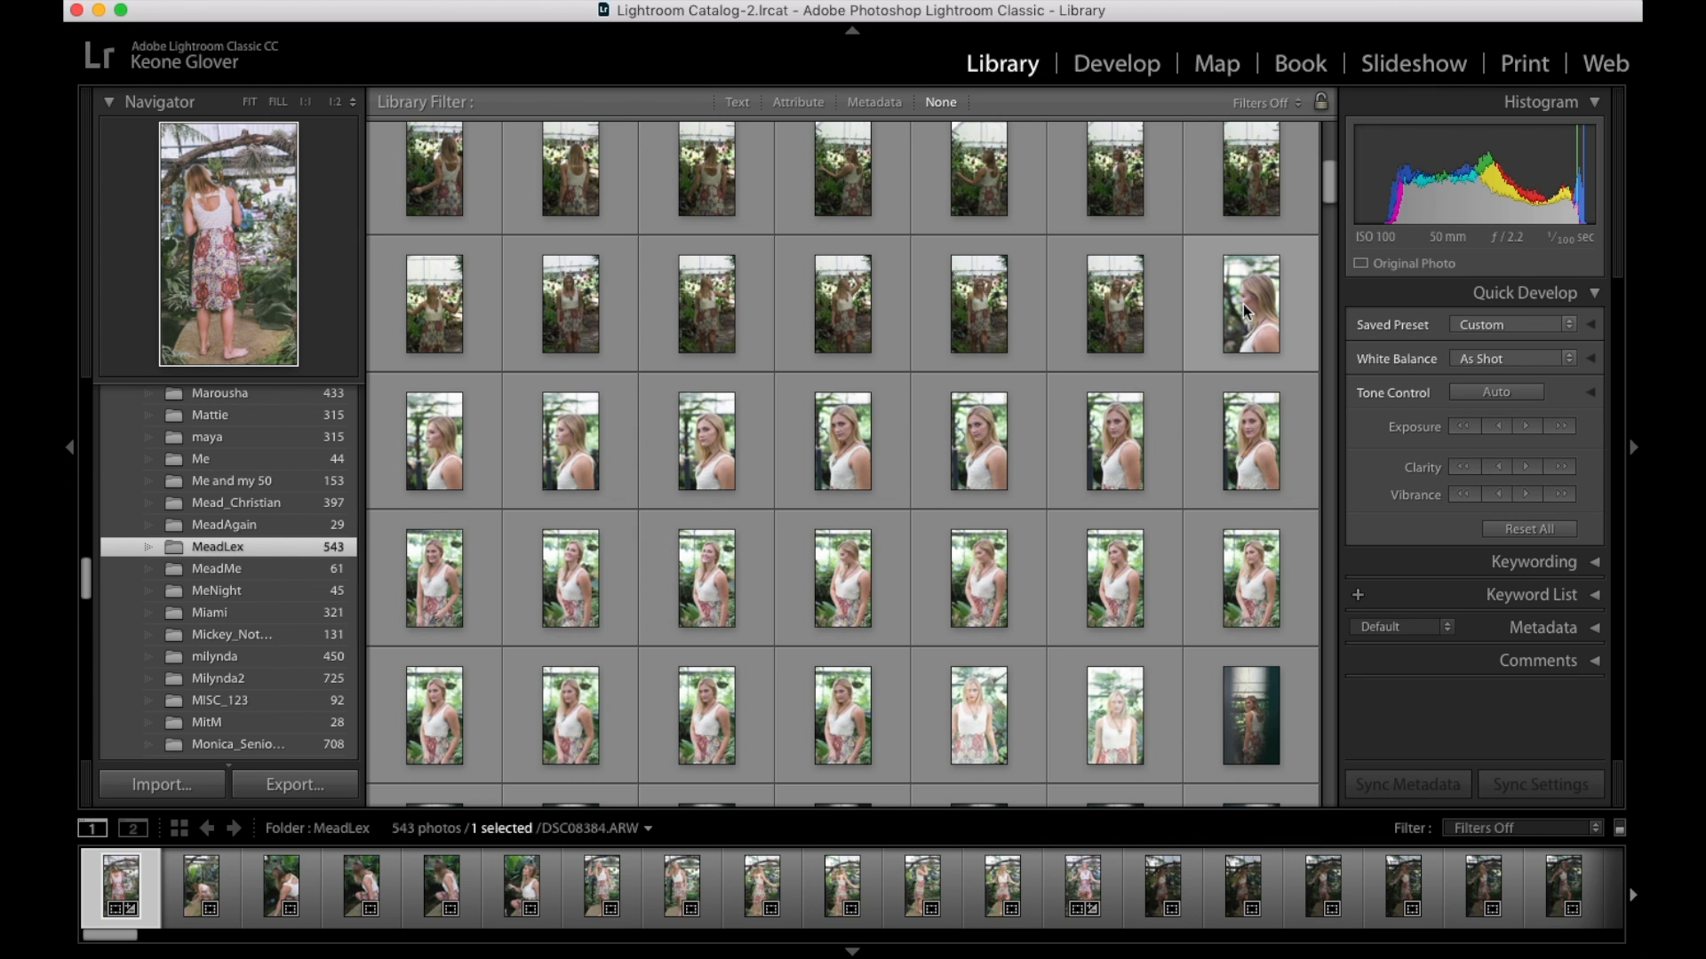
double_click(1244, 304)
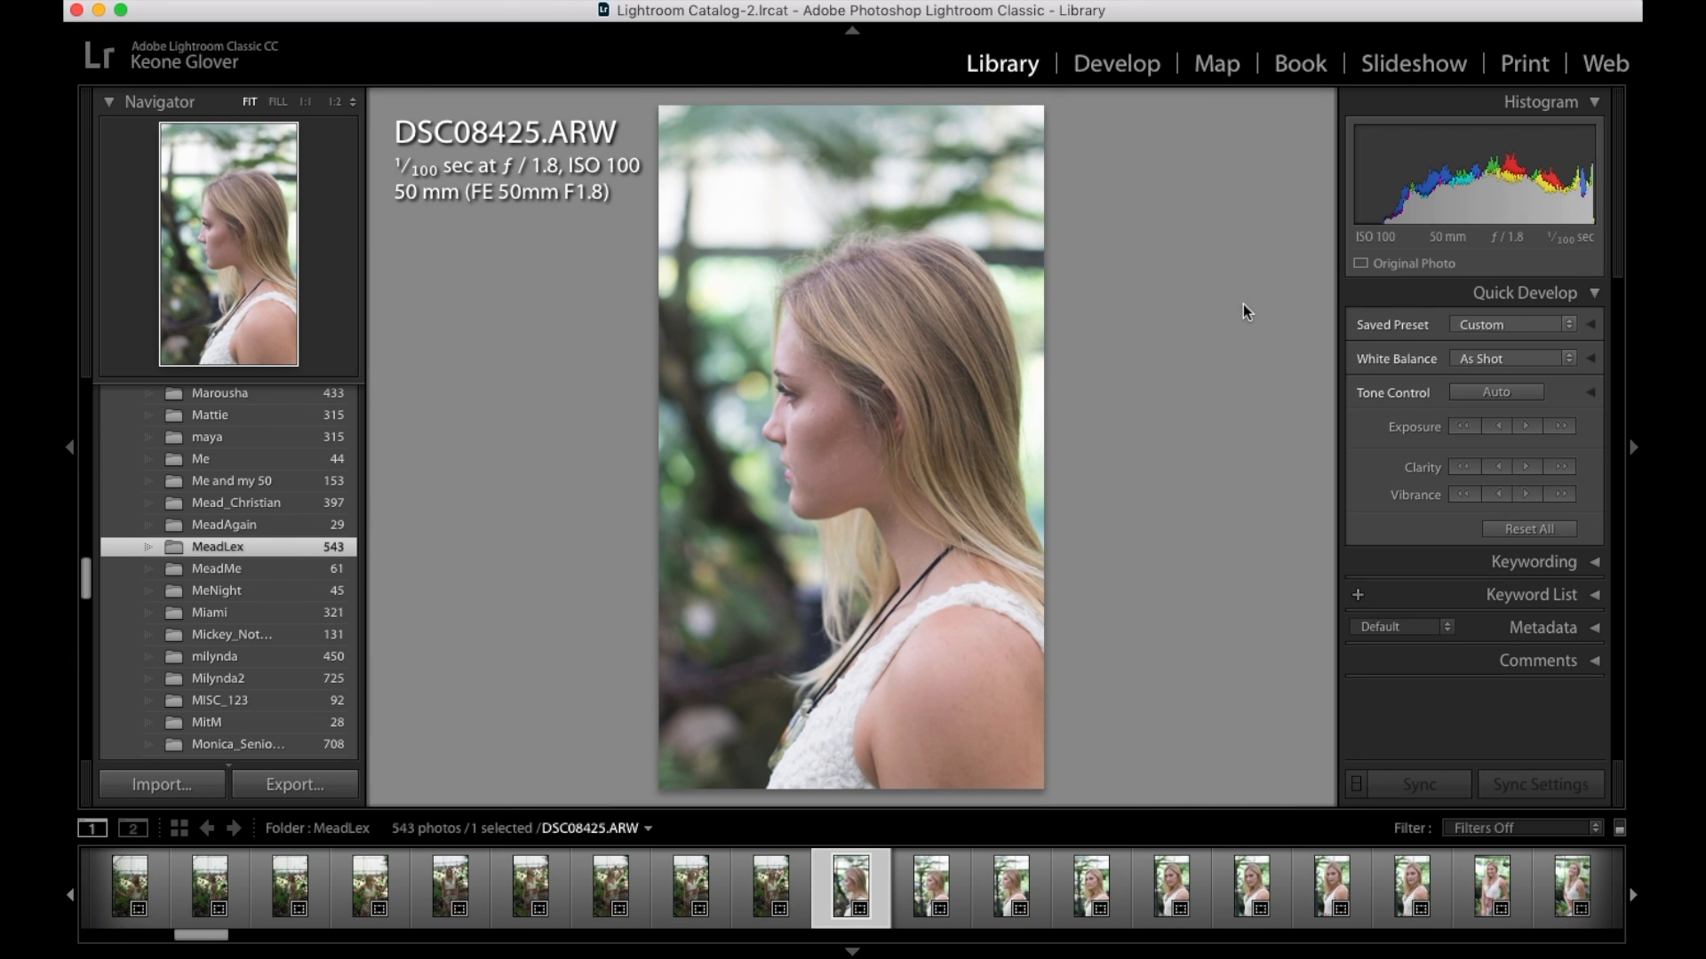
key("Right")
key("Right")
key("Right")
key("Right")
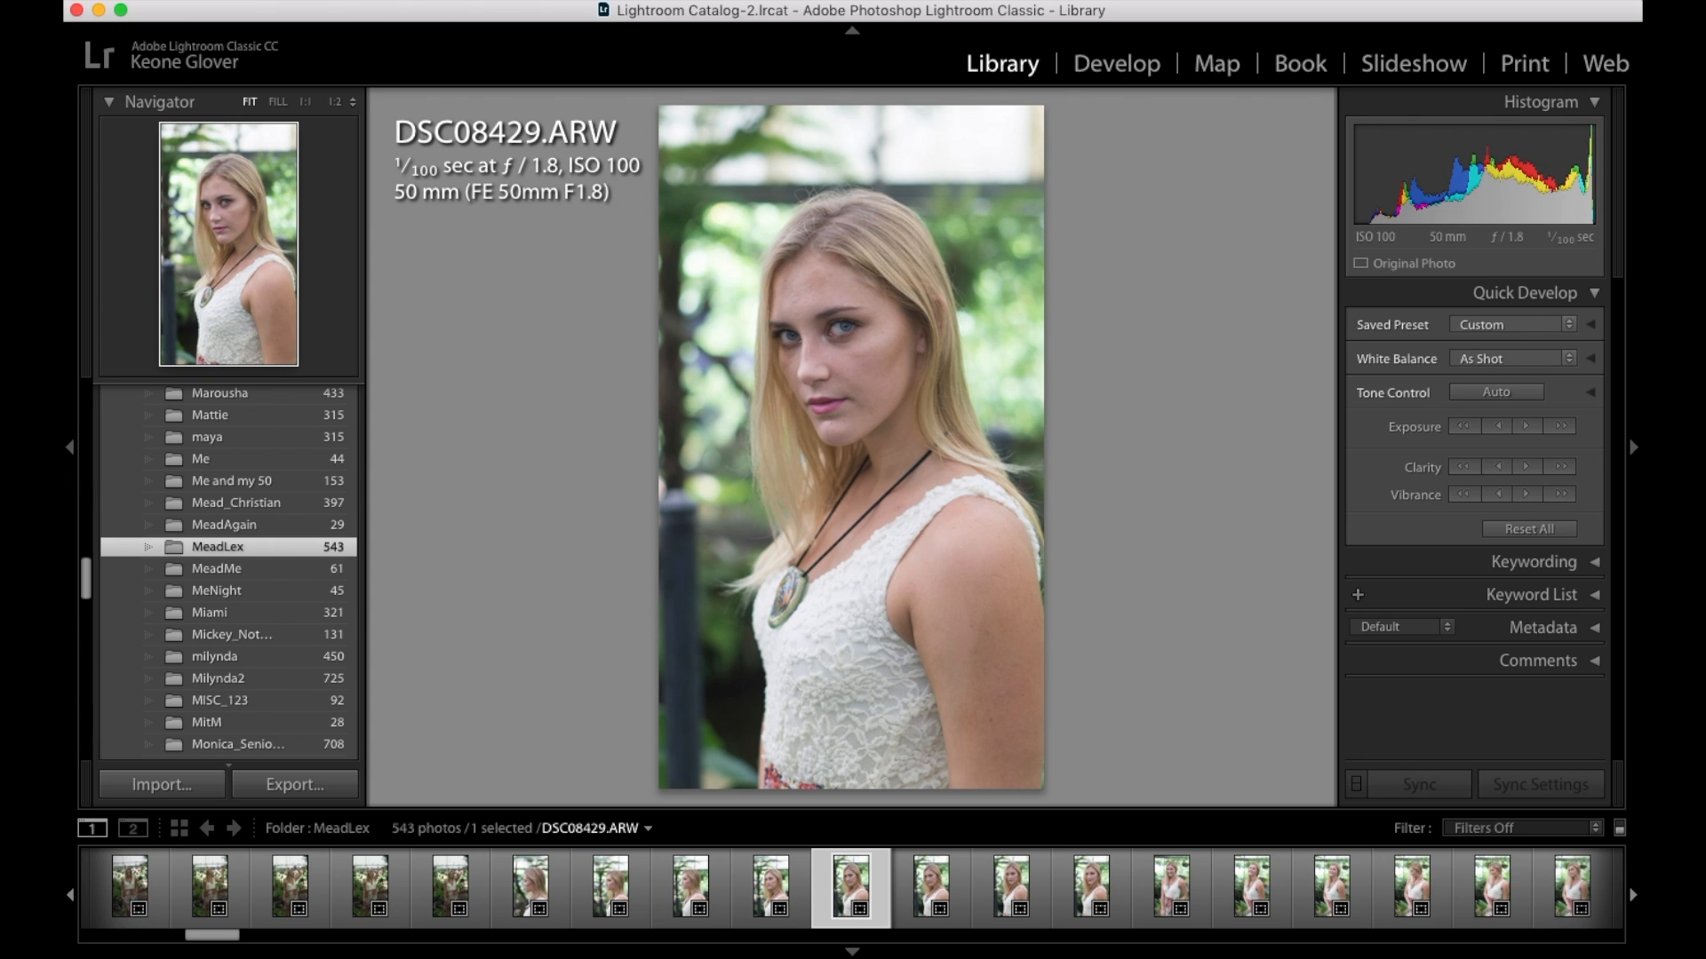
key("b")
Compare the next similar portraits and add DSC08431.ARW to the Quick Collection
key("Right")
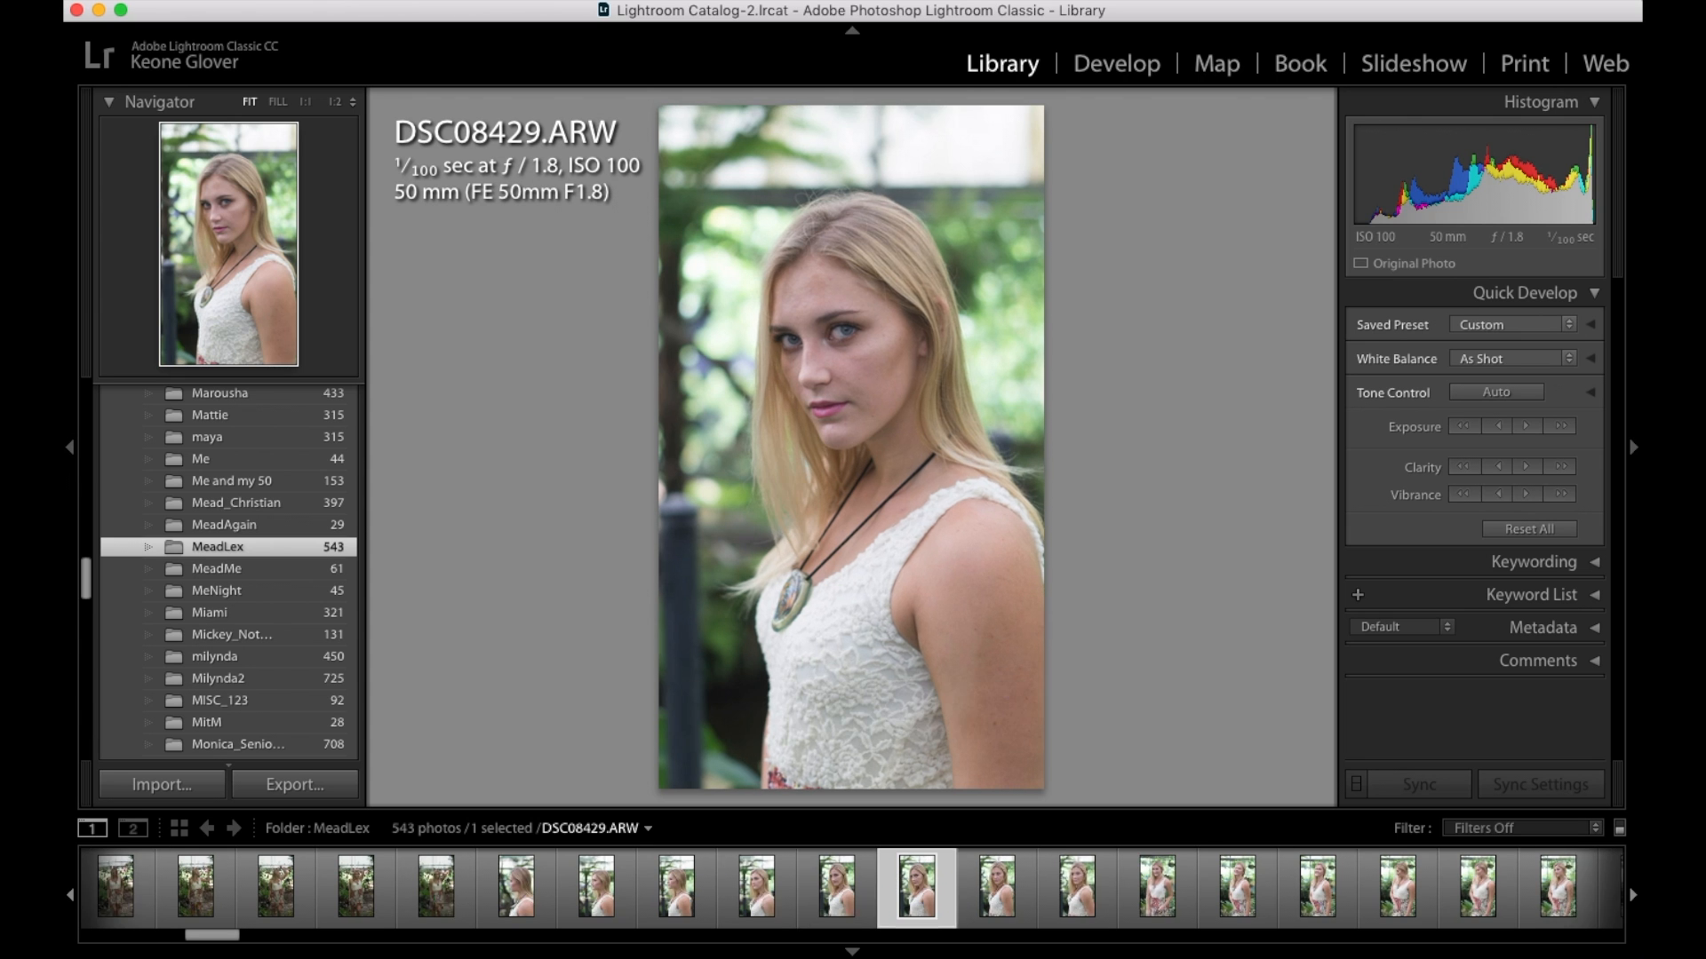
key("Right")
key("Right")
key("Left")
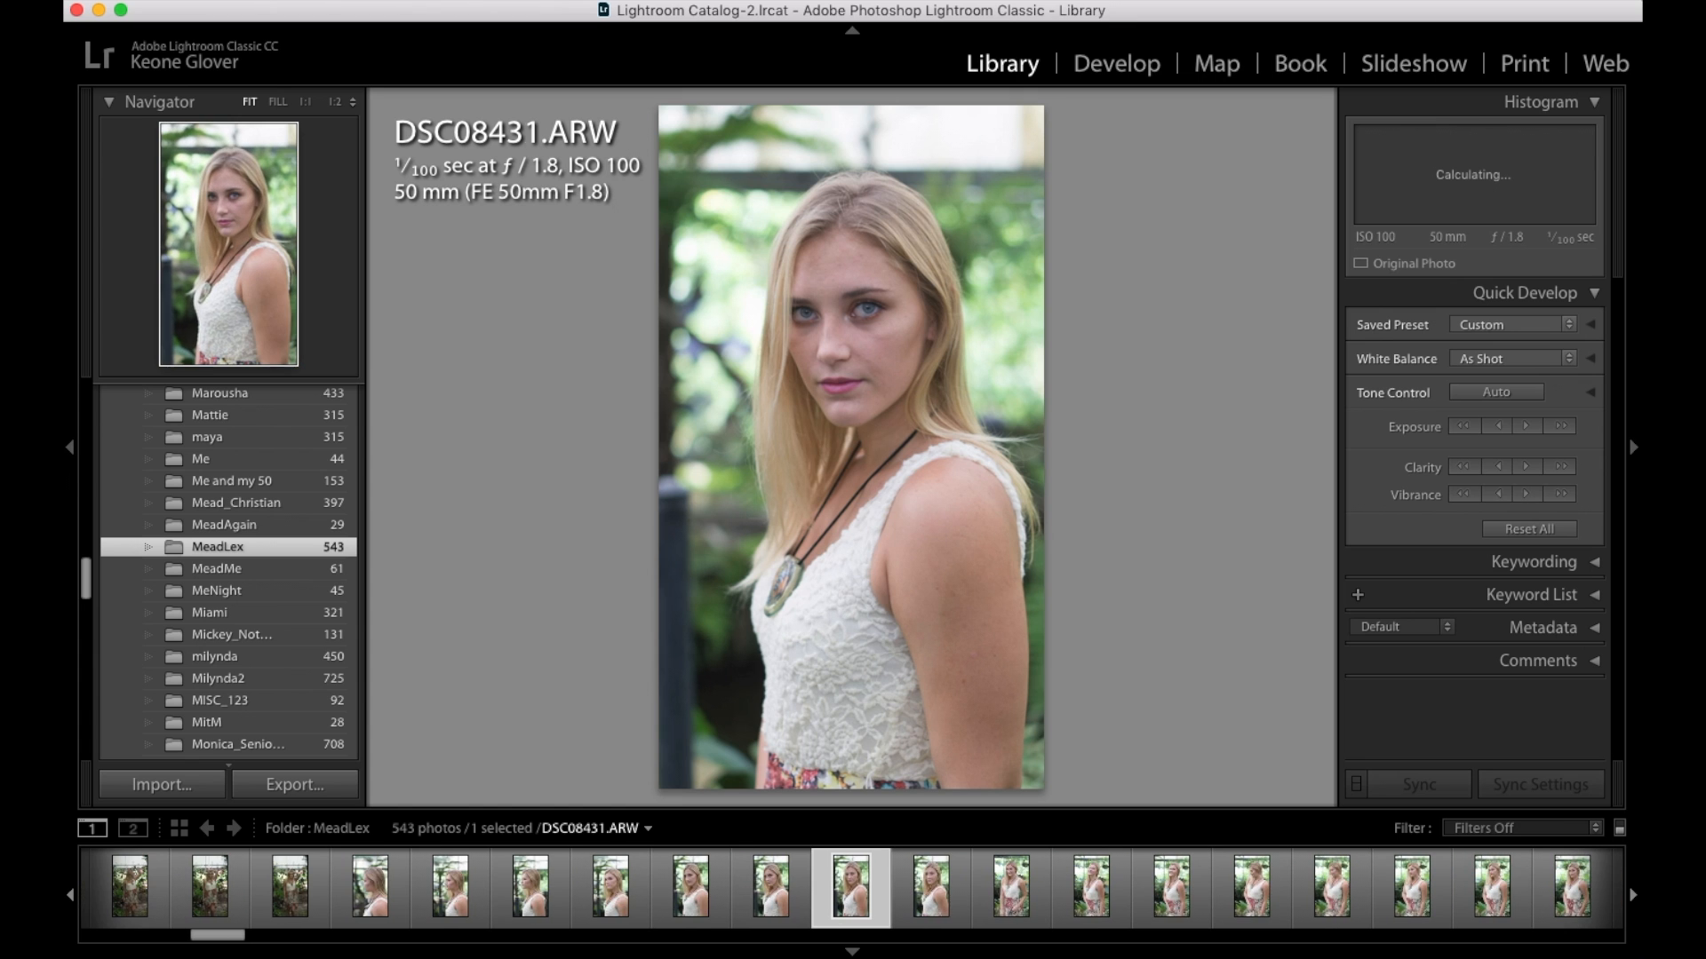
key("b")
Review the portraits in white top and floral skirt from DSC08432.ARW through DSC08445.ARW
key("Right")
key("Right")
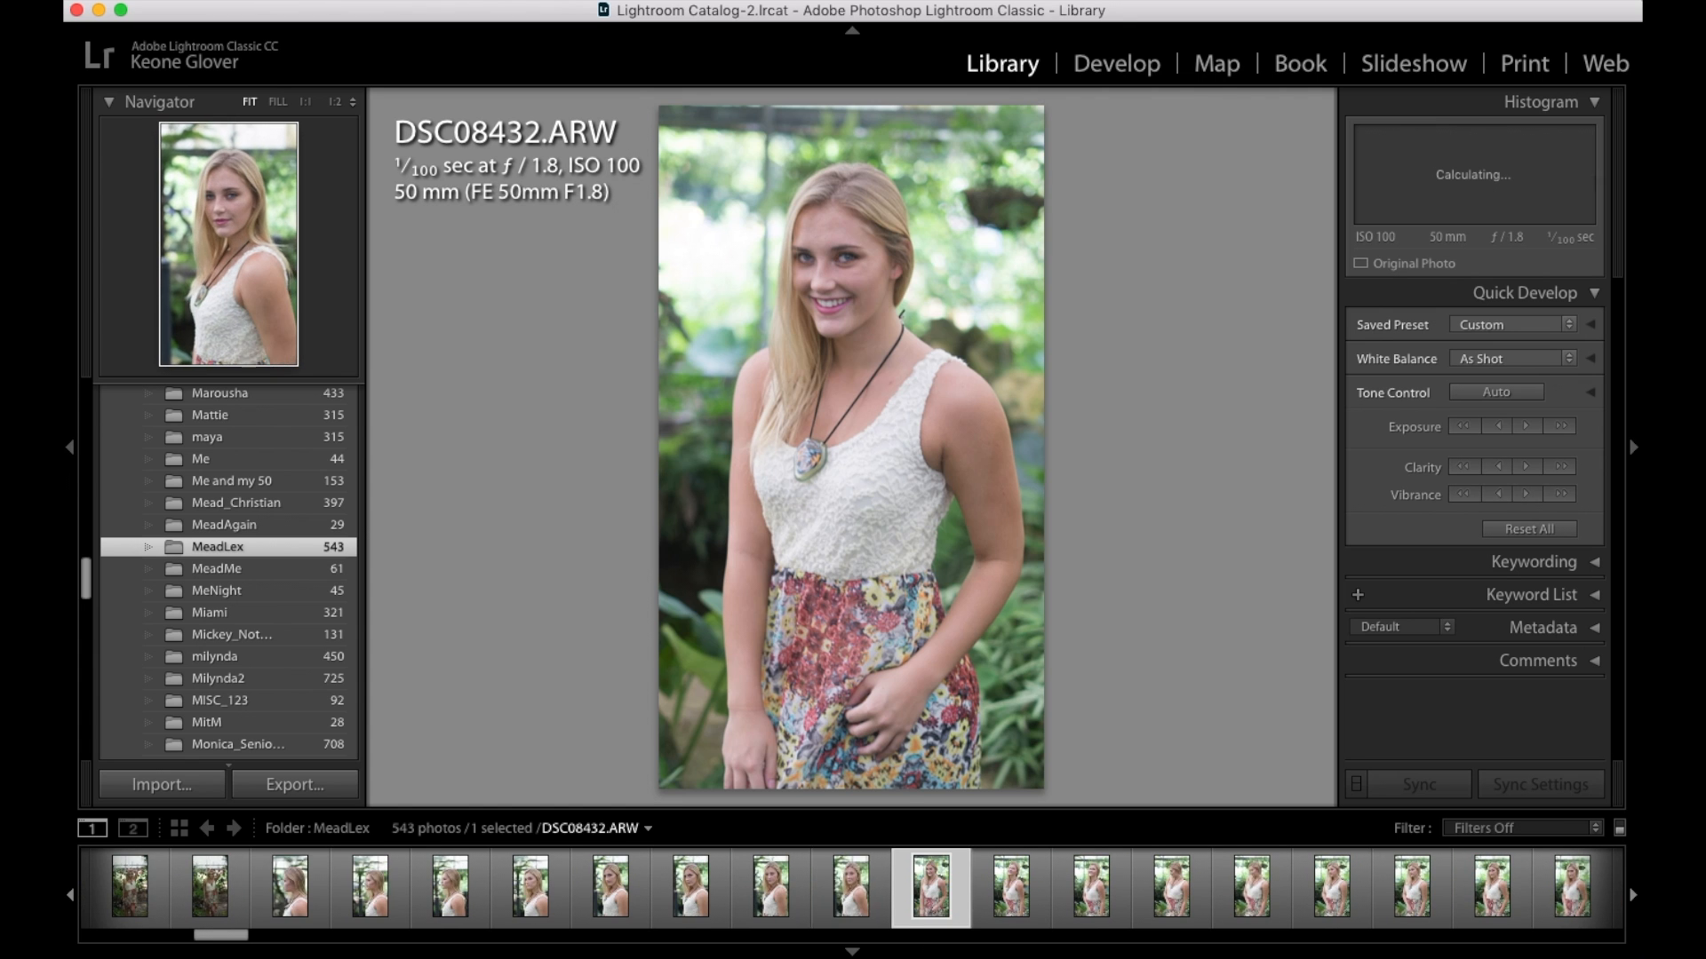
key("Right")
key("Right")
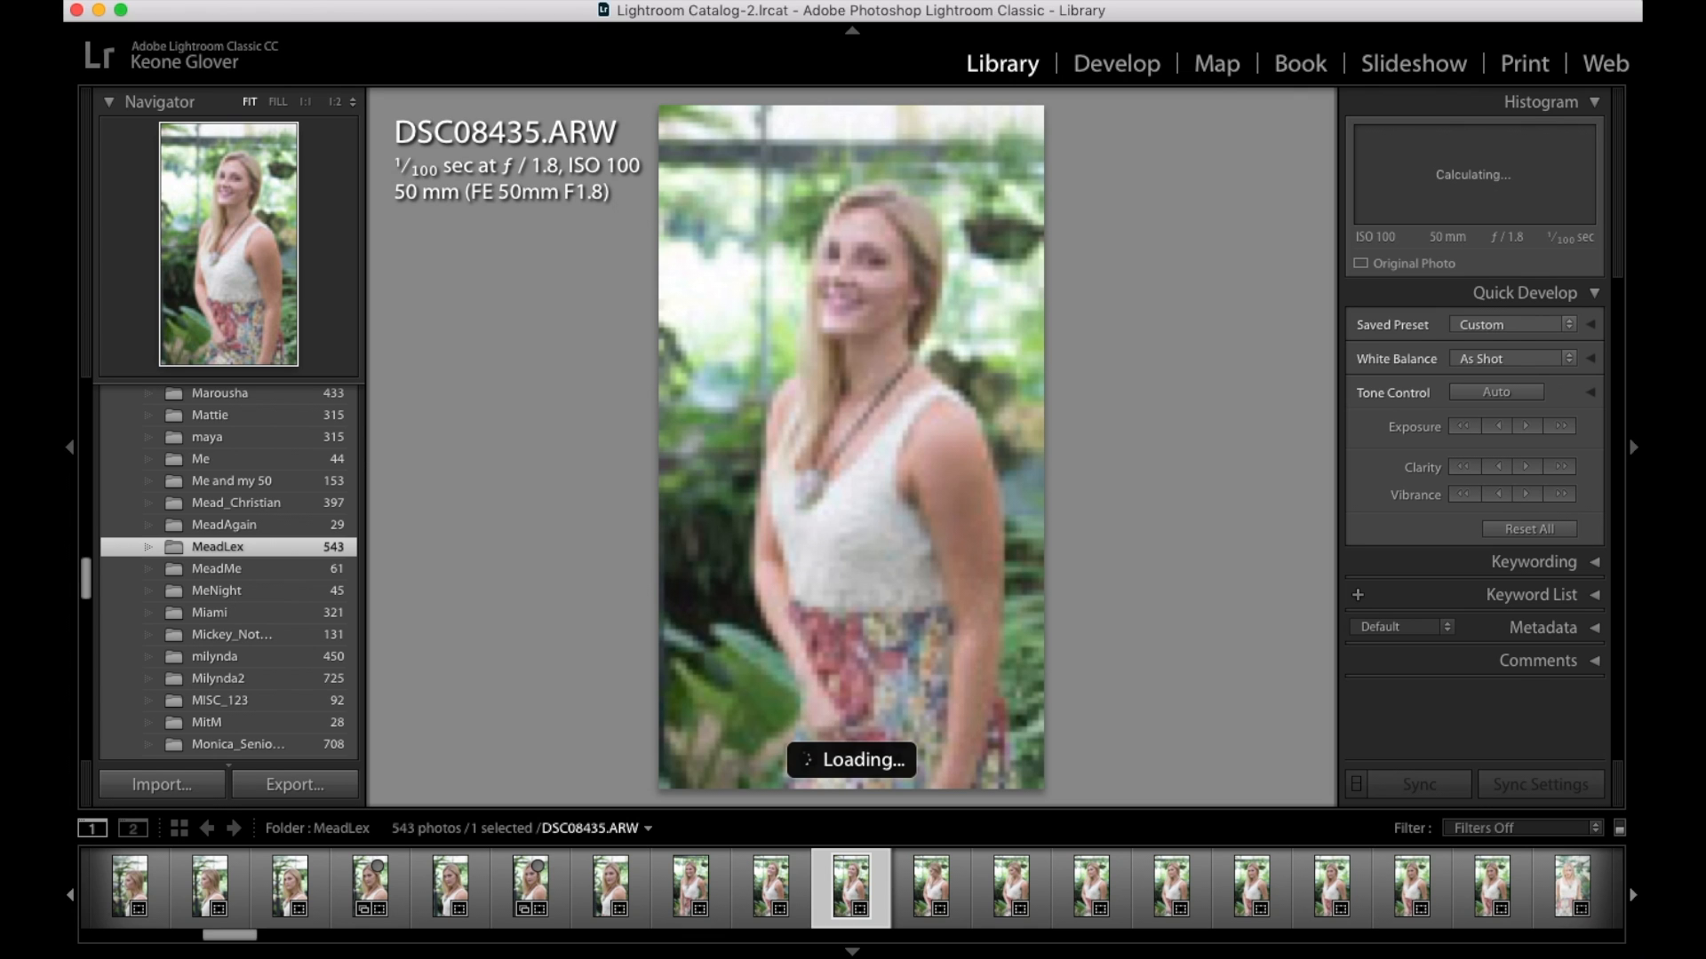
key("Right")
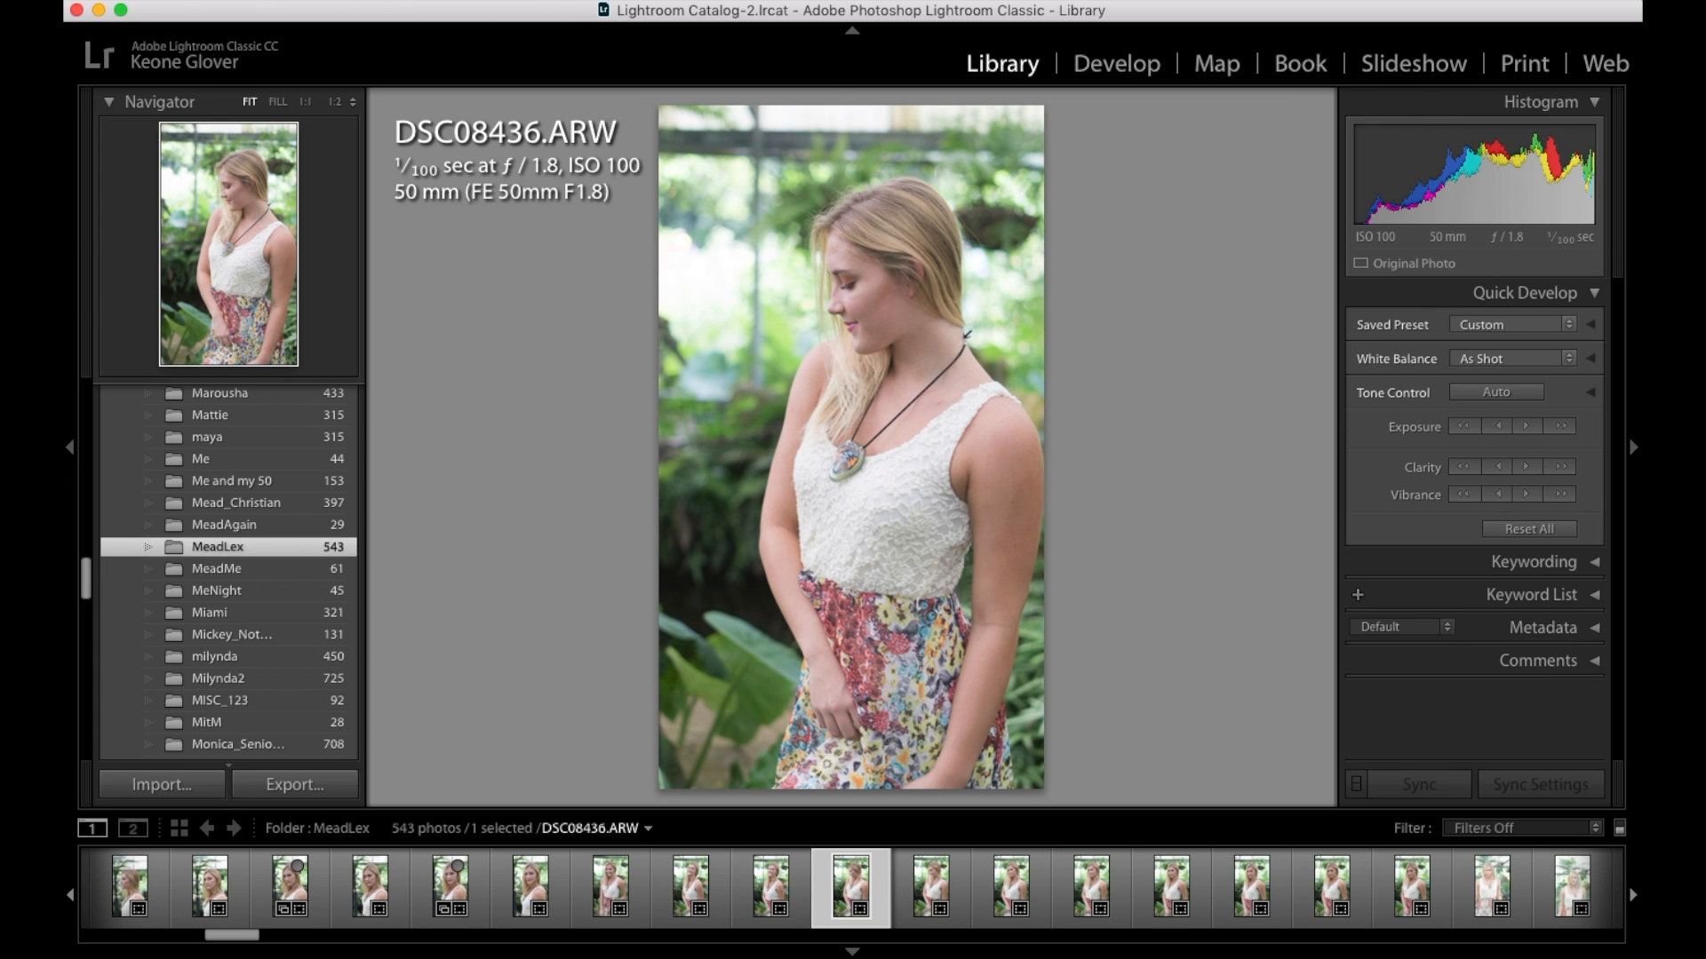
key("Right")
key("Right")
key("Right")
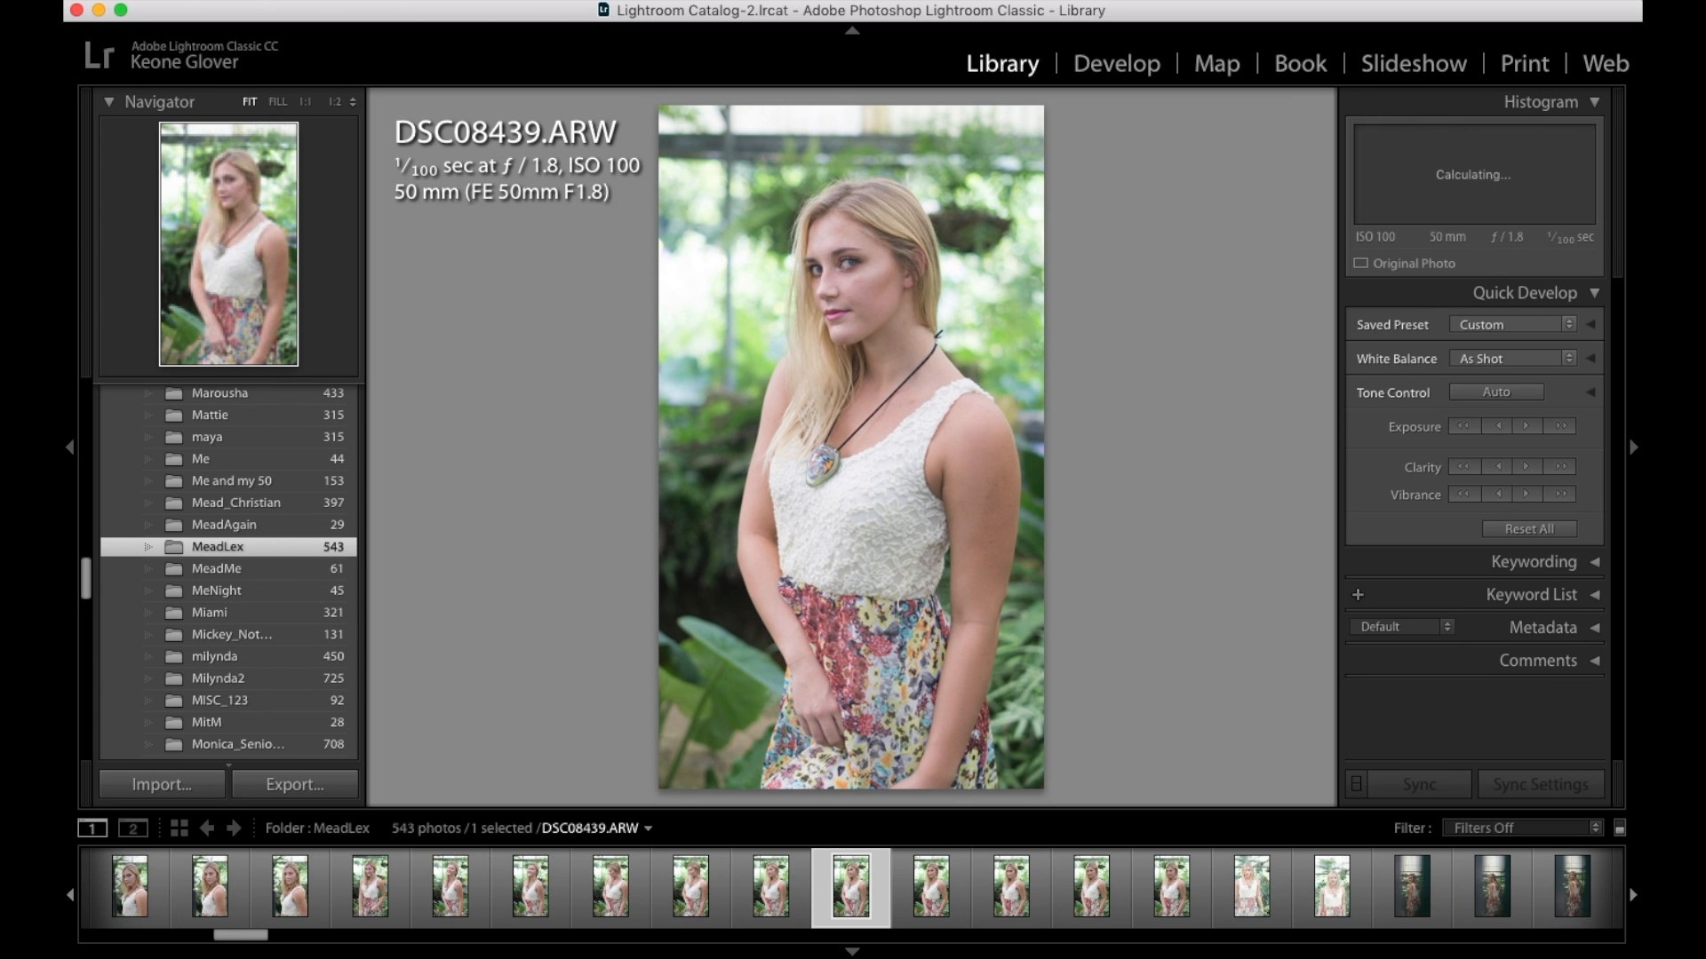
key("Right")
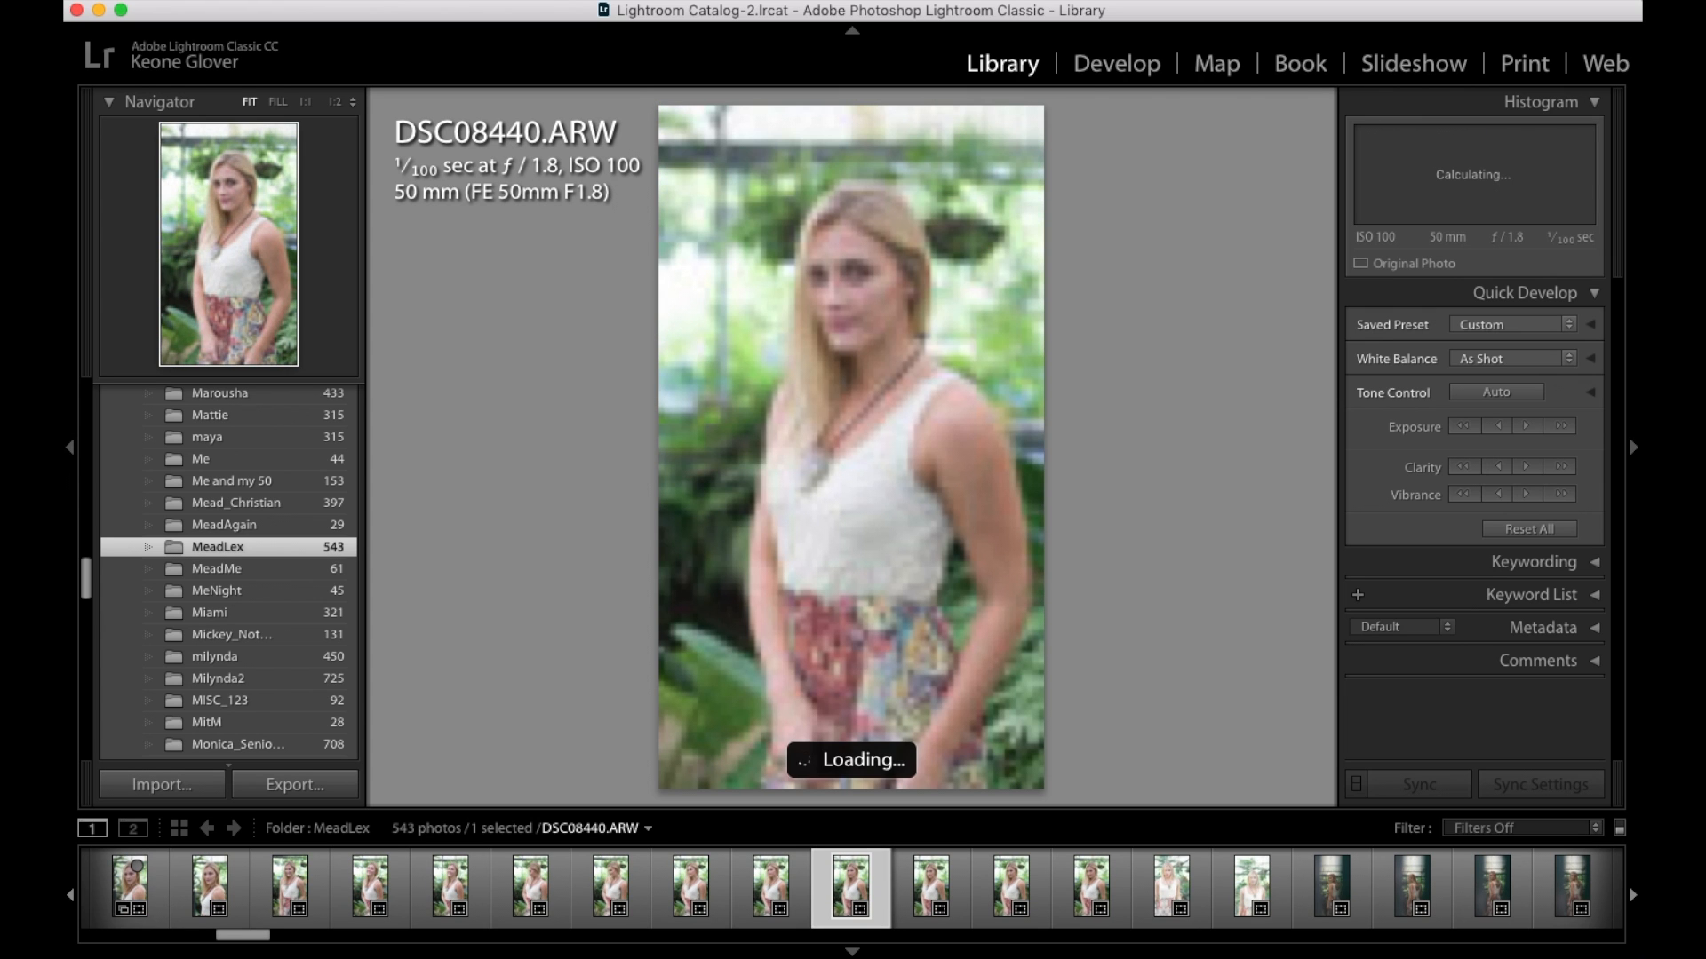
key("Right")
key("Right")
key("Right")
key("Right")
key("Right")
key("Right")
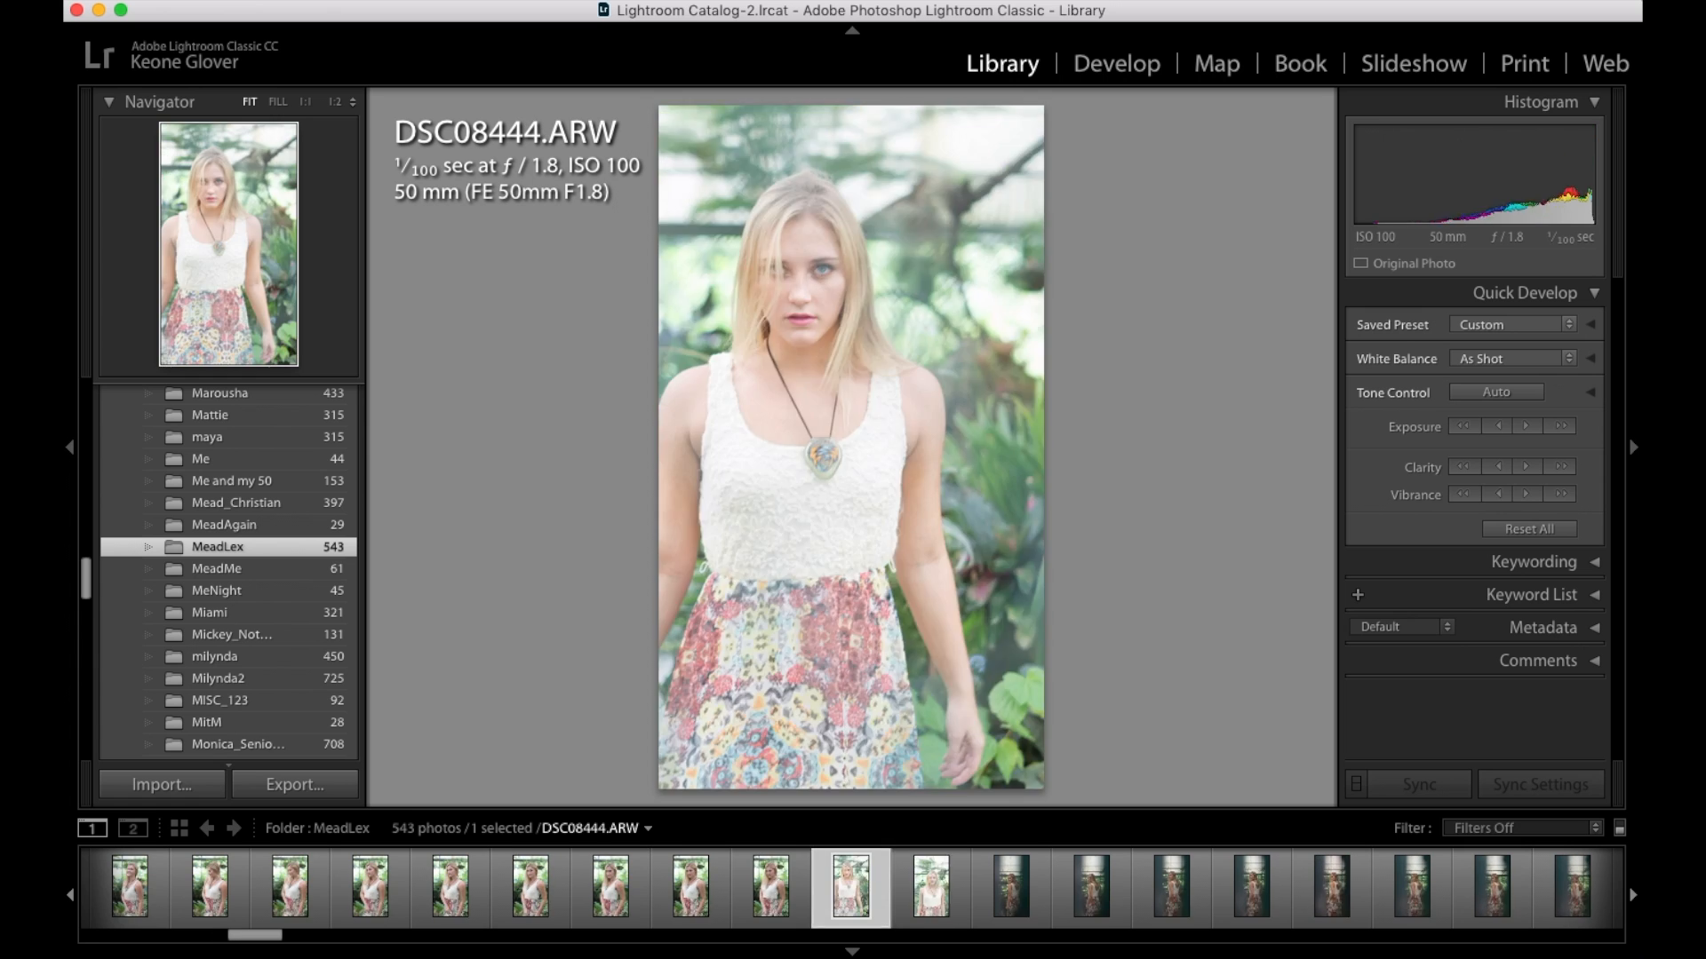
Compare DSC08444.ARW with DSC08445.ARW and add DSC08445.ARW to the Quick Collection
key("Left")
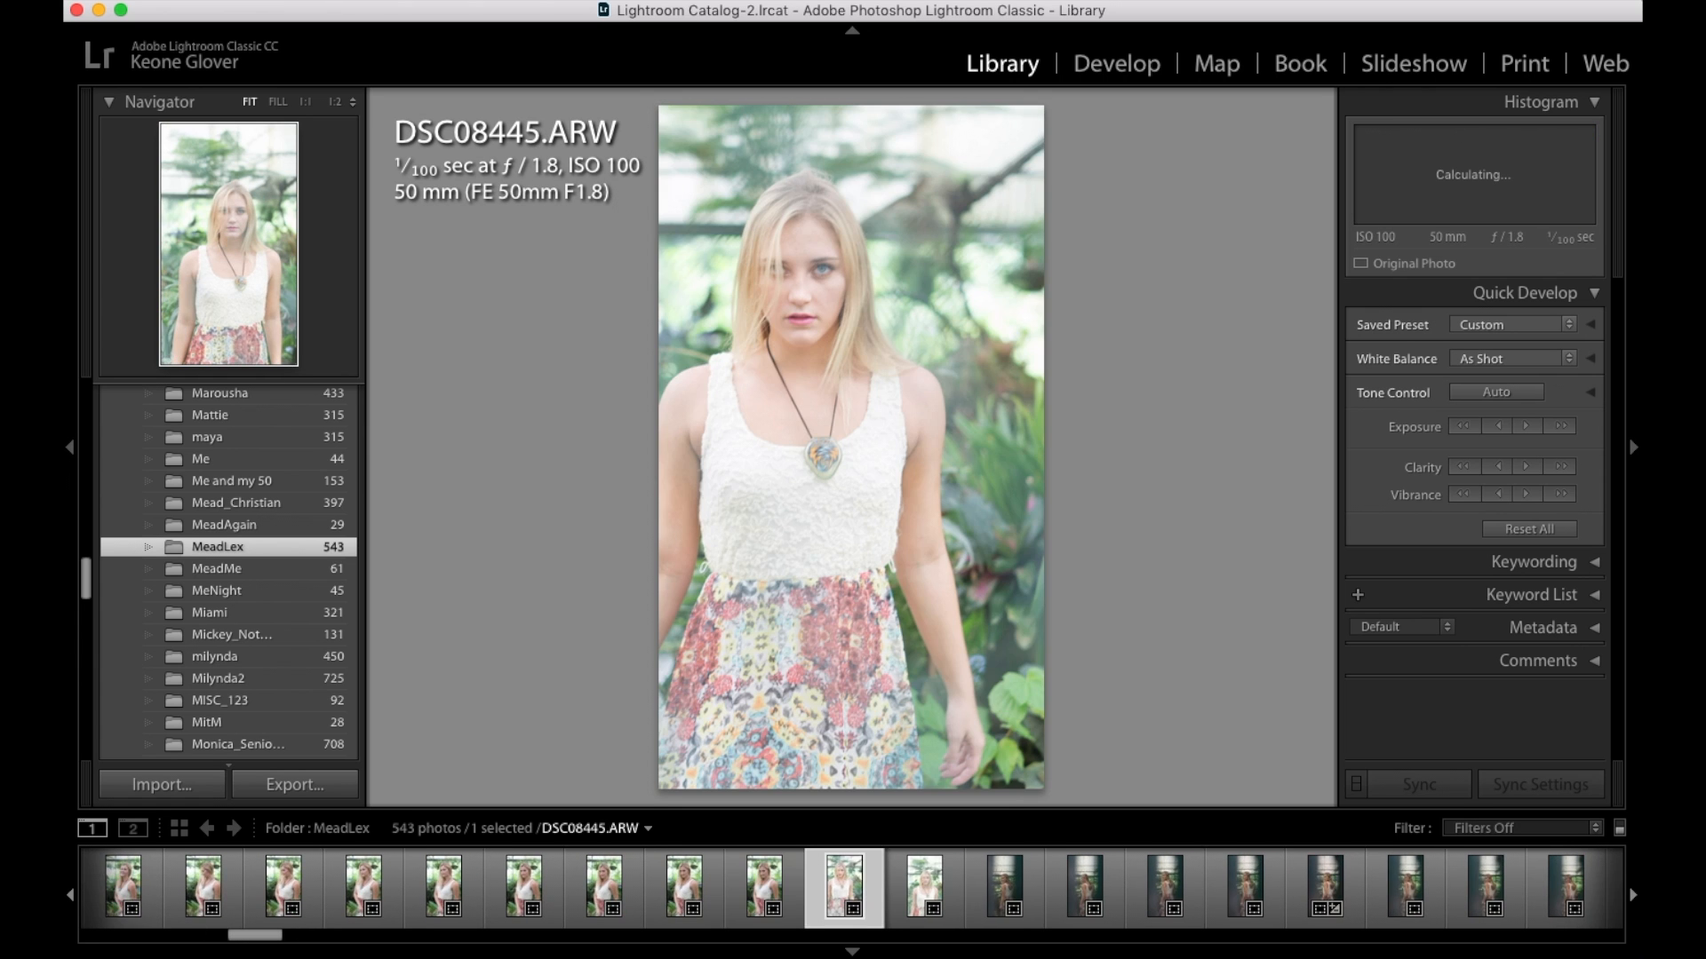
key("Left")
key("Right")
key("b")
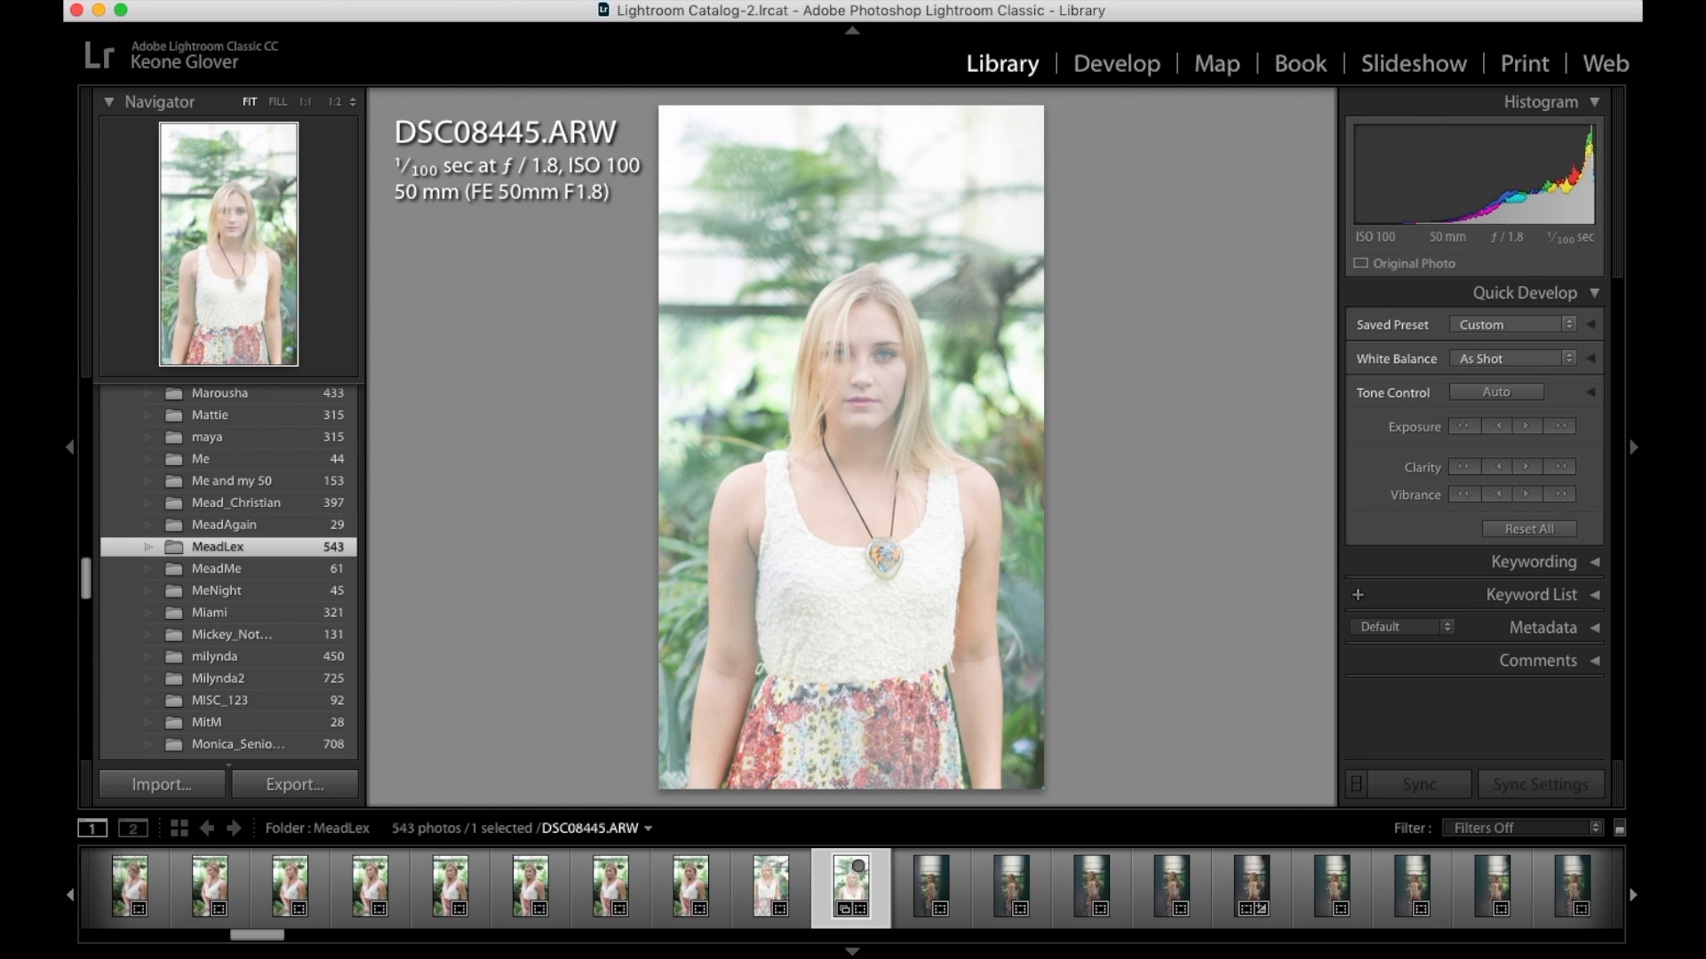
Move ahead to the crouching garden shots, compare DSC08475.ARW with DSC08476.ARW, and add DSC08475.ARW to the Quick Collection
key("Right")
key("Right")
key("Right")
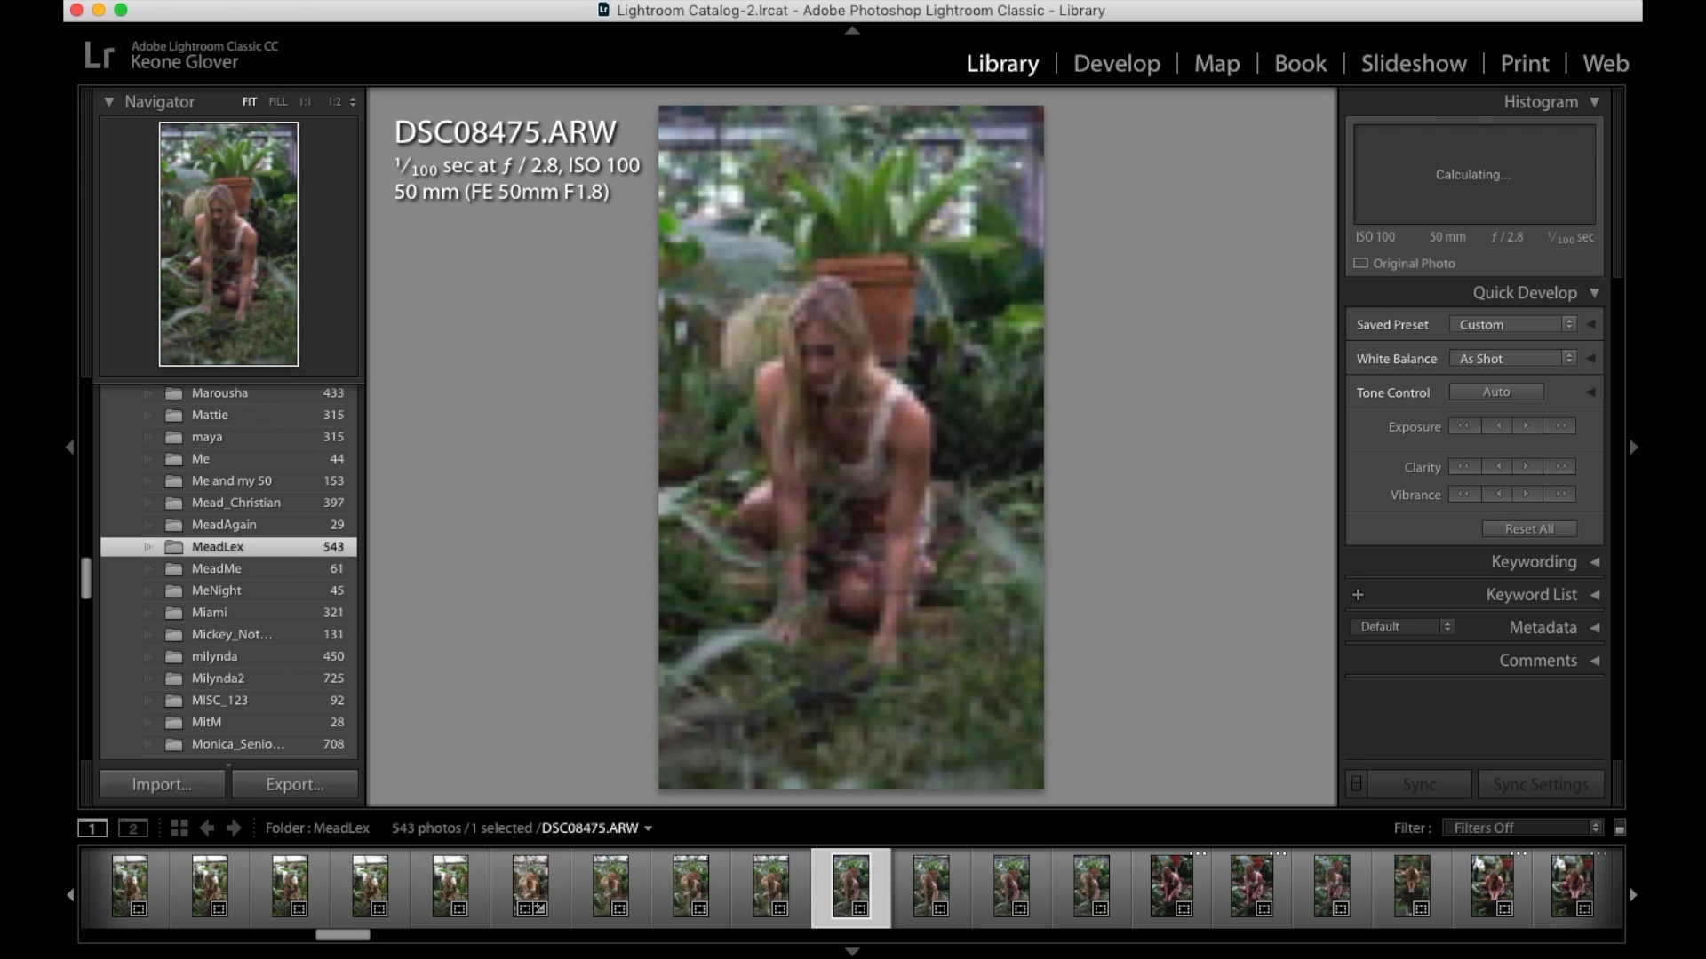
key("Right")
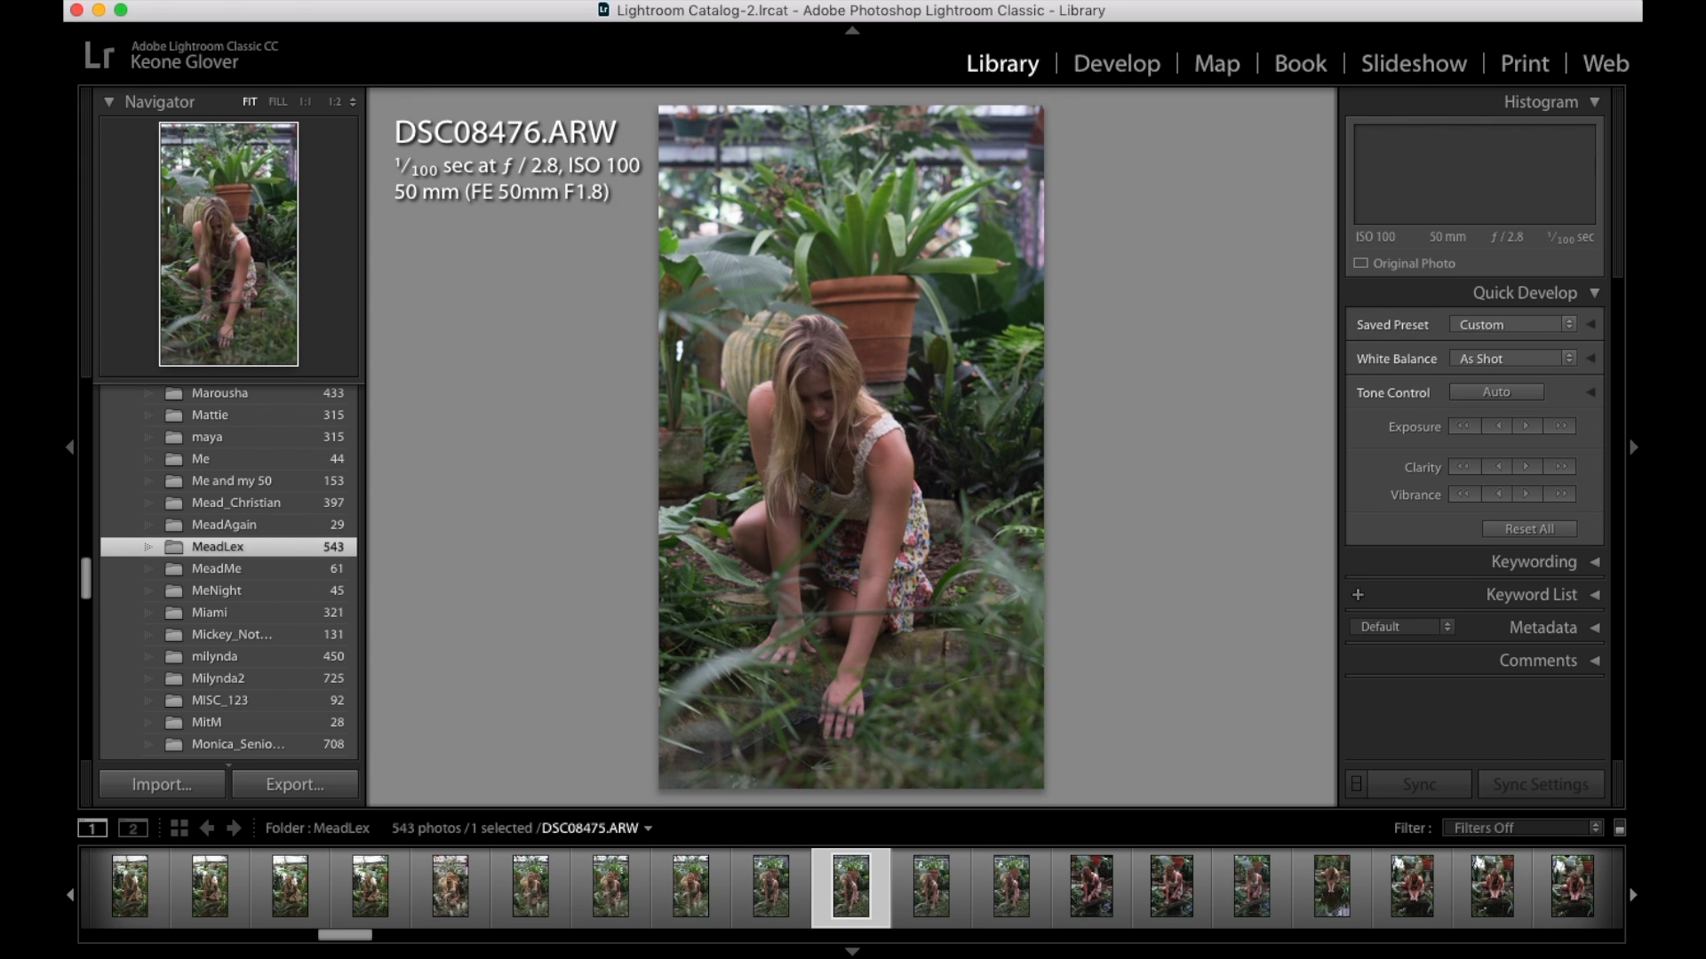
key("Left")
key("b")
Review the crouching shots following DSC08475.ARW past DSC08481.ARW, going back to DSC08479.ARW for comparison
key("Right")
key("Right")
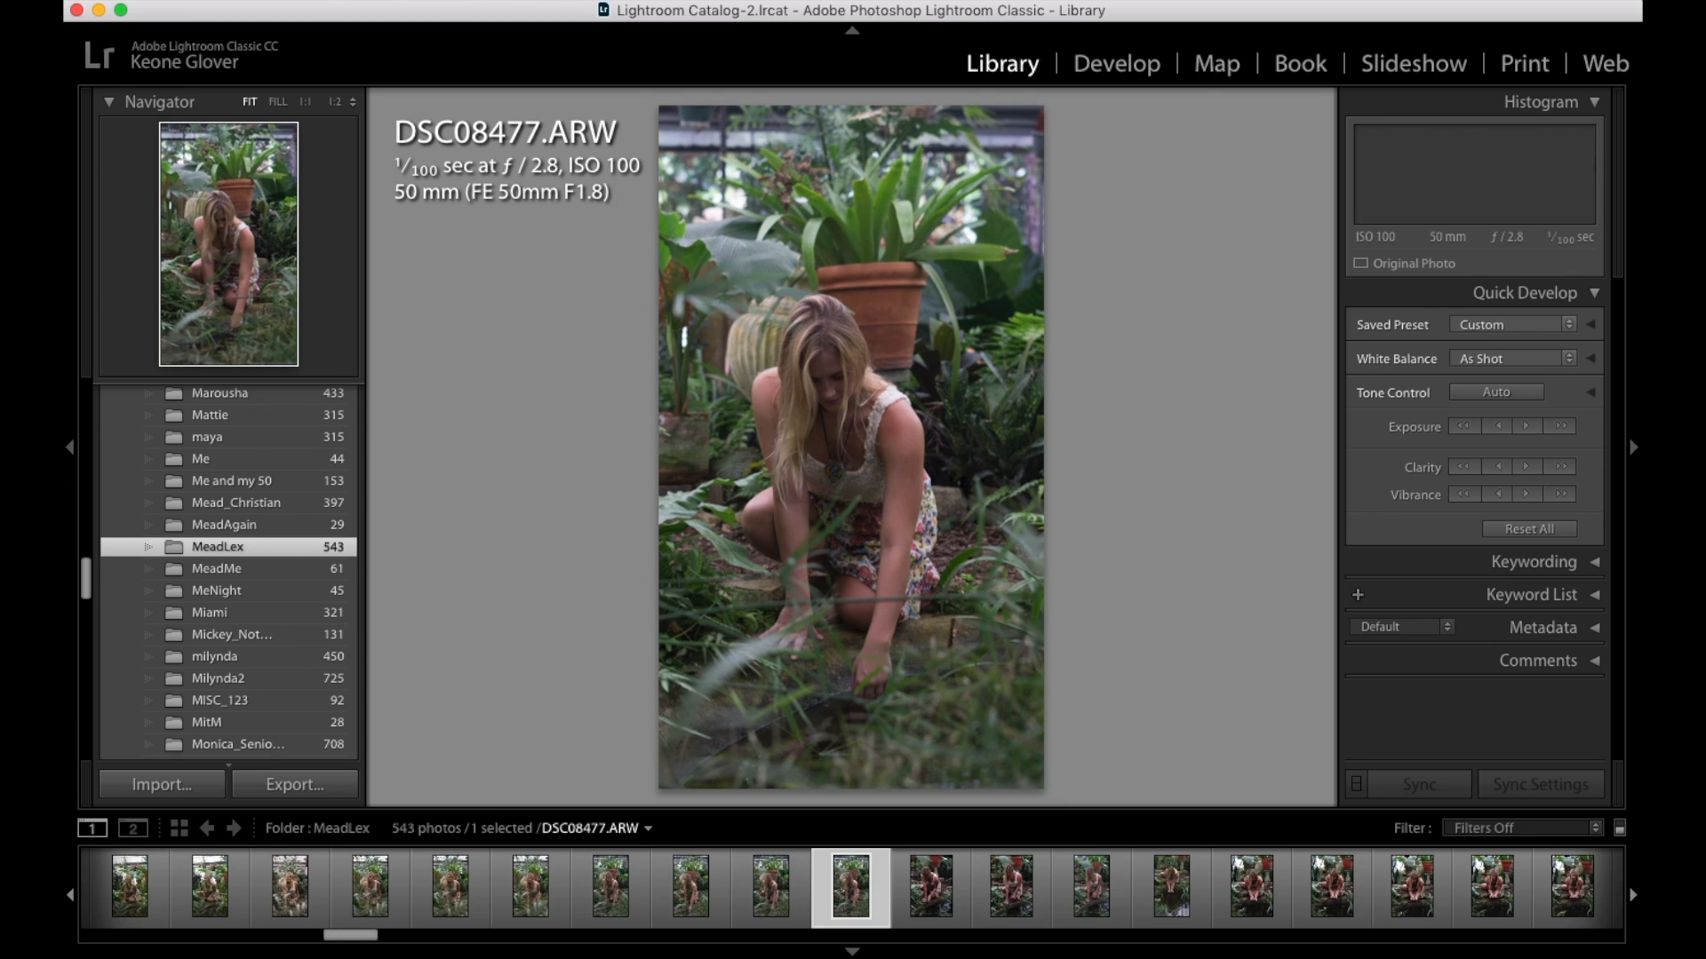
key("Right")
key("Right")
key("Right")
key("Right")
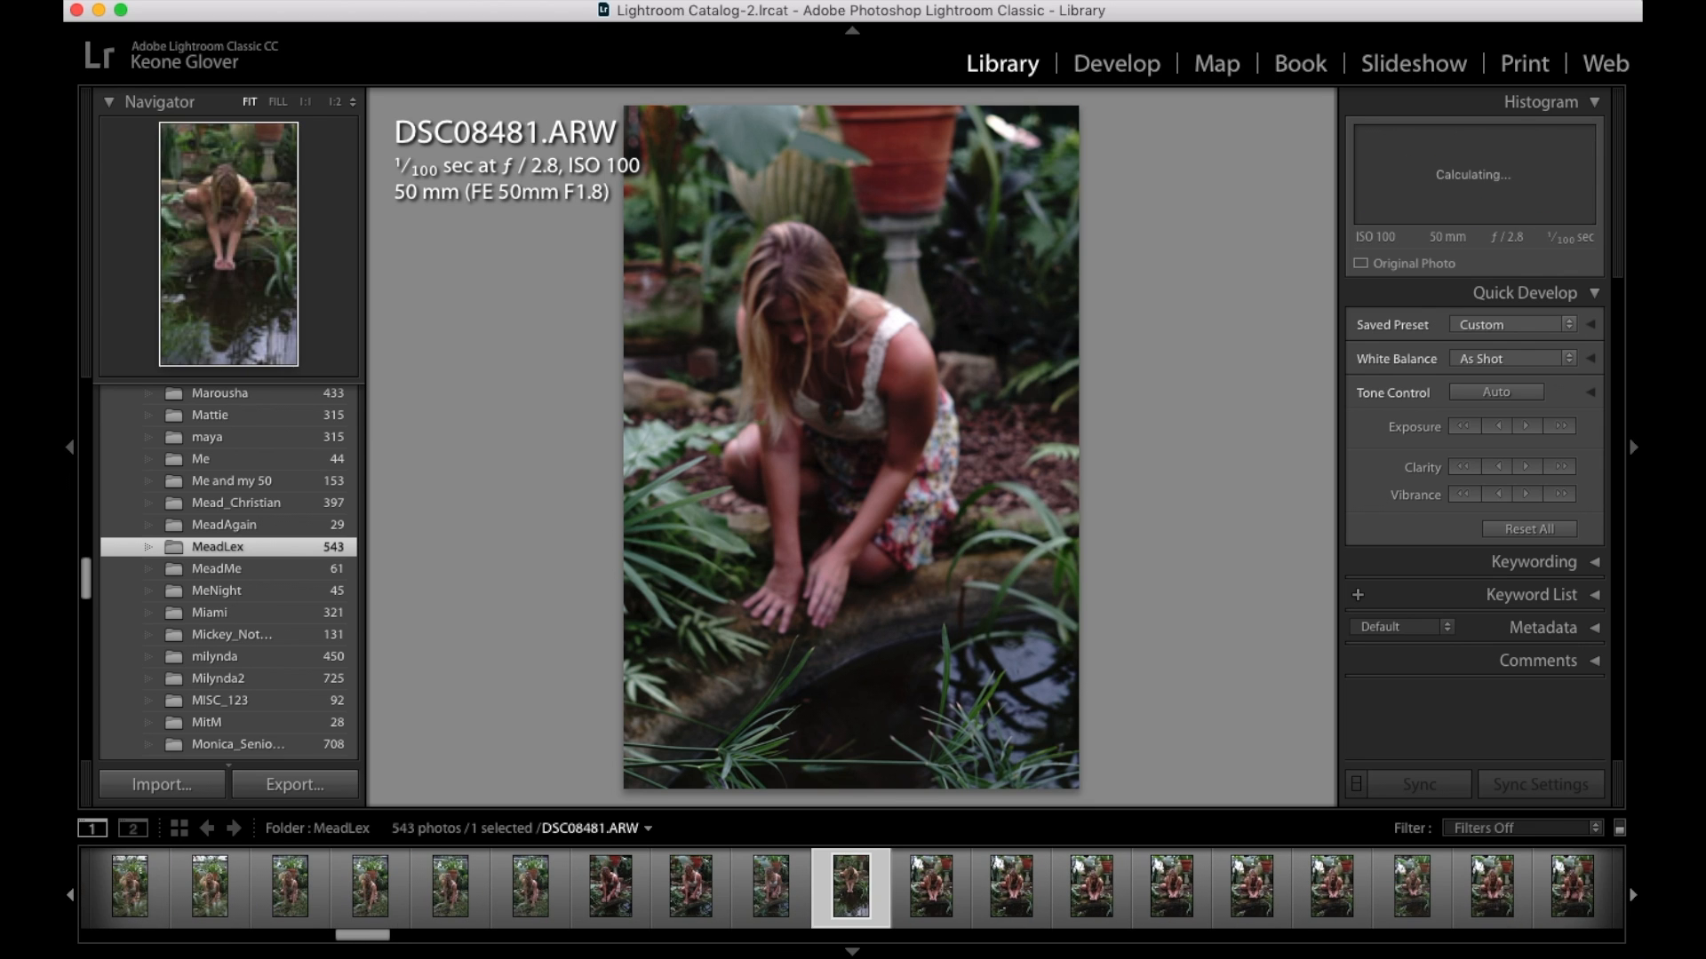
key("Right")
key("Left")
key("Left")
key("Left")
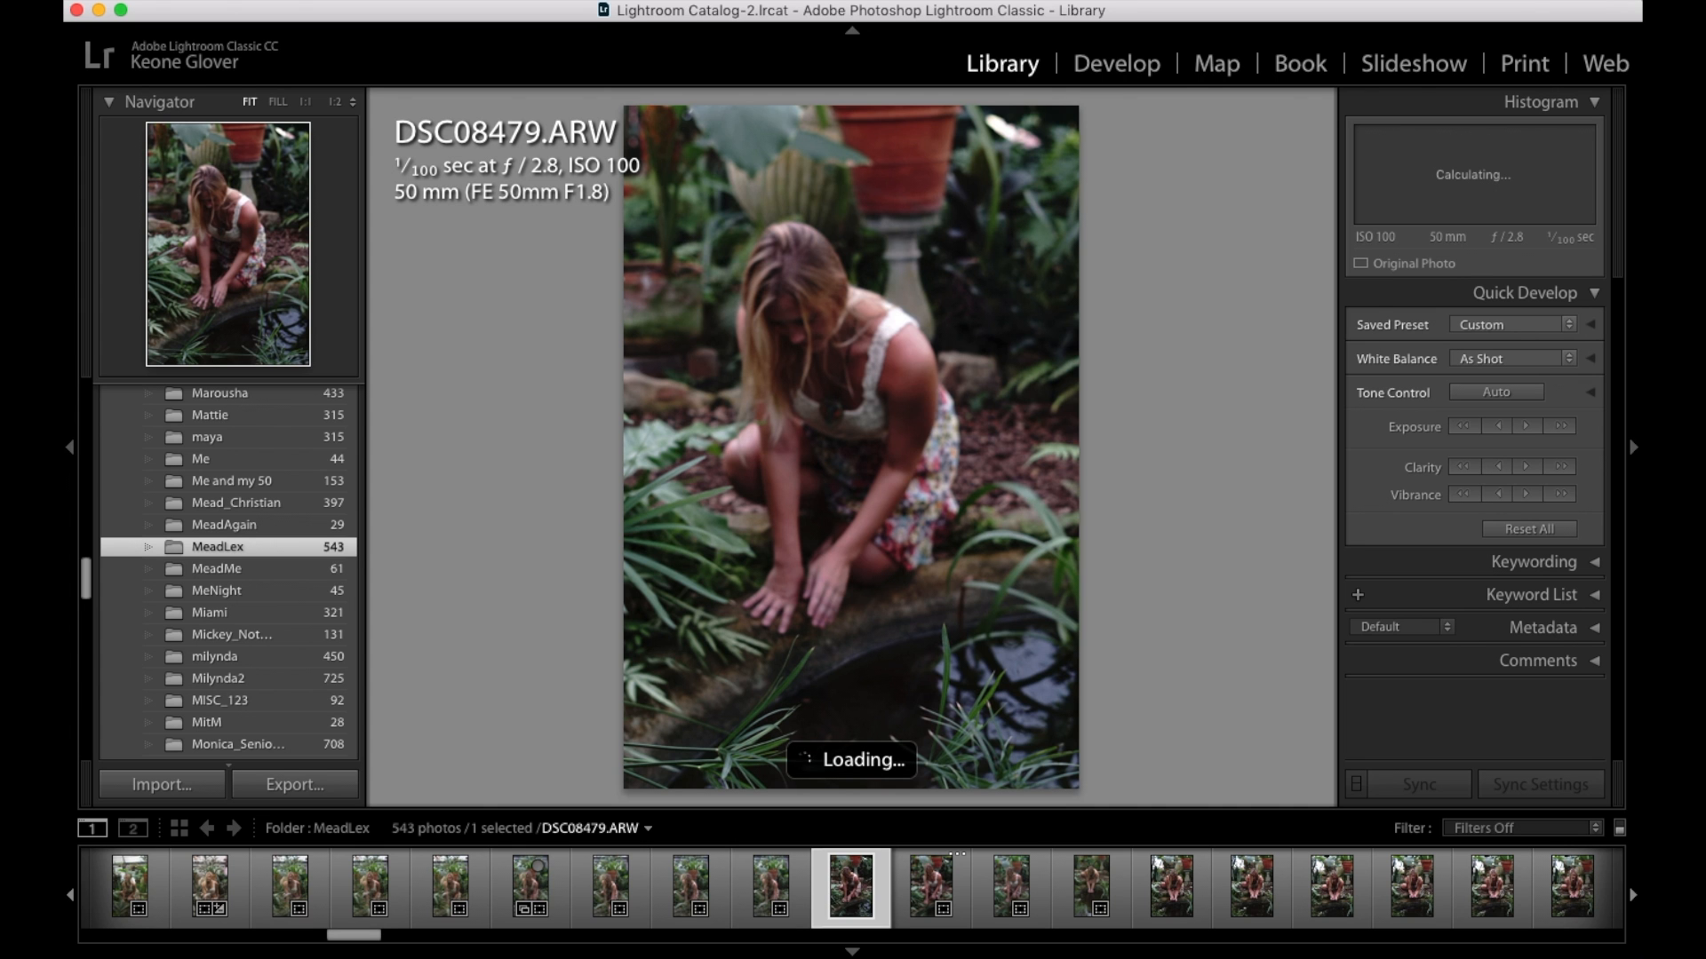
Examine the pond-side photos with cupped hands and water from DSC08479.ARW up to DSC08494.ARW
key("Right")
key("Right")
key("Right")
key("Right")
key("Right")
key("Right")
key("Right")
key("Right")
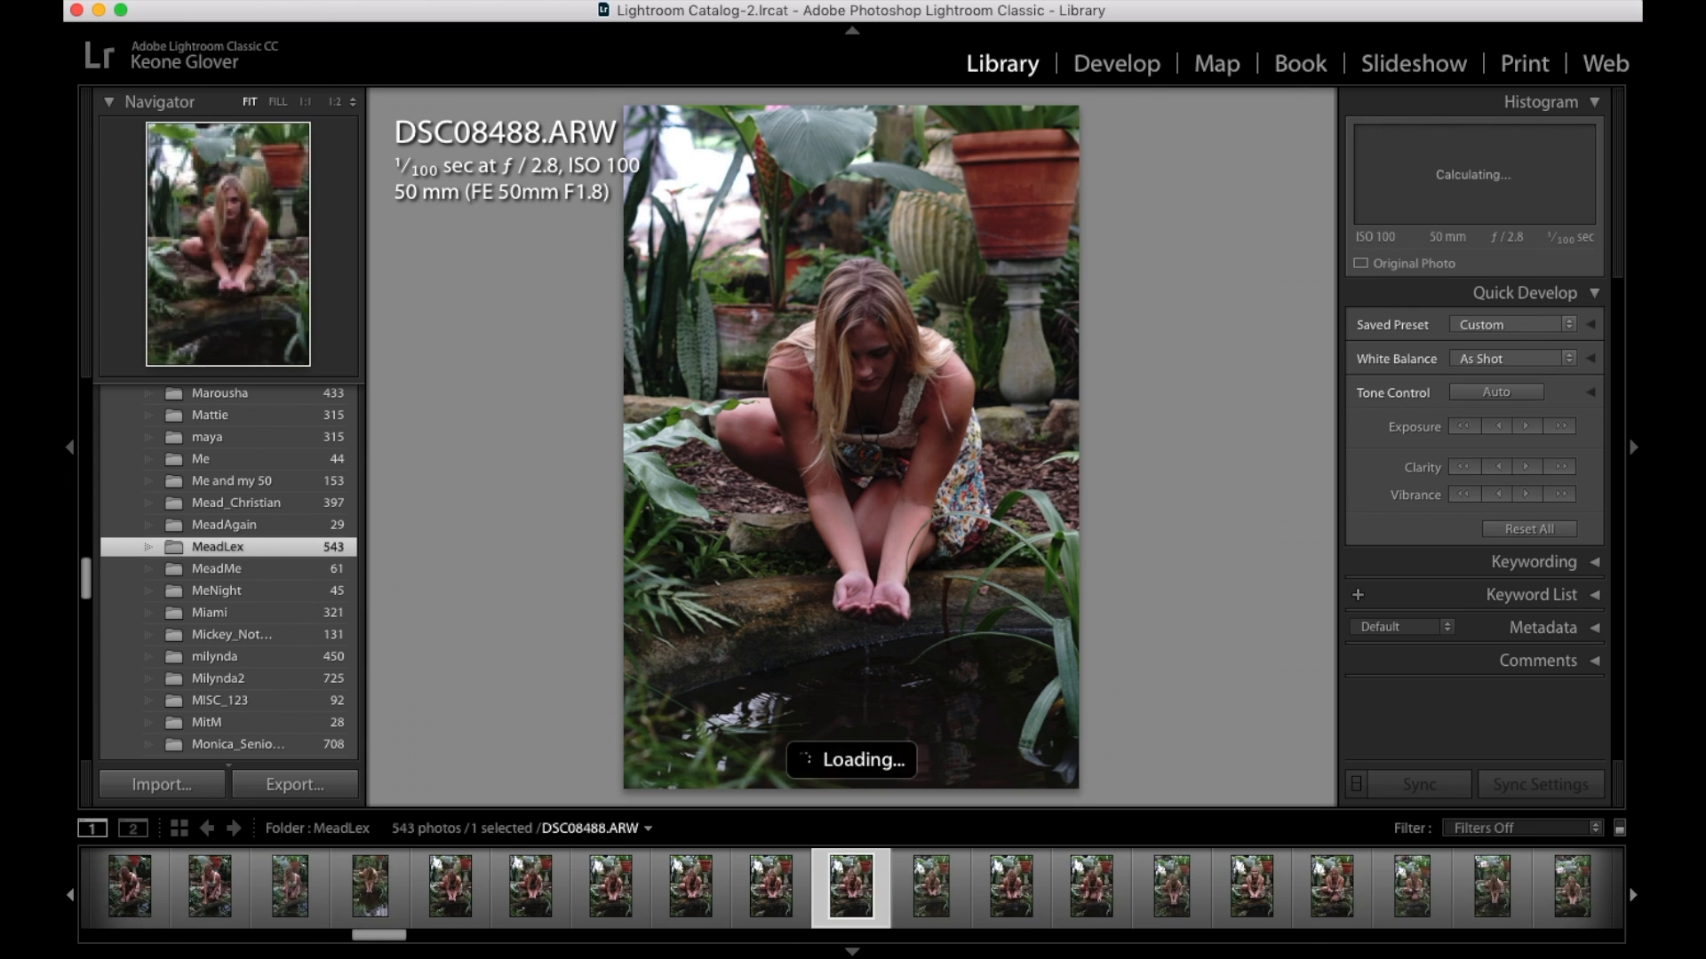
key("Right")
key("Right")
key("Right")
key("Right")
key("Right")
key("Right")
key("Right")
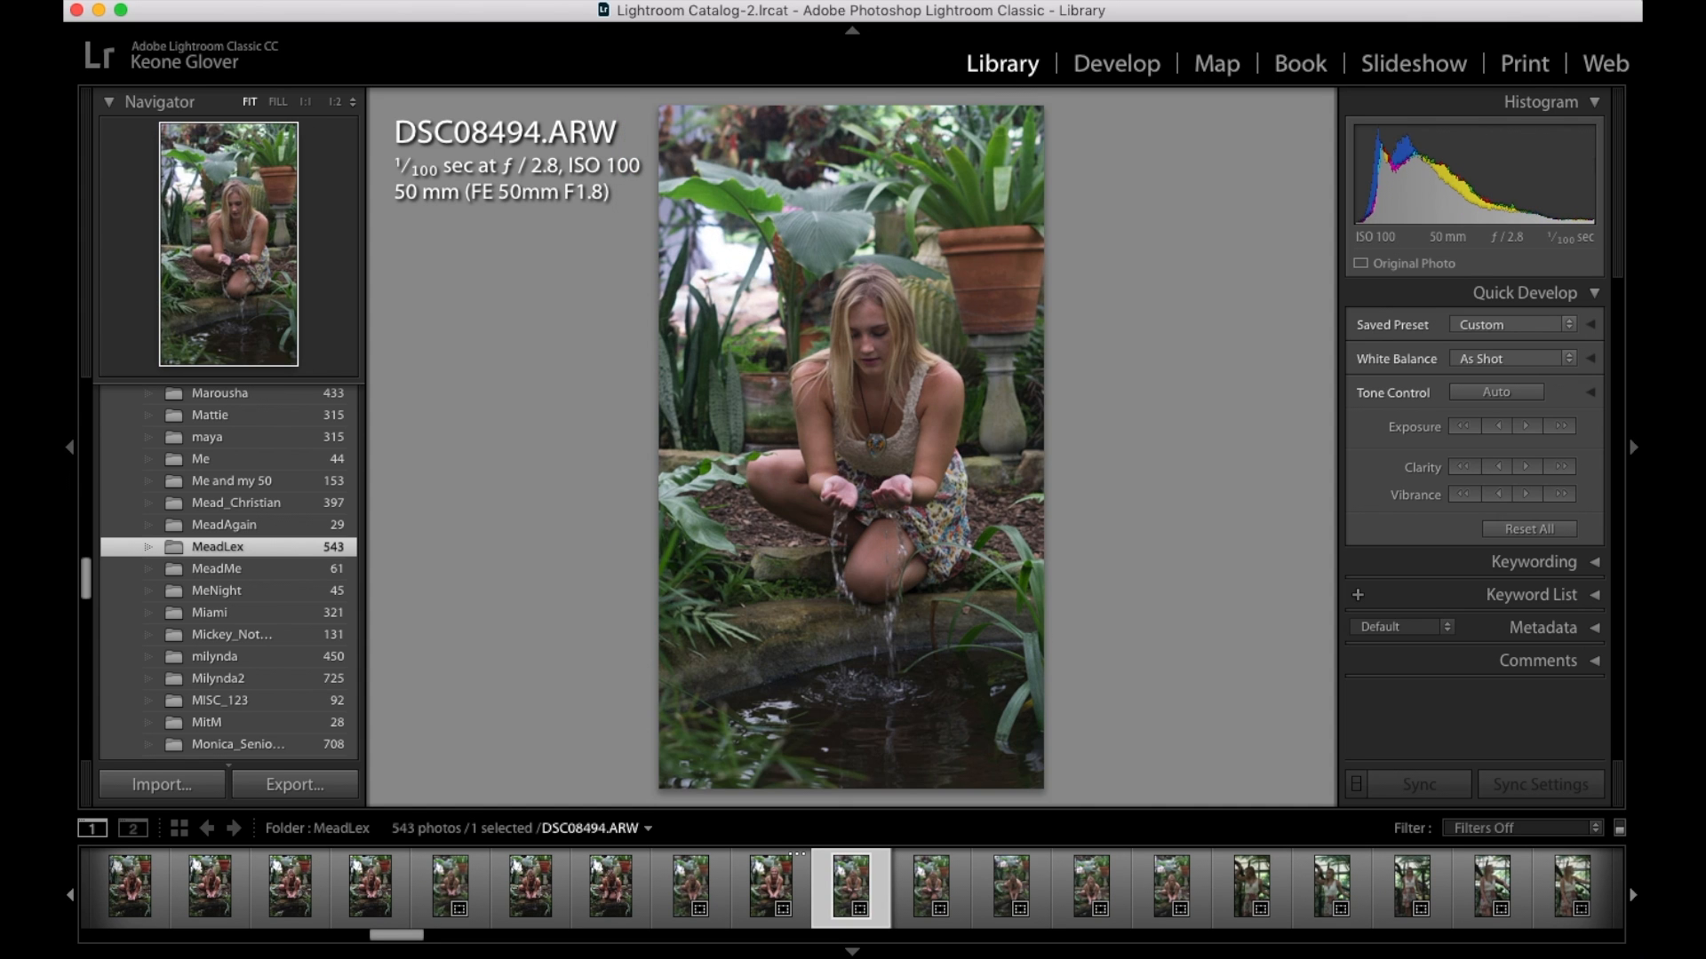
Review the photos after DSC08494.ARW up to DSC08512.ARW, returning to DSC08511.ARW for a closer look at the seated pose
key("Right")
key("Right")
key("Right")
key("Right")
key("Right")
key("Right")
key("Right")
key("Right")
key("Right")
key("Right")
key("Right")
key("Right")
key("Right")
key("Right")
key("Right")
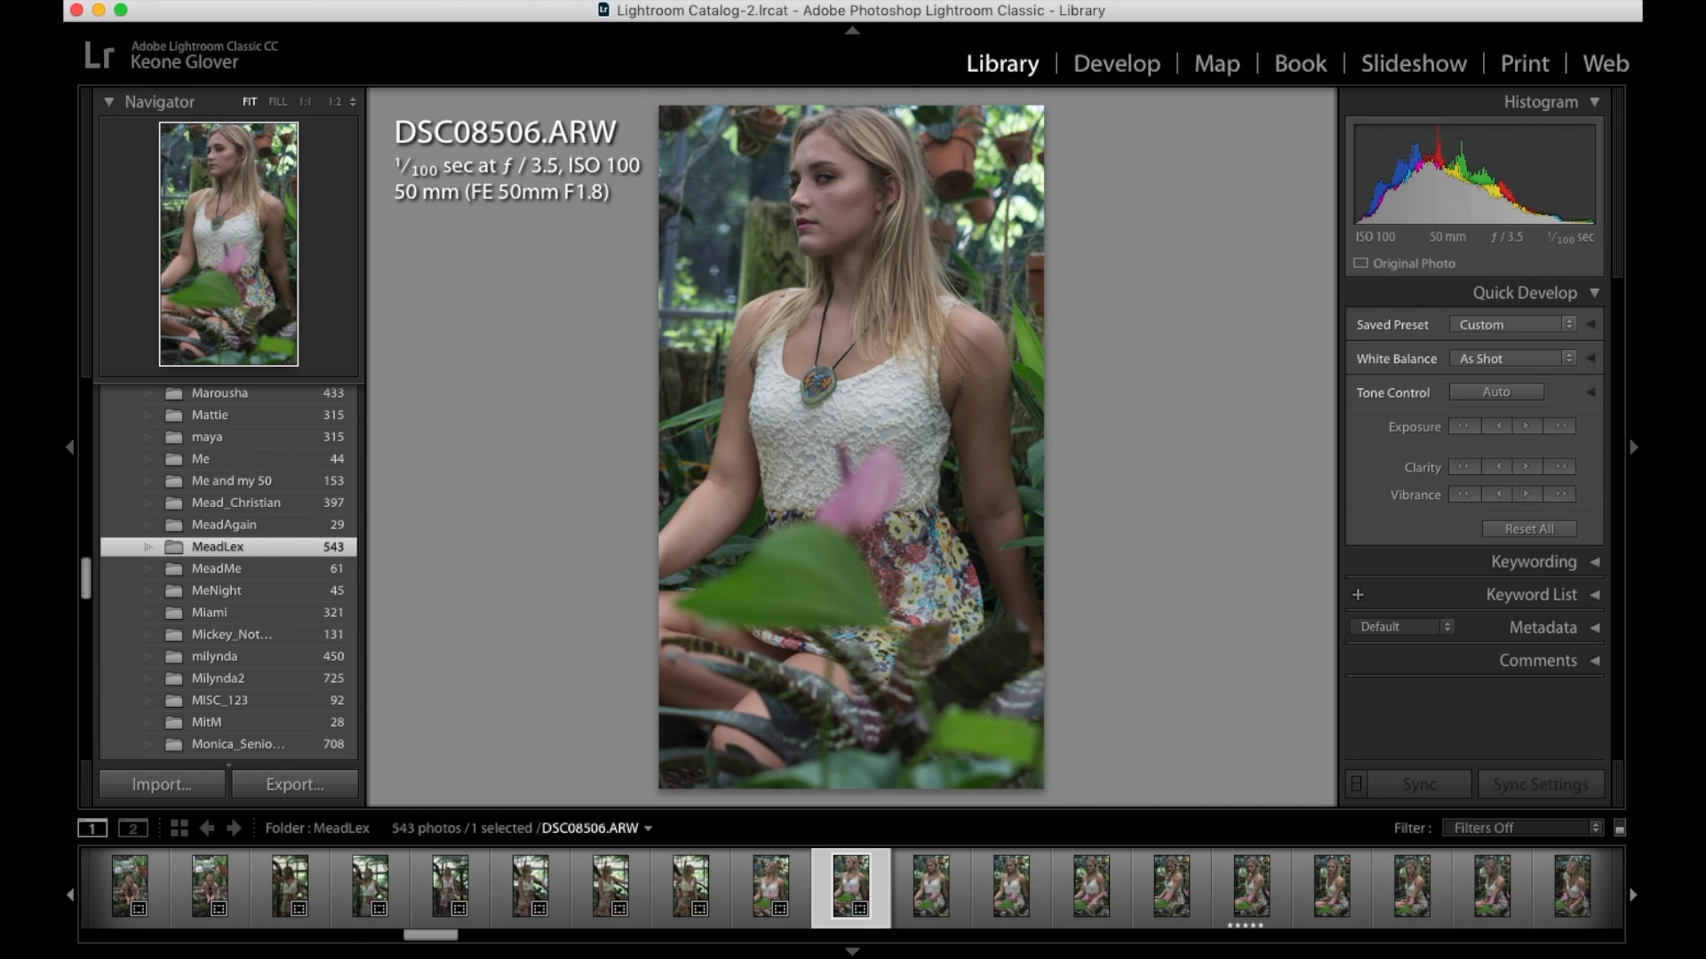
key("Right")
key("Right")
key("Right")
key("Right")
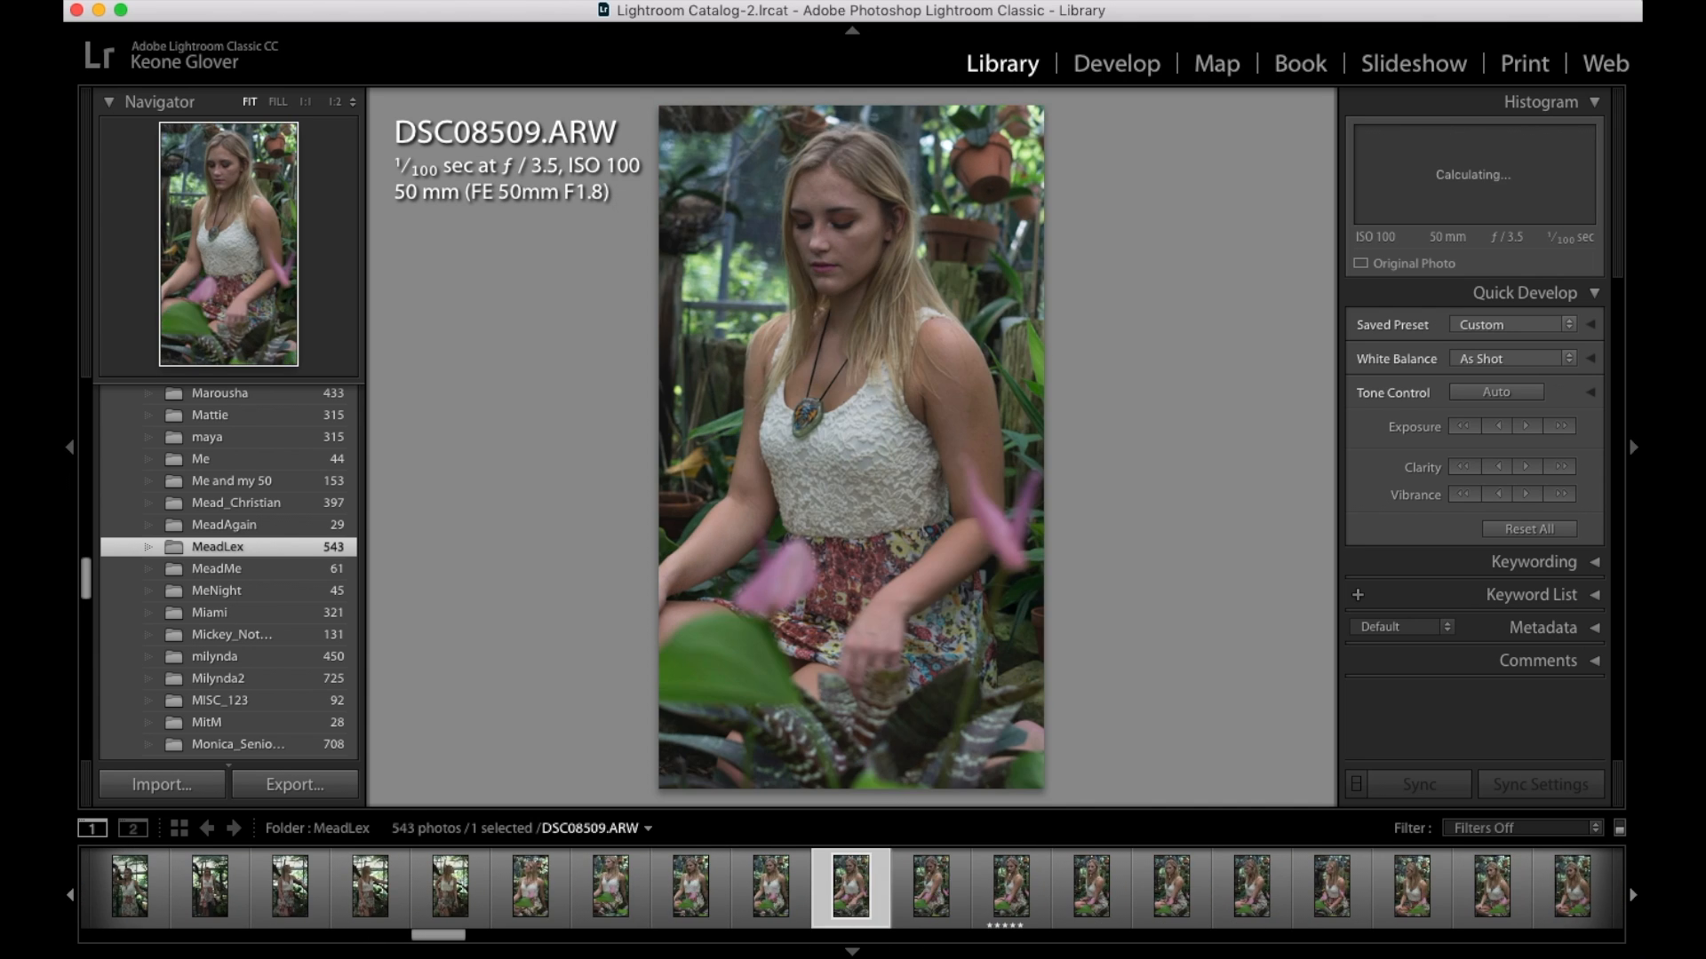
key("Right")
key("Right")
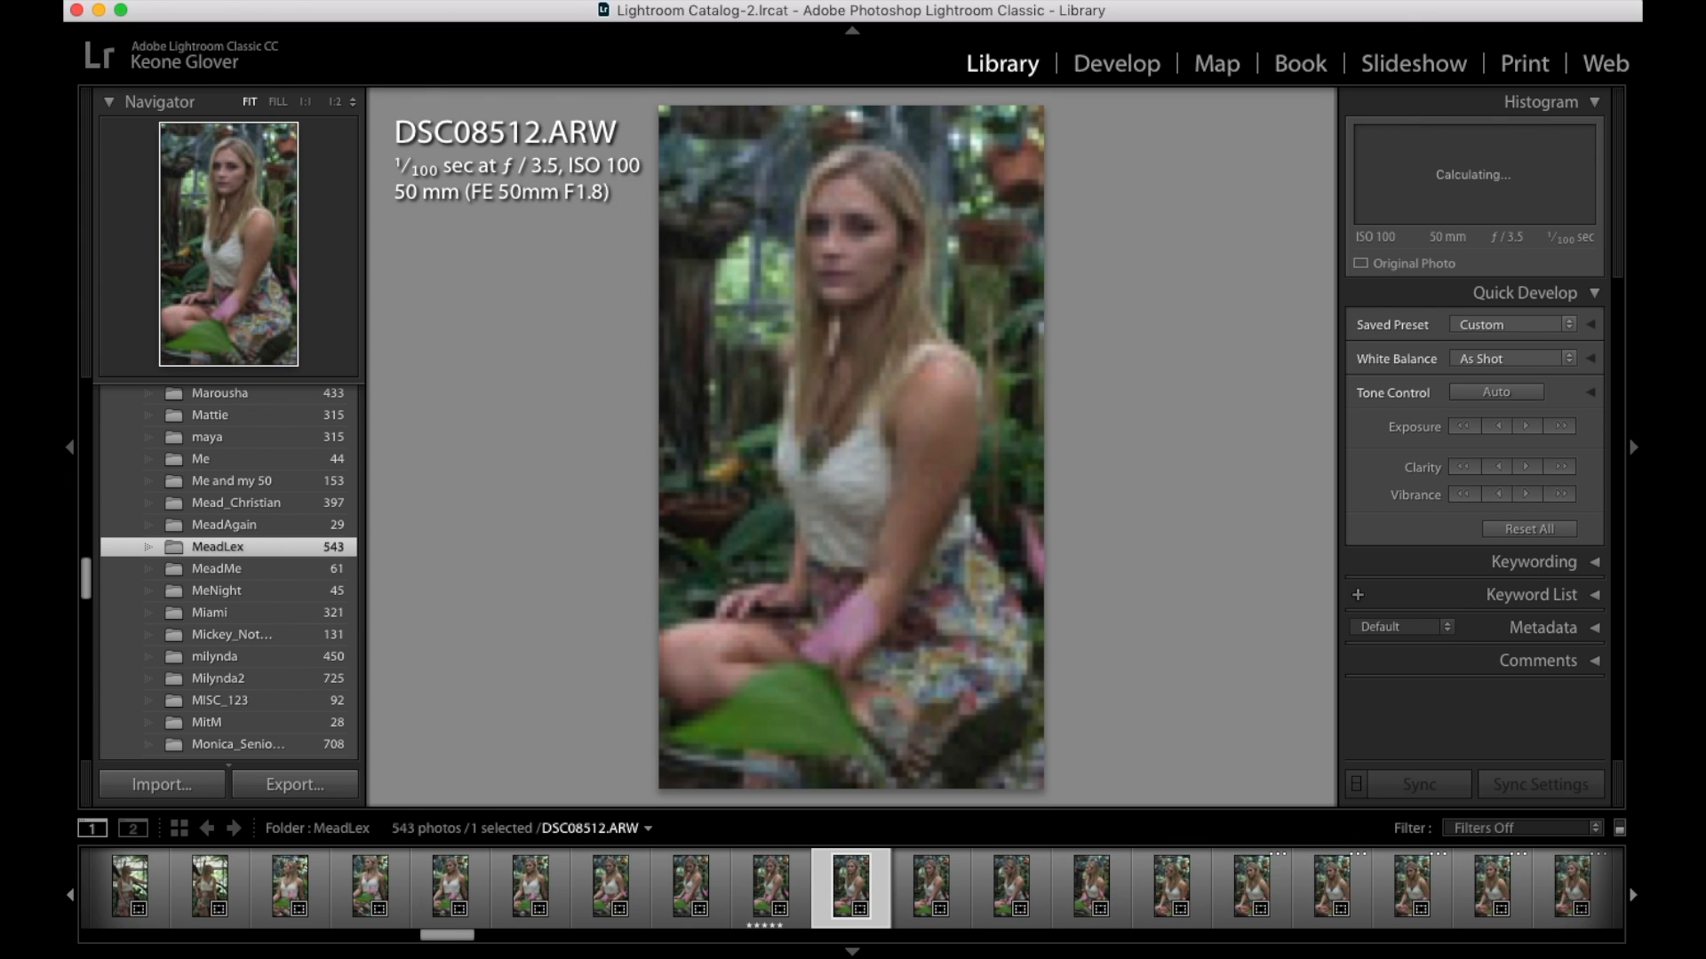
key("Left")
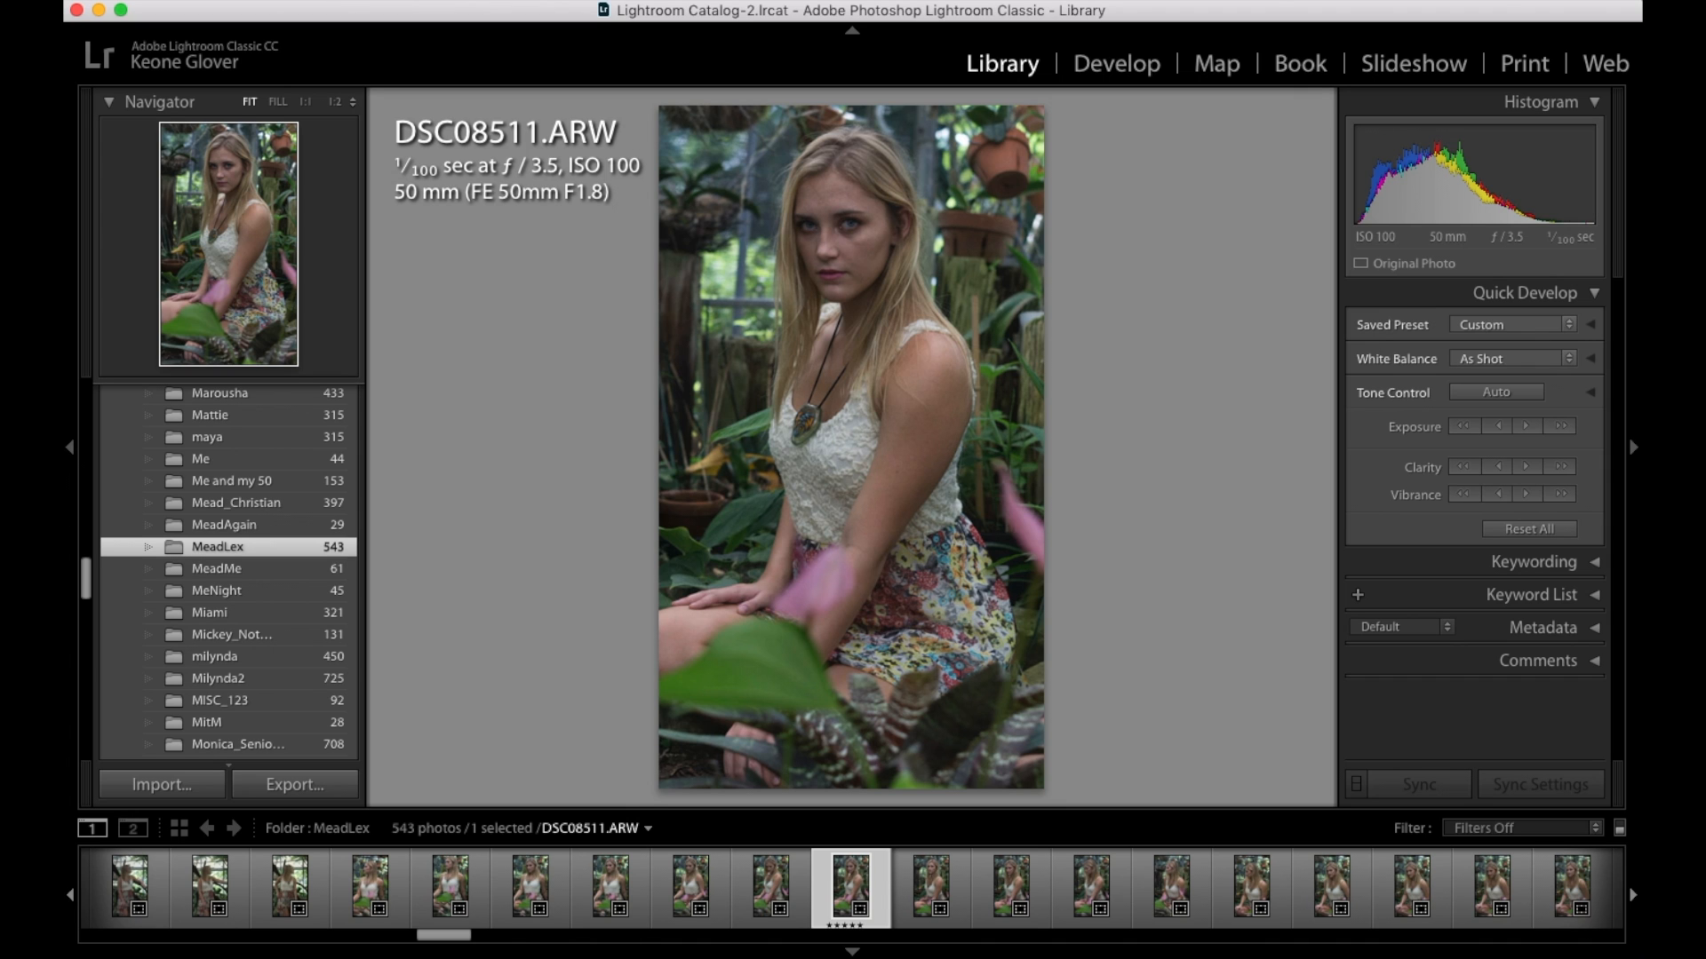
Go on to DSC08522.ARW, inspect it at 1:1 zoom, and add it to the Quick Collection
key("Right")
key("Right")
key("Right")
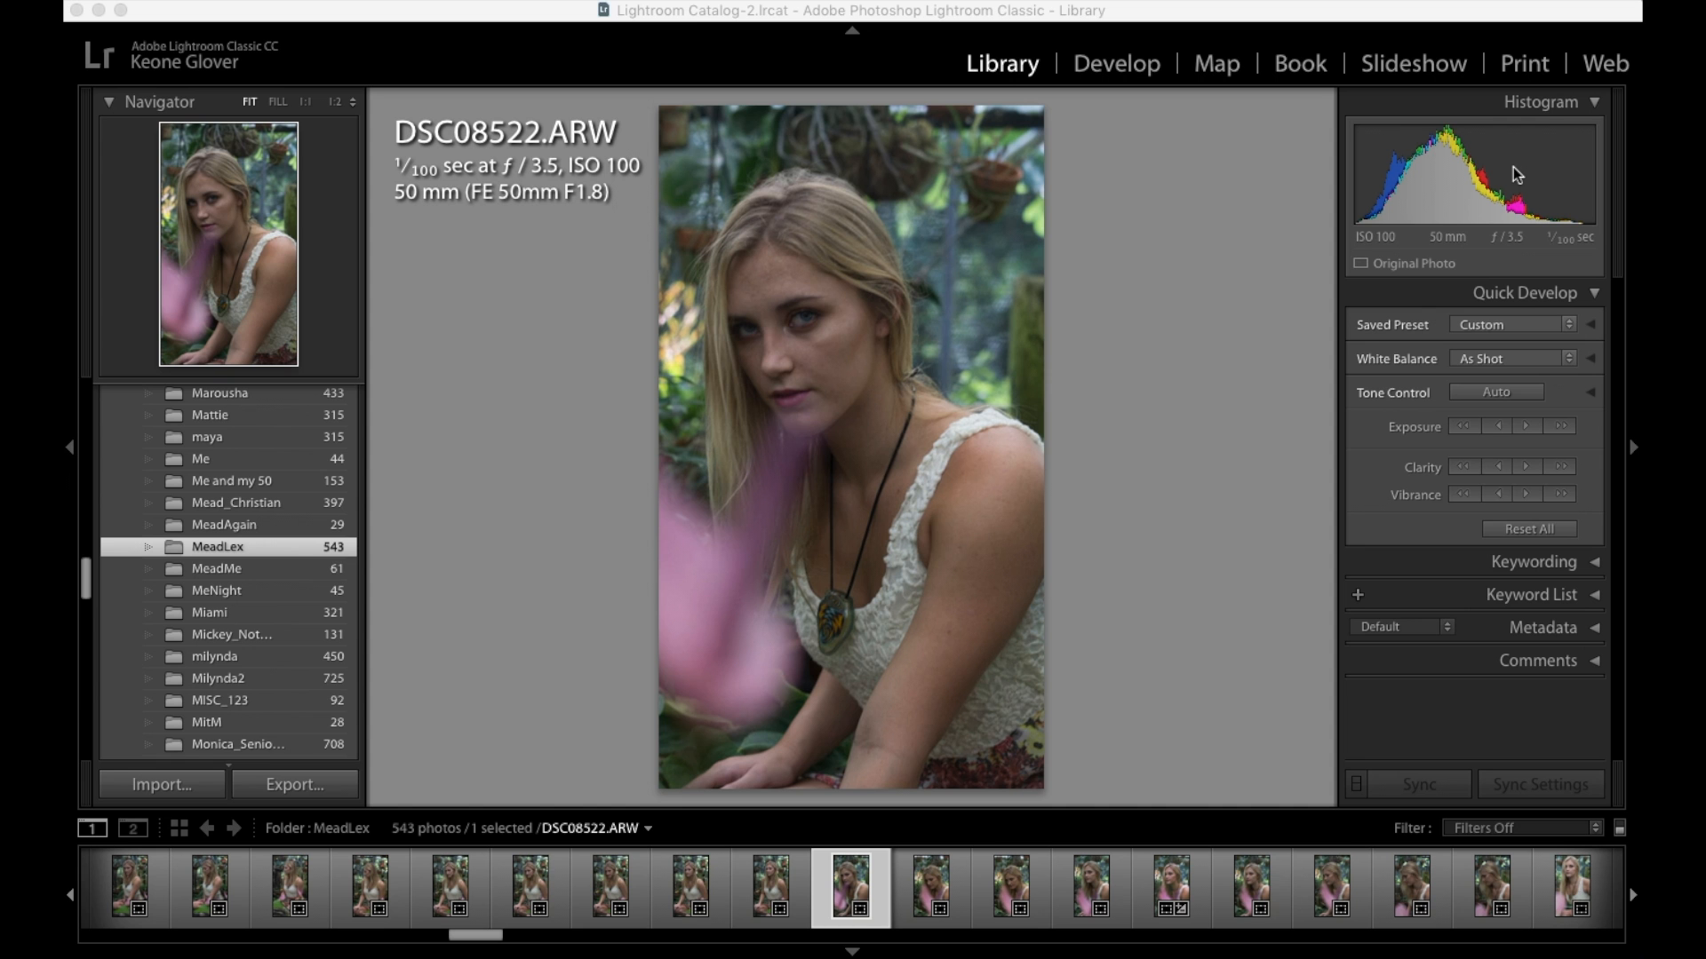
left_click(917, 774)
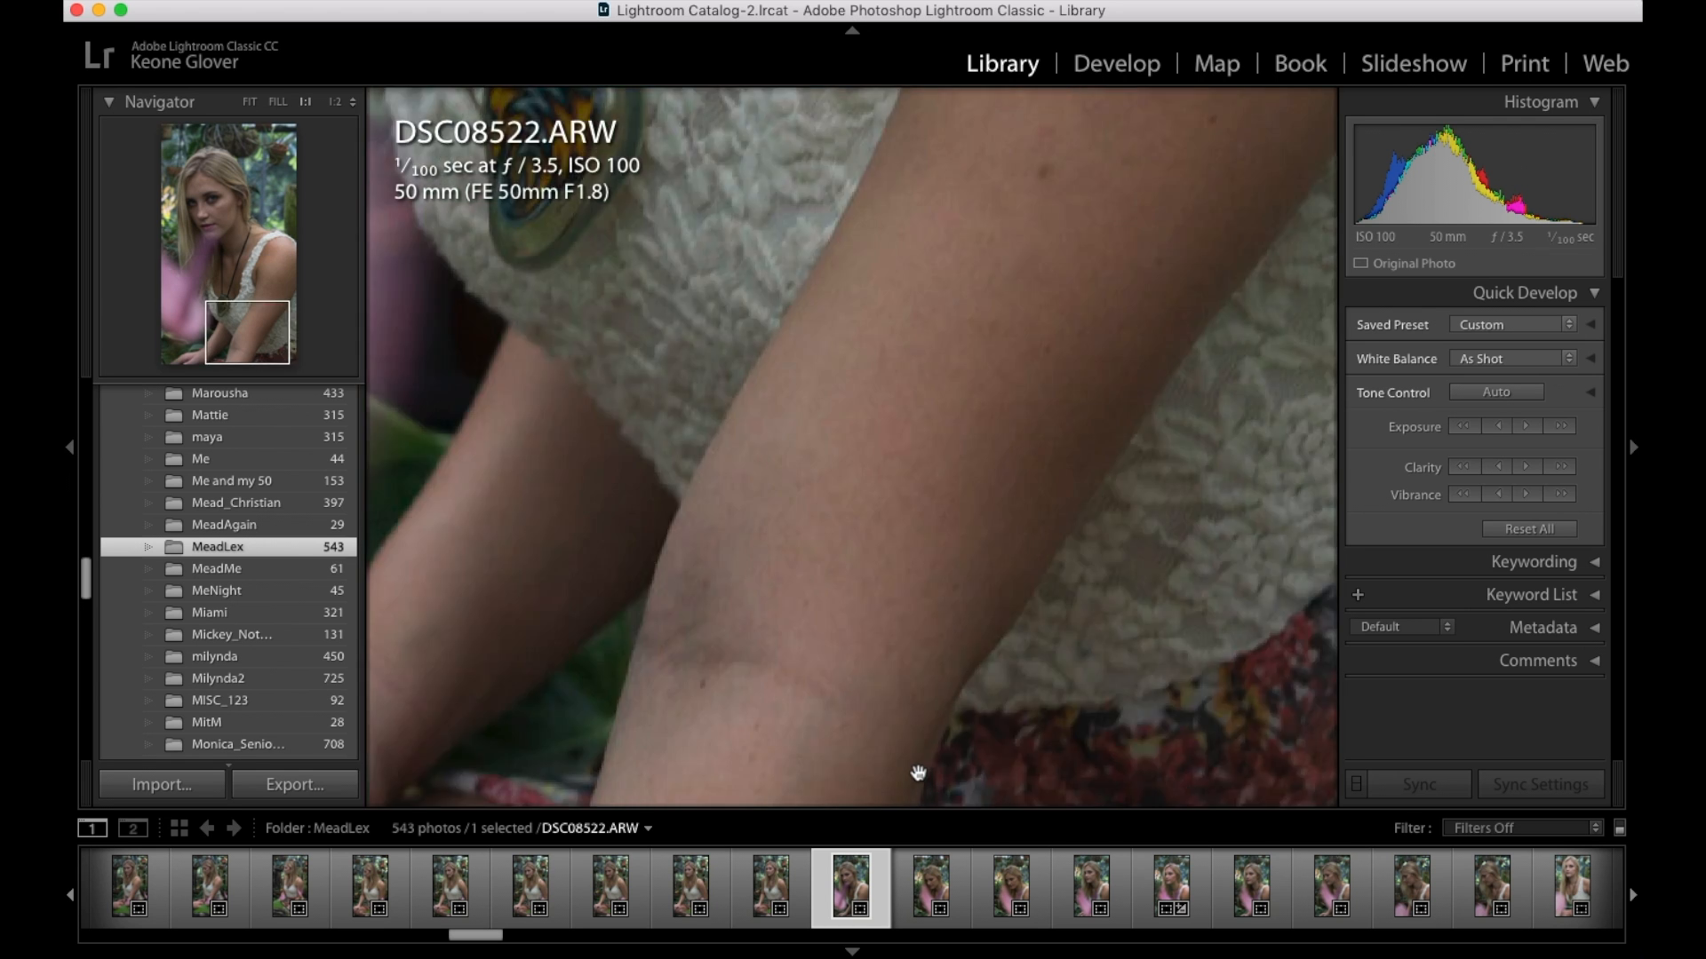
left_click(912, 787)
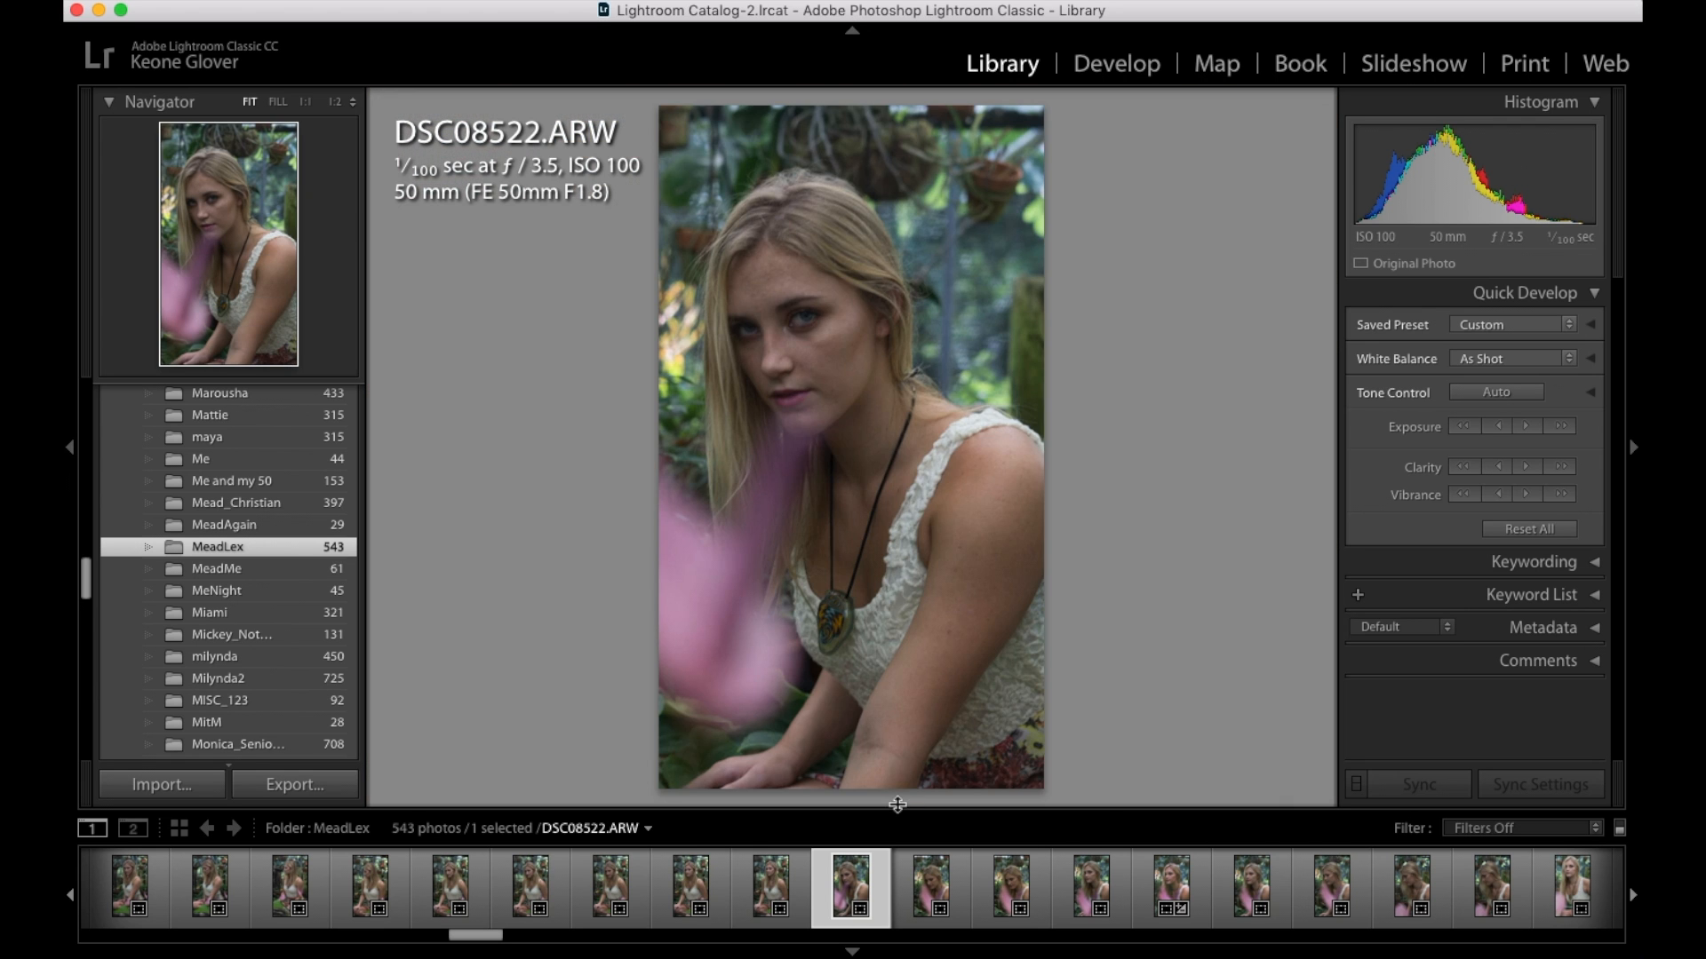
key("b")
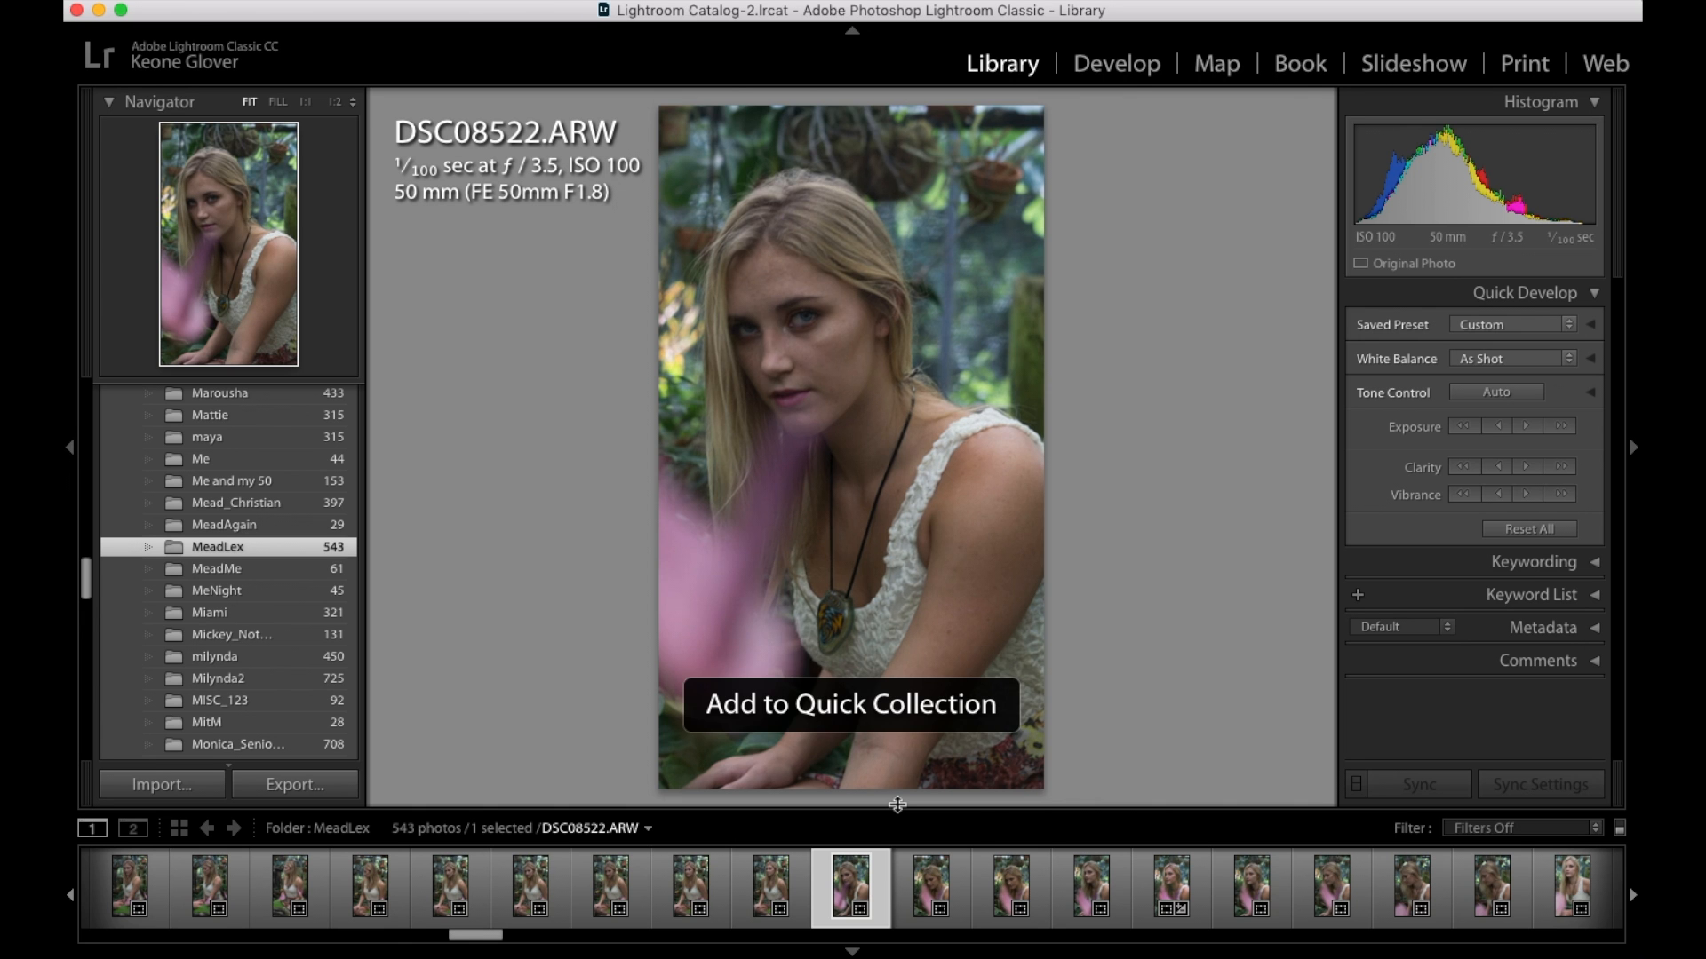
Review the seated garden portraits following DSC08522.ARW up to DSC08536.ARW
key("Right")
key("Right")
key("Right")
key("Right")
key("Right")
key("Right")
key("Right")
key("Right")
key("Right")
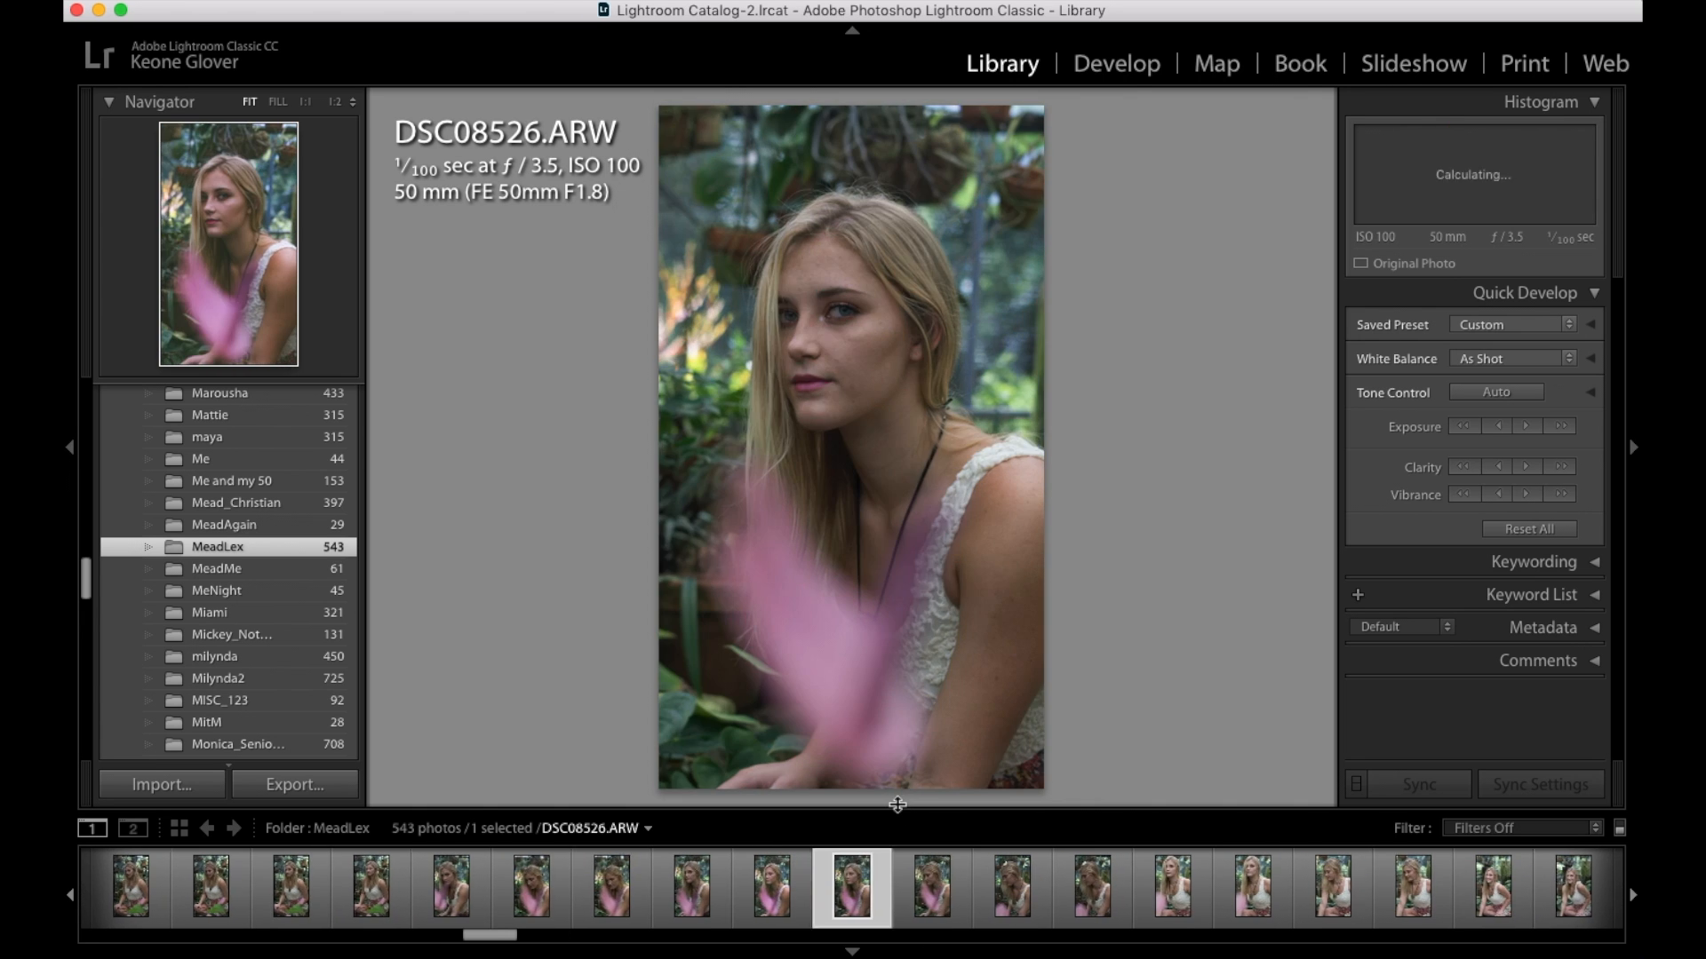
key("Right")
key("Right")
key("Right")
key("Right")
key("Right")
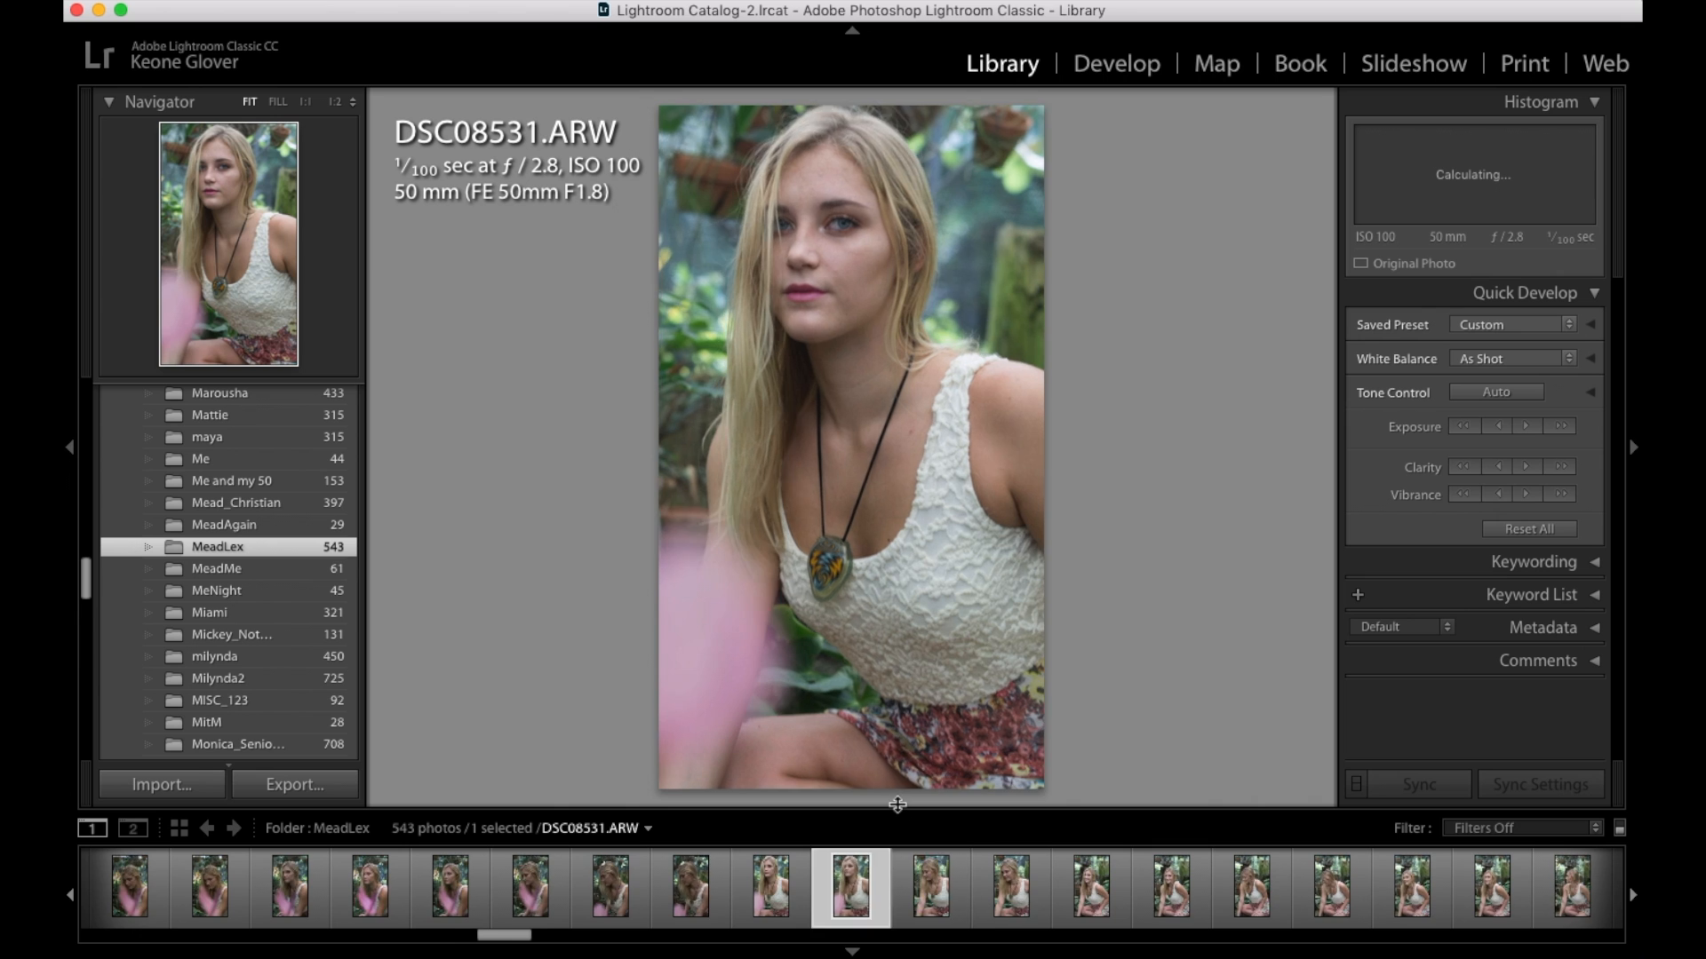
key("Right")
key("Right")
key("Right")
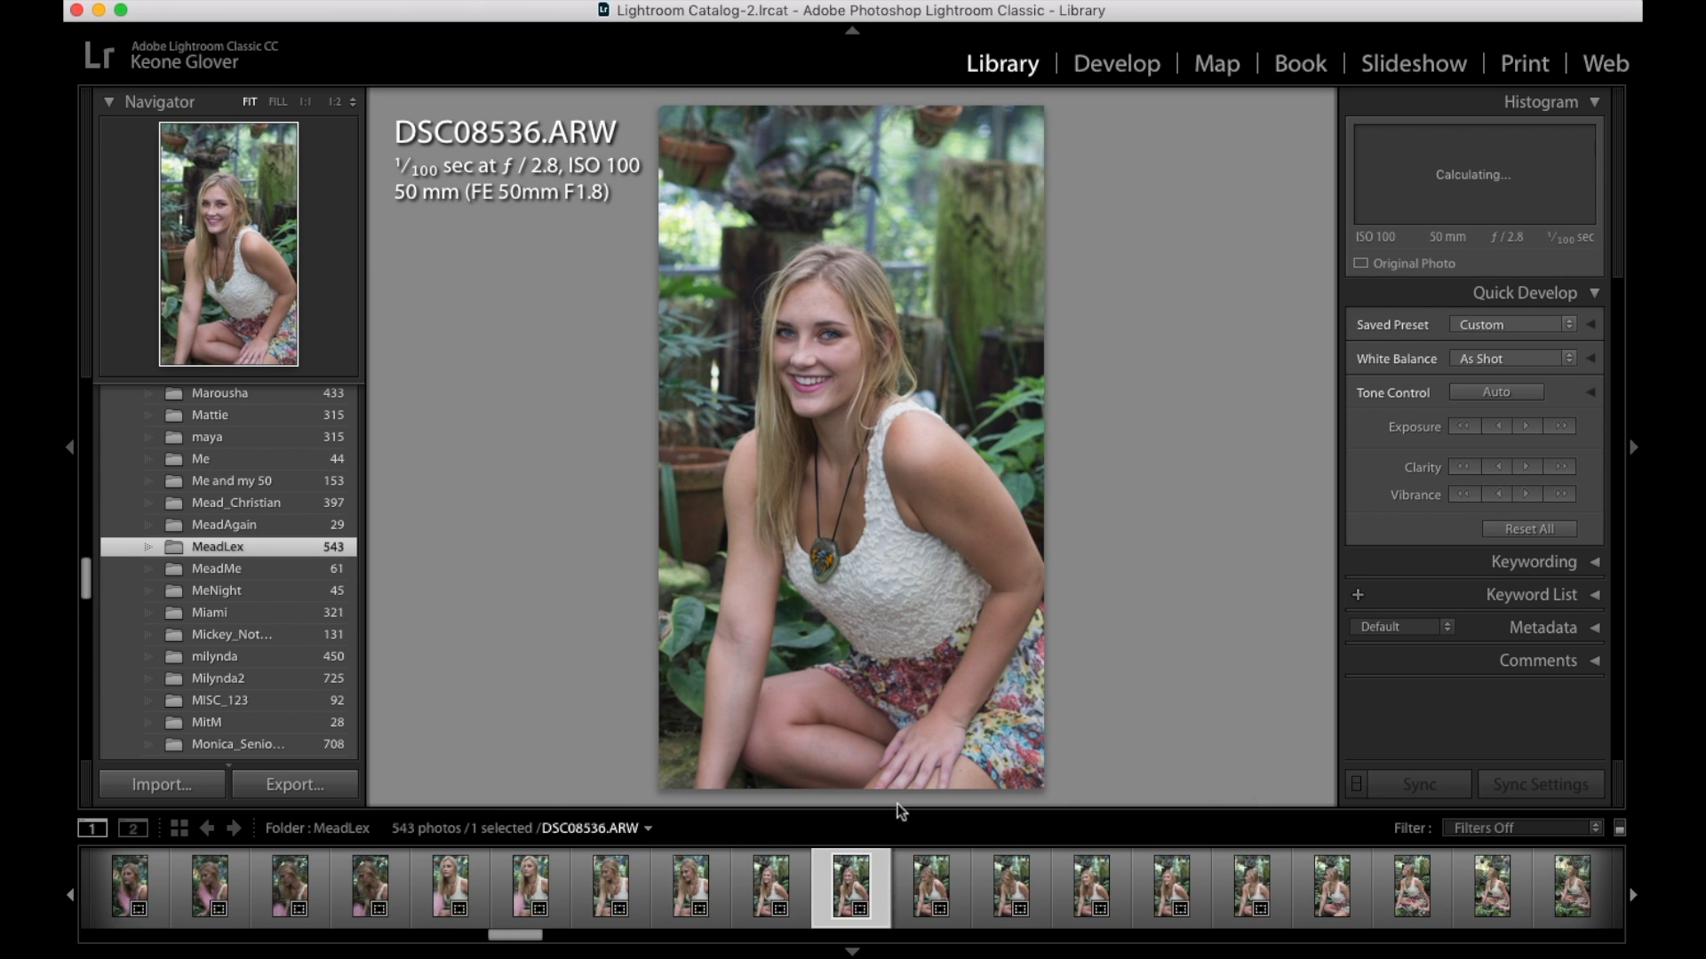
Review the remaining seated garden shots and the first tree photos, from DSC08536.ARW through DSC08548.ARW
key("Right")
key("Right")
key("Right")
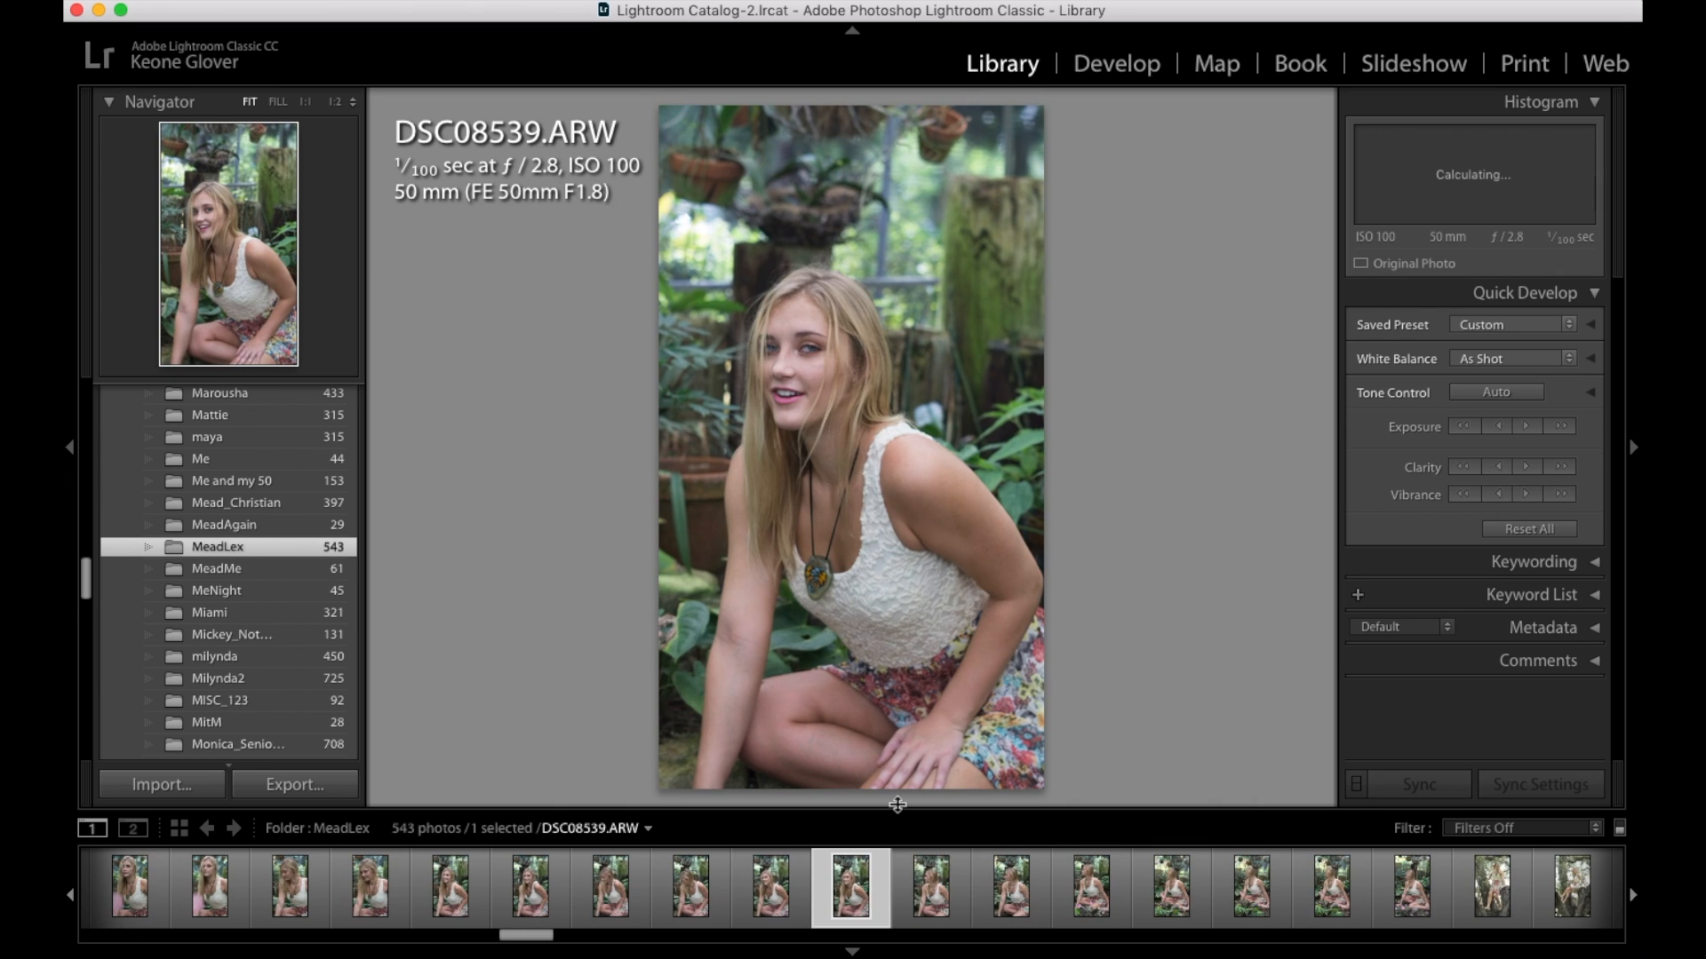
key("Right")
key("Right")
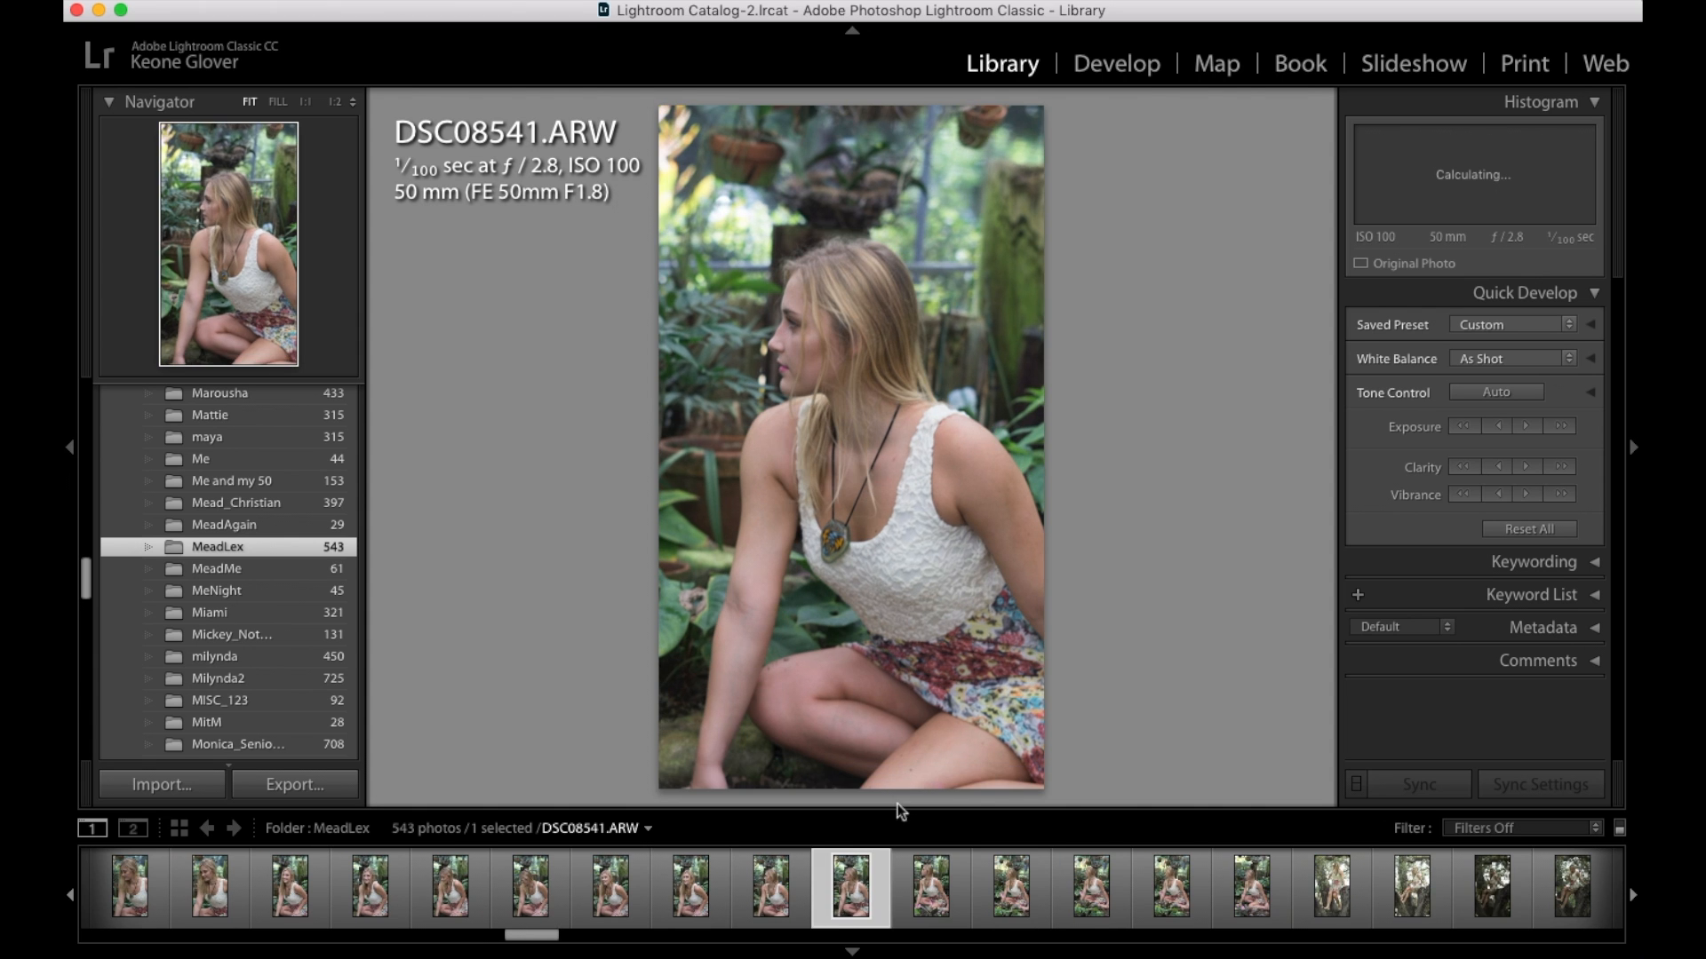
key("Right")
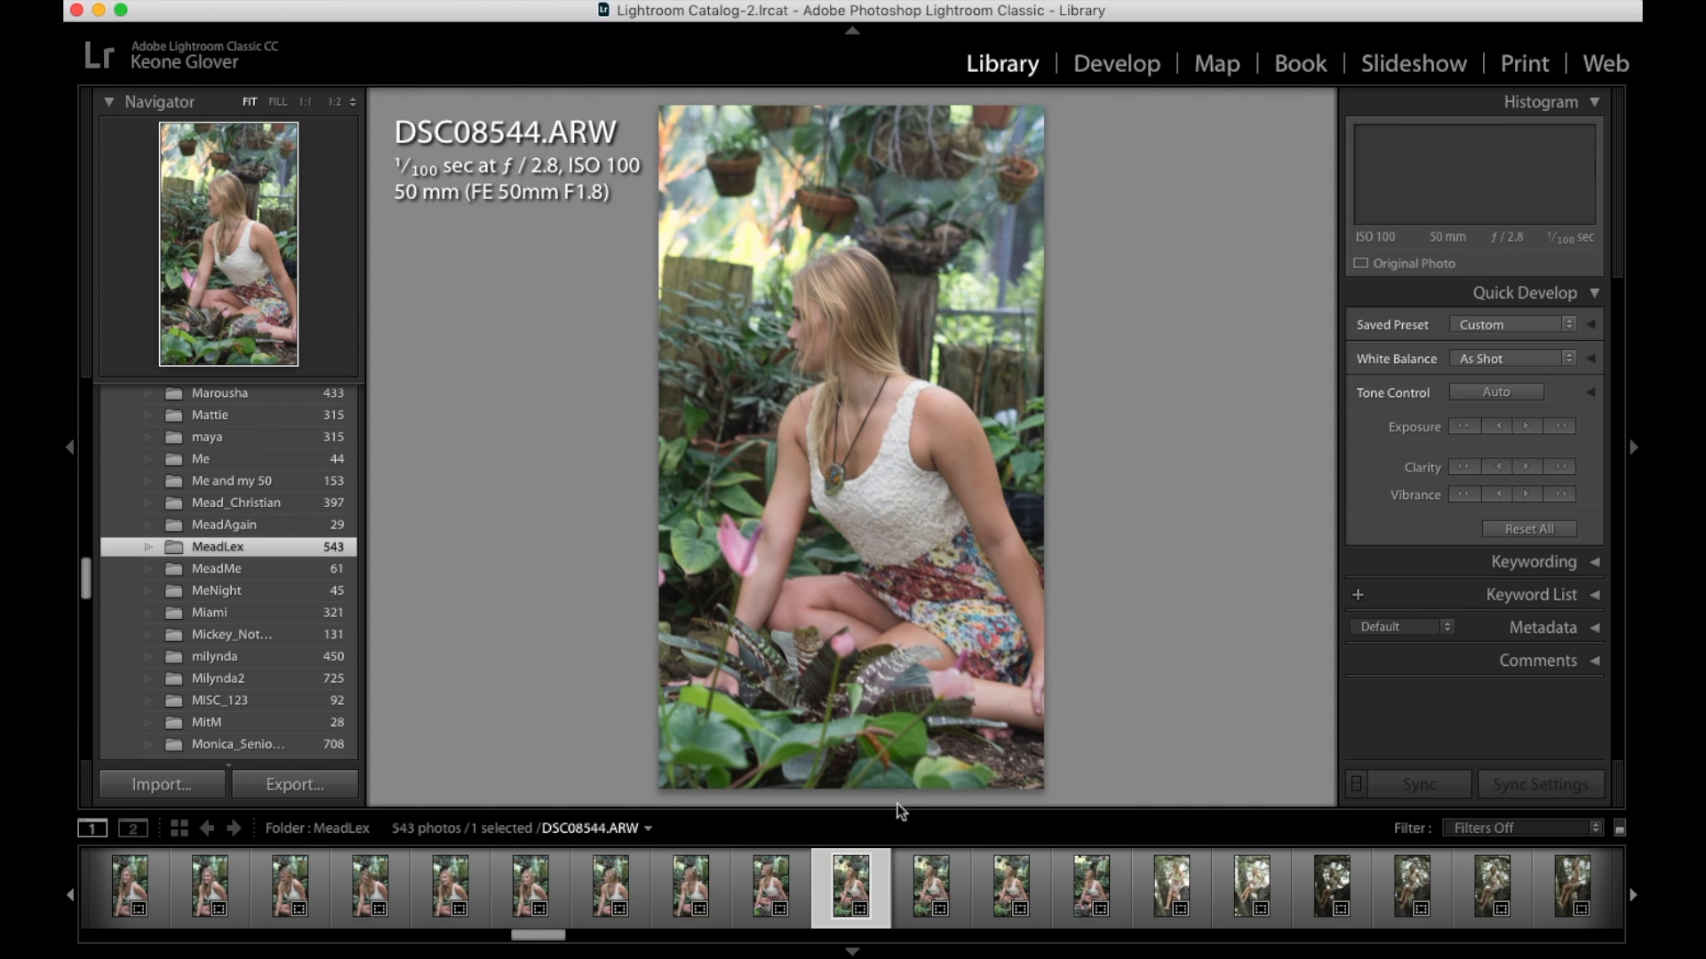
key("Right")
key("Right")
key("Right")
key("Right")
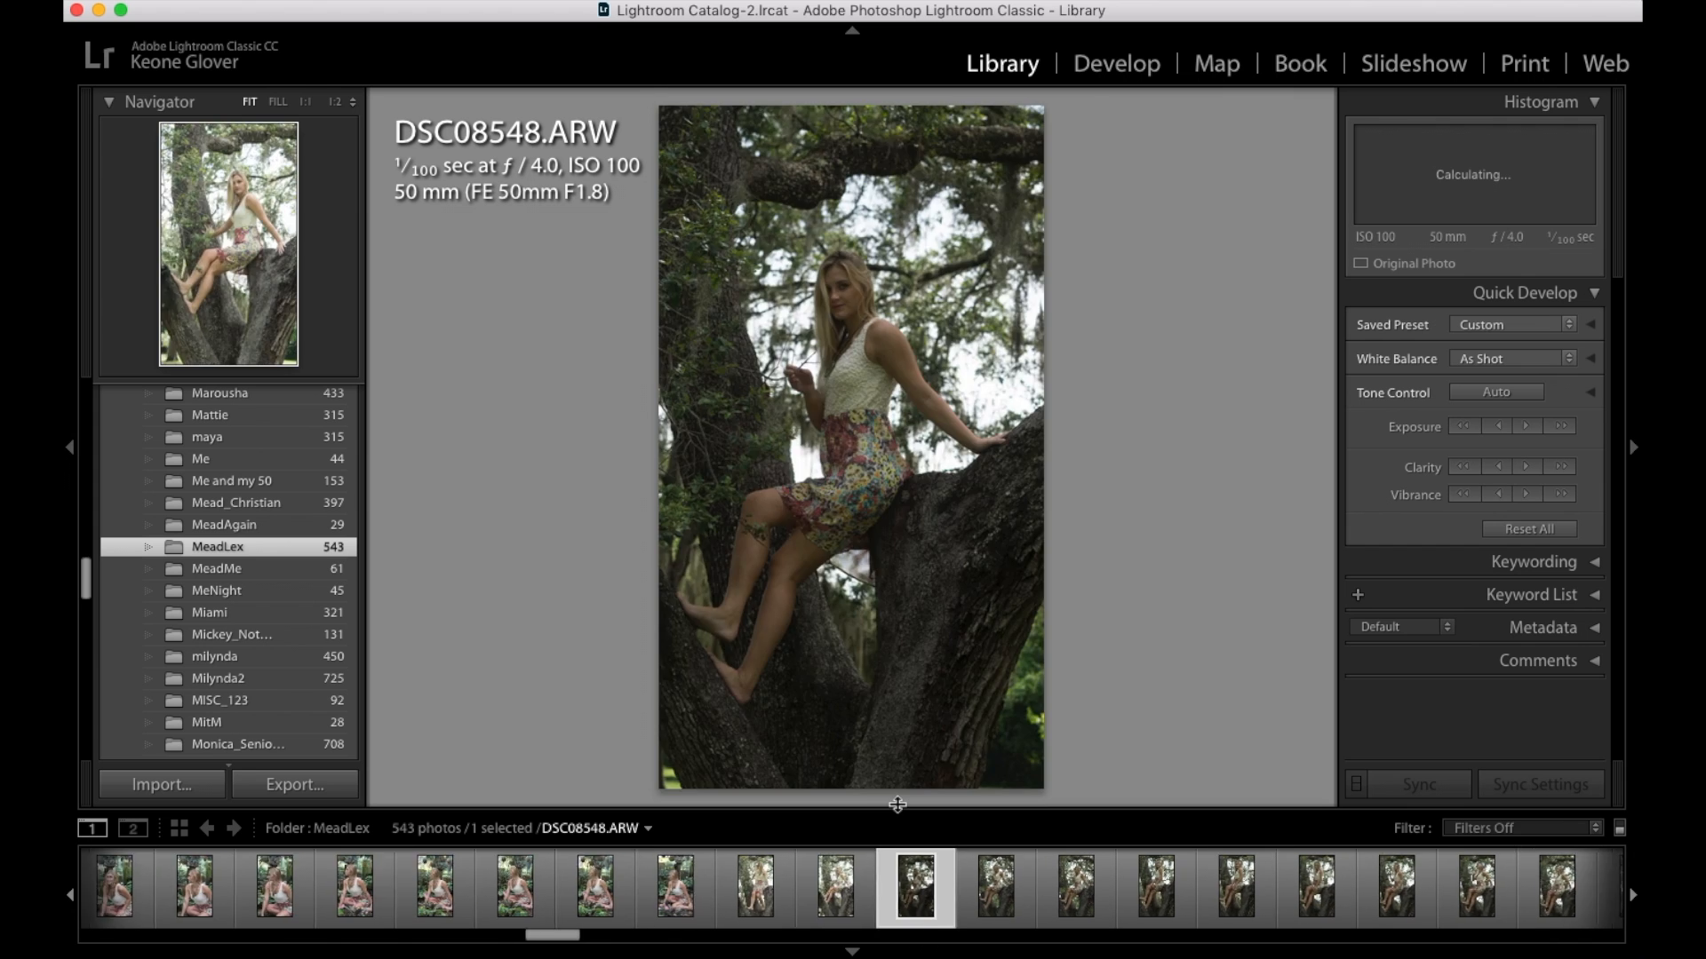
Review the tree portraits from DSC08548.ARW up to DSC08558.ARW and skim the thumbnails of the rest of the shoot
key("Right")
key("Right")
key("Right")
key("Right")
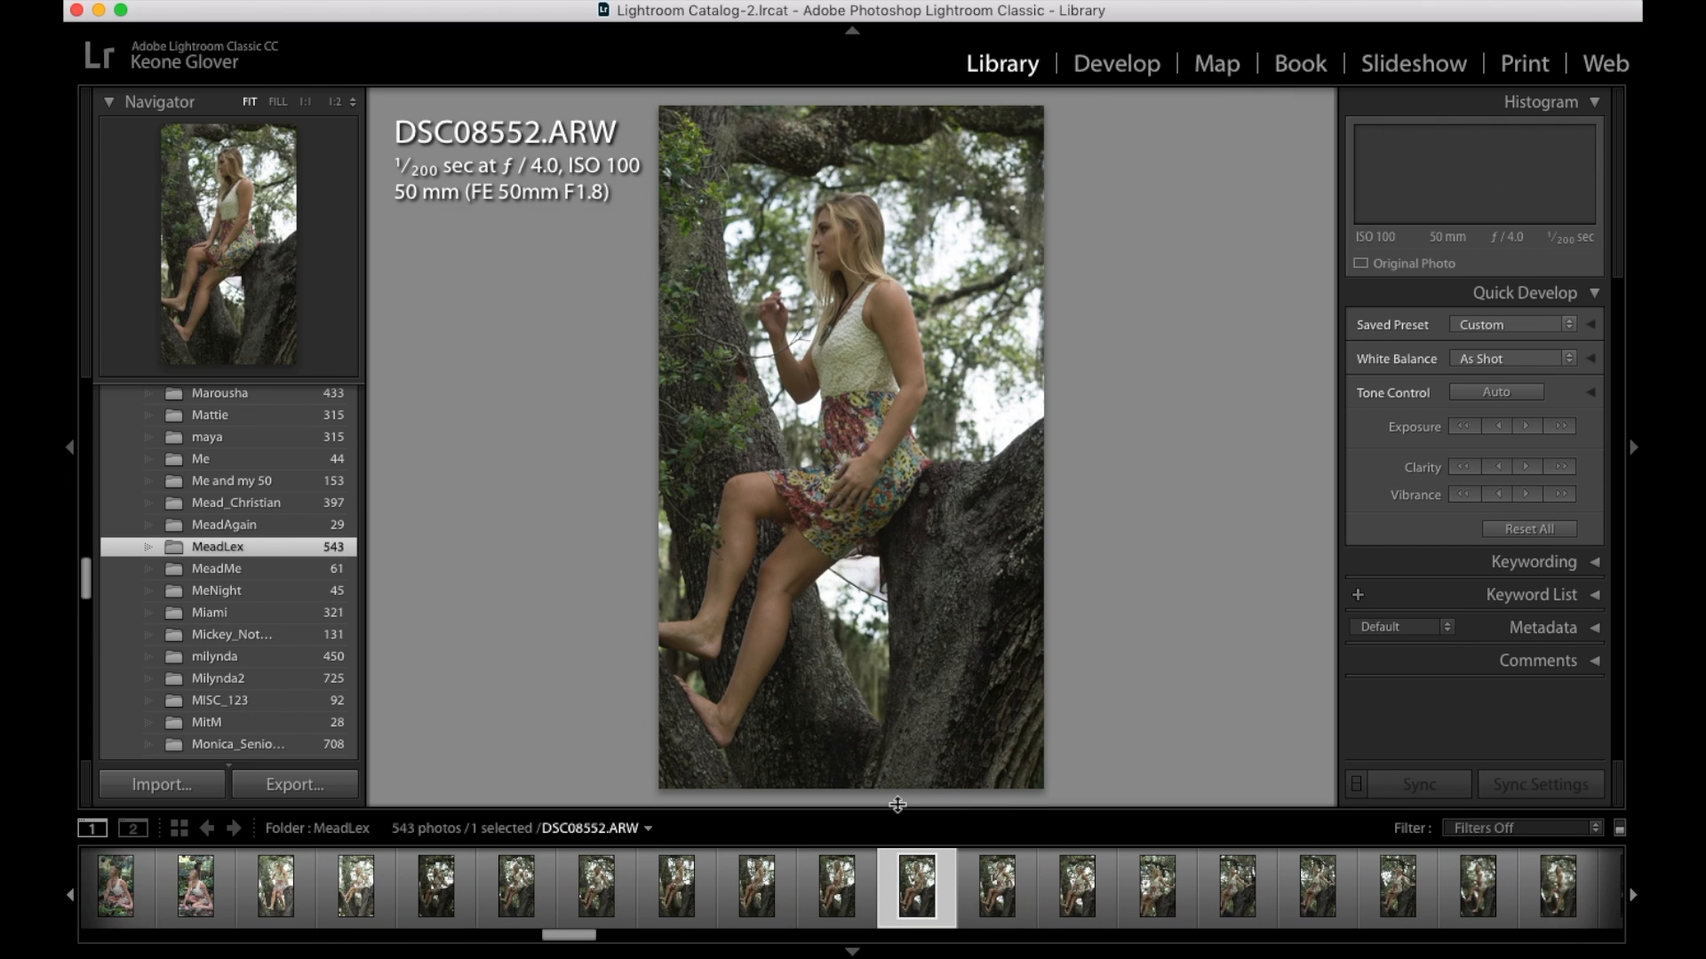
scroll(1013, 886, "right", 5)
left_click(1013, 886)
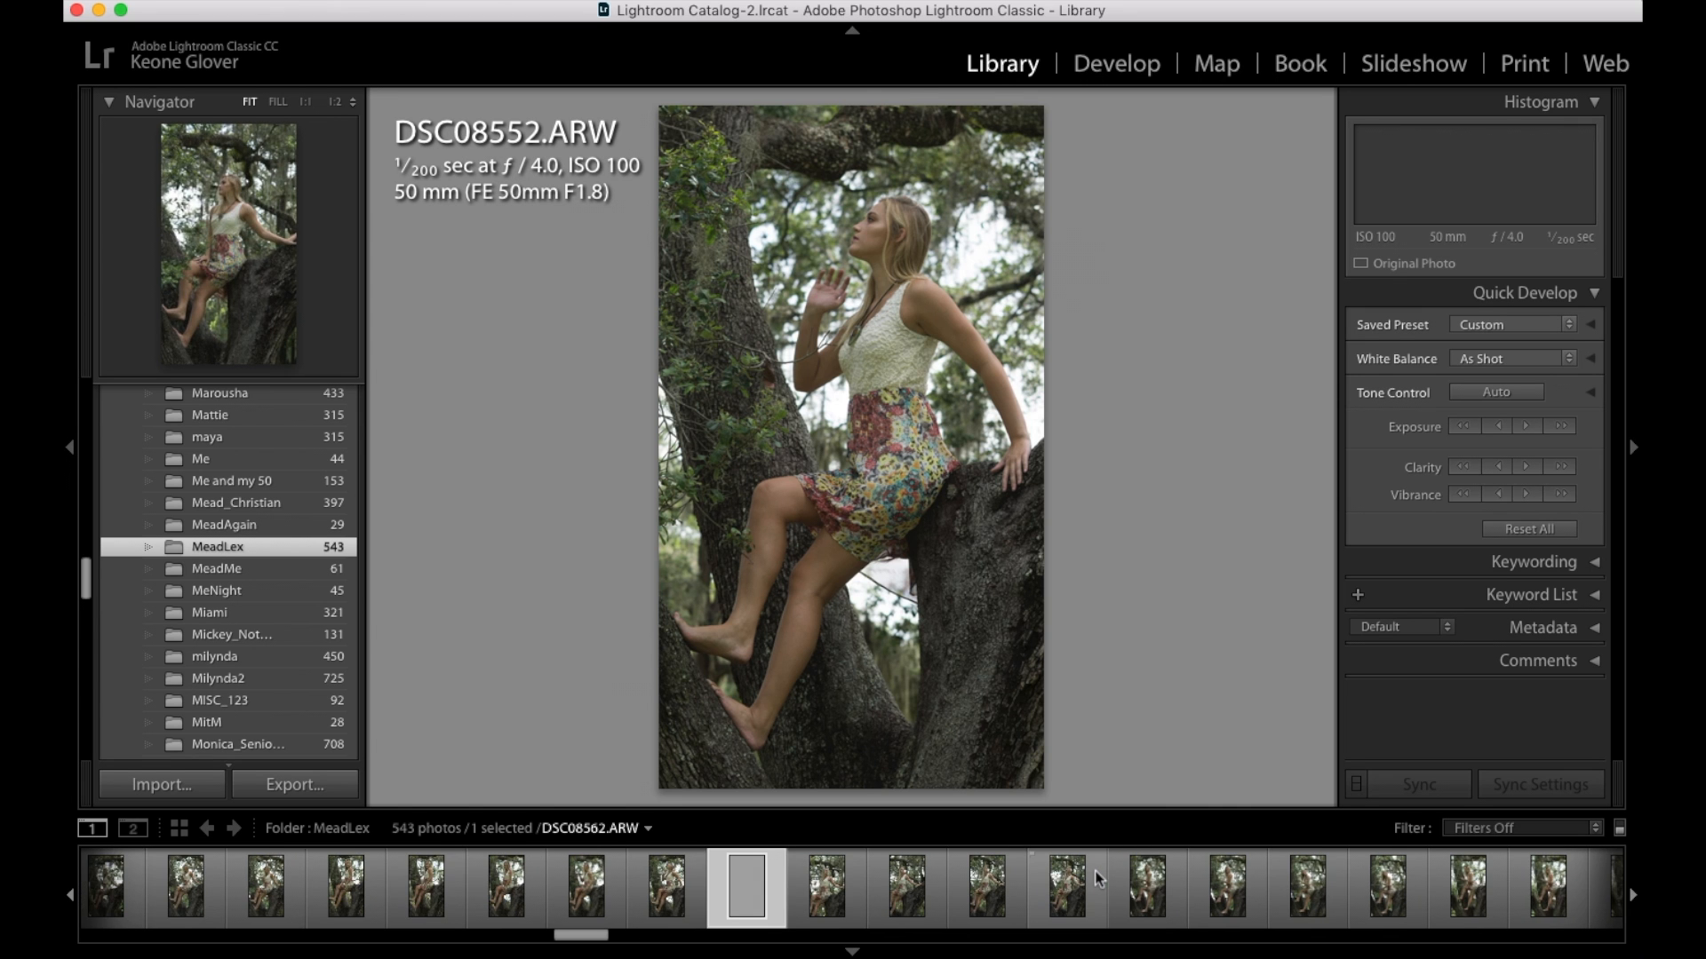
scroll(1099, 880, "right", 8)
scroll(1099, 880, "right", 10)
scroll(1099, 880, "right", 5)
scroll(1099, 879, "left", 15)
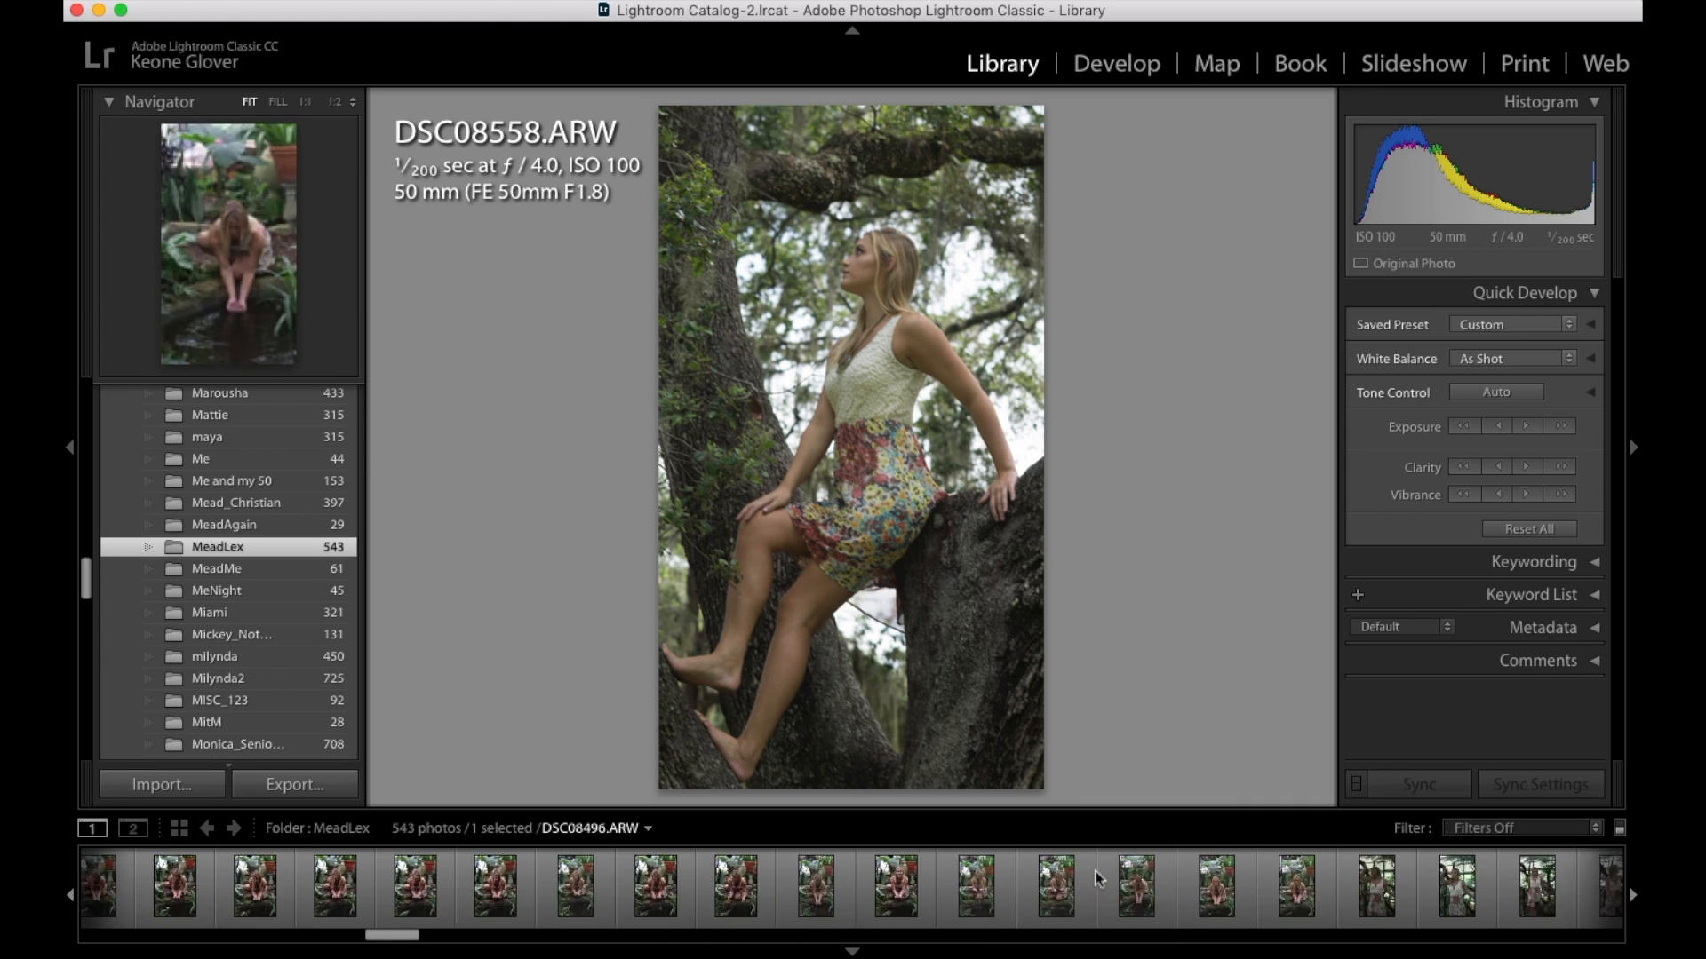
scroll(1099, 880, "left", 3)
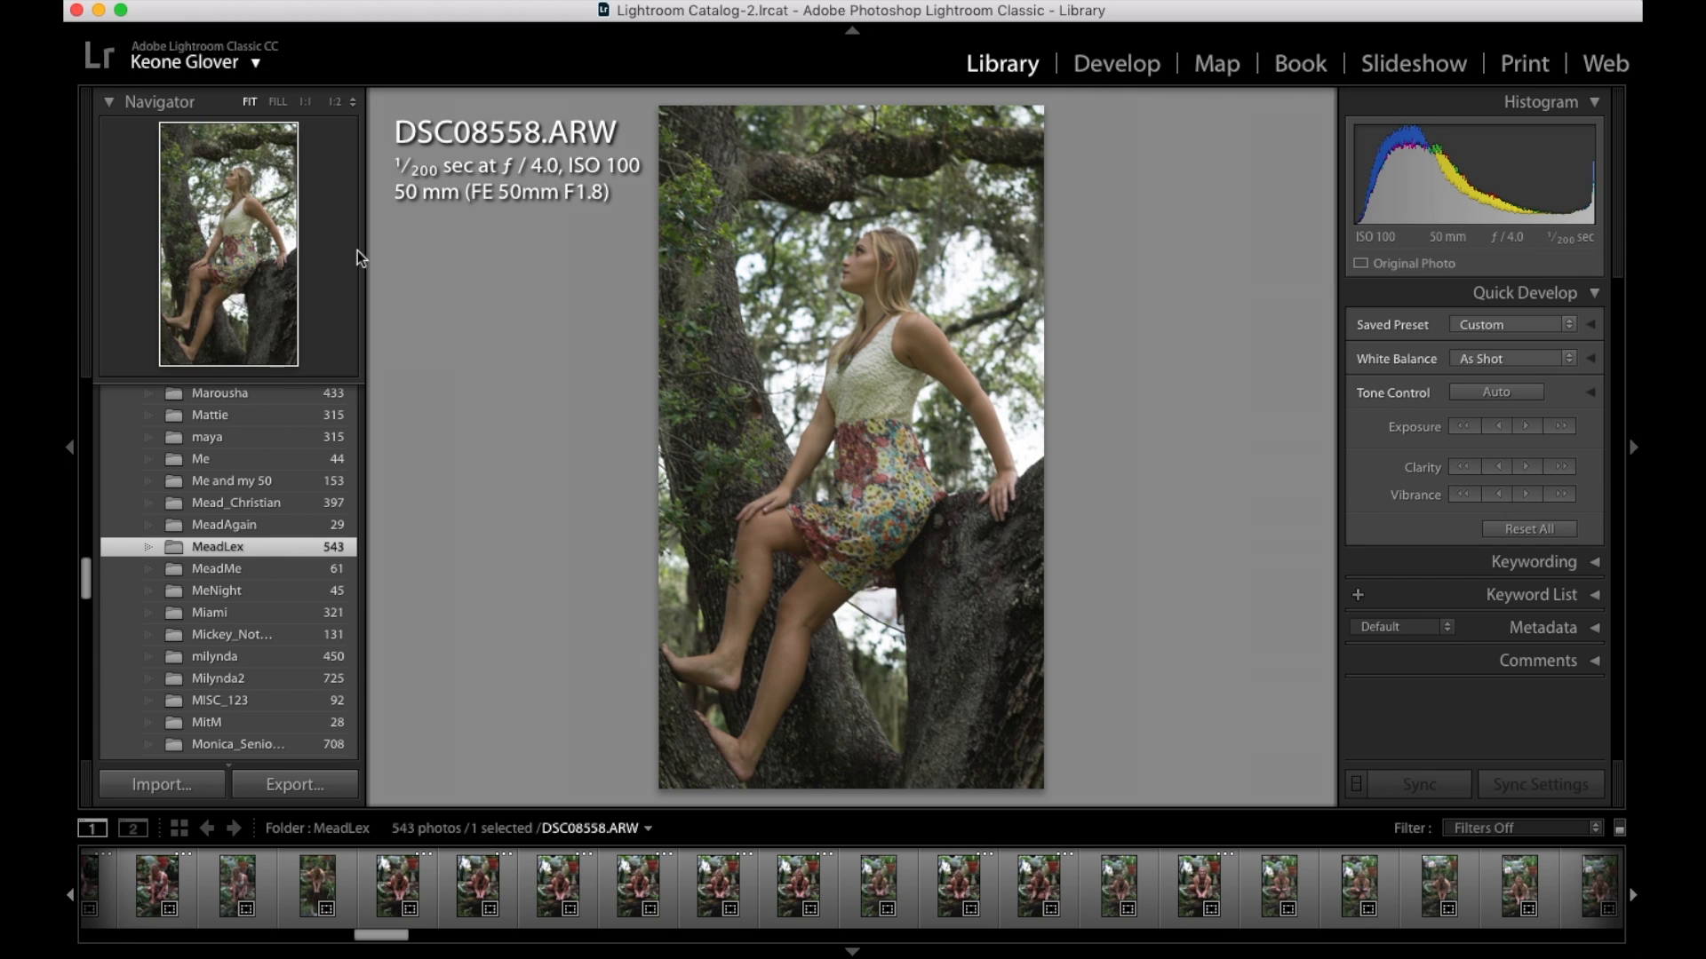
Open the catalog's Quick Collection and enlarge the portrait DSC08429.ARW
scroll(249, 548, "up", 20)
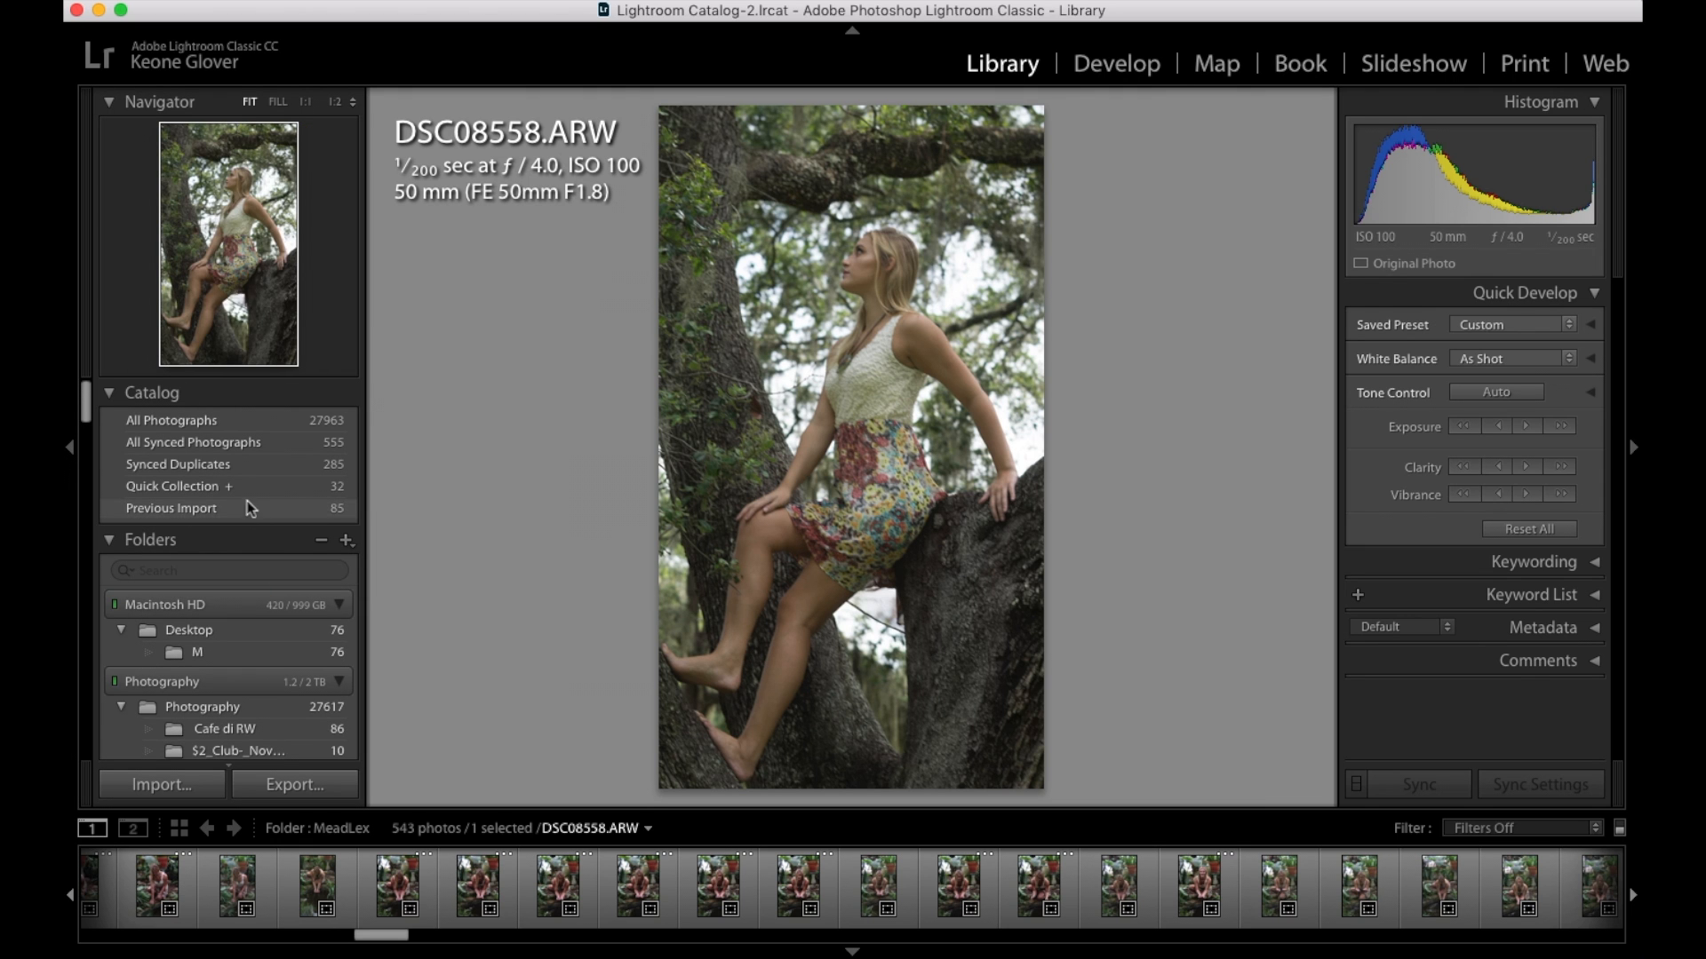
left_click(249, 490)
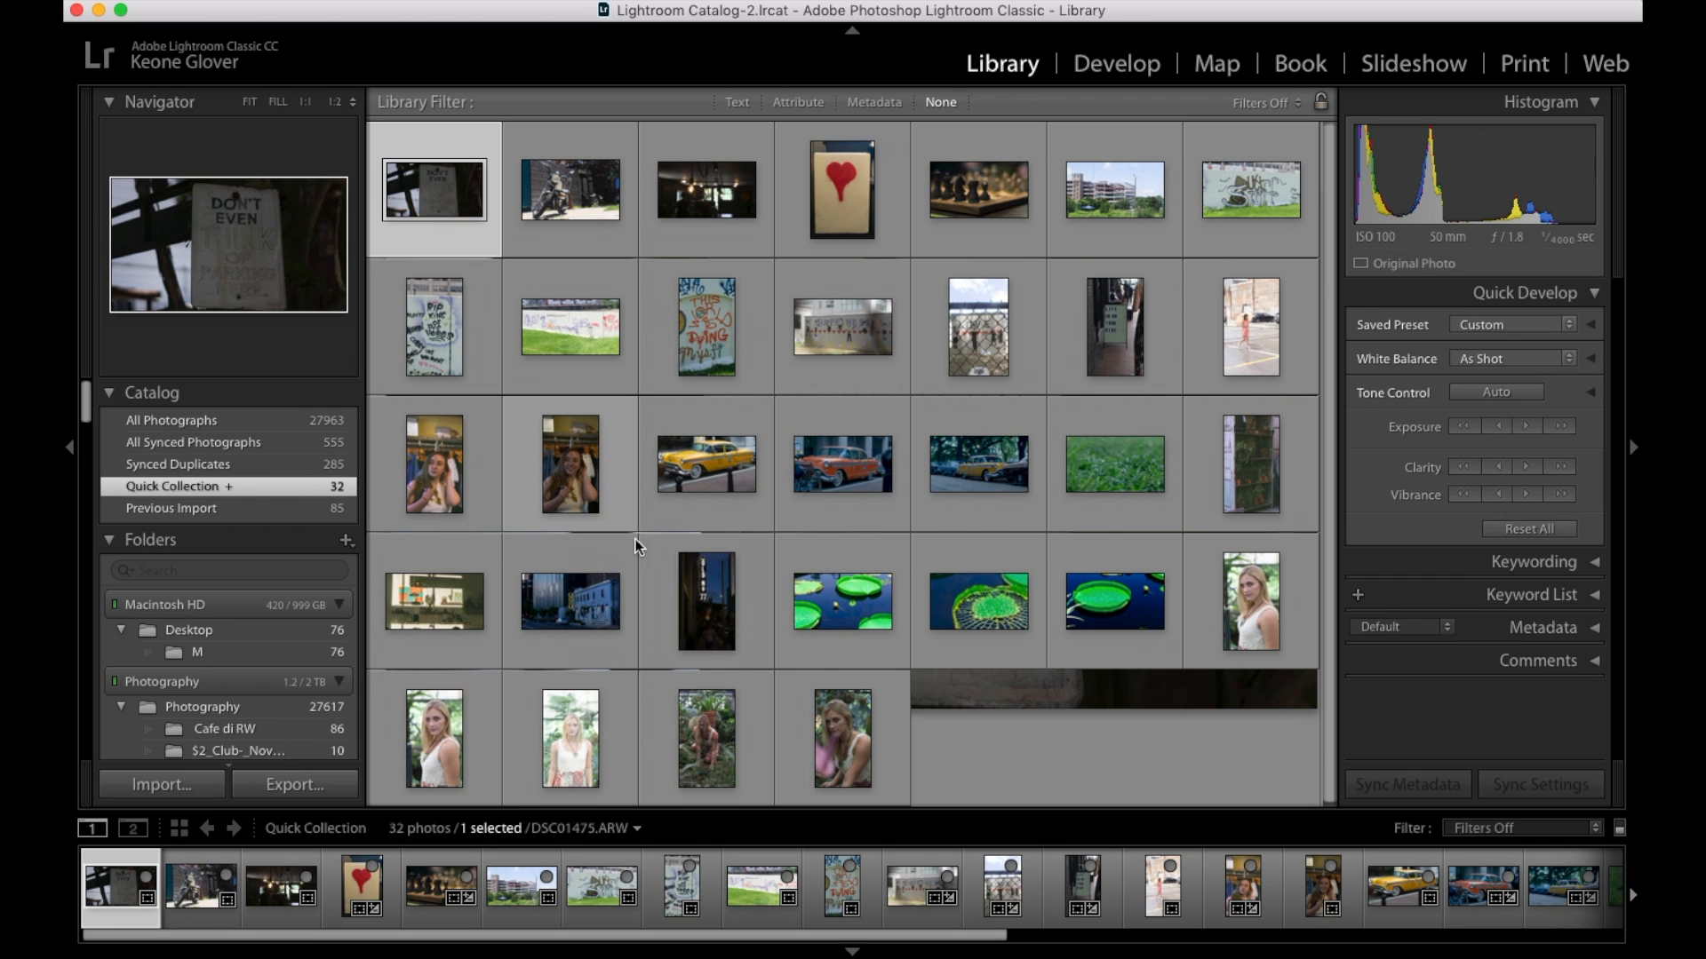
double_click(1256, 593)
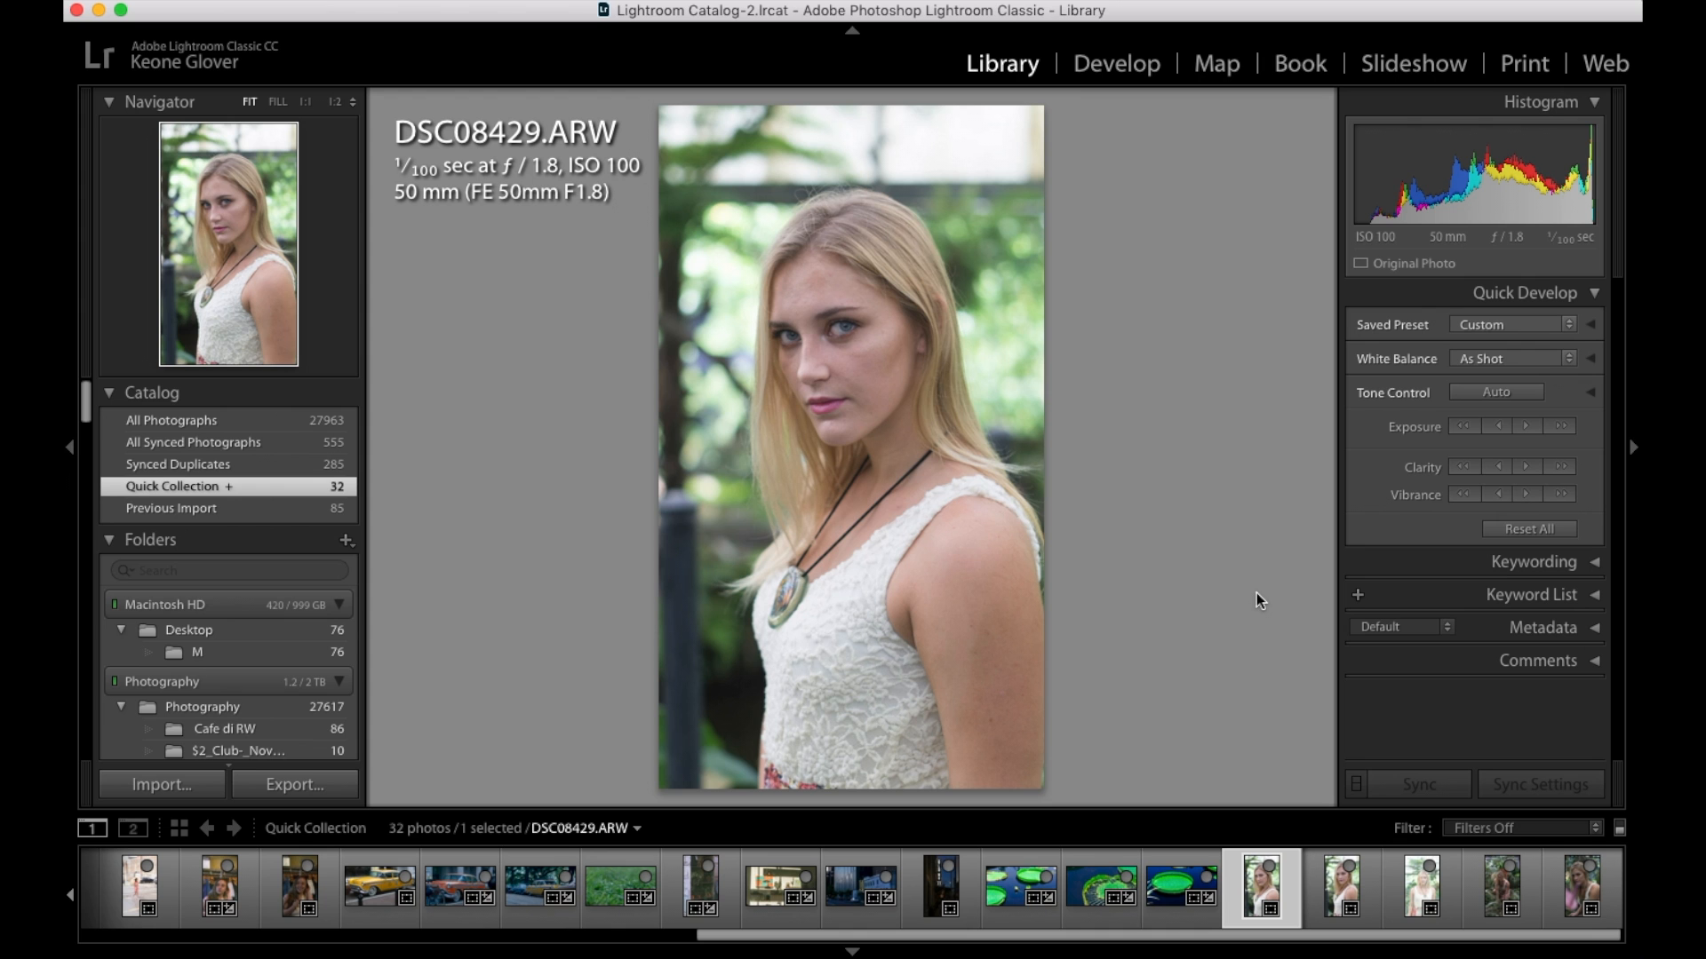
Page through the portraits following DSC08429.ARW in the Quick Collection and go back to the first ones
key("Right")
key("Right")
key("Right")
key("Right")
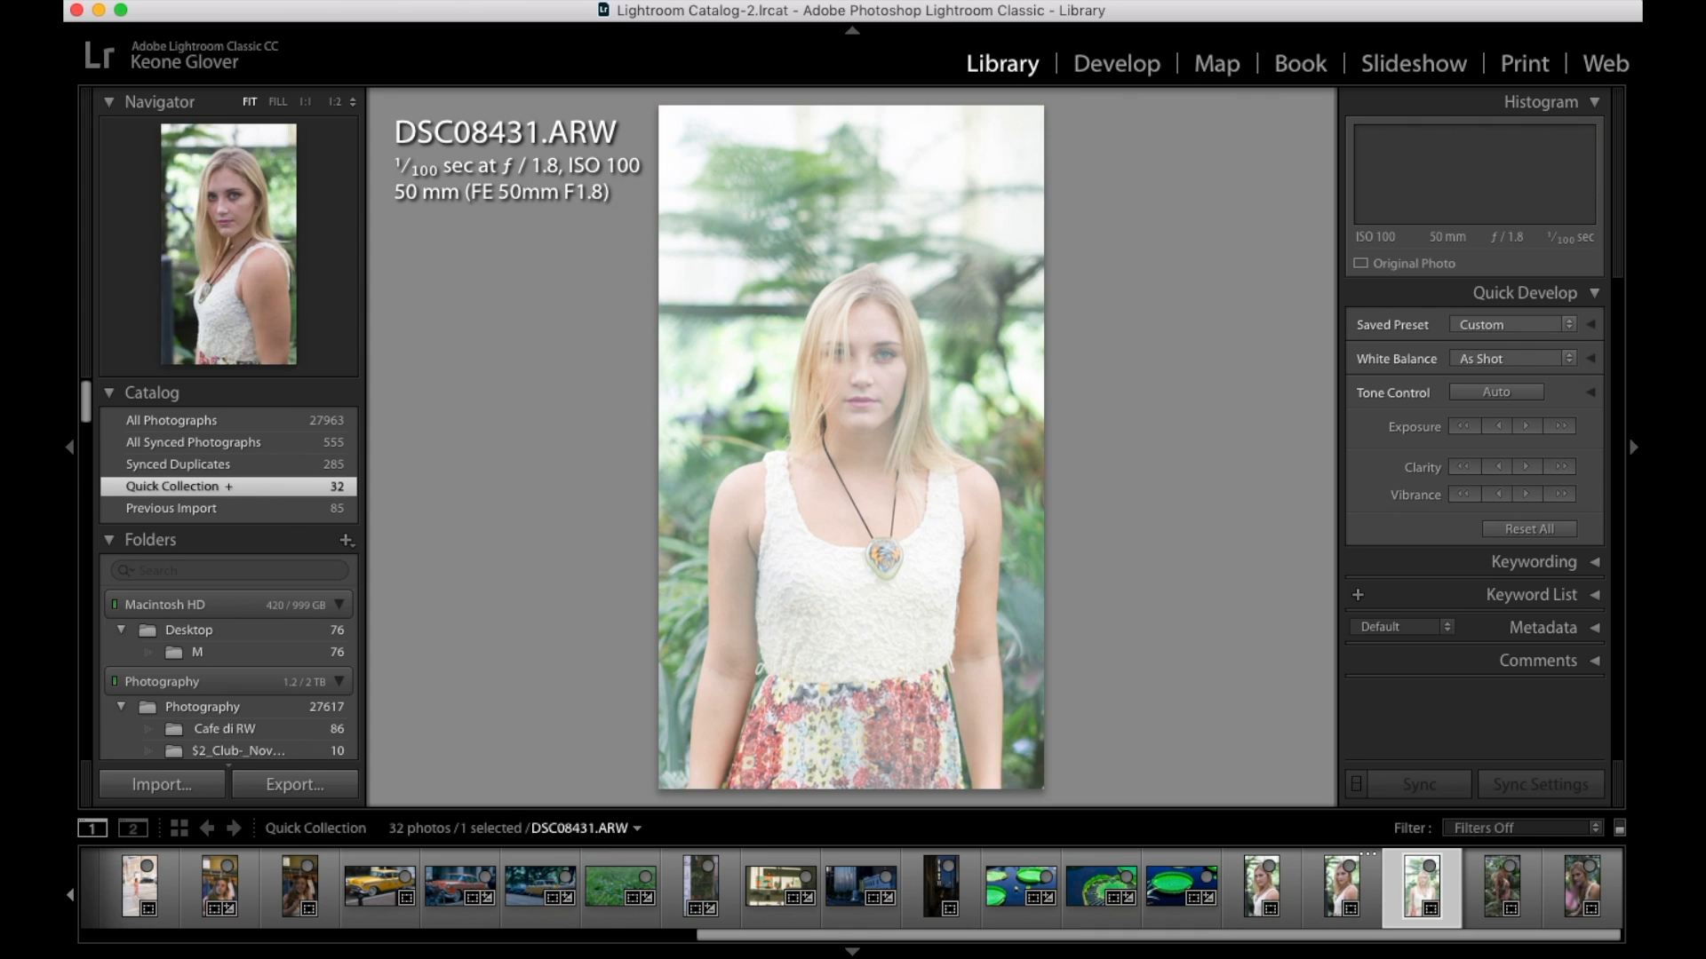
key("Left")
key("Left")
key("Left")
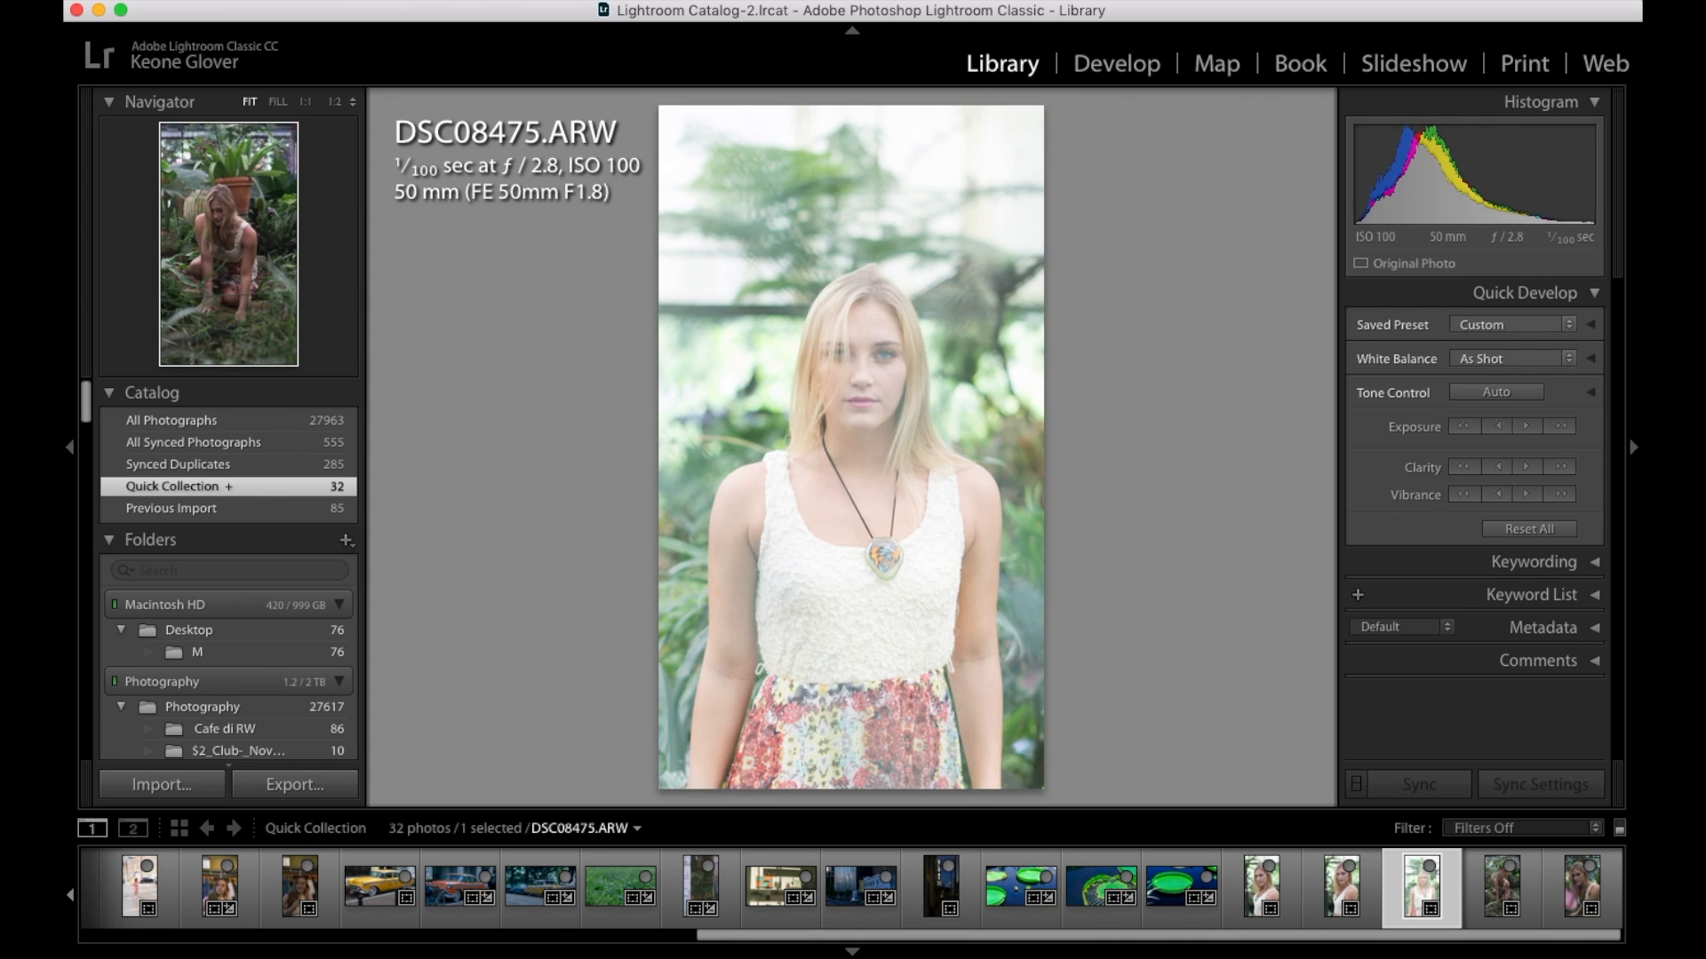
Compare DSC08429.ARW with the similar DSC08431.ARW and remove DSC08429.ARW from the Quick Collection
key("Left")
key("Right")
key("Left")
key("Left")
key("Right")
key("Left")
key("b")
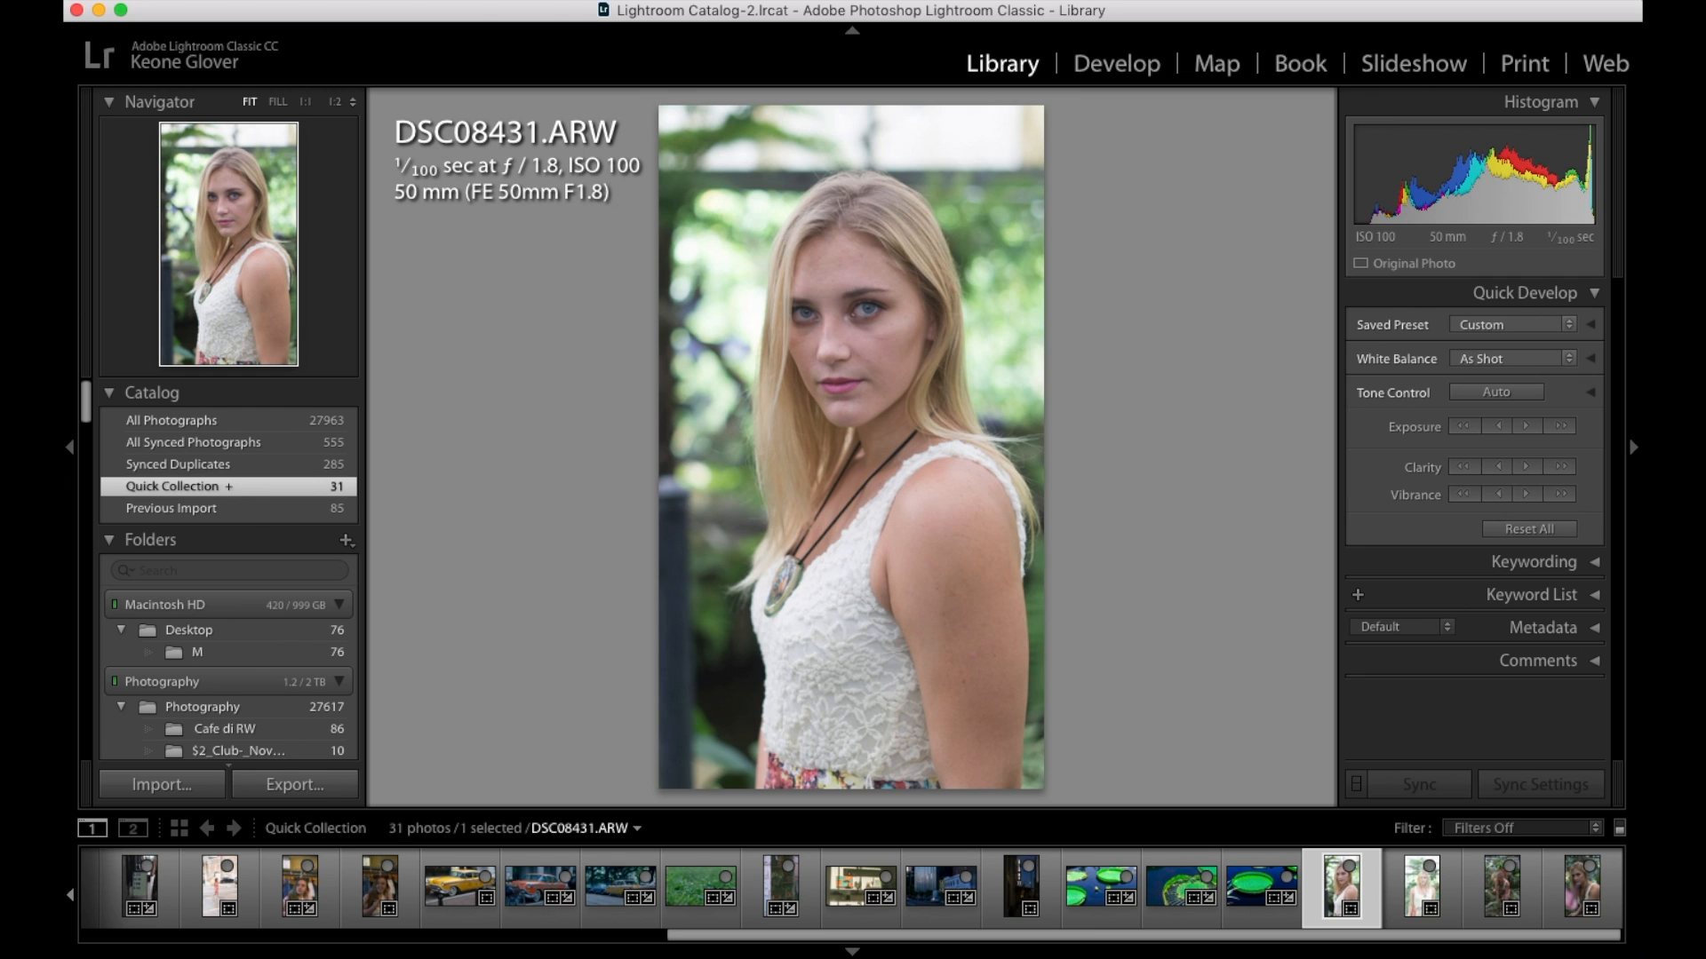
Give DSC08431.ARW a 5-star rating and clear the rating again
key("5")
key("5")
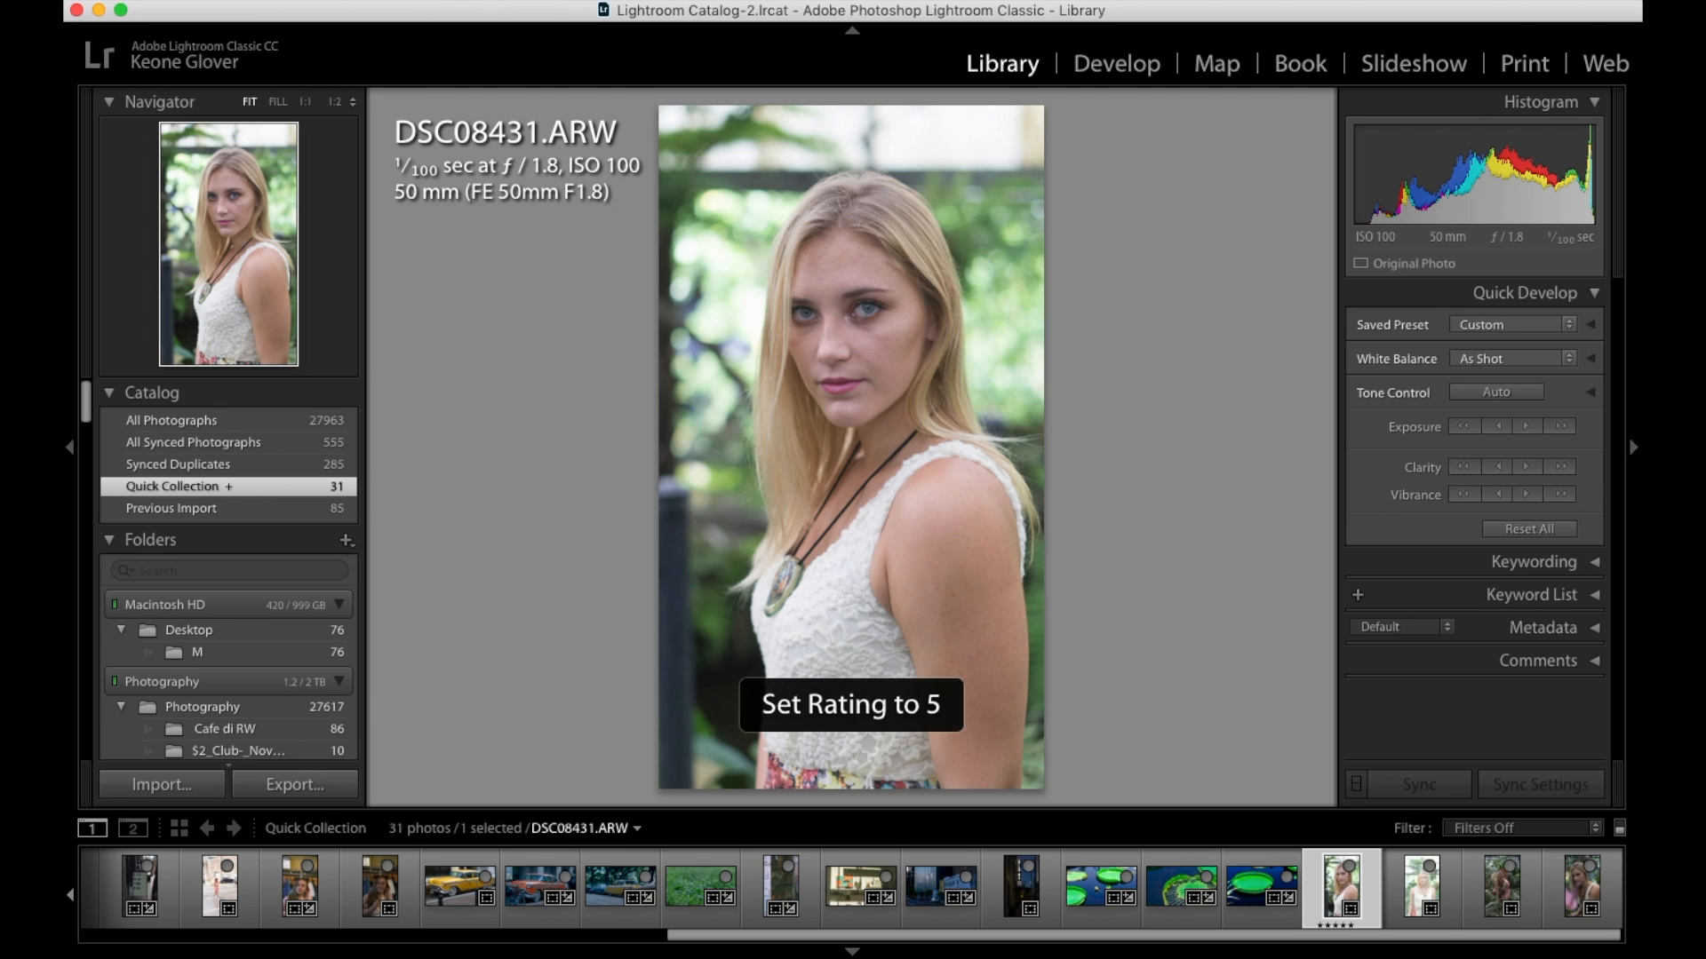
key("0")
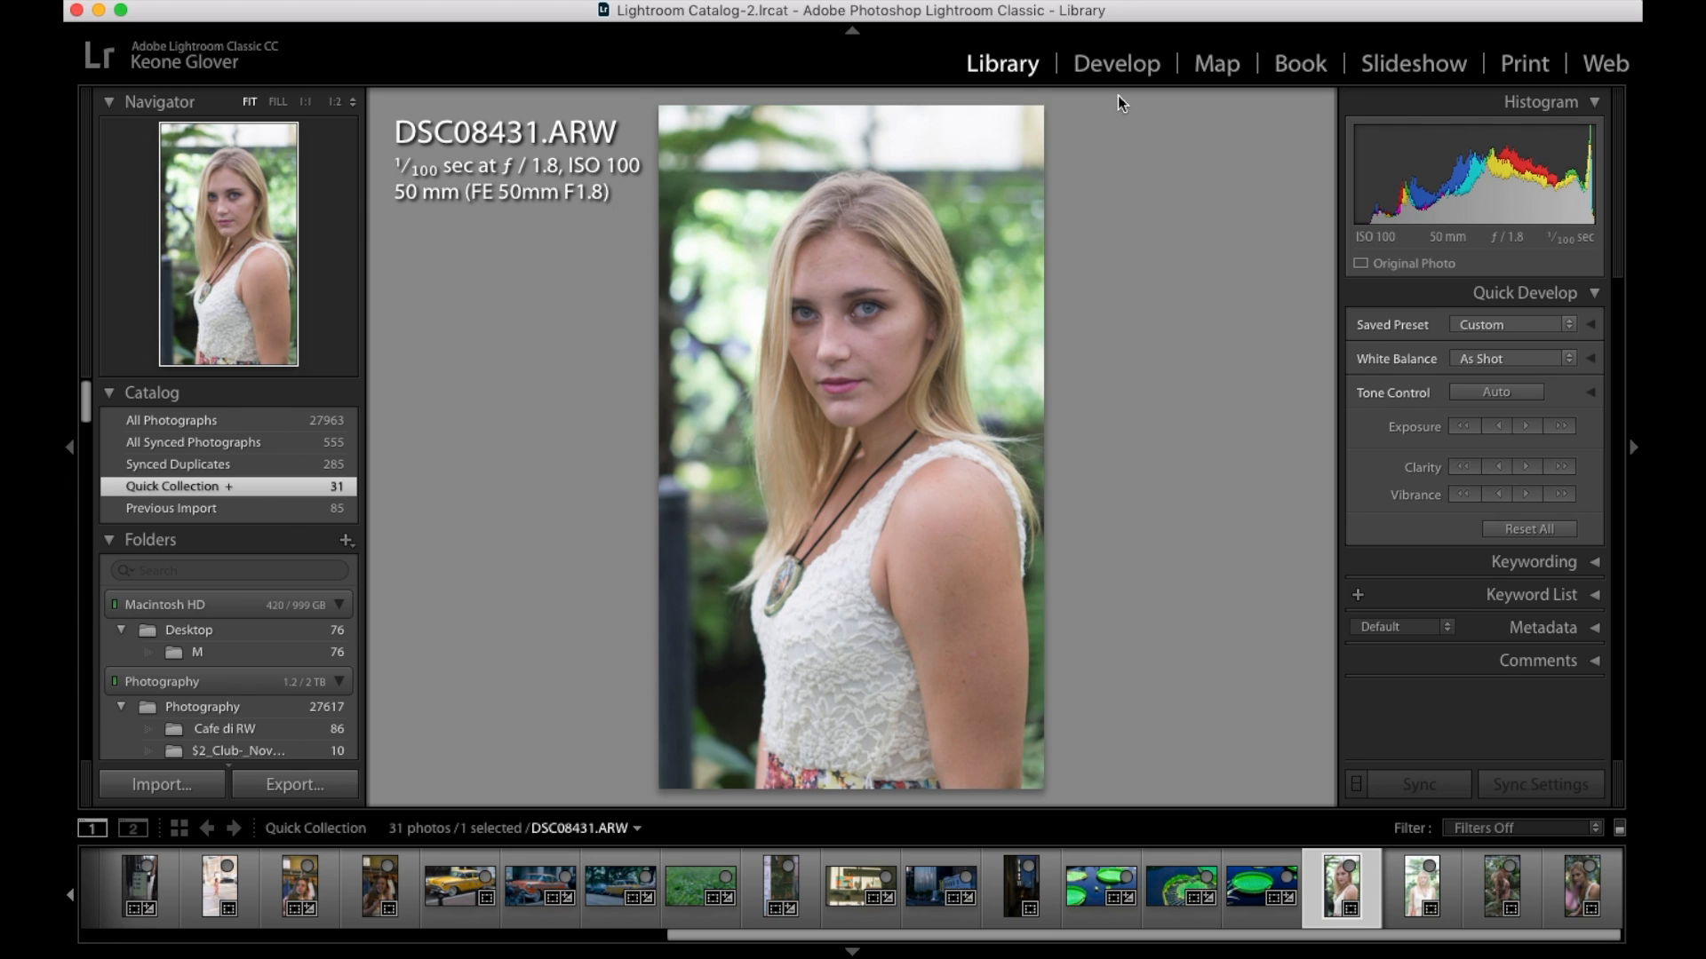
Switch to the Develop module, go to the overexposed portrait DSC08445.ARW and lower its Exposure to −2.20
left_click(1098, 69)
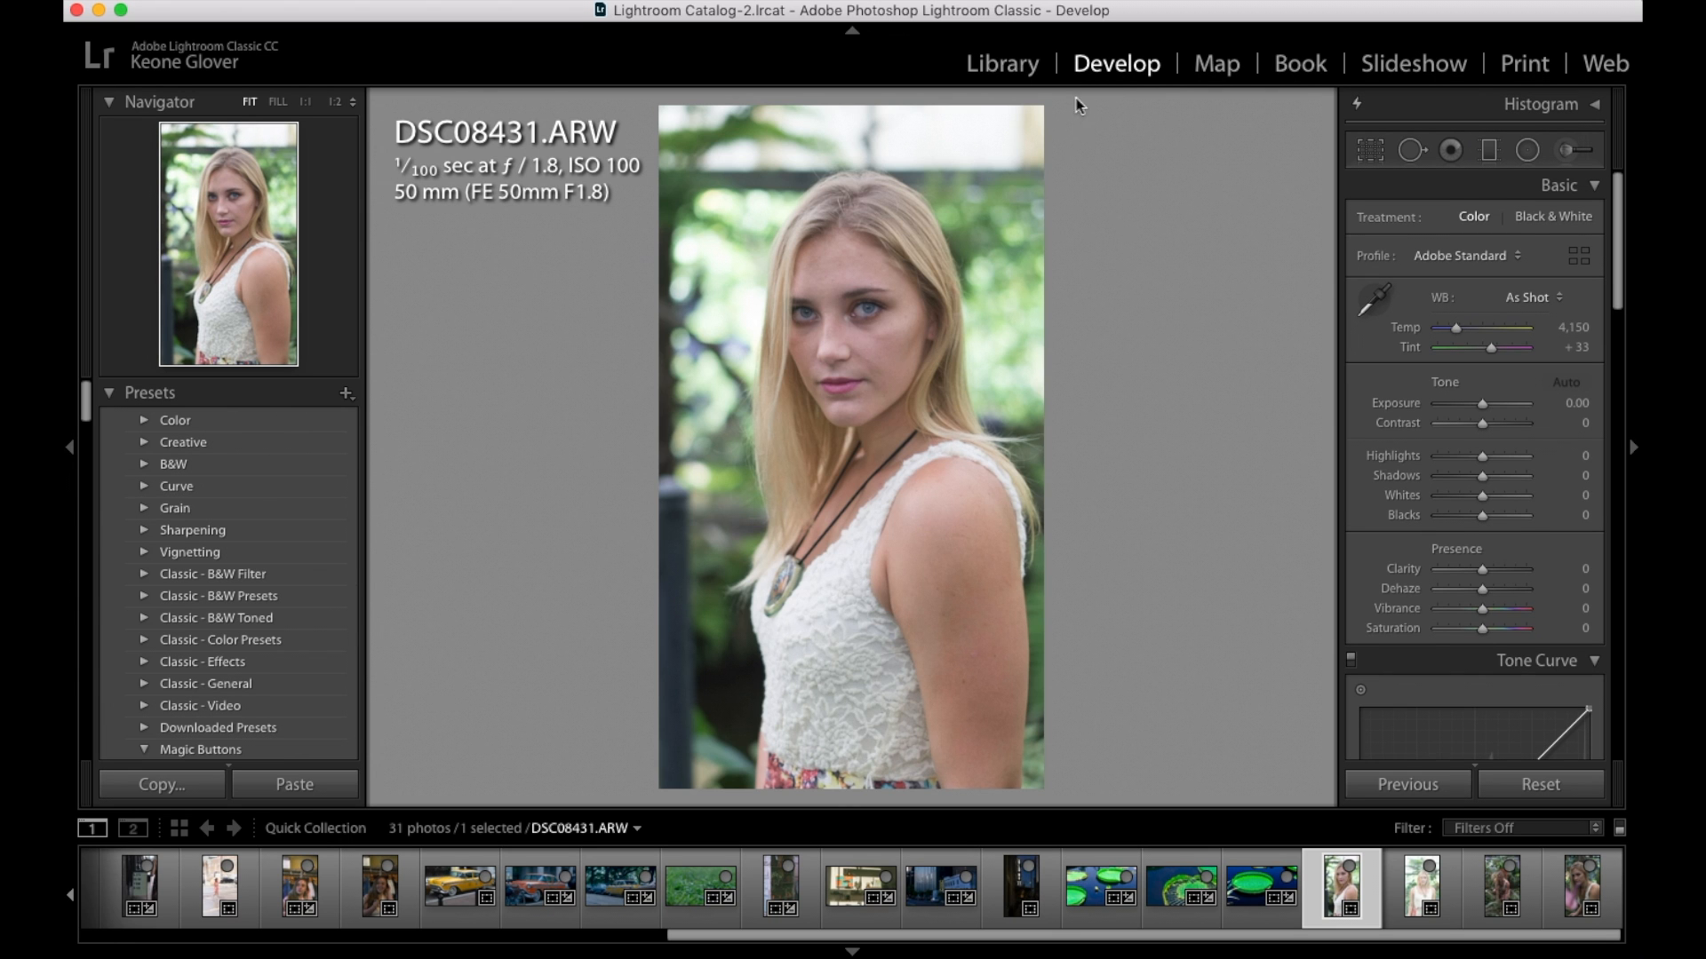
key("Right")
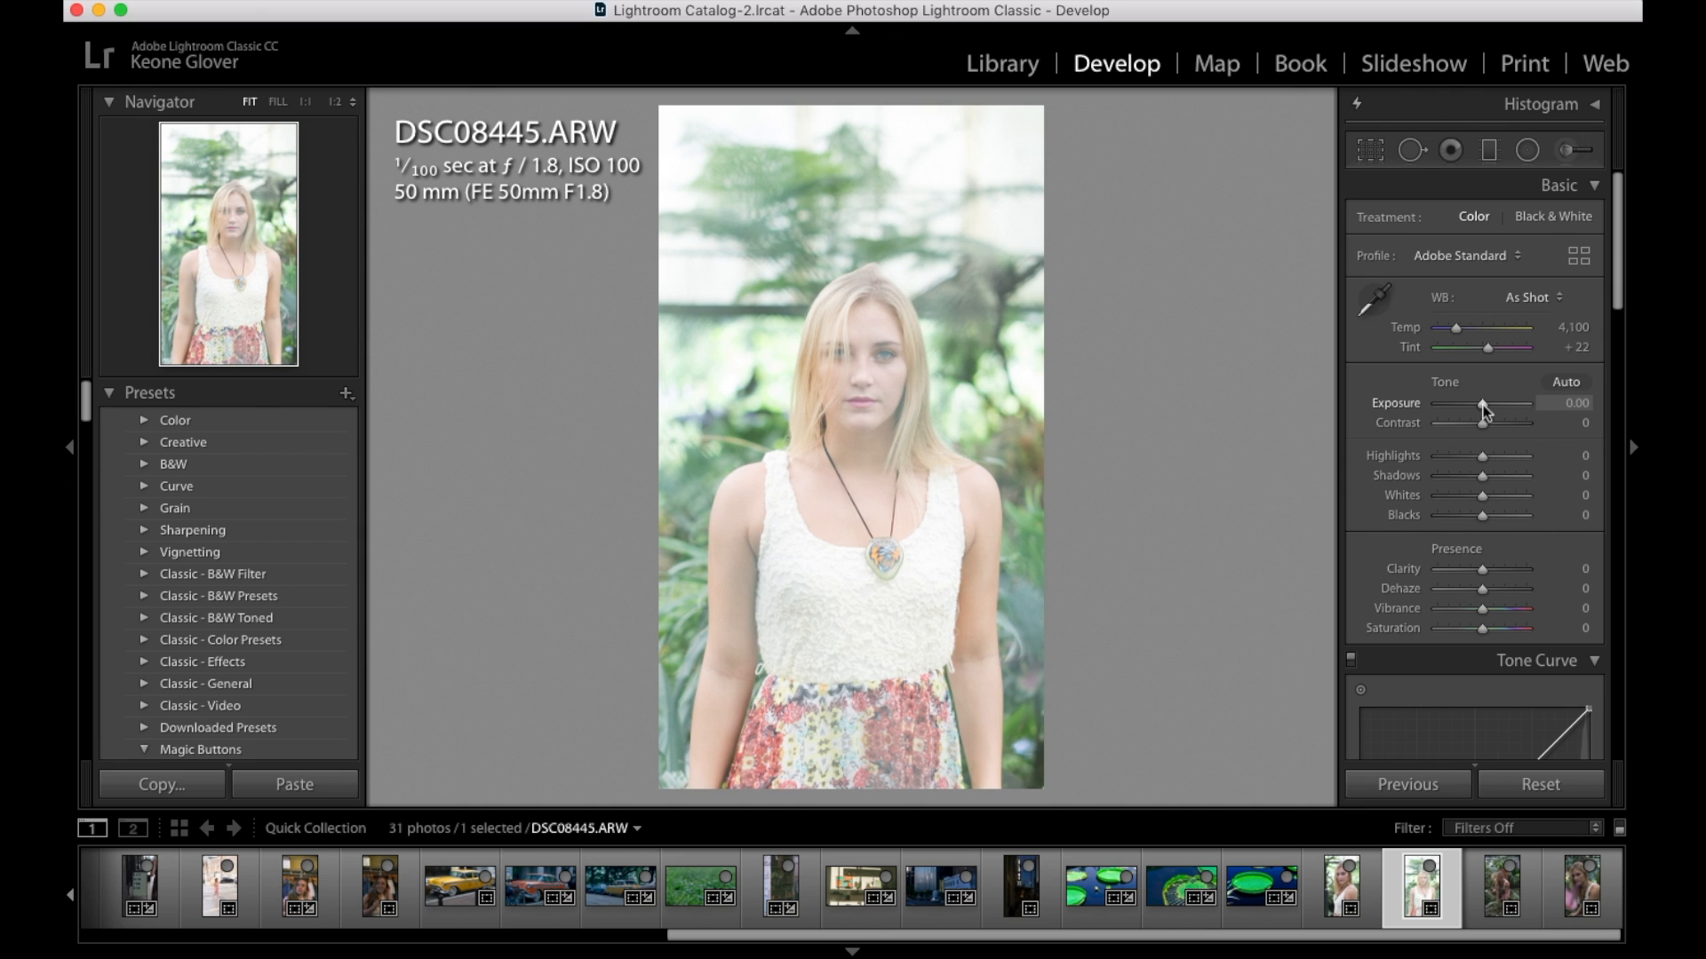
left_click_drag(1484, 405, 1462, 407)
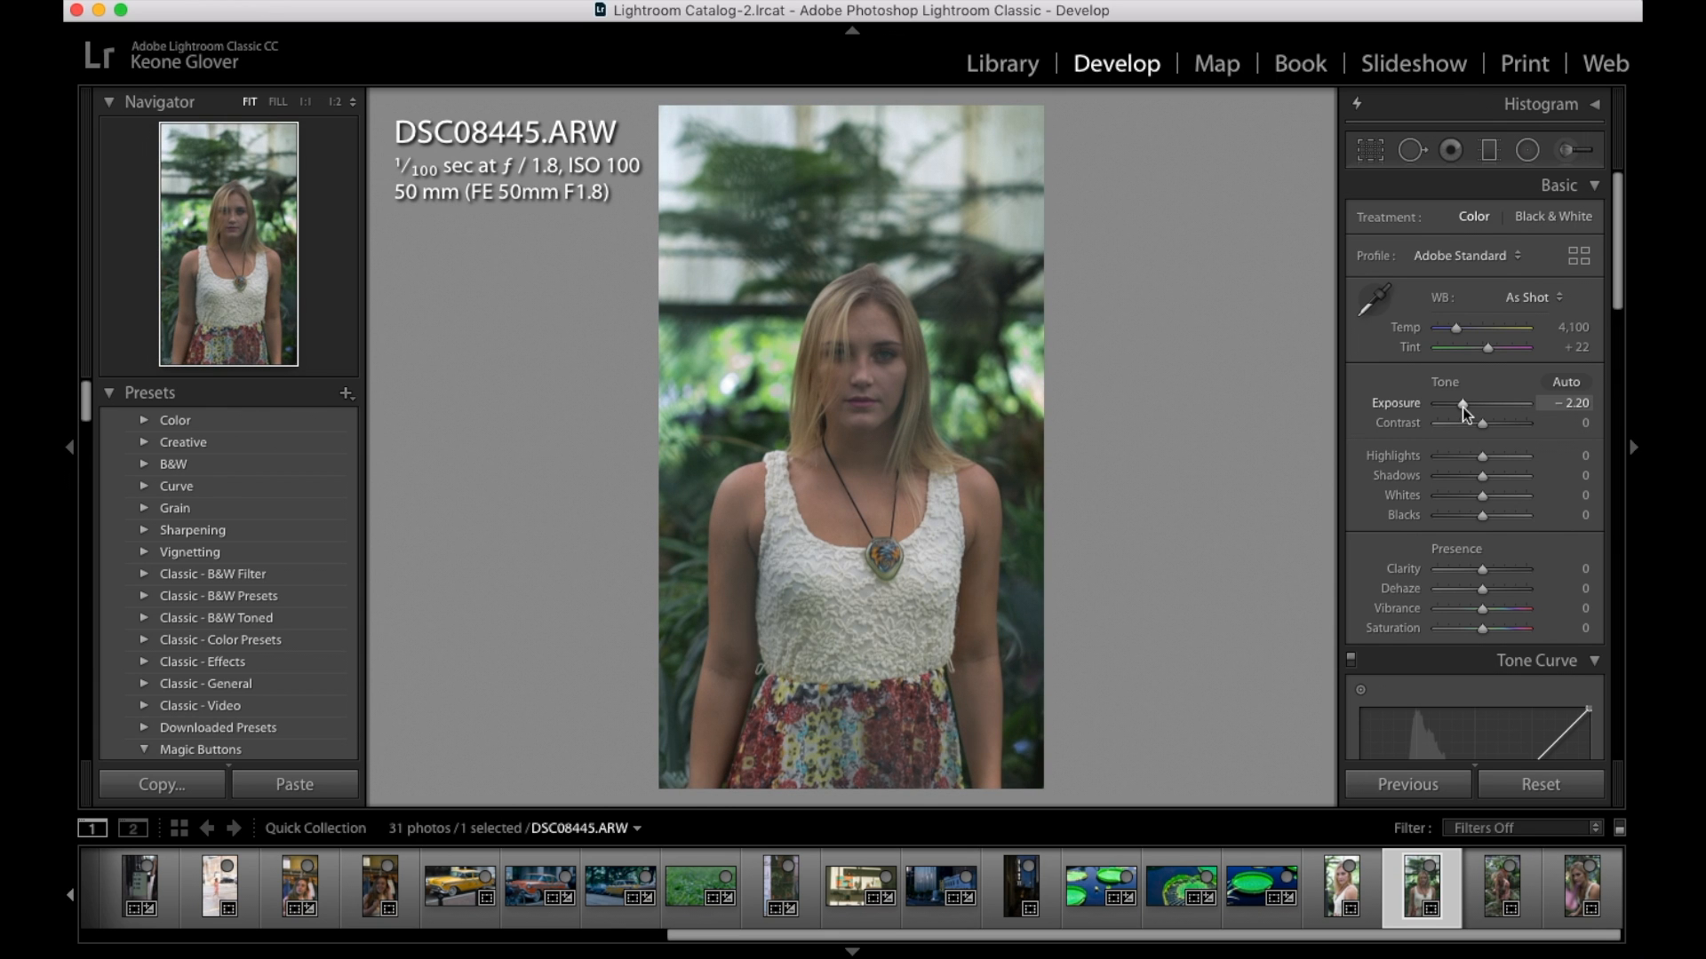
Set Highlights to +53, Shadows to +44, Whites to +50, Blacks to −69 and Exposure to −1.70 on DSC08445.ARW
left_click(887, 369)
left_click(1021, 380)
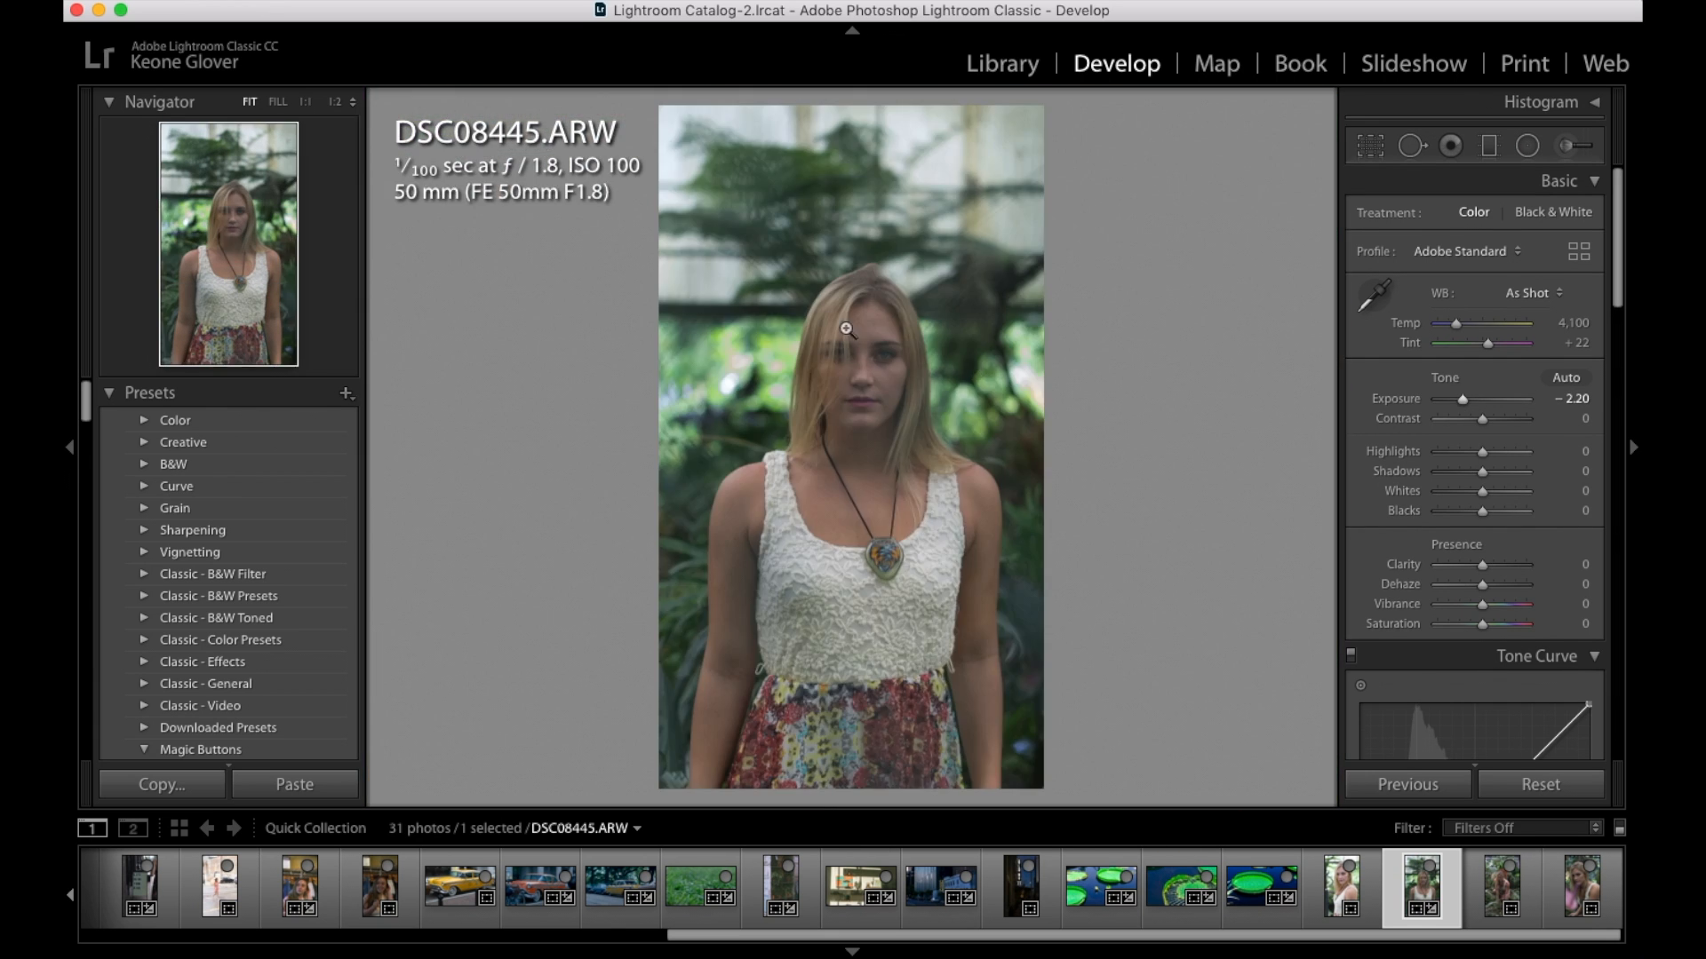
left_click(921, 354)
left_click(922, 355)
left_click_drag(1483, 456, 1448, 515)
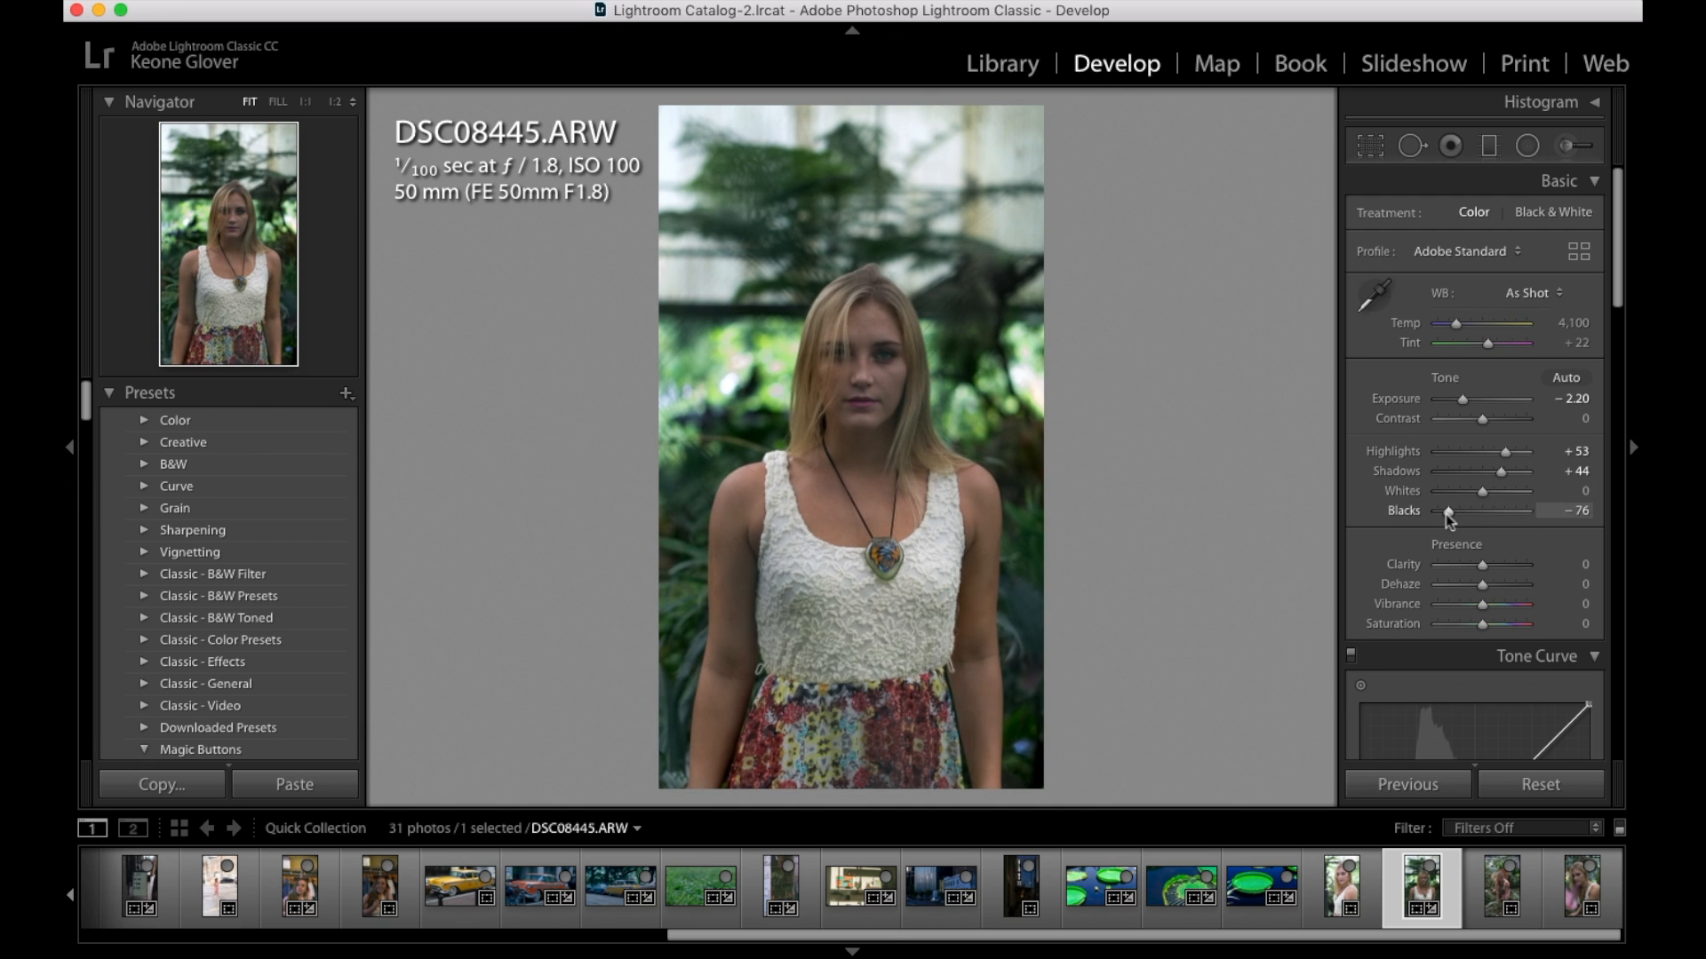
left_click_drag(1446, 515, 1509, 499)
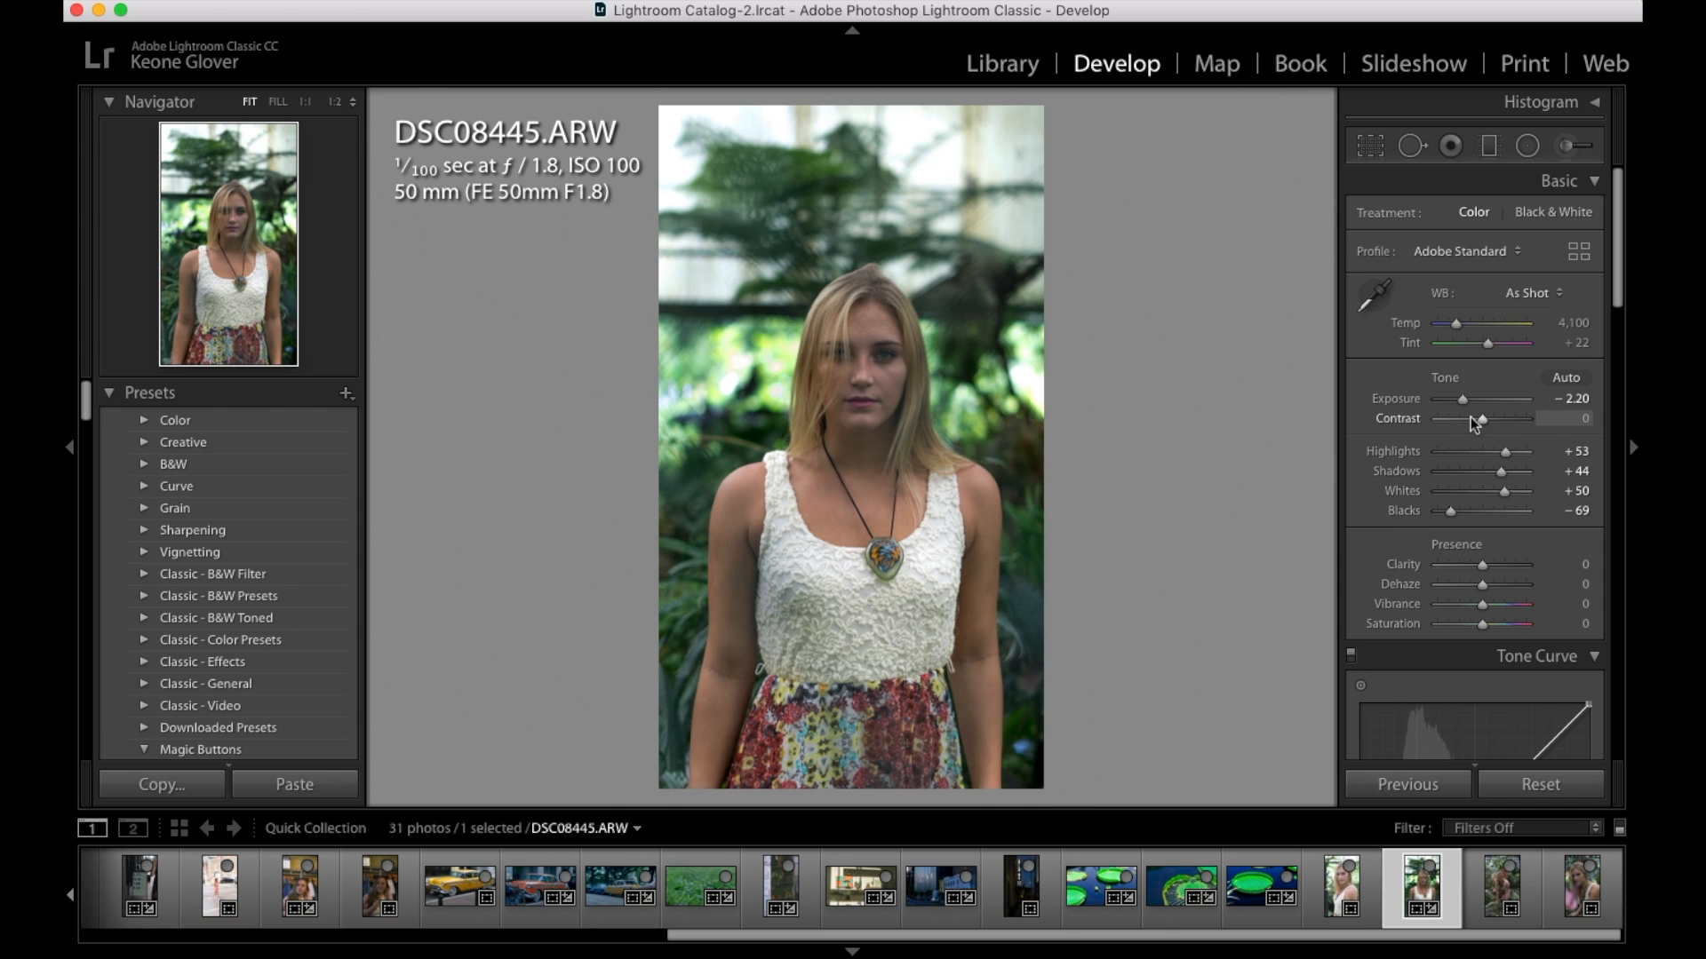
left_click_drag(1467, 401, 1469, 401)
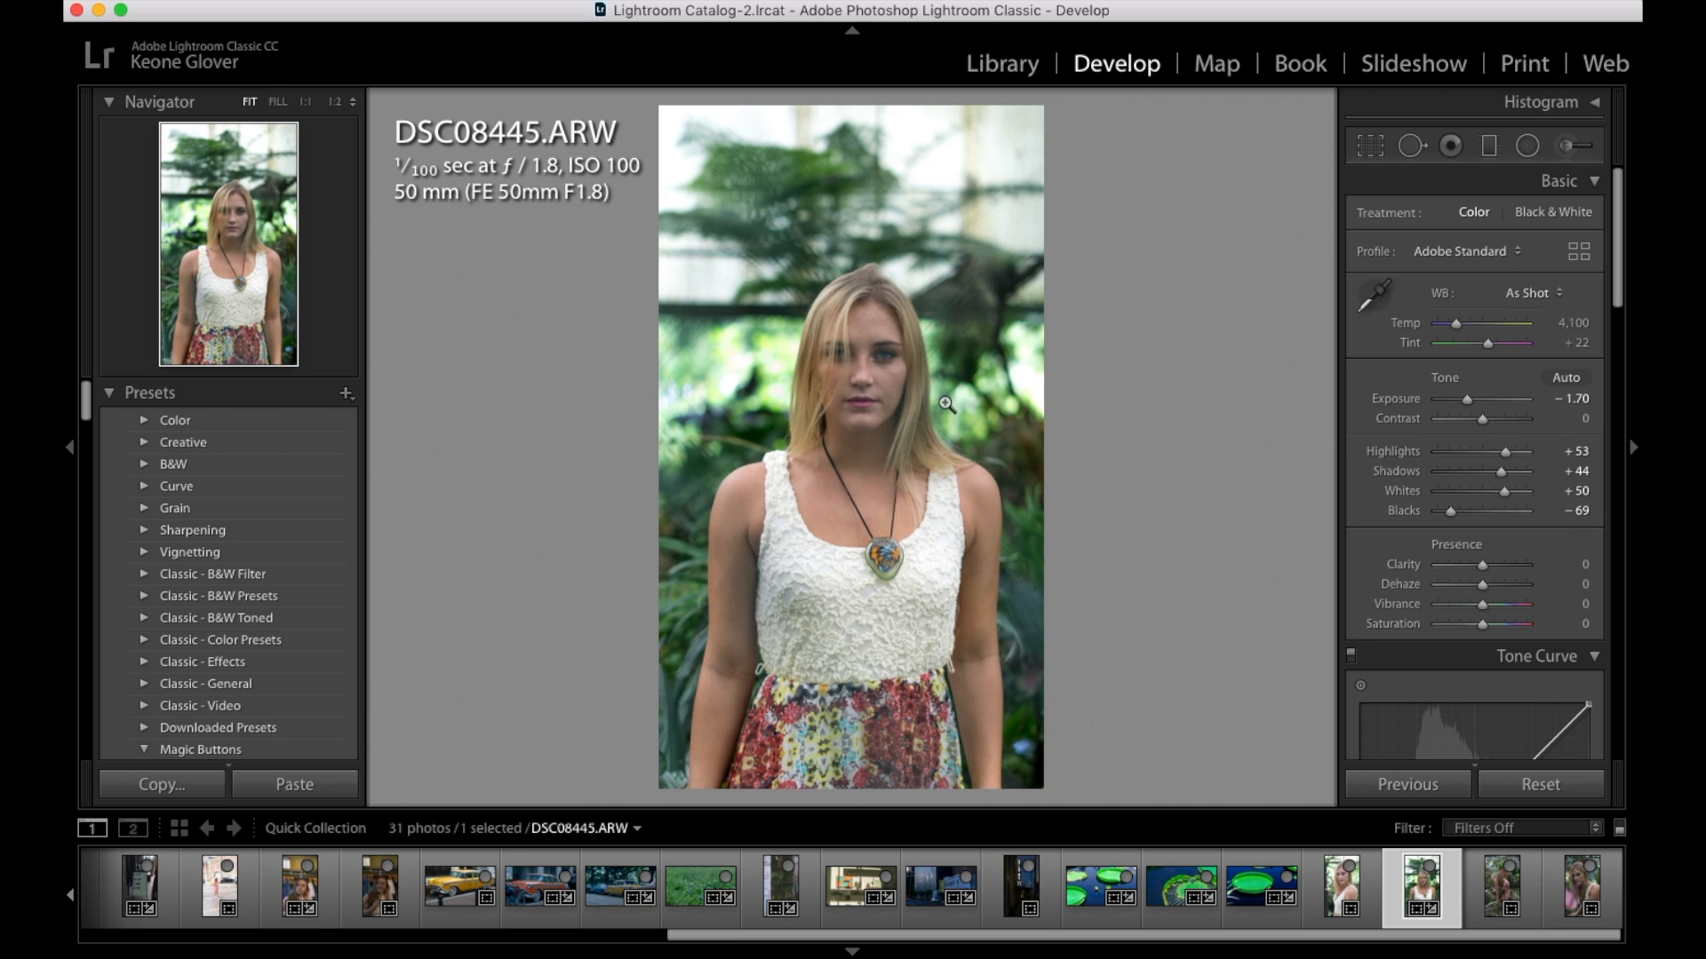
Compare the before and after versions of DSC08445.ARW side by side, and return to the single view
key("y")
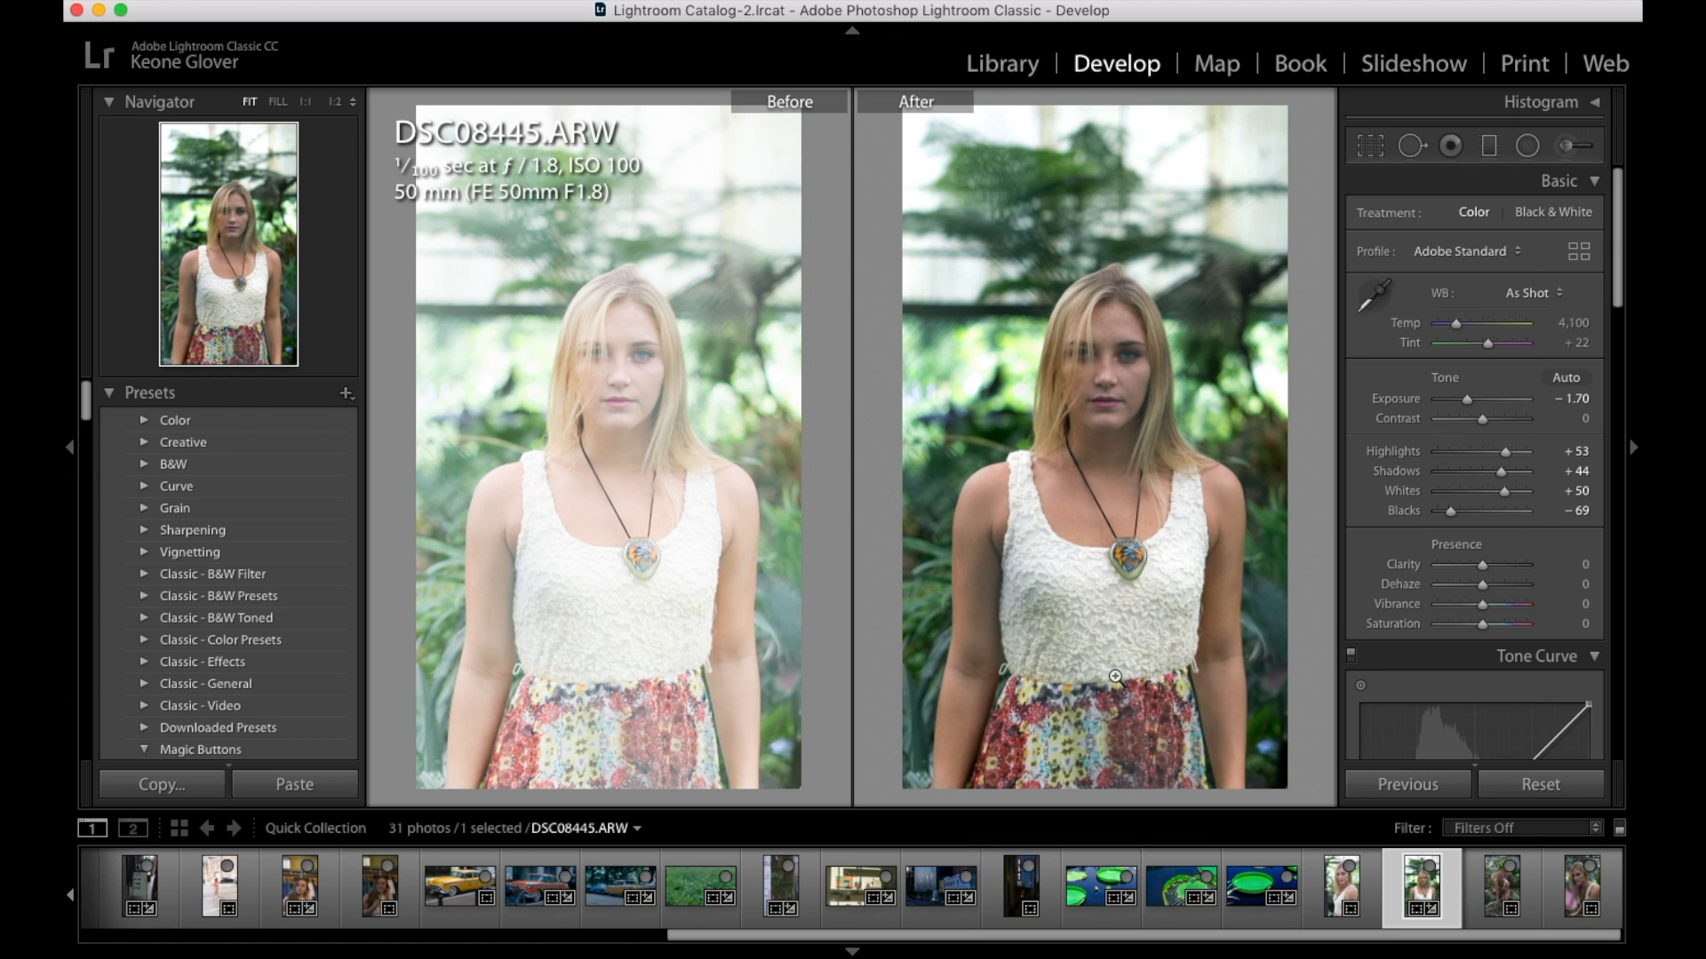
key("y")
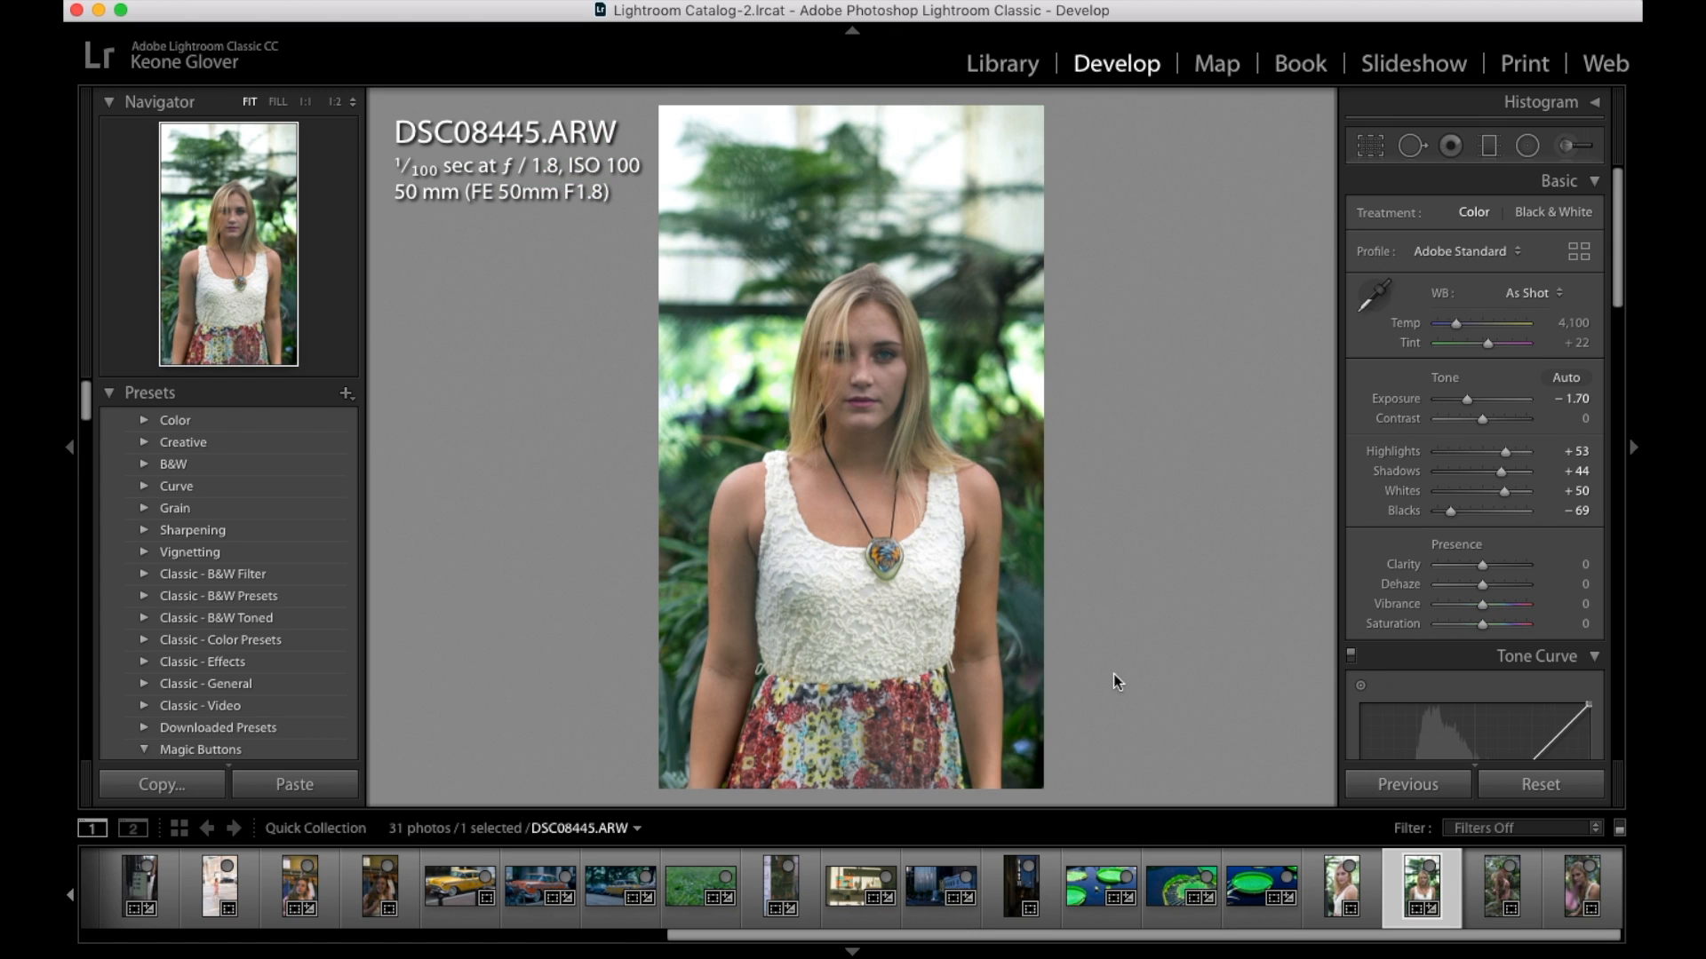
key("y")
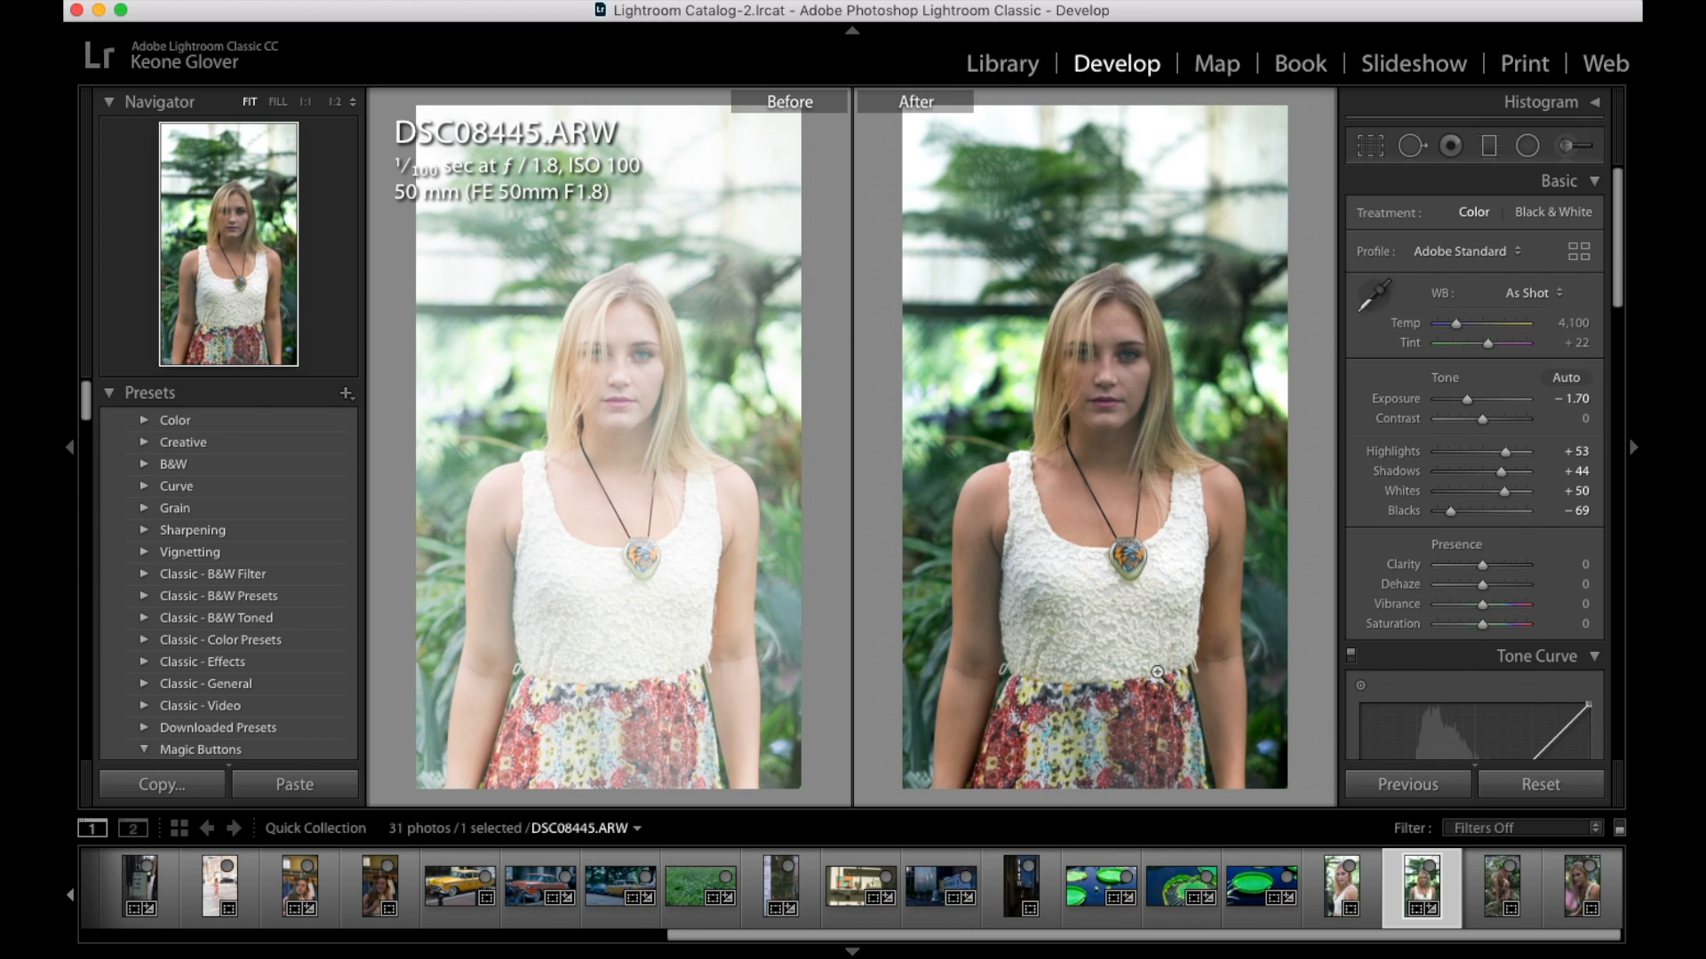
key("y")
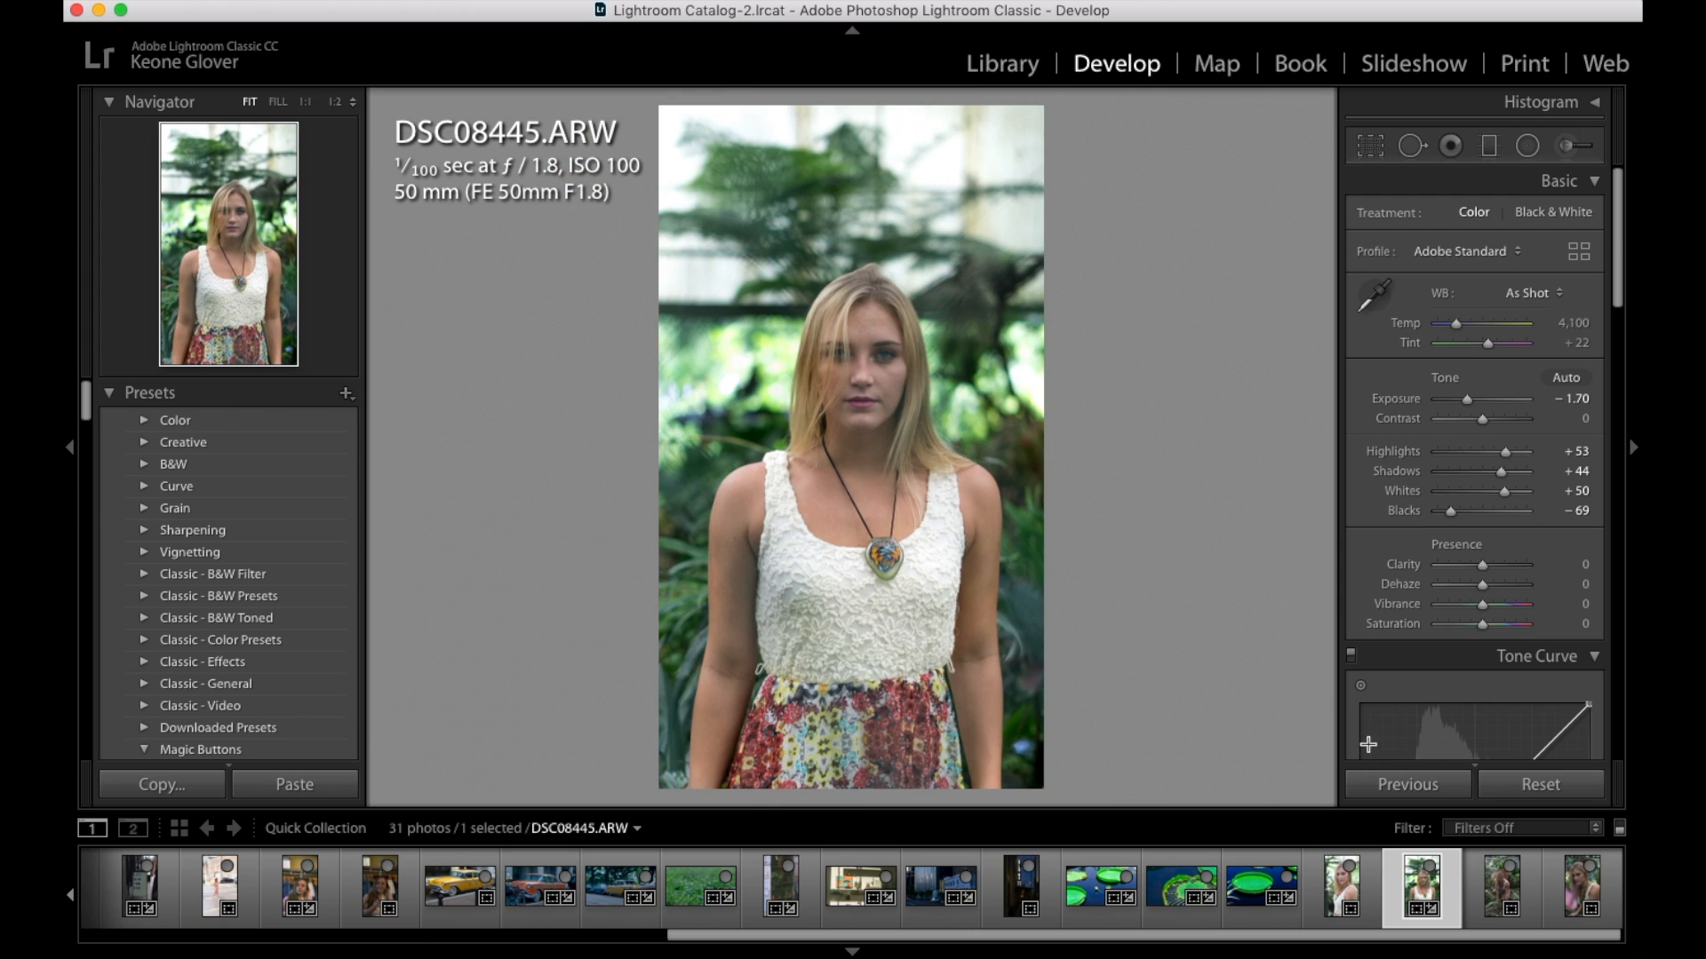
Look through DSC08475.ARW, DSC08522.ARW and DSC08431.ARW, ending on DSC08522.ARW
left_click(1501, 886)
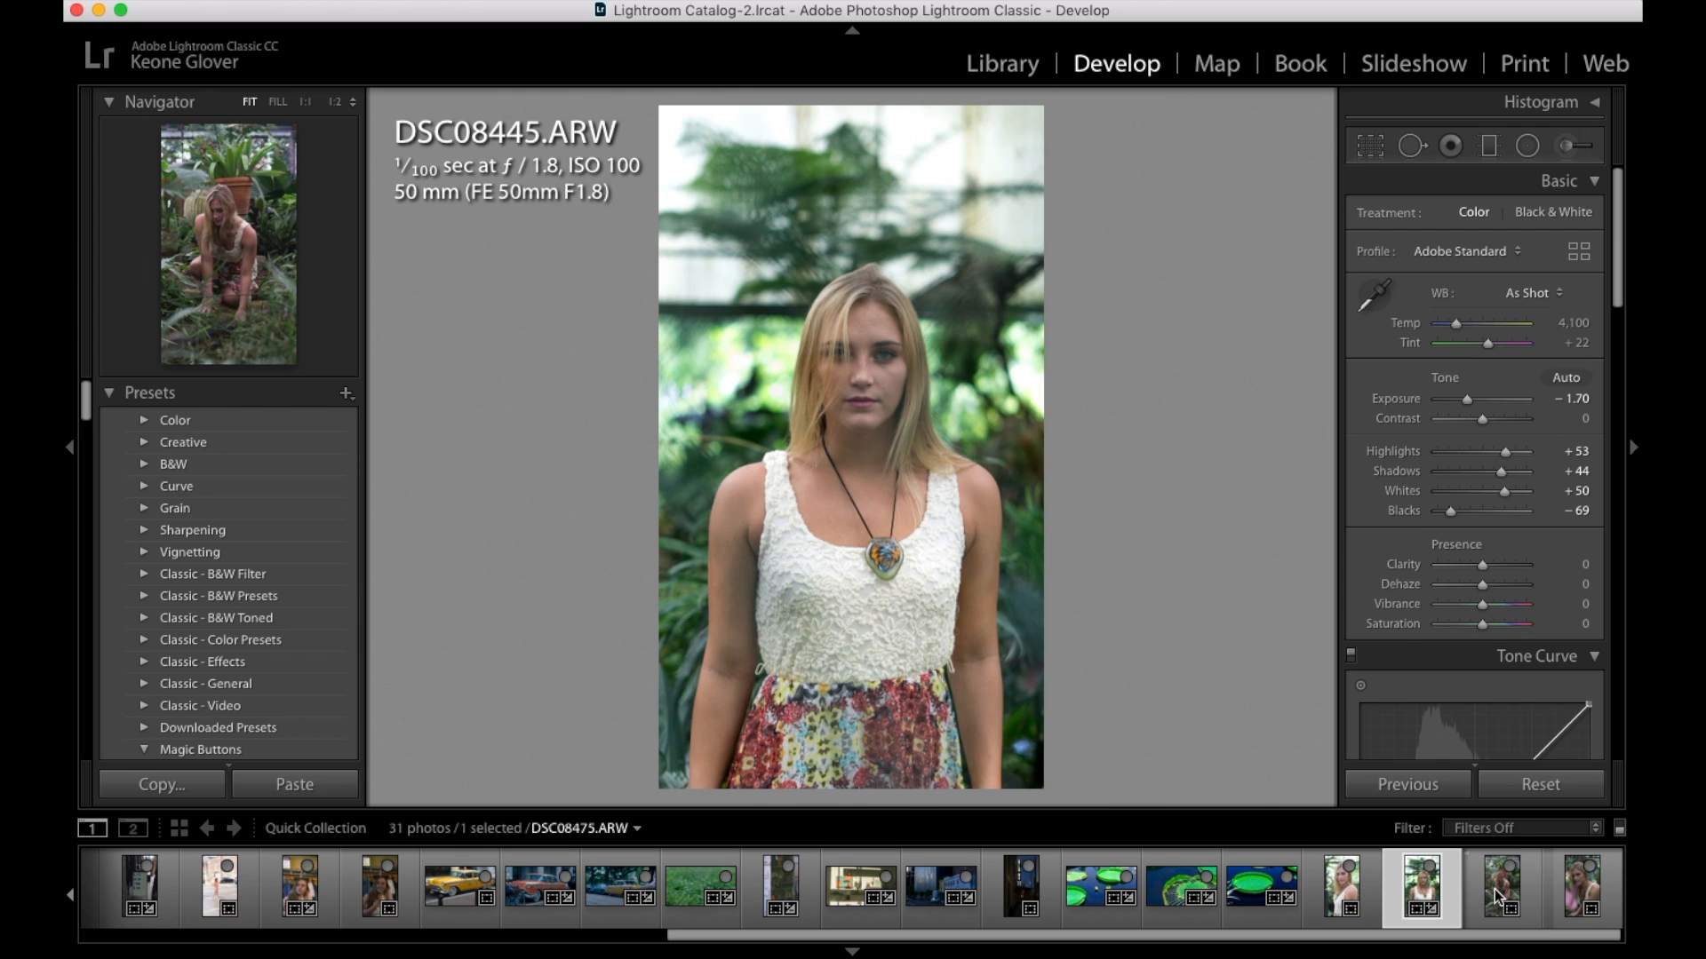
left_click(1571, 901)
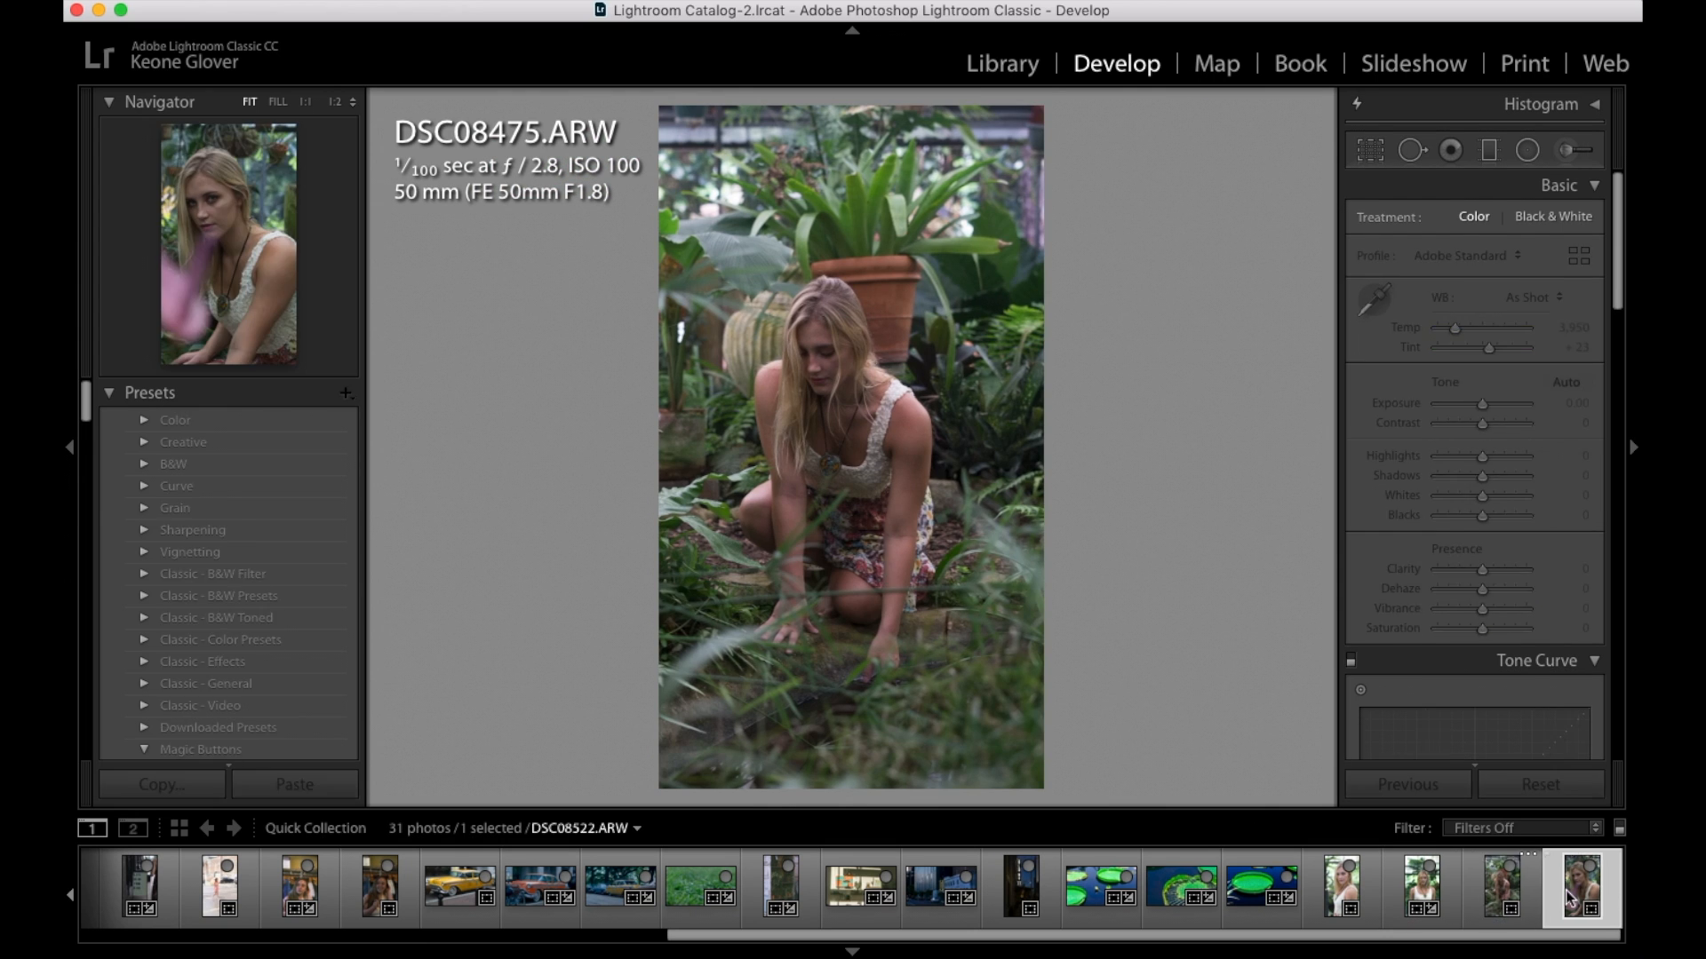
left_click(1347, 893)
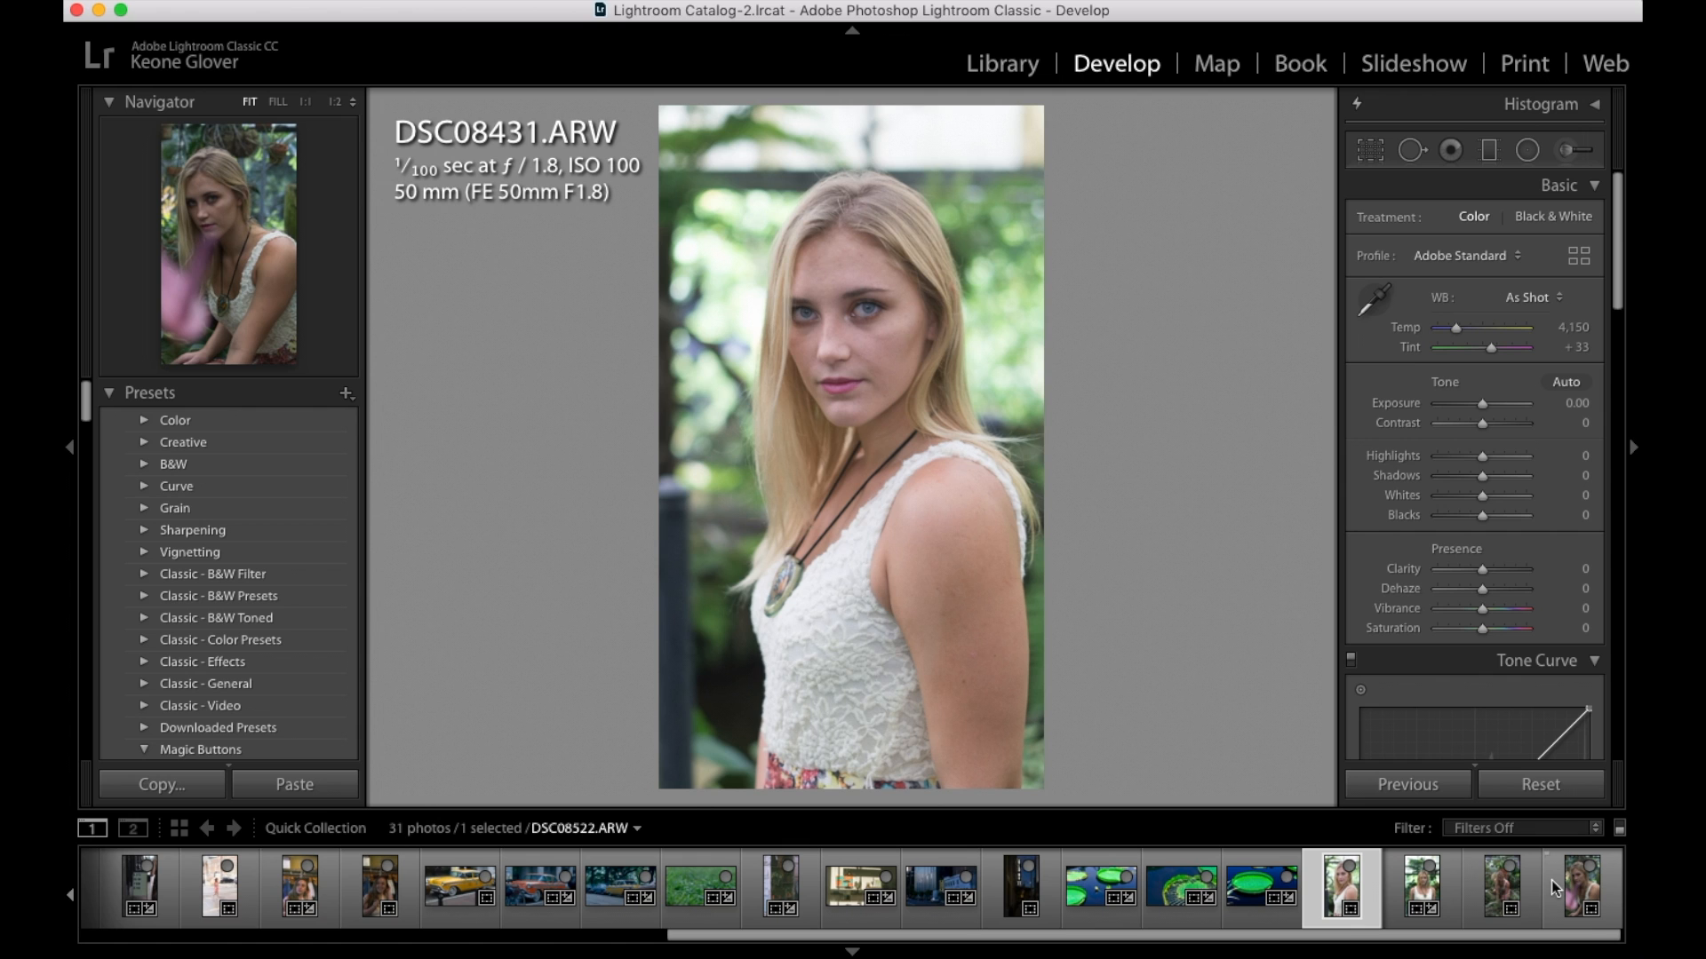
left_click(1551, 881)
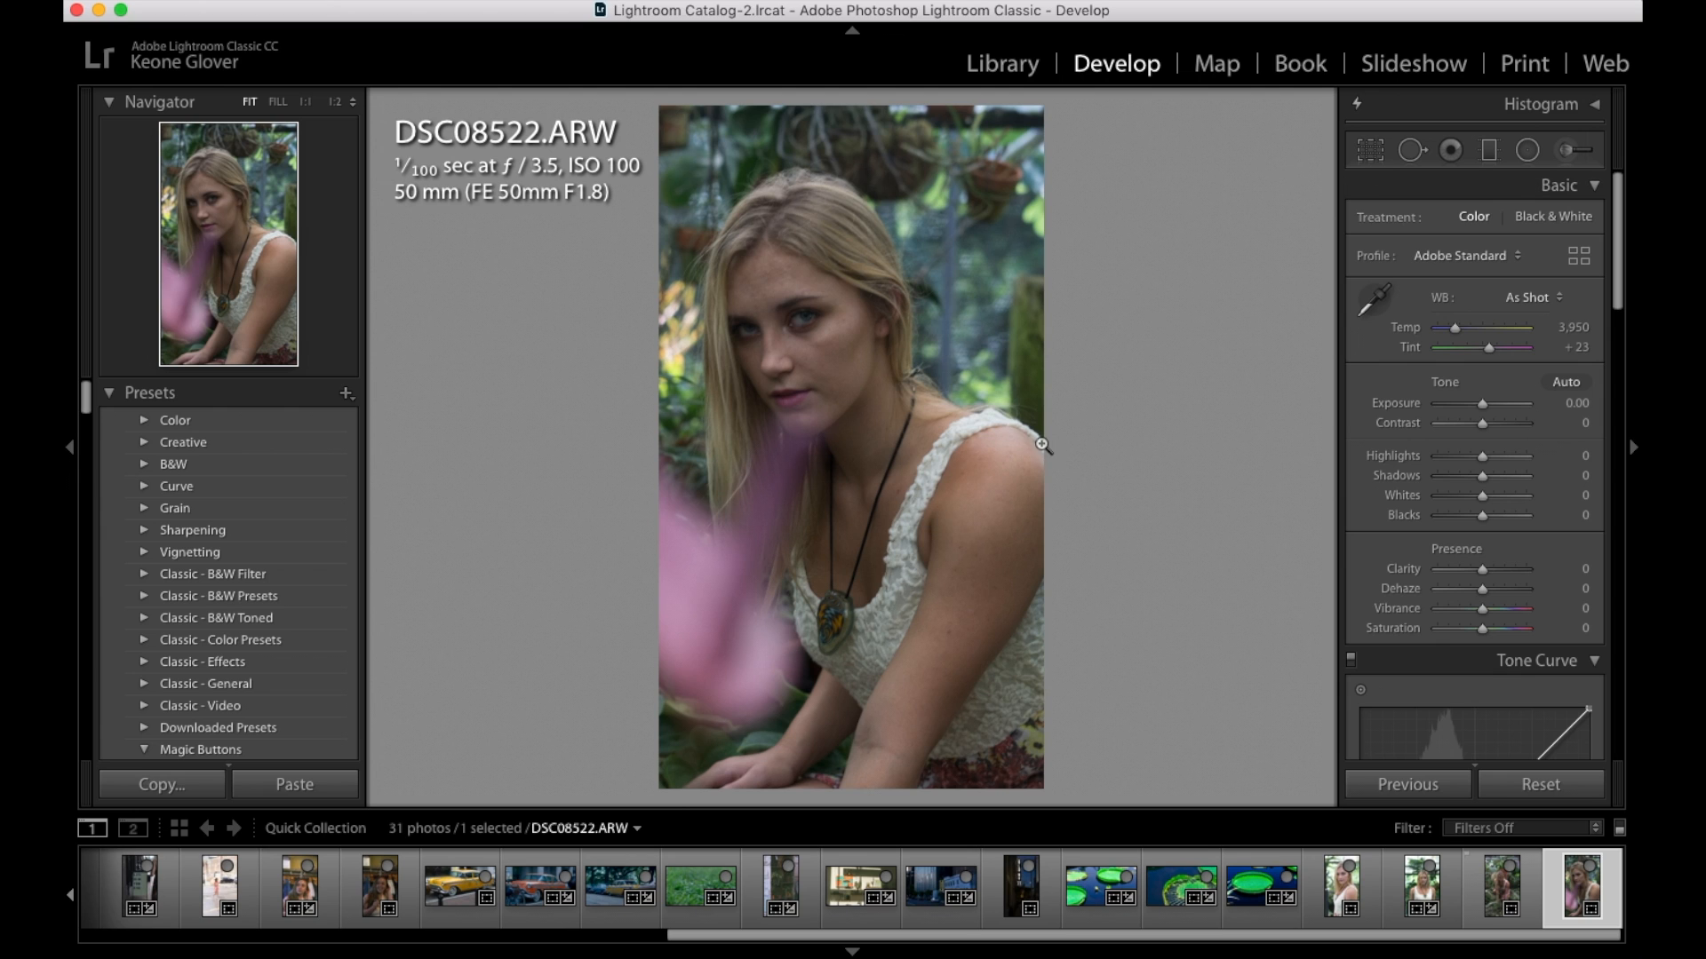
Widen the crop of DSC08522.ARW on both sides to take in nearly the full frame, and apply it
left_click(1369, 151)
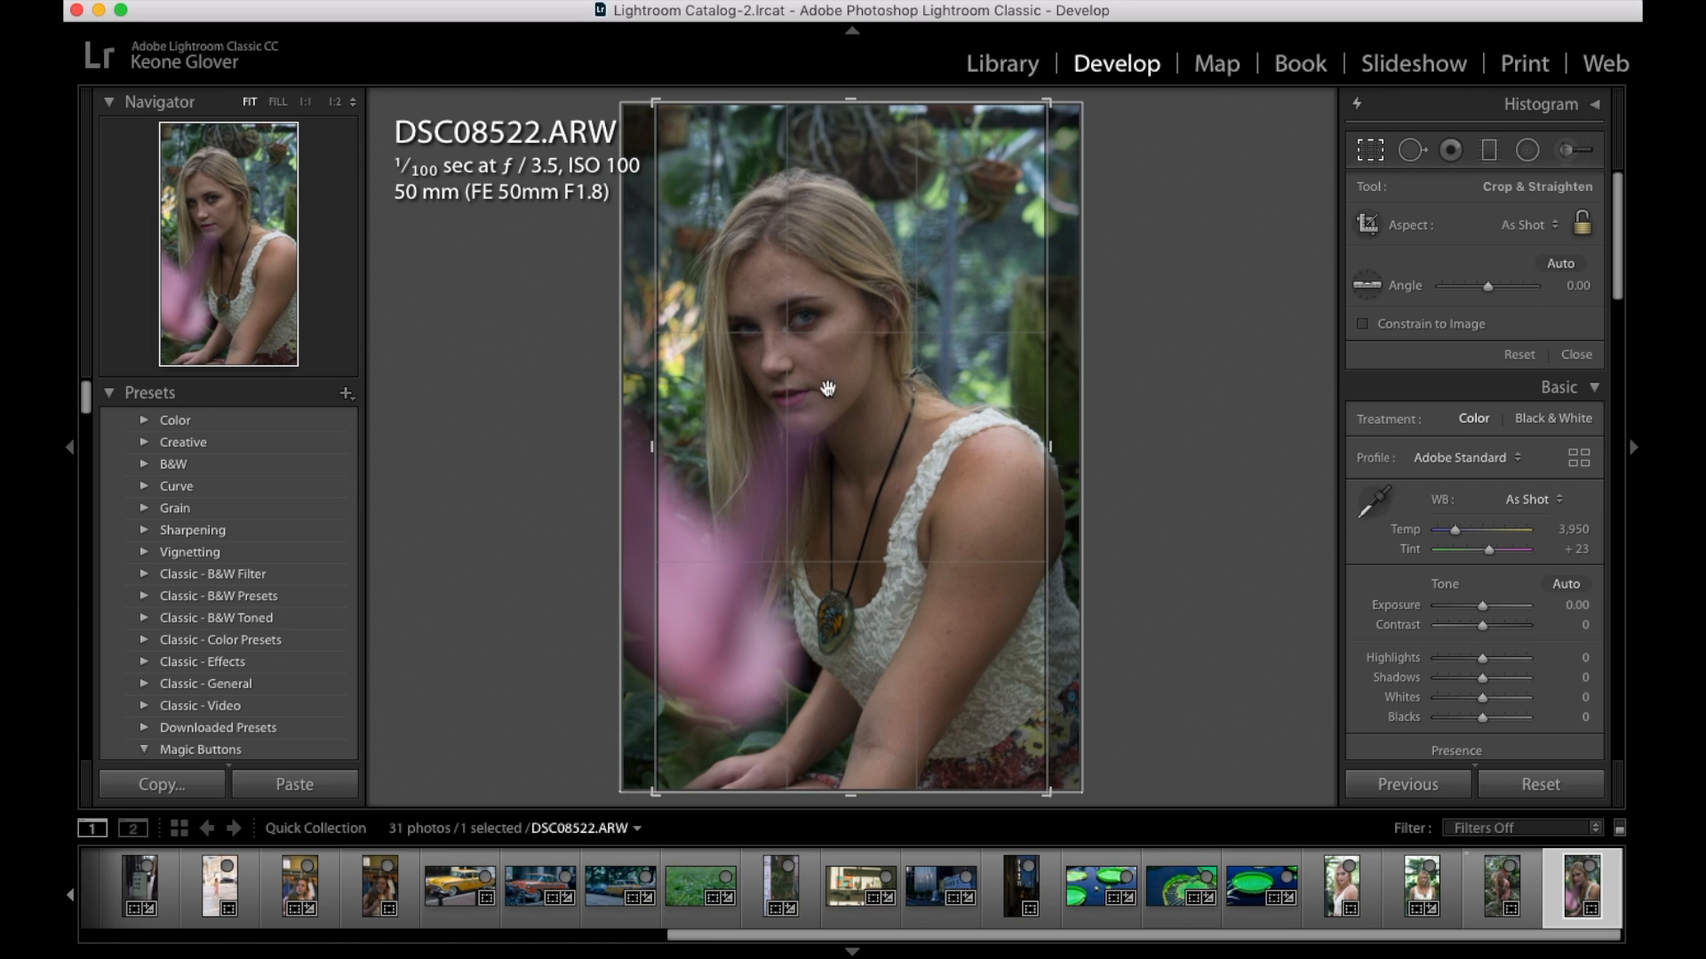
left_click_drag(1047, 392, 1071, 393)
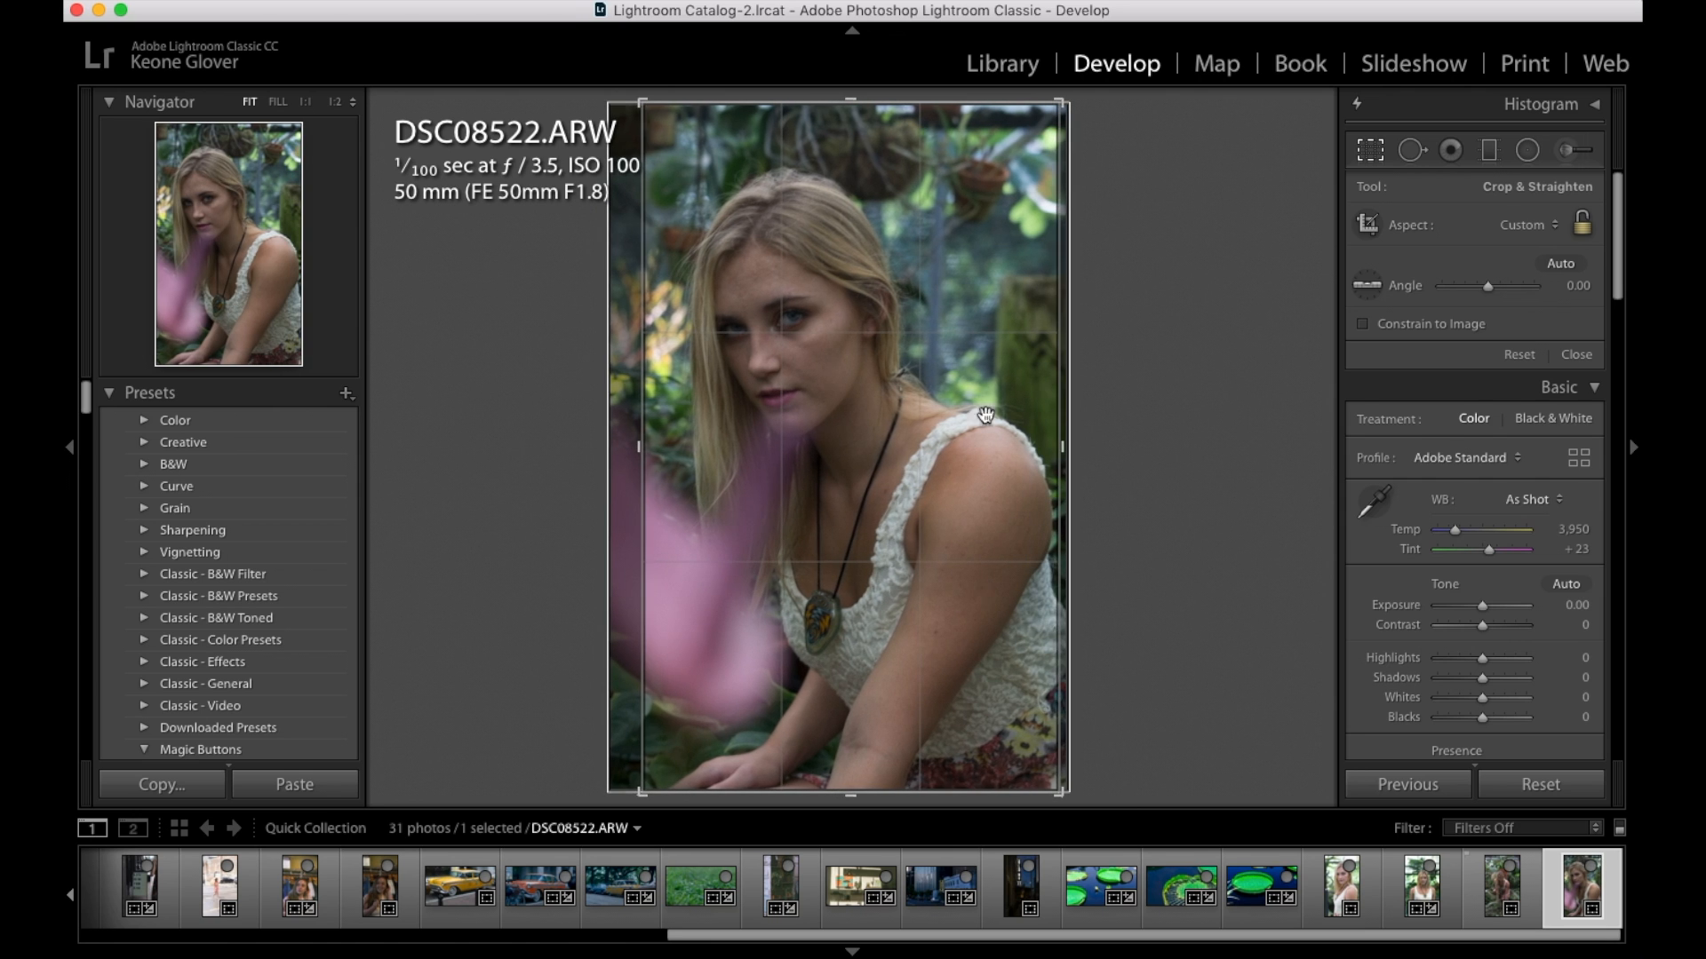
left_click_drag(651, 456, 616, 451)
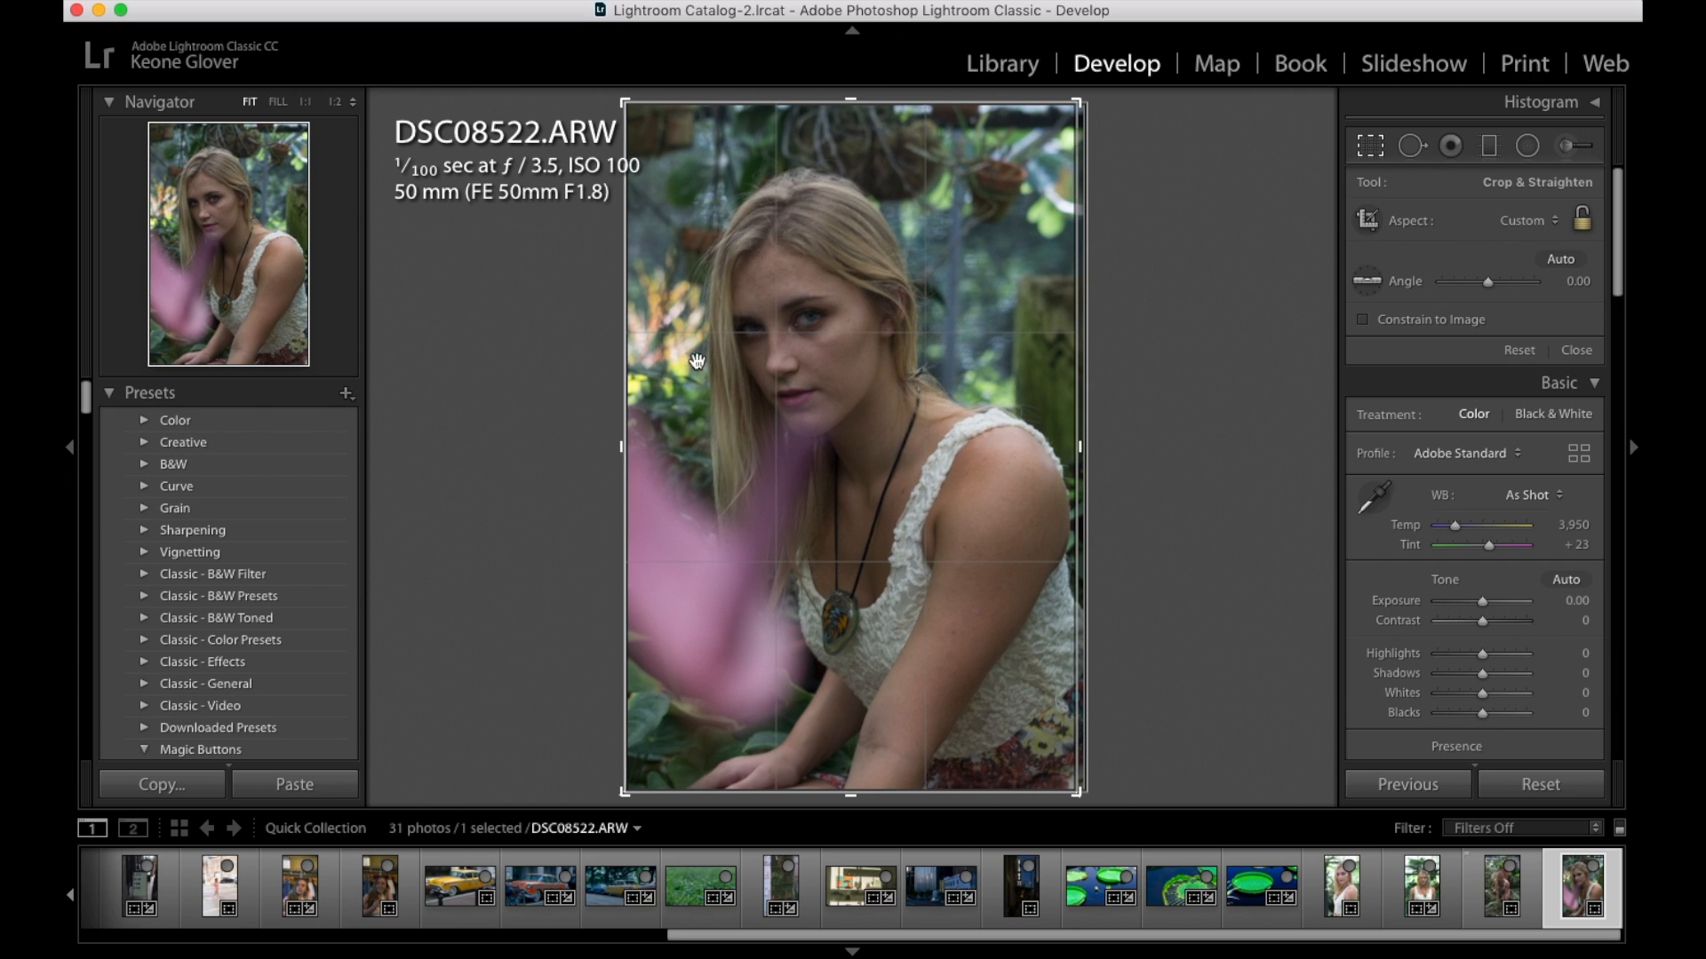
left_click(1369, 147)
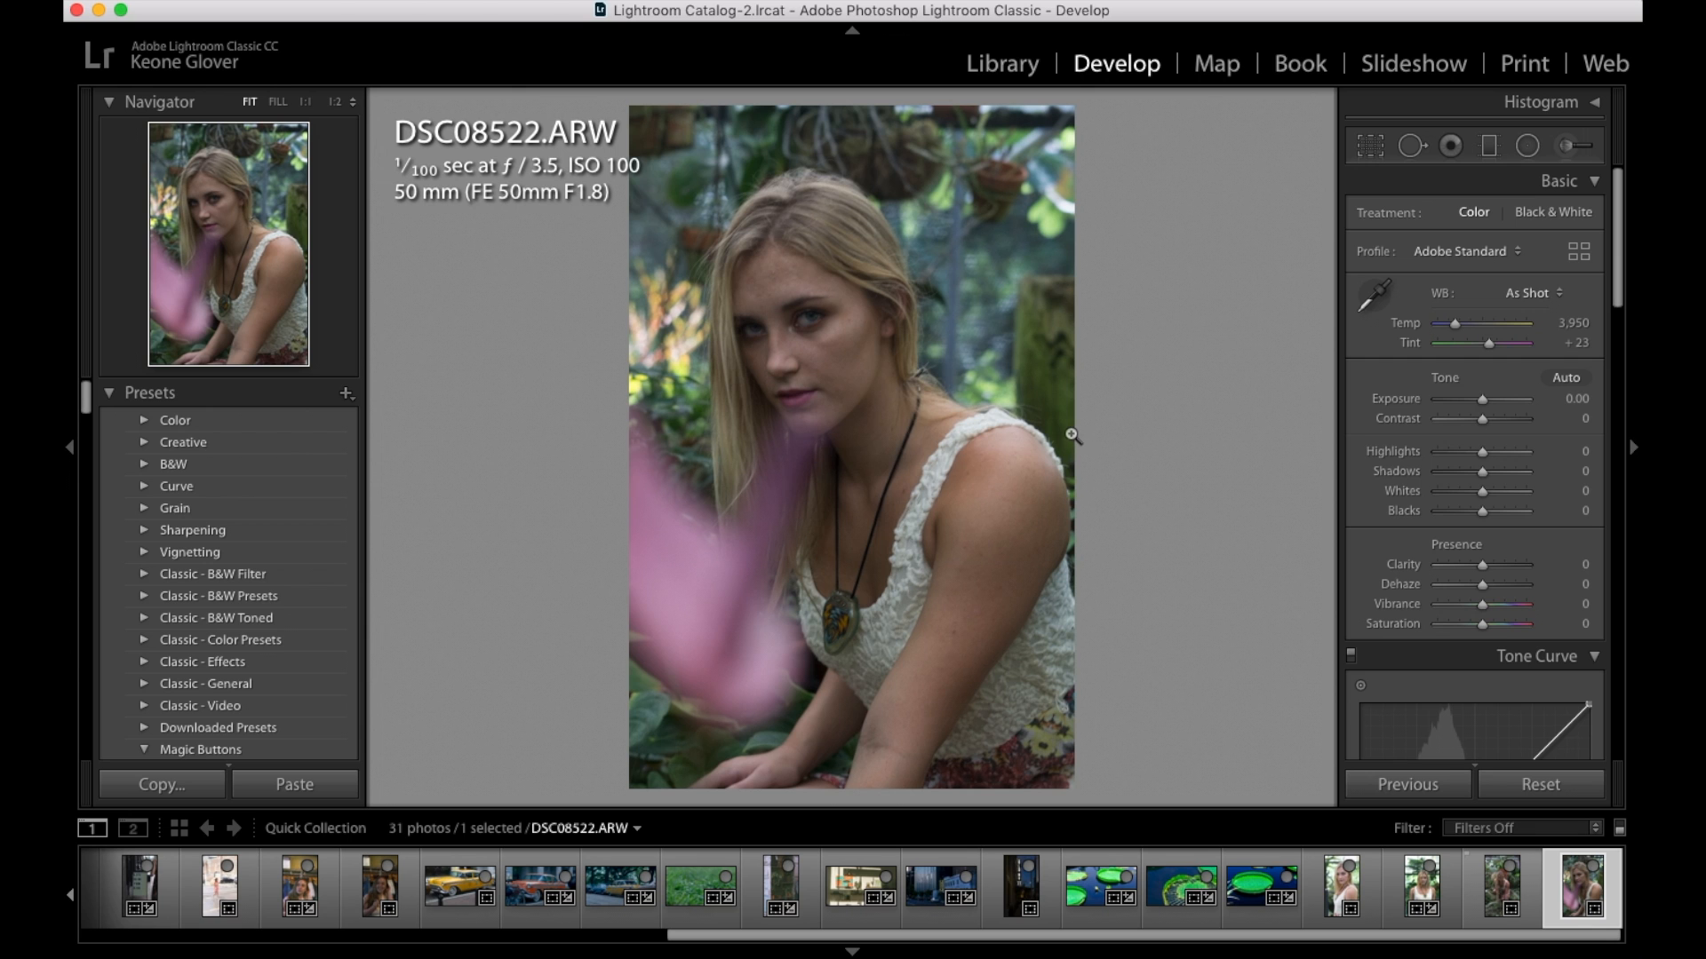
Change the crop of DSC08522.ARW to a 1 x 1 aspect and reposition the photo so the whole head fits inside
left_click(1379, 147)
left_click(1378, 149)
left_click(1378, 153)
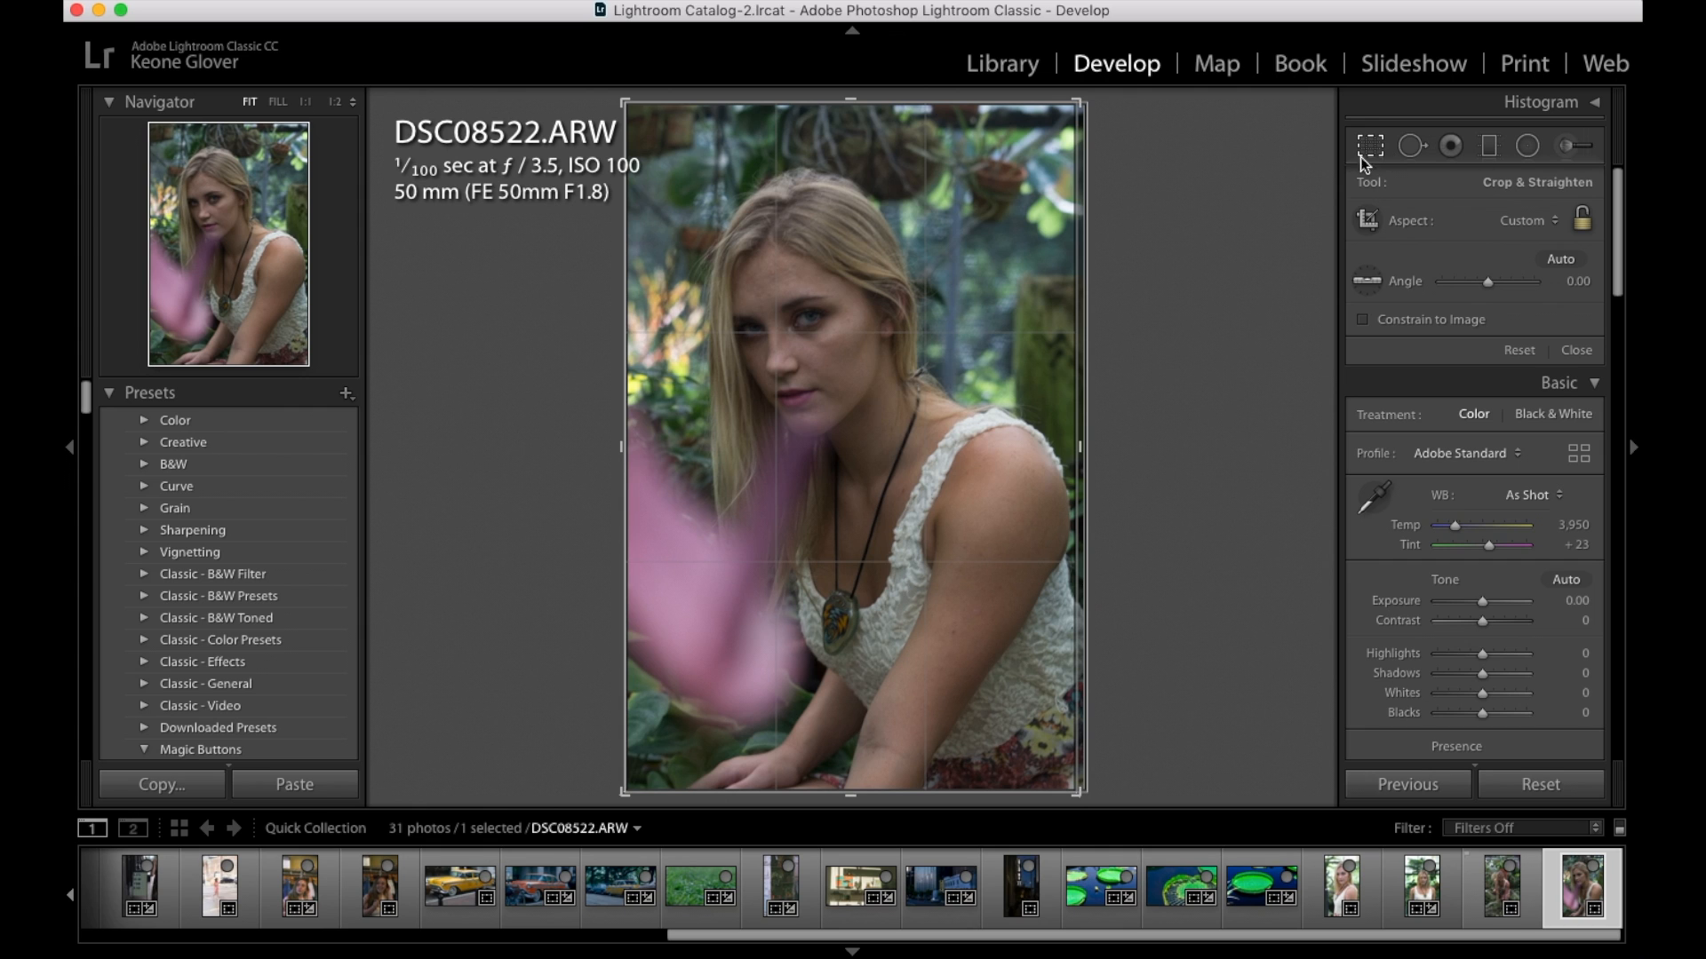
left_click(1530, 222)
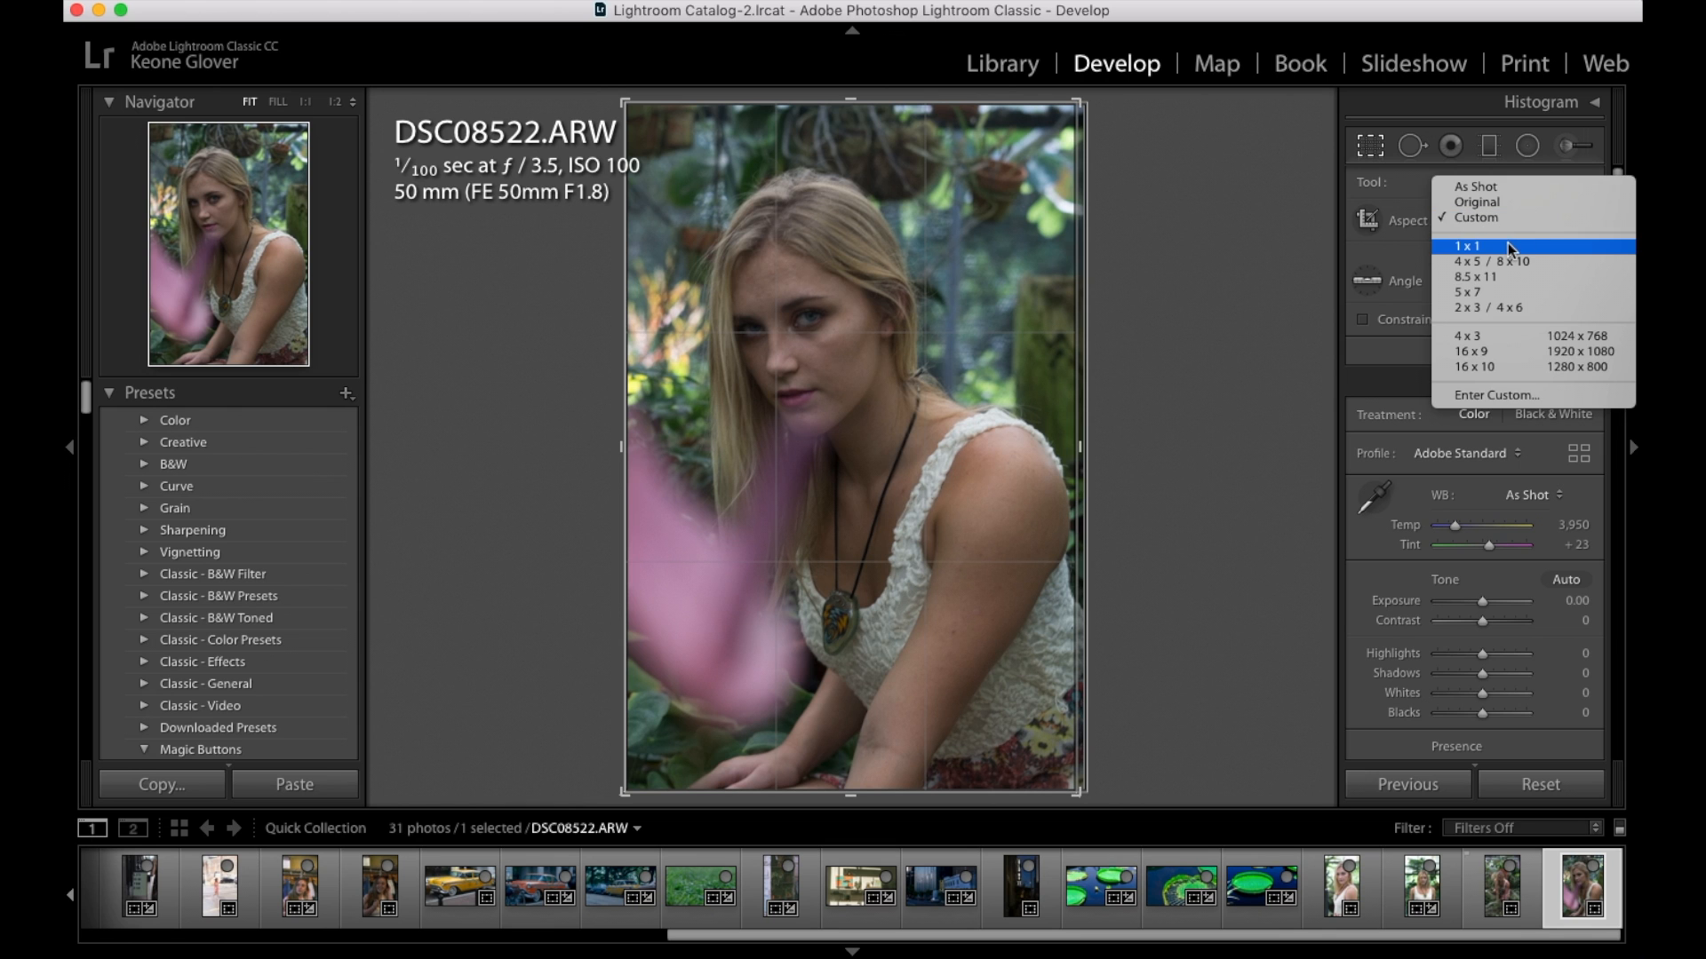
left_click(1507, 246)
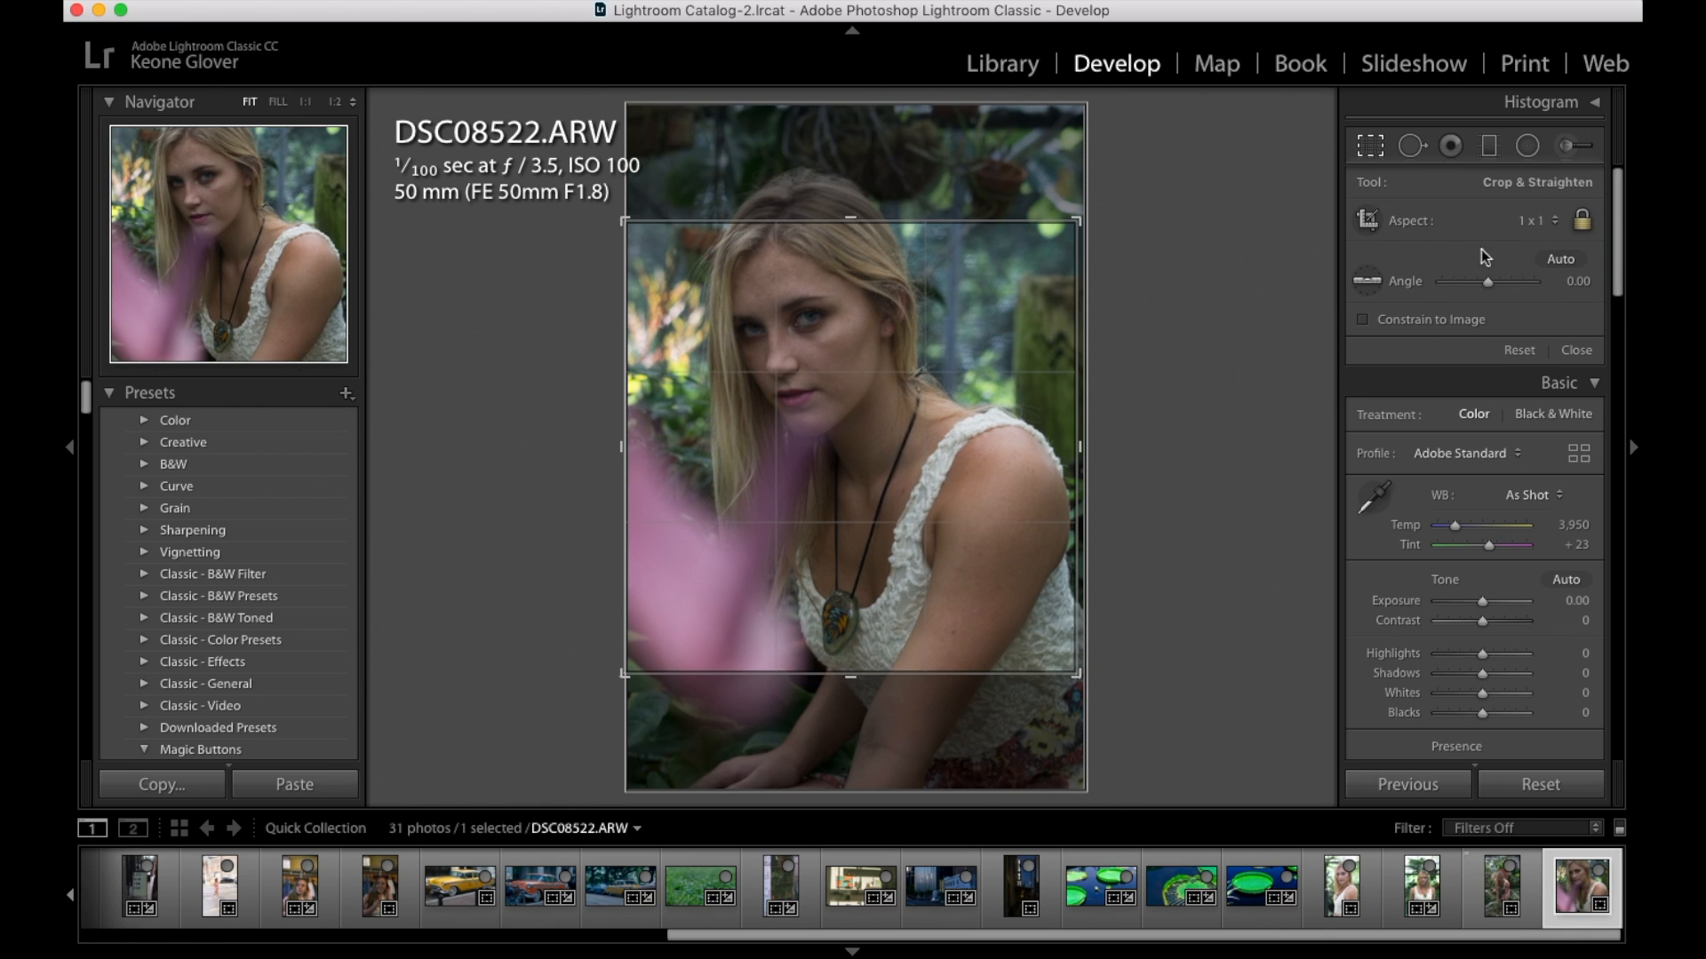
left_click_drag(827, 462, 815, 533)
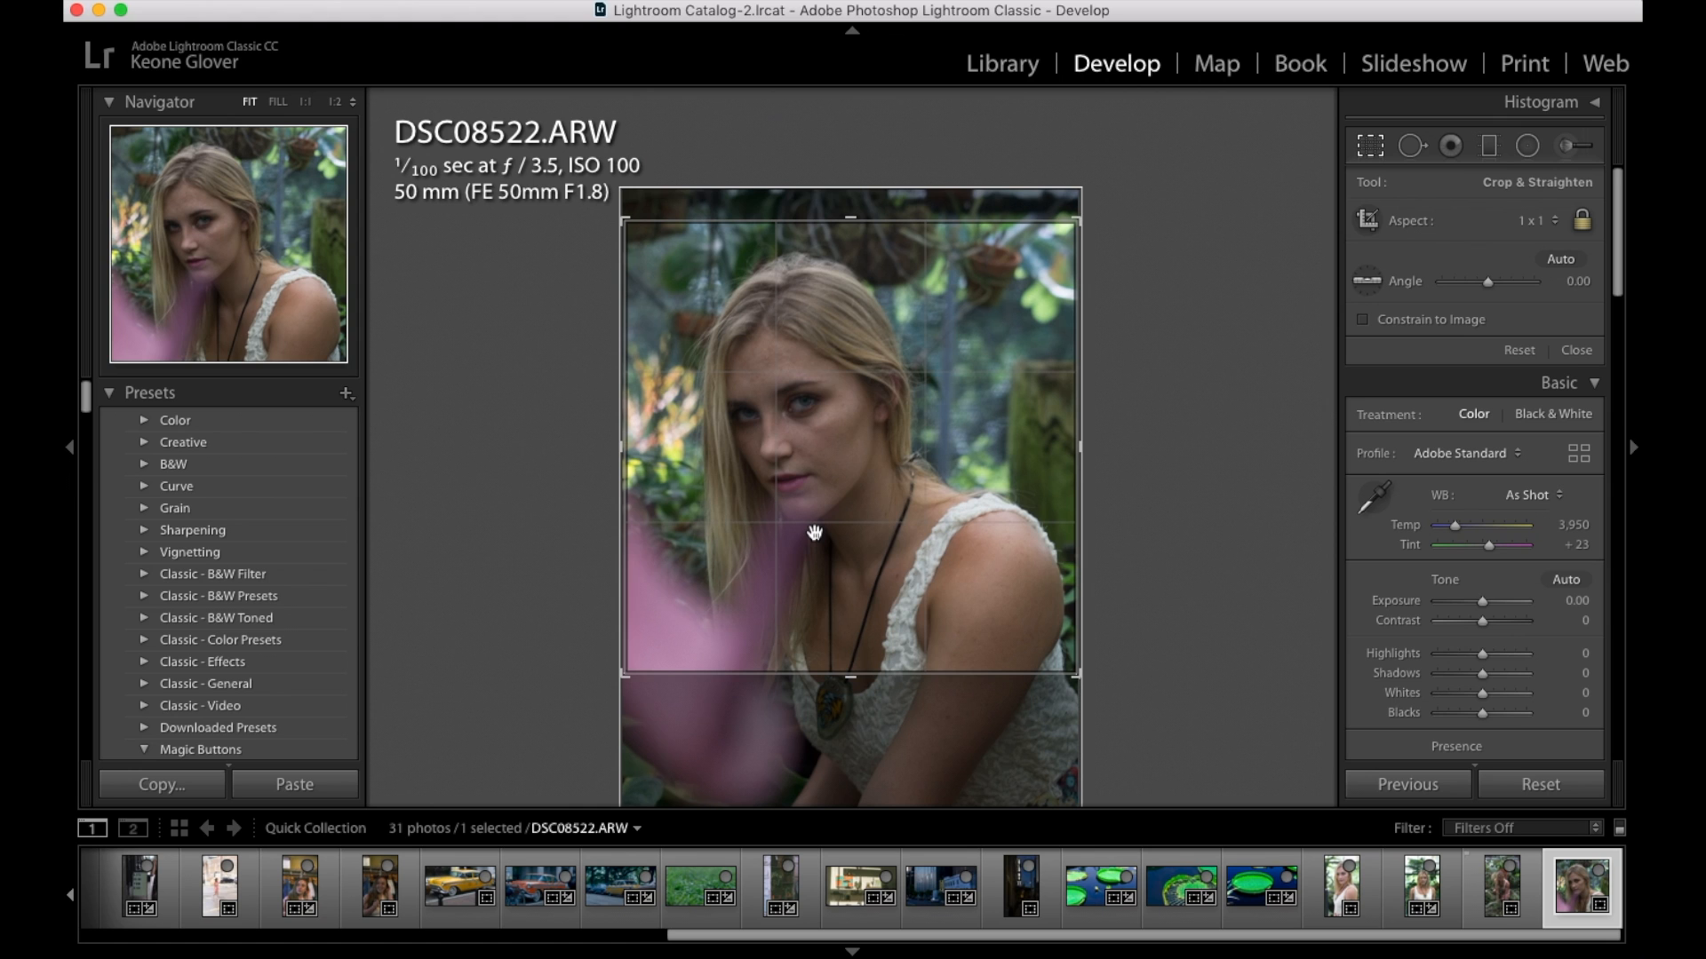
Switch the crop of DSC08522.ARW from 1 x 1 to the Original aspect so it takes in the full frame, and apply it
left_click(1533, 221)
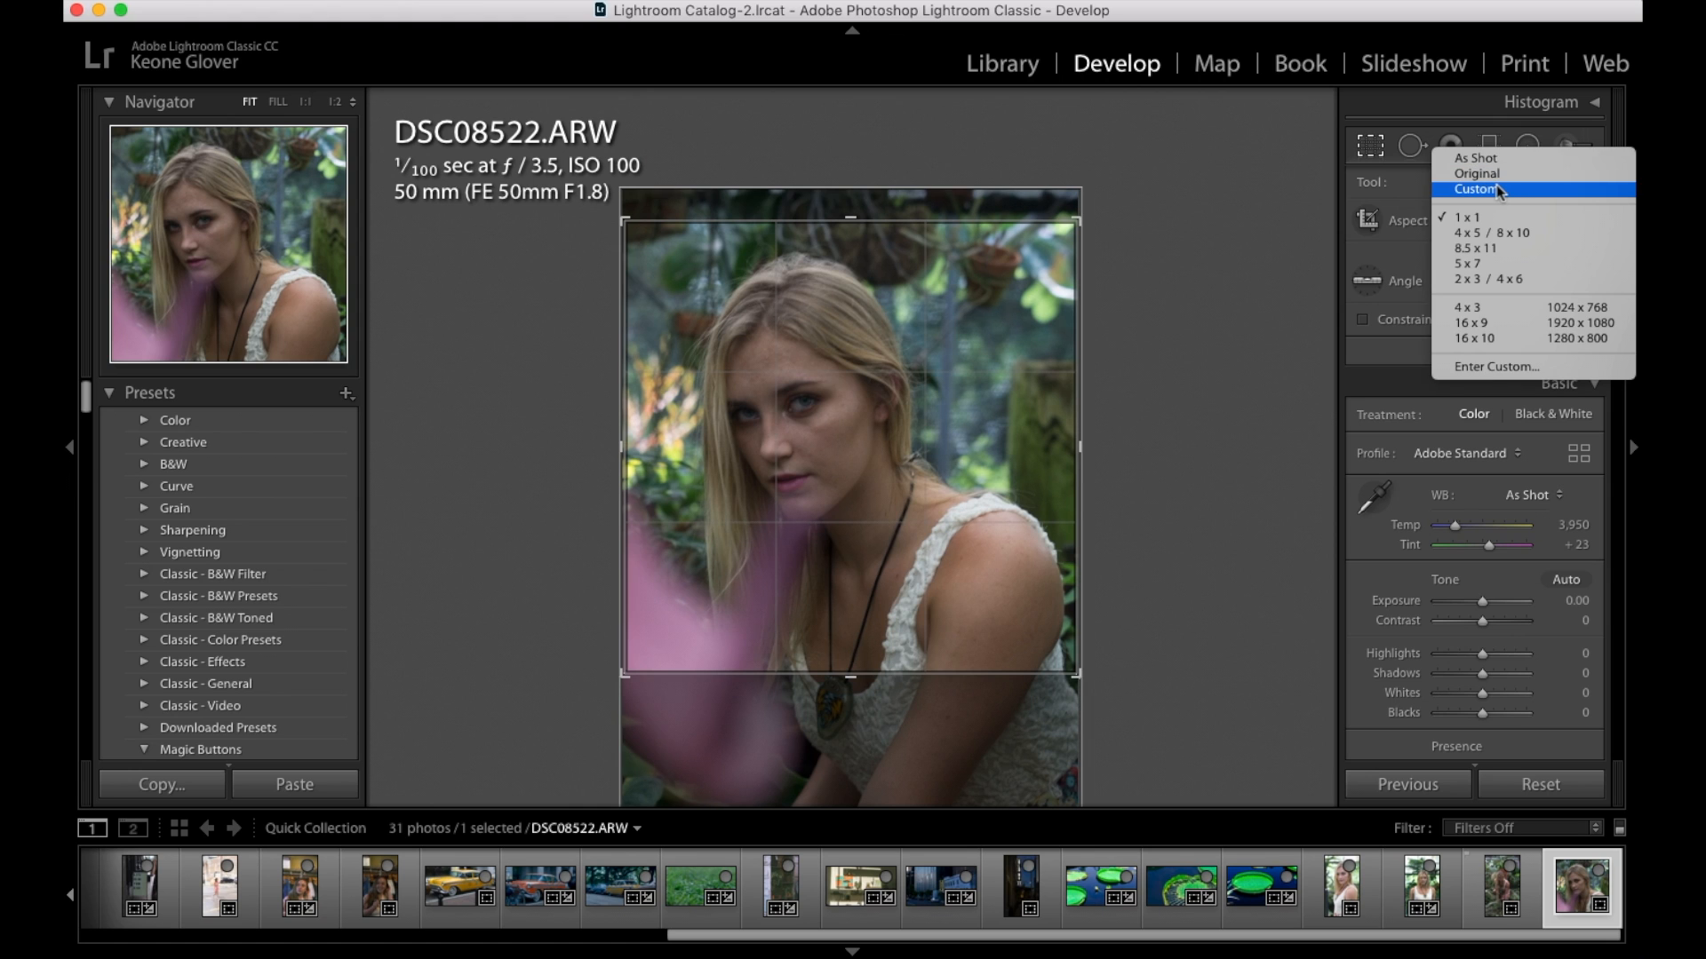
left_click(1499, 189)
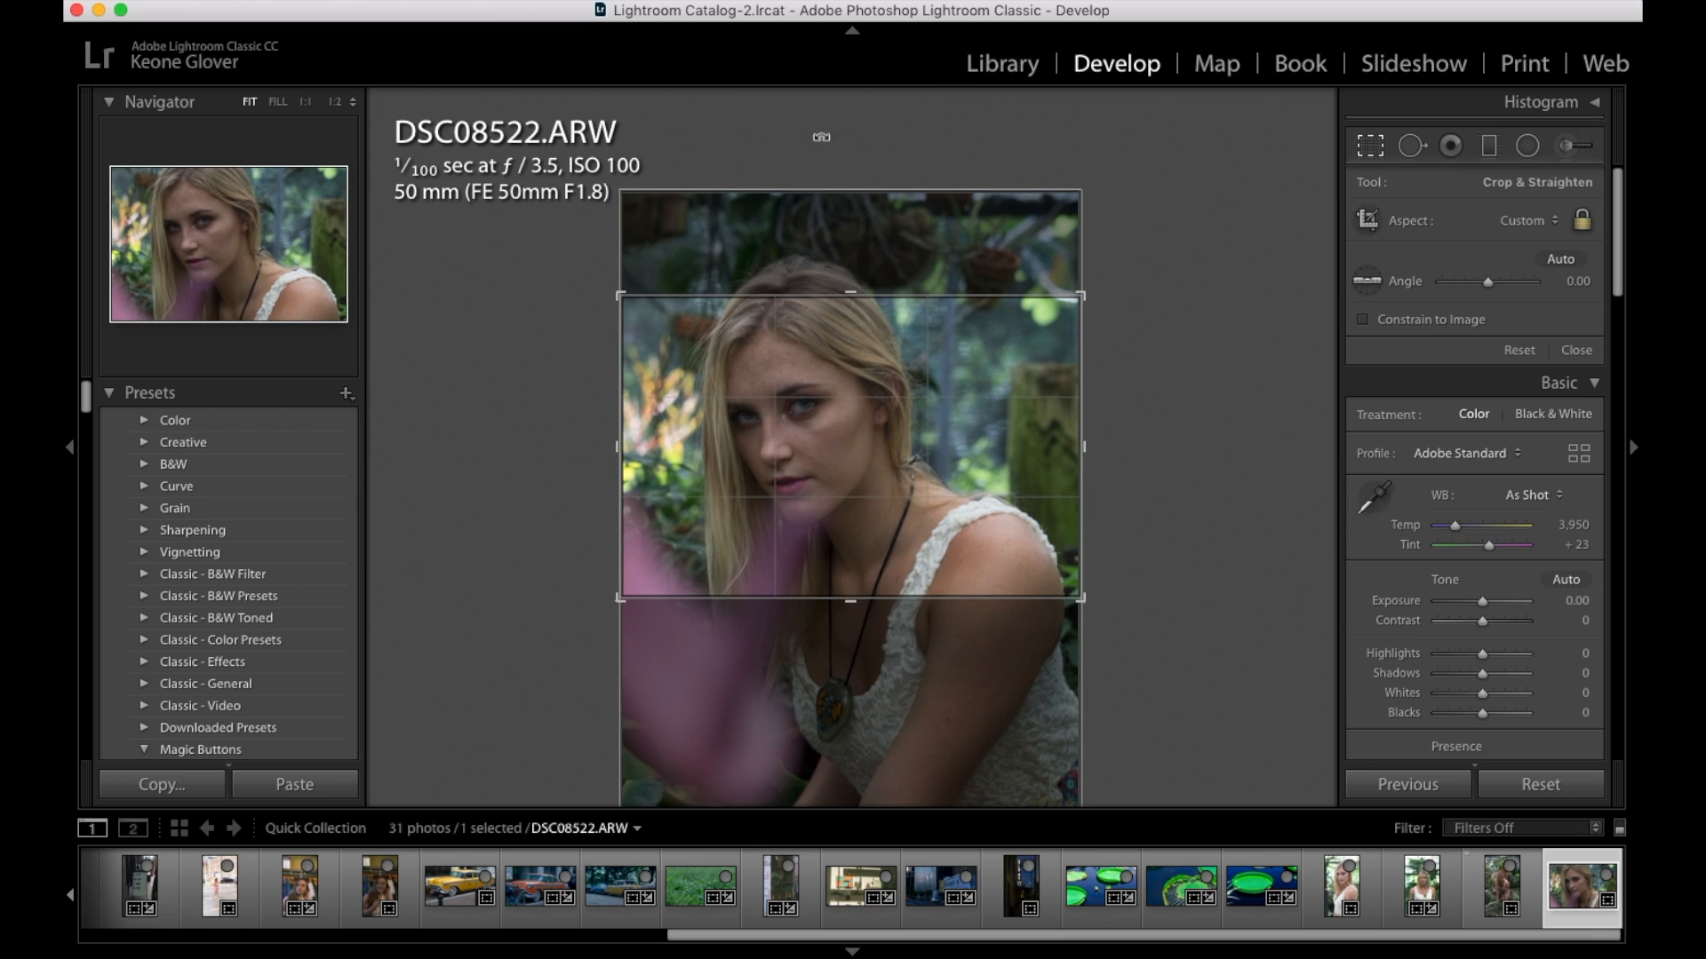
left_click(1496, 222)
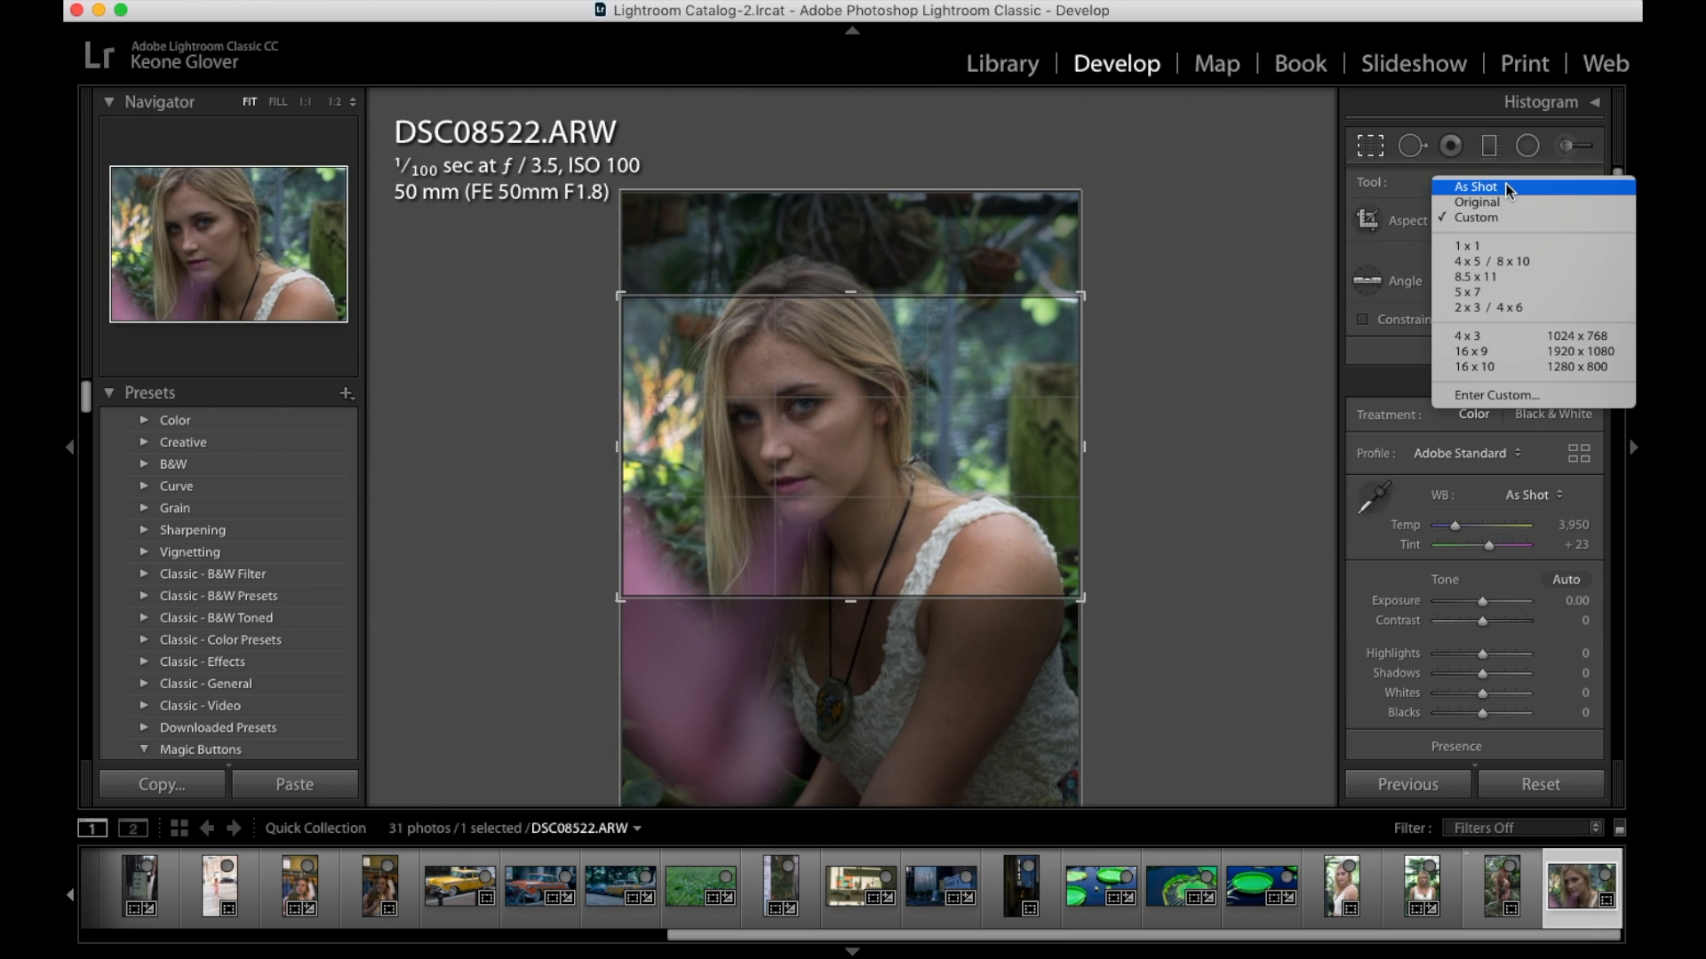
left_click(1507, 202)
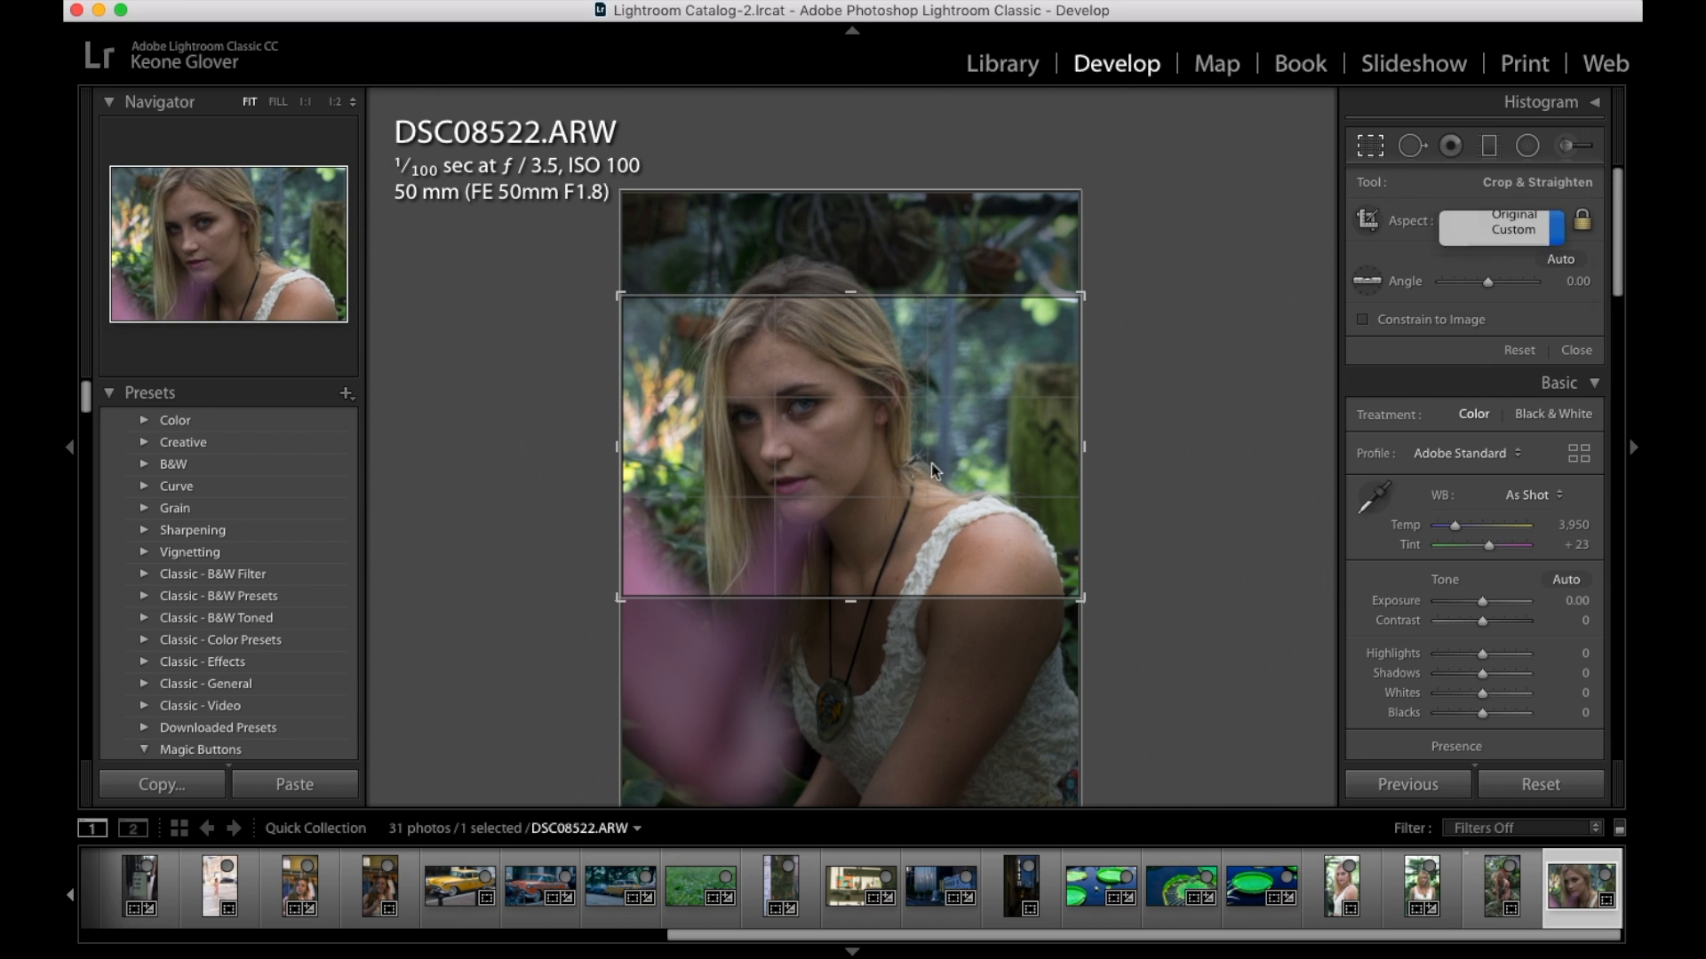
left_click(1366, 149)
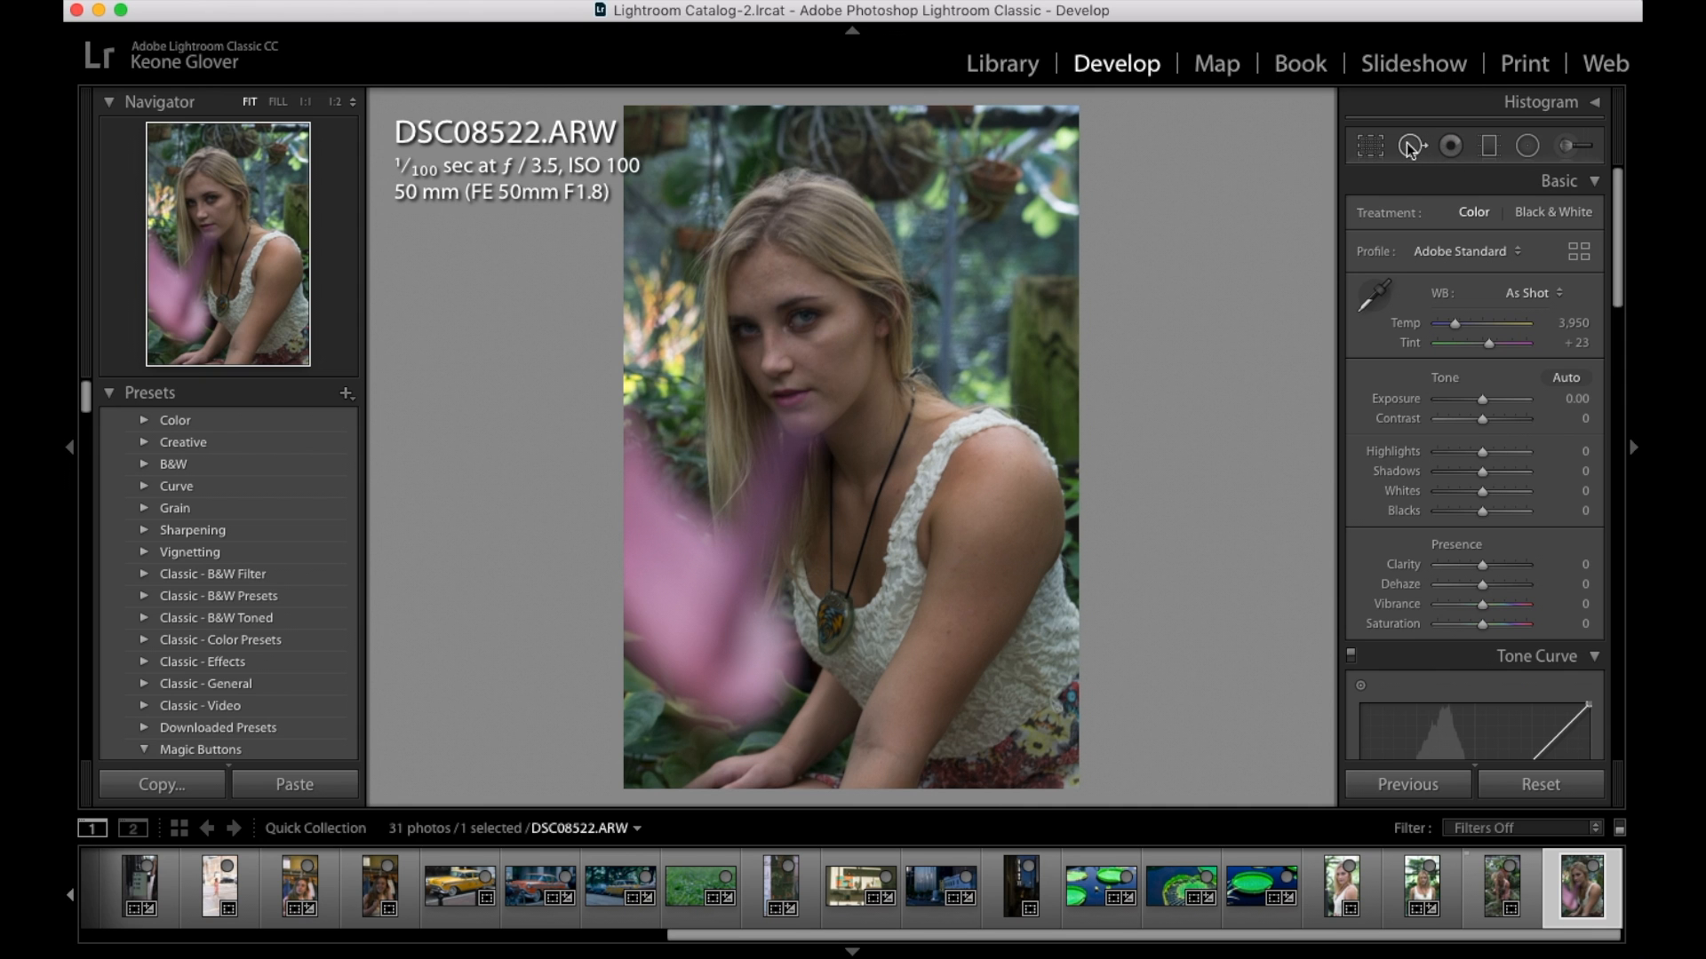
Heal the blemishes across the forehead with size 63 Spot Removal spots at feather 100 and opacity 100
left_click(839, 273)
left_click_drag(838, 278, 951, 533)
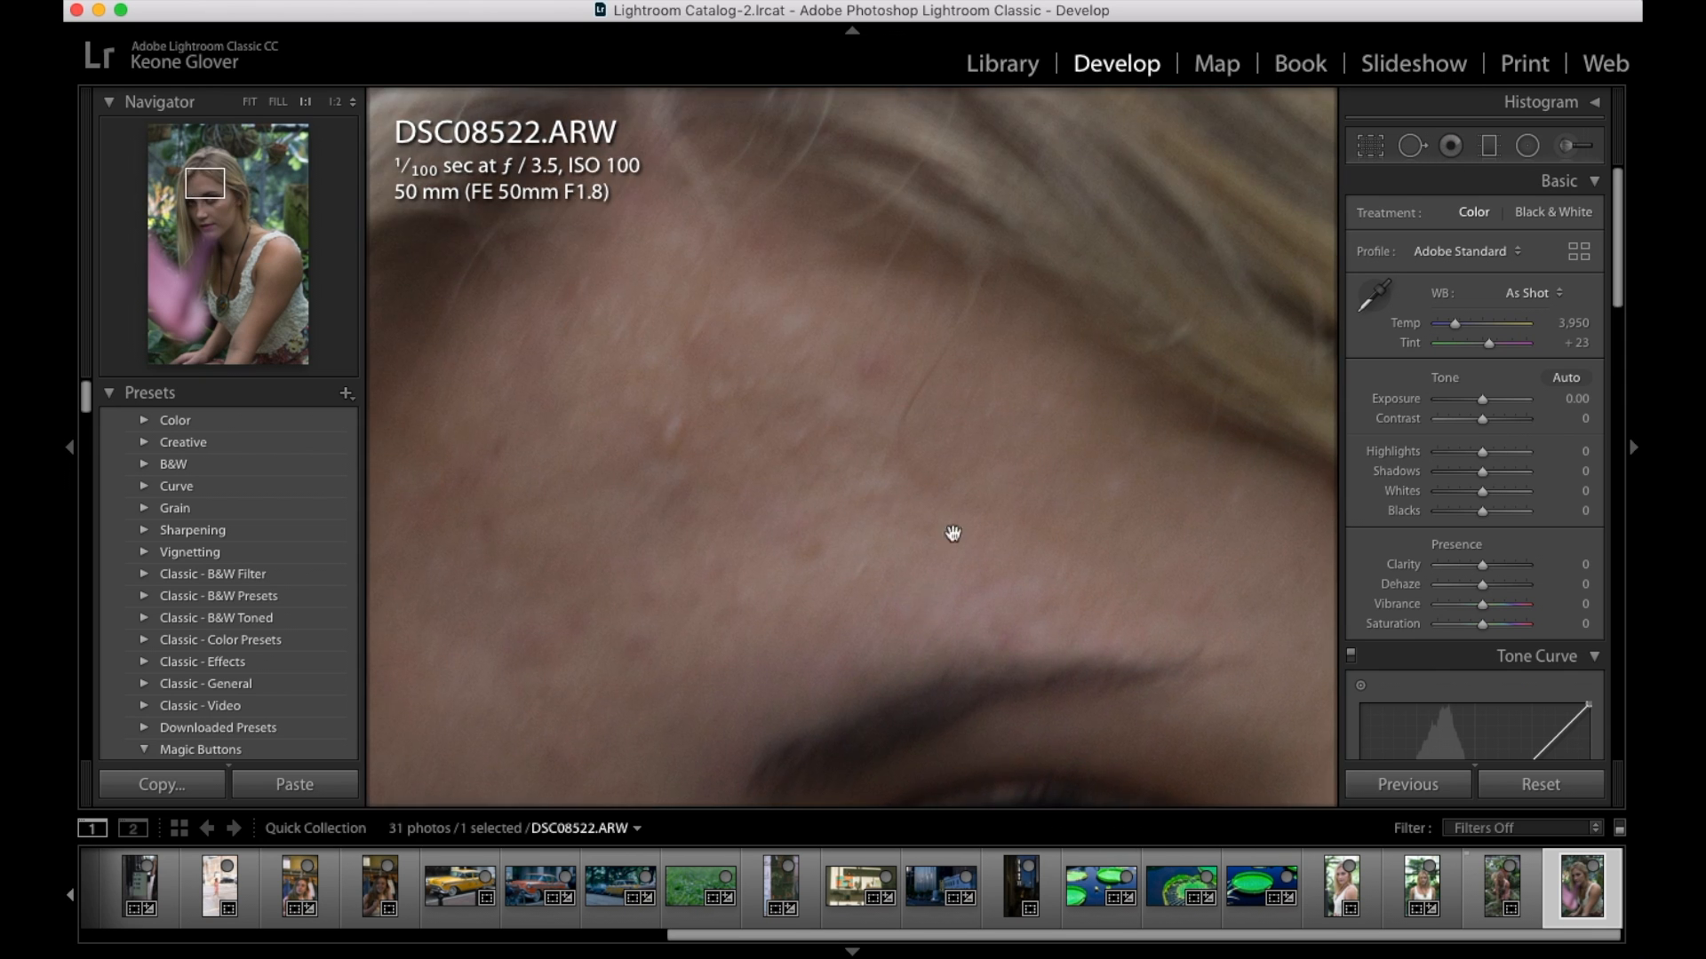
left_click(1409, 146)
scroll(891, 440, "up", 2)
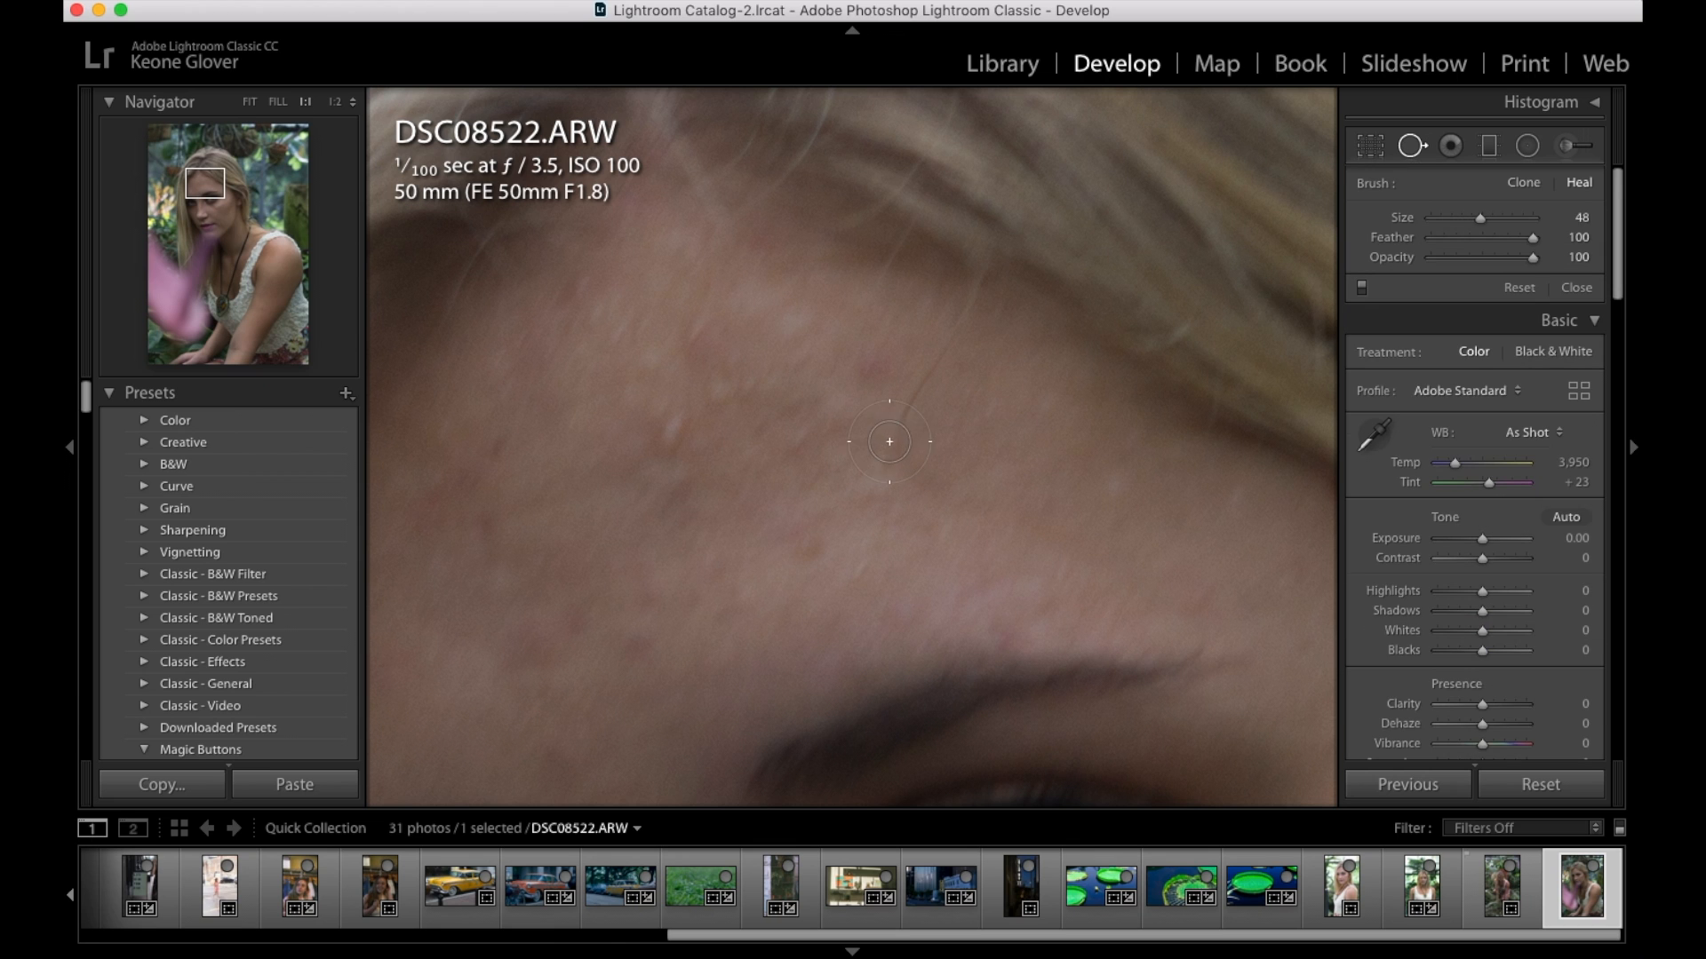
left_click(667, 439)
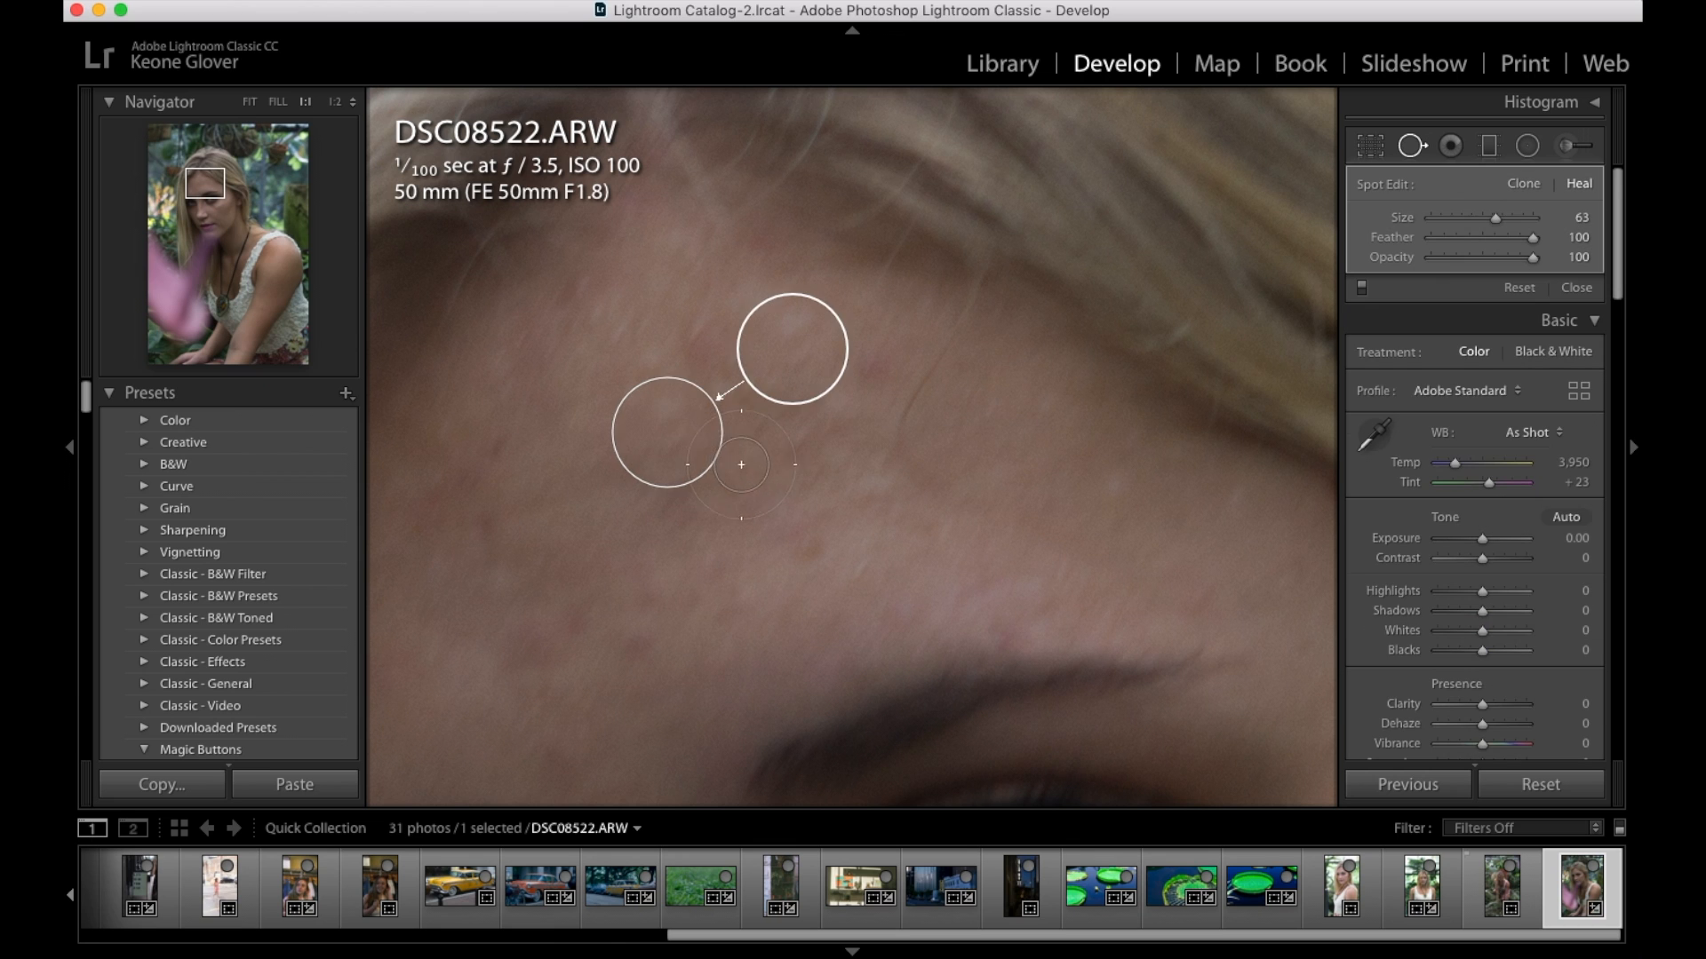
left_click(882, 377)
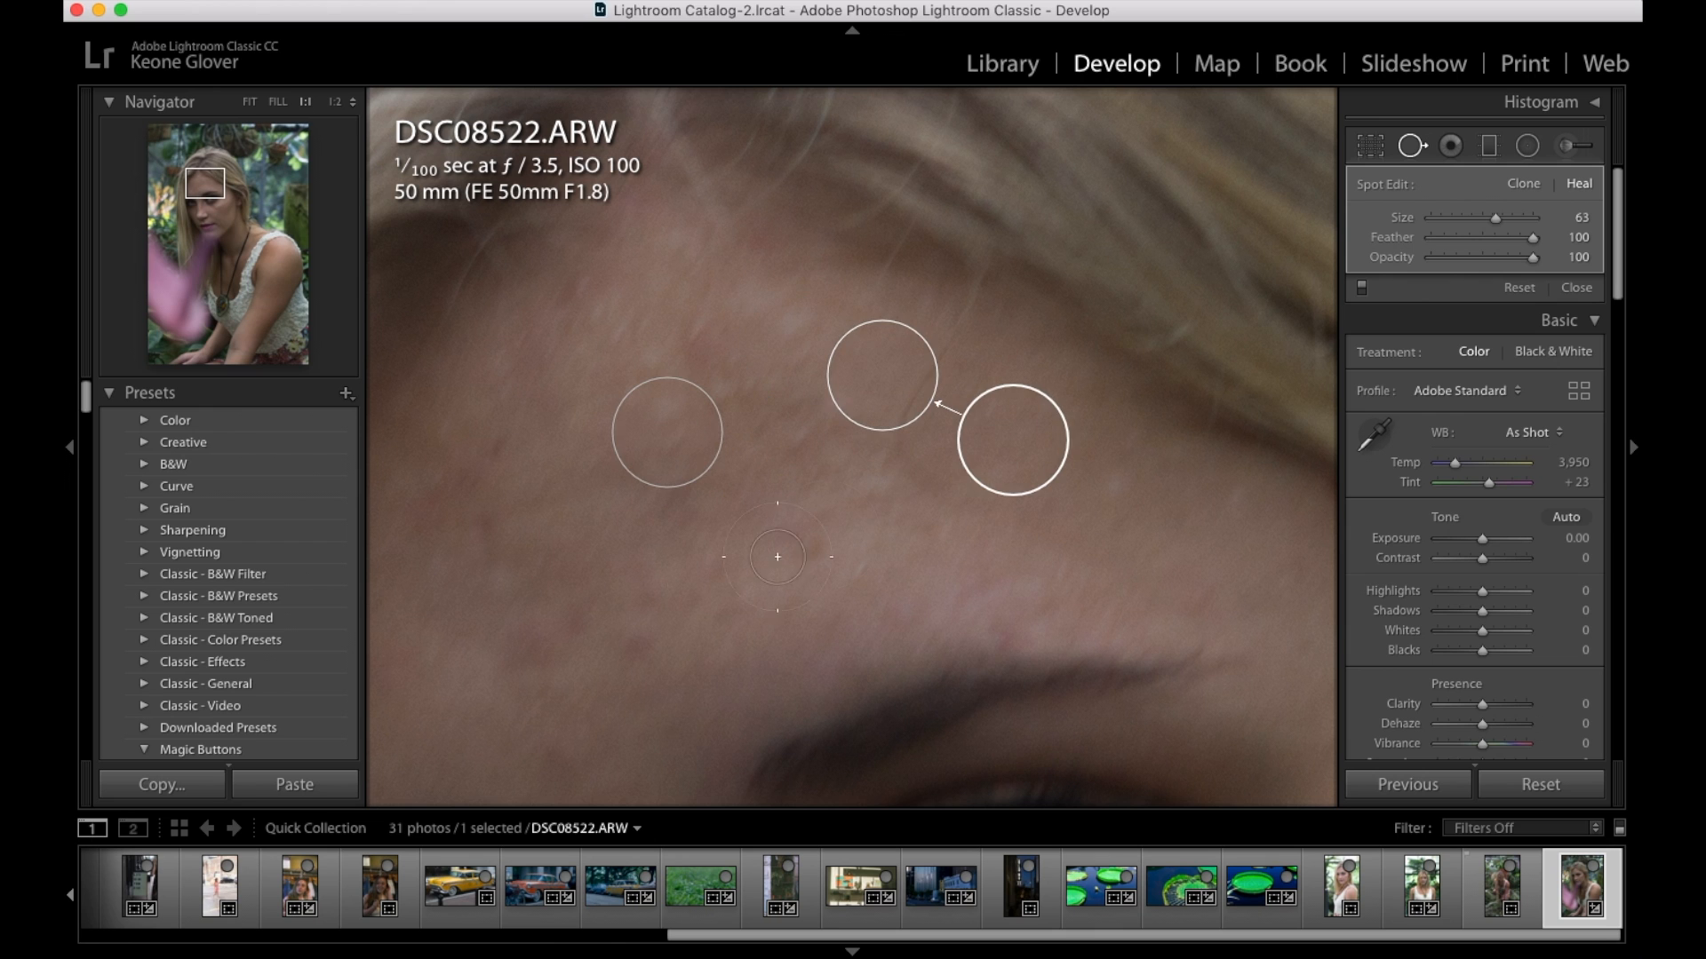
left_click(534, 654)
left_click(626, 652)
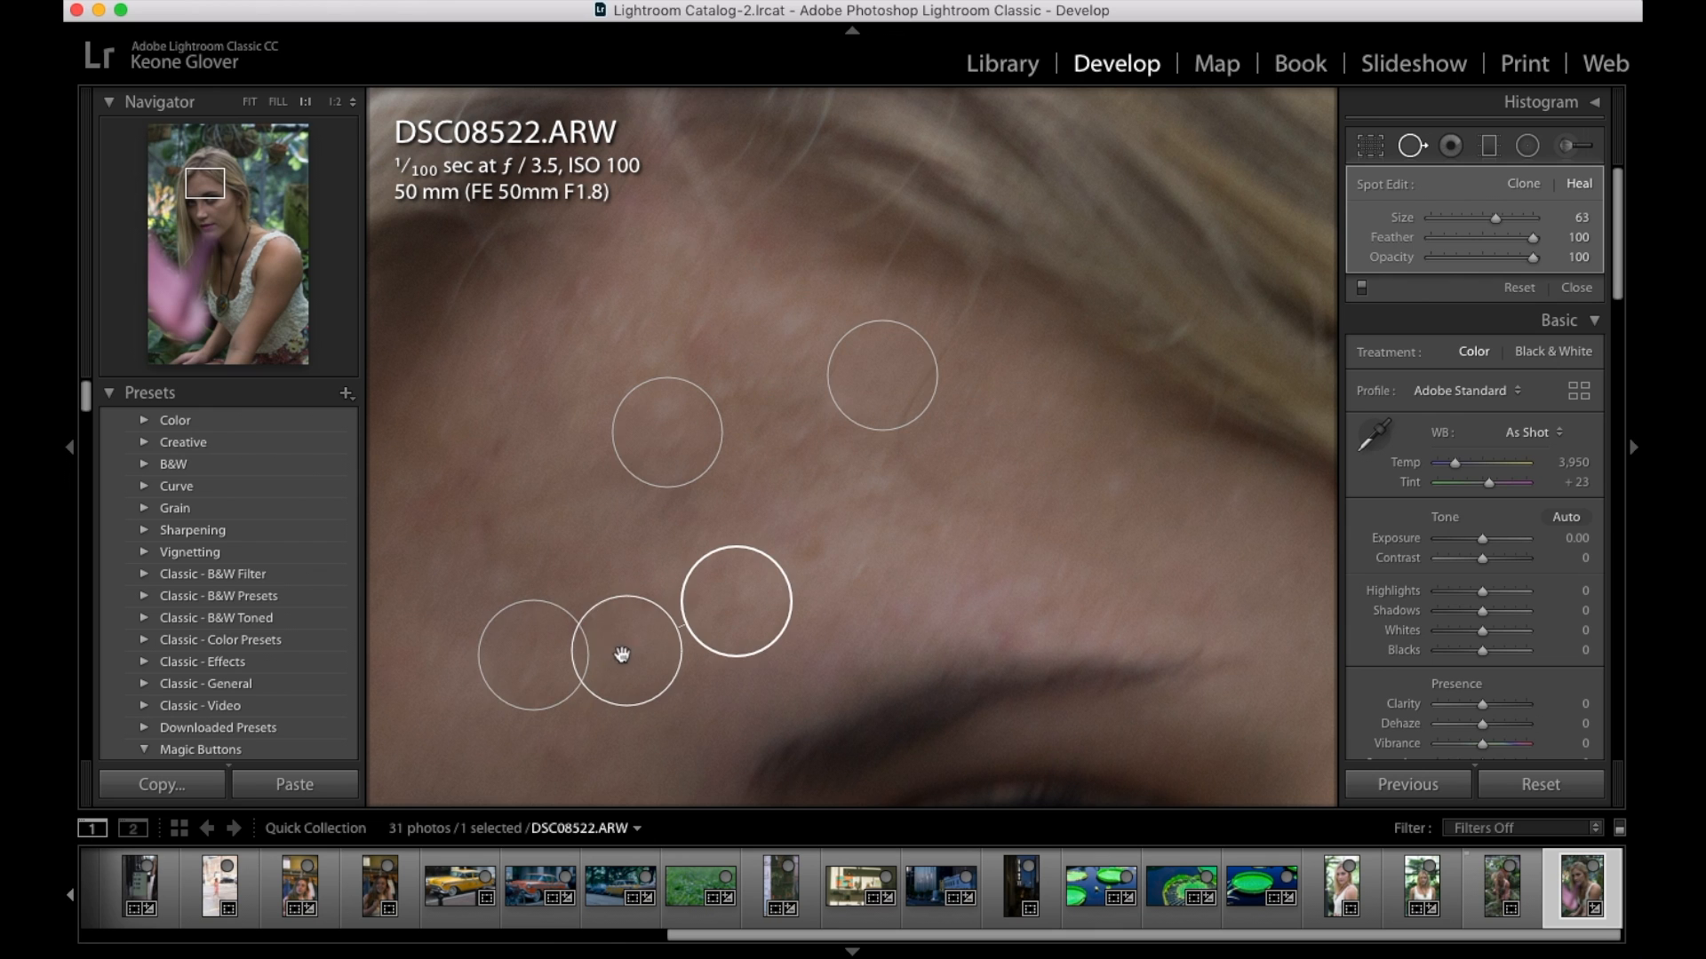
left_click(494, 530)
left_click(480, 467)
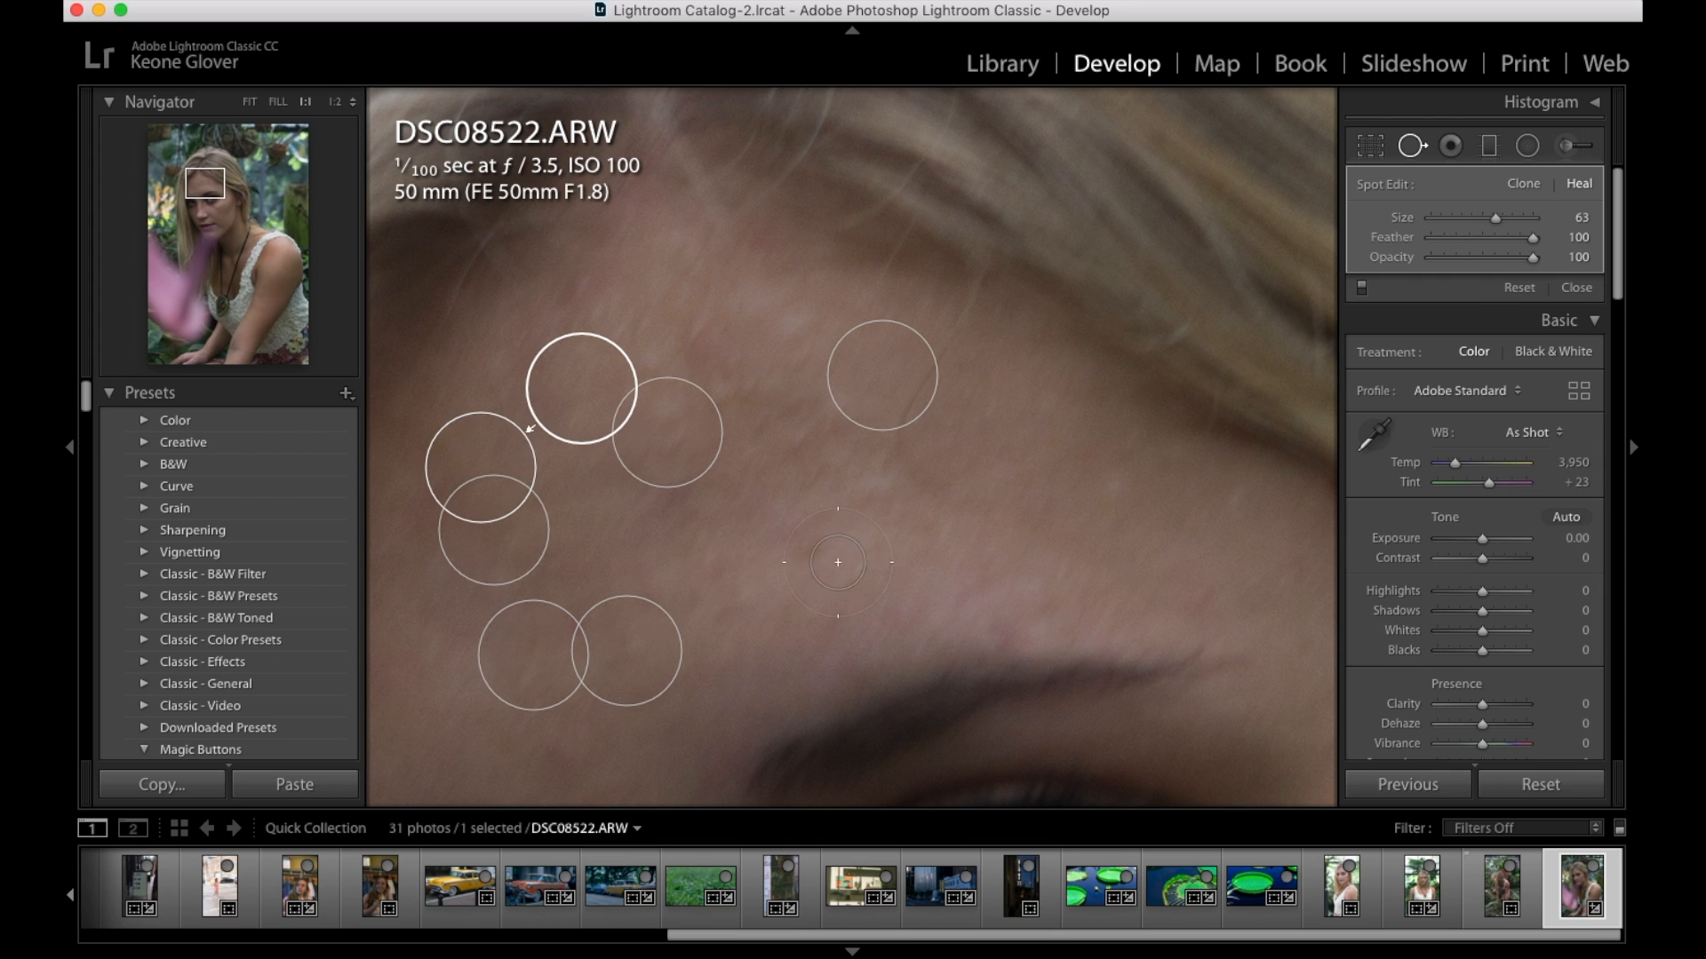
left_click(810, 558)
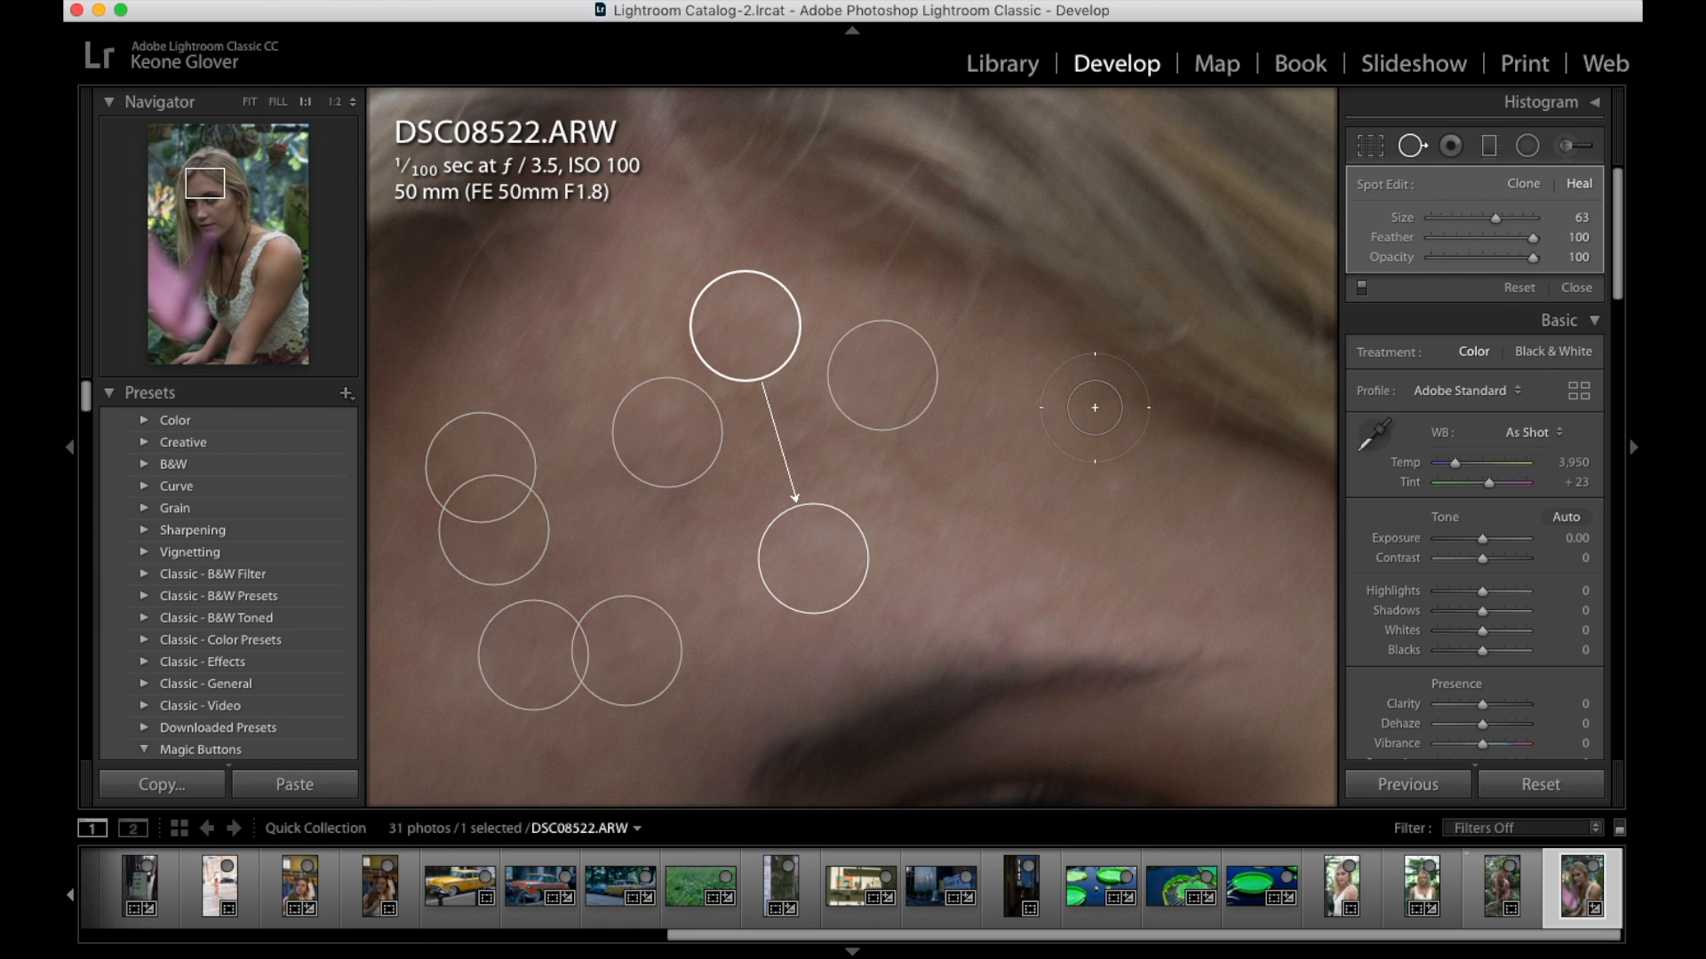
Try to heal away the hanging pot in the background with a size 89 spot, and undo the spot
key("super+alt+minus")
key("super+alt+minus")
key("super+alt+minus")
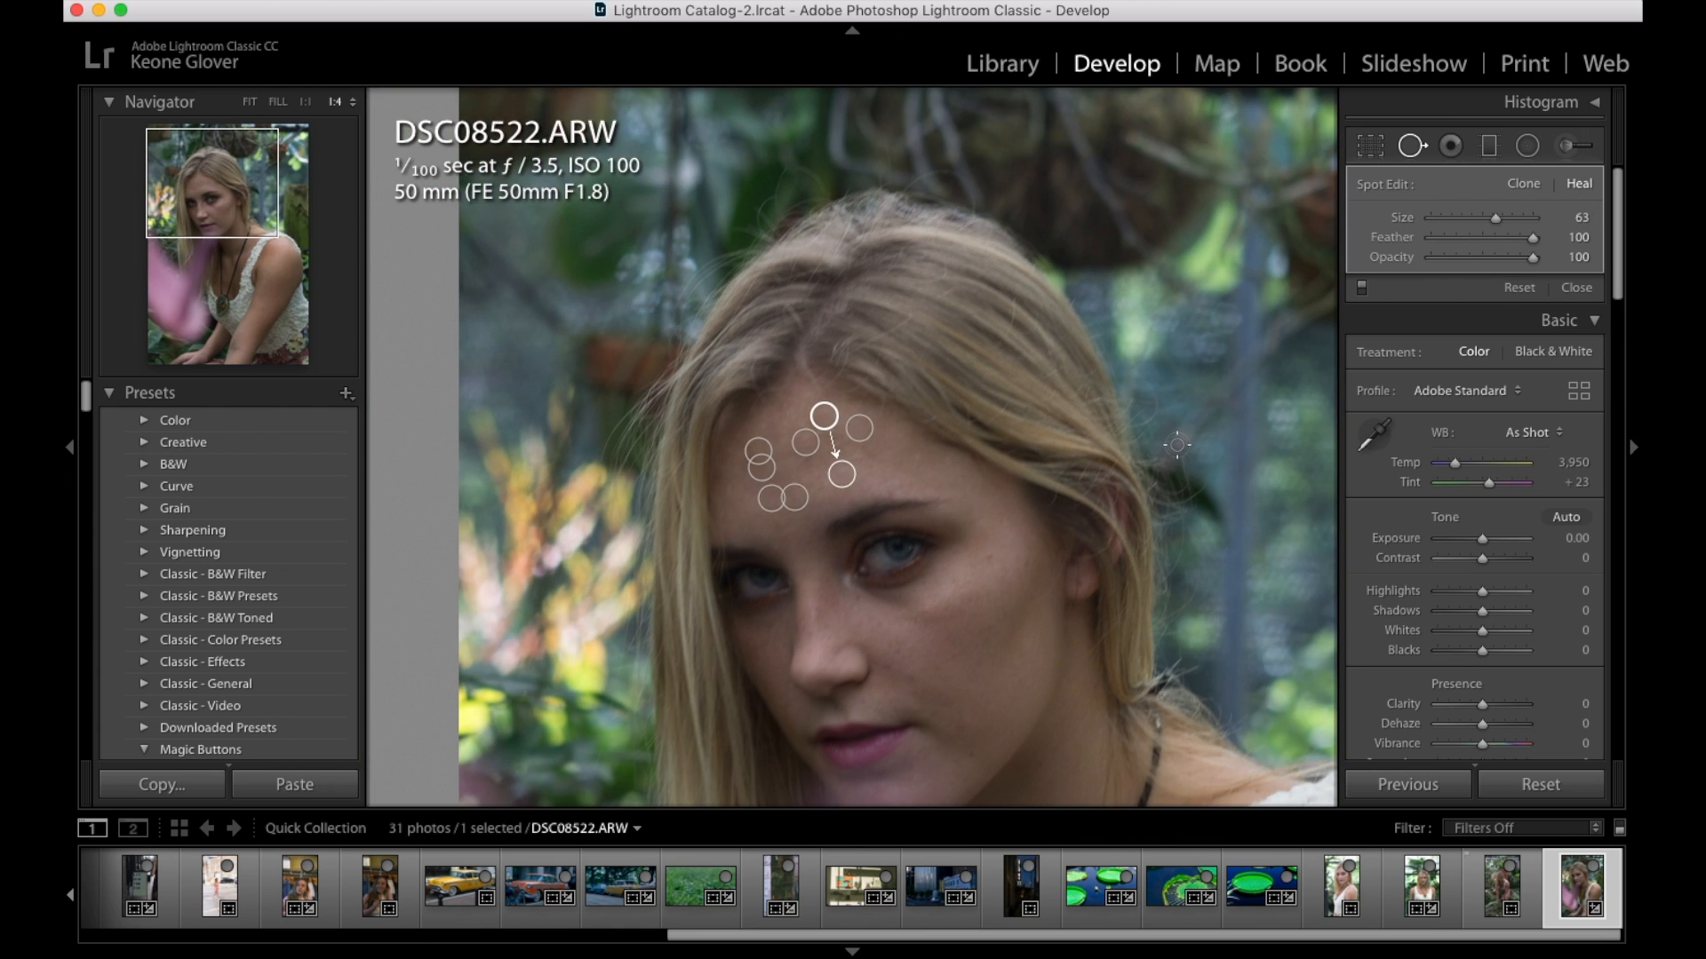
key("super+alt+minus")
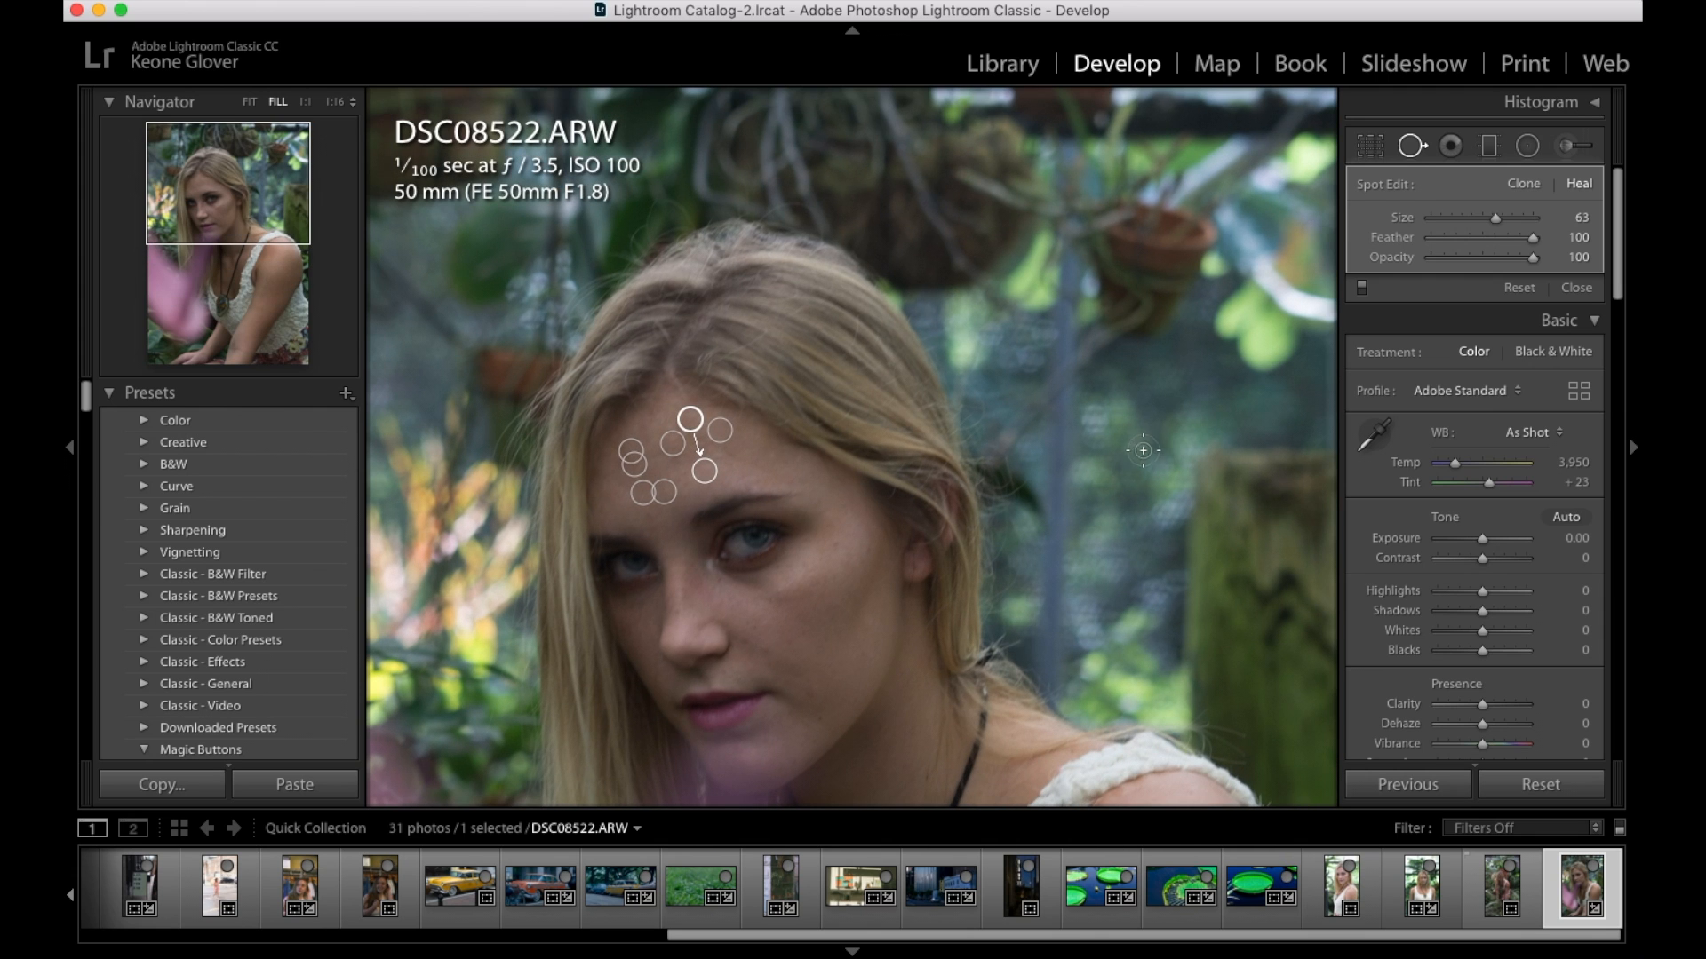
scroll(1137, 281, "up", 10)
left_click(1153, 263)
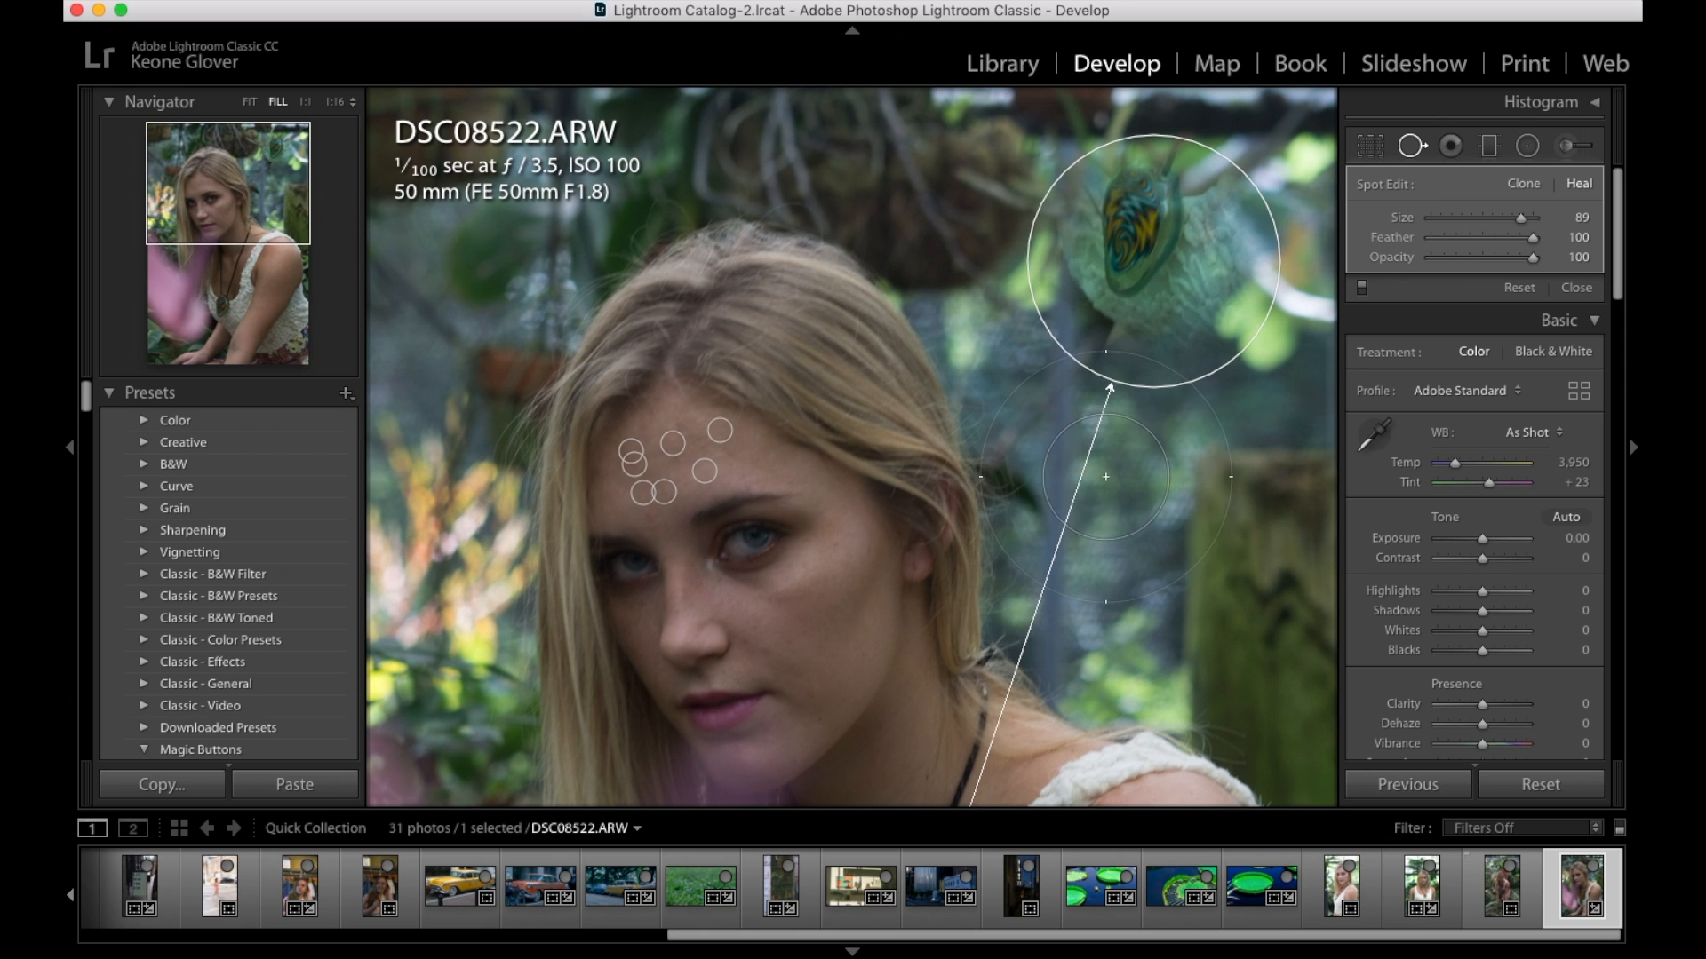
key("super+z")
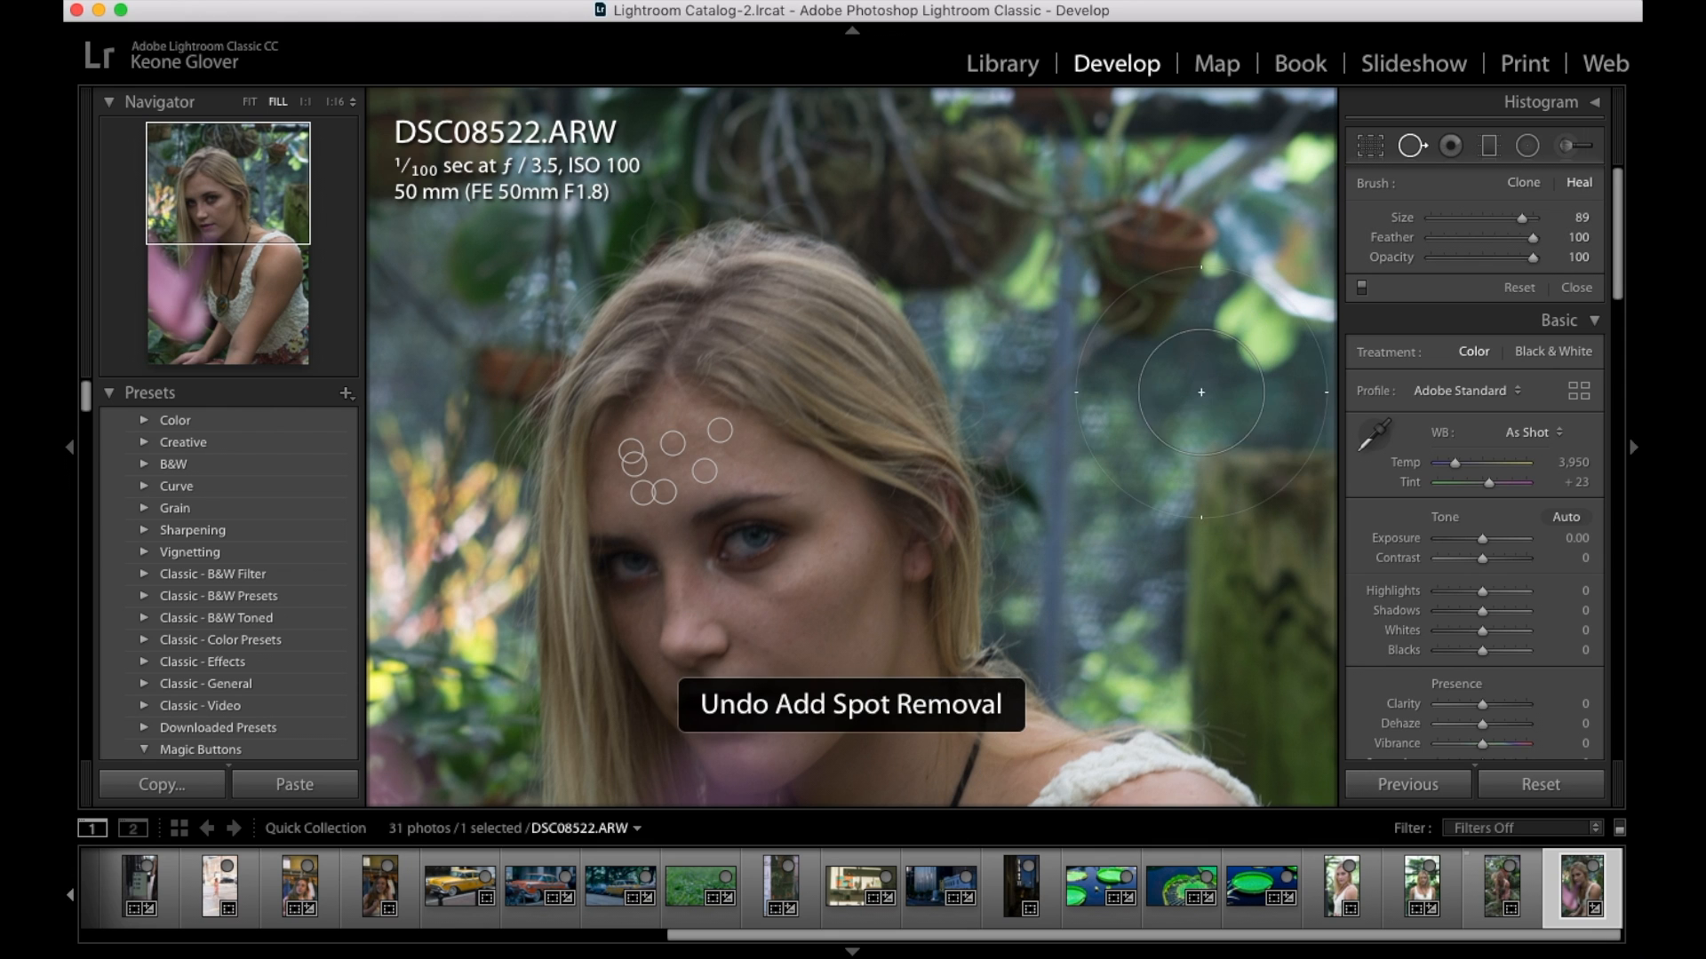
Try copying the hanging pot to the background beside her face with a size 90 spot in Clone mode, delete the spot, and close Spot Removal
scroll(1126, 502, "up", 1)
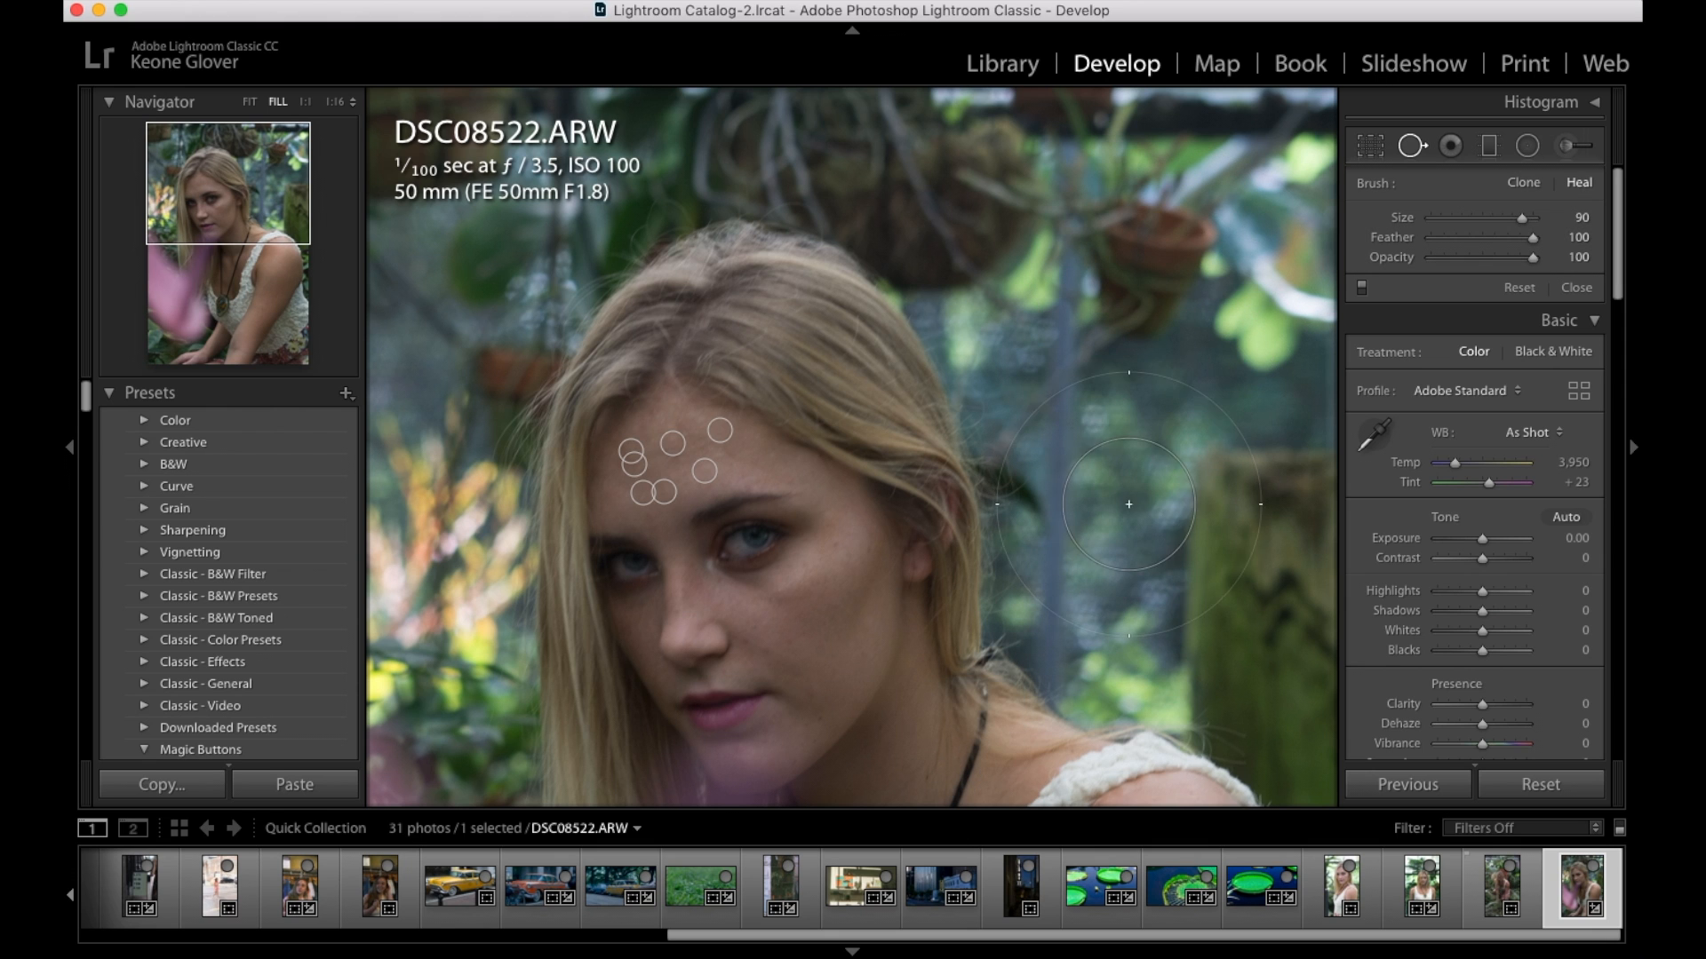
left_click(1106, 544)
left_click_drag(844, 466, 1126, 279)
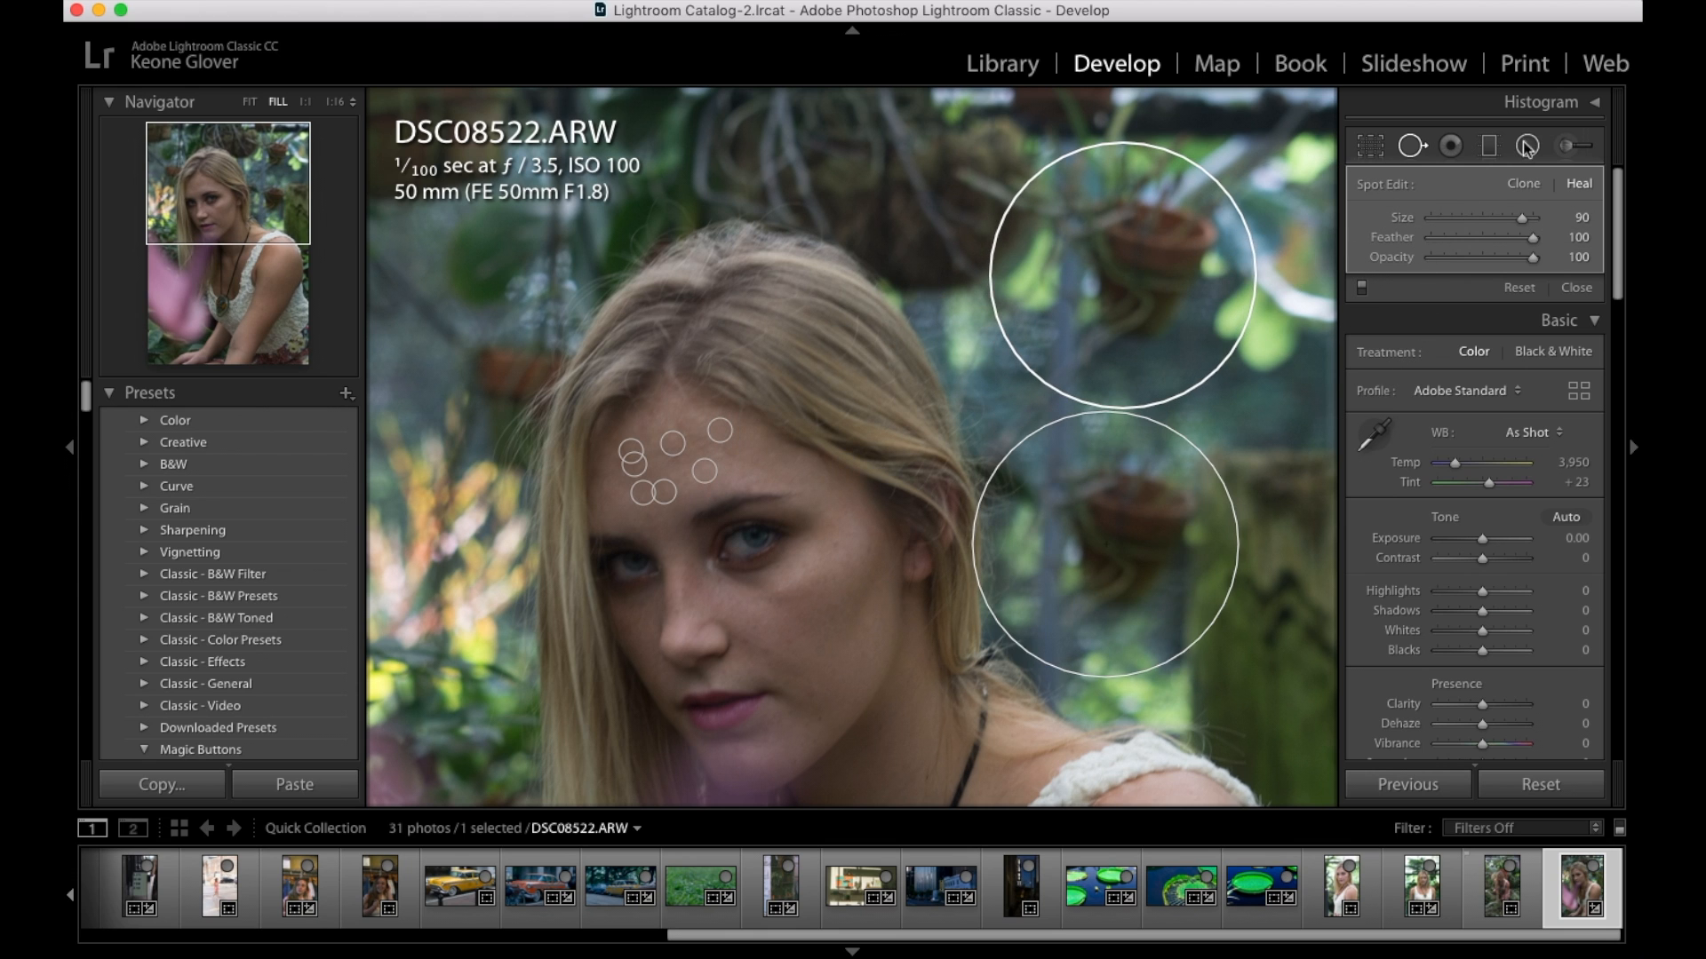
left_click(1525, 188)
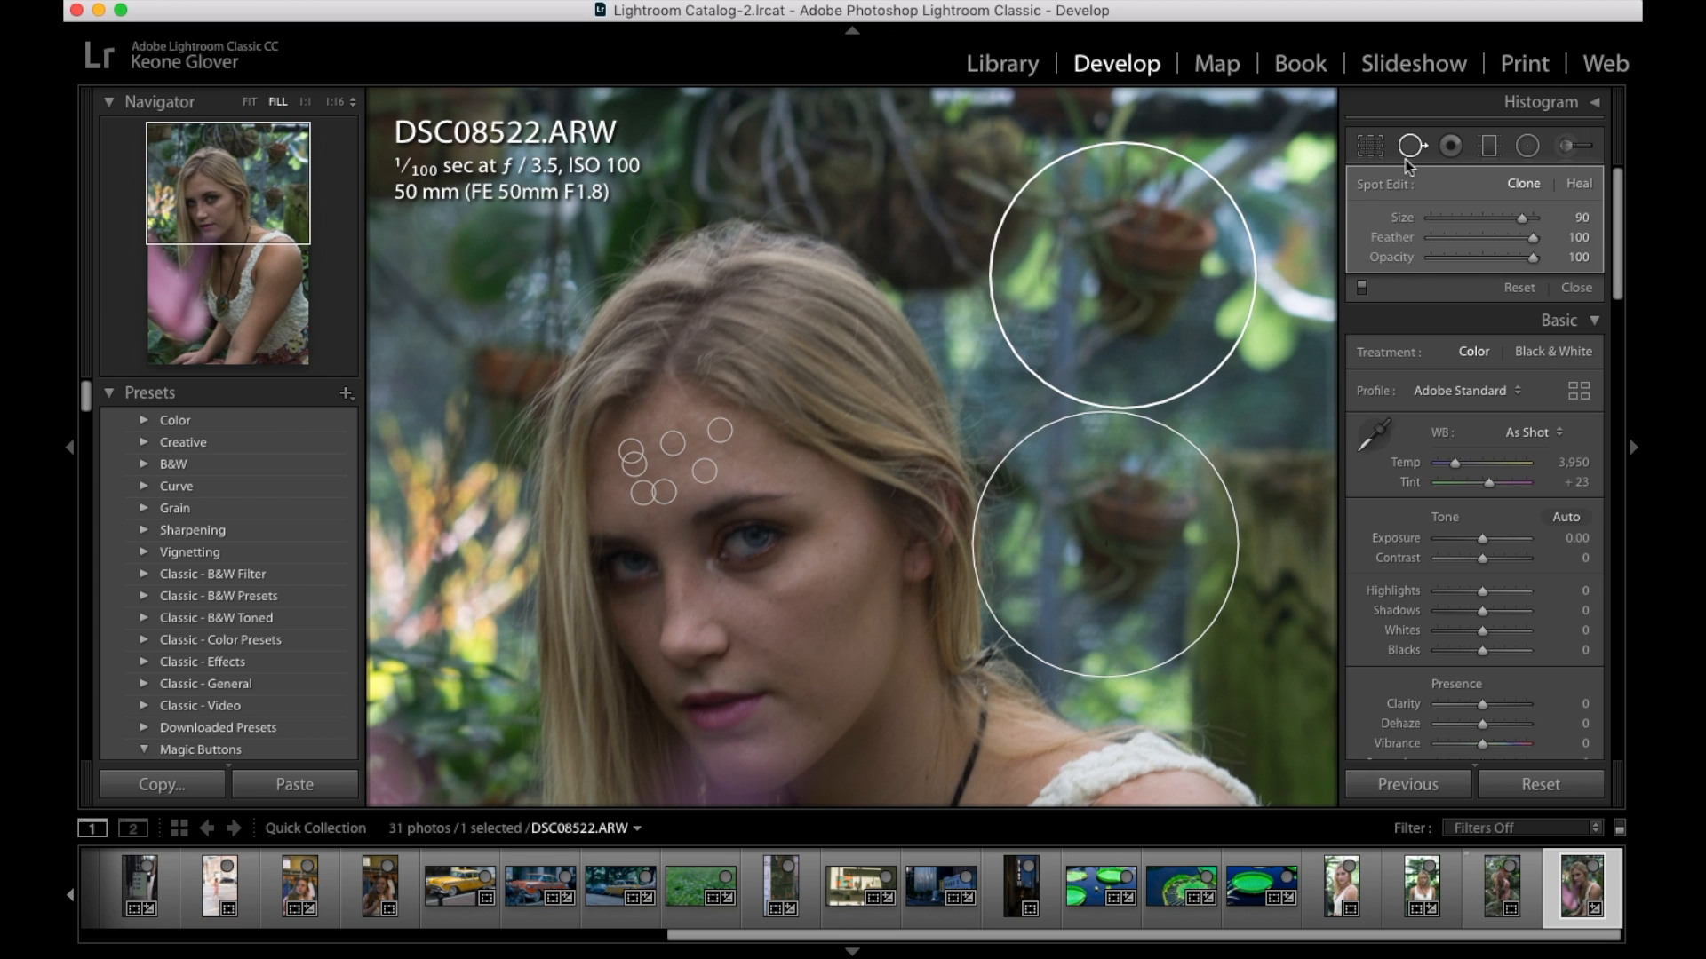
key("Delete")
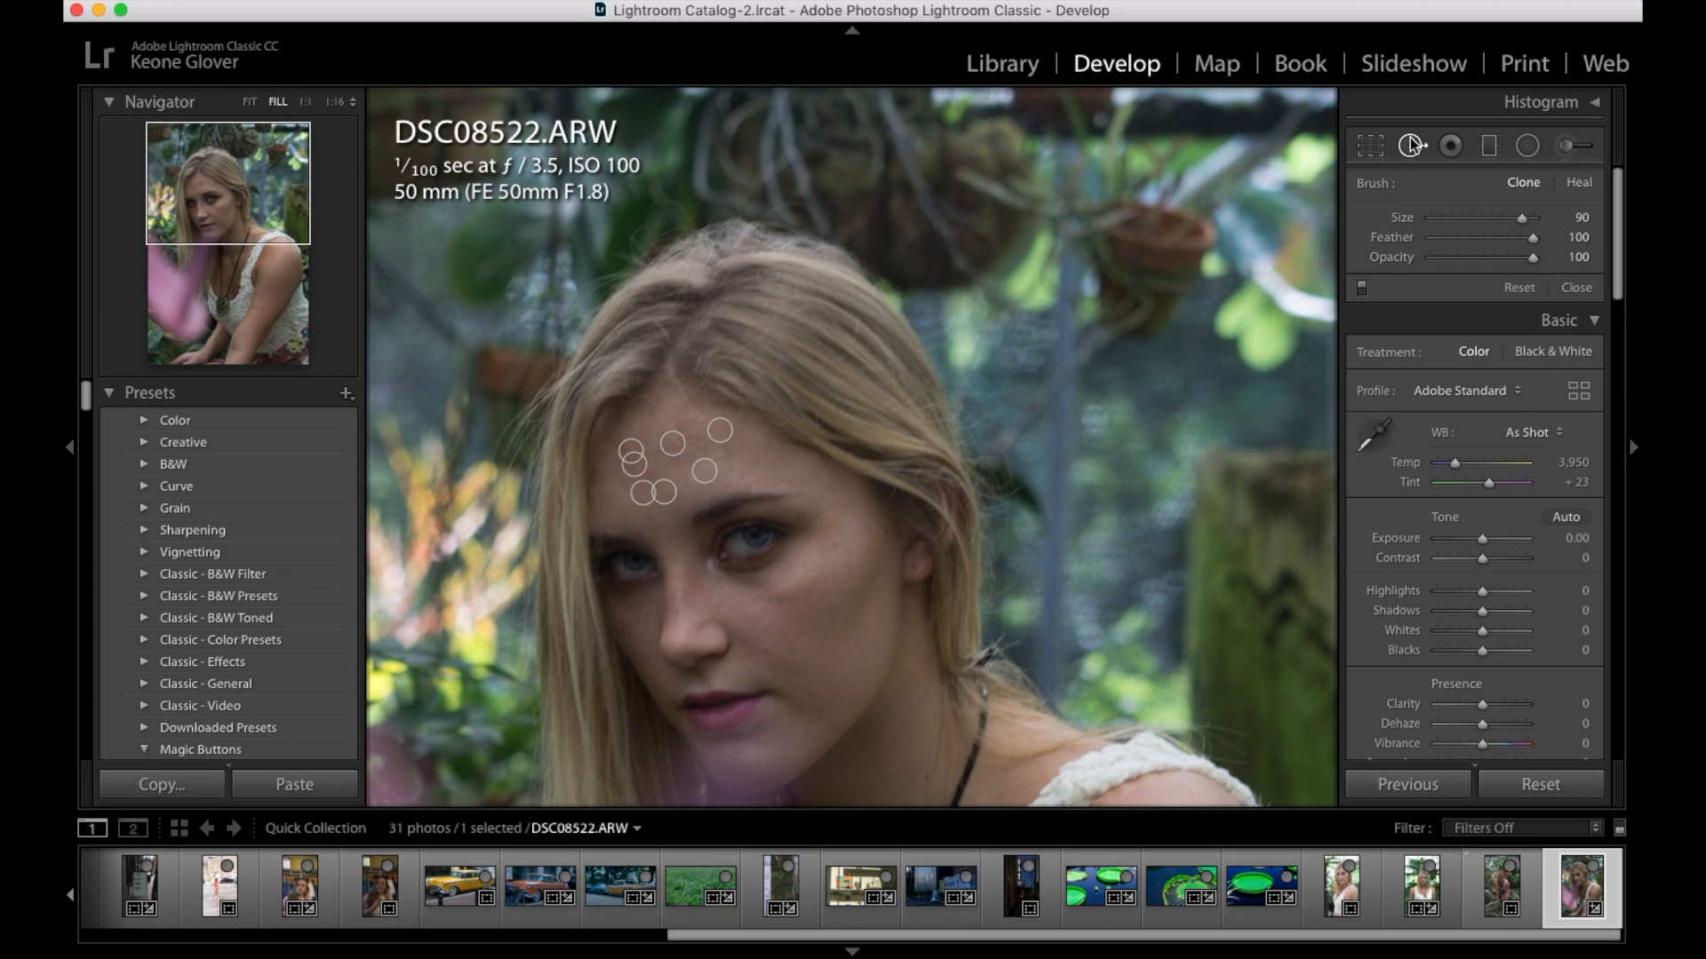
left_click(1411, 146)
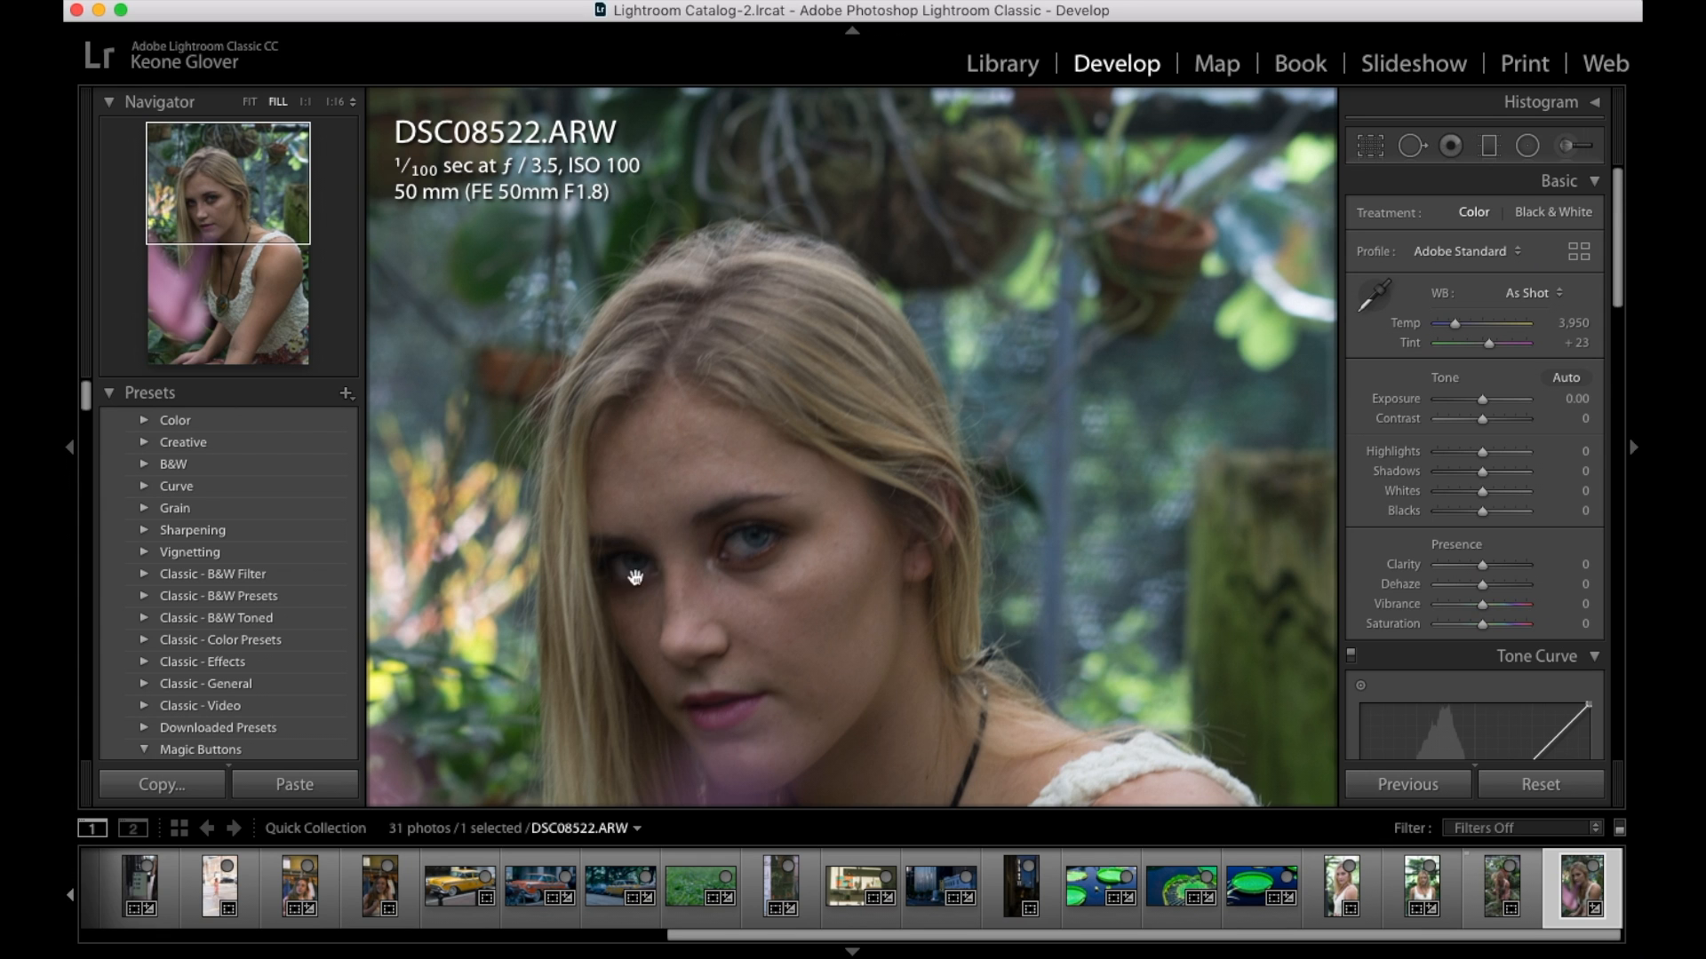
Draw a graduated filter down the whole portrait and position its centre at eye level
key("super+minus")
left_click(1489, 145)
left_click_drag(785, 432, 778, 823)
left_click_drag(823, 401, 853, 147)
left_click_drag(780, 482, 787, 322)
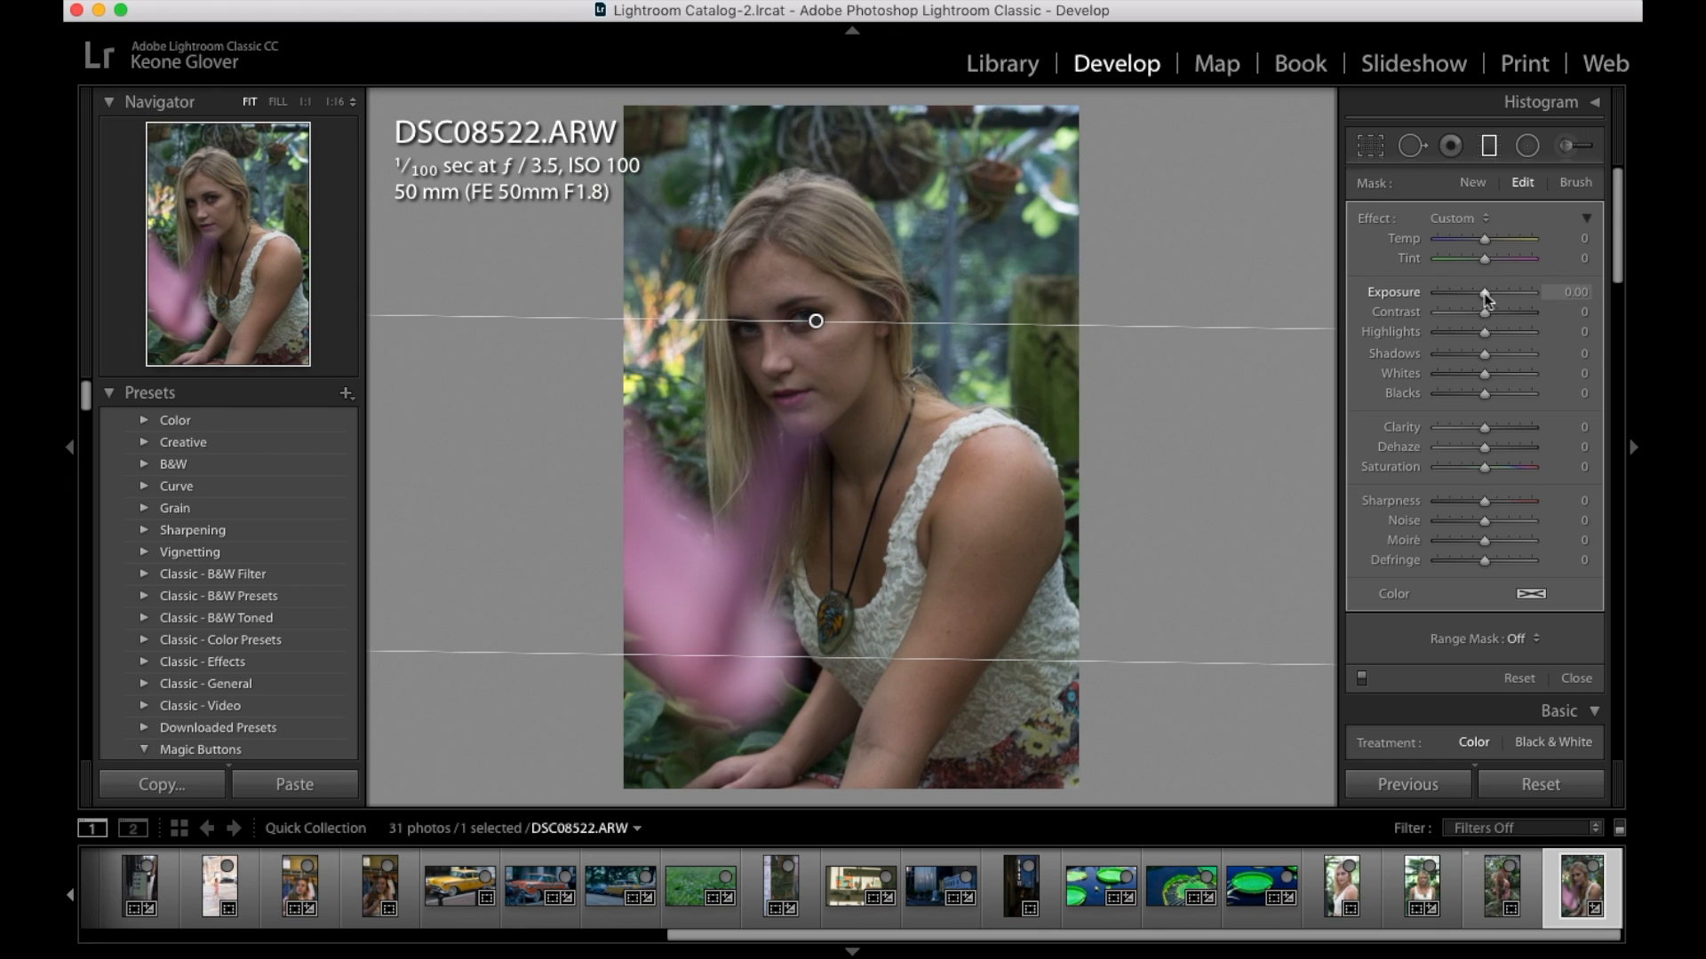
Try an exposure of 1.95 on the graduated filter, undo the exposure change, and remove the filter
left_click_drag(1481, 294, 1505, 295)
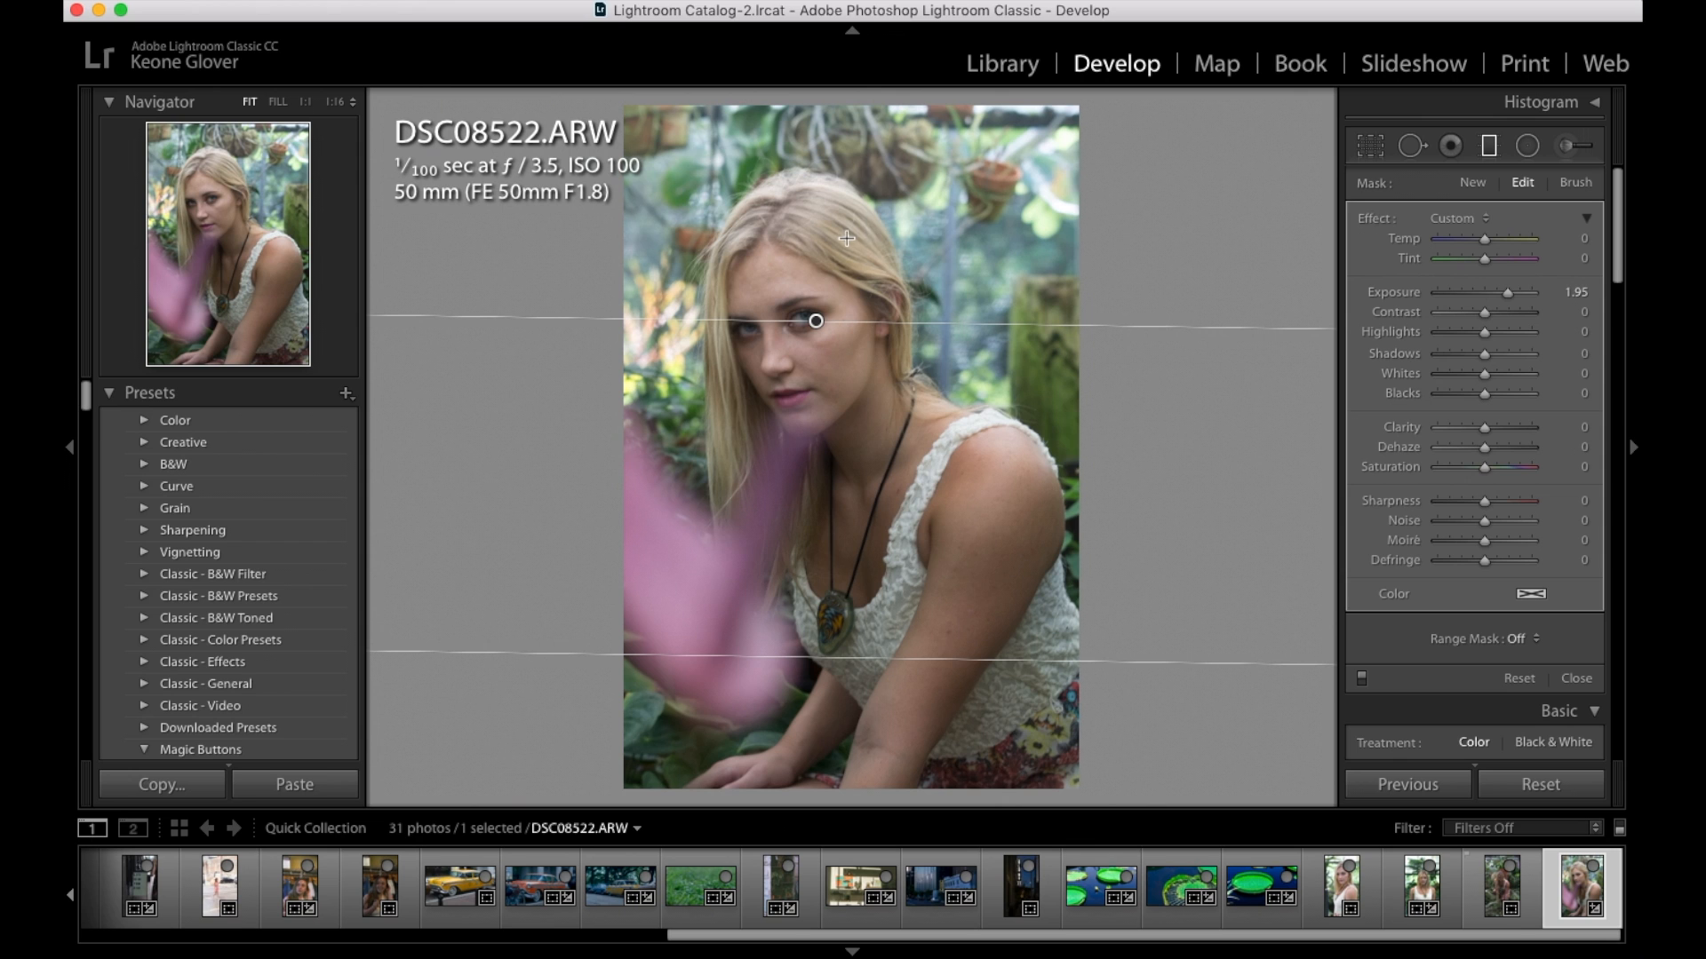
key("super+z")
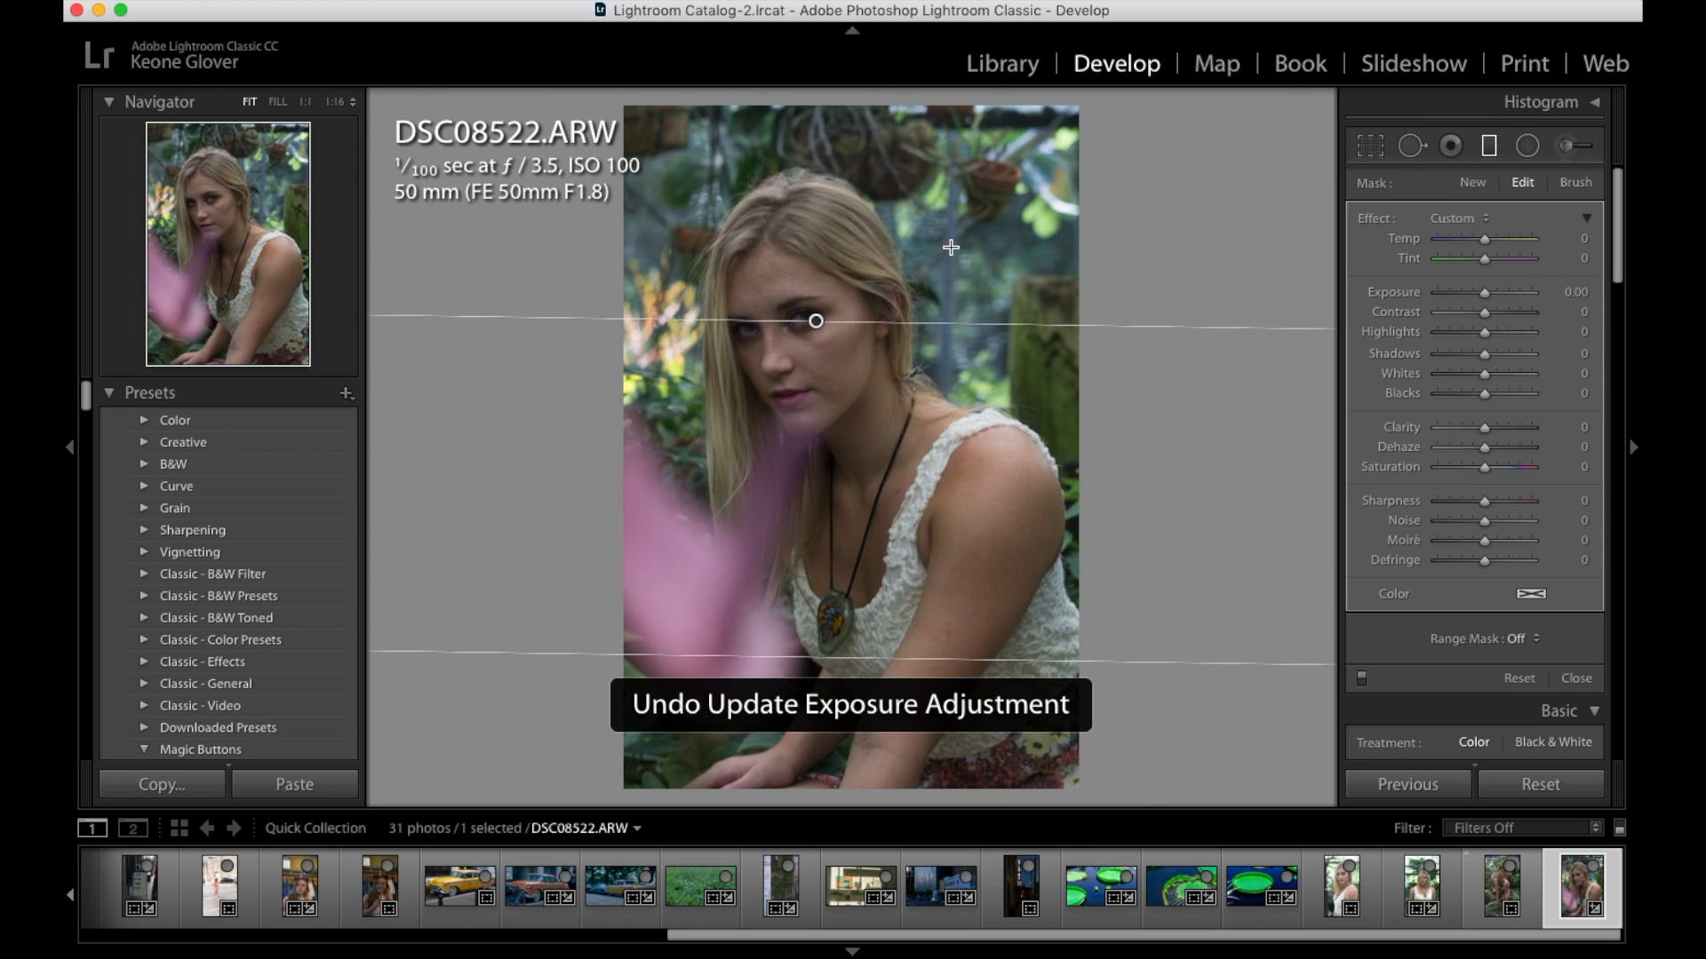
left_click(1534, 149)
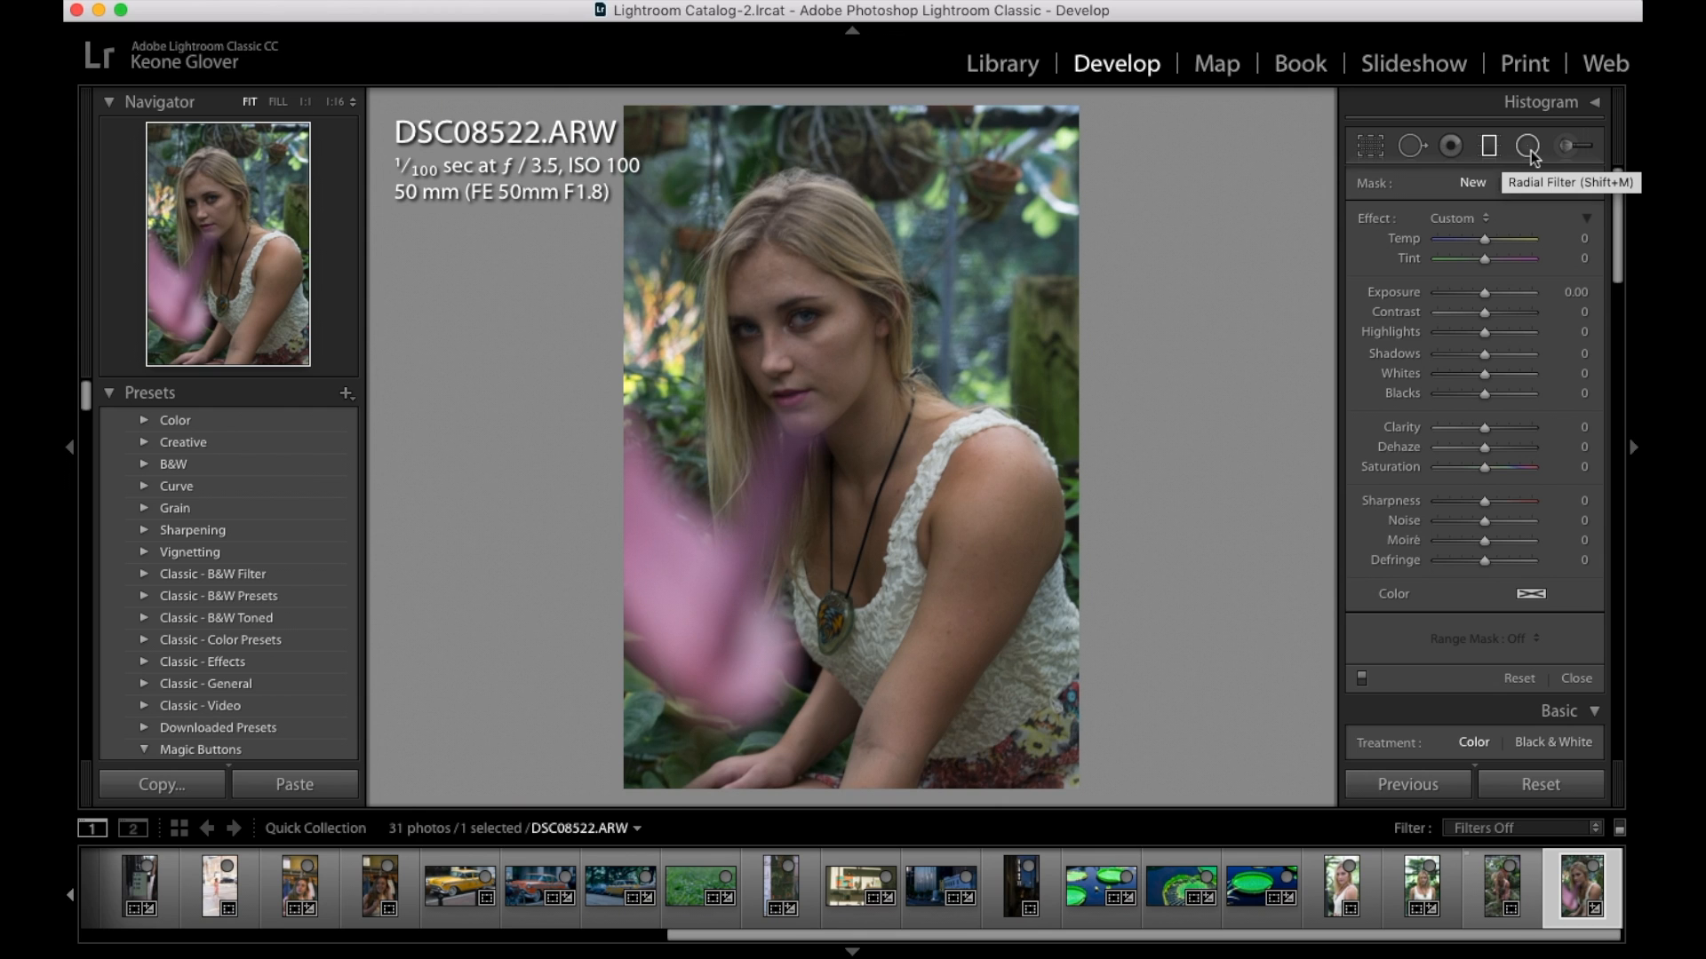
Draw a circular radial filter with feather 50, then centre and resize it around the woman's face
left_click(1530, 149)
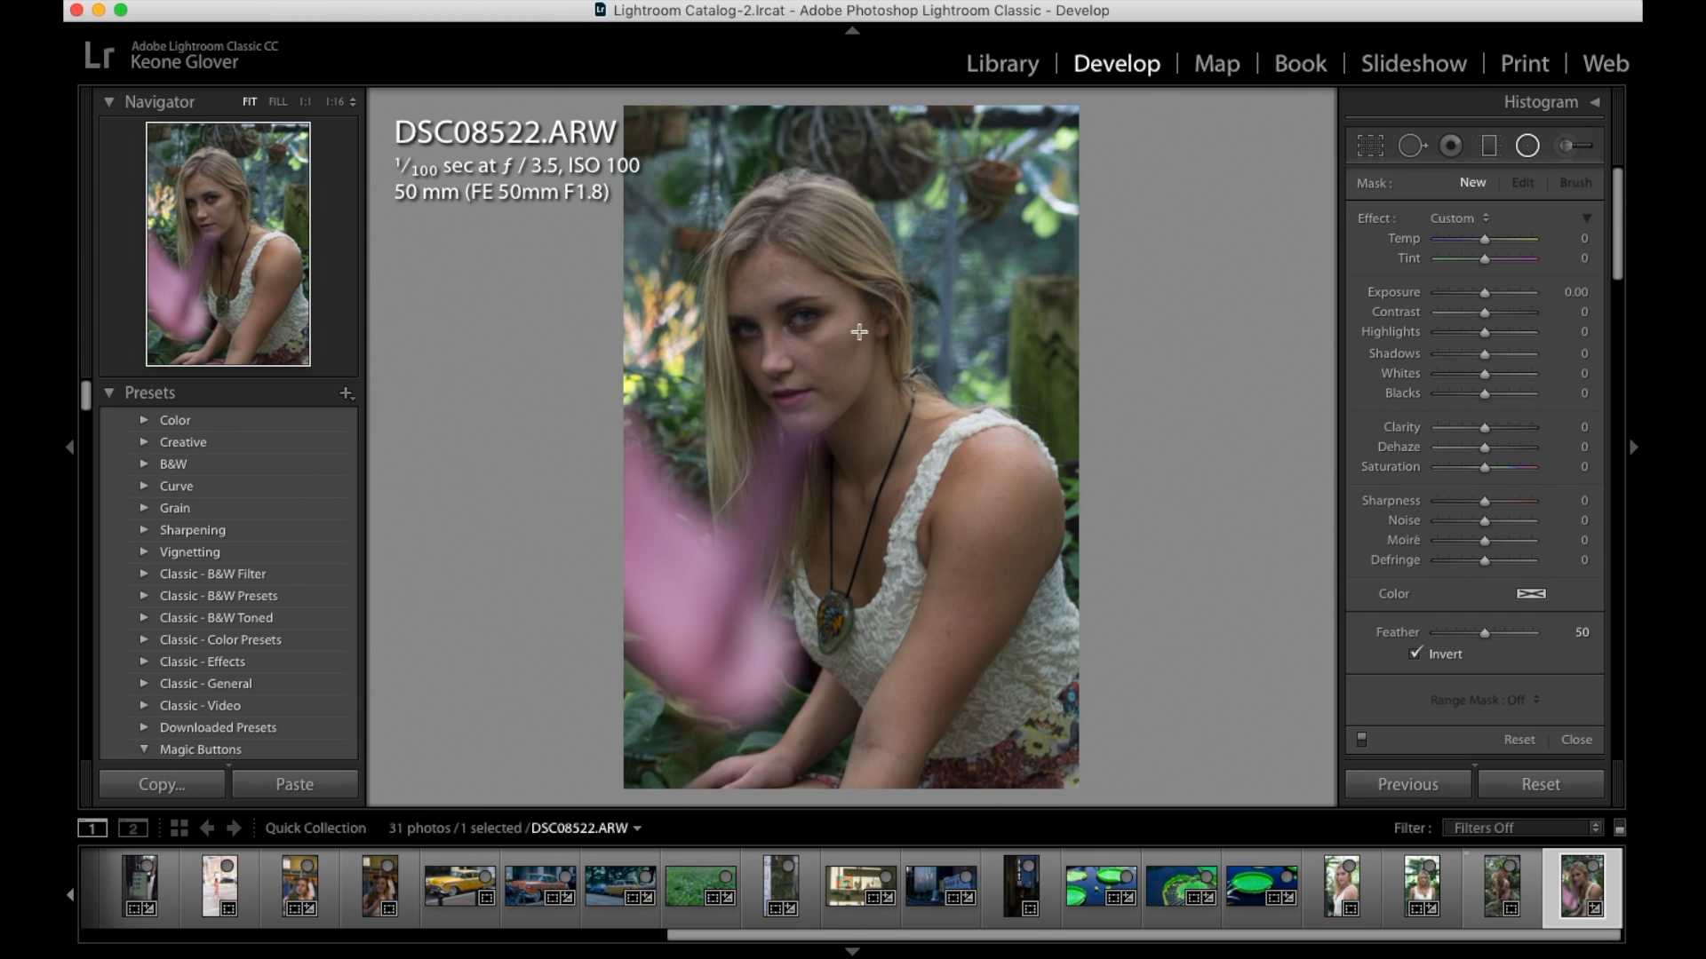
left_click_drag(733, 271, 859, 391)
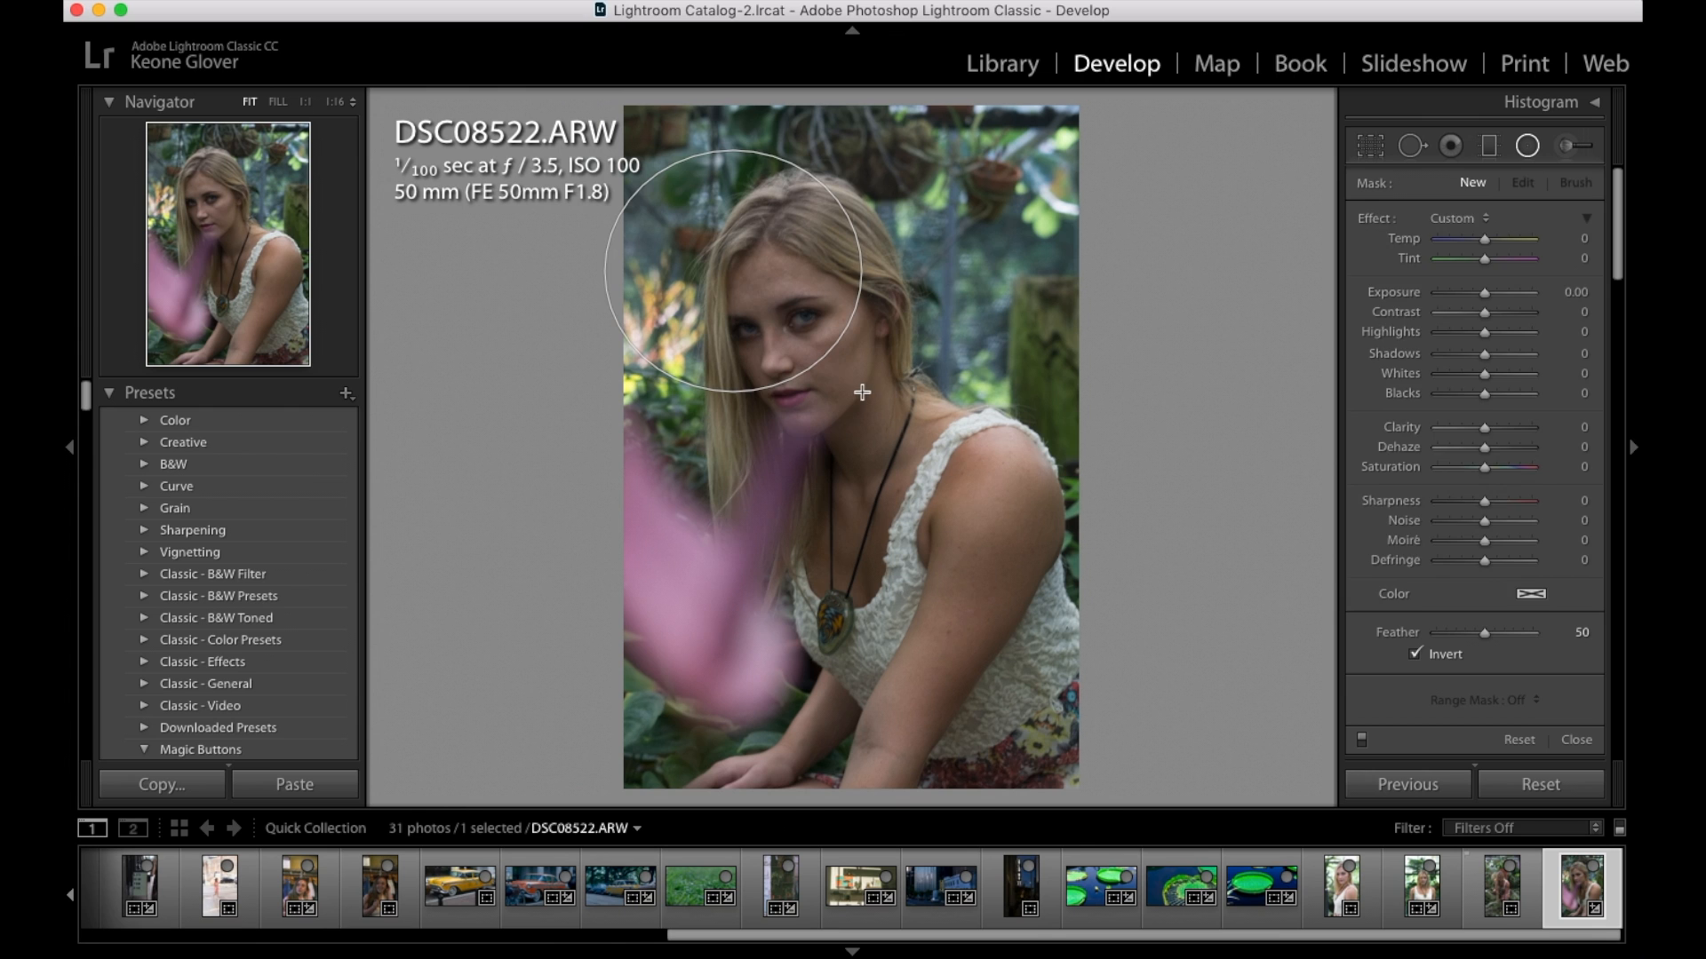
left_click_drag(751, 291, 797, 340)
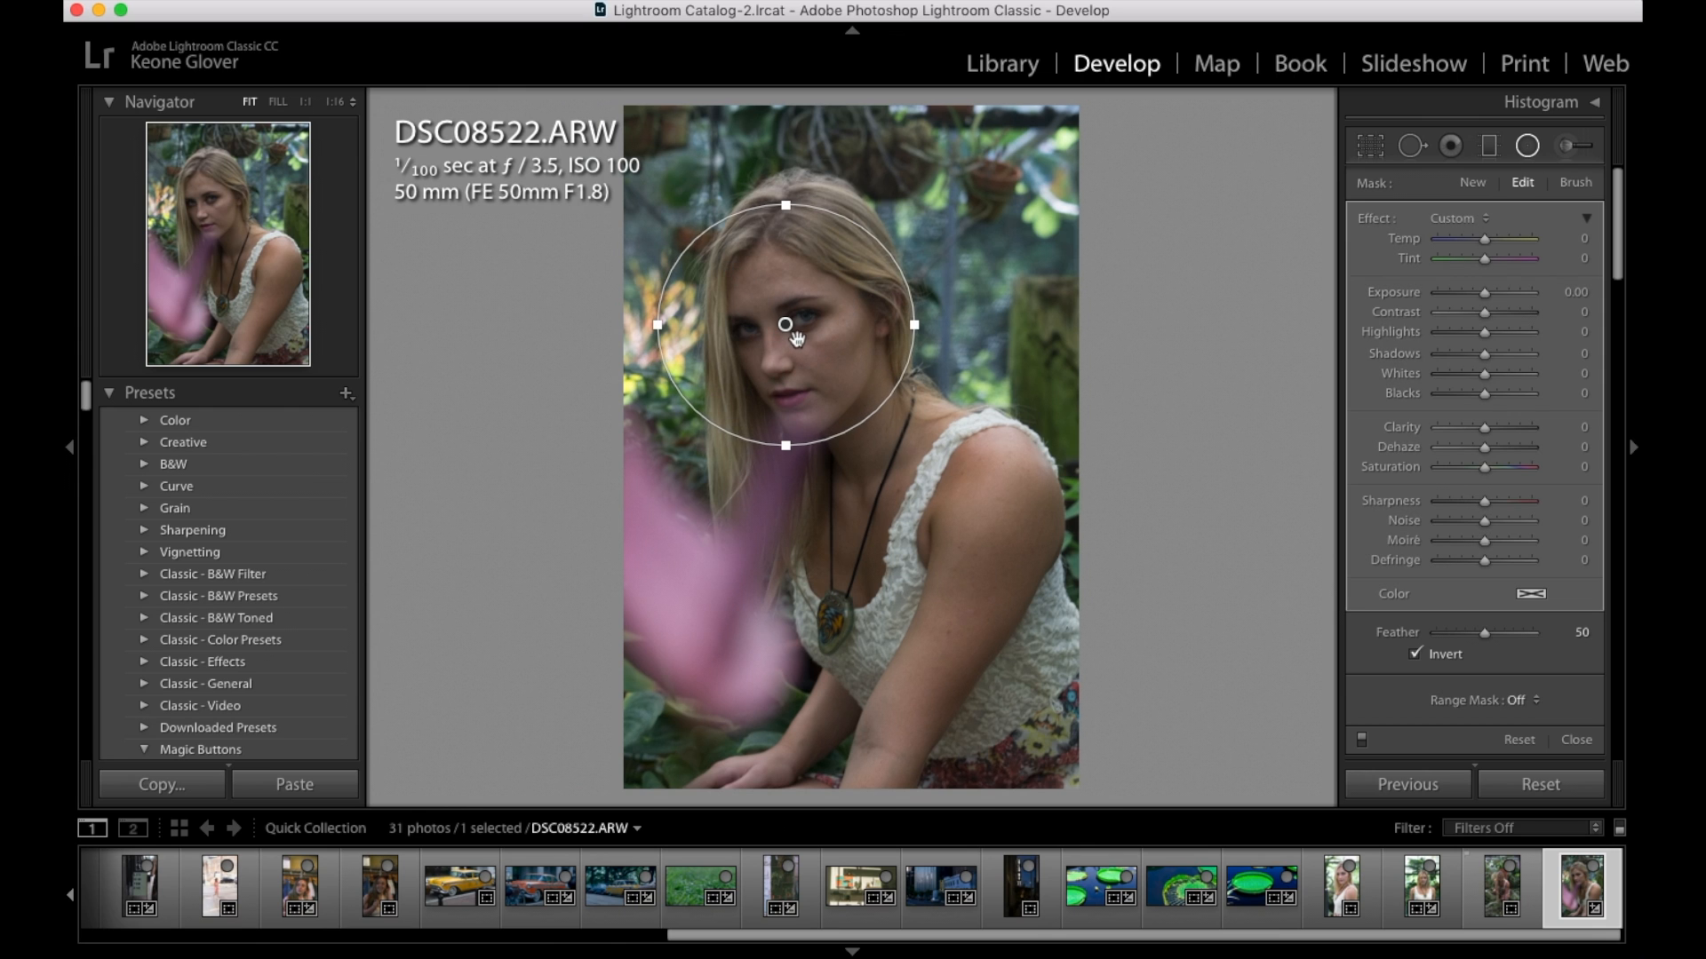
left_click_drag(786, 205, 786, 195)
left_click_drag(763, 323, 773, 322)
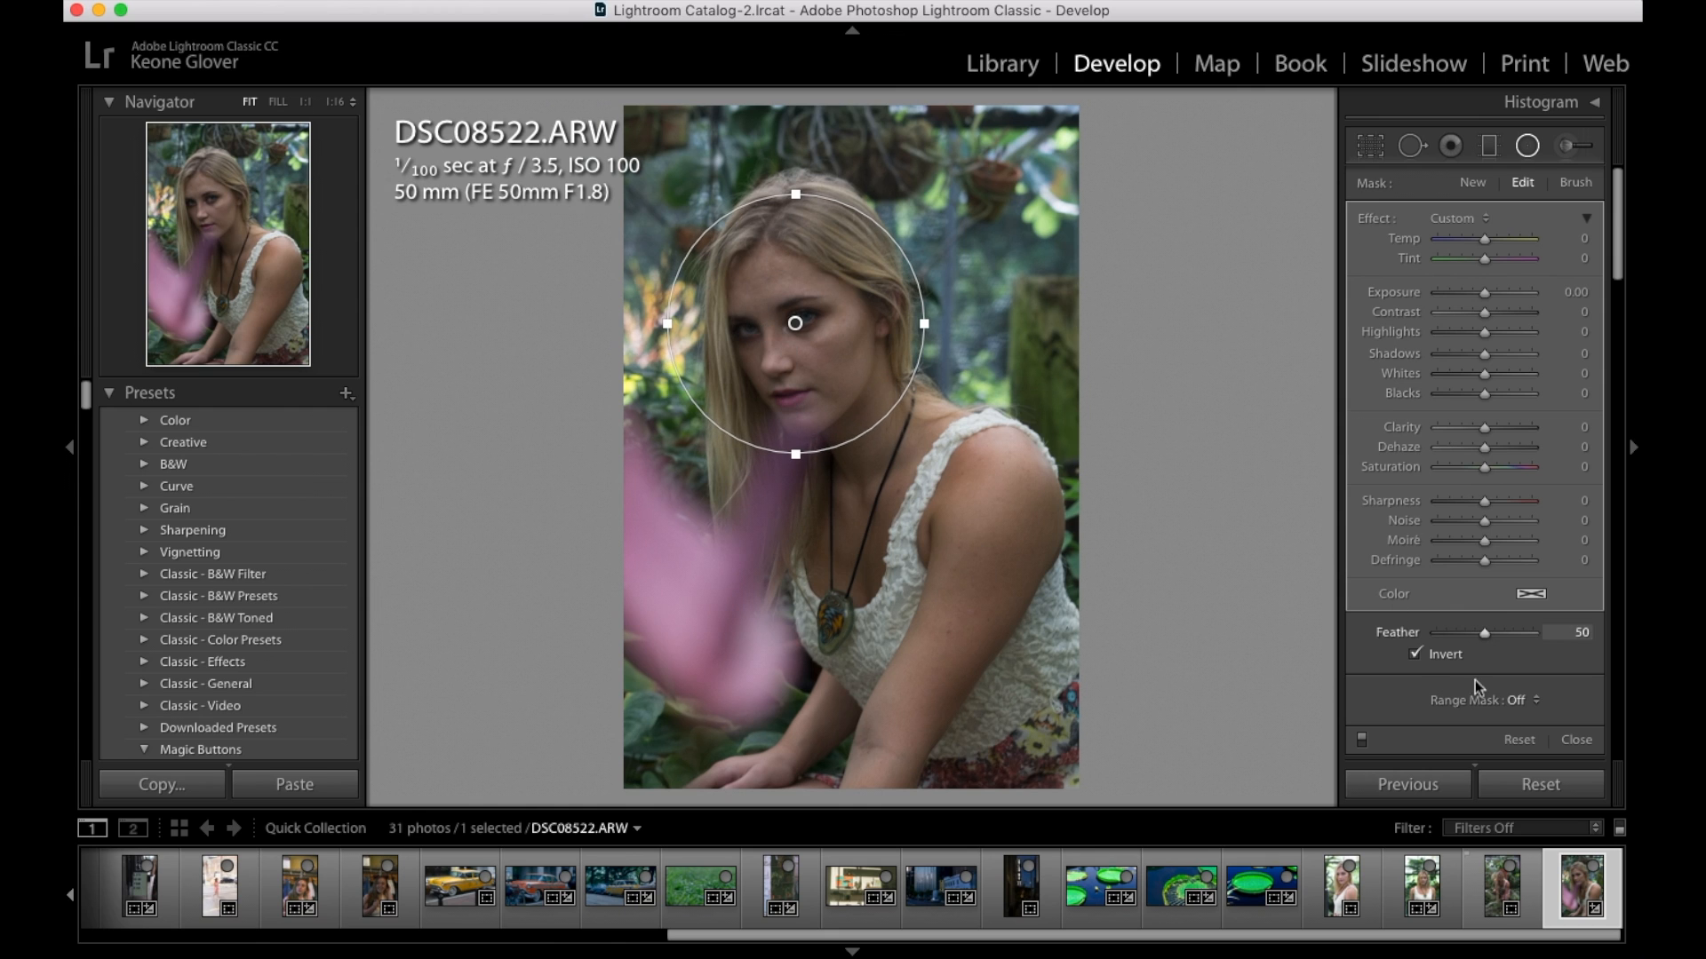
Try an exposure of 0.50 inside the radial filter with Invert on, and delete the filter
left_click(1414, 655)
left_click_drag(1482, 294, 1489, 296)
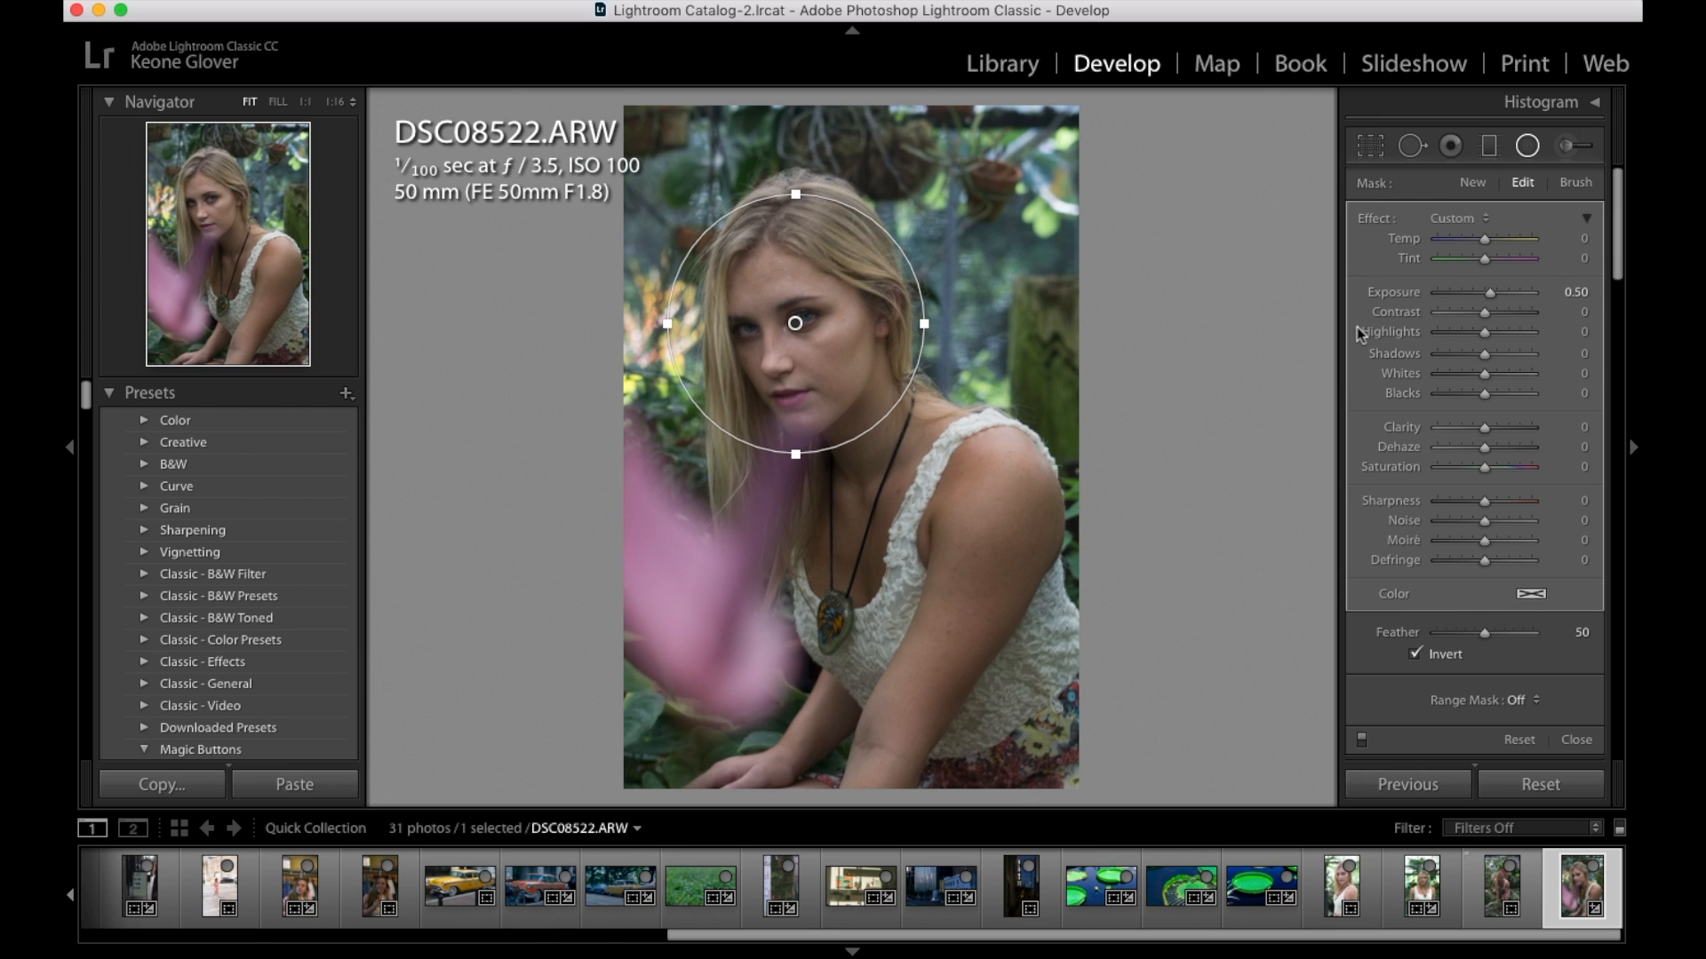
key("Delete")
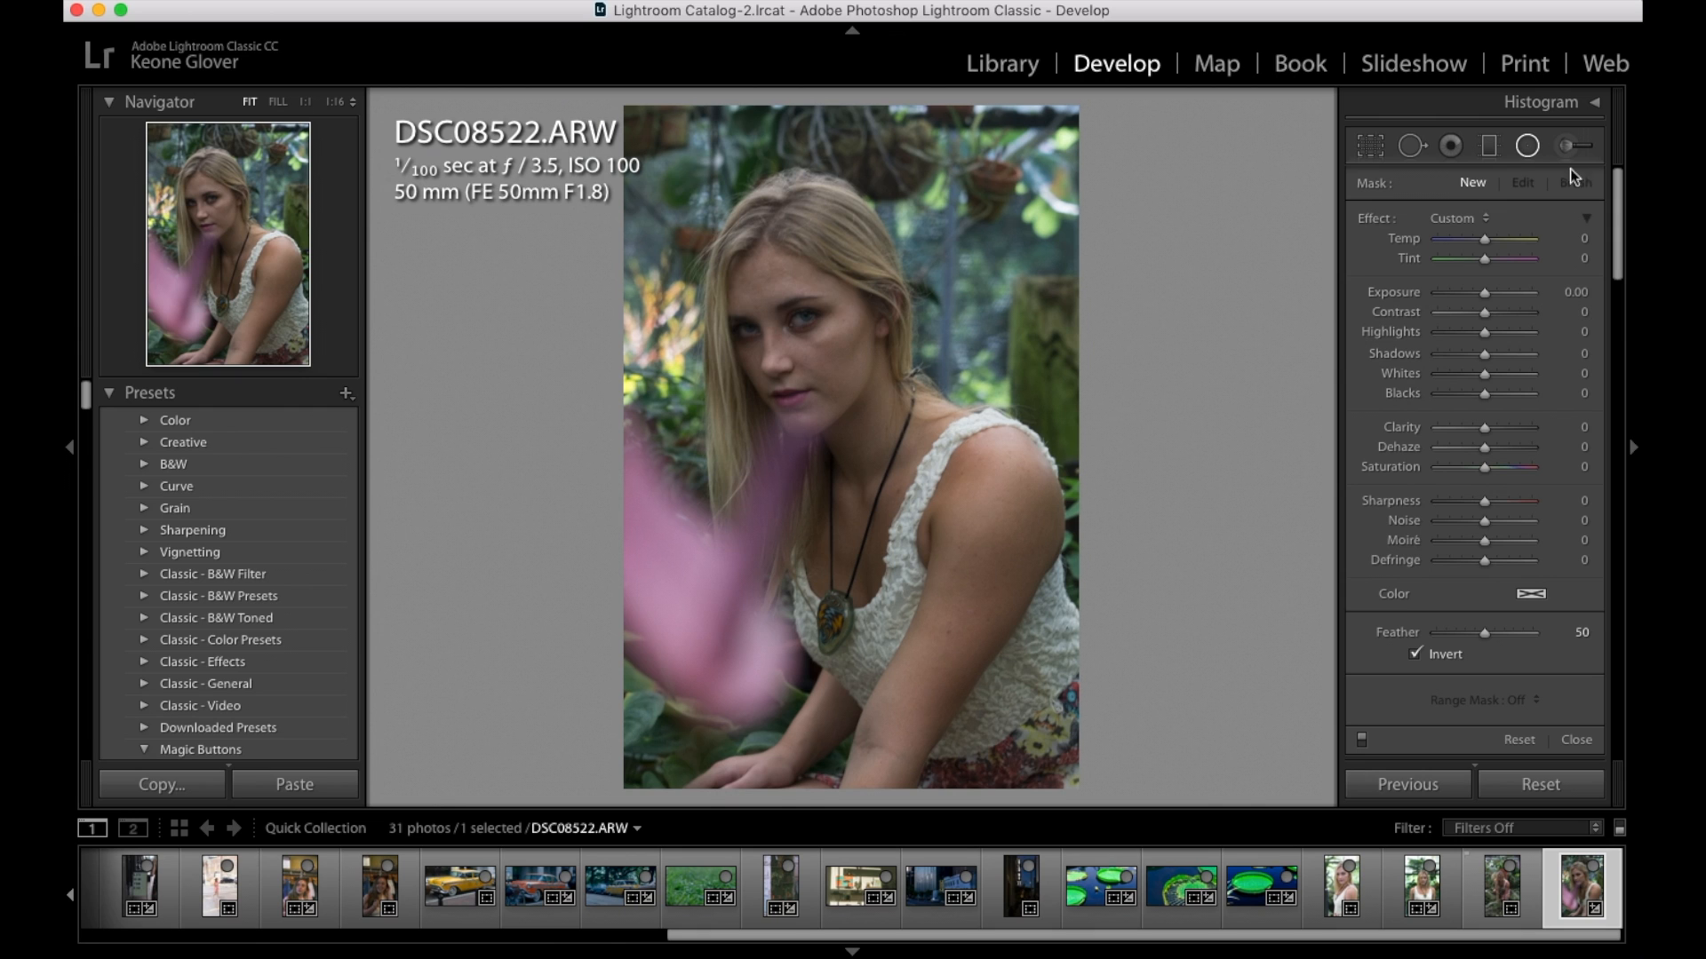
Paint a short Adjustment Brush stroke on the neck at size 7, with feather 95, flow 40 and density 100
key("k")
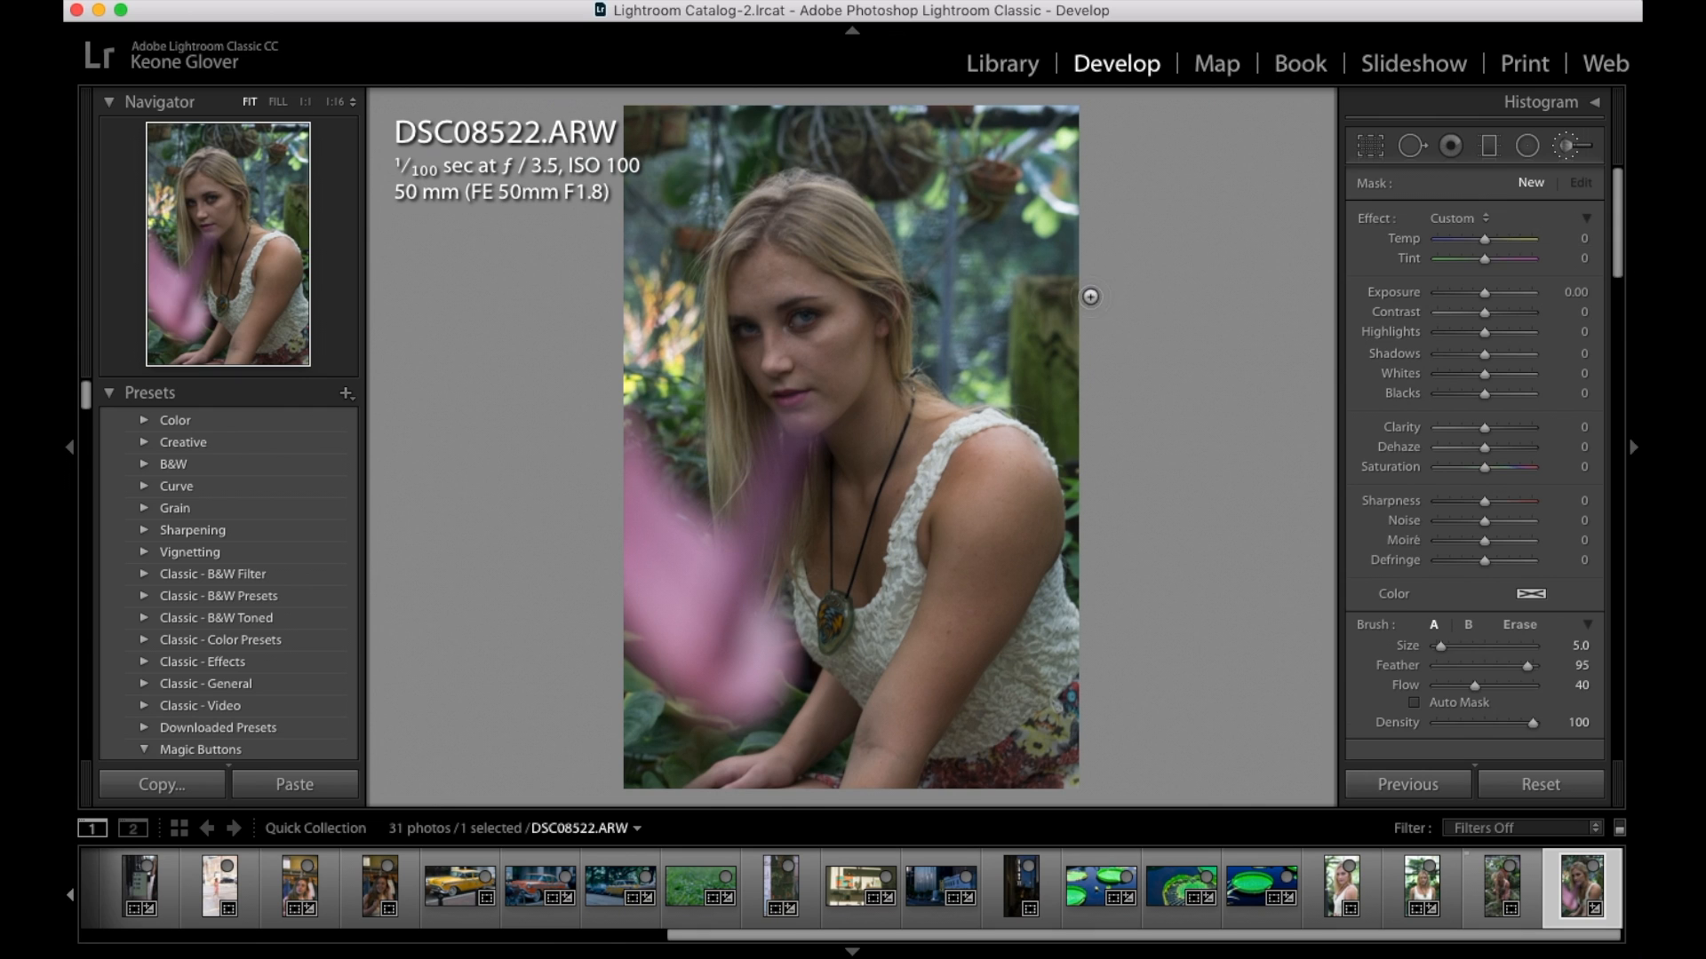
scroll(894, 305, "up", 6)
scroll(800, 442, "down", 5)
key("super+equal")
scroll(838, 479, "up", 5)
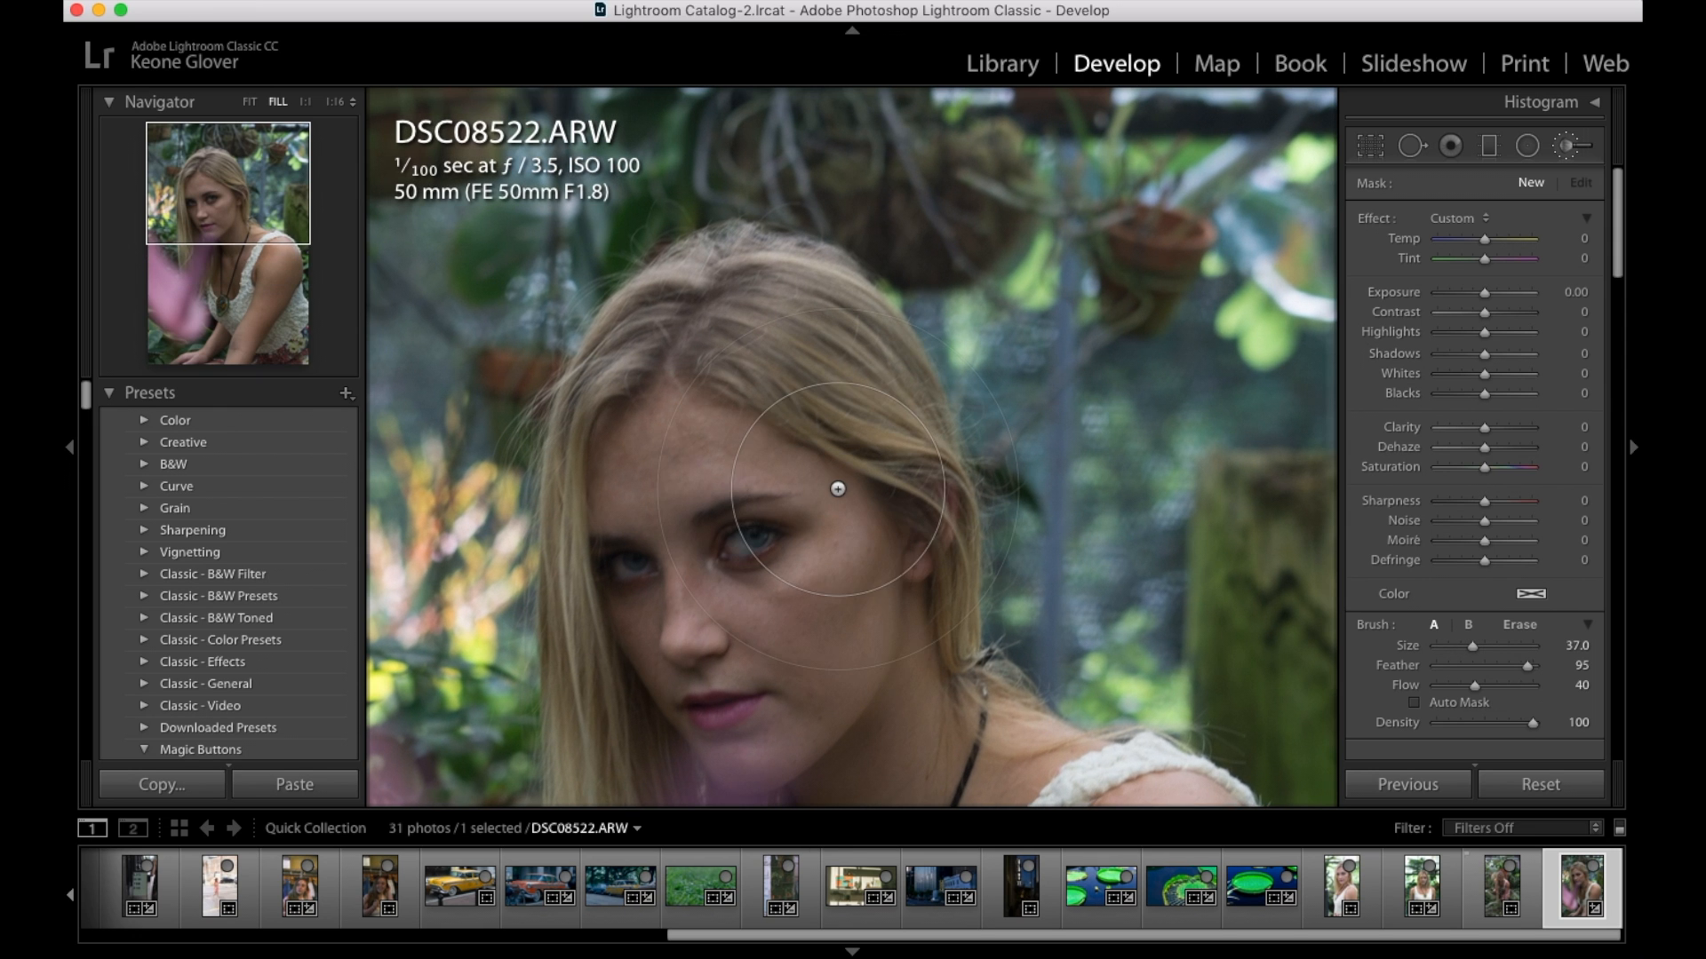
scroll(835, 497, "down", 3)
key("super+minus")
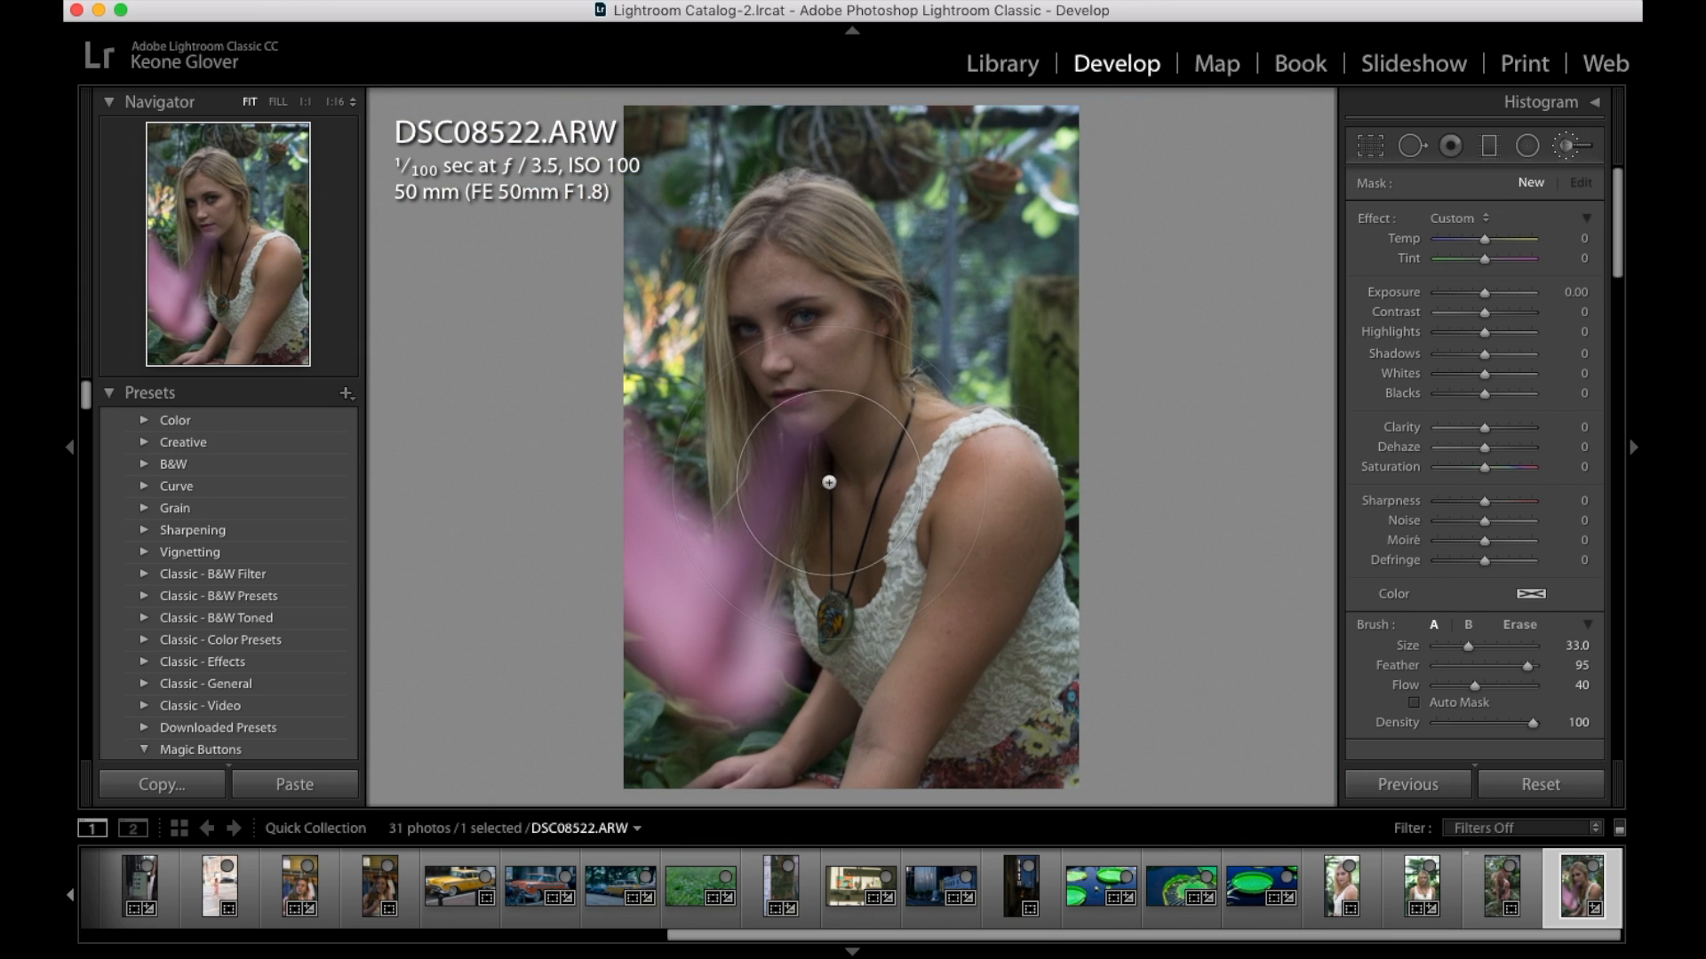
scroll(828, 492, "down", 5)
mouse_move(827, 457)
left_mouse_down()
mouse_move(819, 503)
mouse_move(840, 461)
mouse_move(847, 490)
mouse_move(831, 462)
left_mouse_up()
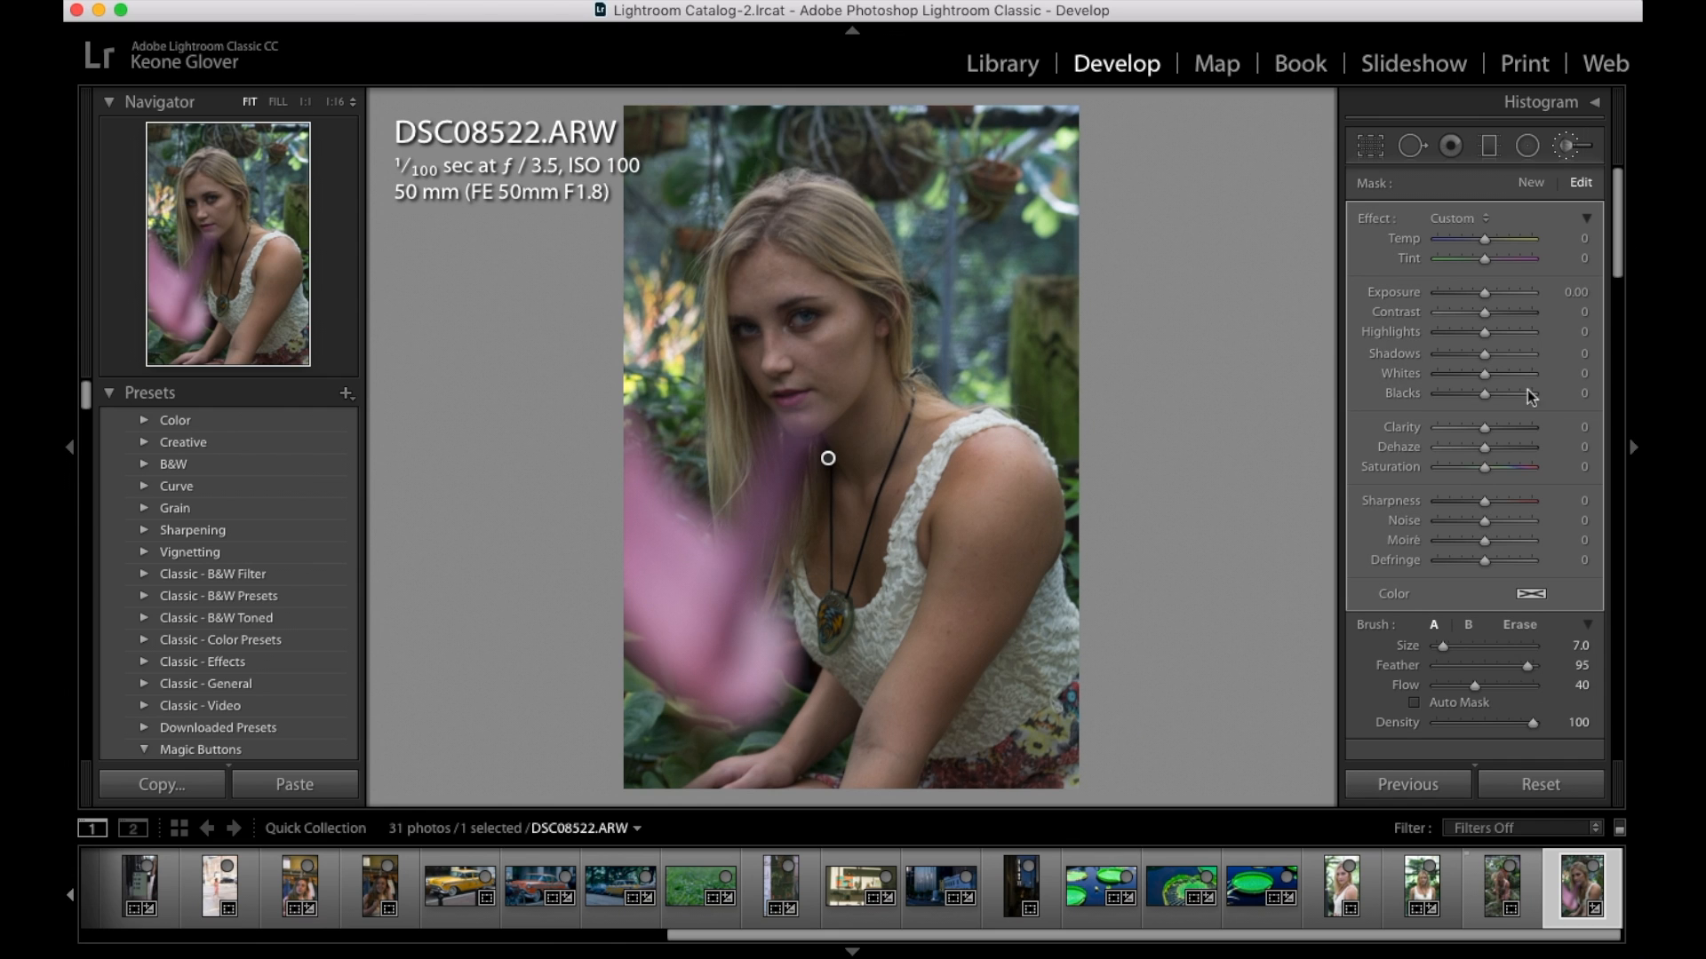
Try an exposure of 3.35 on the neck's brush stroke, reset the exposure, and close the Adjustment Brush
left_click_drag(1489, 297, 1523, 293)
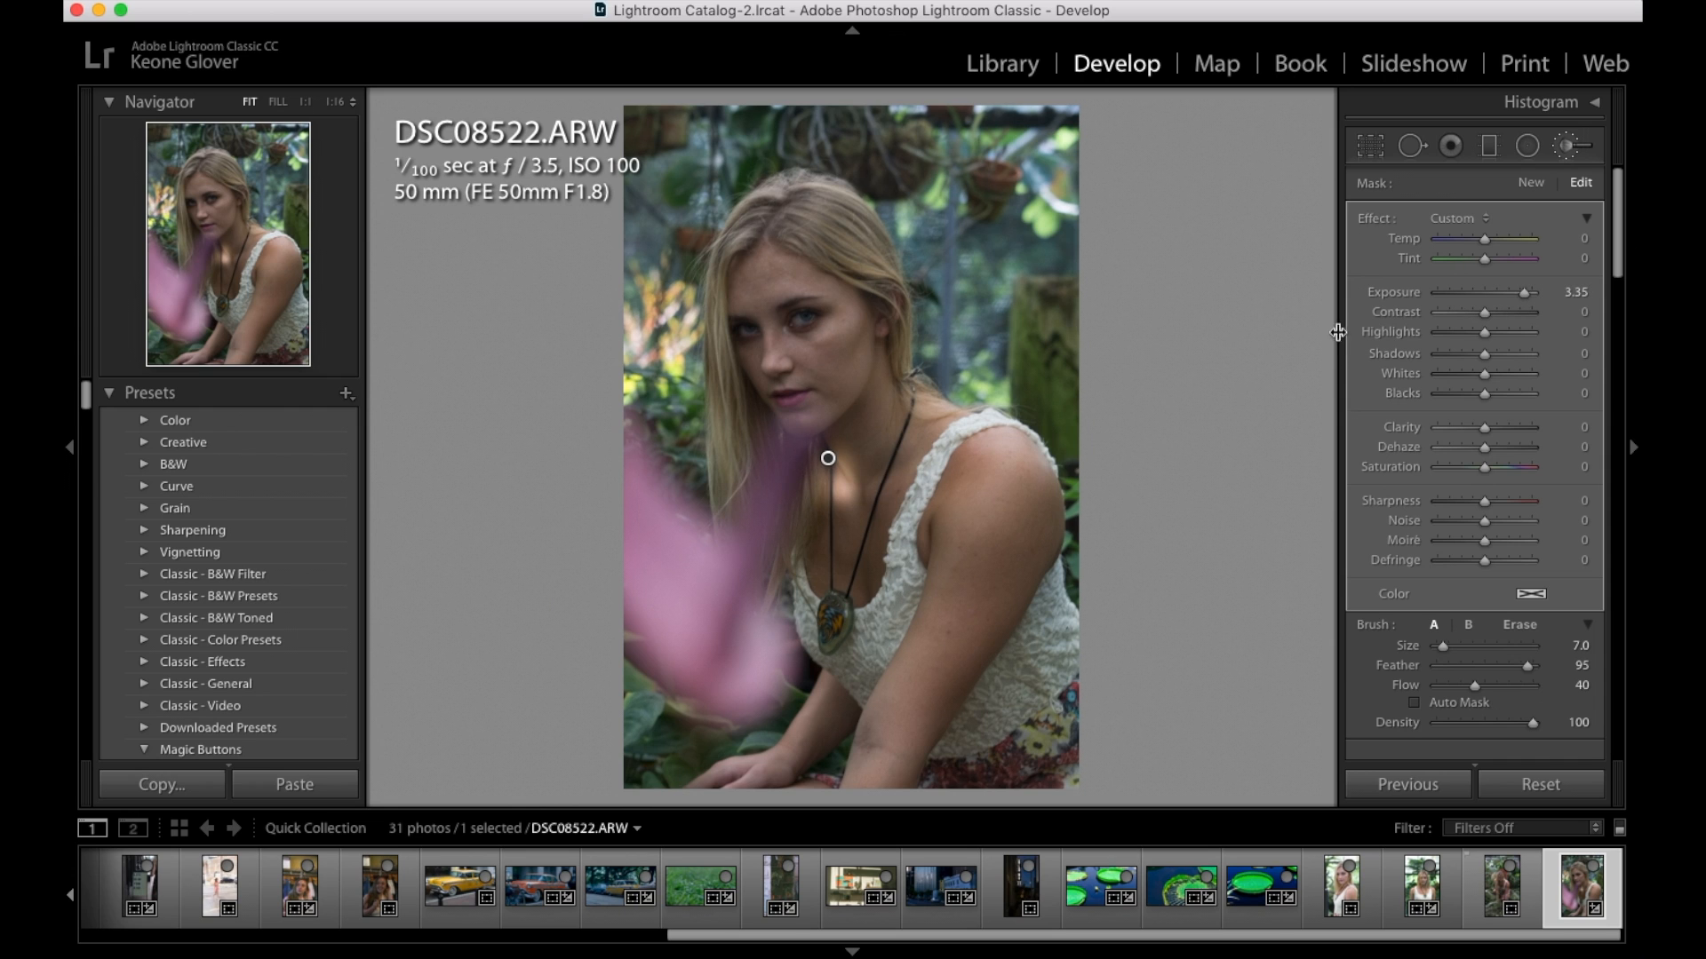
double_click(1392, 290)
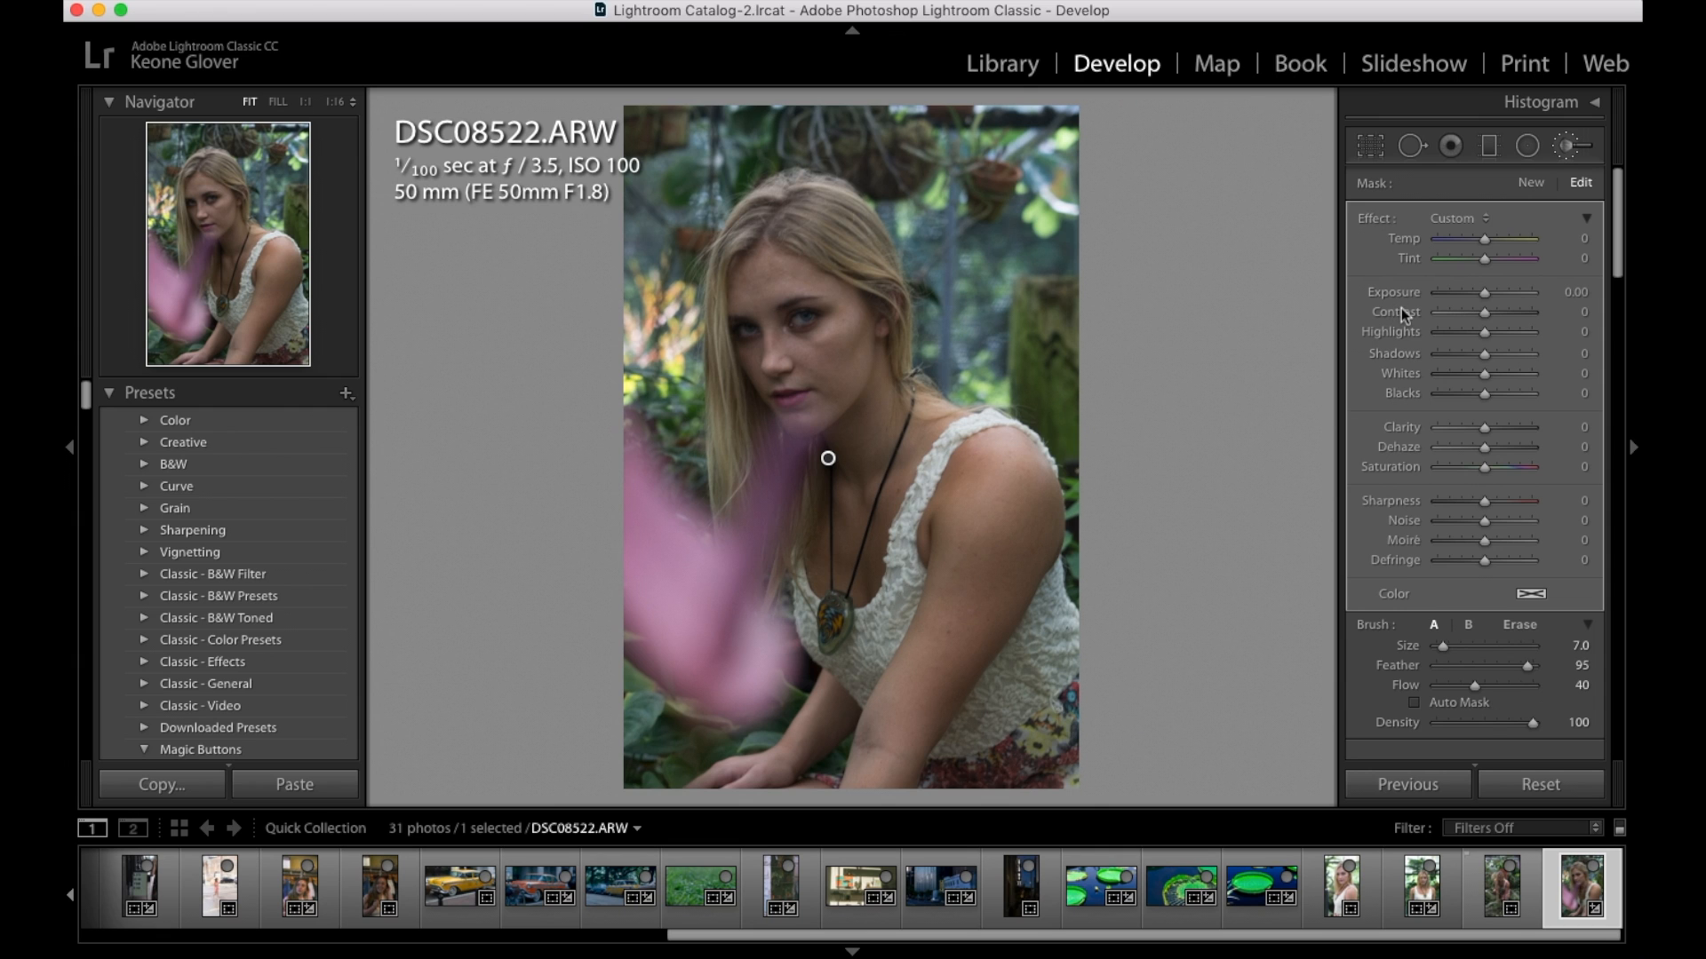
key("k")
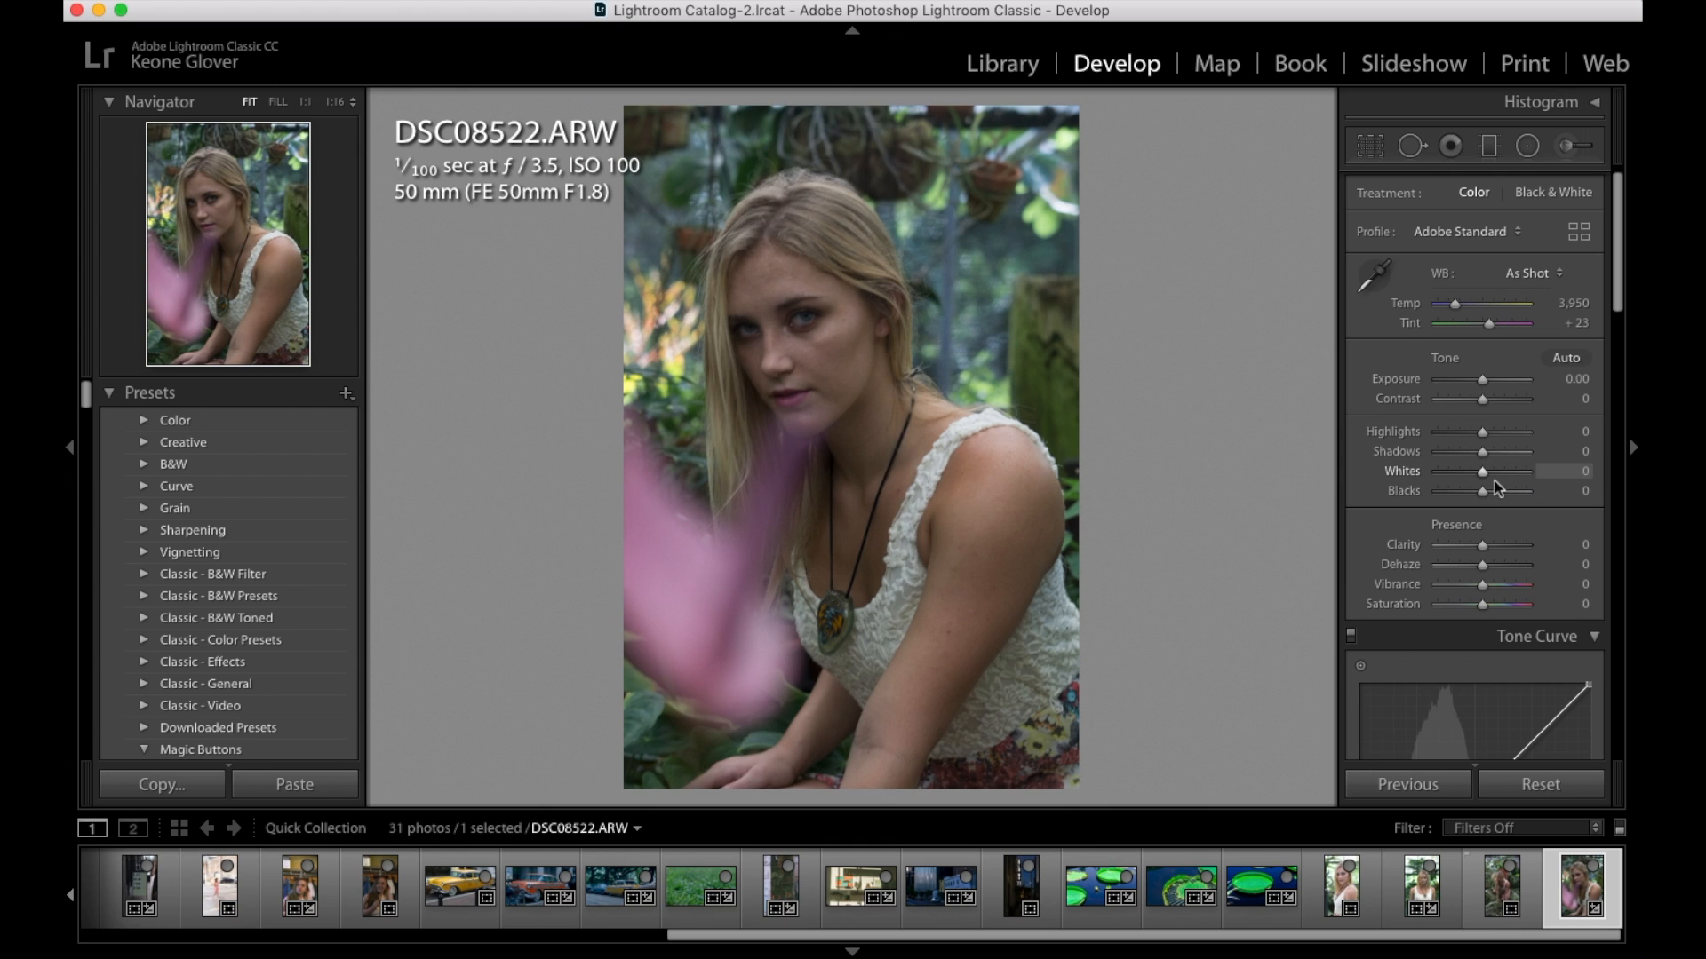
Set the portrait's Whites to +43, Blacks to −25, Shadows to +81 and Highlights to +18
left_click_drag(1485, 476, 1480, 472)
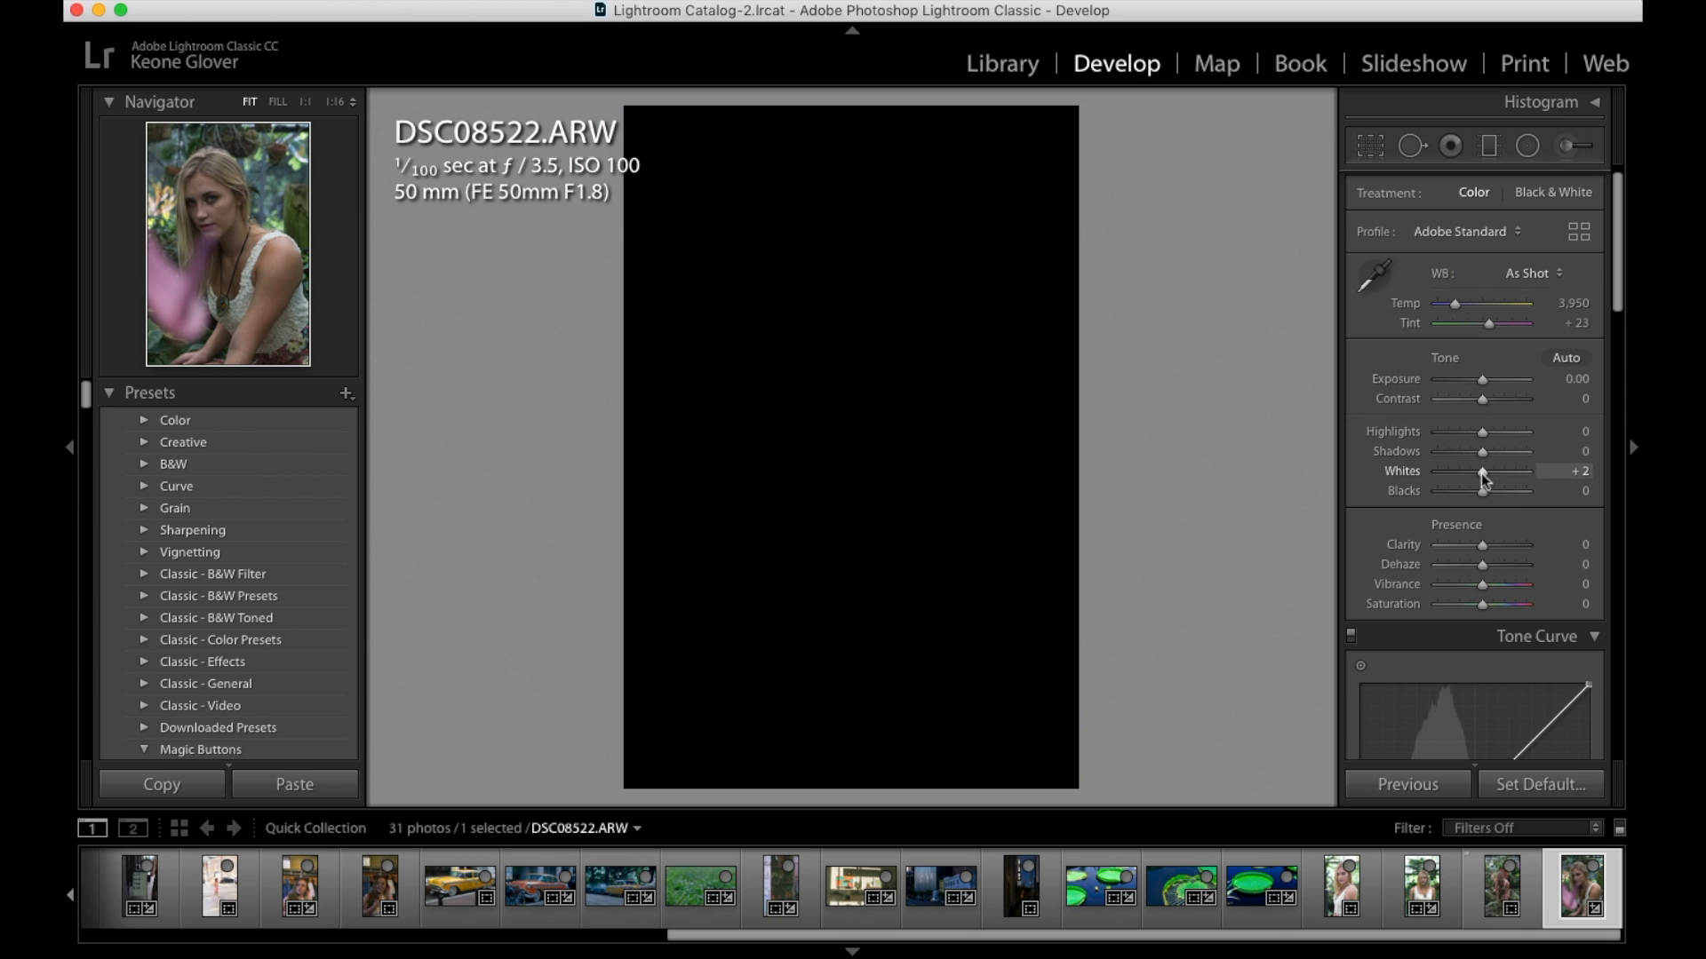
left_click_drag(1480, 473, 1497, 476)
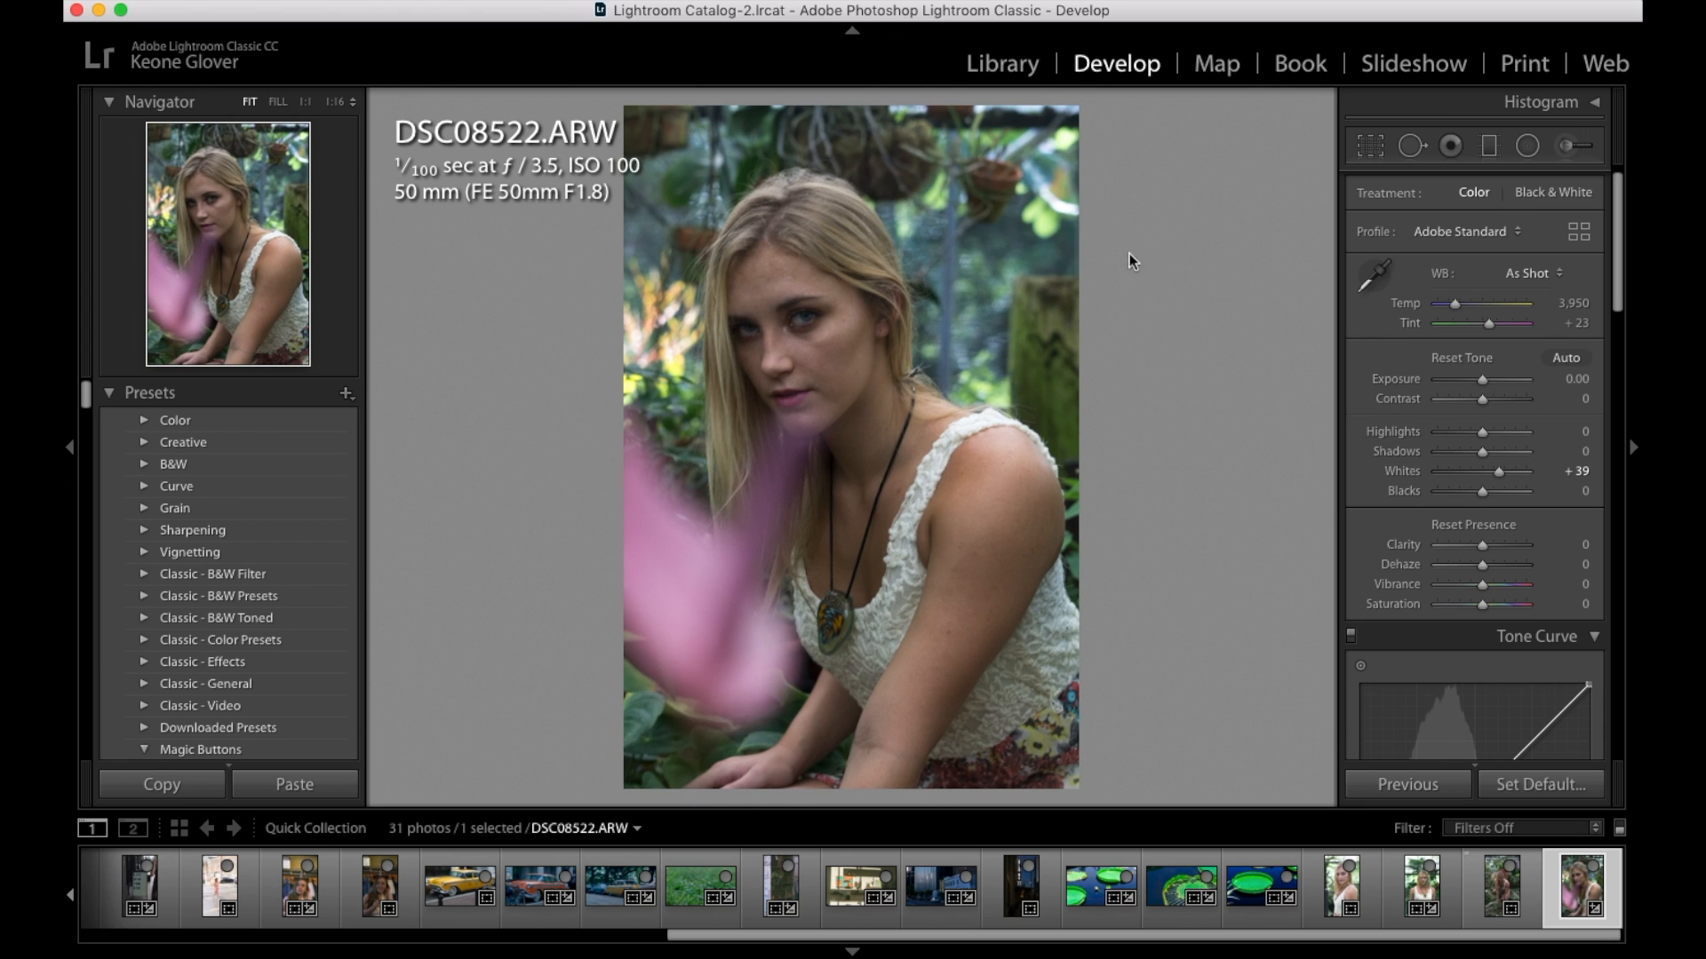
left_click_drag(1504, 474, 1506, 477)
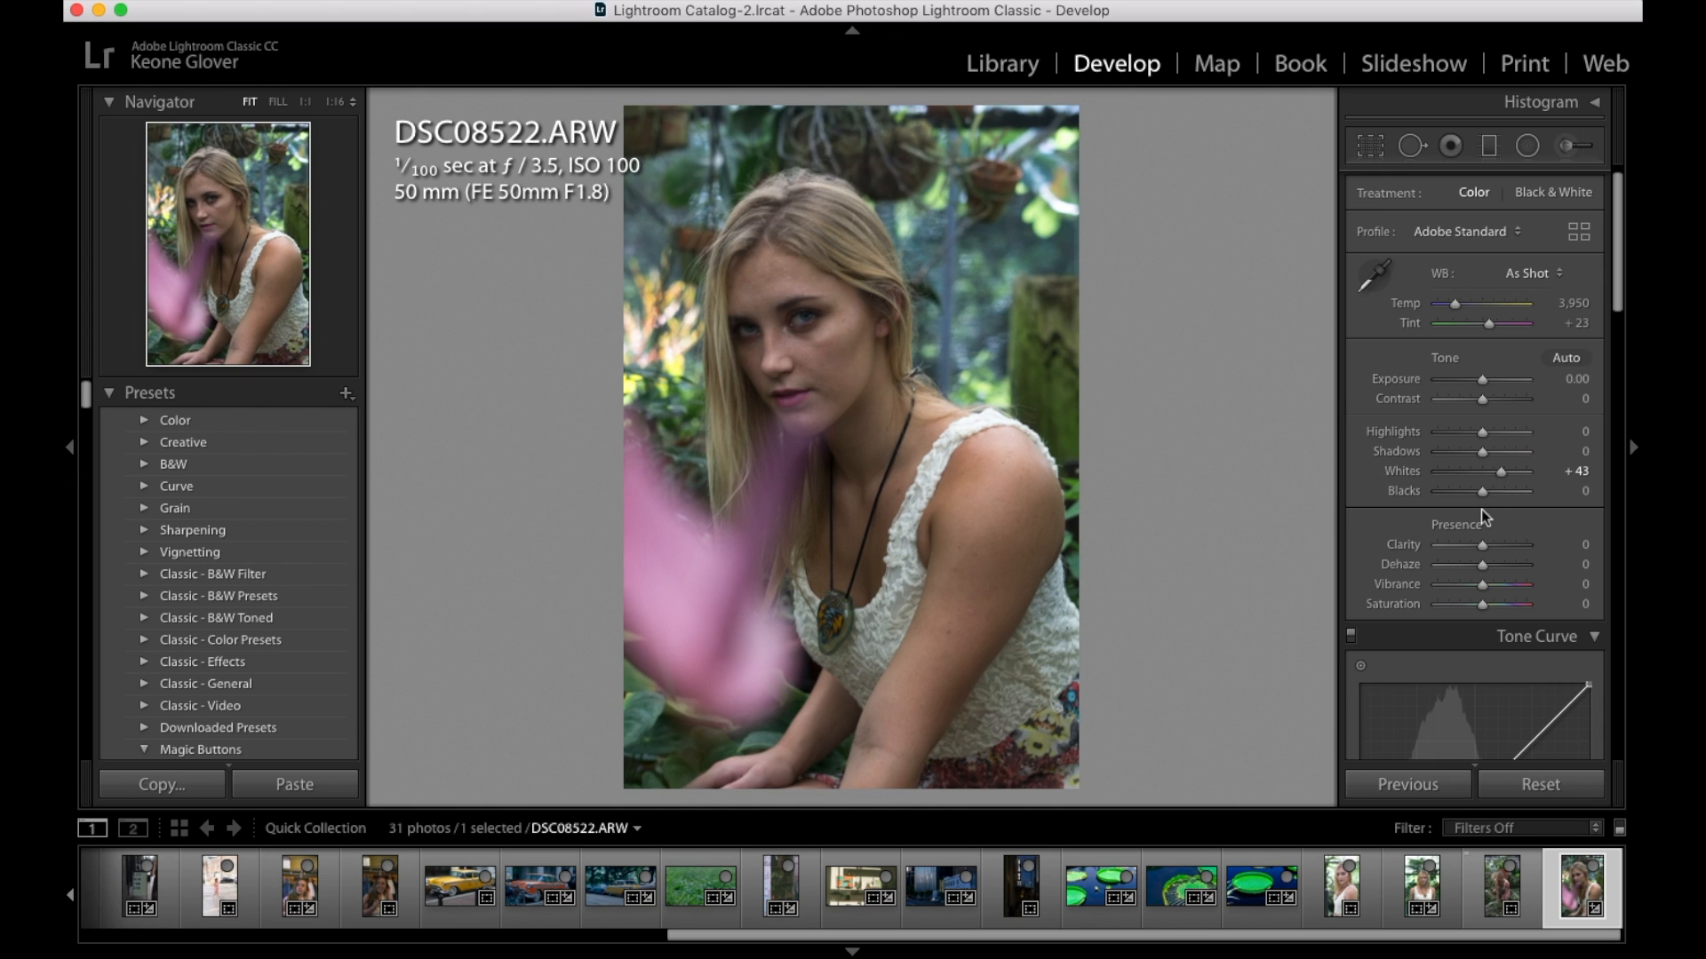
key("alt")
left_click_drag(1485, 494, 1474, 495)
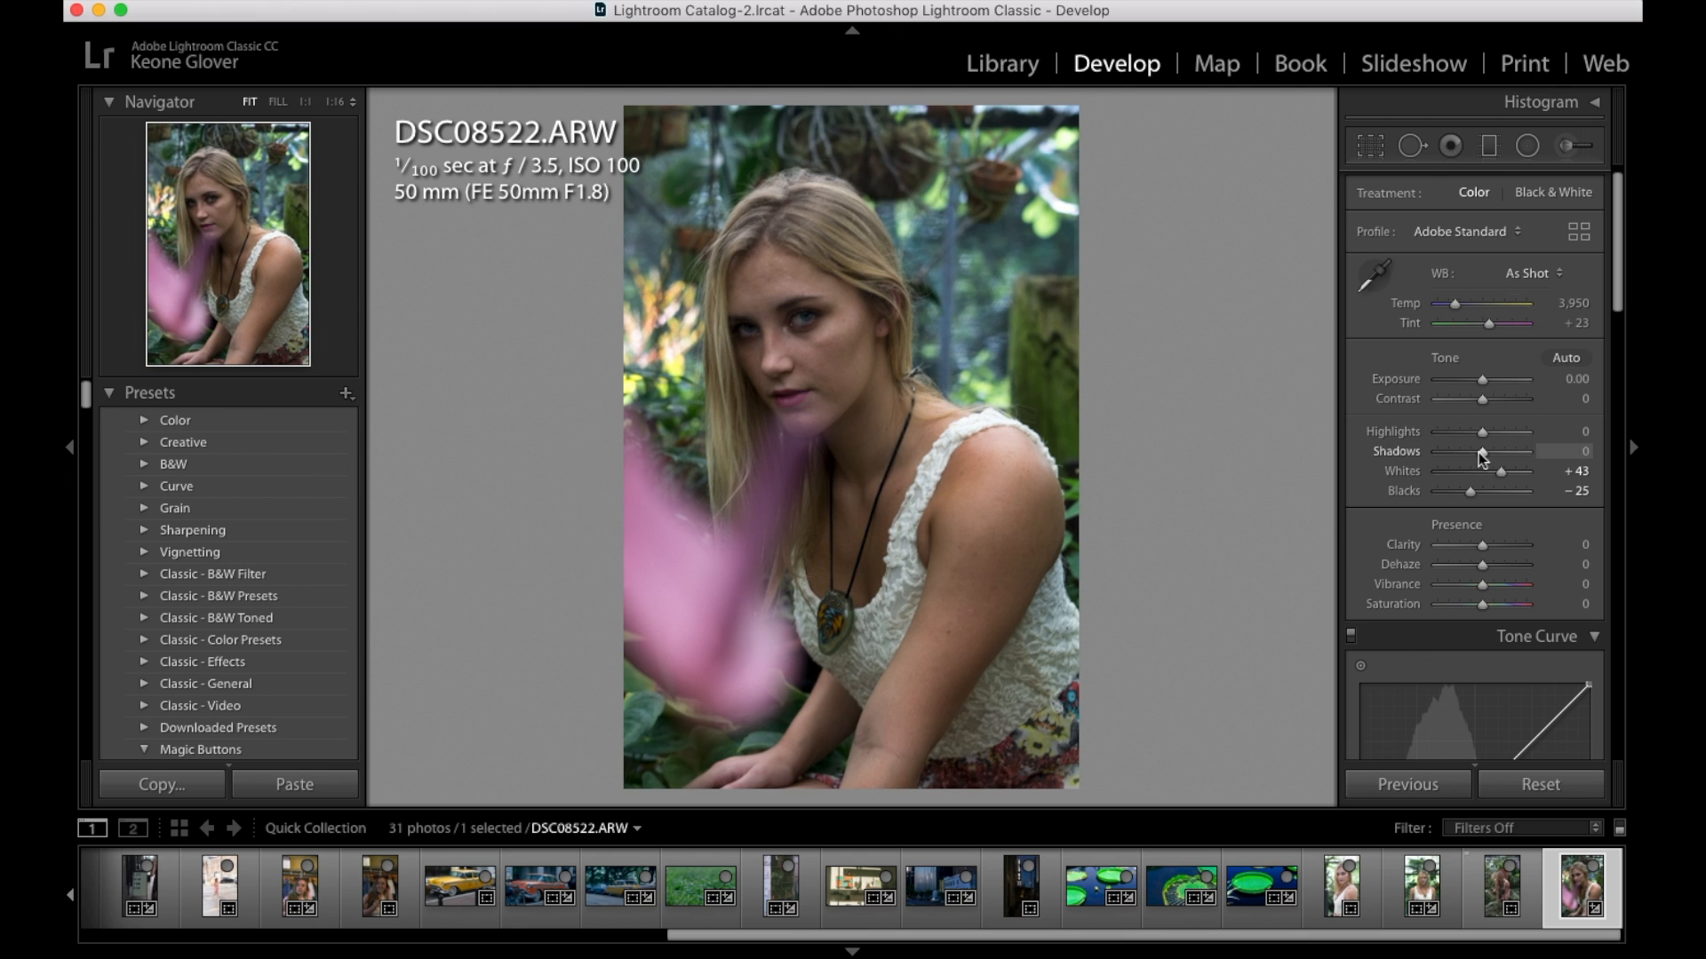
mouse_move(1478, 451)
left_mouse_down()
mouse_move(1494, 449)
mouse_move(1434, 444)
mouse_move(1515, 439)
mouse_move(1469, 449)
mouse_move(1527, 454)
mouse_move(1416, 434)
mouse_move(1489, 434)
left_mouse_up()
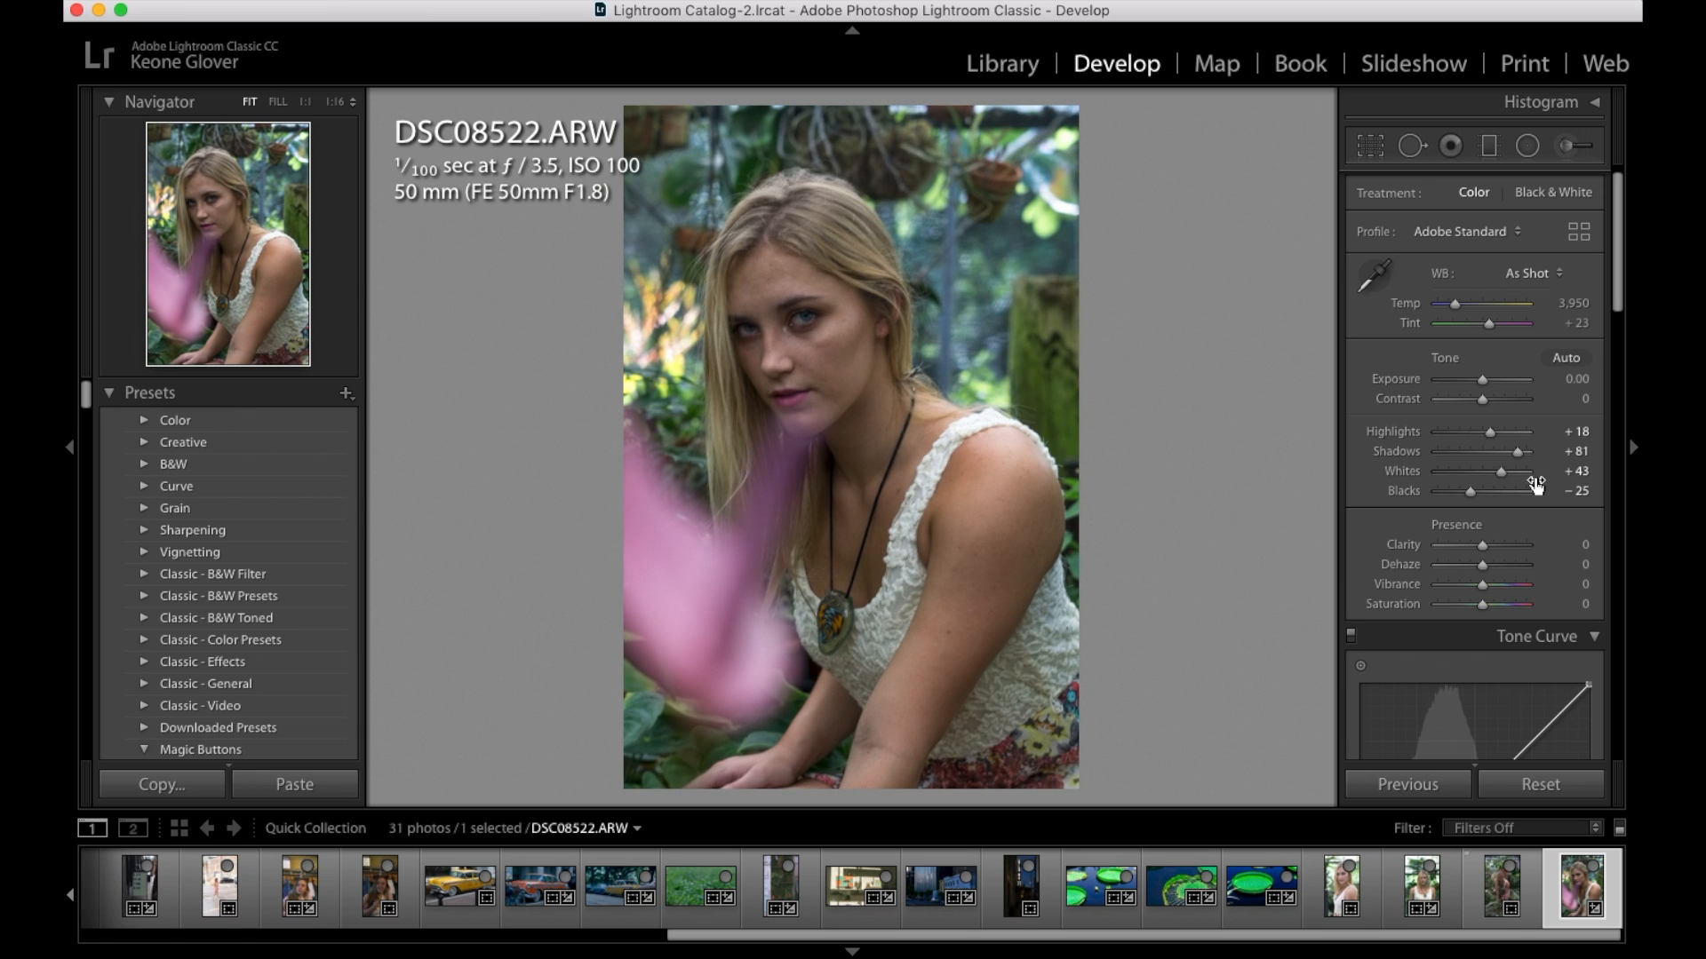
Try Clarity at +100 and Saturation at +100 on the portrait, undoing each change
scroll(1522, 483, "down", 2)
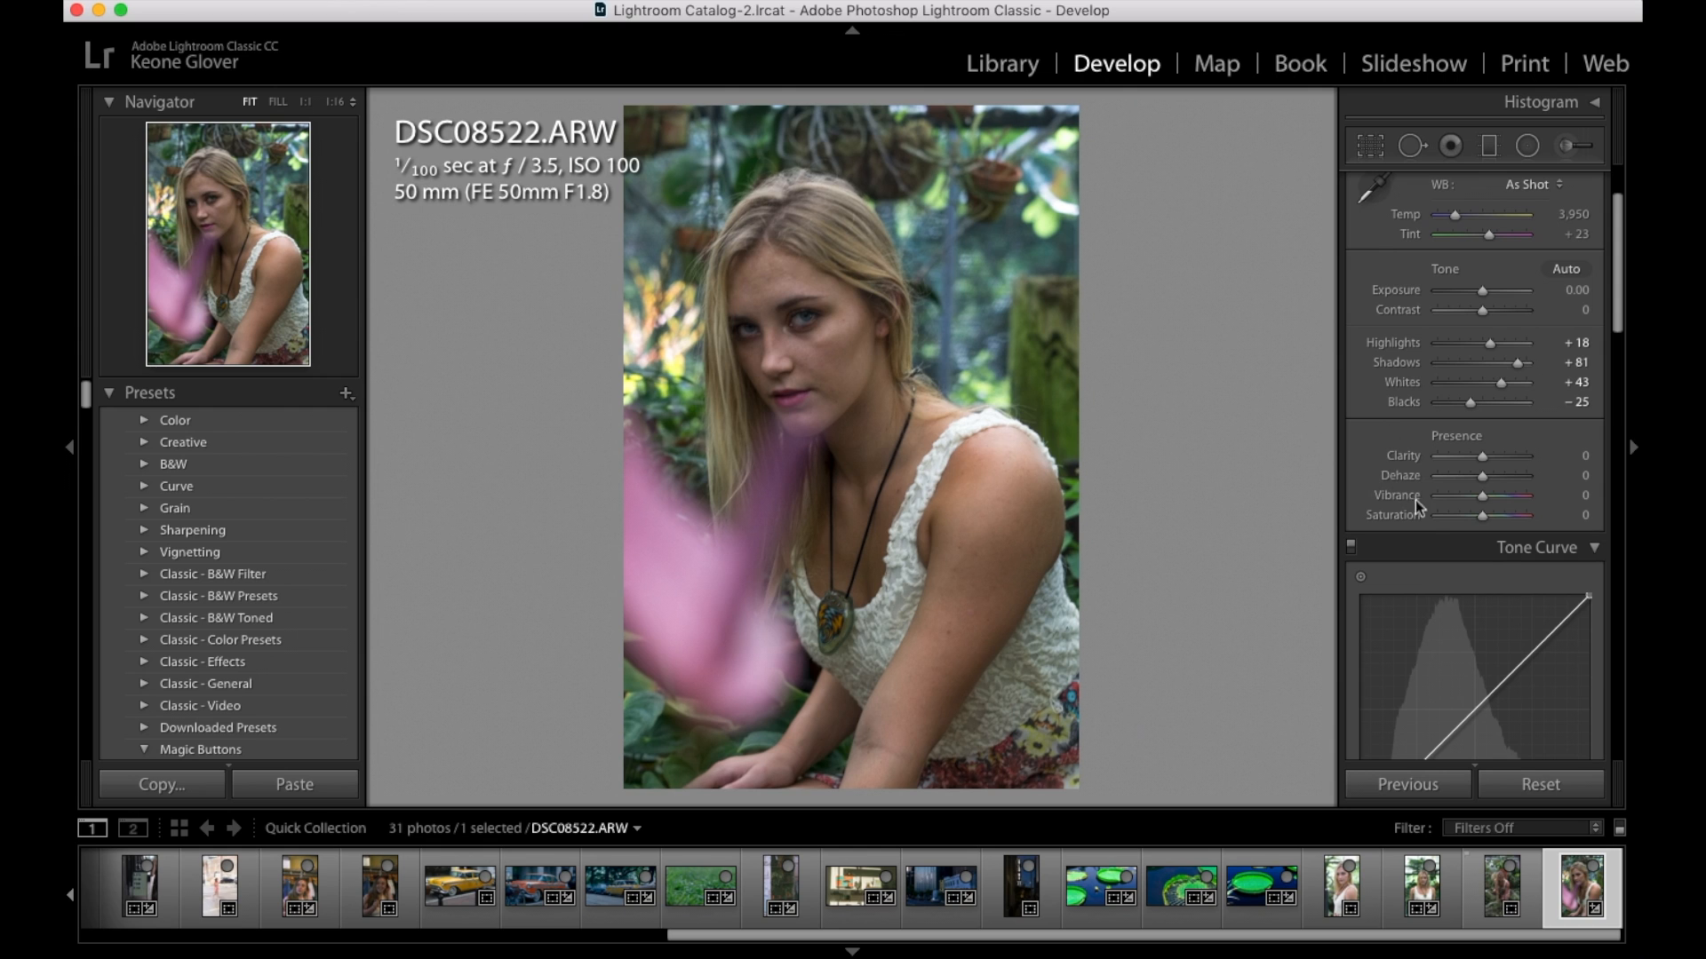
left_click_drag(1474, 456, 1626, 452)
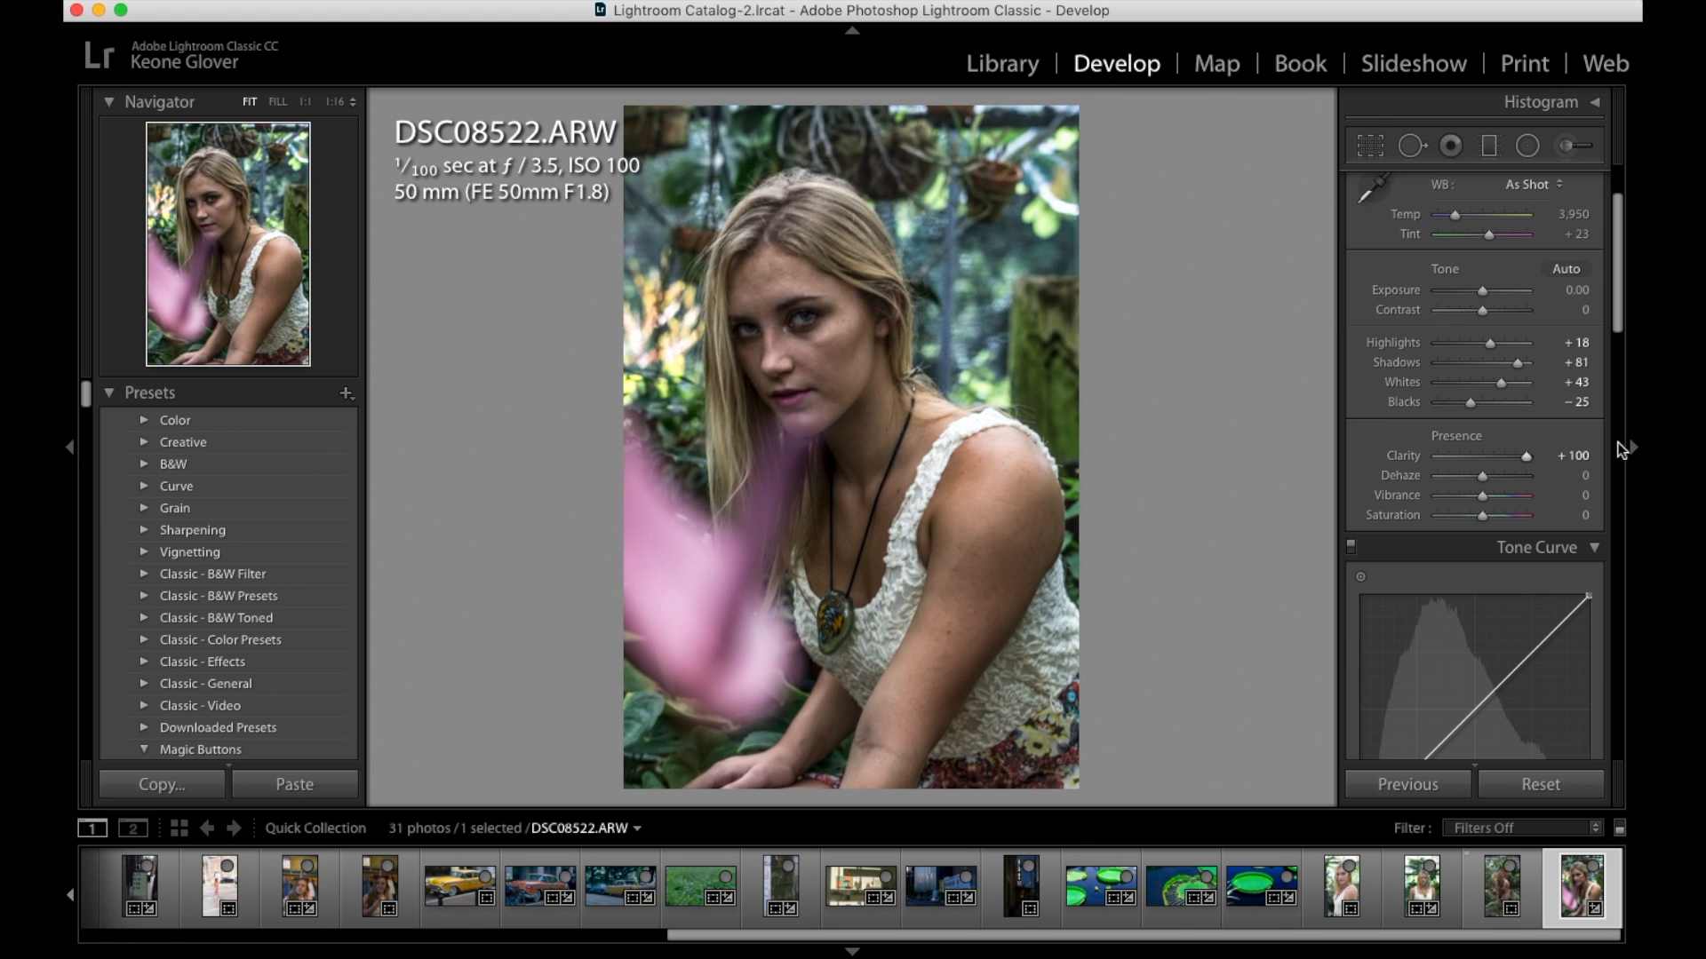
key("super+z")
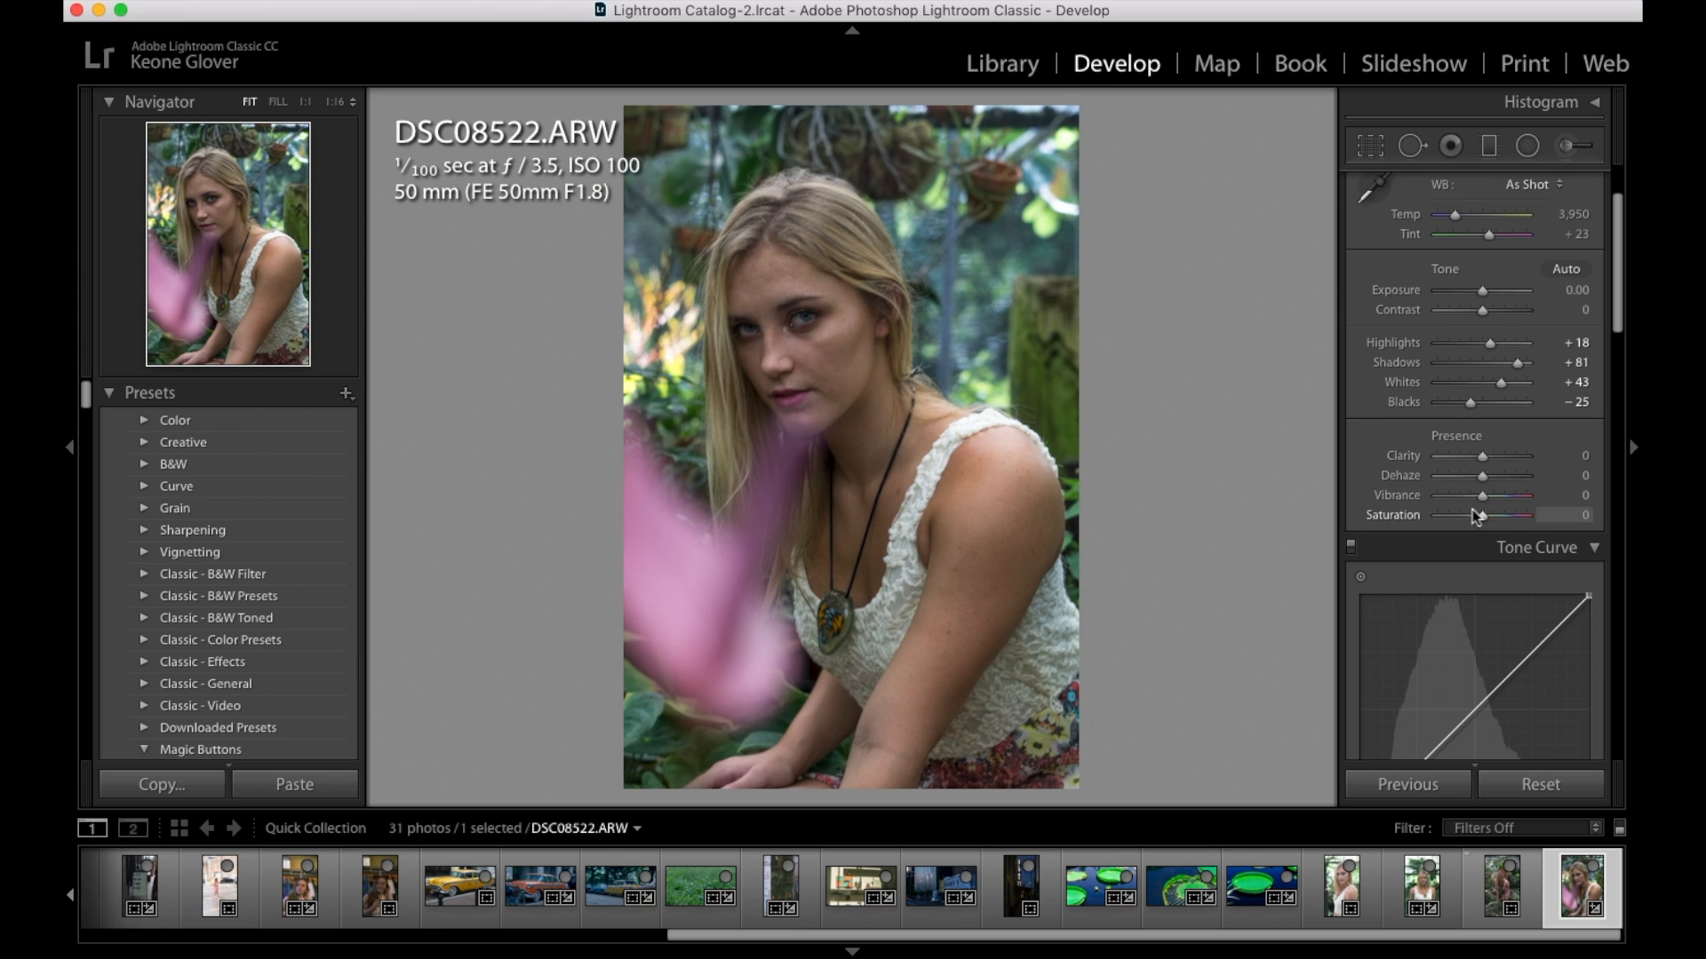
left_click_drag(1479, 515, 1544, 519)
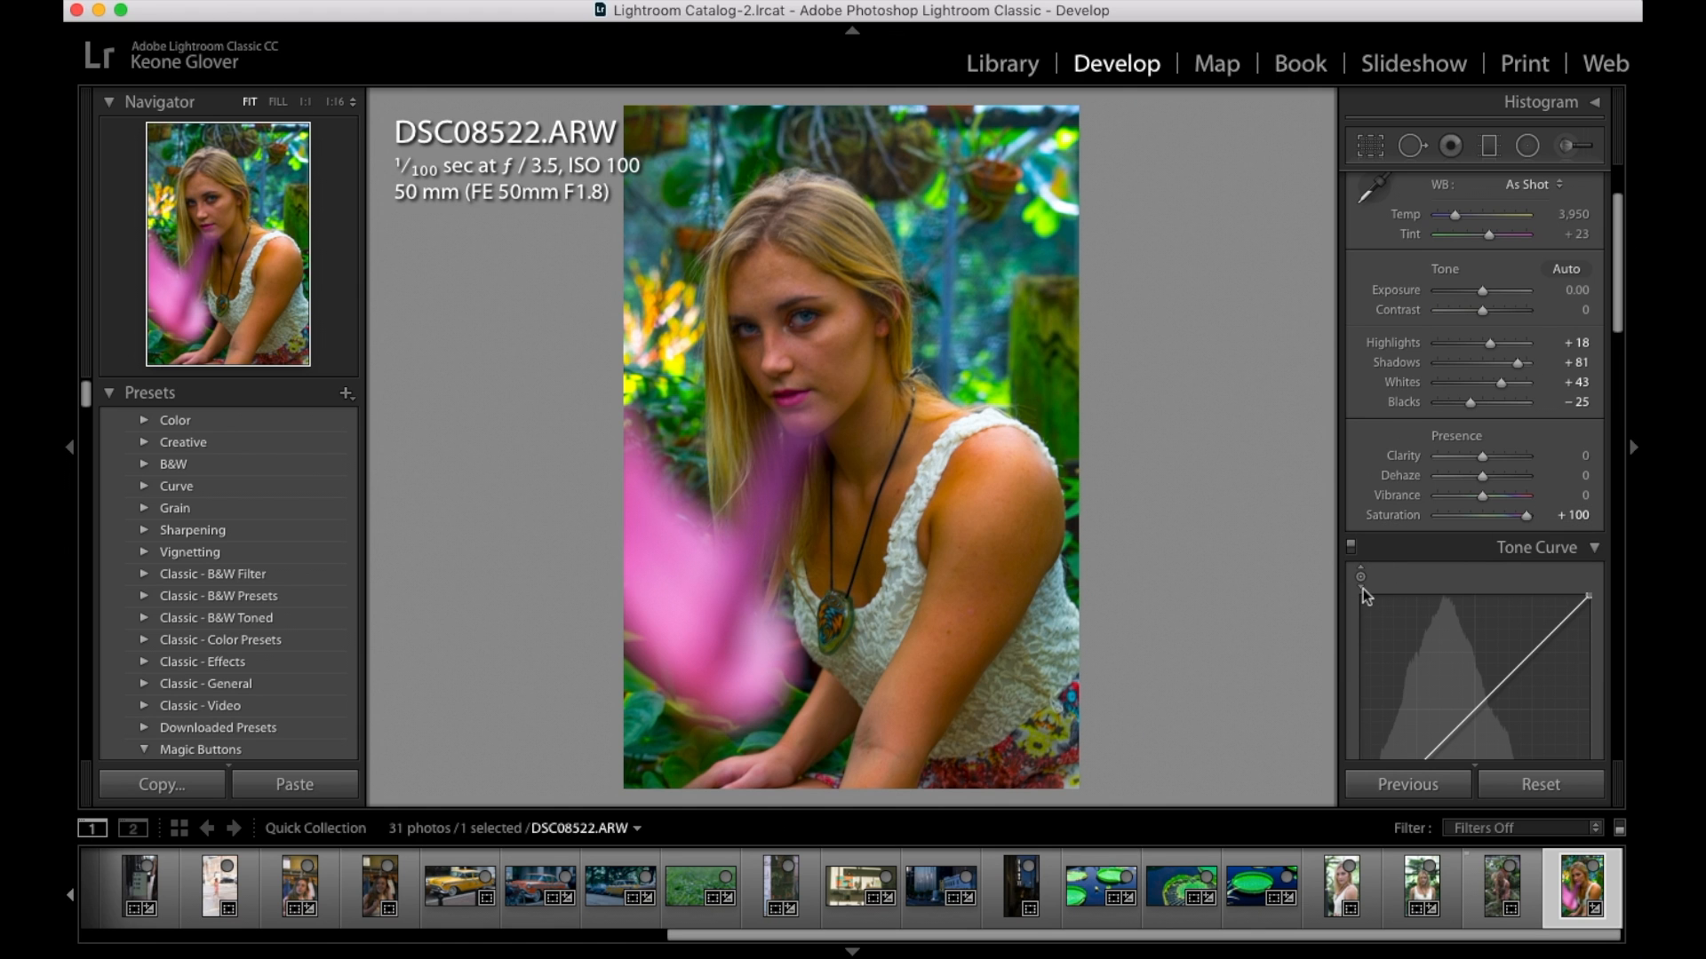
key("super+z")
left_click_drag(1481, 517, 1578, 507)
key("super+z")
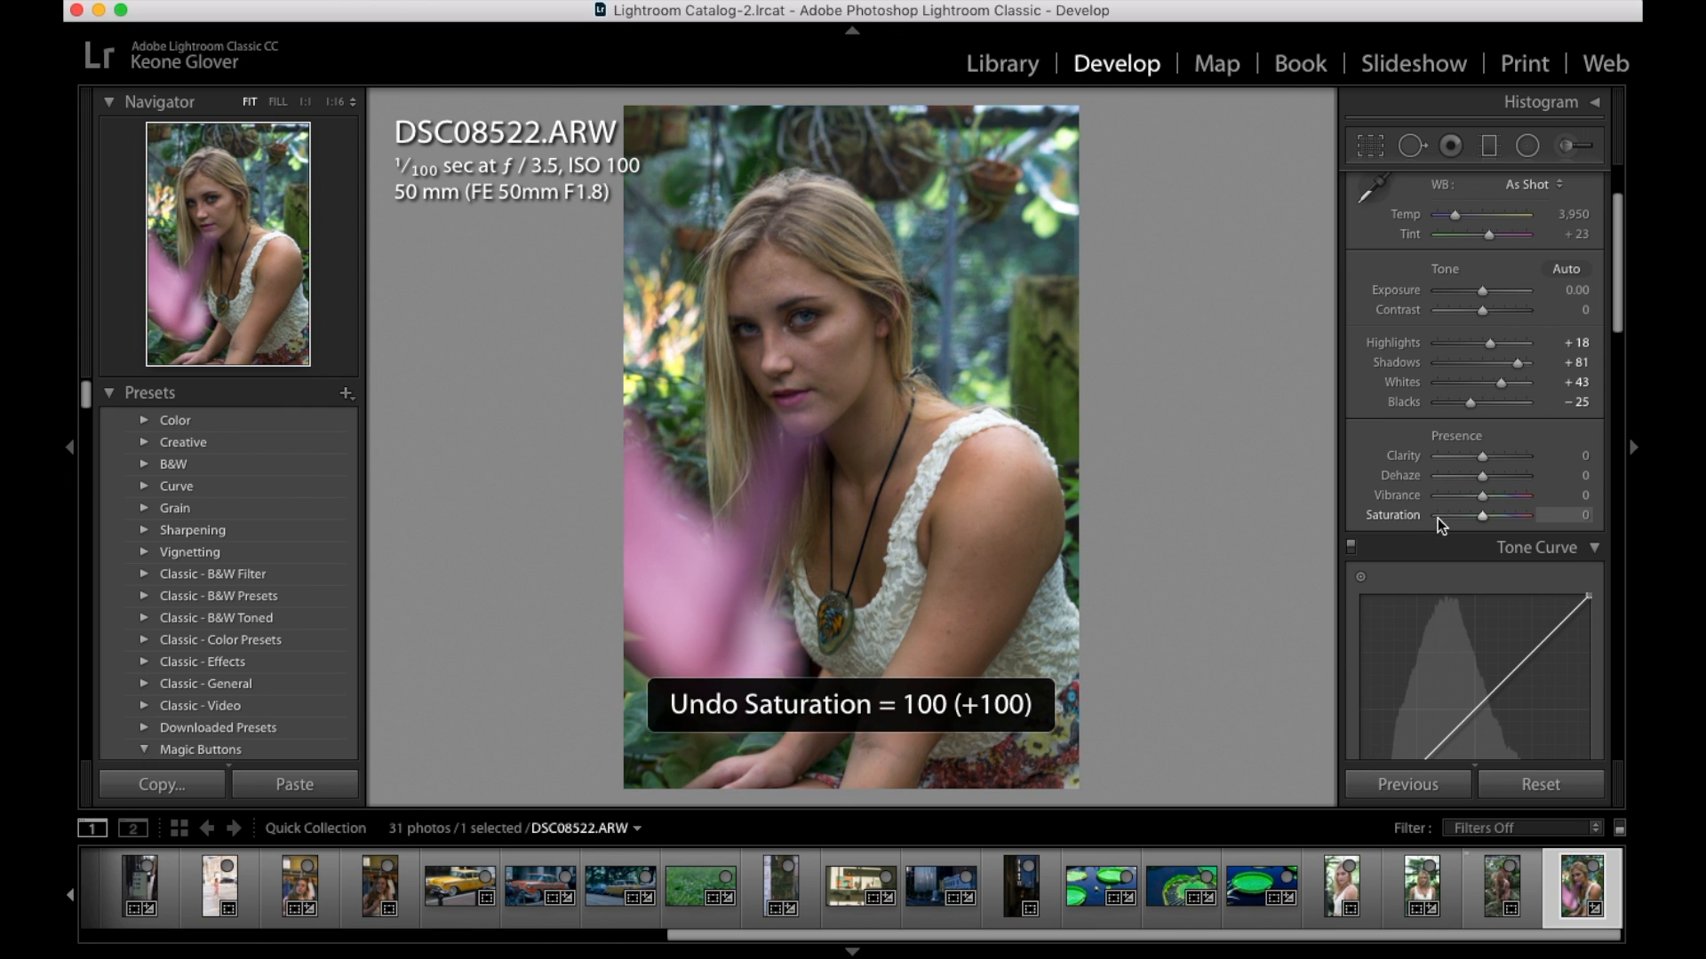
Add midtone, highlight and shadow points to the RGB tone curve and raise its black end point to fade the blacks
scroll(1437, 510, "down", 5)
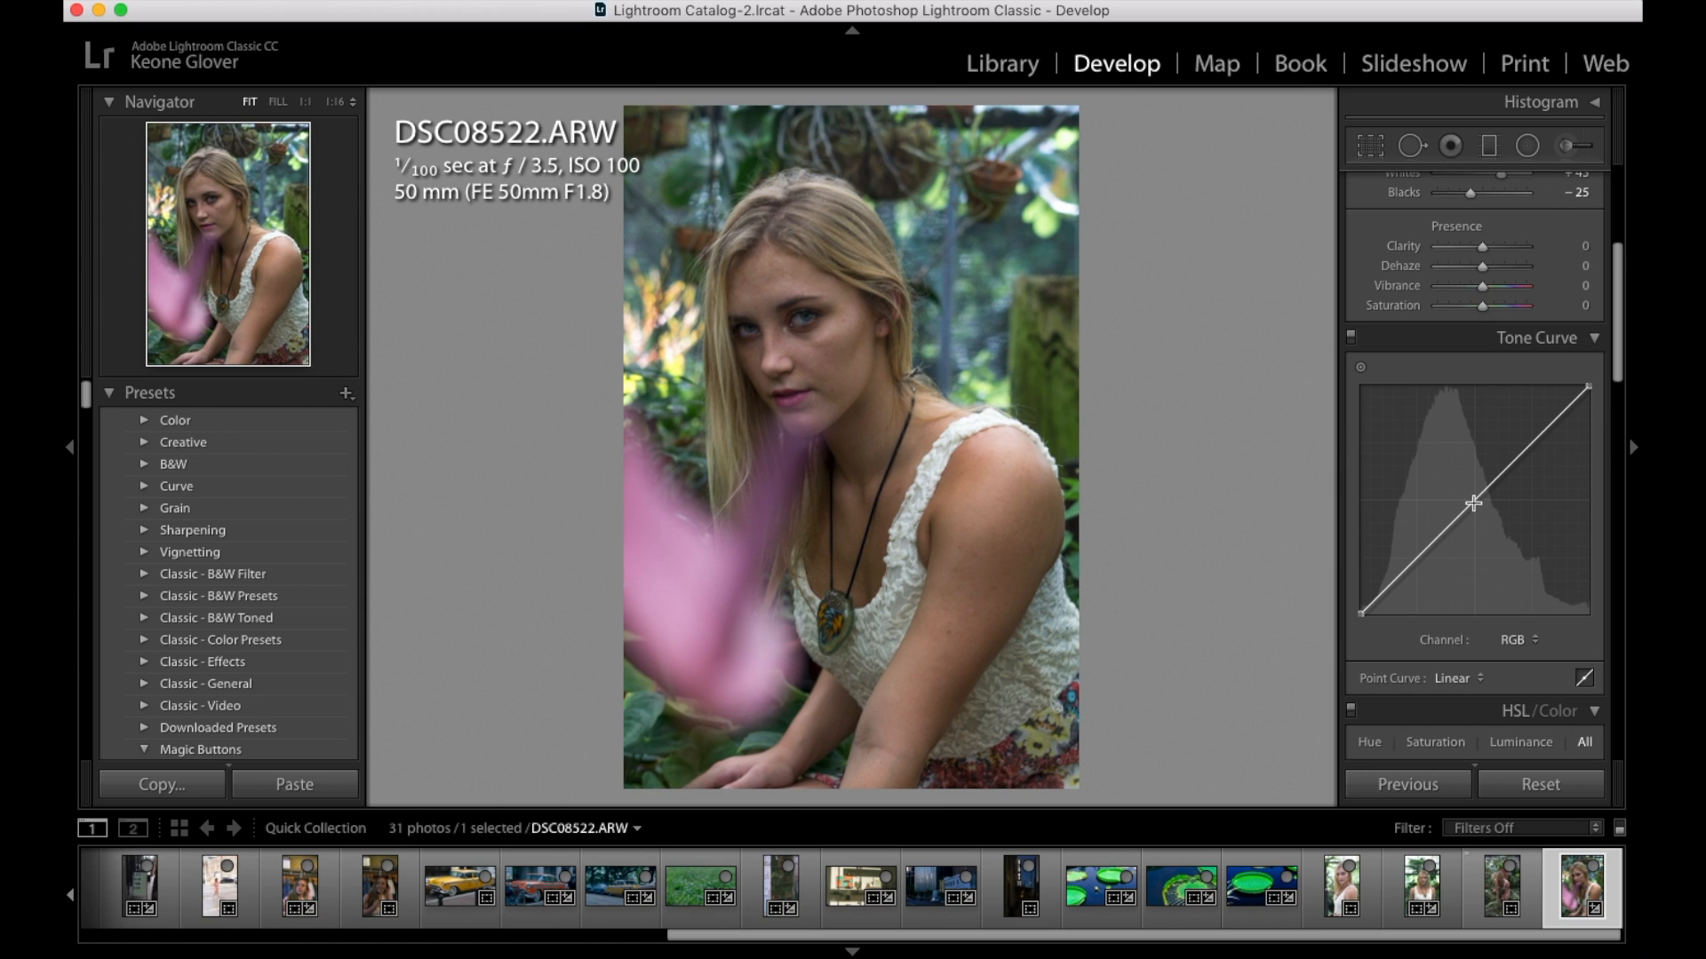
left_click(1474, 503)
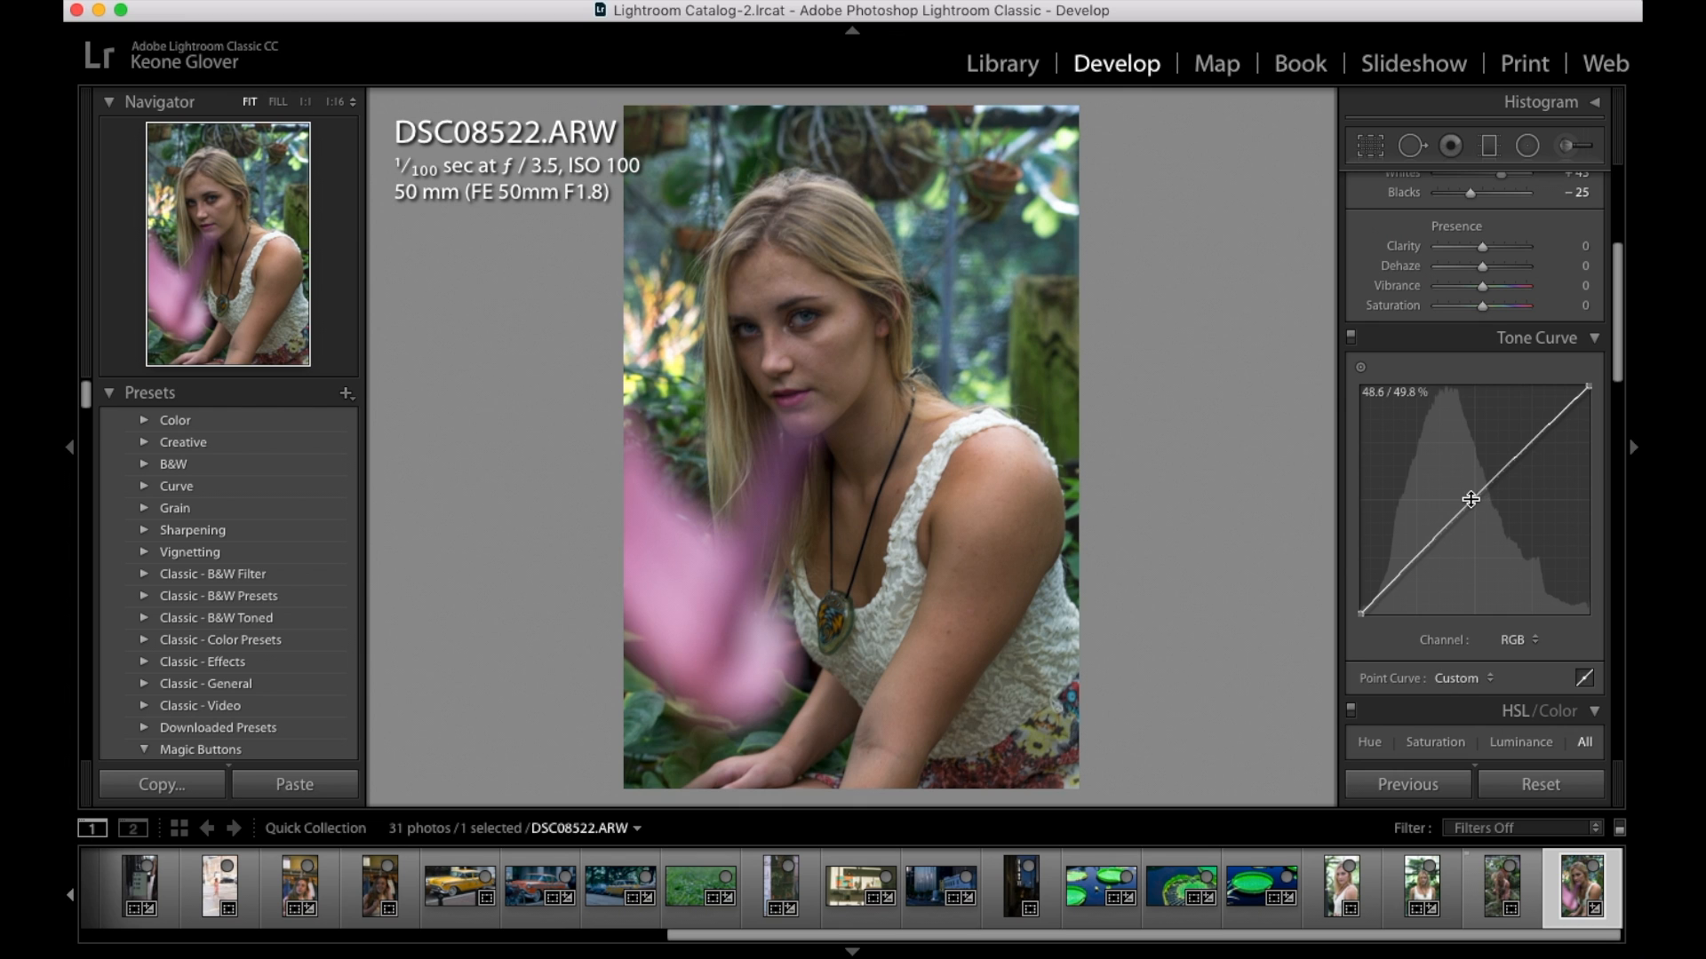
left_click(1528, 440)
left_click(1419, 558)
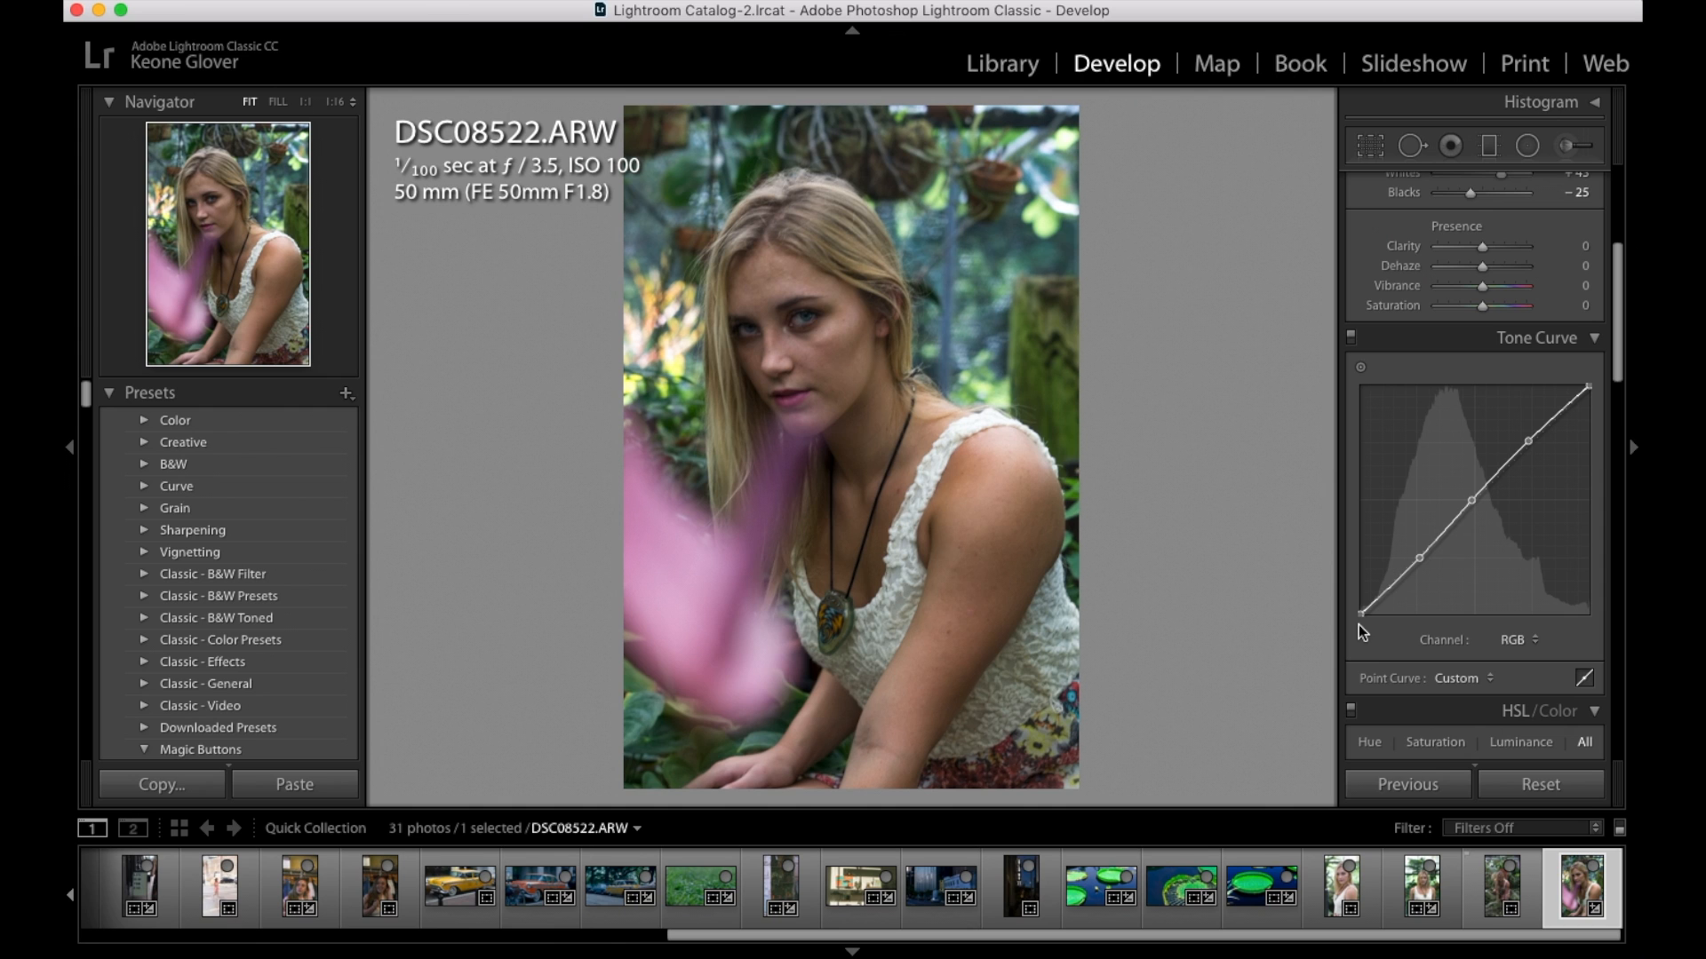
left_click_drag(1360, 613, 1345, 600)
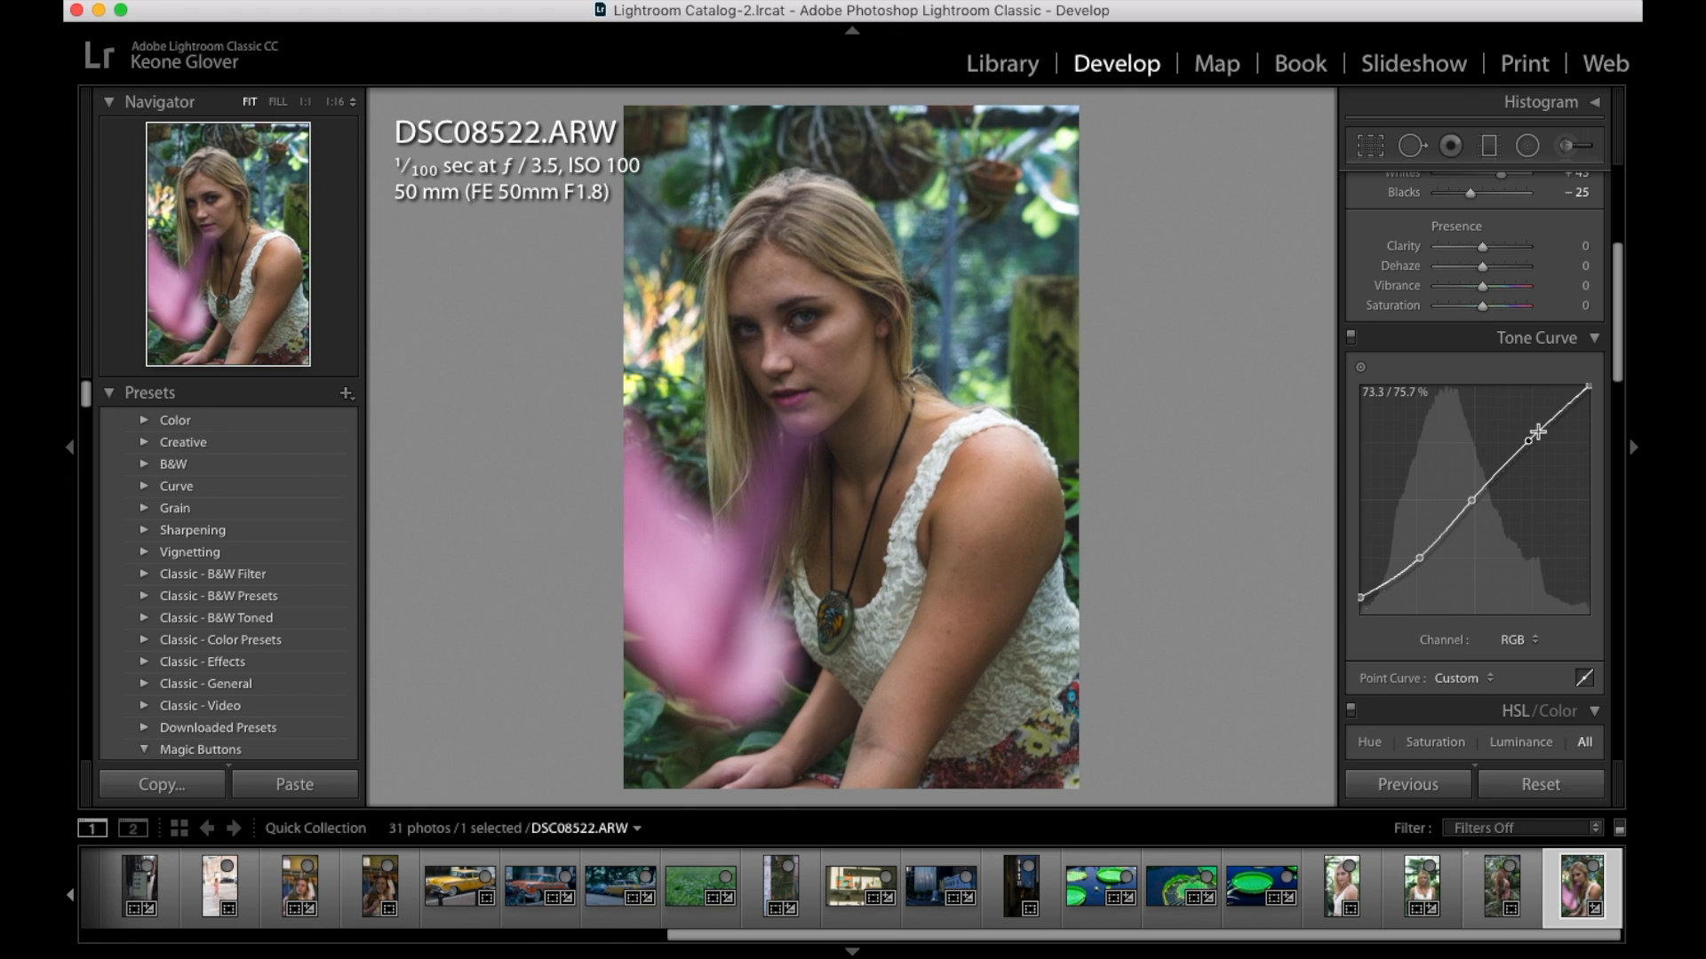
Lower the curve's white end point slightly and form an S-curve by lowering the shadow point and raising the highlight point to 79.6 %
left_click_drag(1585, 391, 1584, 401)
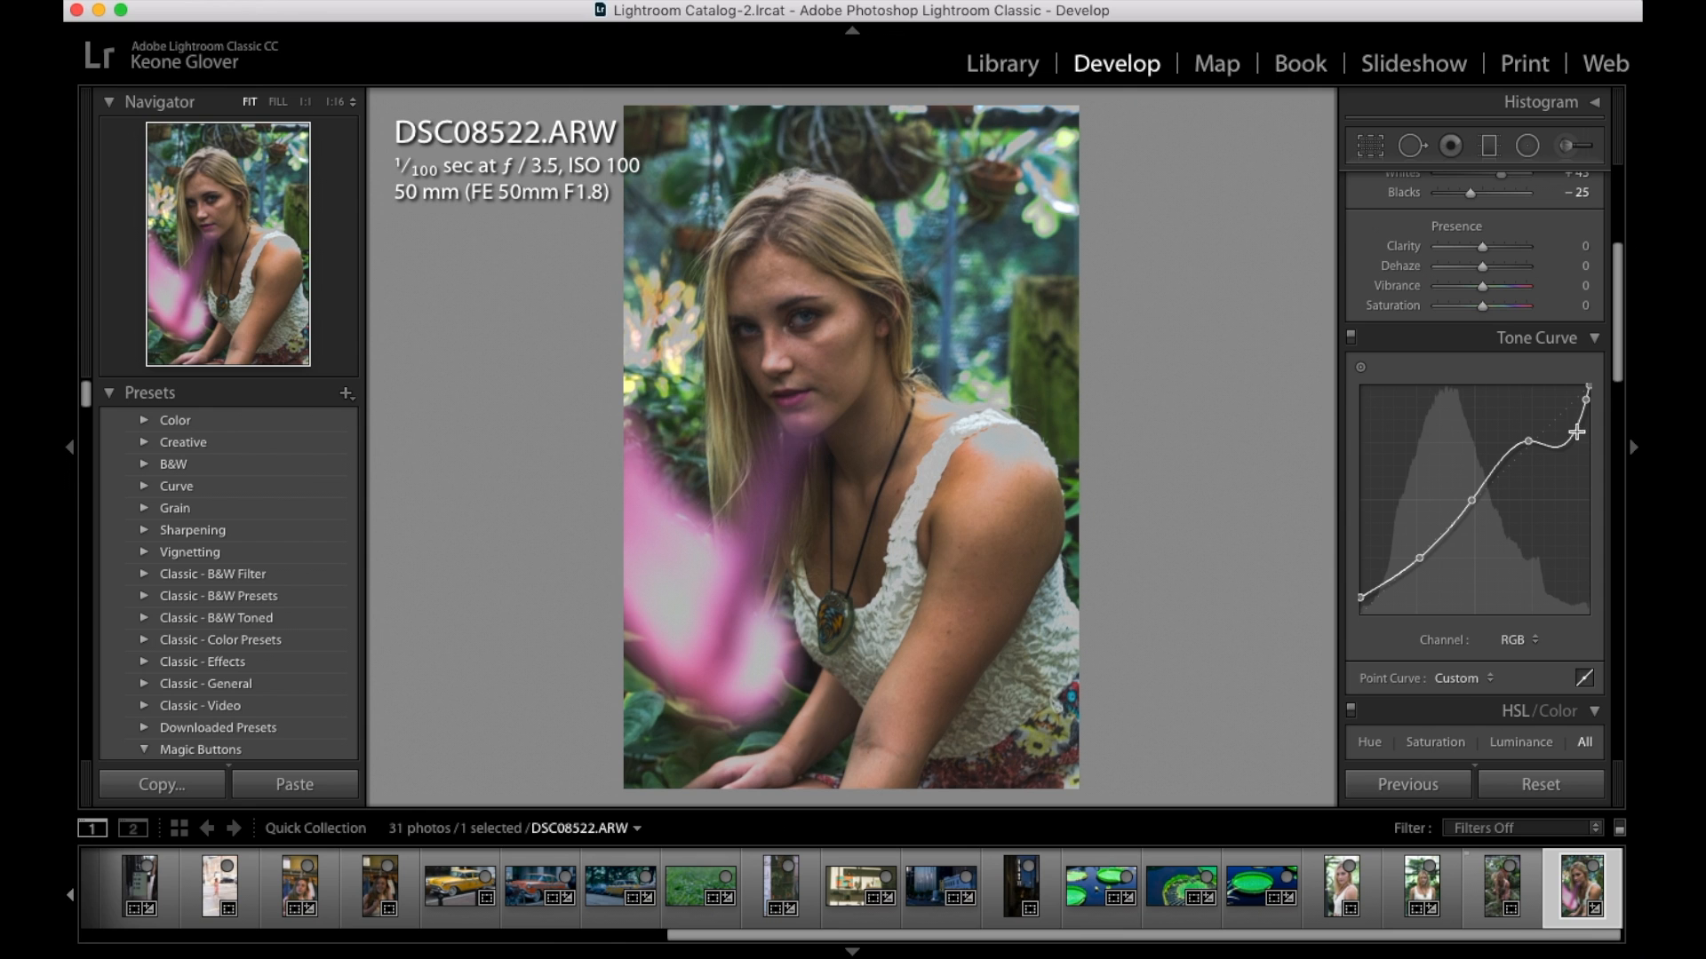
key("super+z")
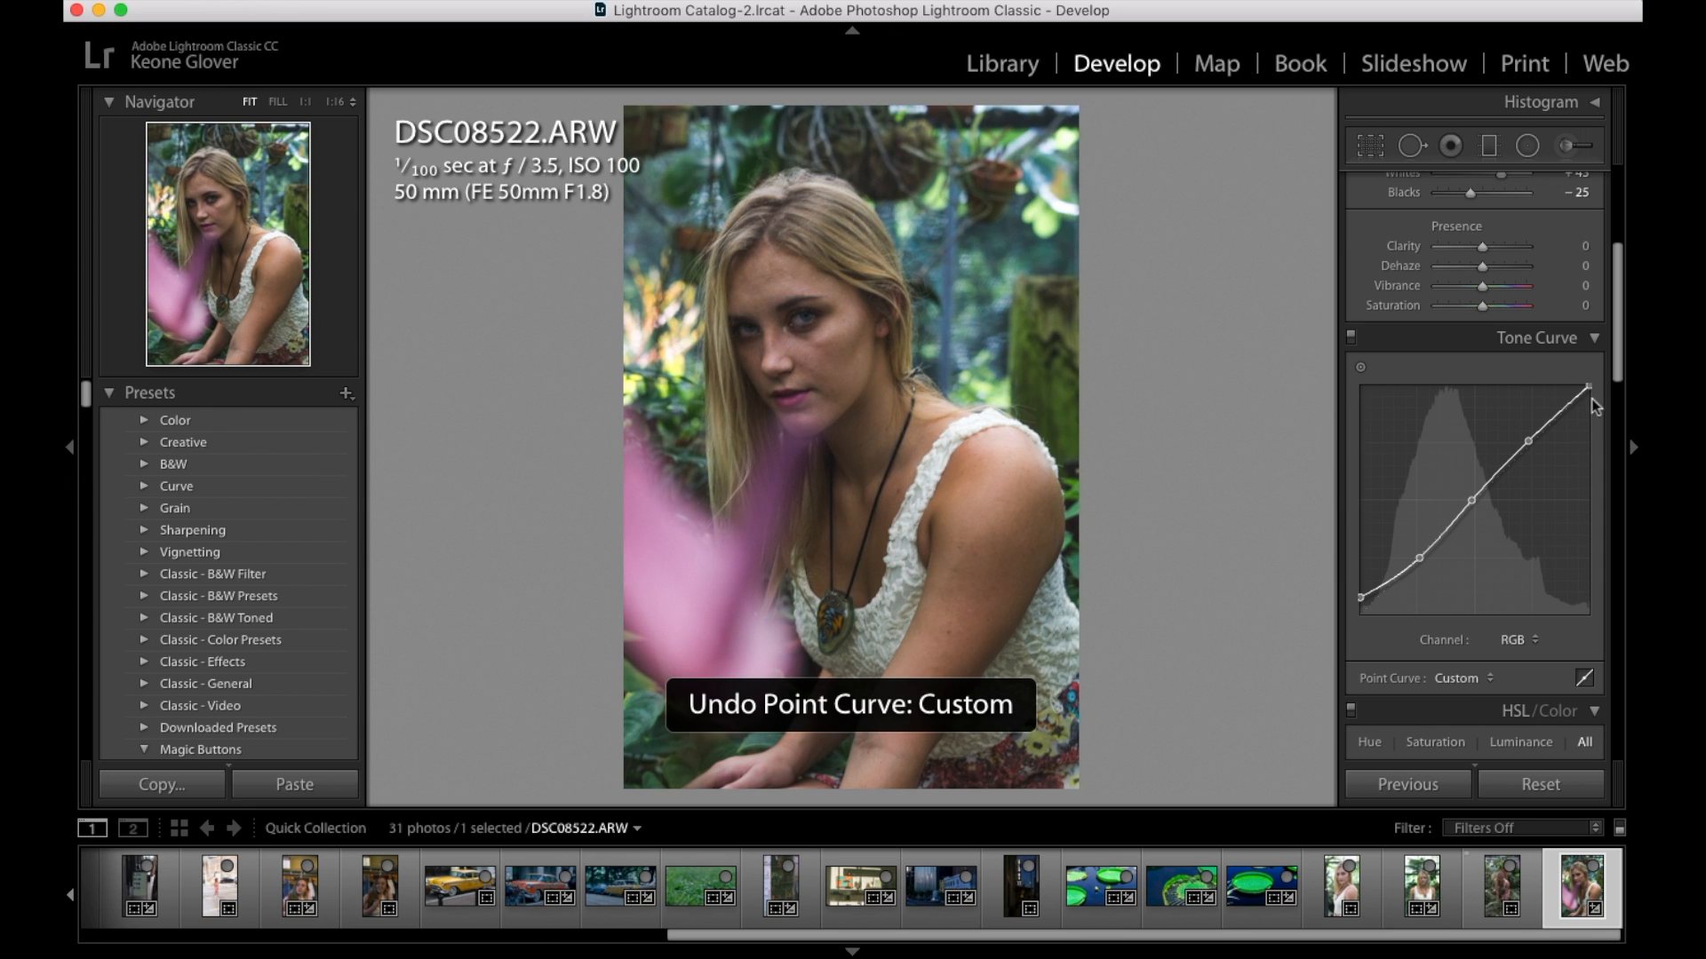
left_click_drag(1588, 392, 1589, 397)
left_click_drag(1419, 557, 1420, 565)
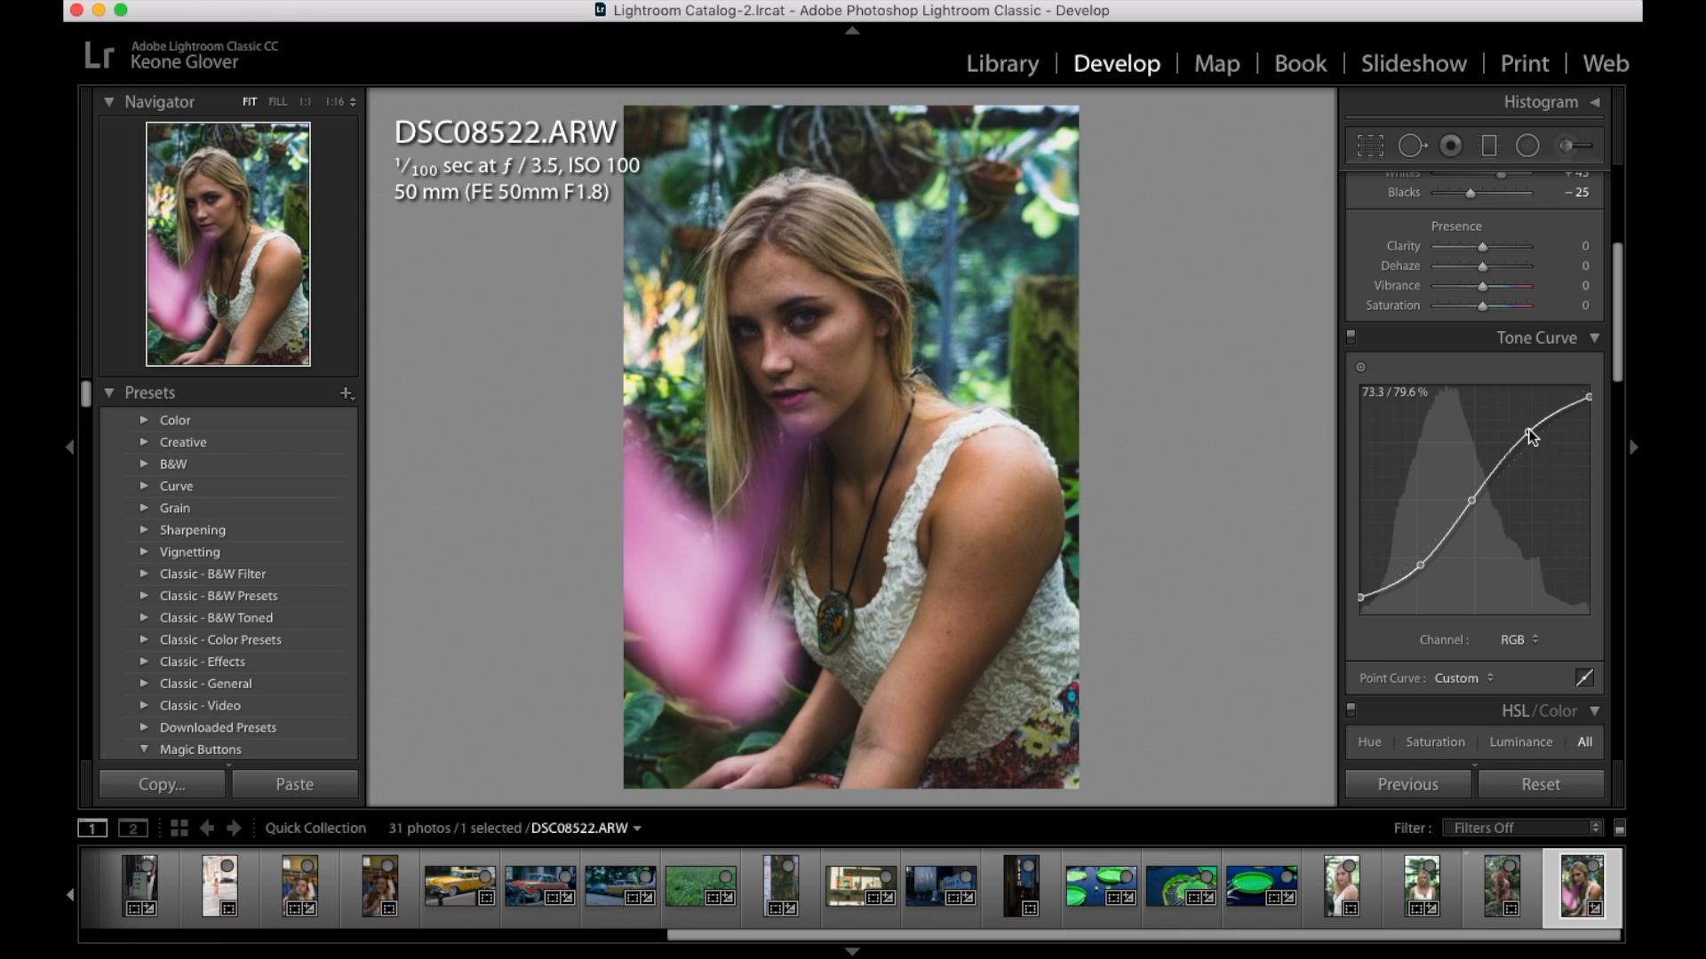
Try two extra curve points around the midtones, pull the darker one down, and undo these curve changes
left_click(1447, 538)
left_click(1497, 466)
left_click_drag(1447, 537, 1448, 552)
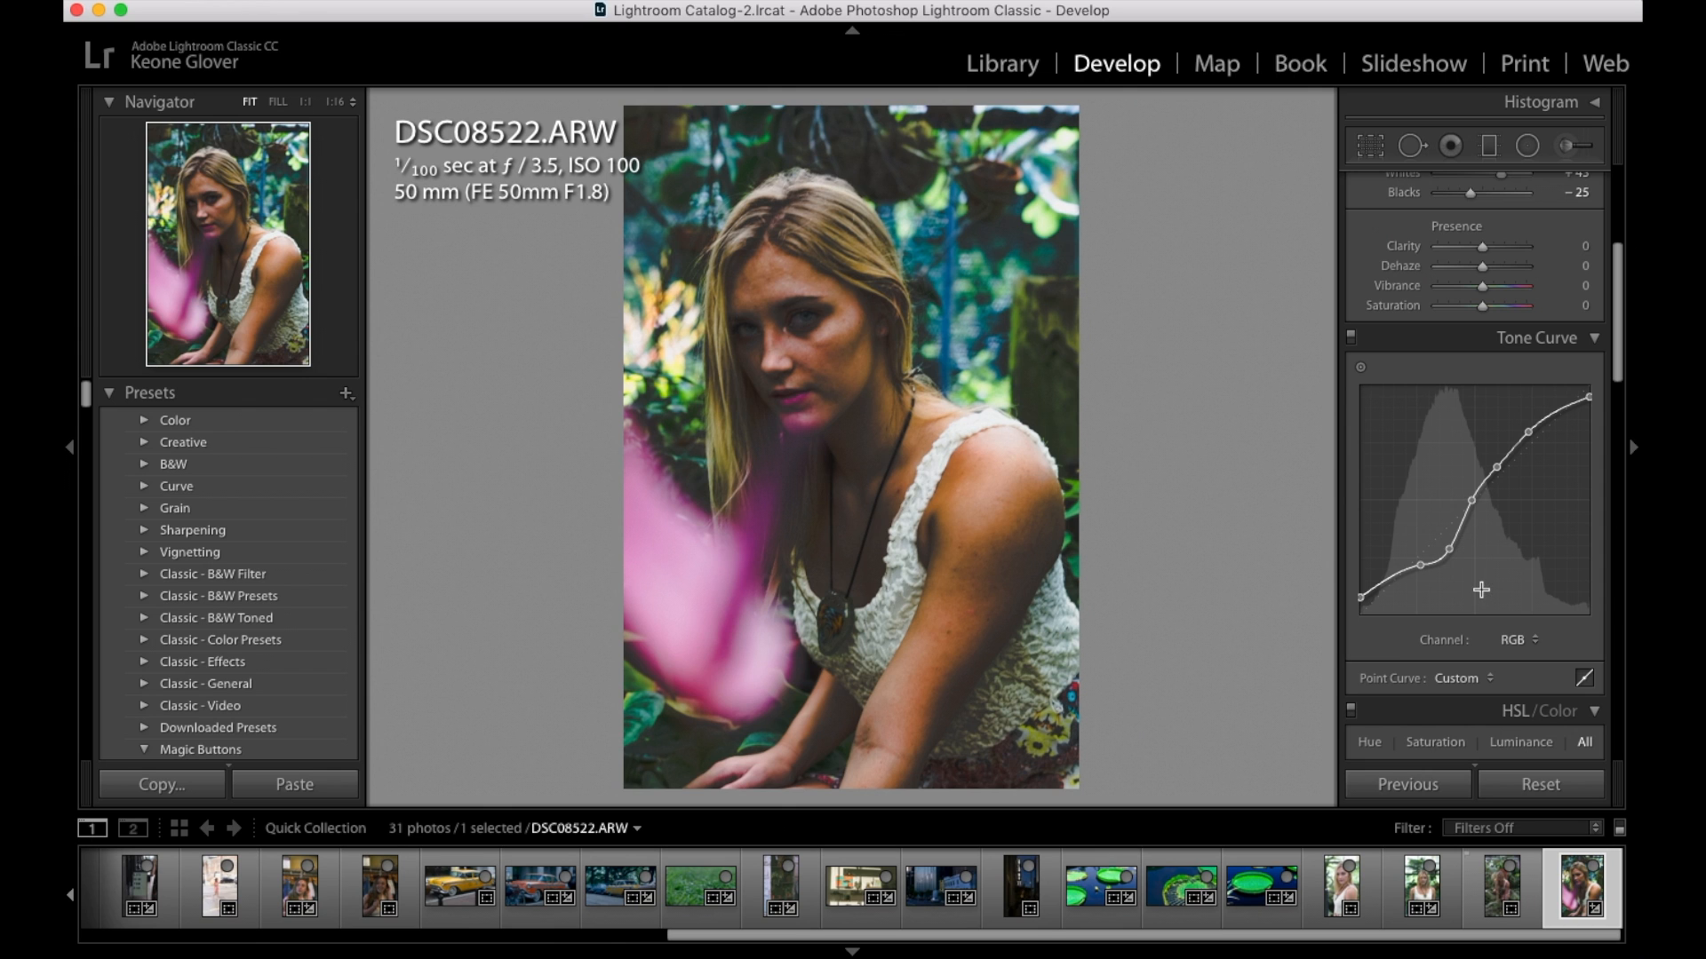
key("super+z")
key("super+z")
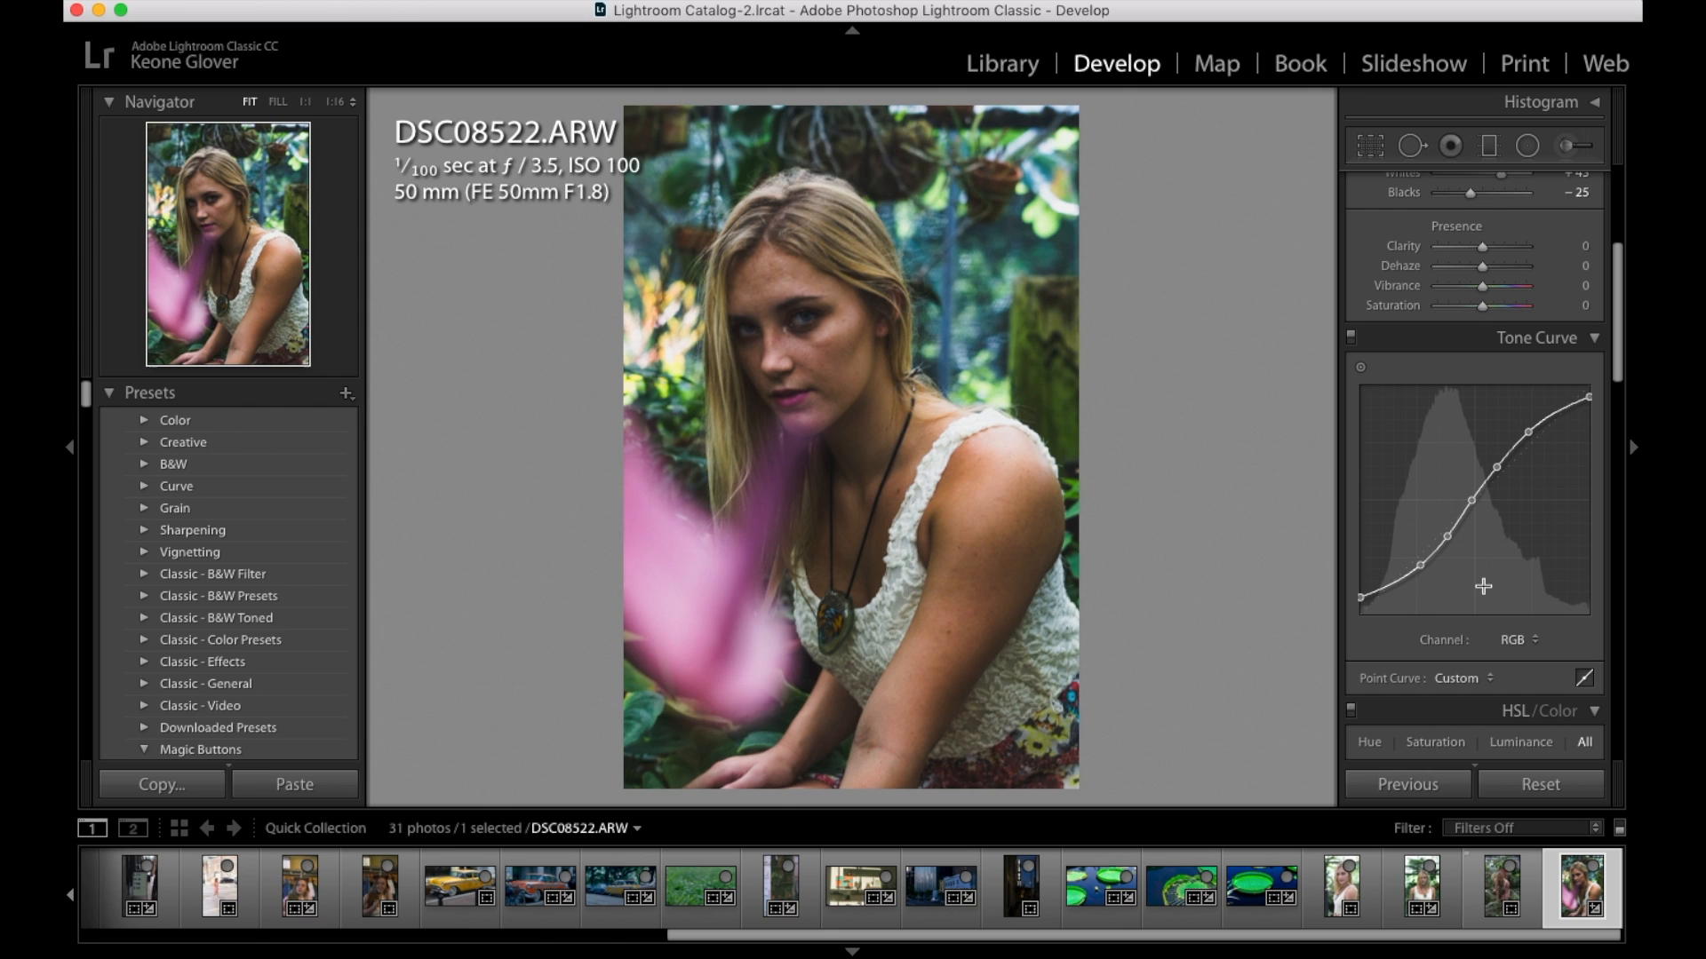
key("super+z")
key("super+z")
Try pulling a deep-shadow curve point down, inspect the neck shadows up close, and undo the curve change
scroll(1425, 613, "down", 5)
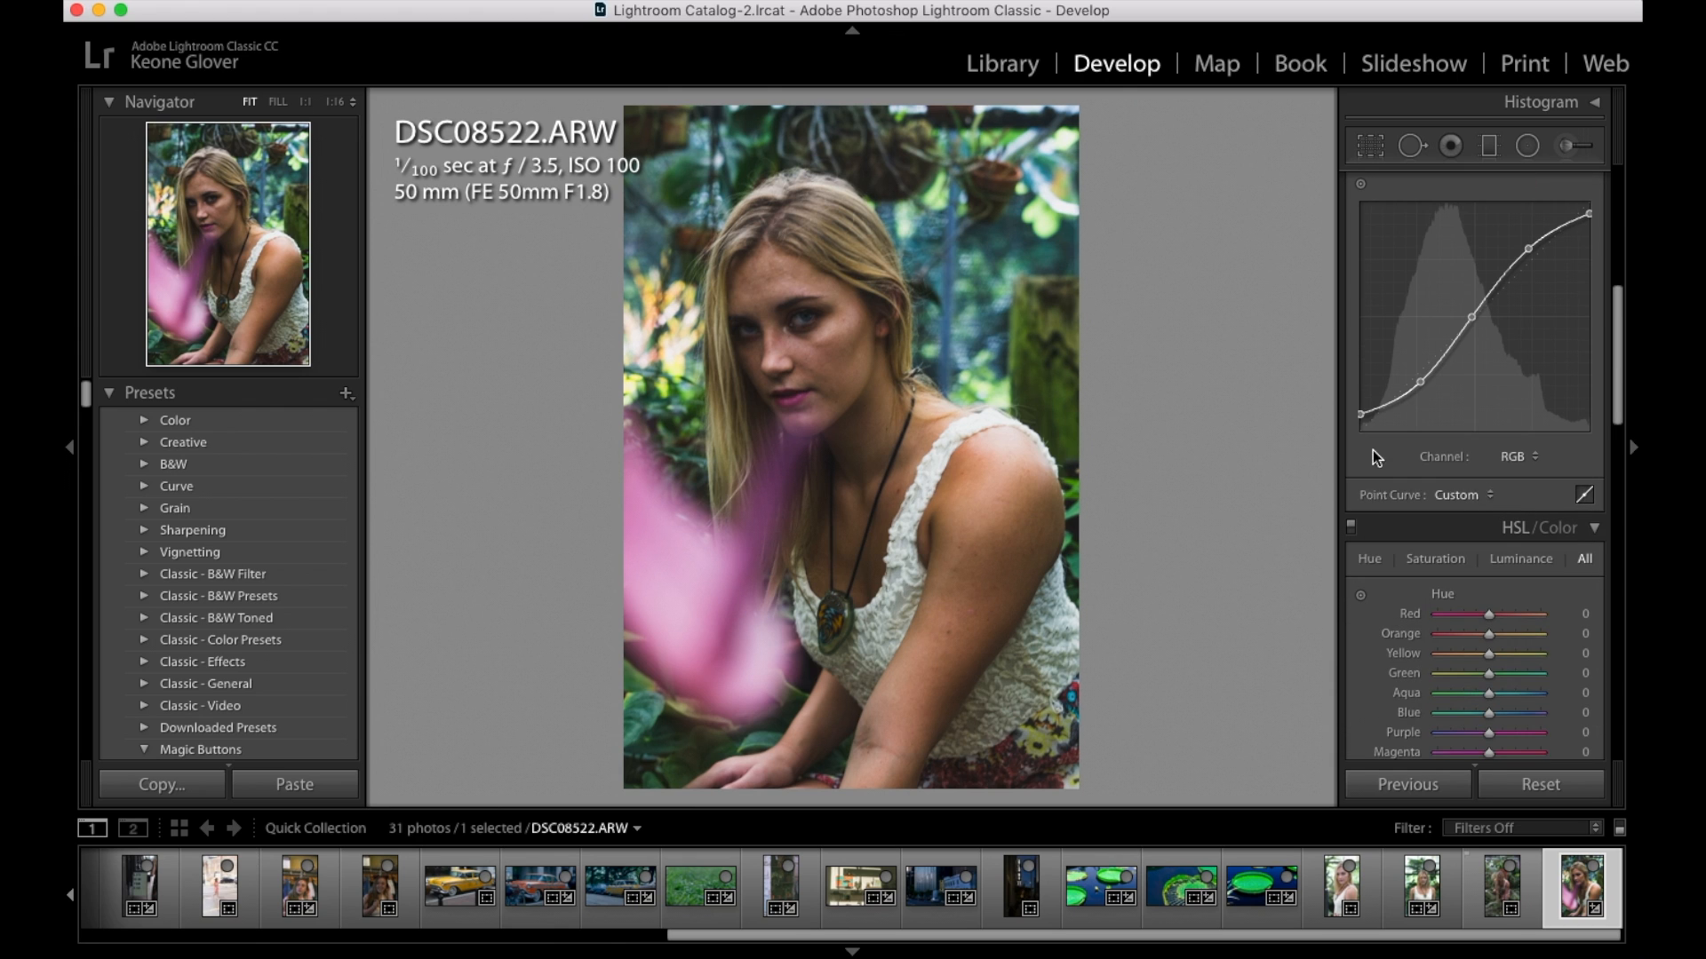
mouse_move(1385, 405)
left_mouse_down()
mouse_move(1392, 380)
mouse_move(1391, 434)
left_mouse_up()
left_click(833, 476)
key("super+equal")
key("super+equal")
key("super+equal")
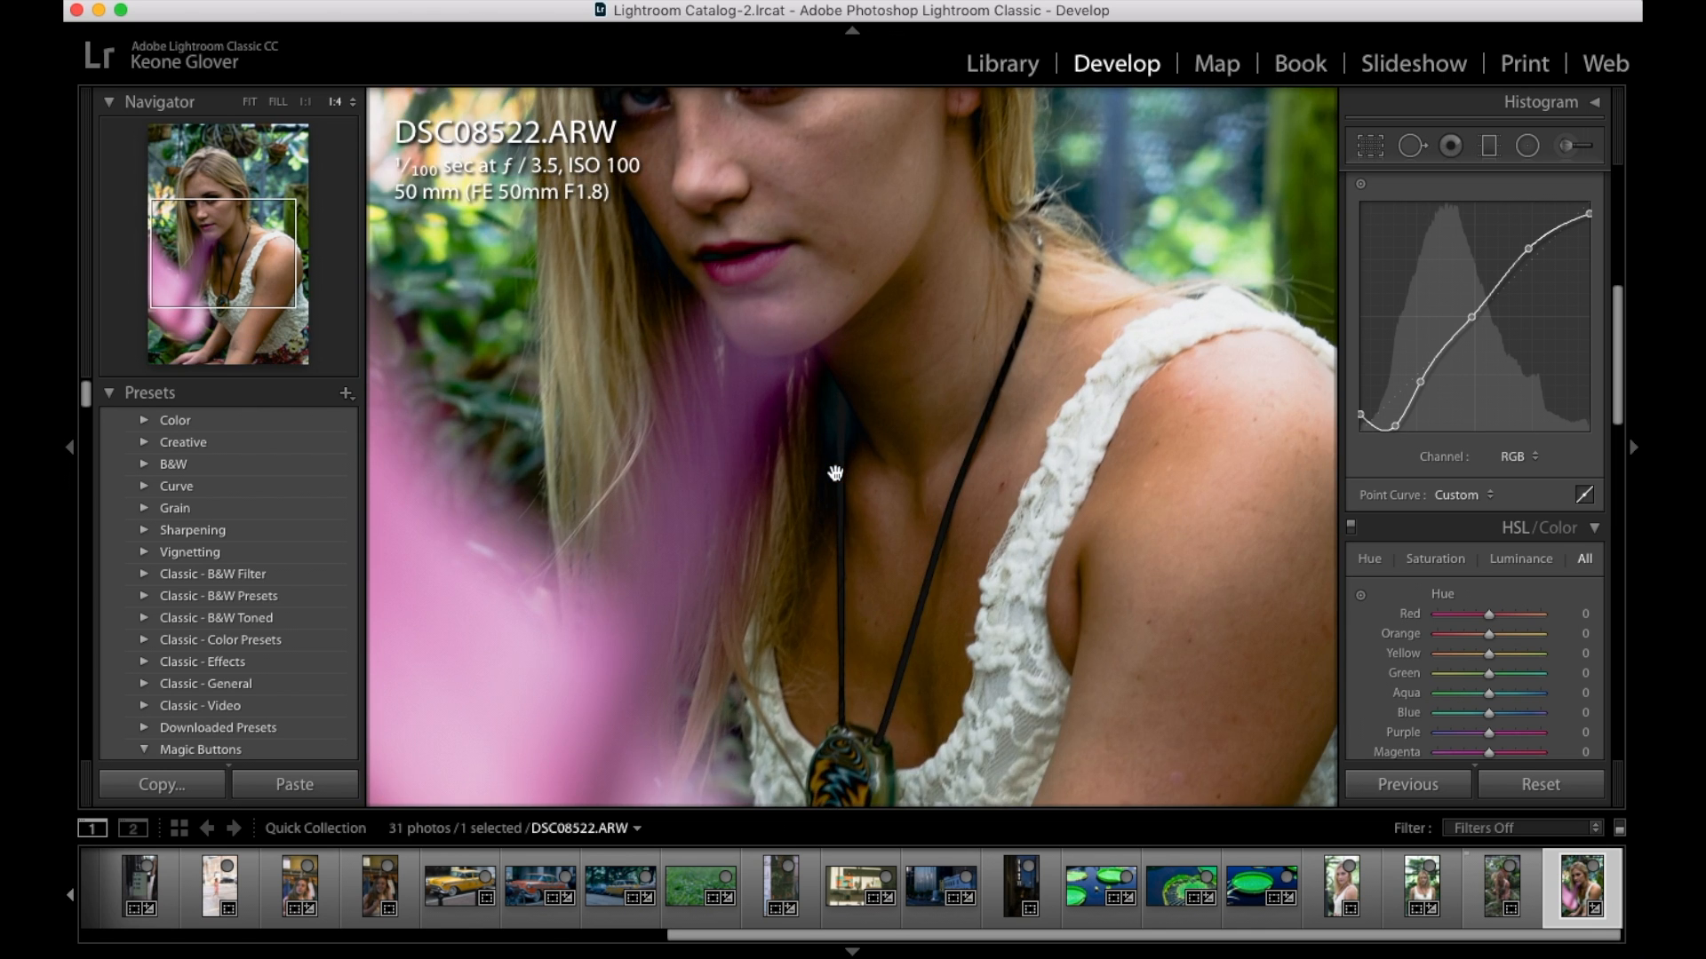
key("super+equal")
key("super+z")
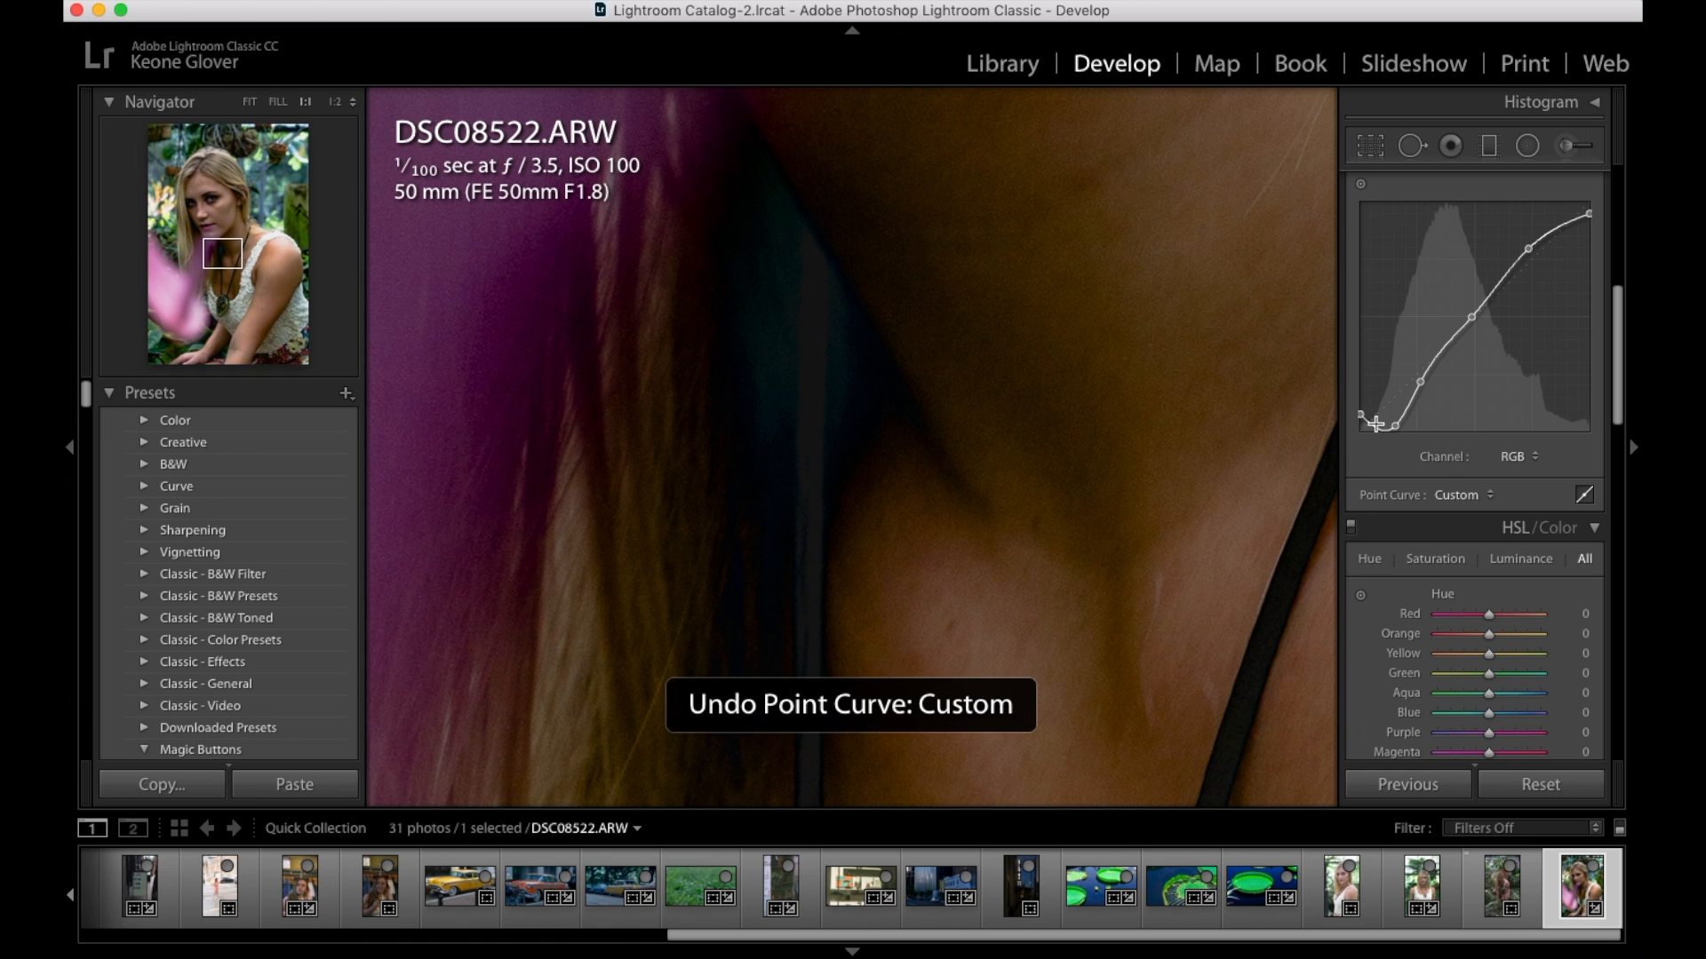
Add a curve point near the black end, try pulling it down to about 4.3 %, and undo the pull
right_click(1391, 401)
left_click(1395, 380)
left_click_drag(1391, 403, 1390, 429)
key("super+z")
key("super+z")
key("super+z")
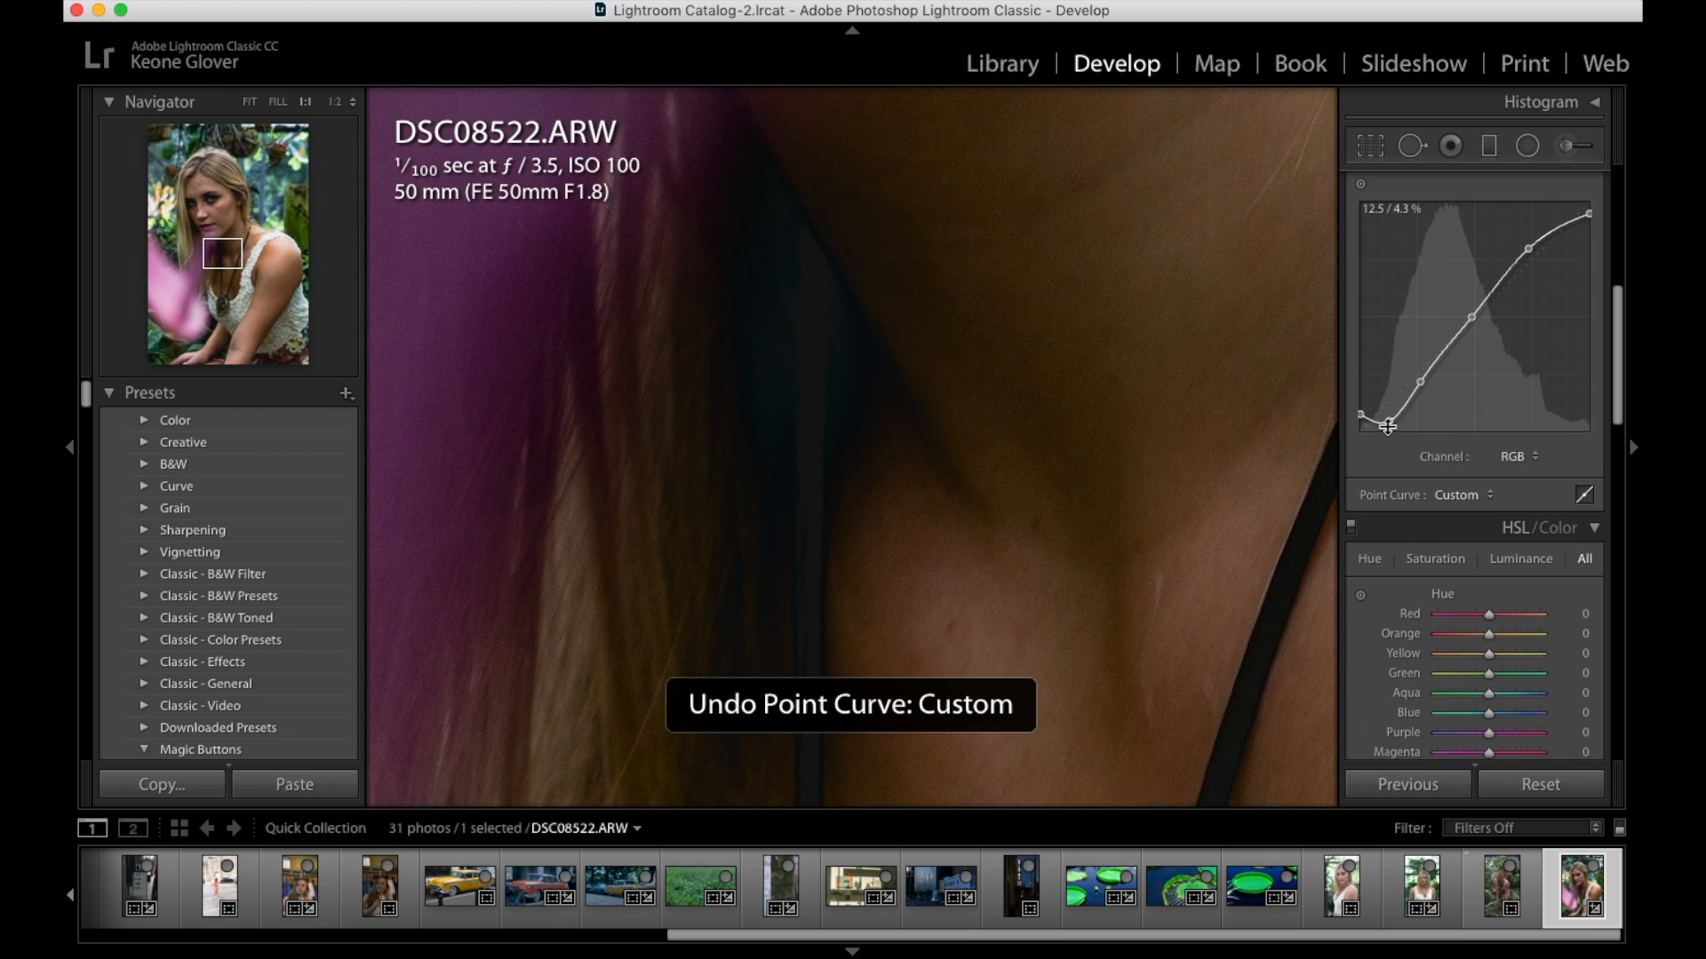
key("super+minus")
key("super+minus")
key("super+minus")
key("super+minus")
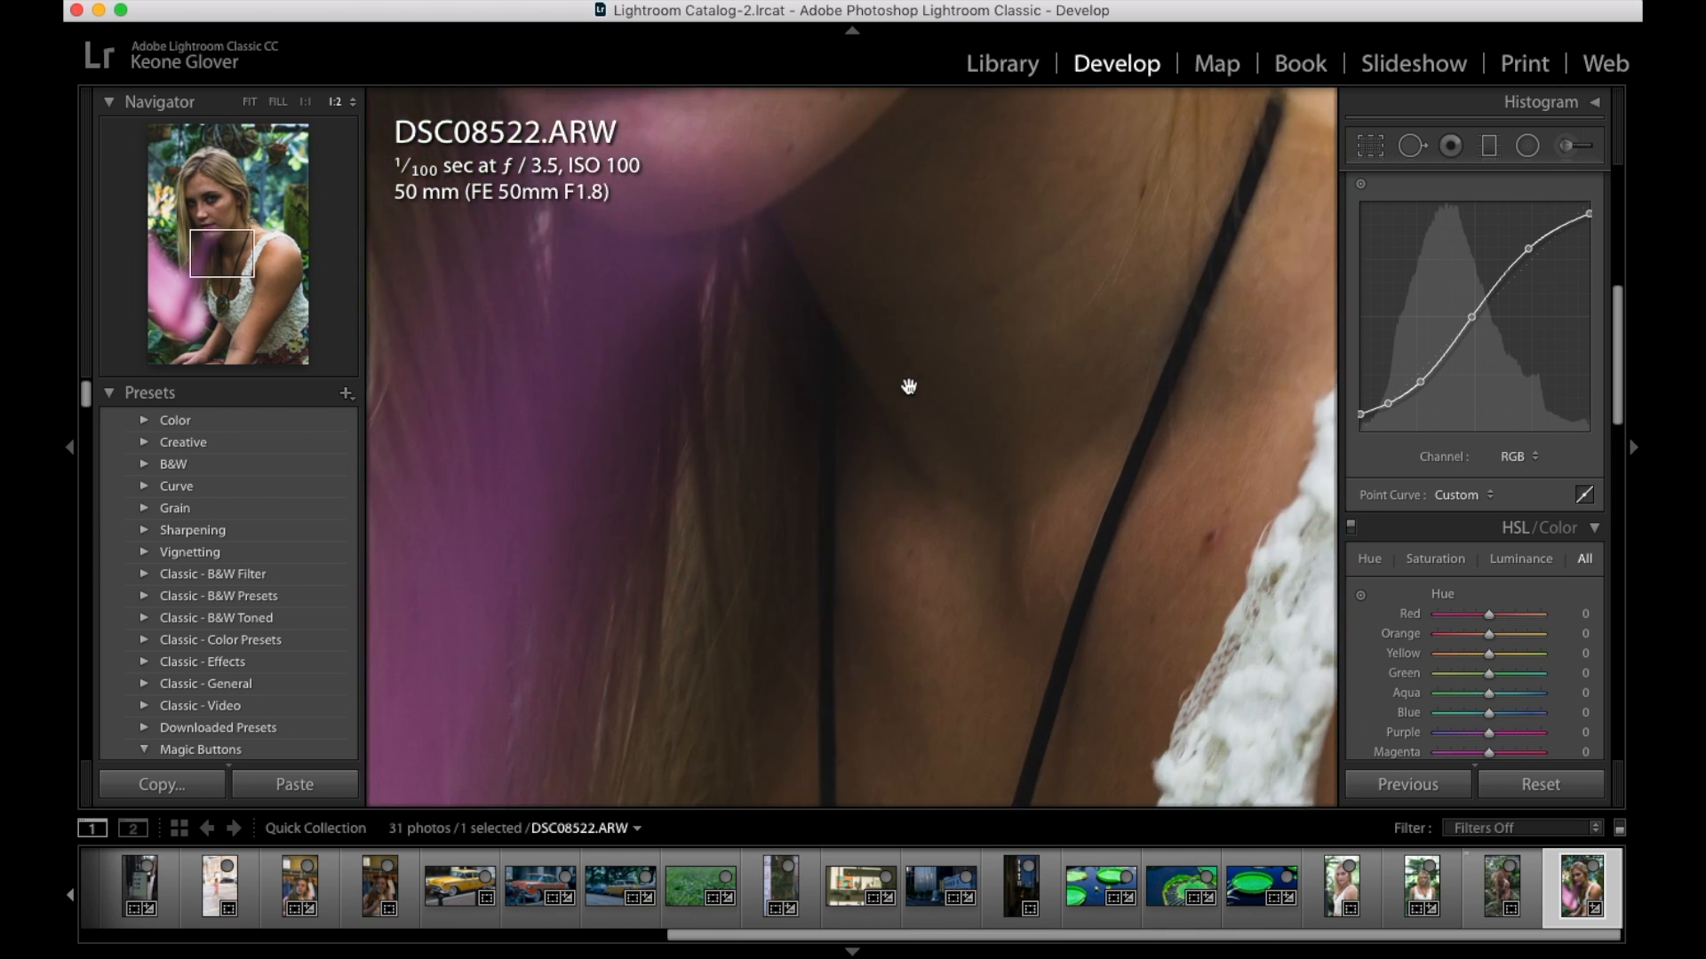
key("super+equal")
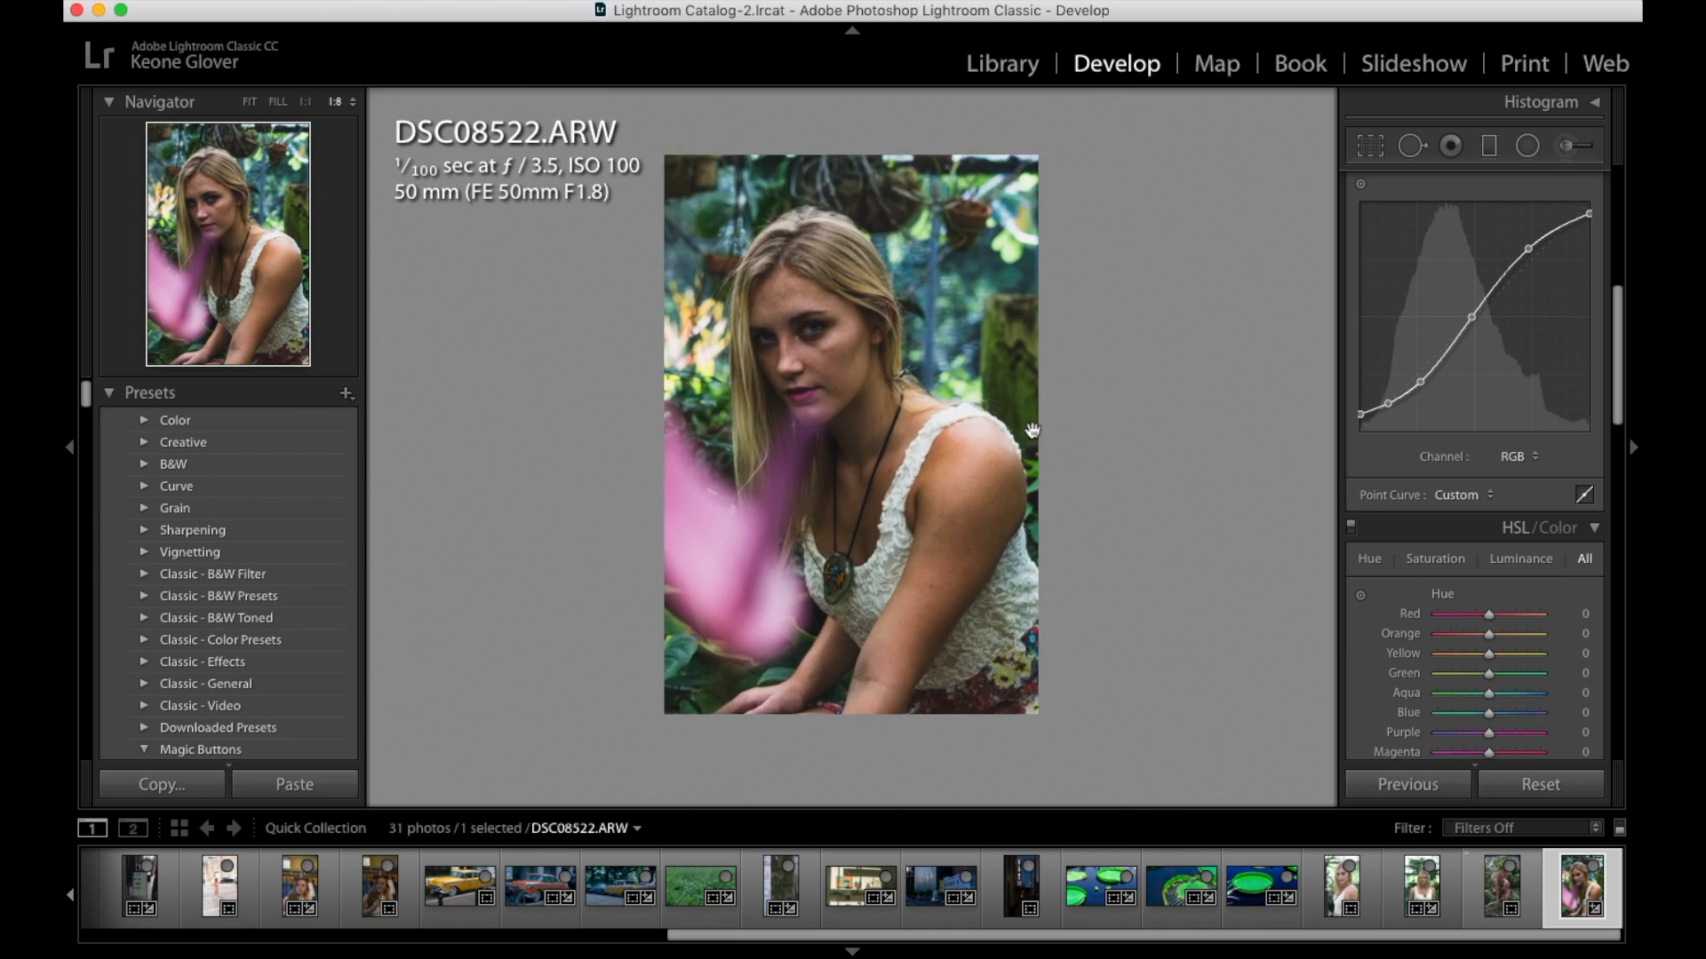
Examine the HSL colour controls, viewing Luminance and Saturation separately and showing all the hue, saturation and luminance sliders together
scroll(1452, 498, "down", 2)
scroll(1451, 497, "down", 2)
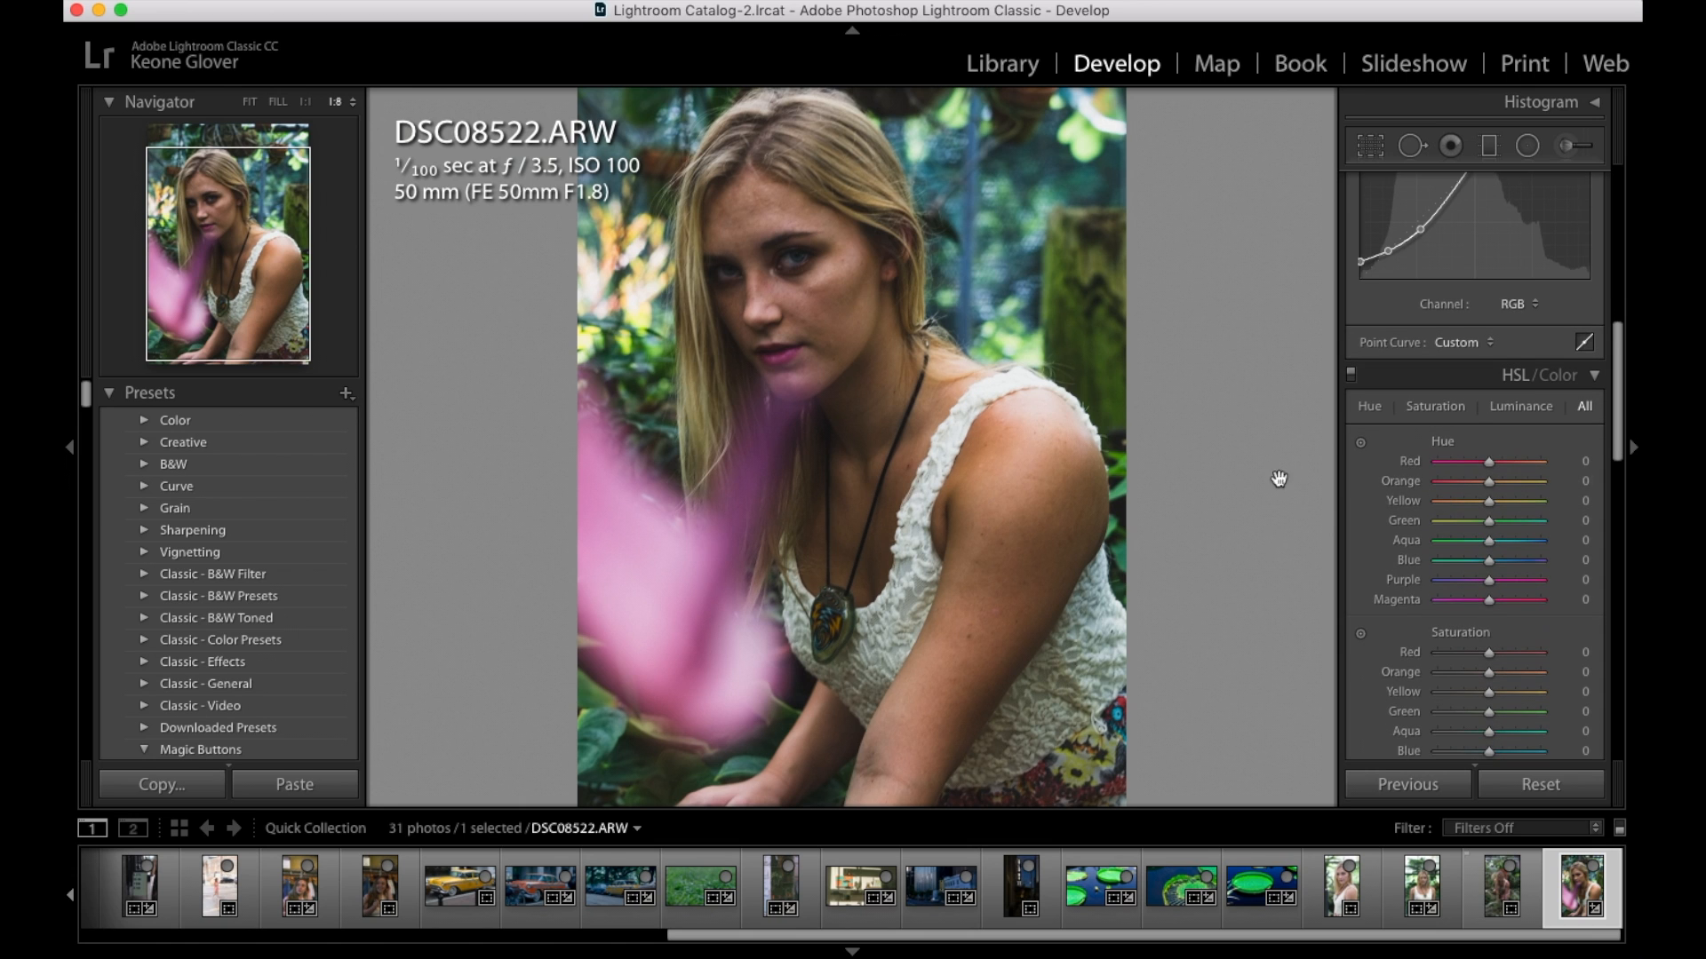
scroll(1383, 493, "down", 4)
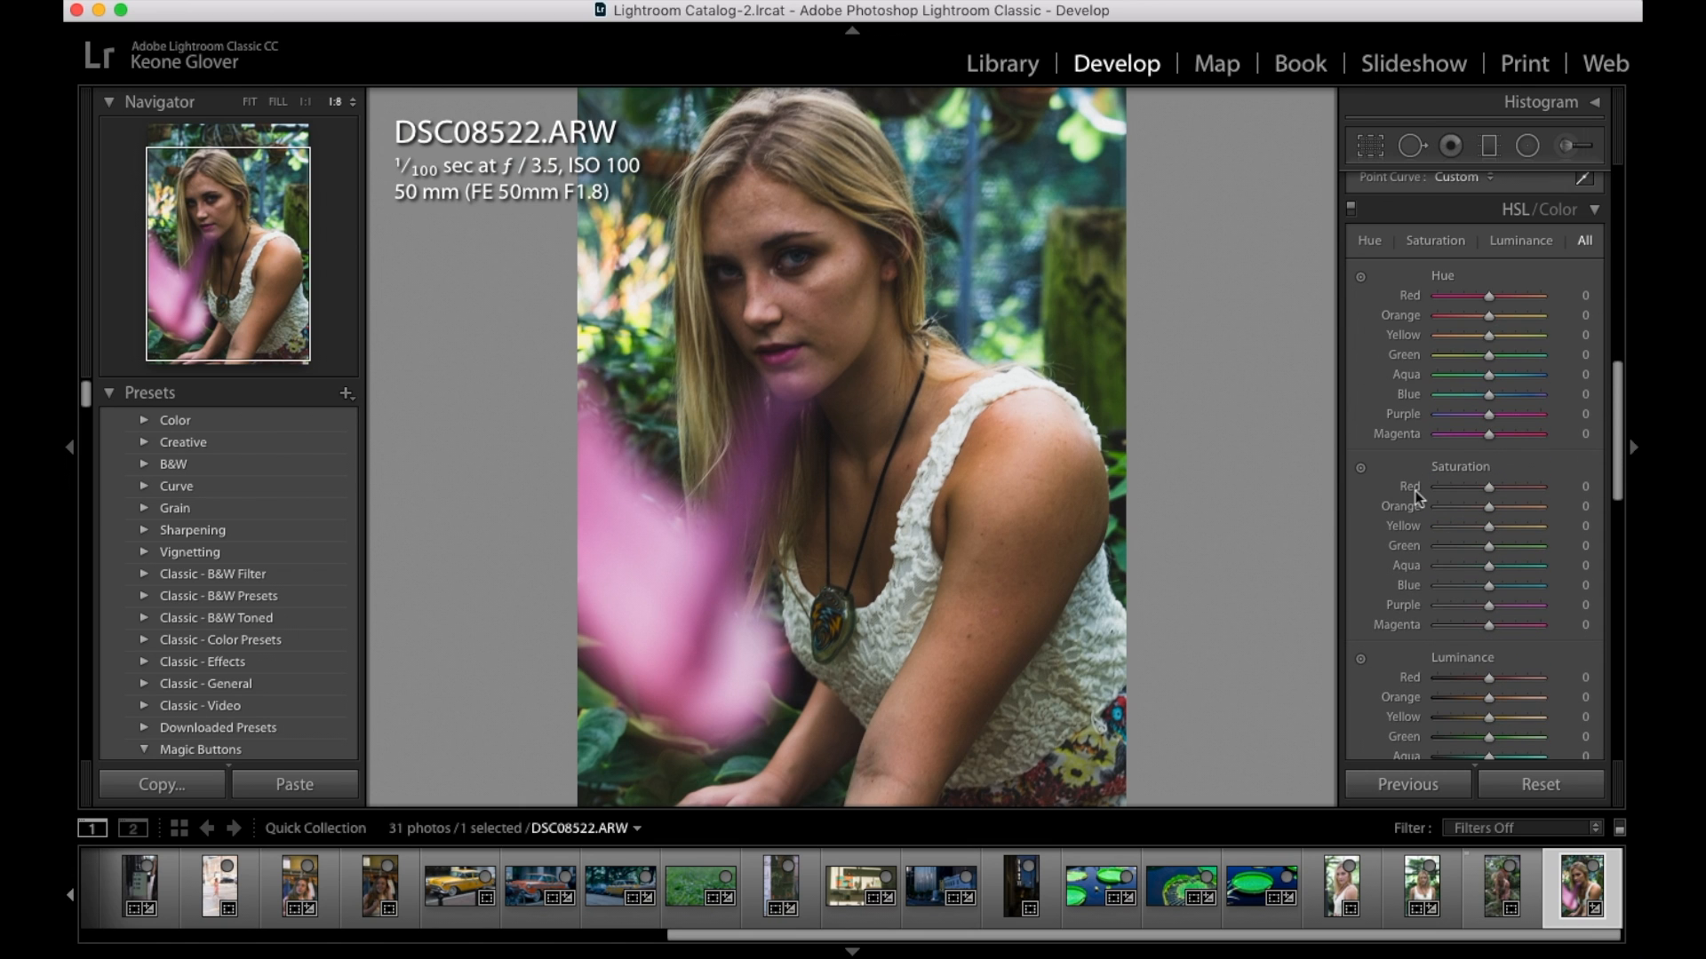
scroll(1421, 494, "up", 2)
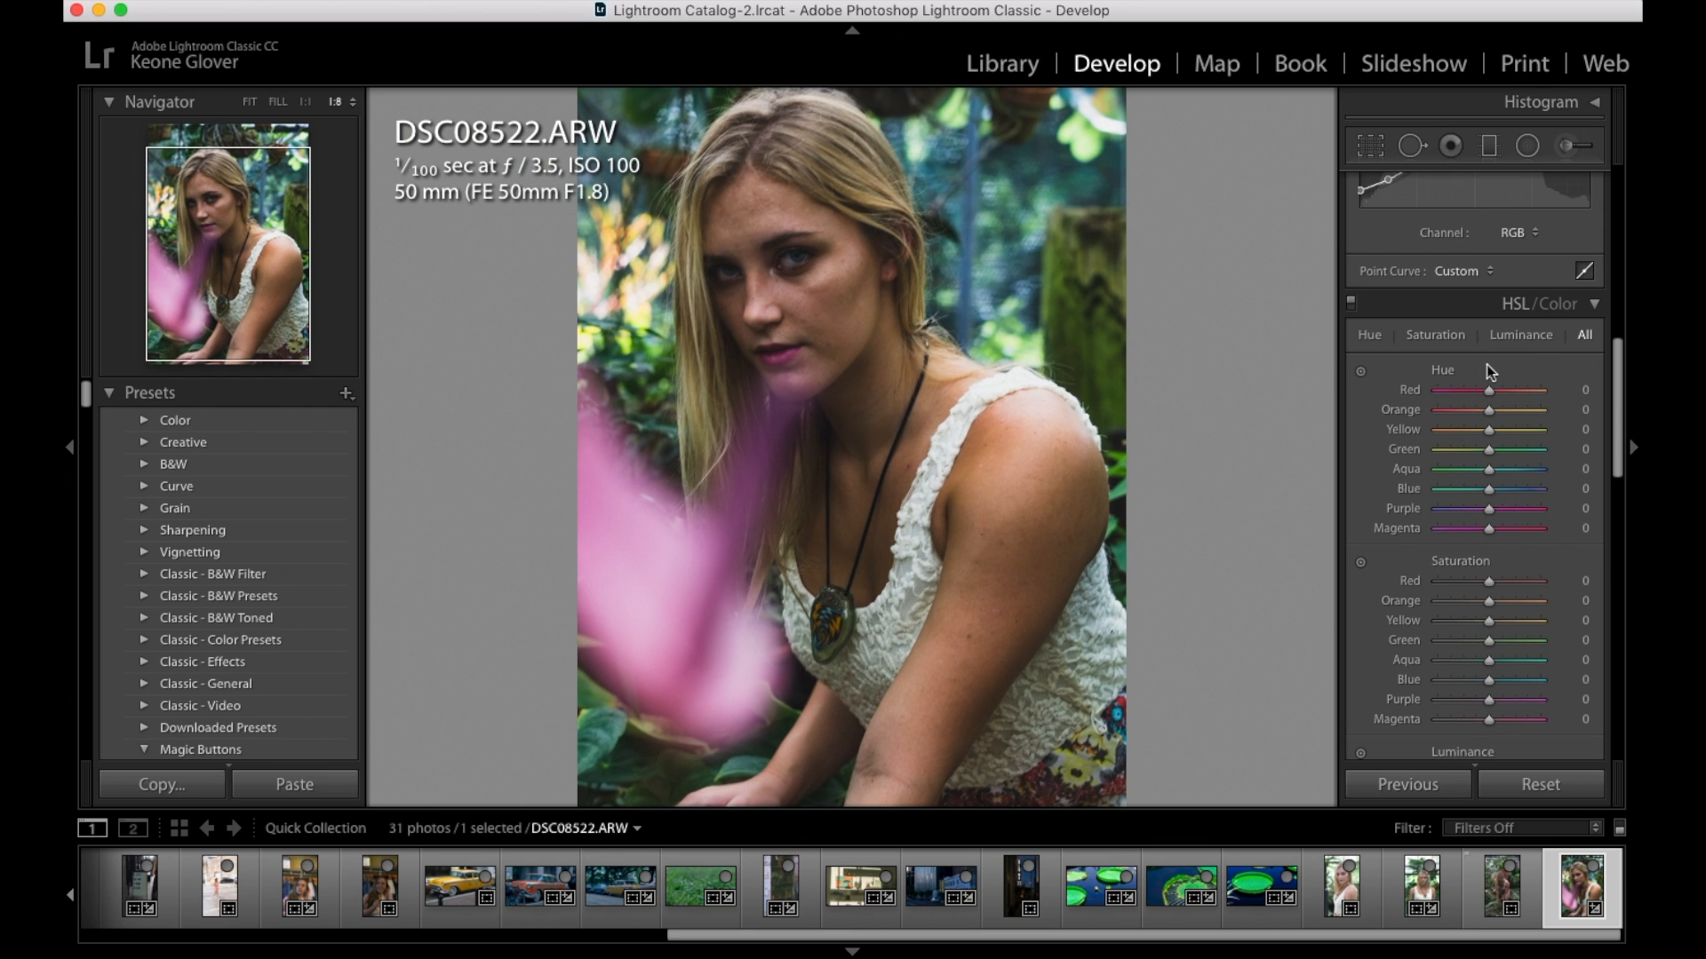
left_click(1515, 336)
left_click(1441, 338)
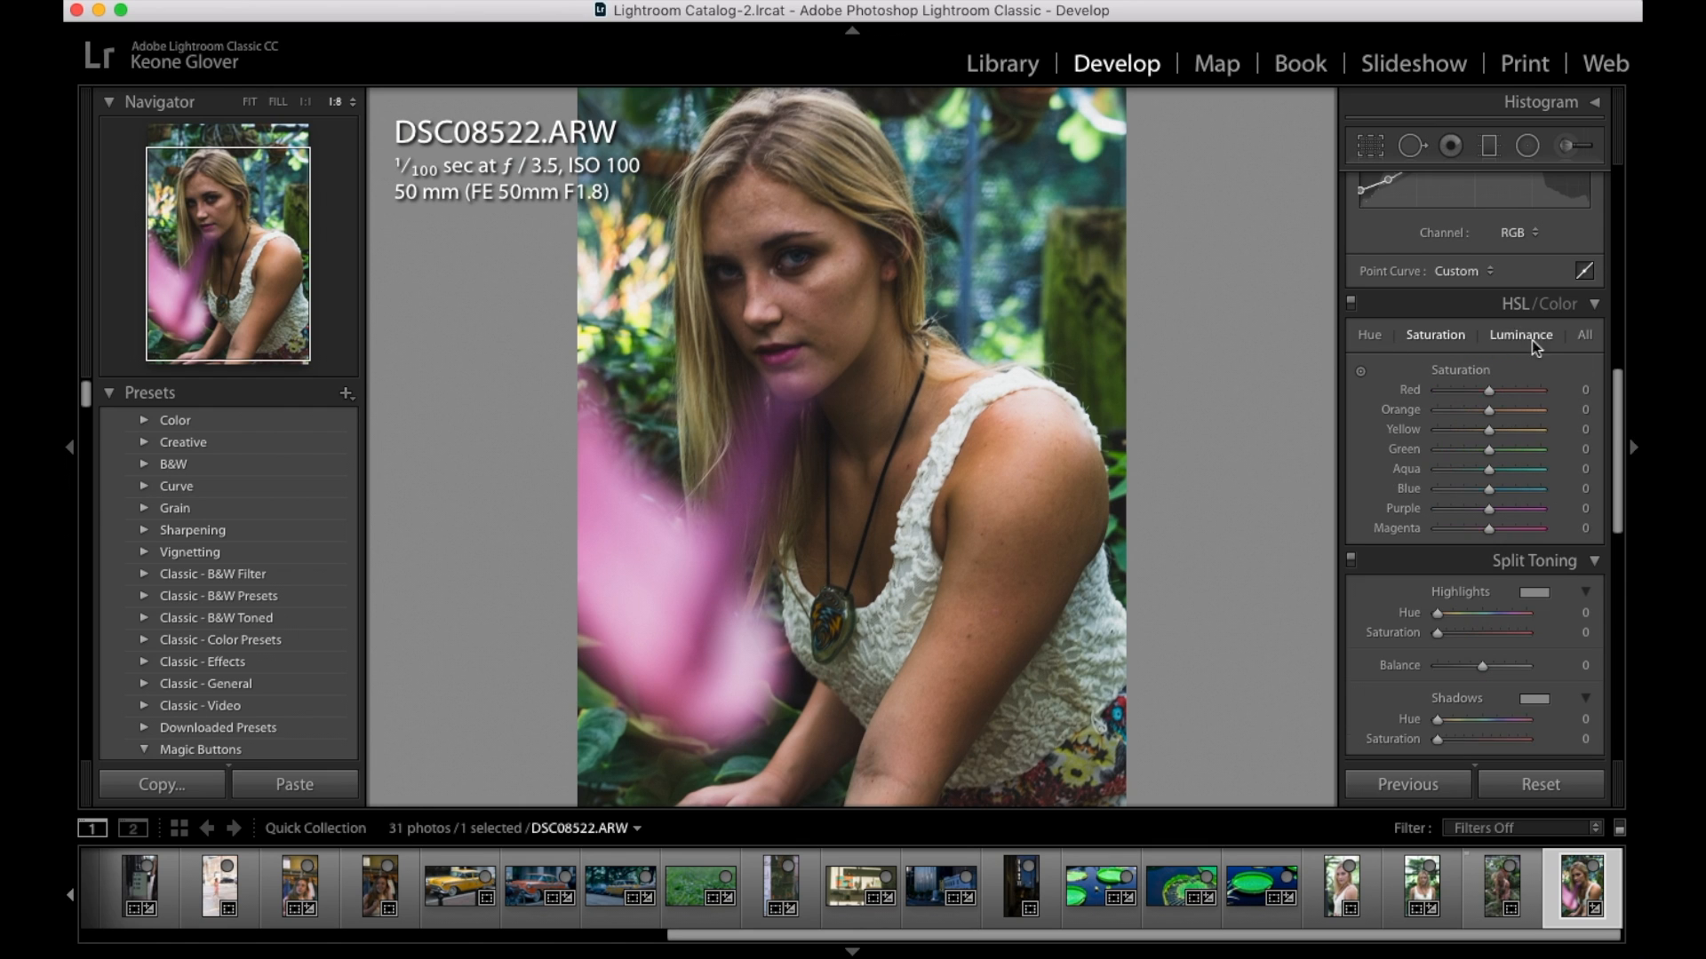
left_click(1583, 338)
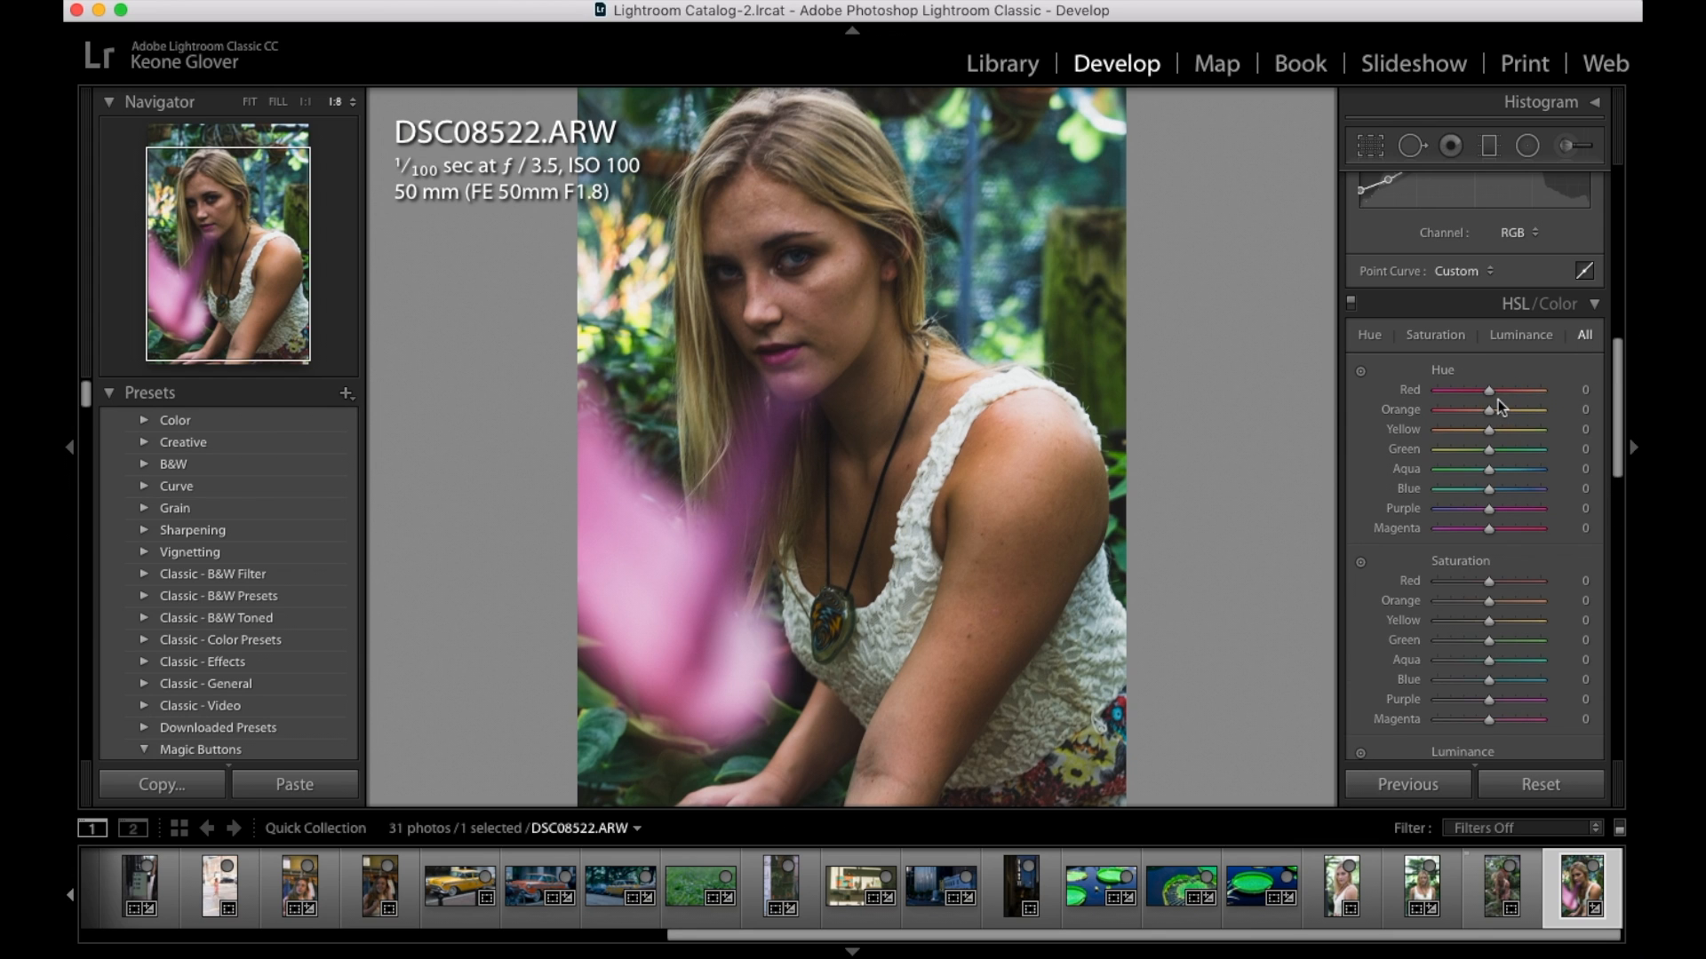
scroll(1471, 444, "up", 3)
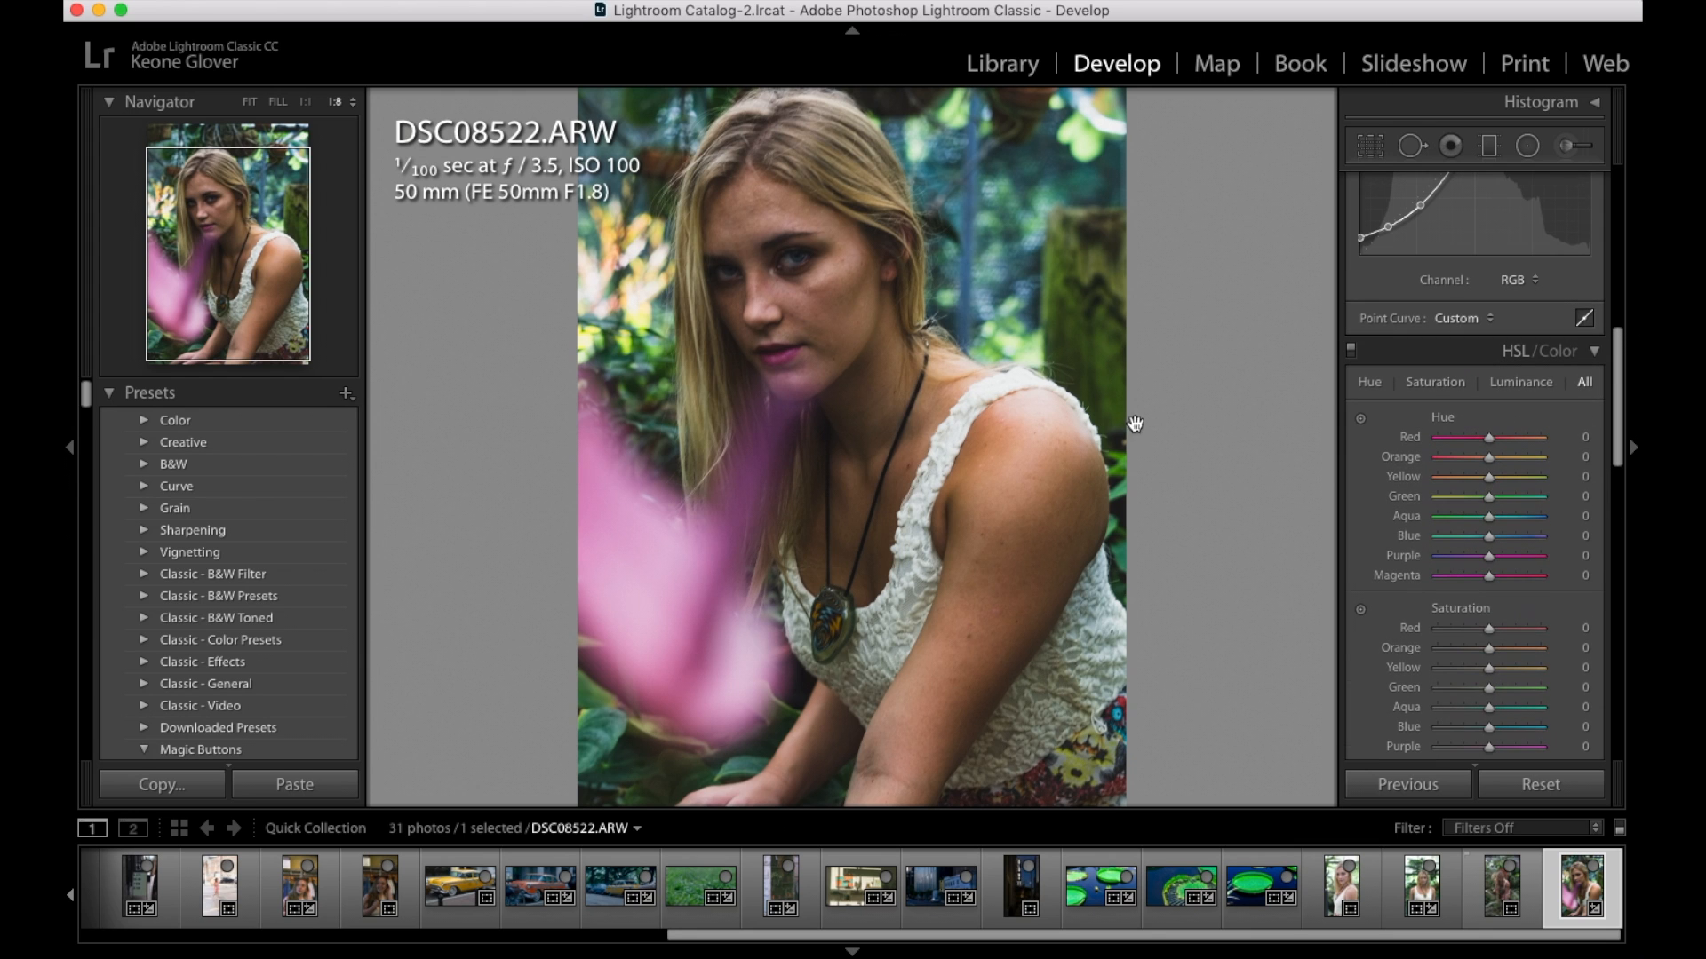
scroll(1146, 435, "up", 2)
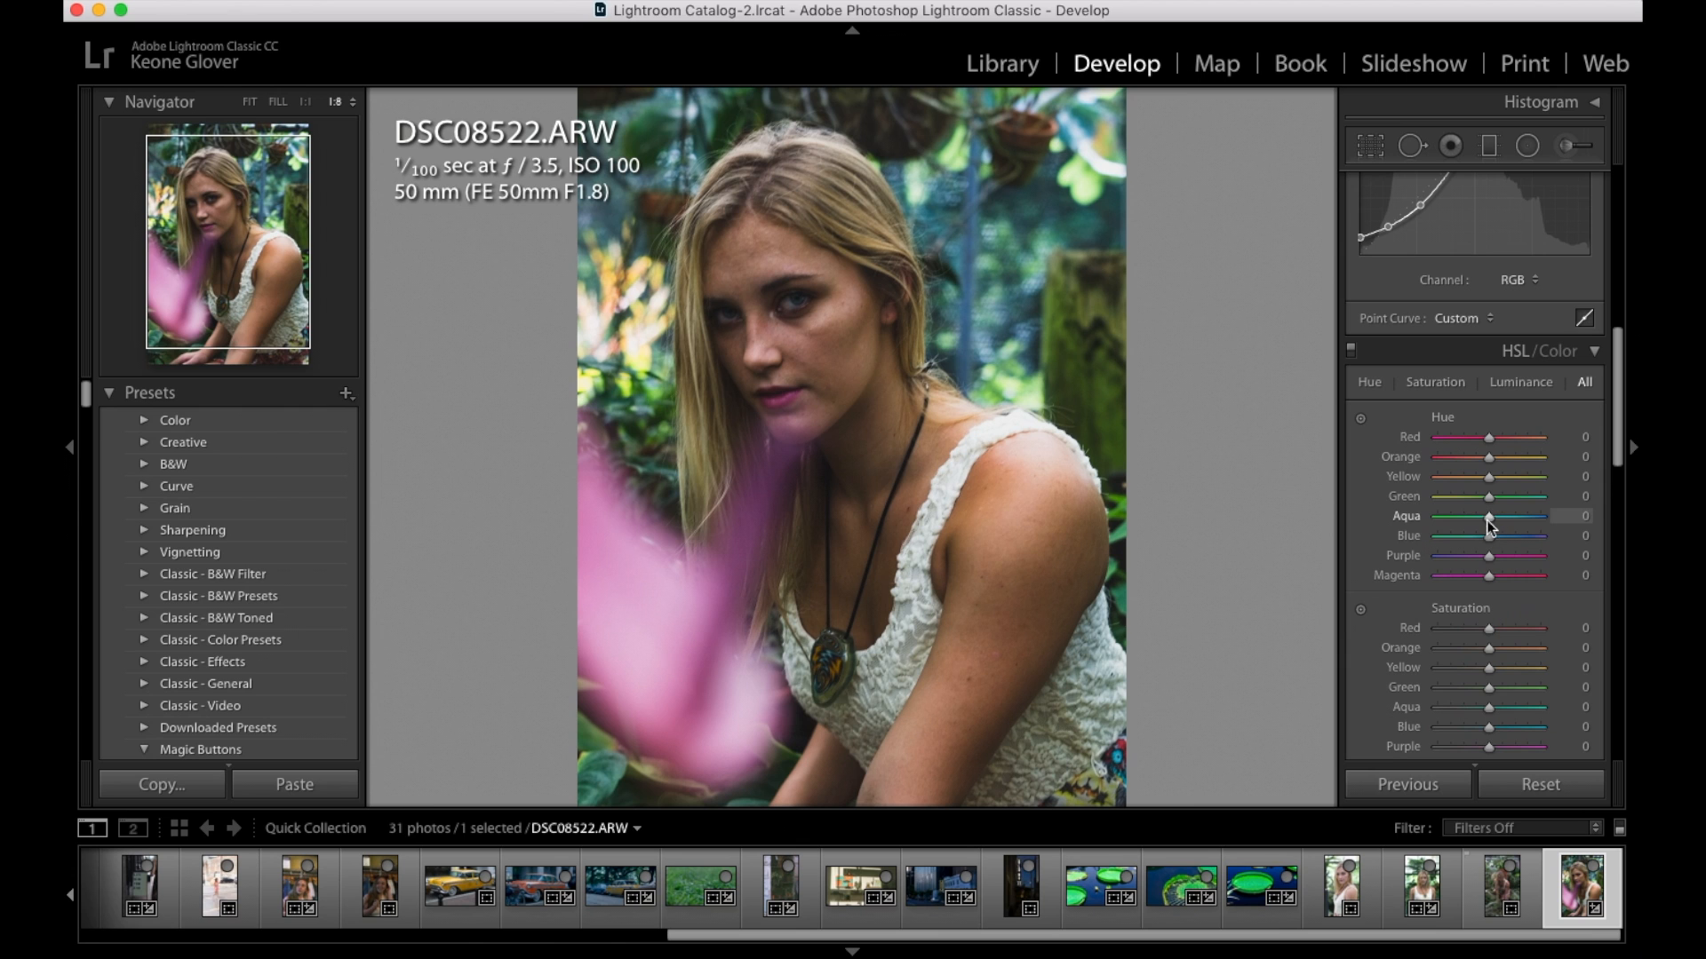
Compare strongly negative and positive green hue shifts, settling the green hue at +53 and the aqua hue at +11
mouse_move(1491, 503)
left_mouse_down()
mouse_move(1347, 496)
mouse_move(1543, 496)
mouse_move(1465, 508)
mouse_move(1532, 508)
mouse_move(1492, 512)
left_mouse_up()
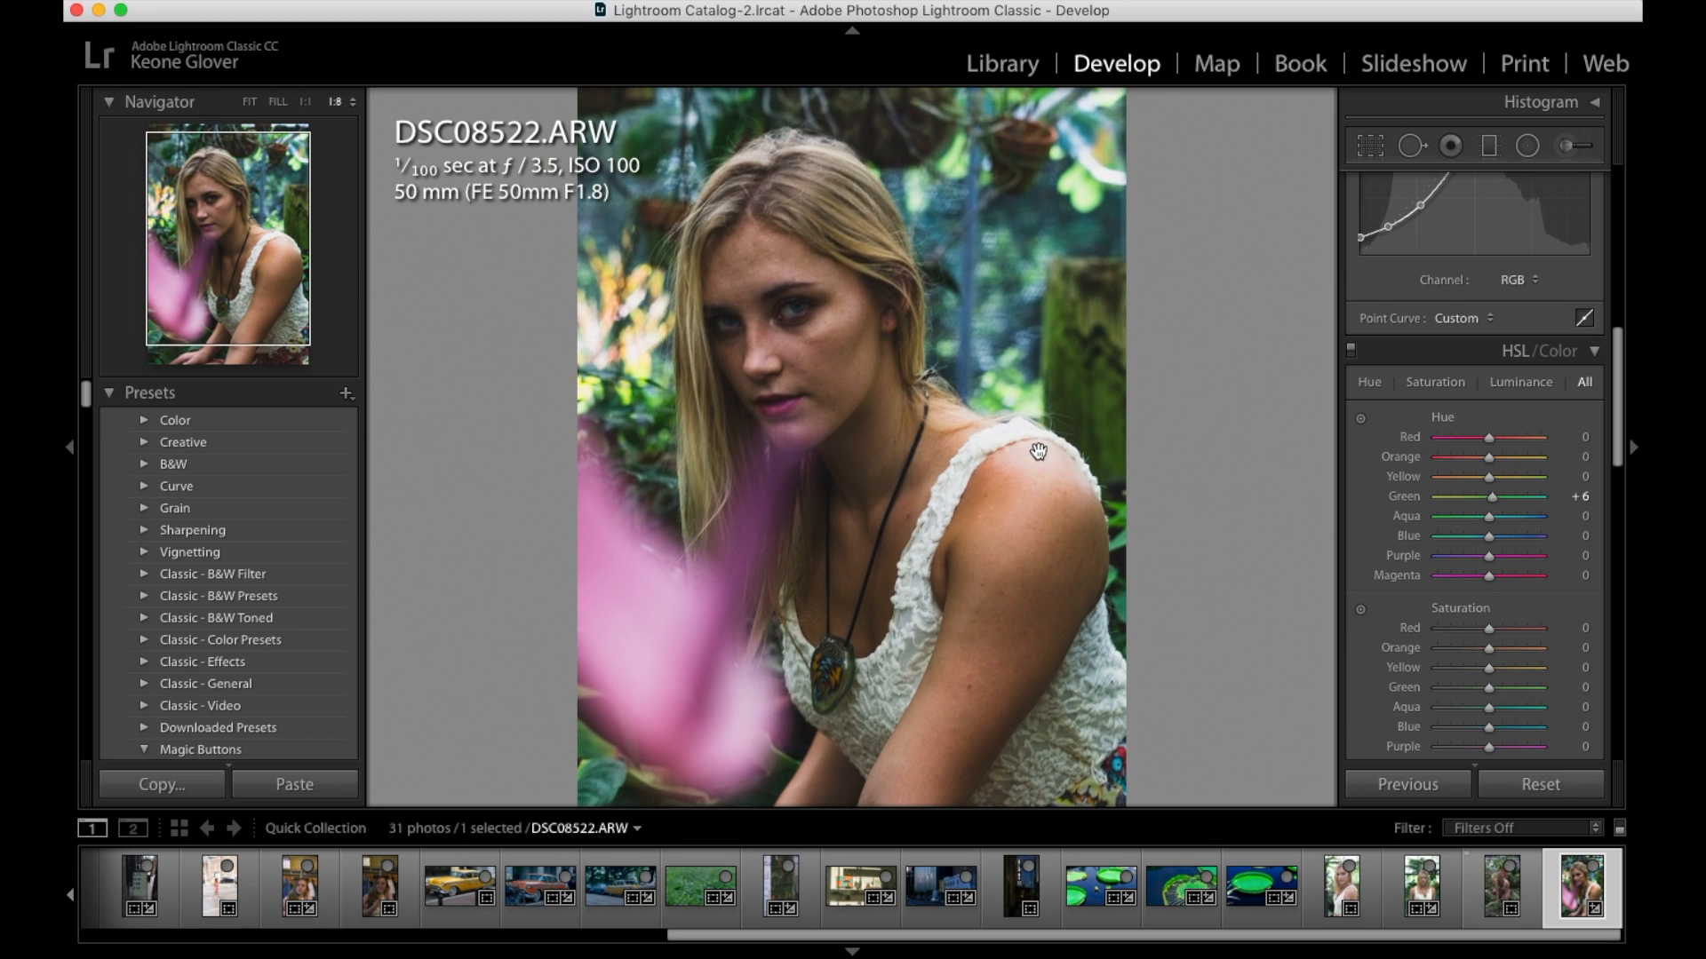
key("super+minus")
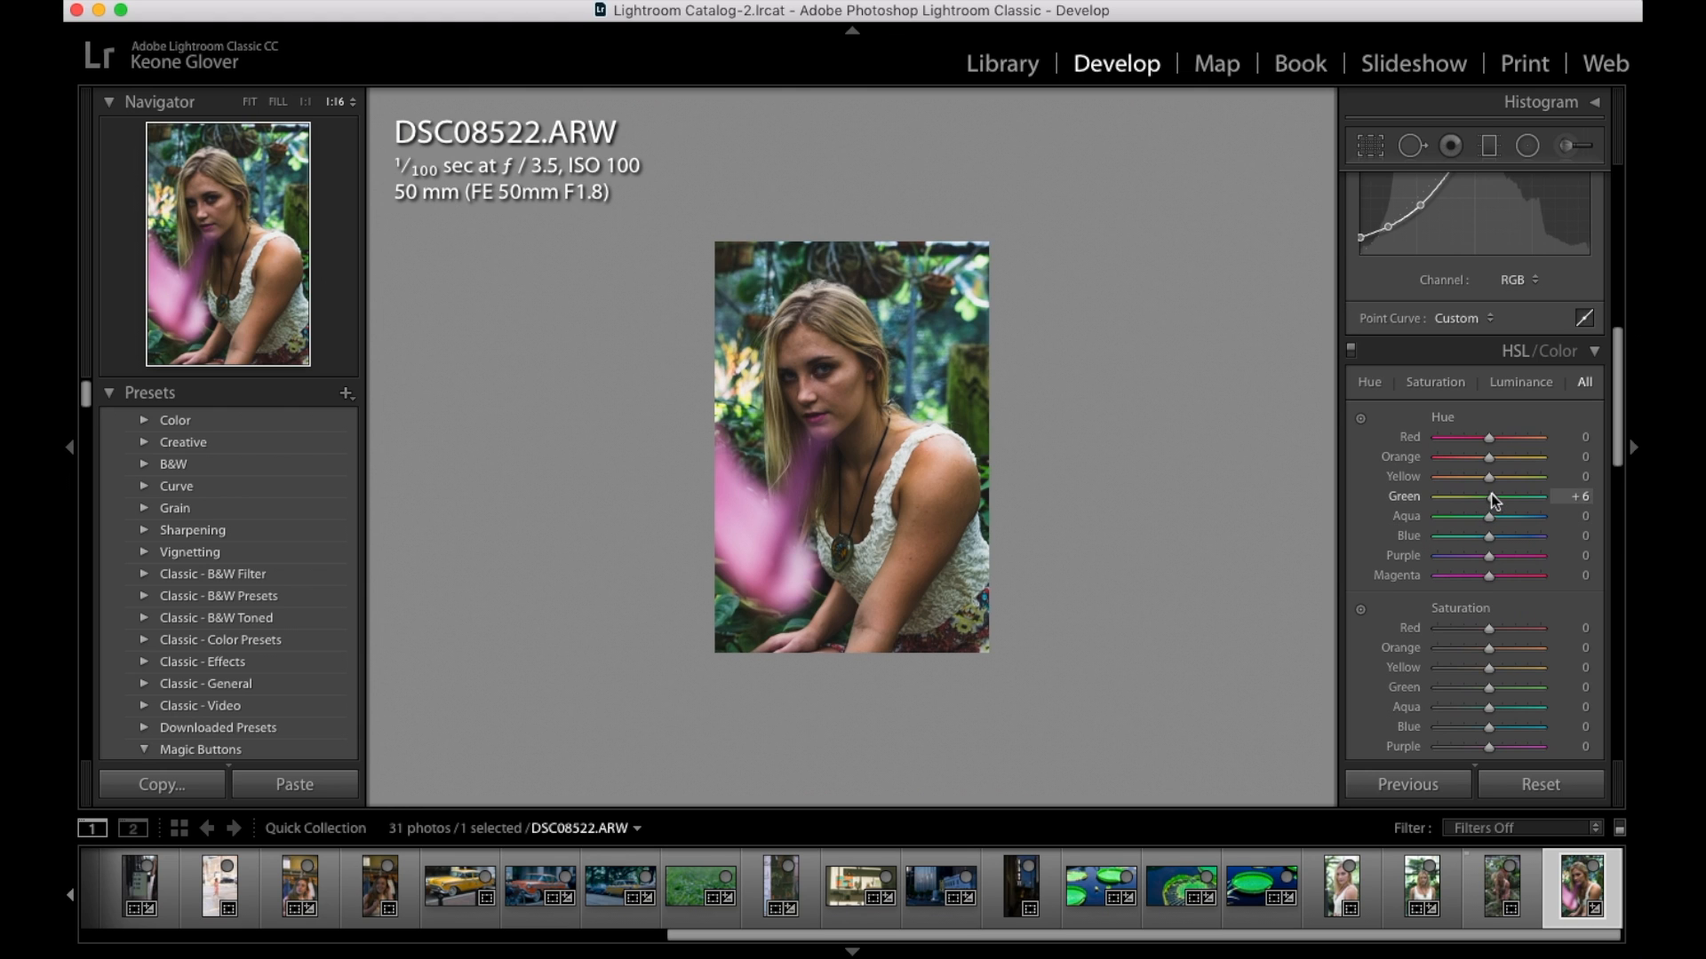
left_click_drag(1493, 502, 1344, 498)
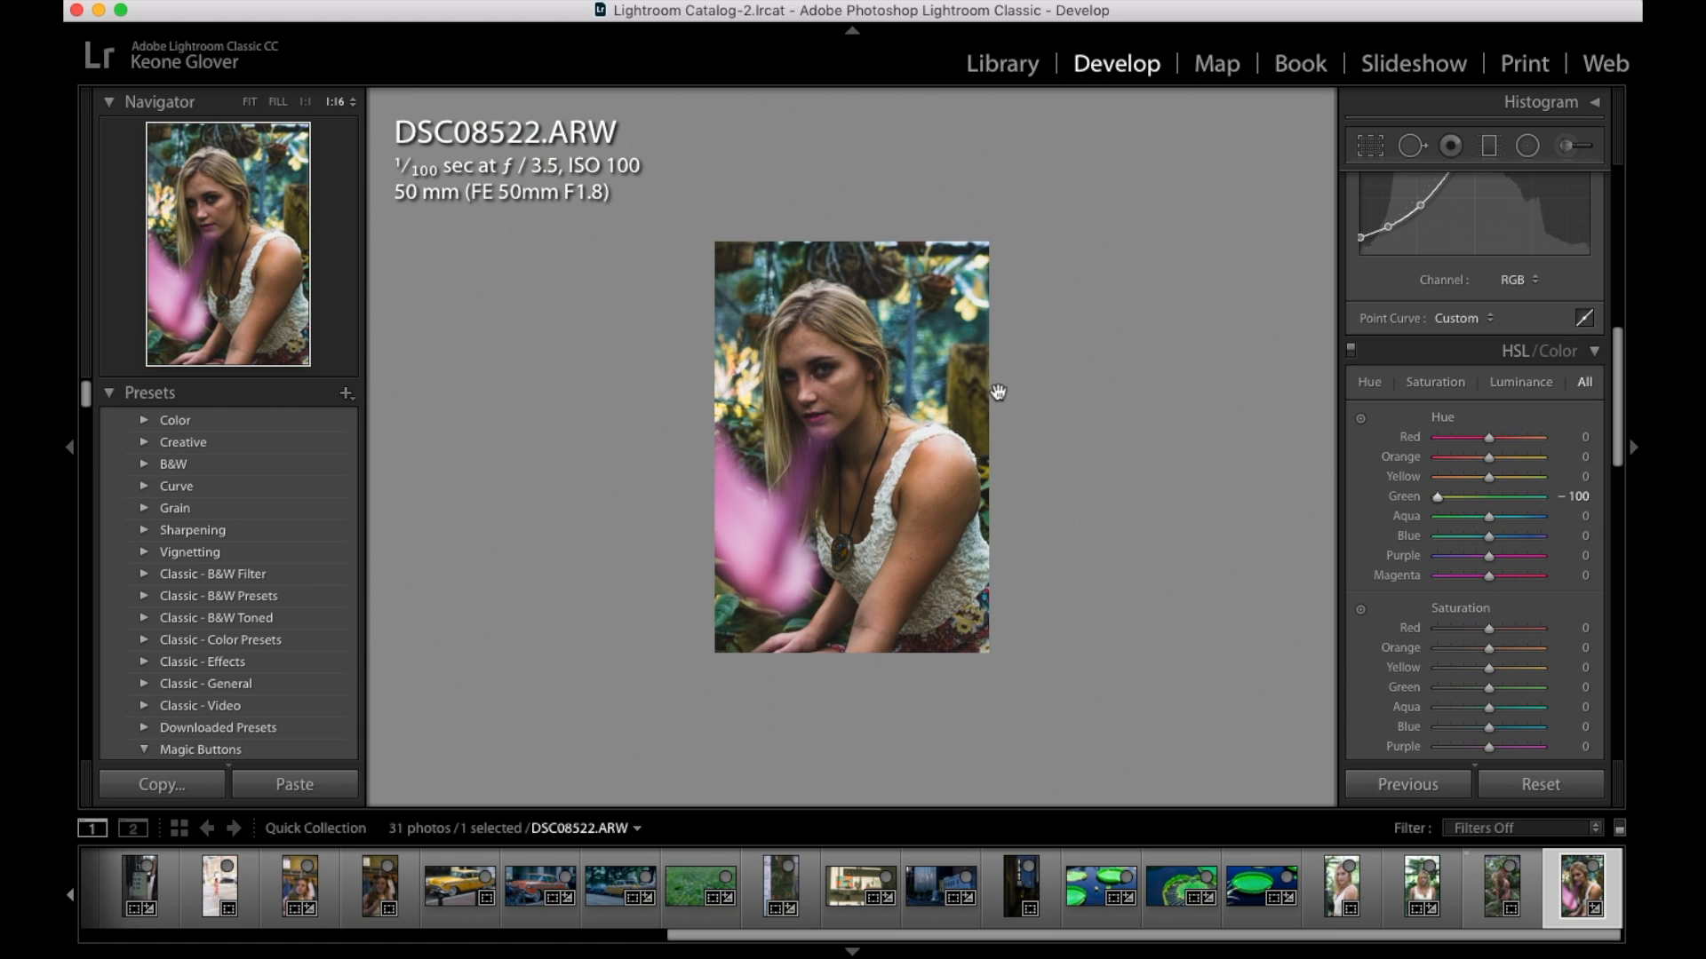
left_click(1484, 498)
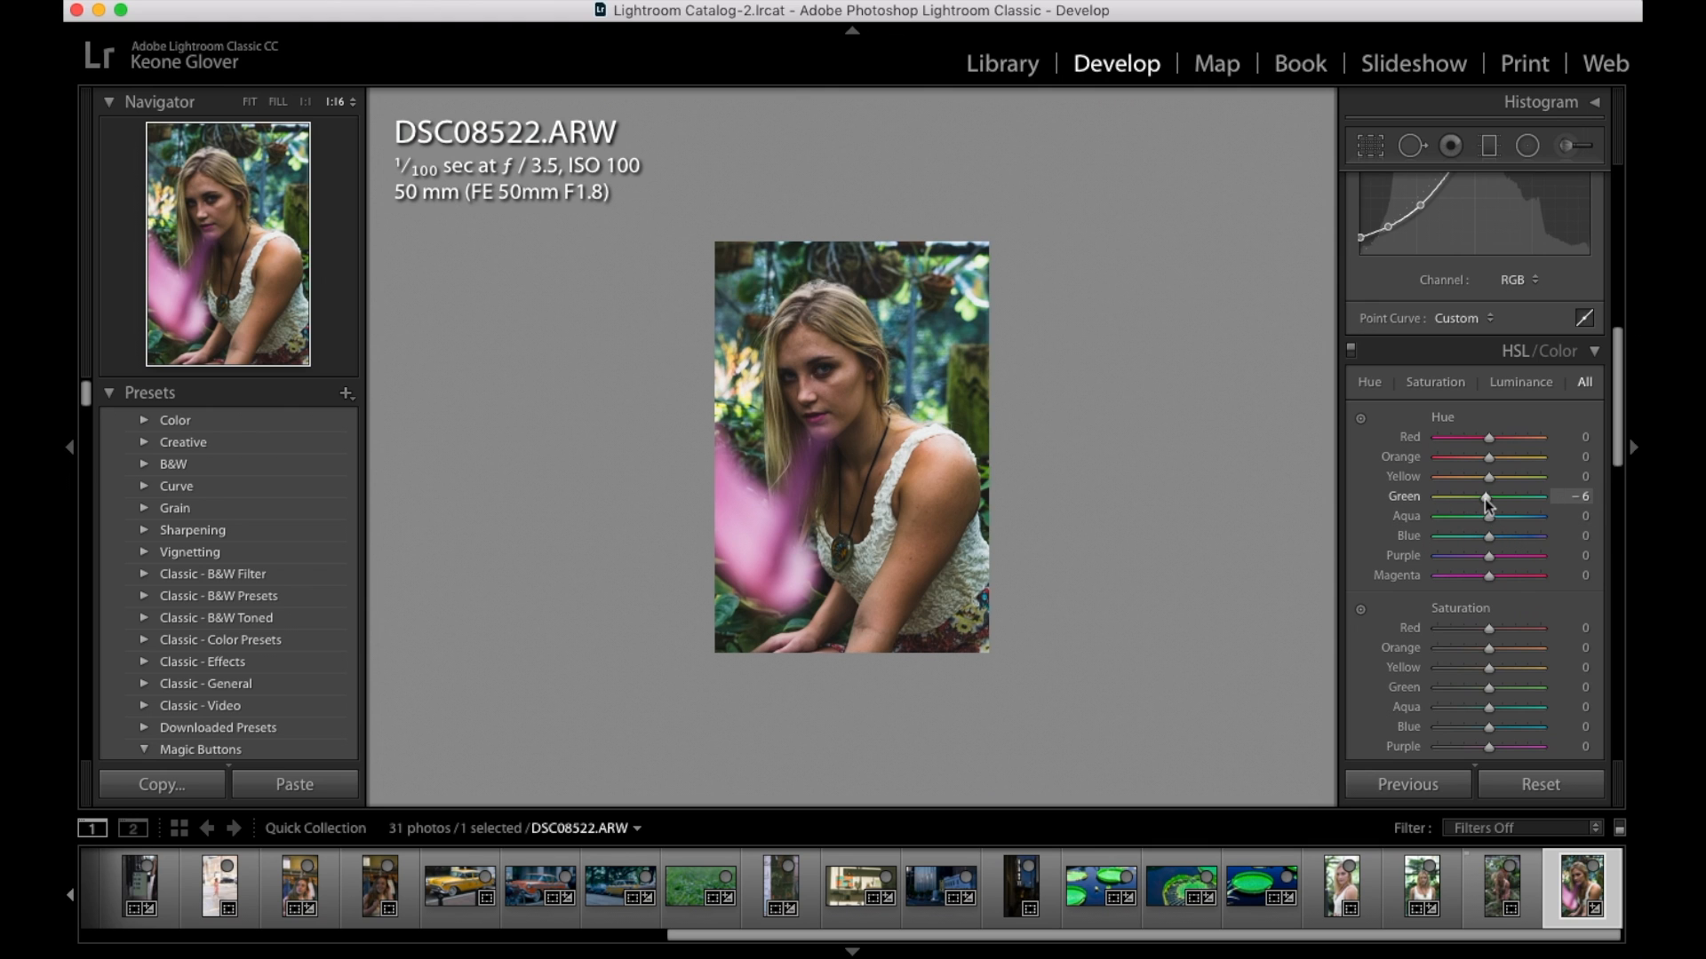
left_click_drag(1487, 504, 1541, 509)
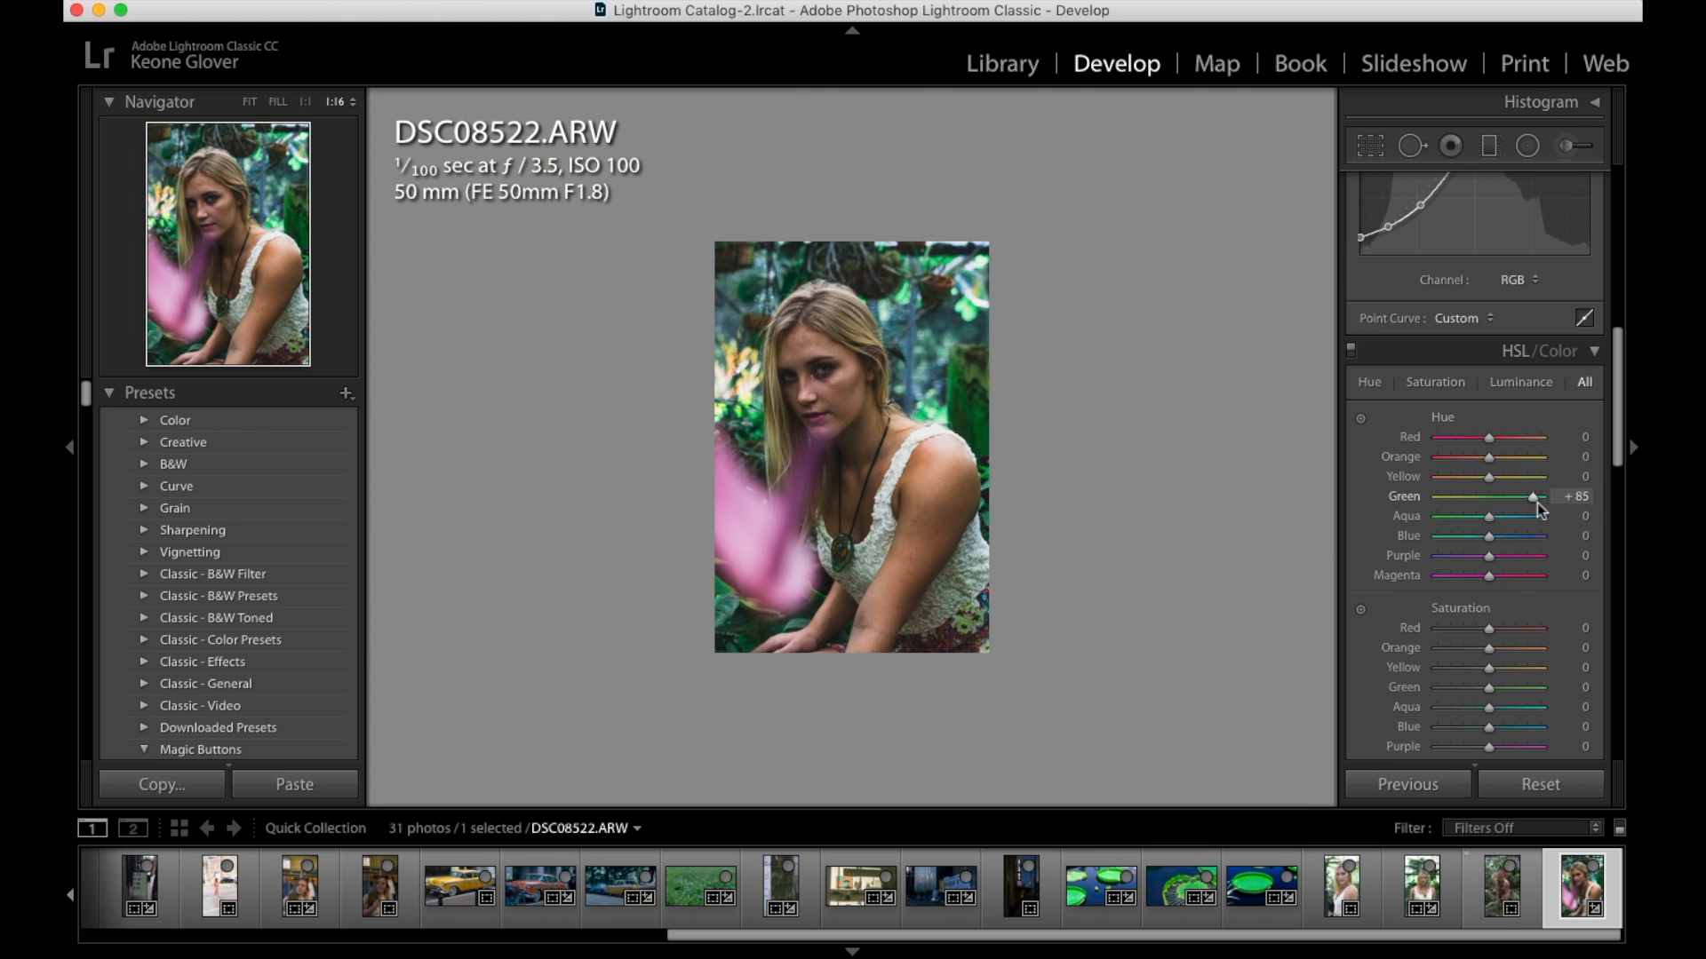
left_click_drag(1537, 504, 1494, 513)
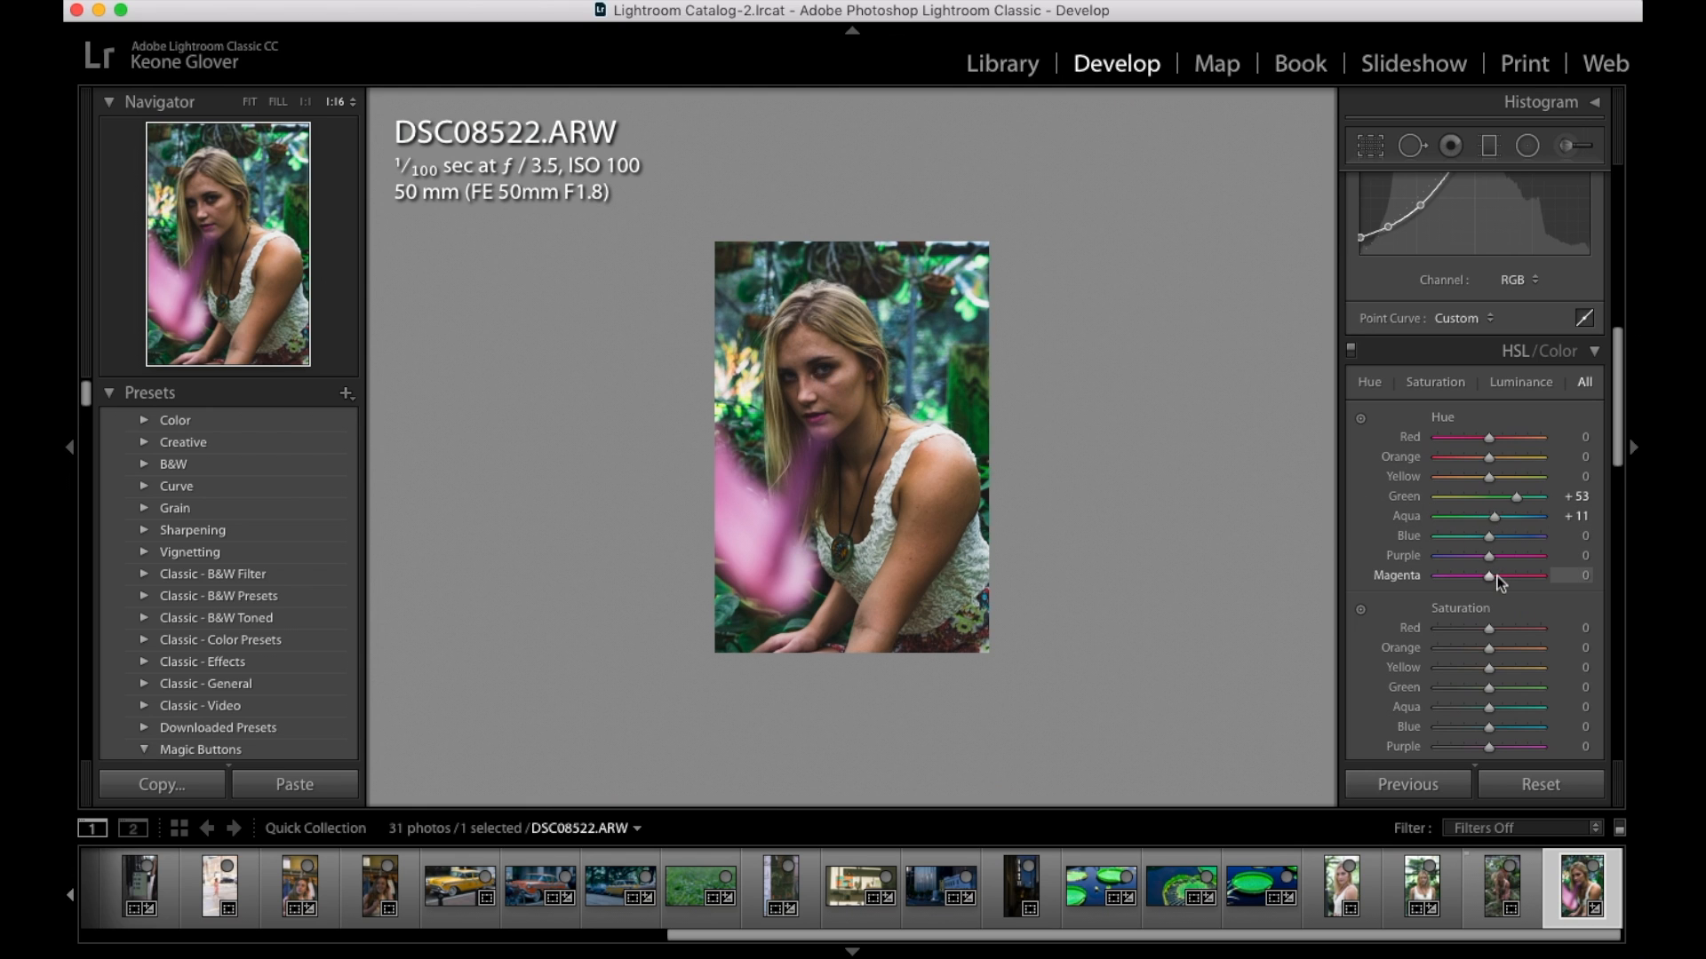
Try the red hue at -37 and the orange hue at +66, undoing each change
mouse_move(1488, 438)
left_mouse_down()
mouse_move(1521, 441)
mouse_move(1469, 442)
left_mouse_up()
key("super+z")
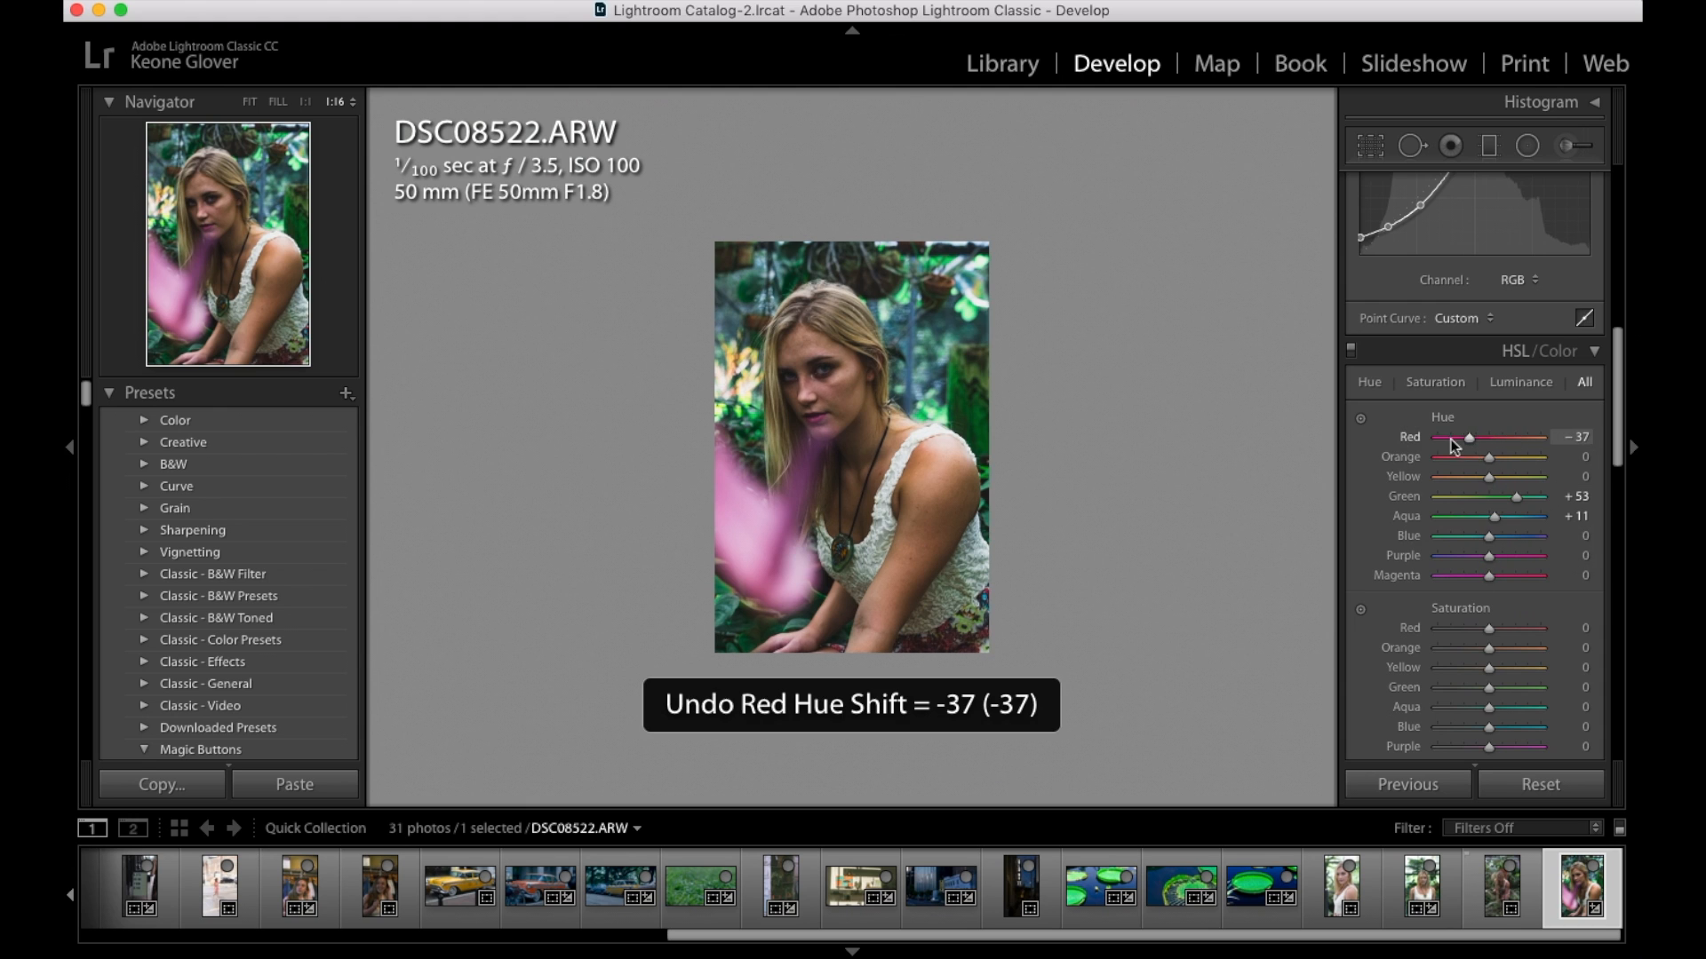
left_click_drag(1495, 458, 1528, 463)
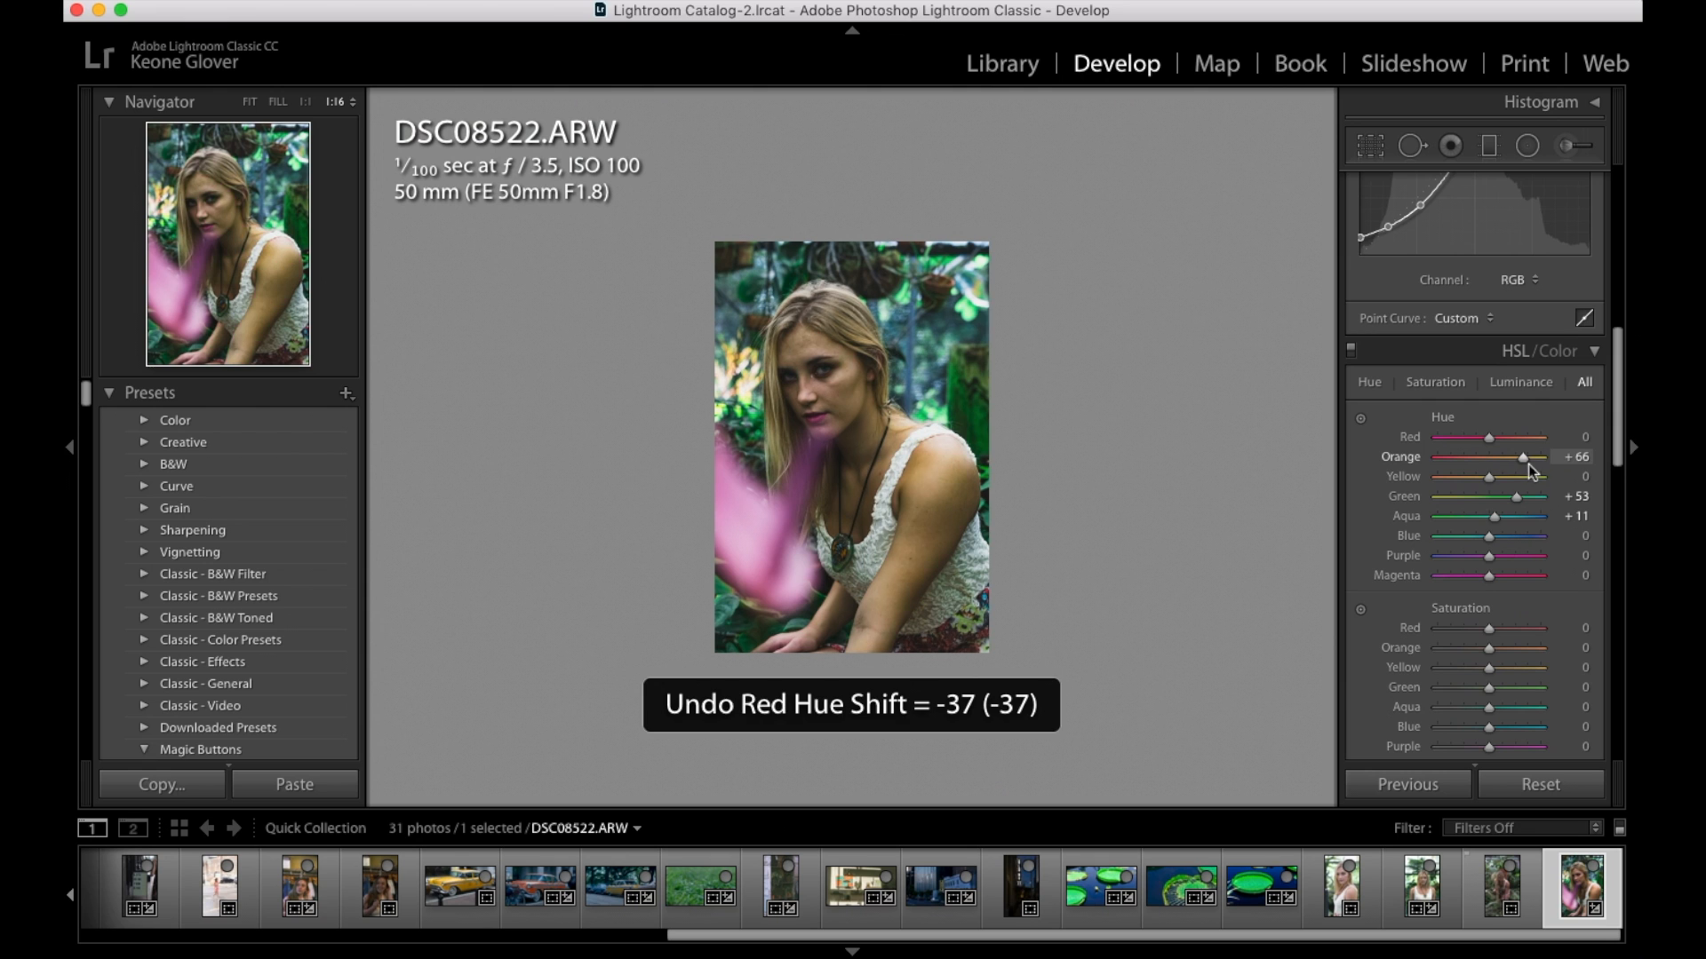
key("super+z")
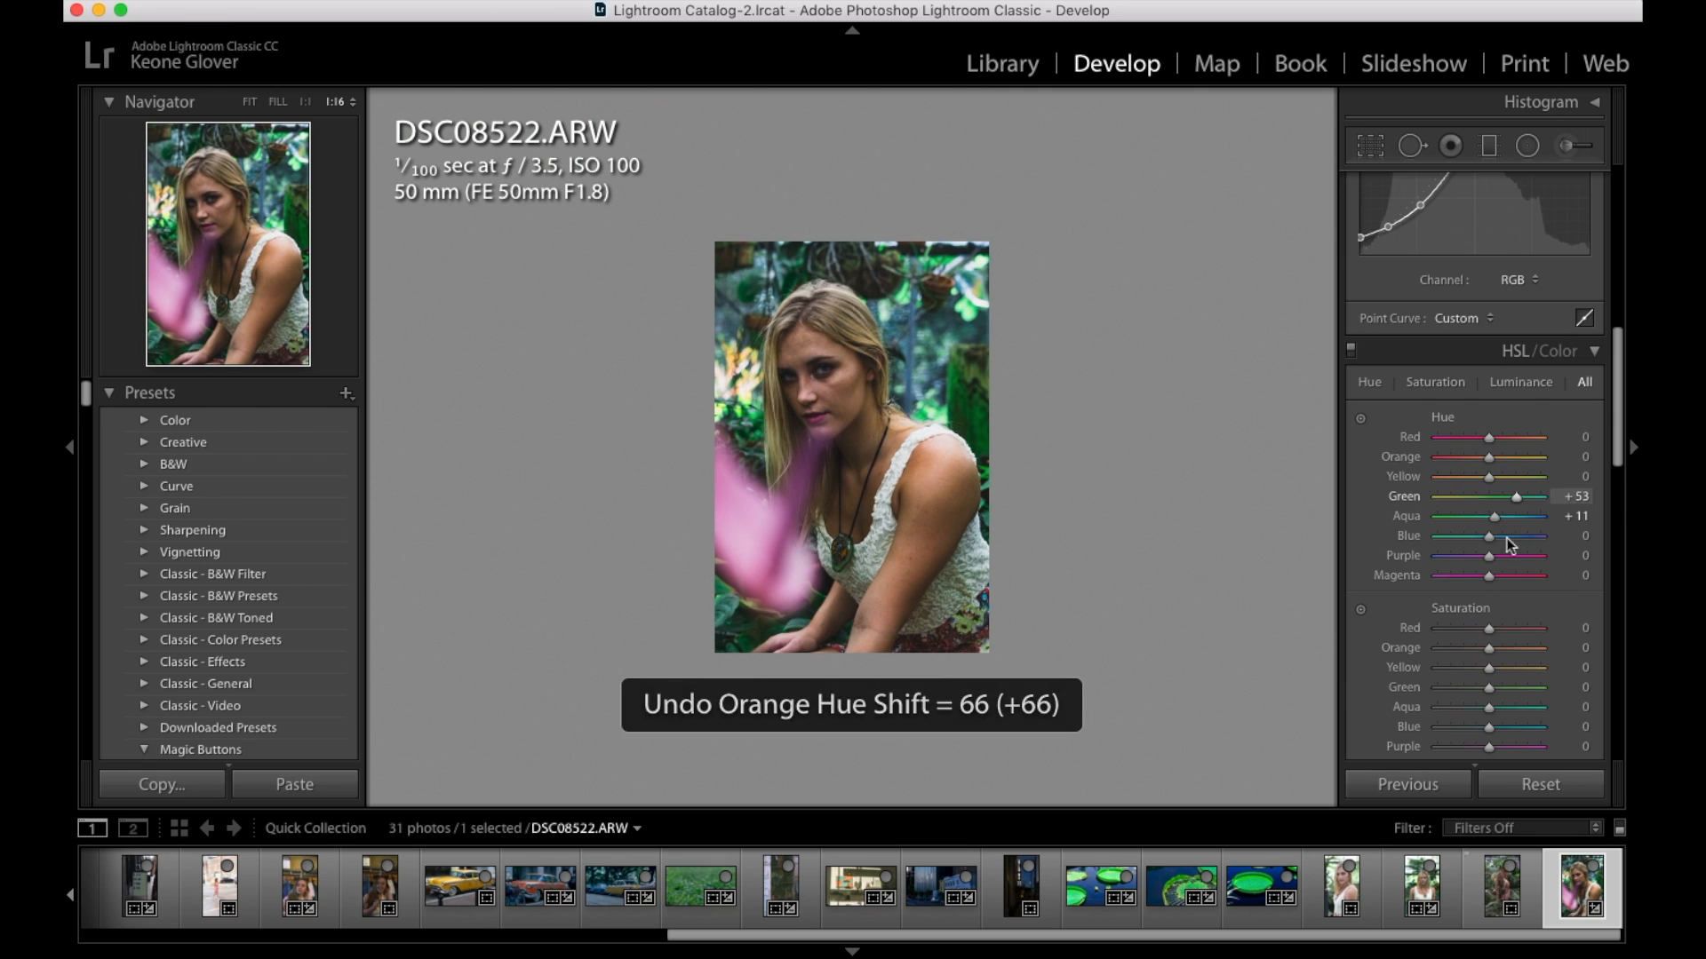
Set the green hue to +68, try the magenta hue at -100, and settle it at +3 after inspecting the lips up close
left_click_drag(1488, 579, 1364, 568)
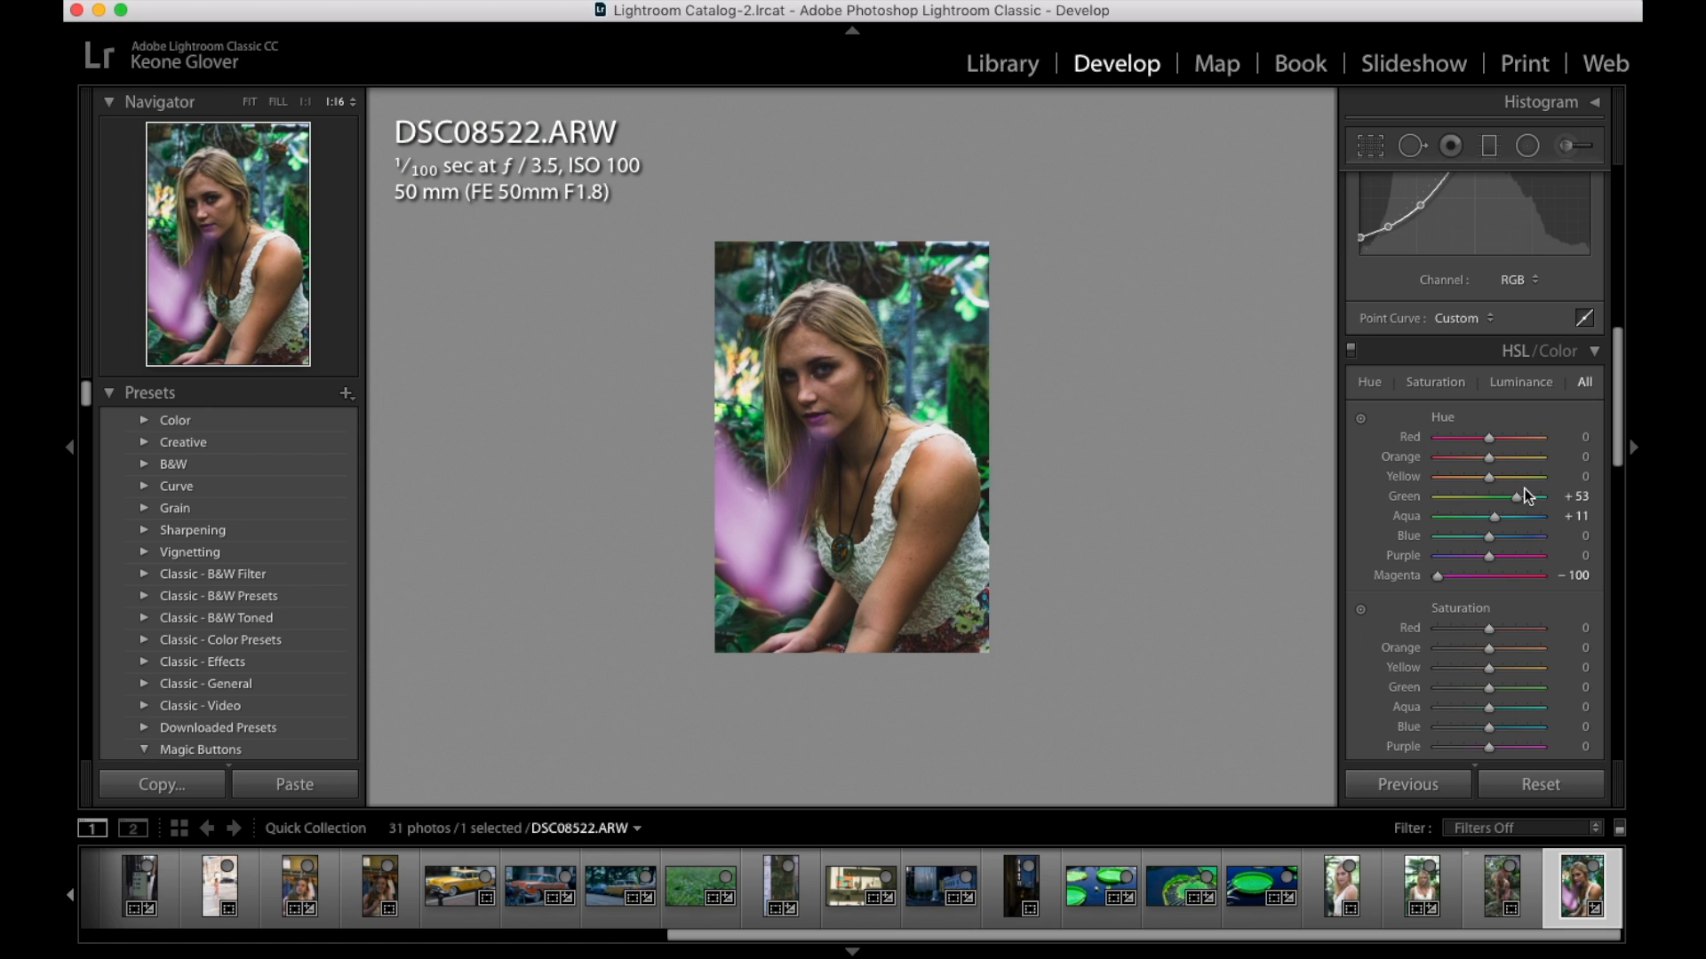
mouse_move(1515, 496)
left_mouse_down()
mouse_move(1413, 511)
mouse_move(1525, 524)
left_mouse_up()
left_click(844, 454)
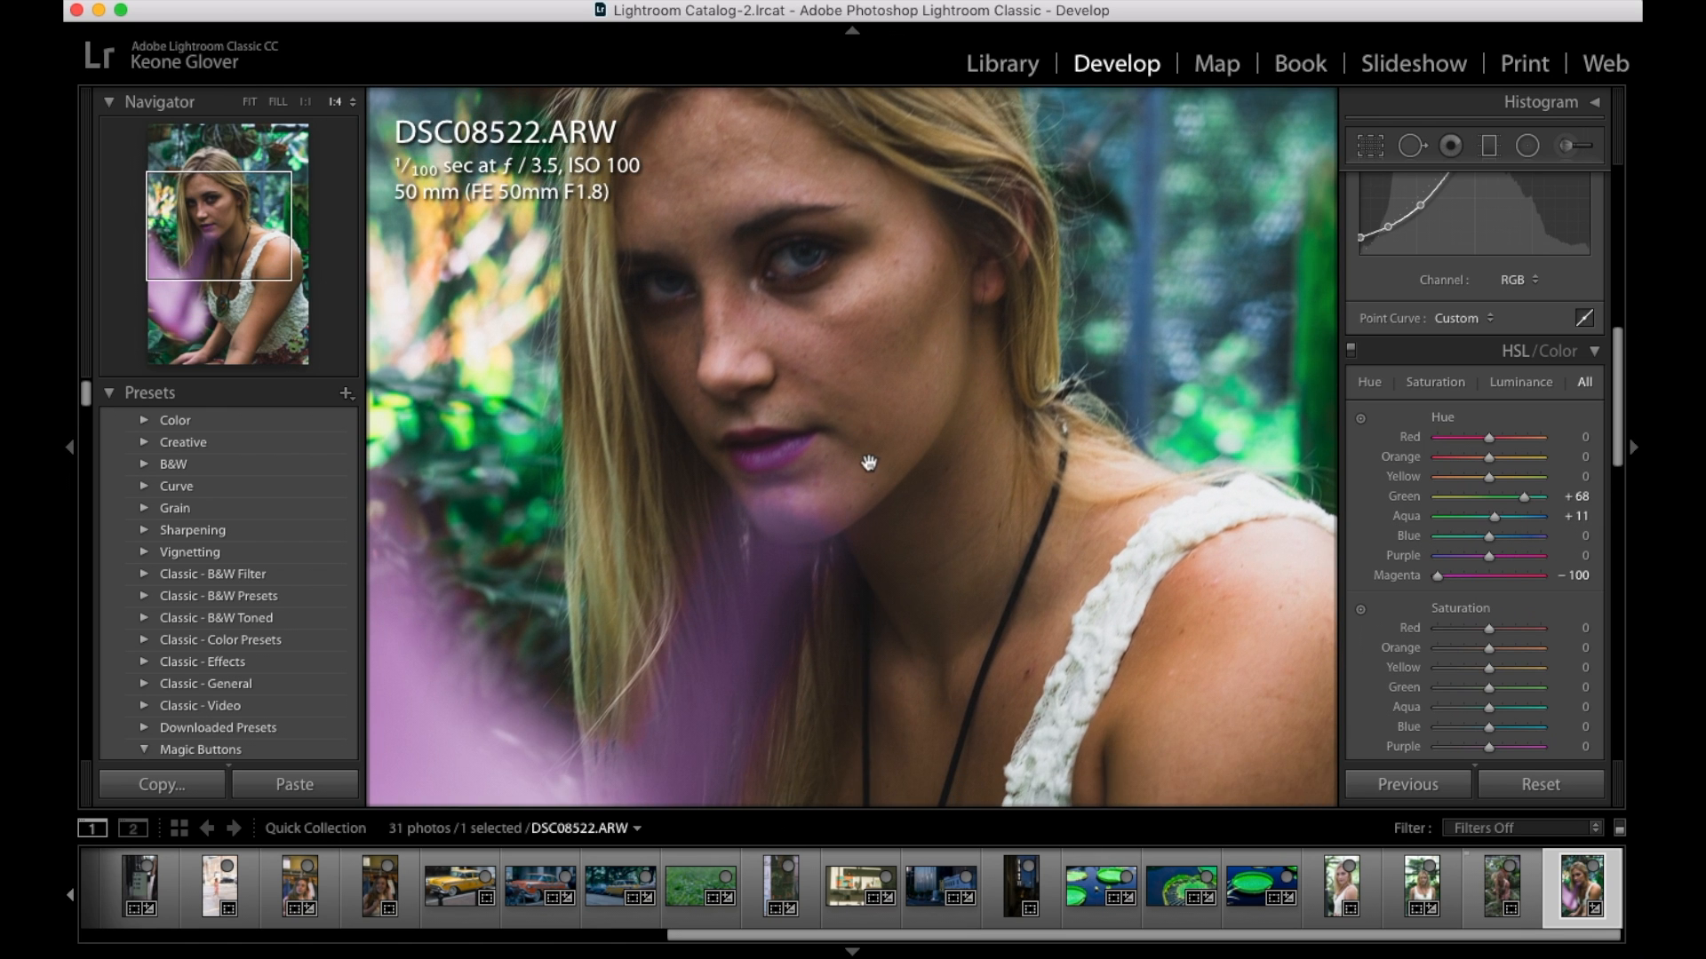
left_click(869, 463)
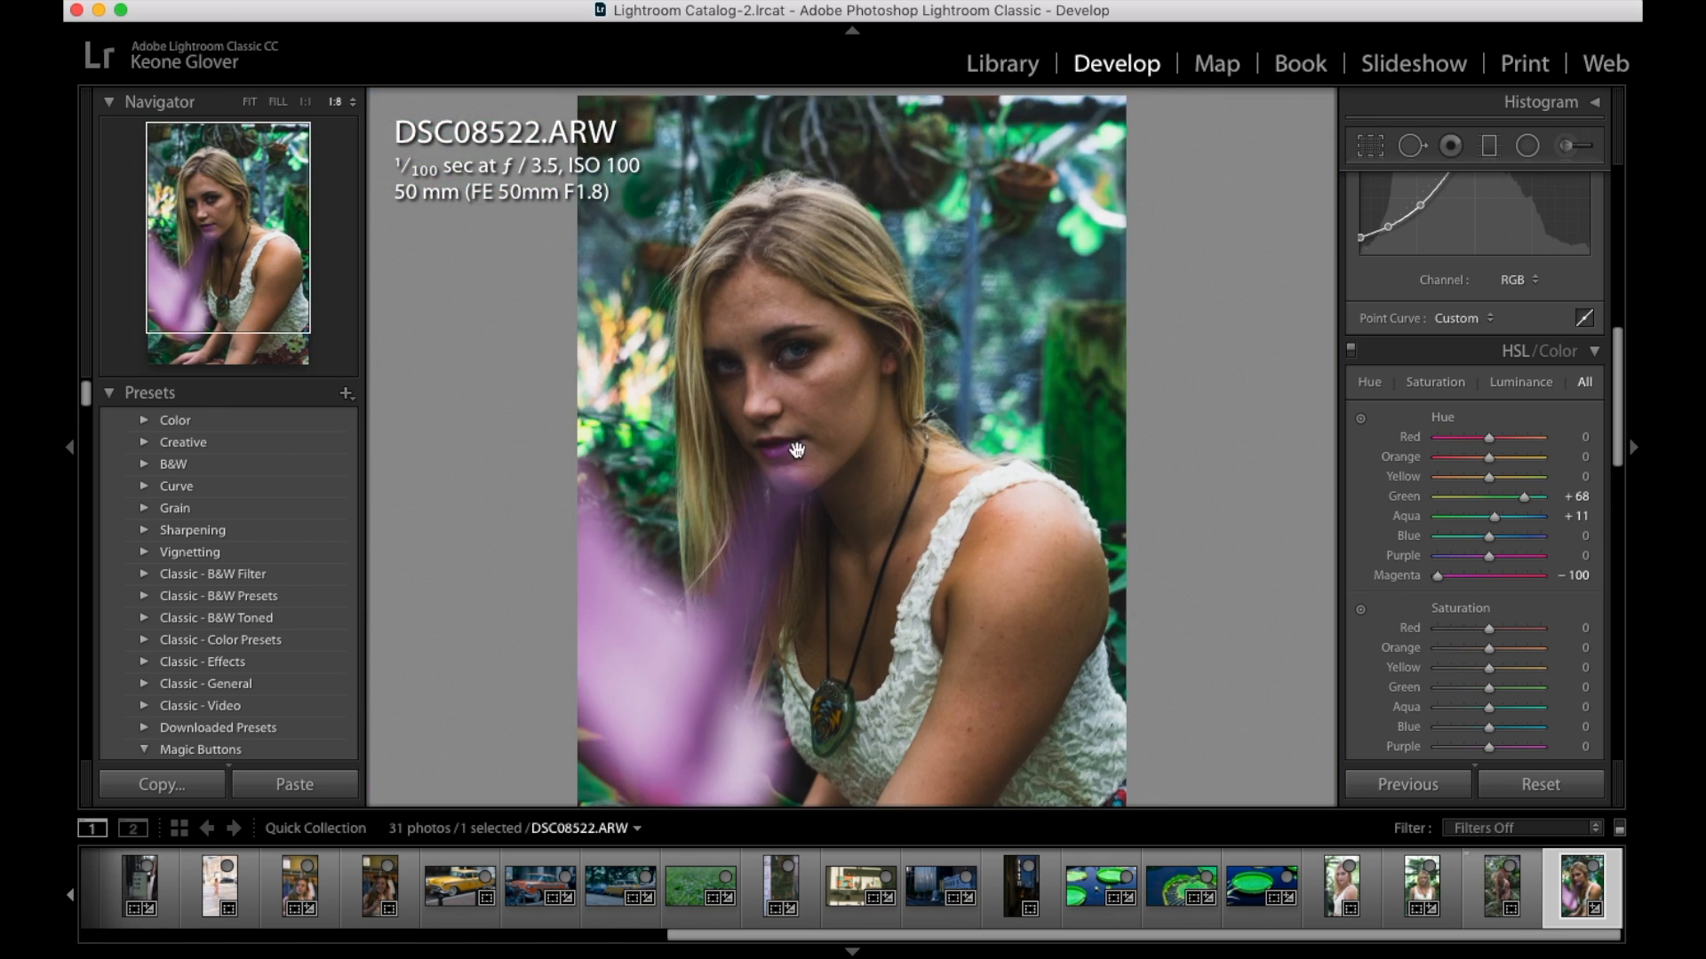
left_click(797, 450)
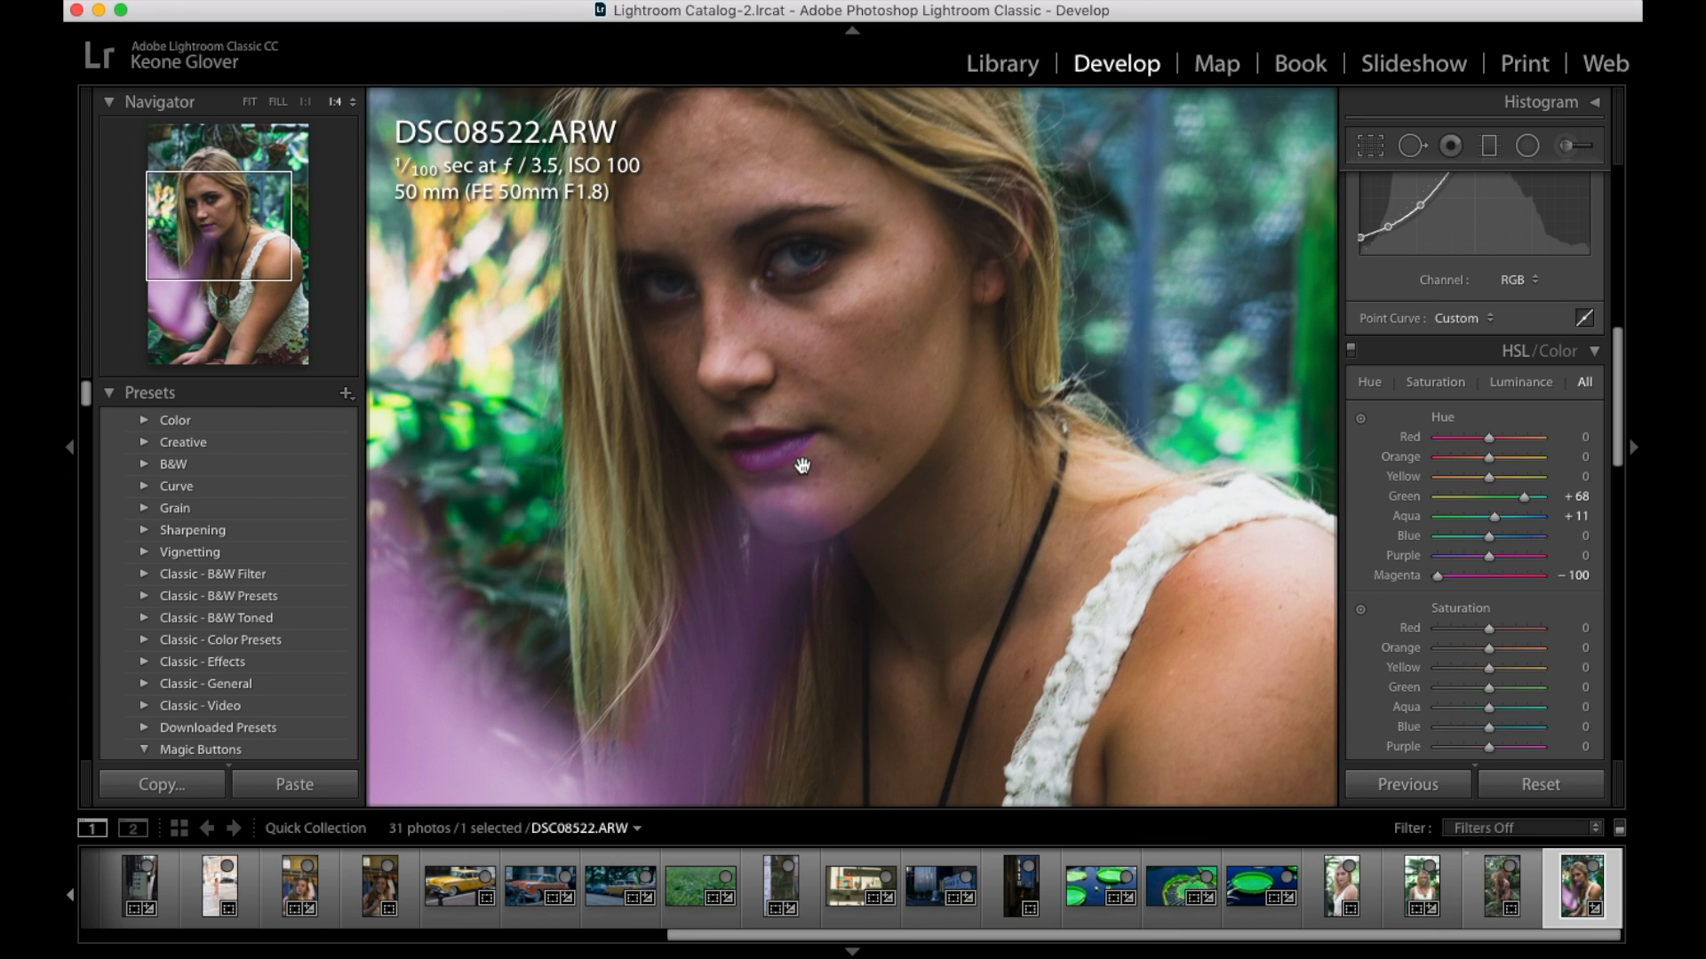
key("super+equal")
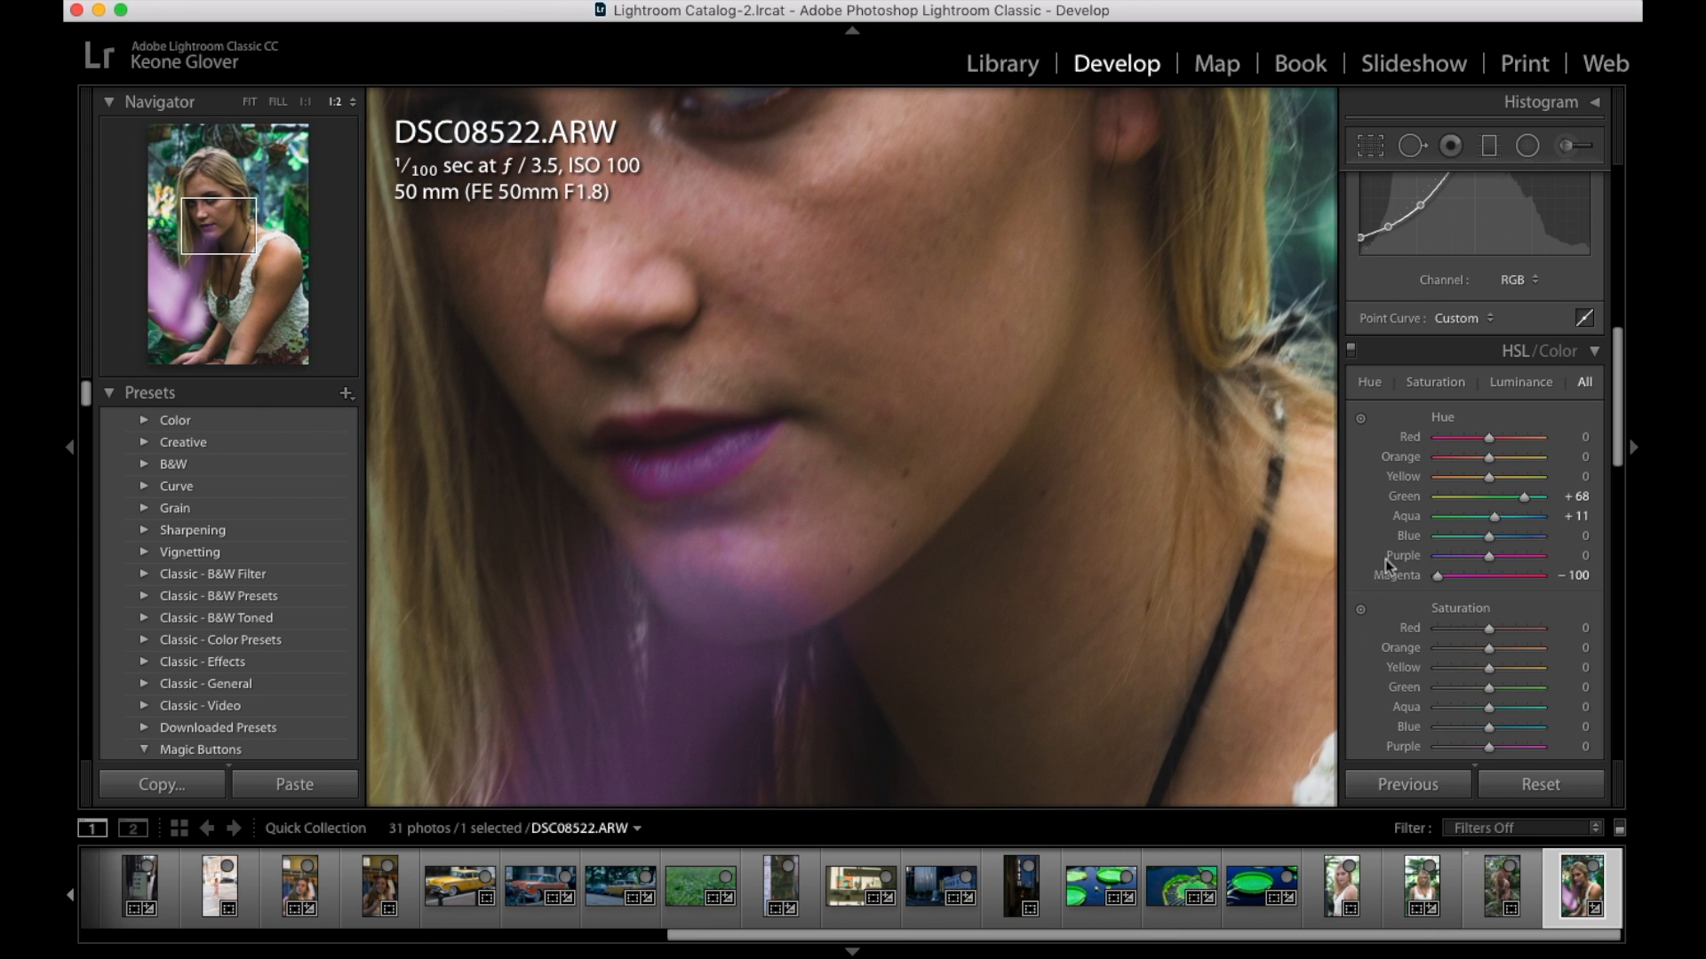
left_click(1490, 578)
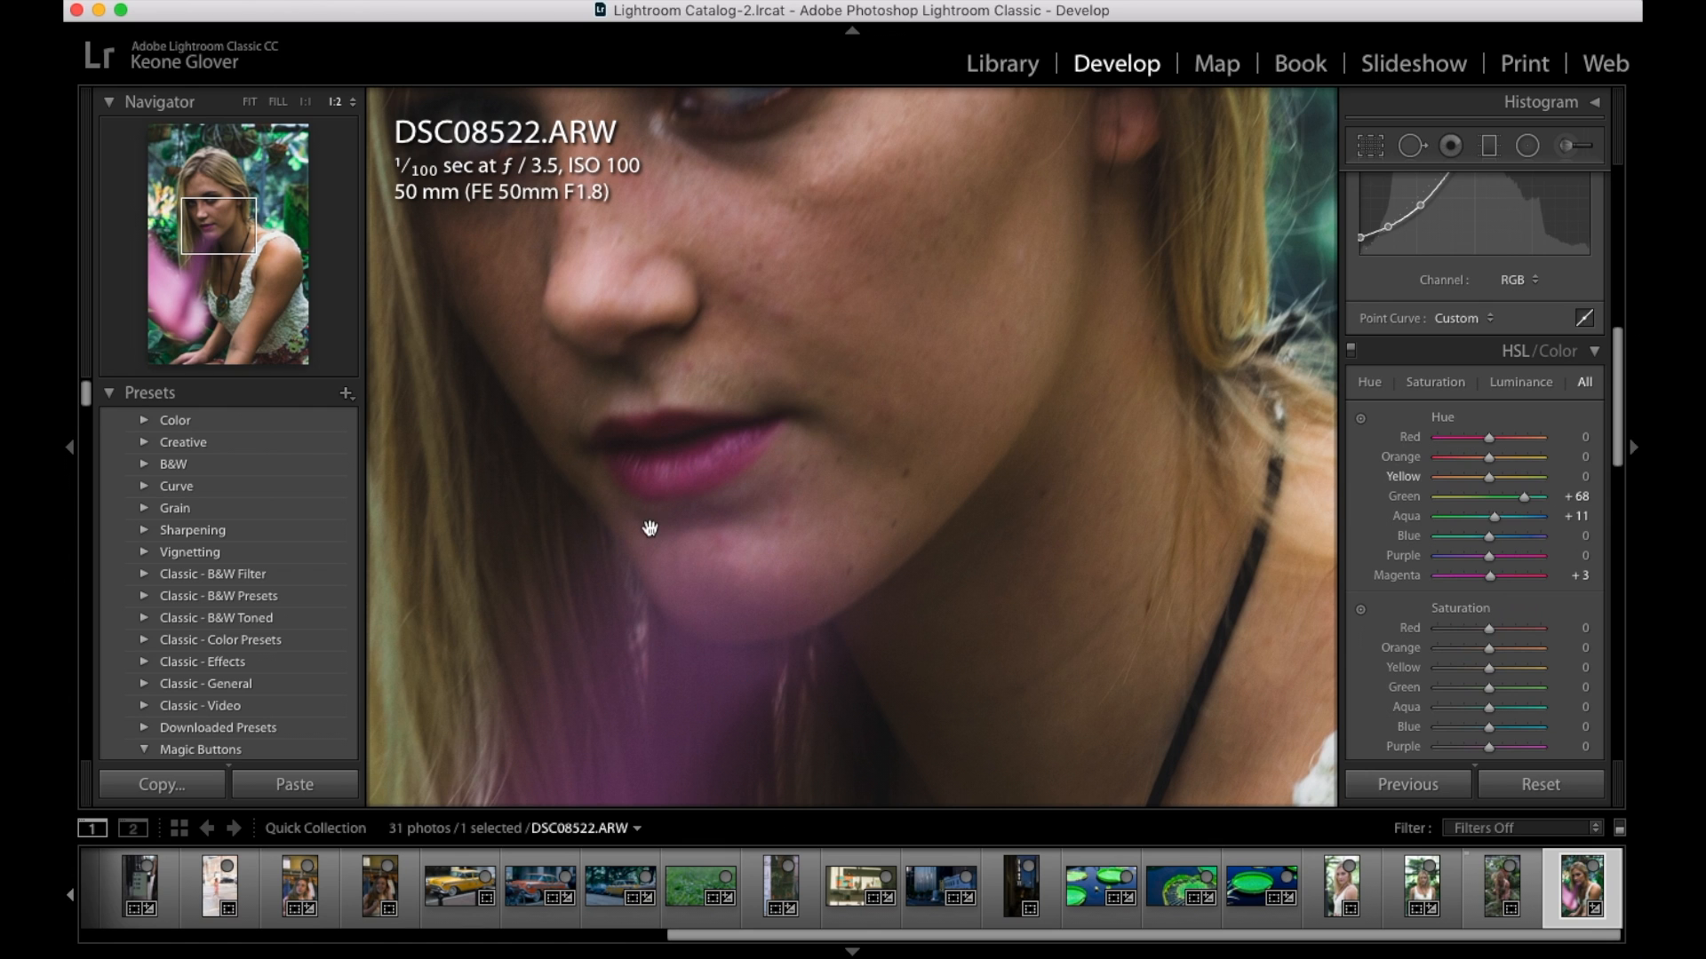
left_click_drag(765, 471, 755, 307)
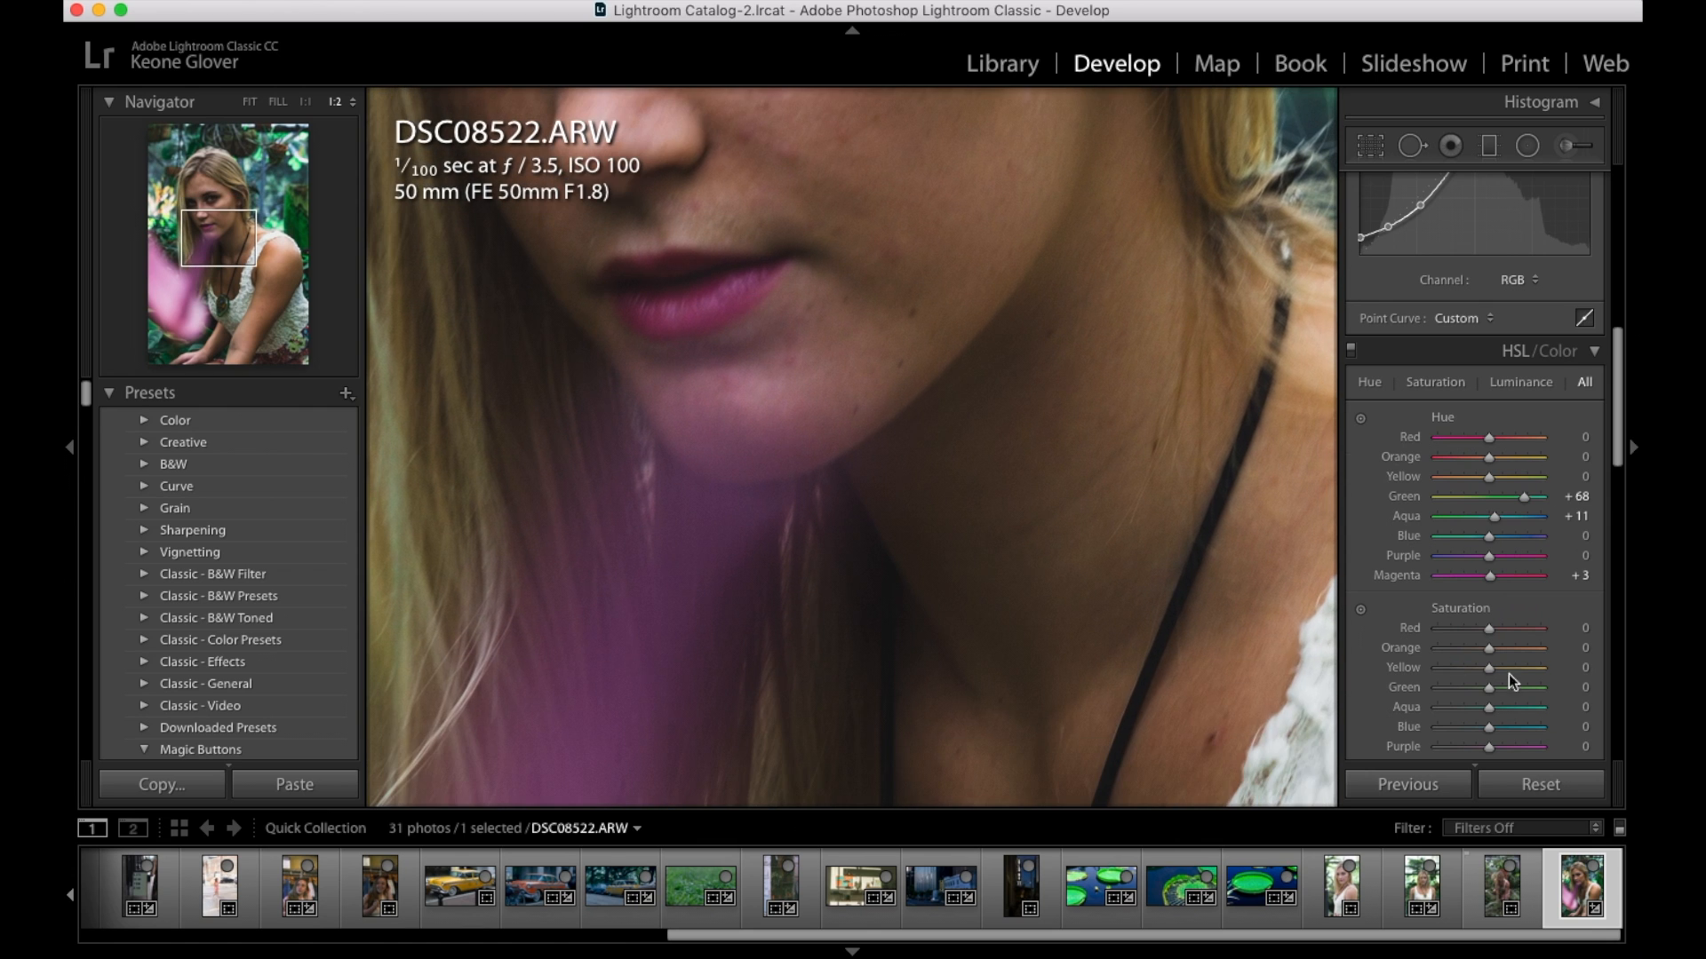
Try desaturating the greens and magentas to -100 on the portrait, and undo both saturation changes
scroll(1487, 613, "down", 4)
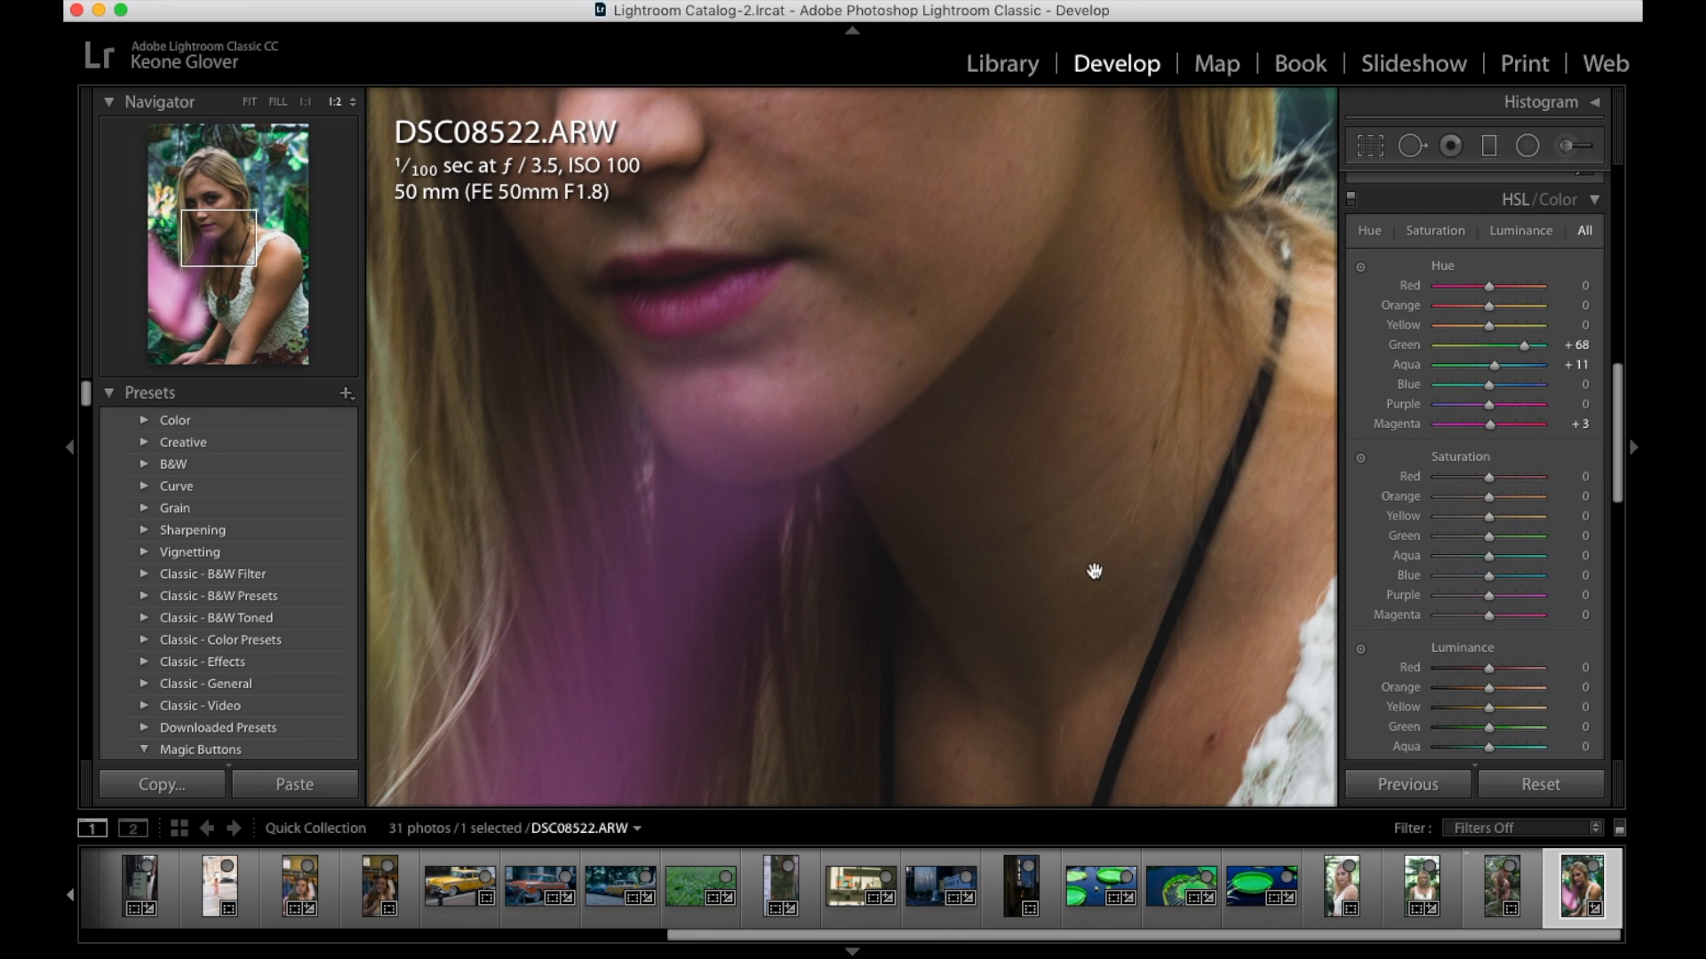
key("alt+super+minus")
key("alt+super+minus")
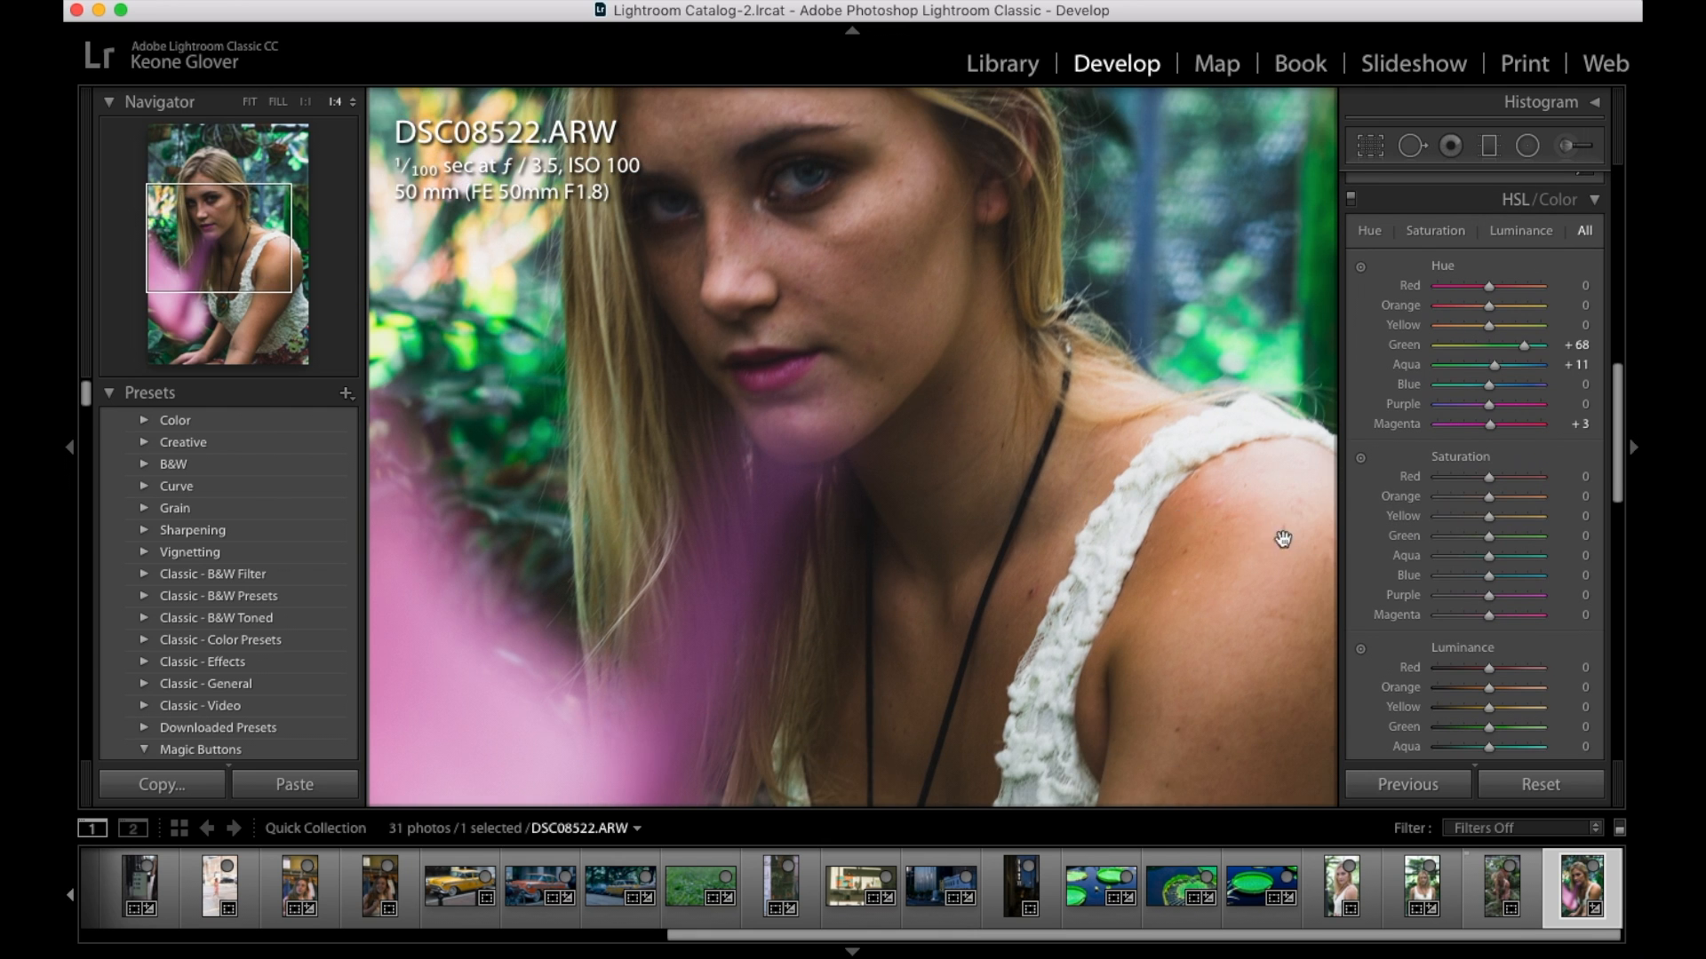
key("alt+super+minus")
key("alt+super+minus")
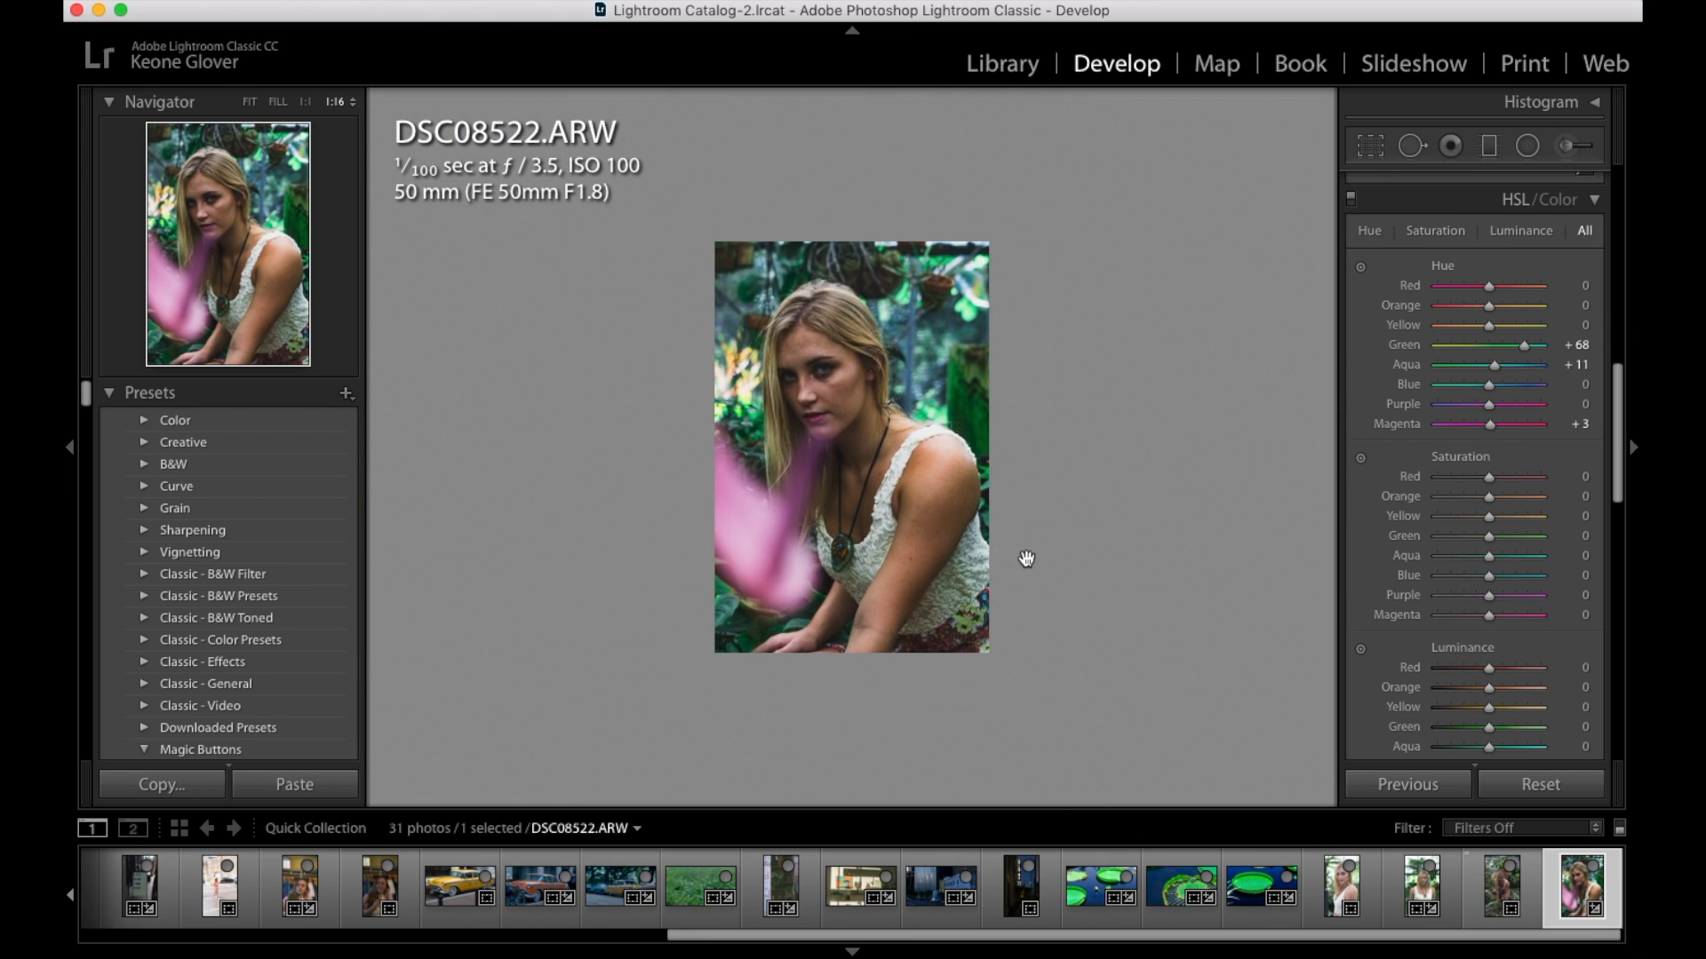
key("alt+super+equal")
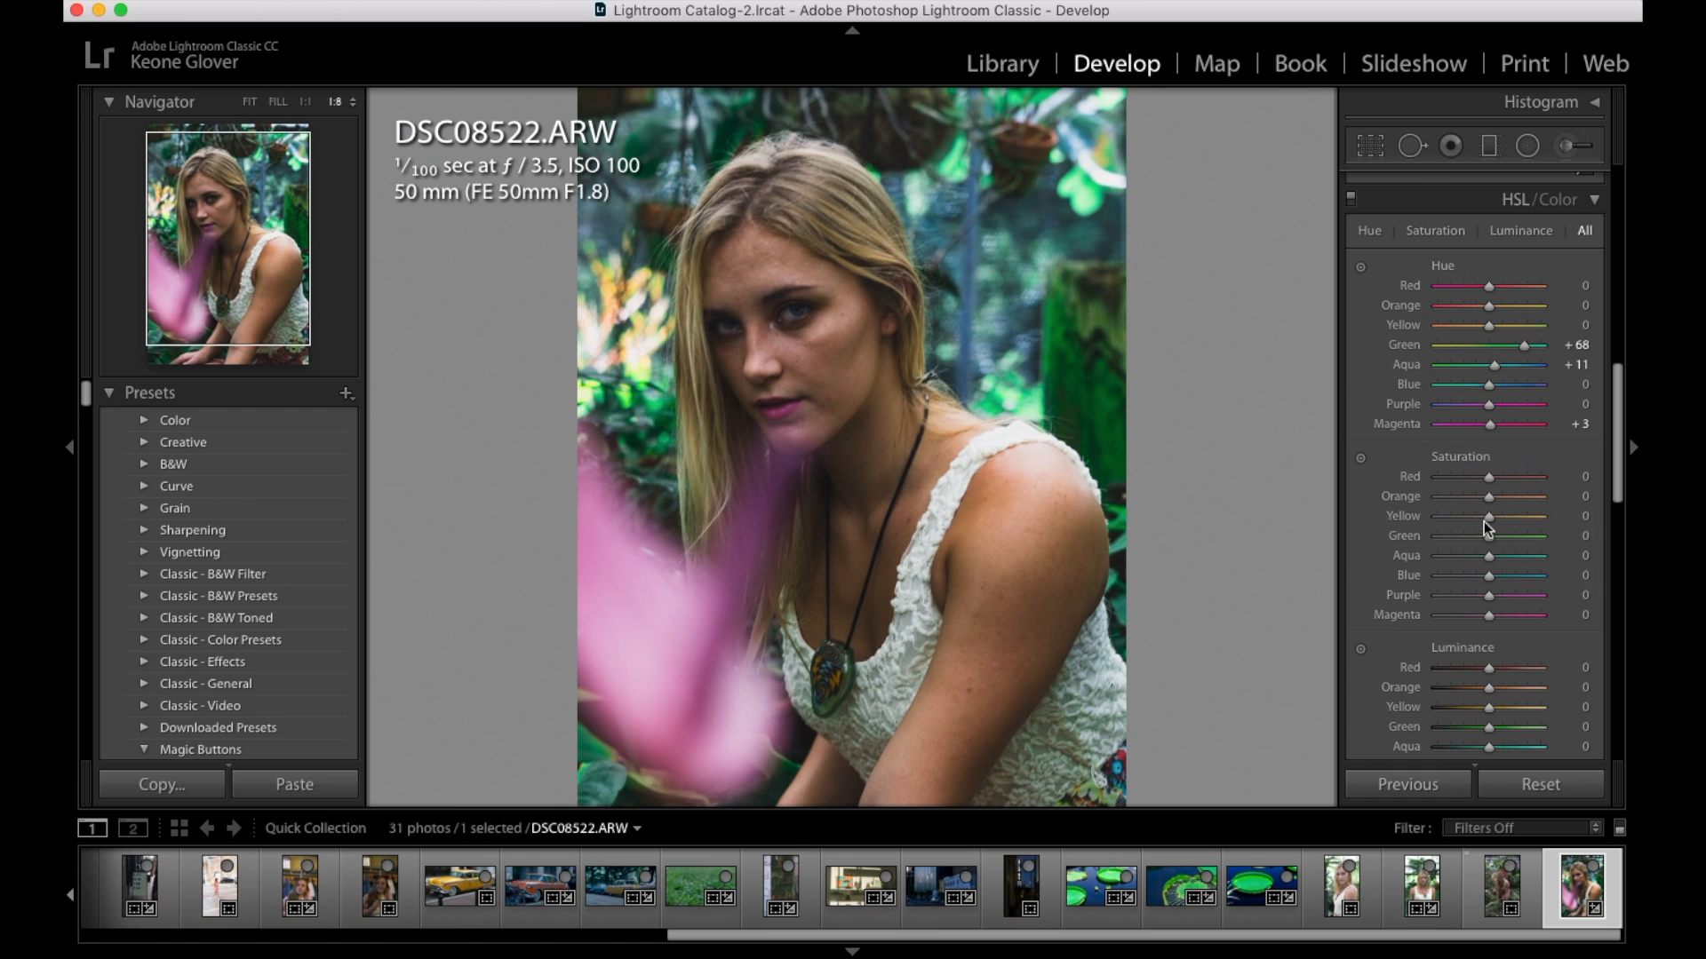
left_click_drag(1489, 538, 924, 509)
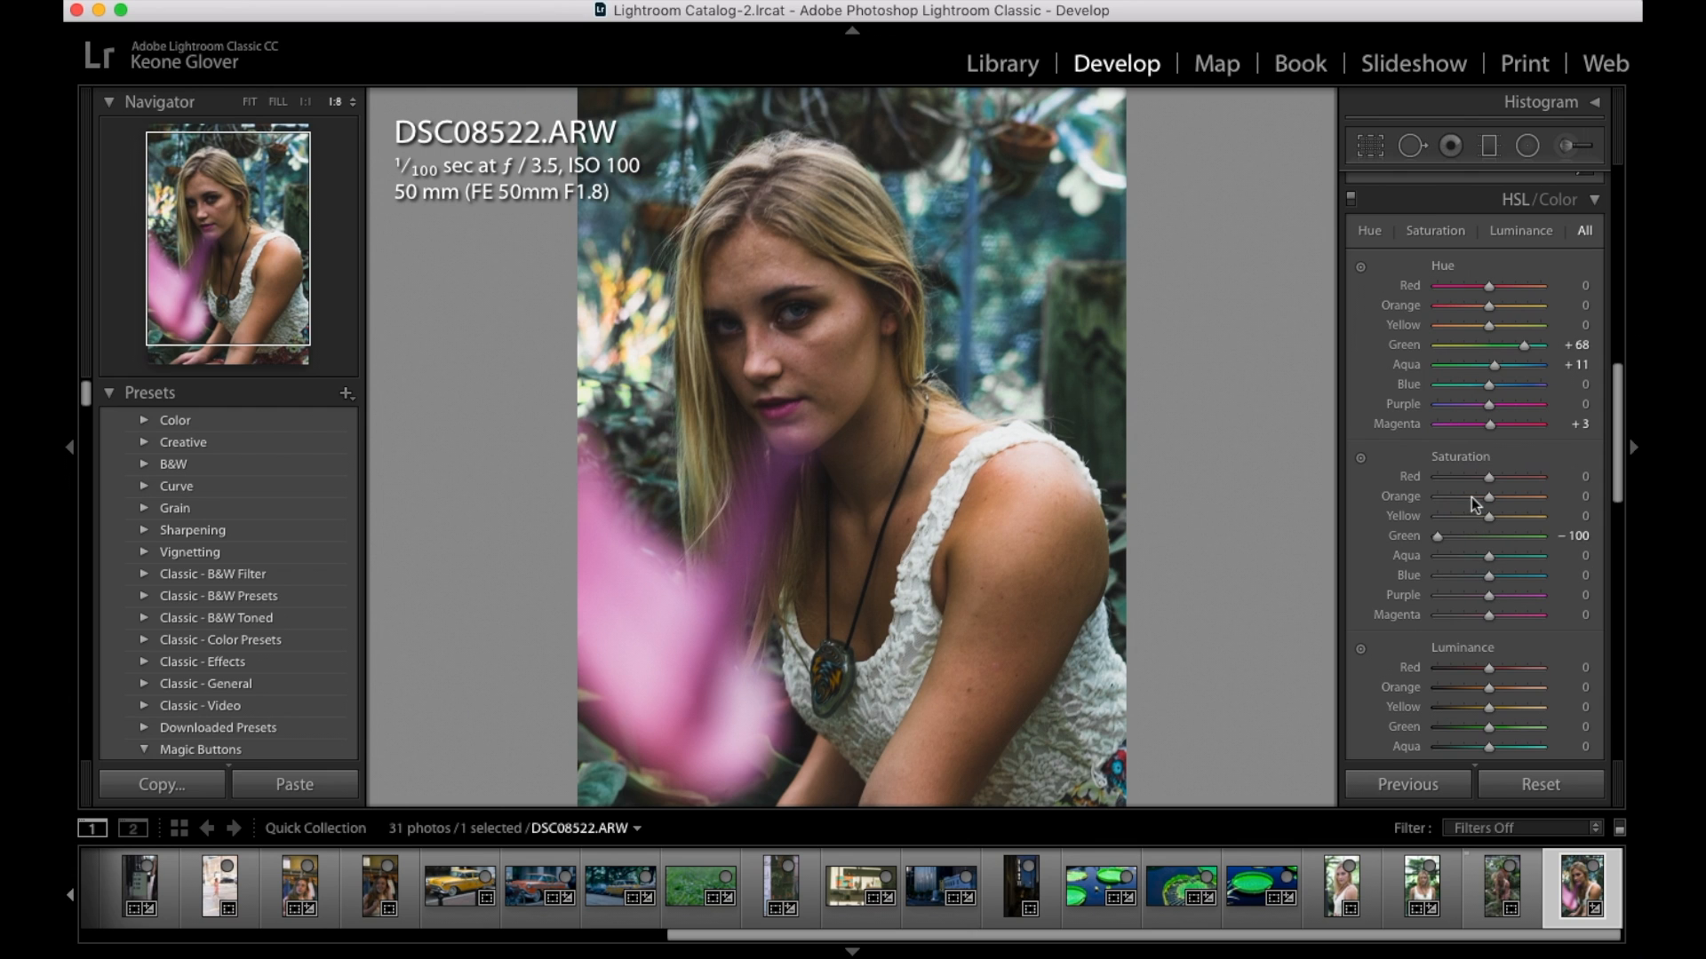
left_click_drag(1489, 614, 1257, 595)
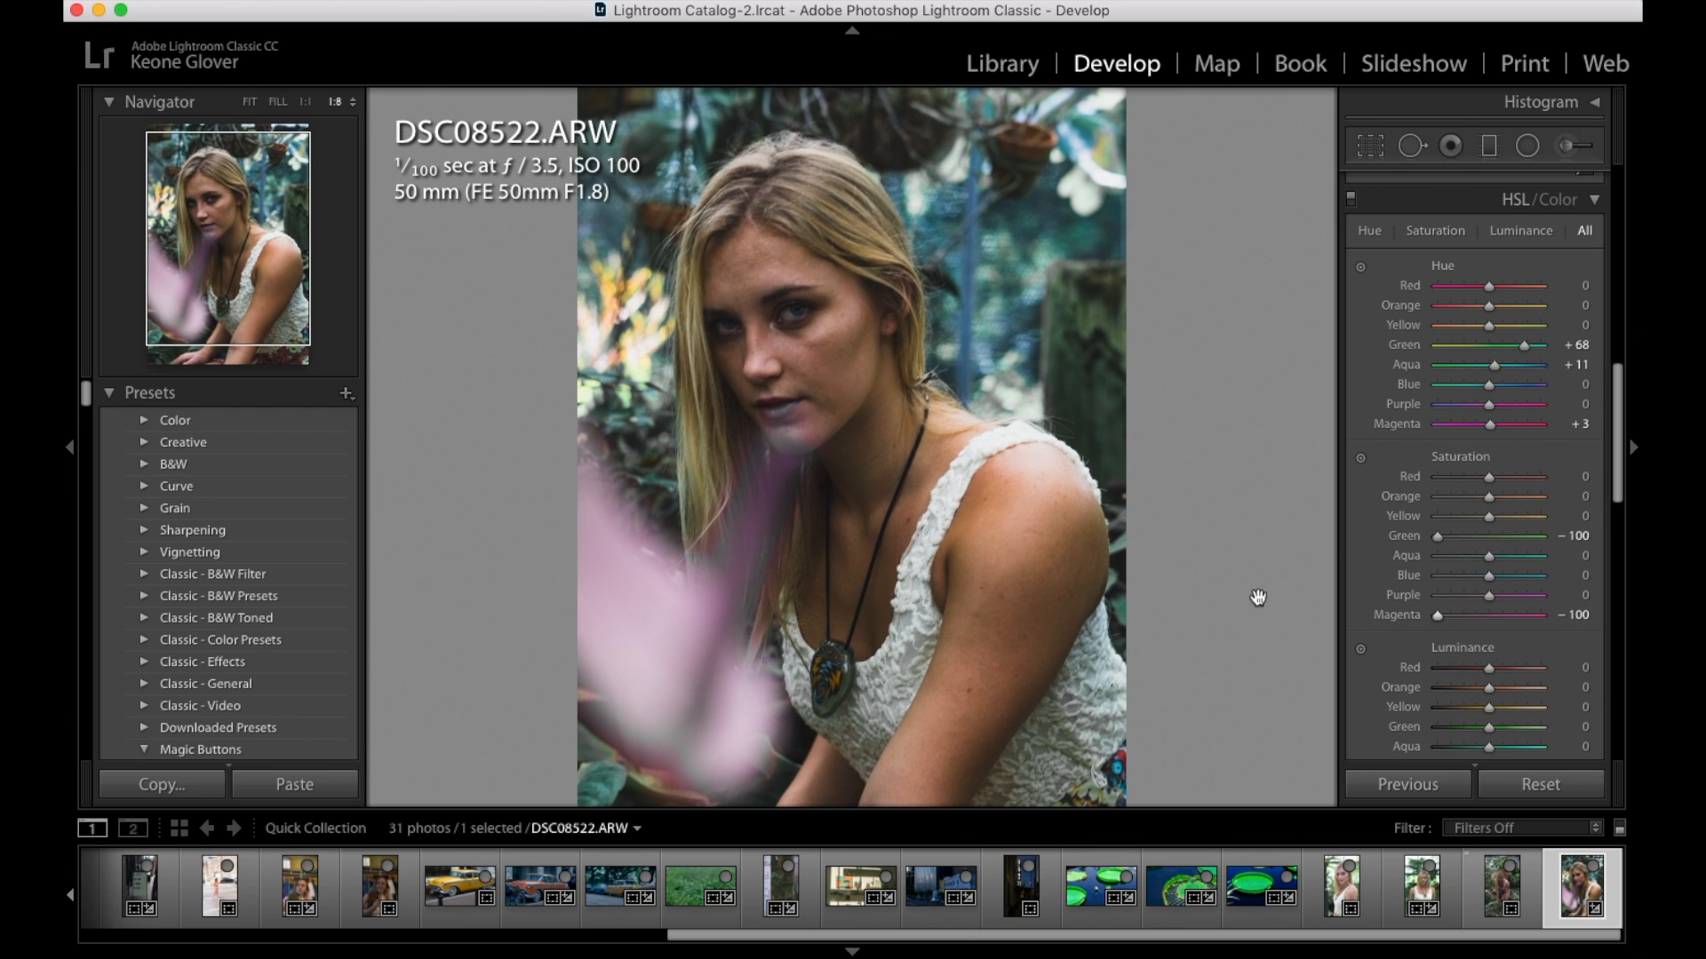
key("super+z")
key("super+z")
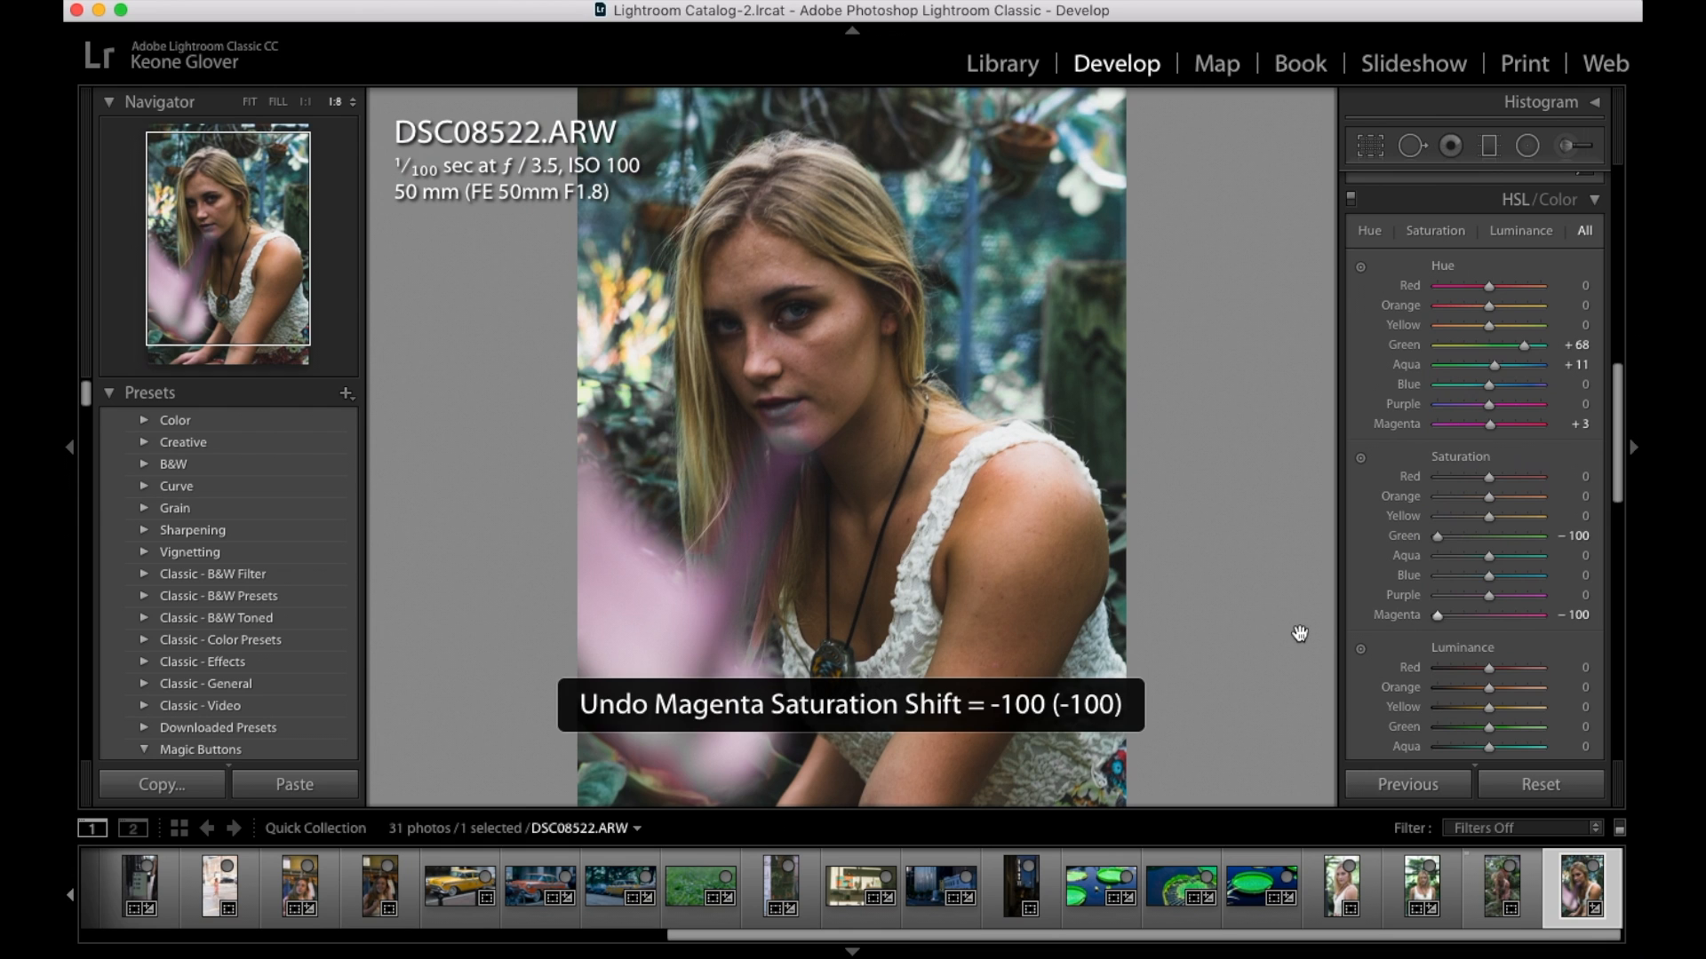
Try darkening the magentas with a luminance of -100, and undo the change
scroll(1464, 537, "down", 4)
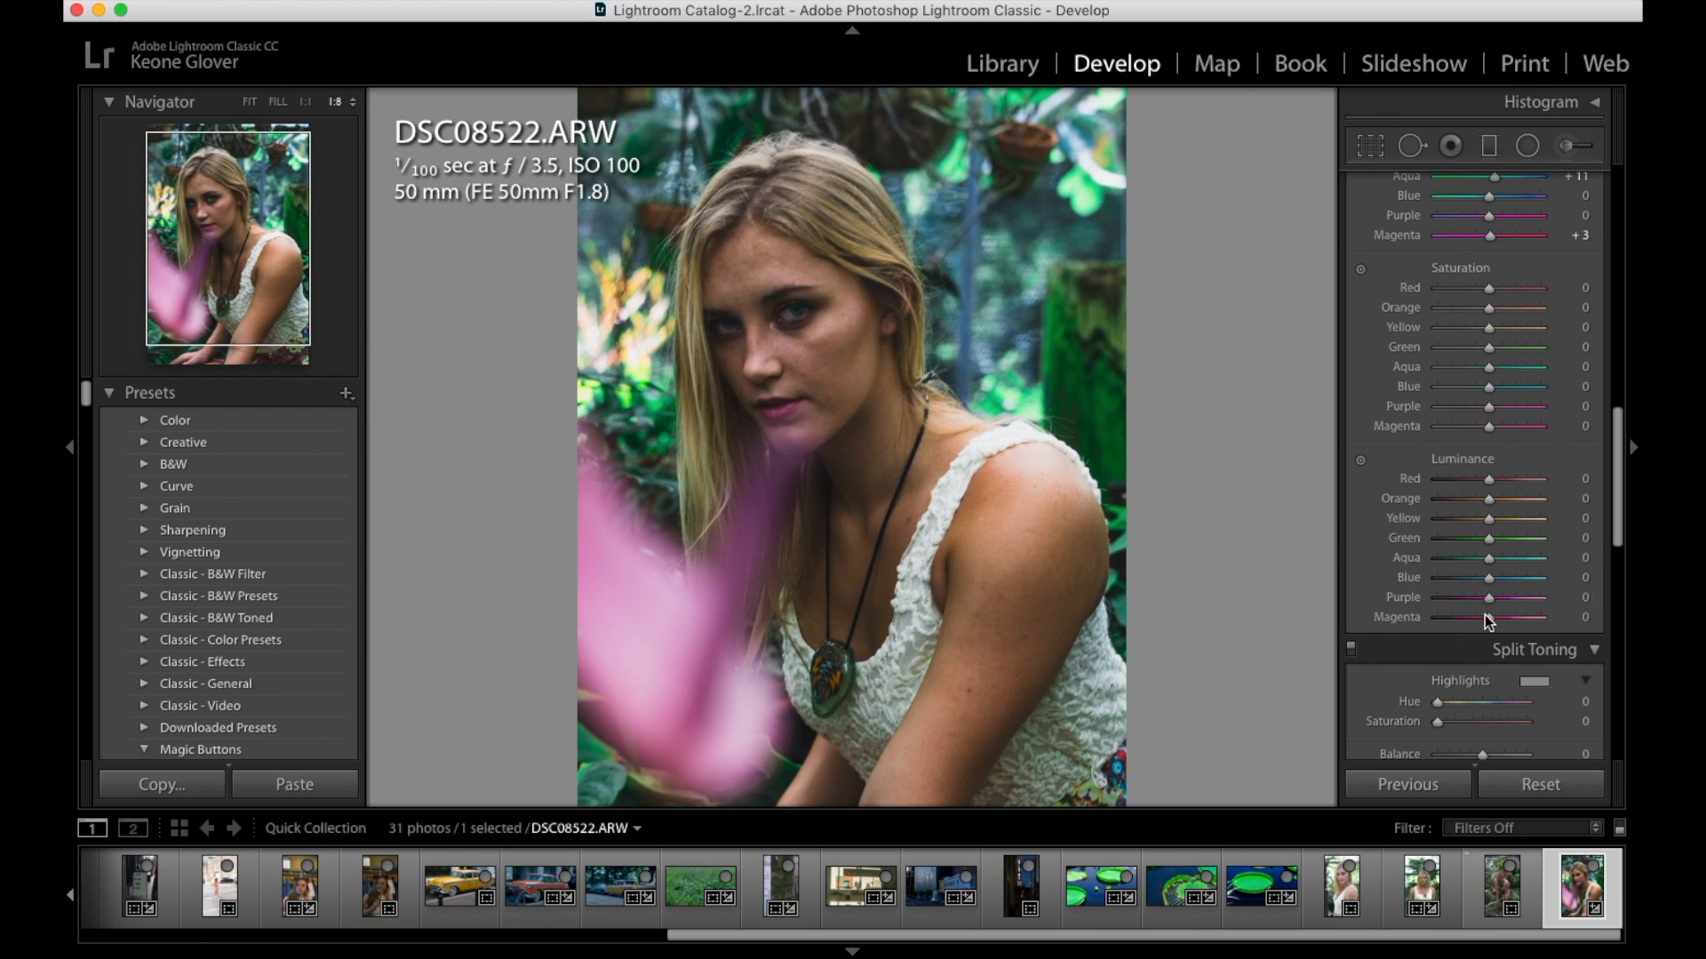
left_click_drag(1489, 620, 1409, 615)
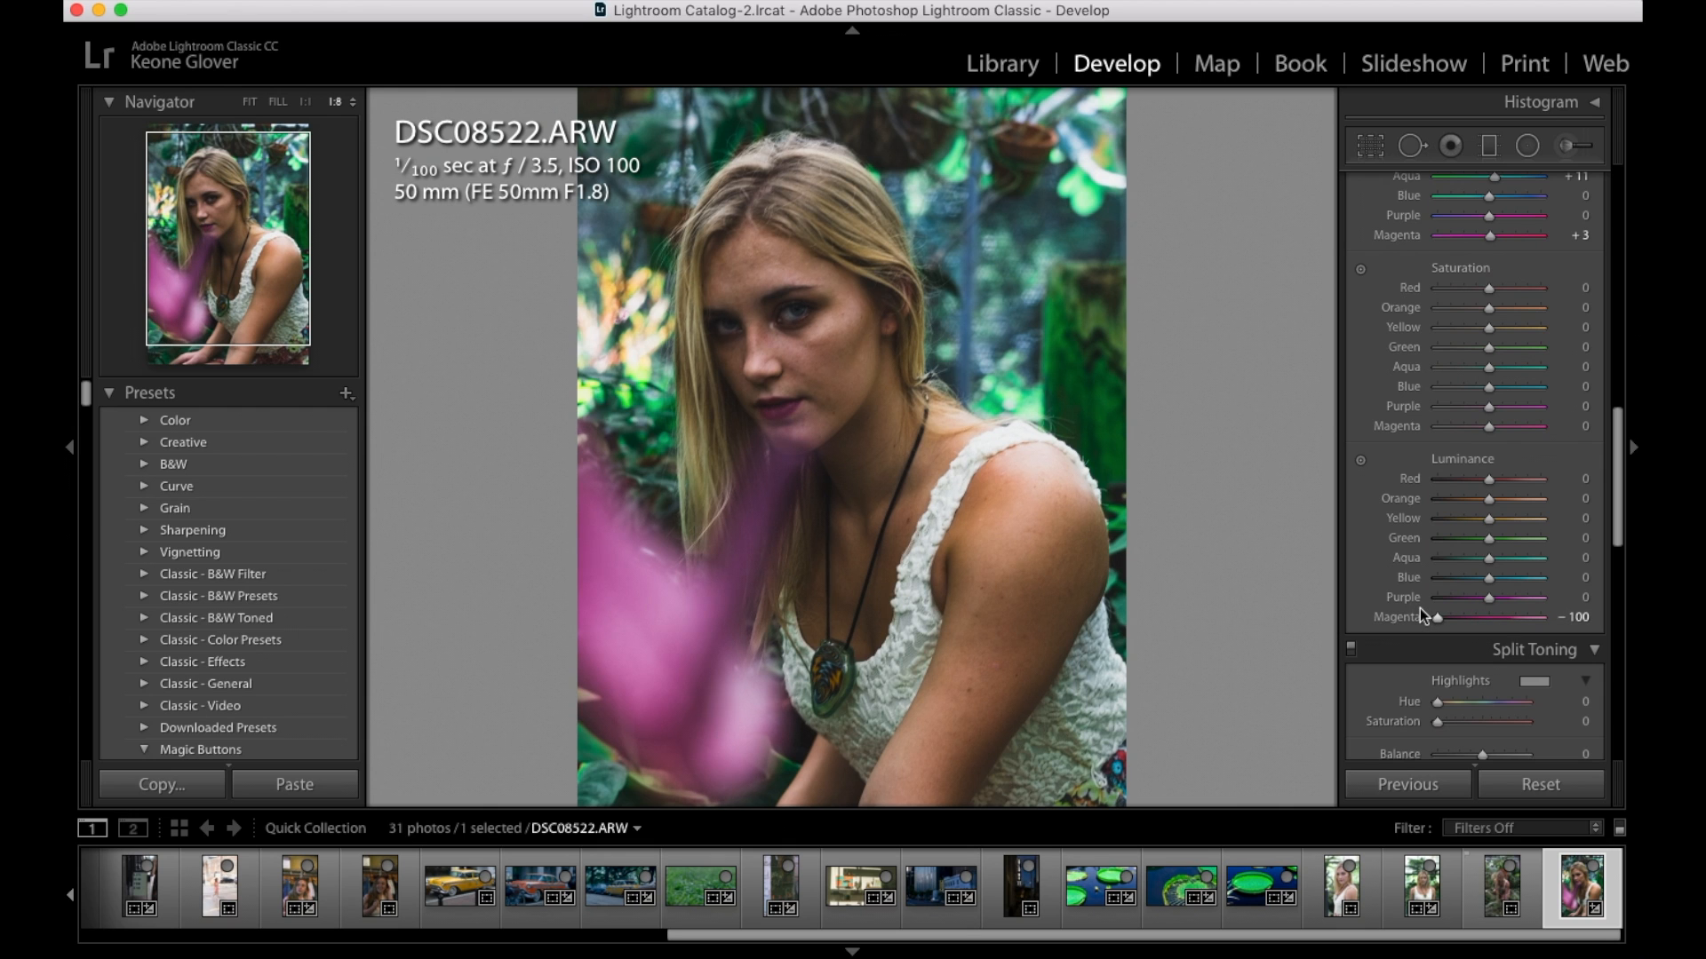
key("super+z")
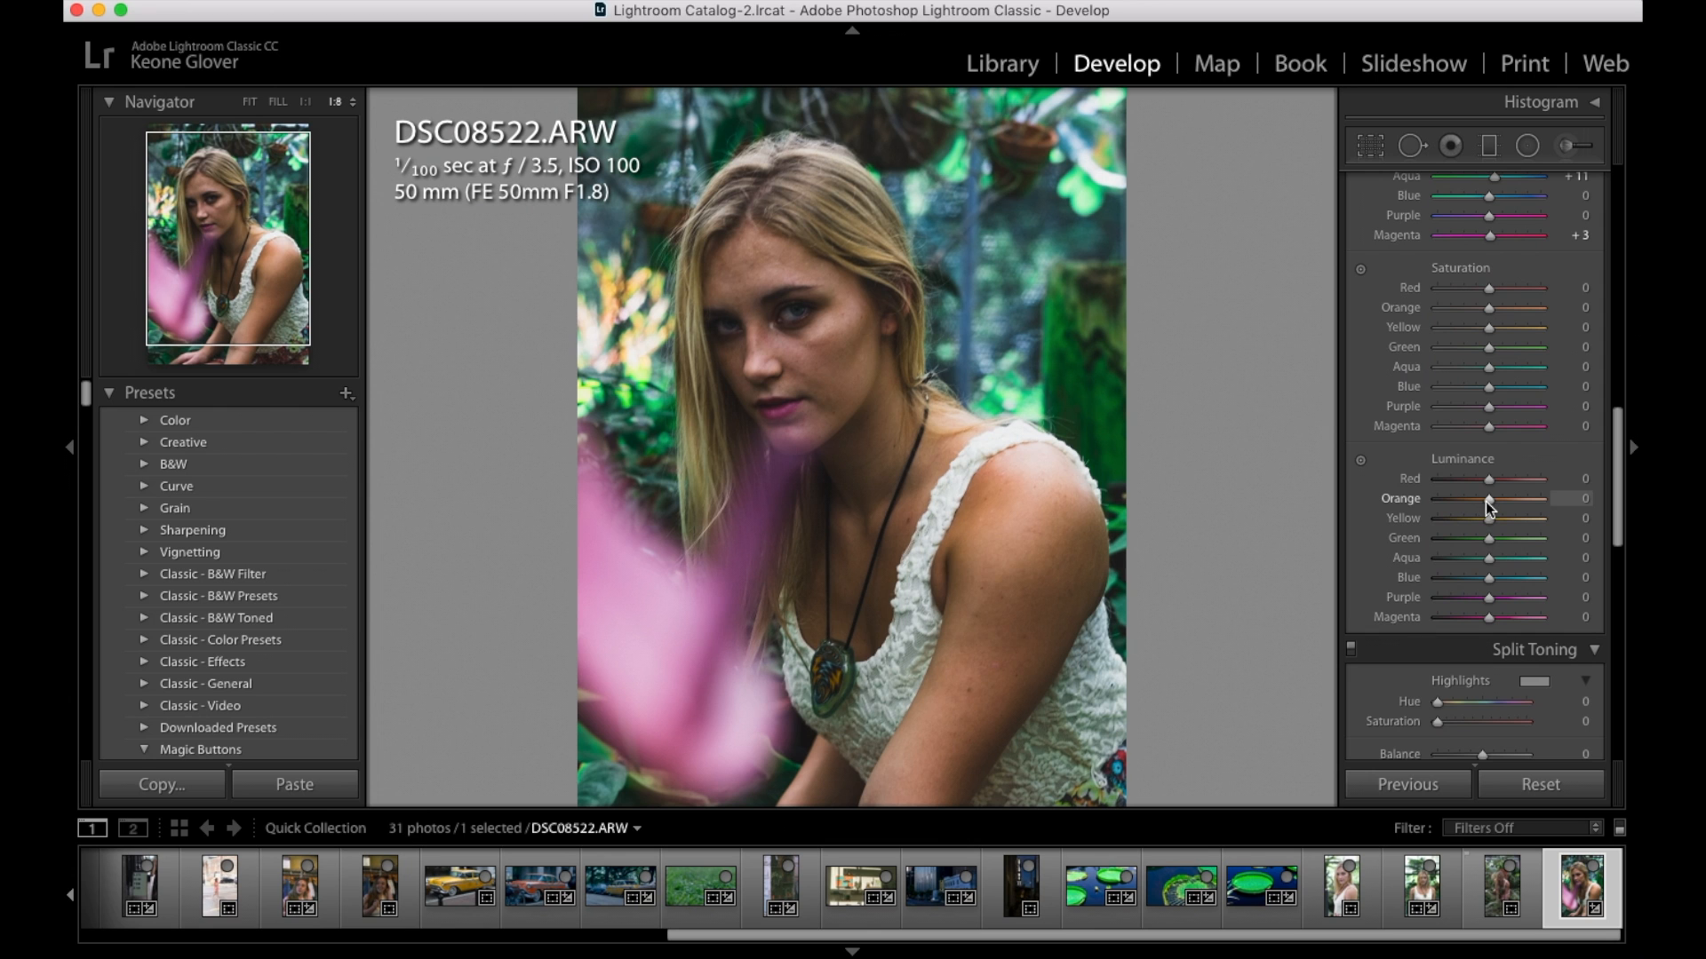
Try the orange luminance at -38 on the skin tones, and settle it at +11
mouse_move(1490, 501)
left_mouse_down()
mouse_move(1524, 506)
mouse_move(1467, 505)
left_mouse_up()
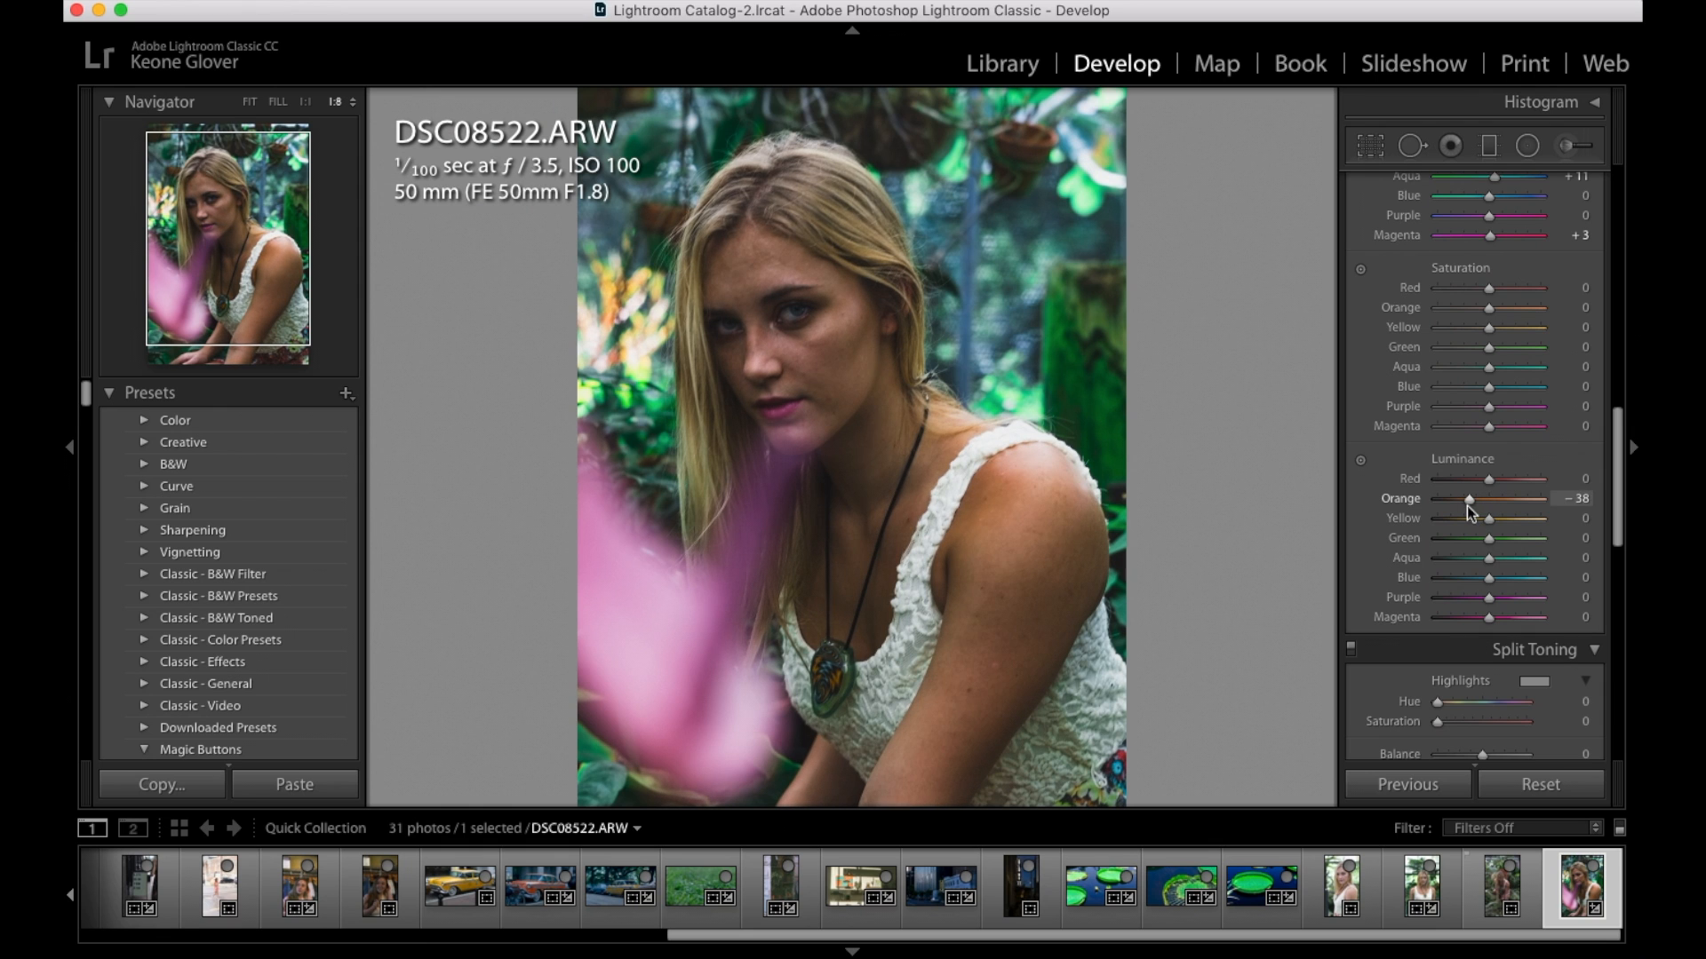
left_click_drag(1459, 504, 1492, 503)
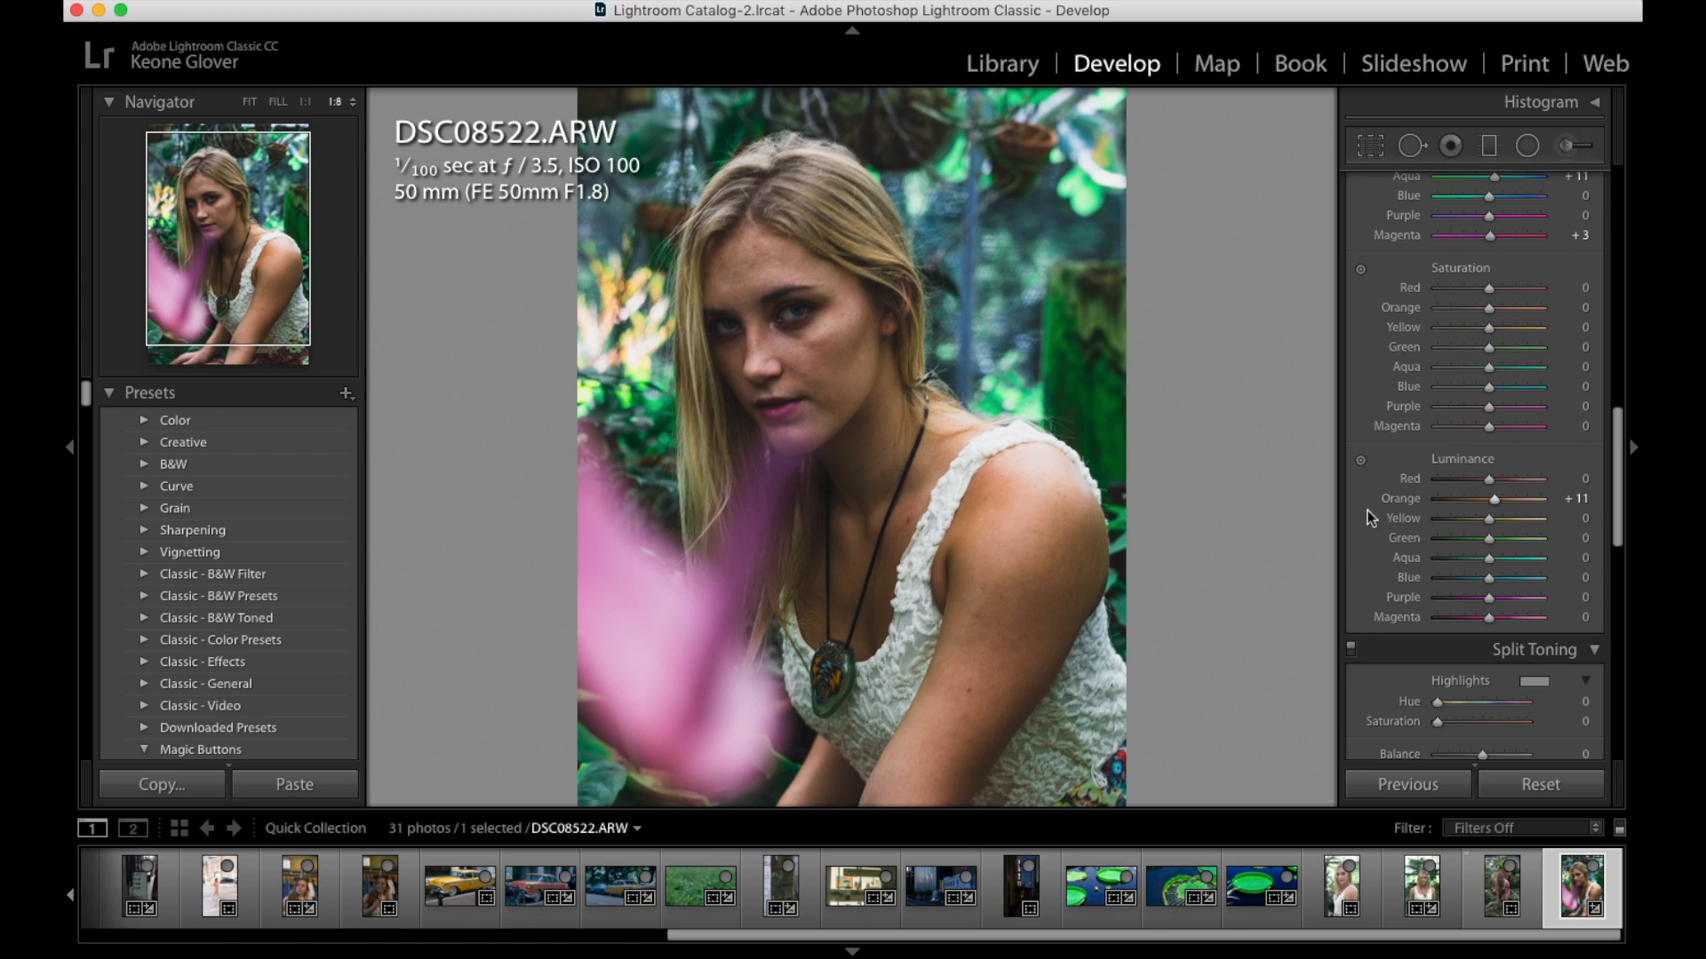
scroll(1457, 604, "down", 5)
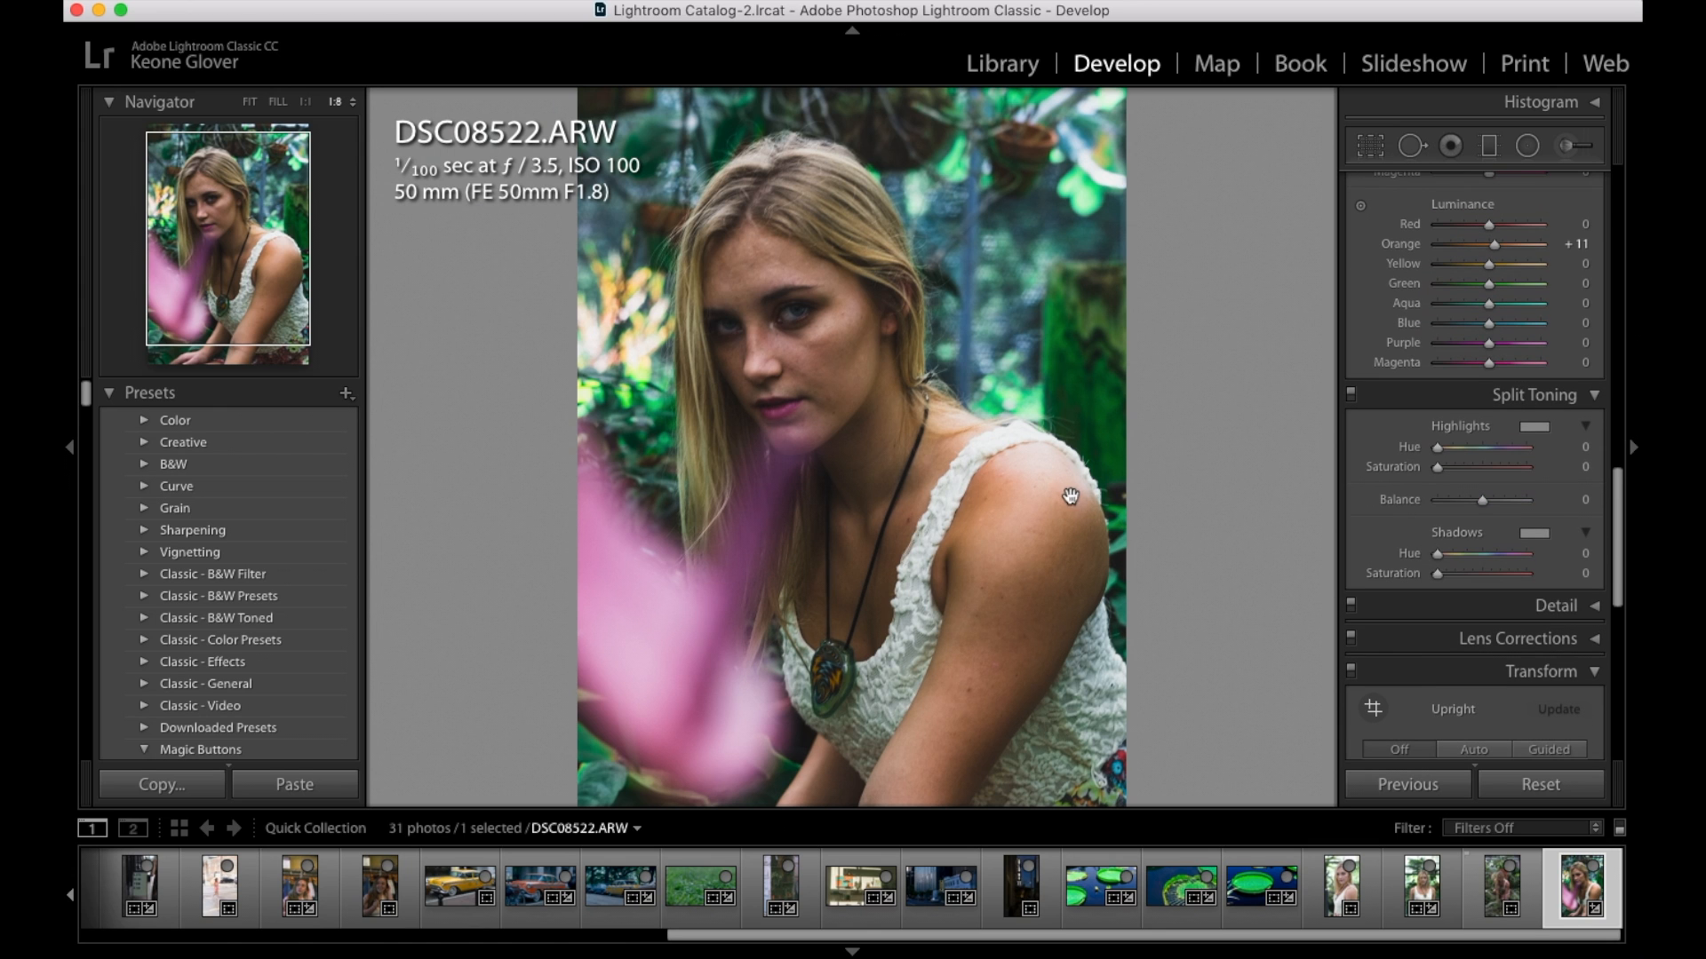
scroll(1530, 378, "up", 9)
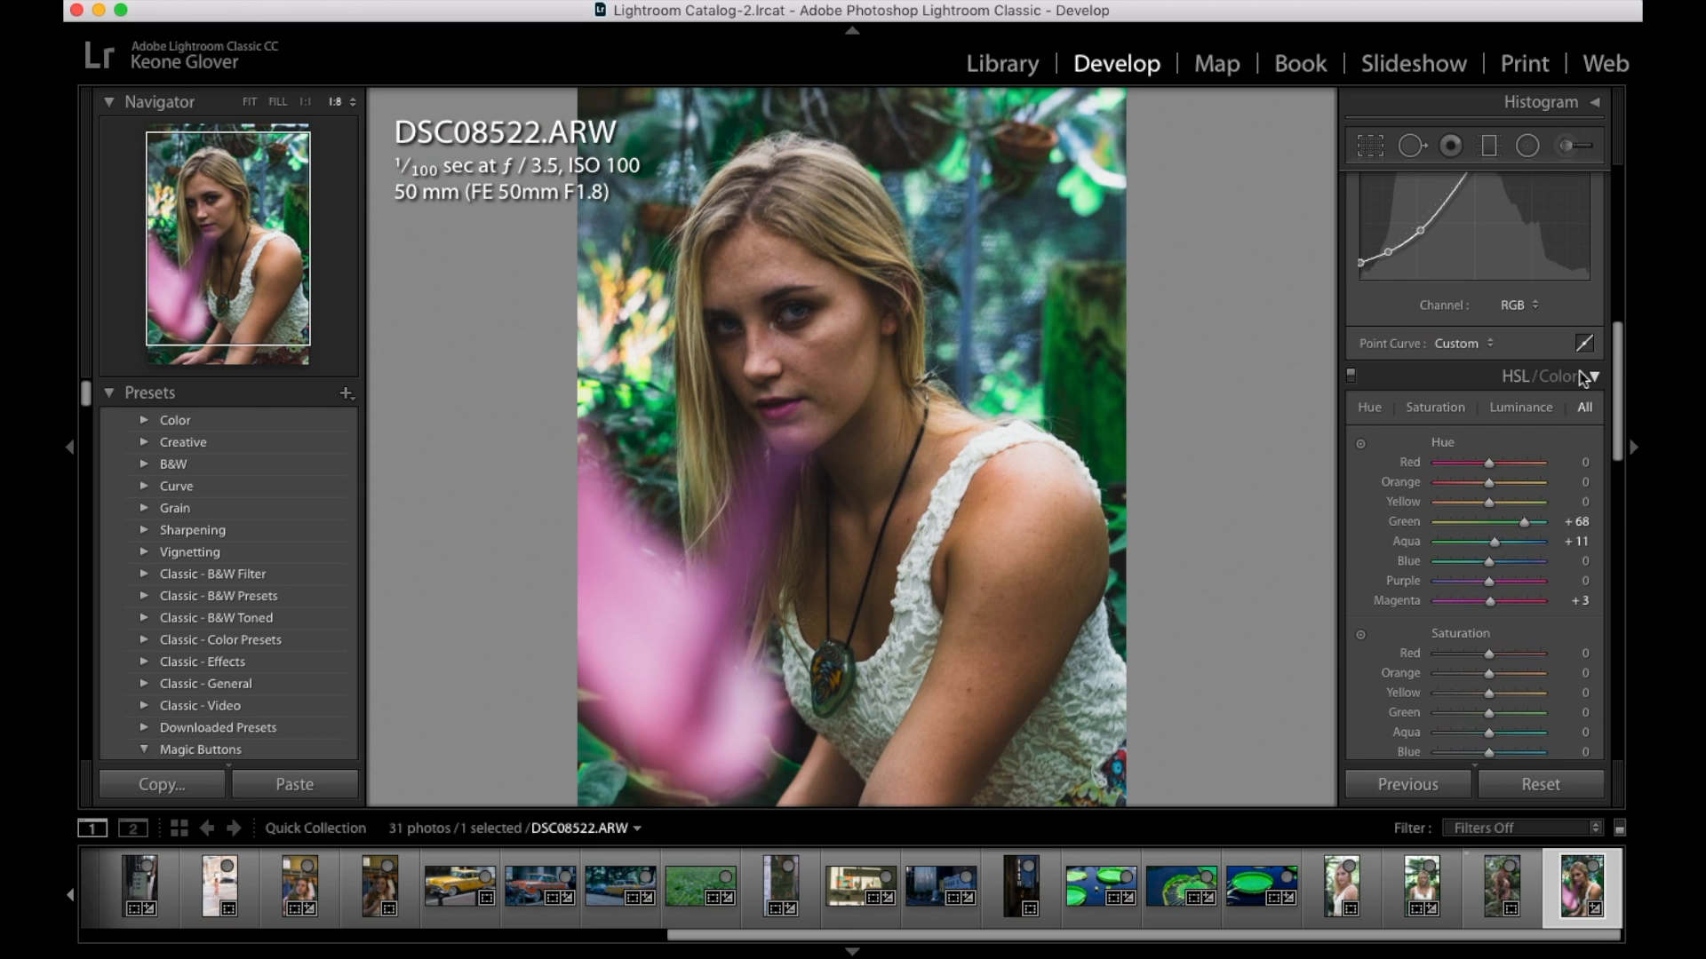
Collapse the HSL controls and split-tone the portrait with highlights at hue 152, saturation 97 and shadows at hue 32, saturation 100
left_click(1573, 378)
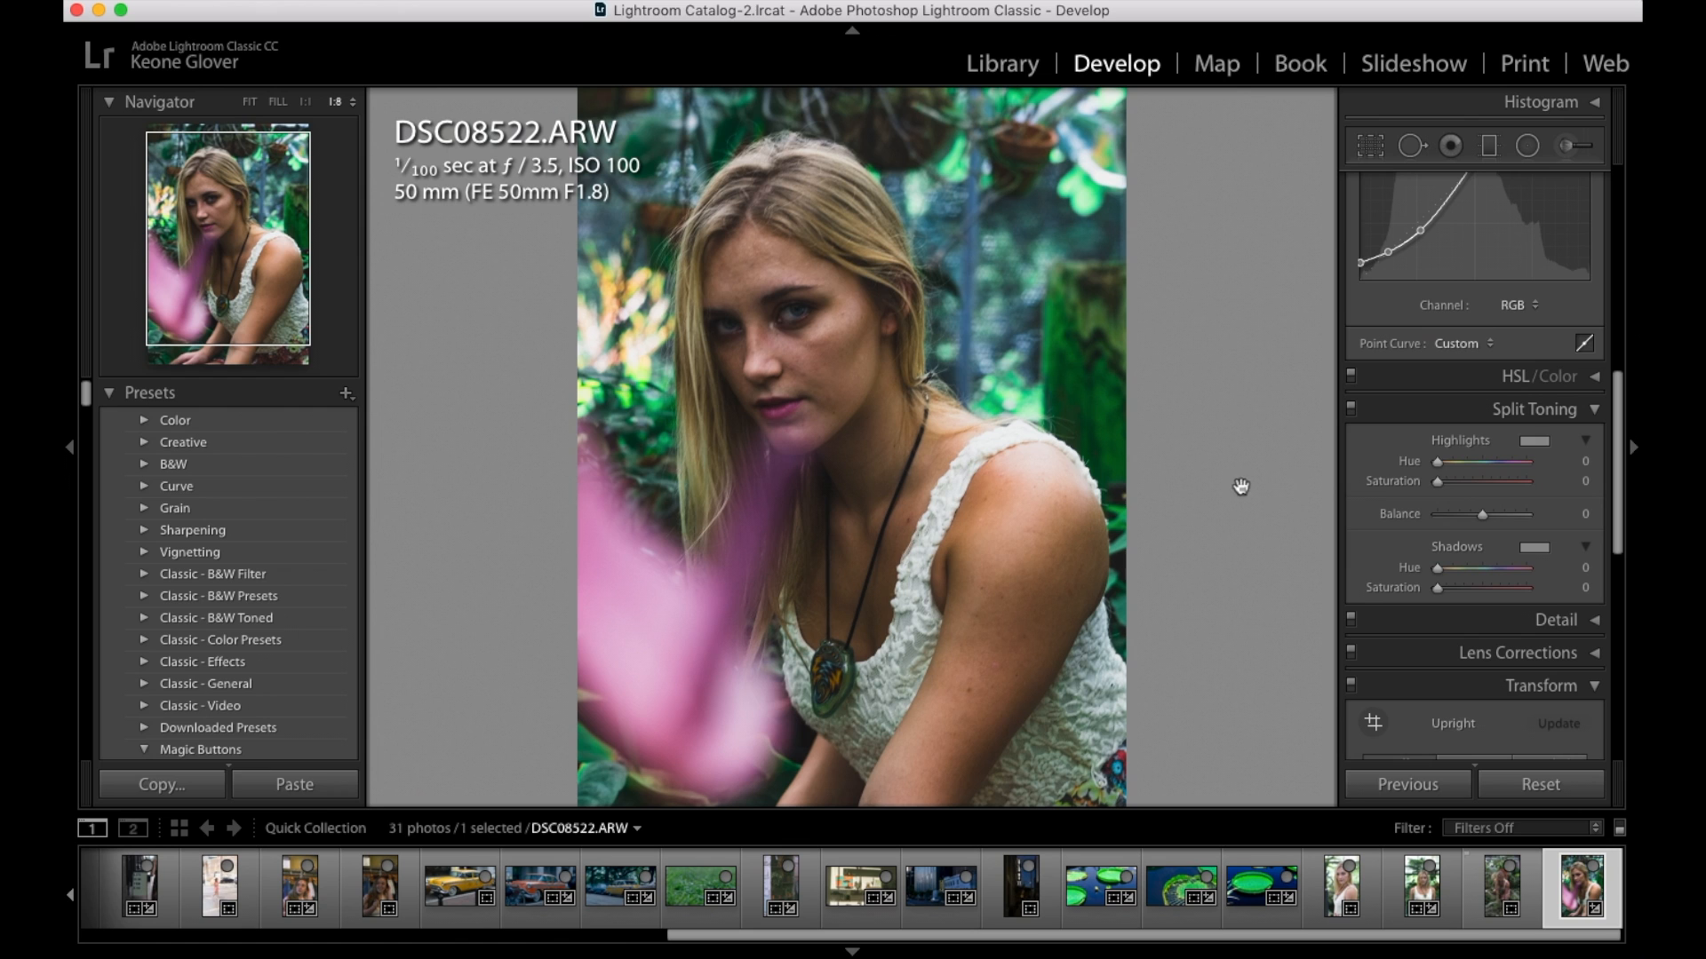
left_click_drag(1437, 462, 1476, 461)
mouse_move(1439, 569)
left_mouse_down()
mouse_move(1544, 593)
mouse_move(1447, 578)
left_mouse_up()
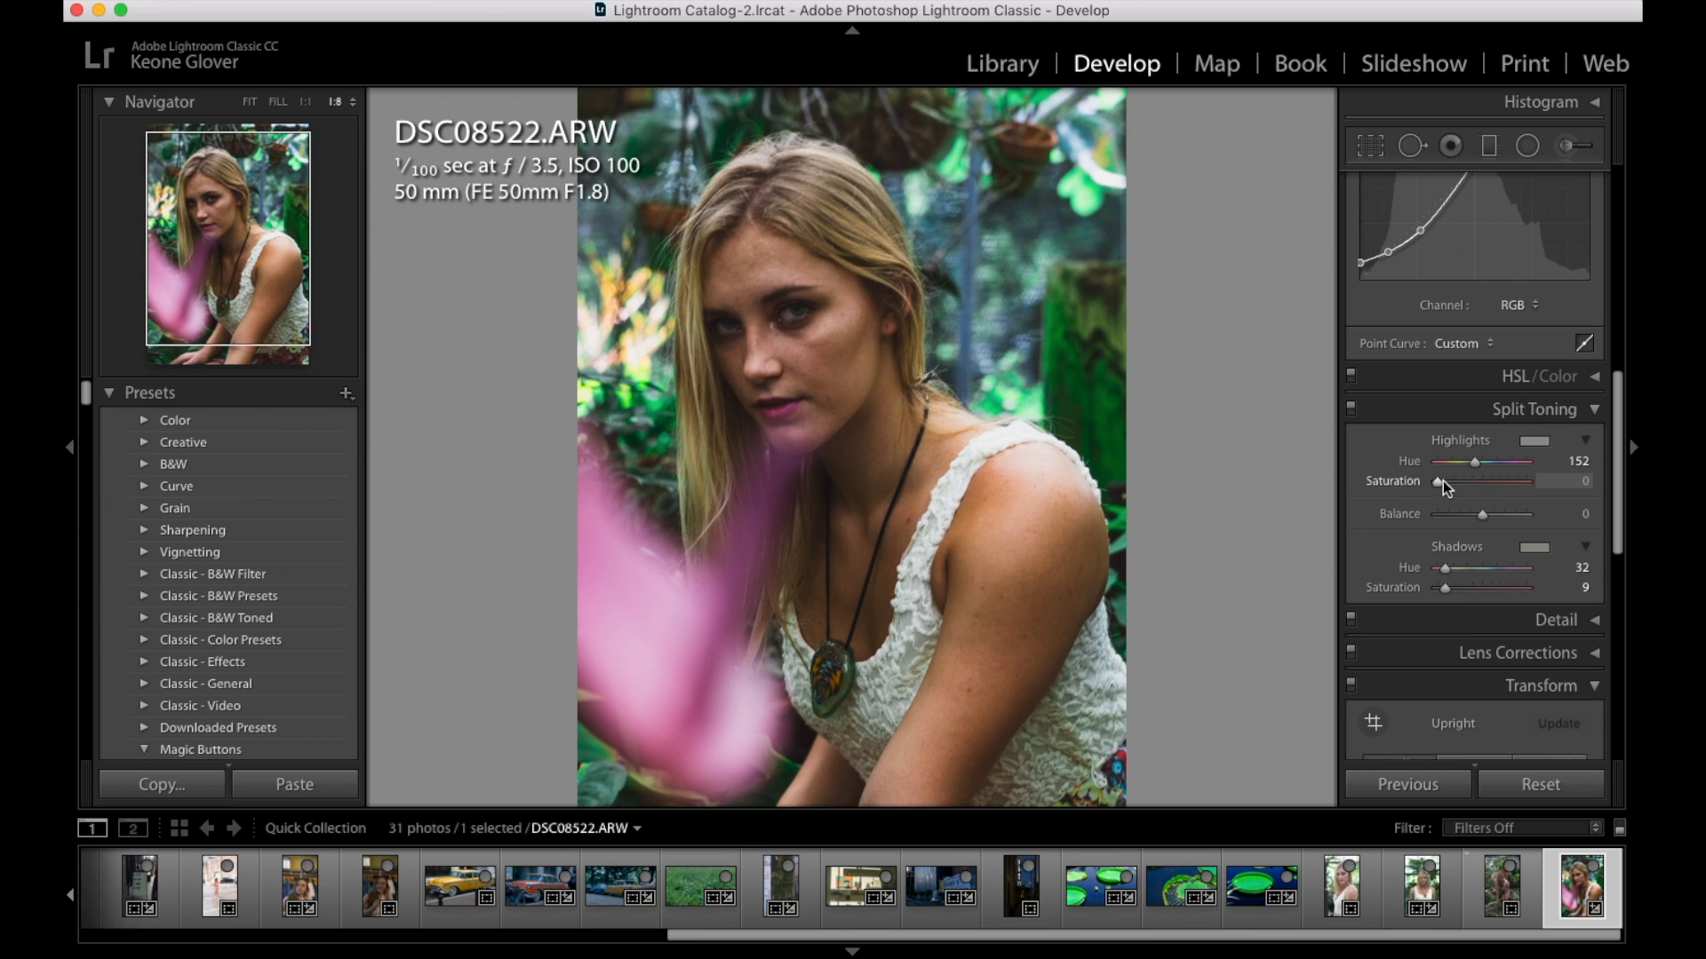
left_click_drag(1448, 484, 1453, 483)
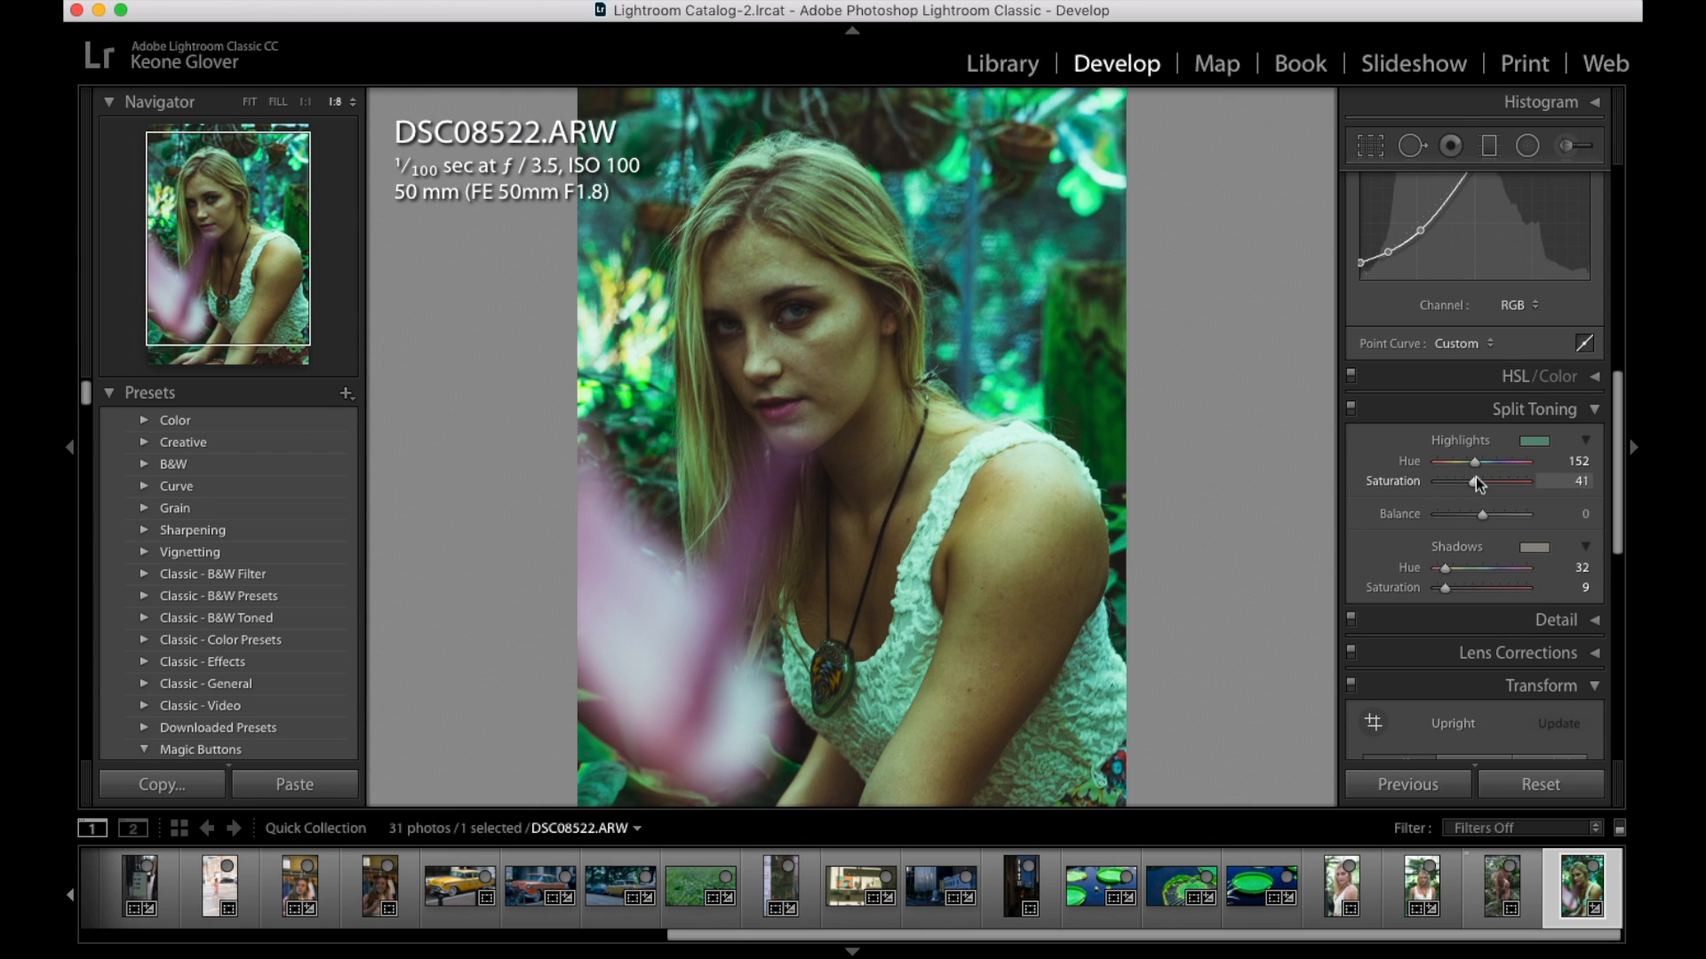
left_click_drag(1476, 482, 1526, 494)
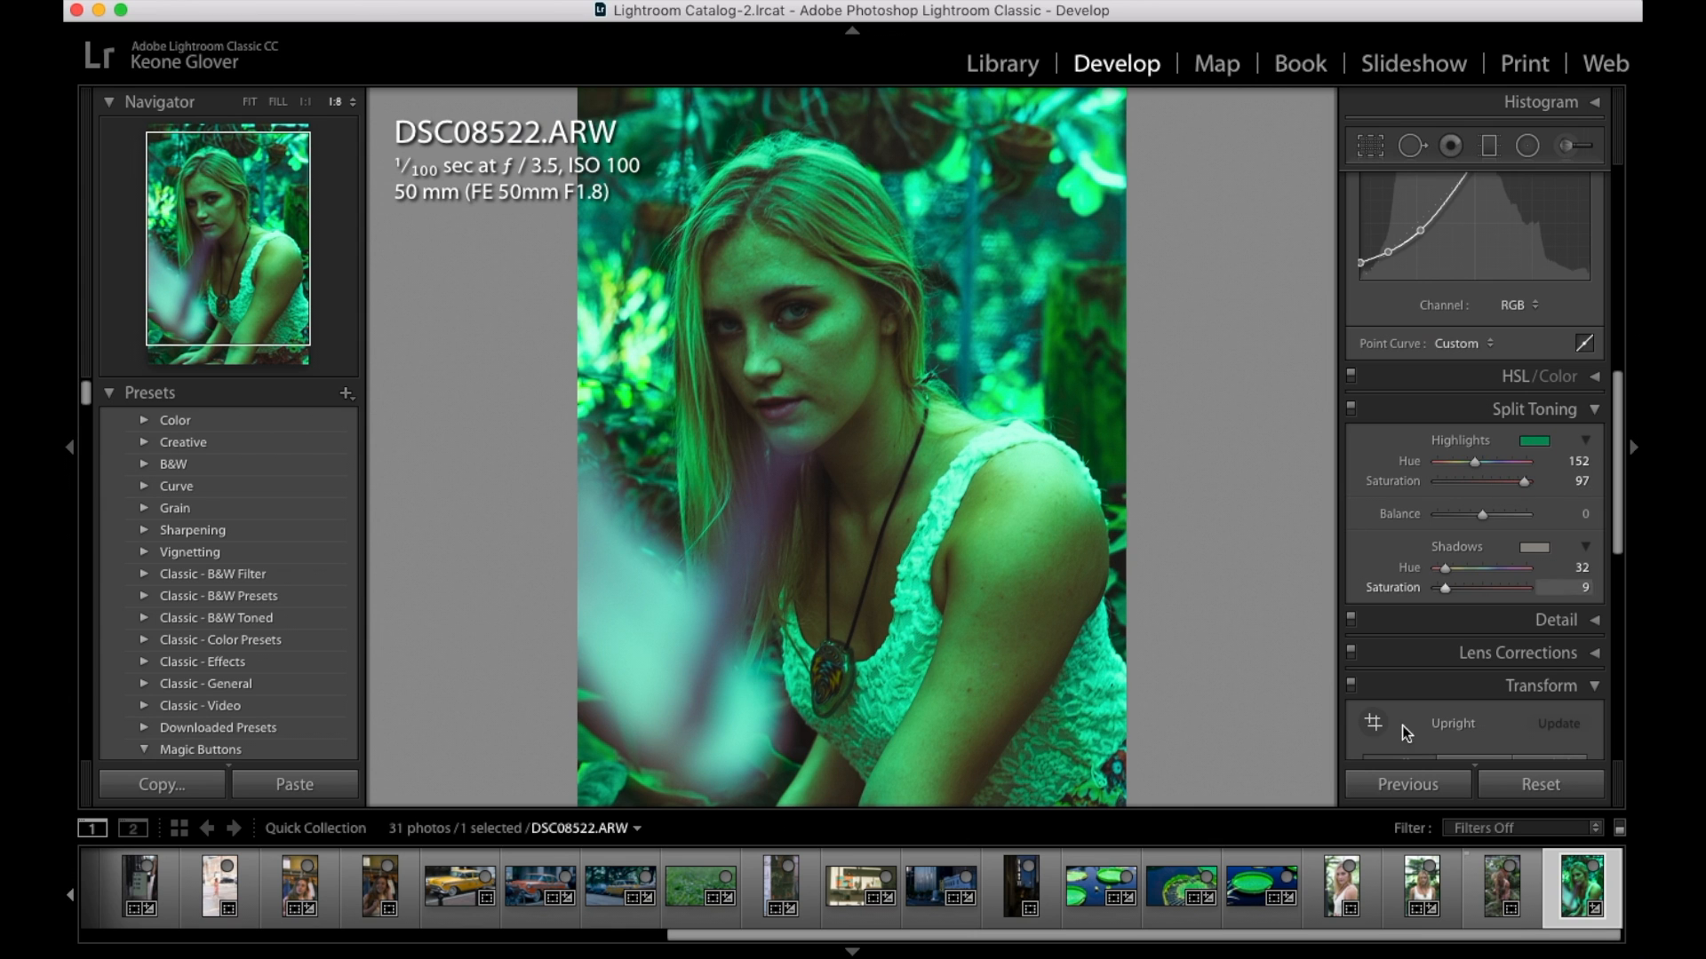
left_click_drag(1446, 589, 1607, 593)
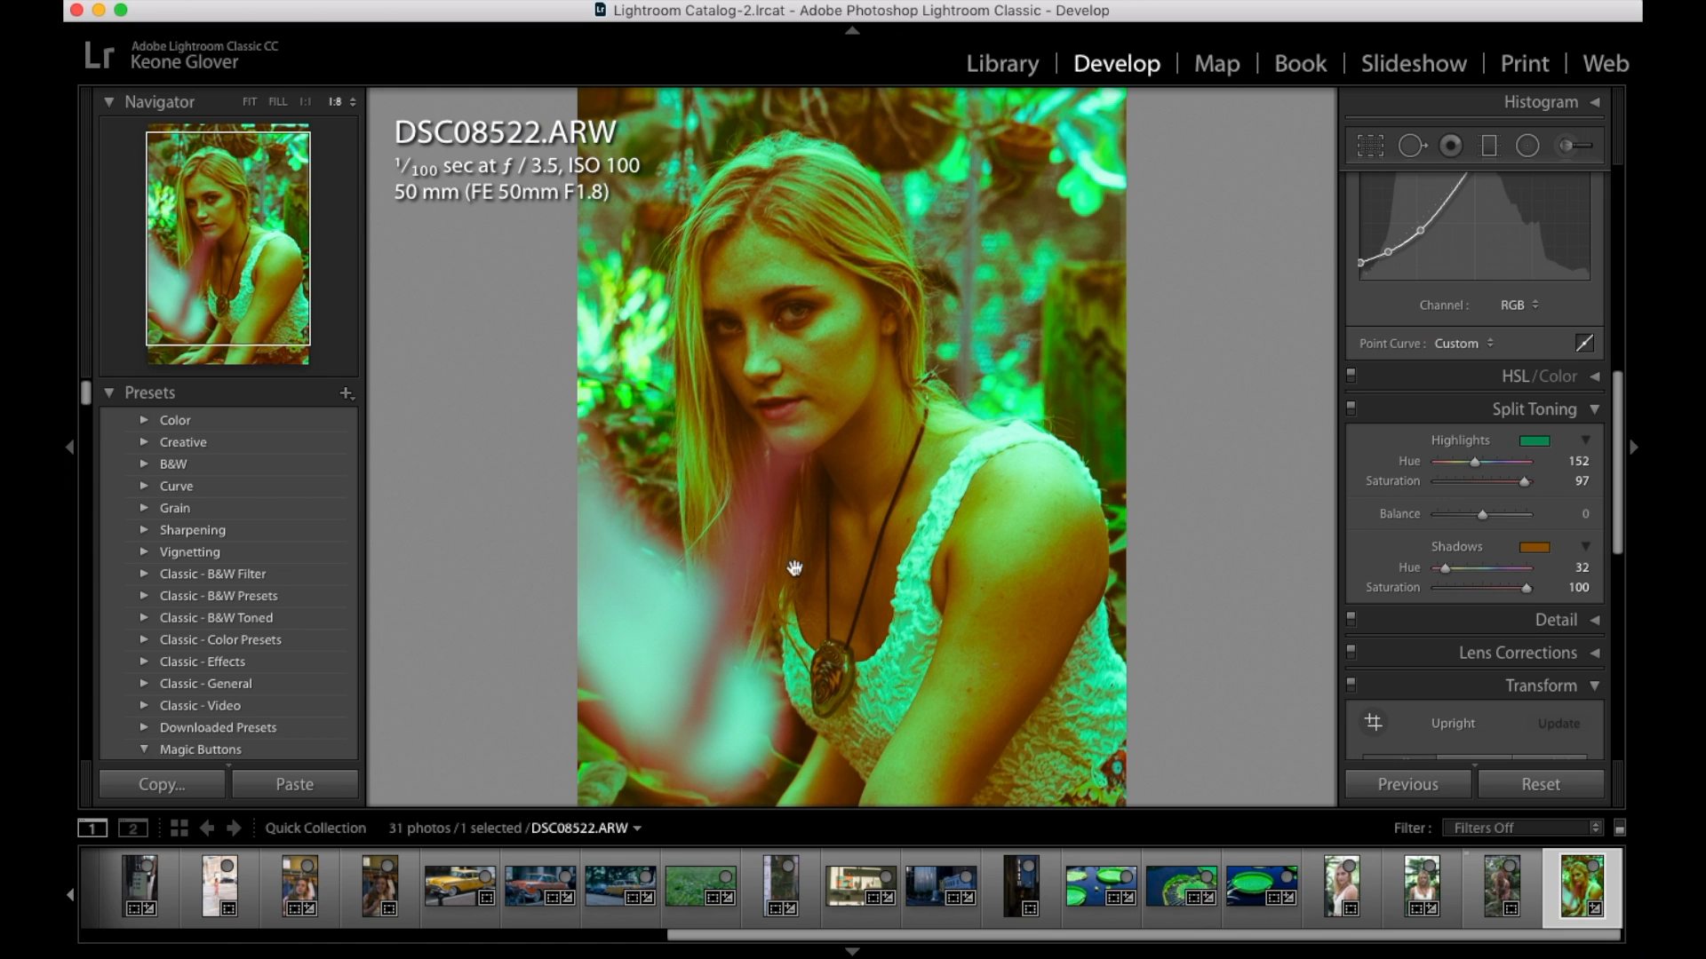
Undo the last saturation increases on the split-toning shadows and highlights
left_click(798, 514)
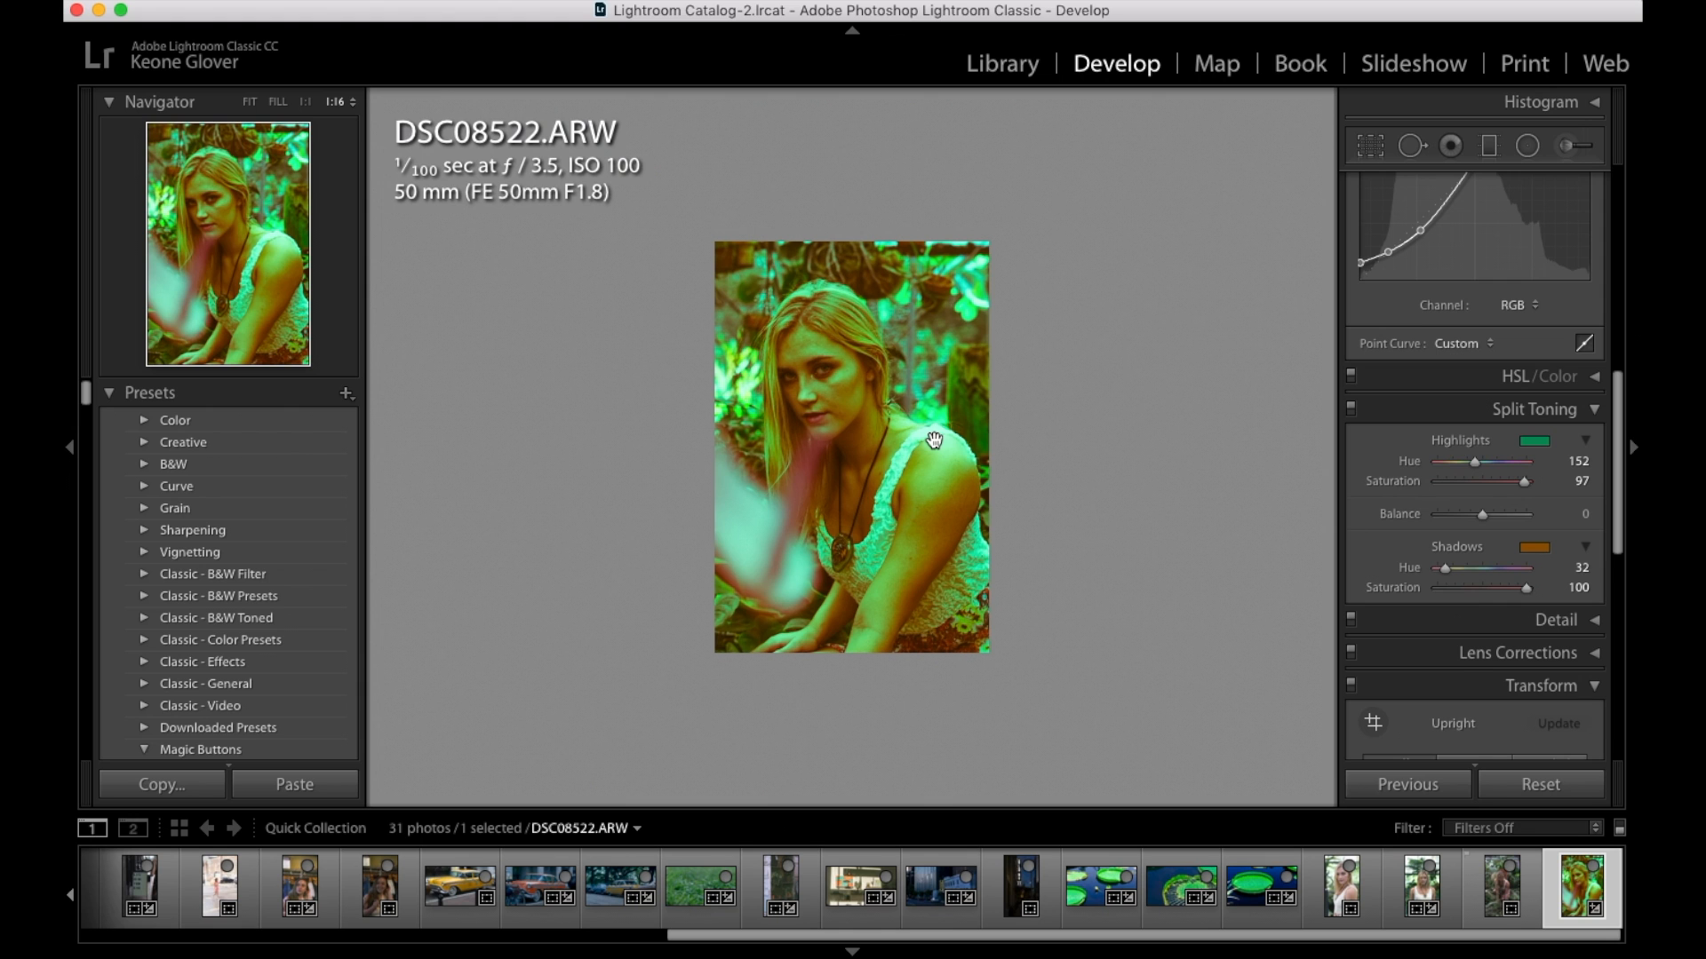
key("super+z")
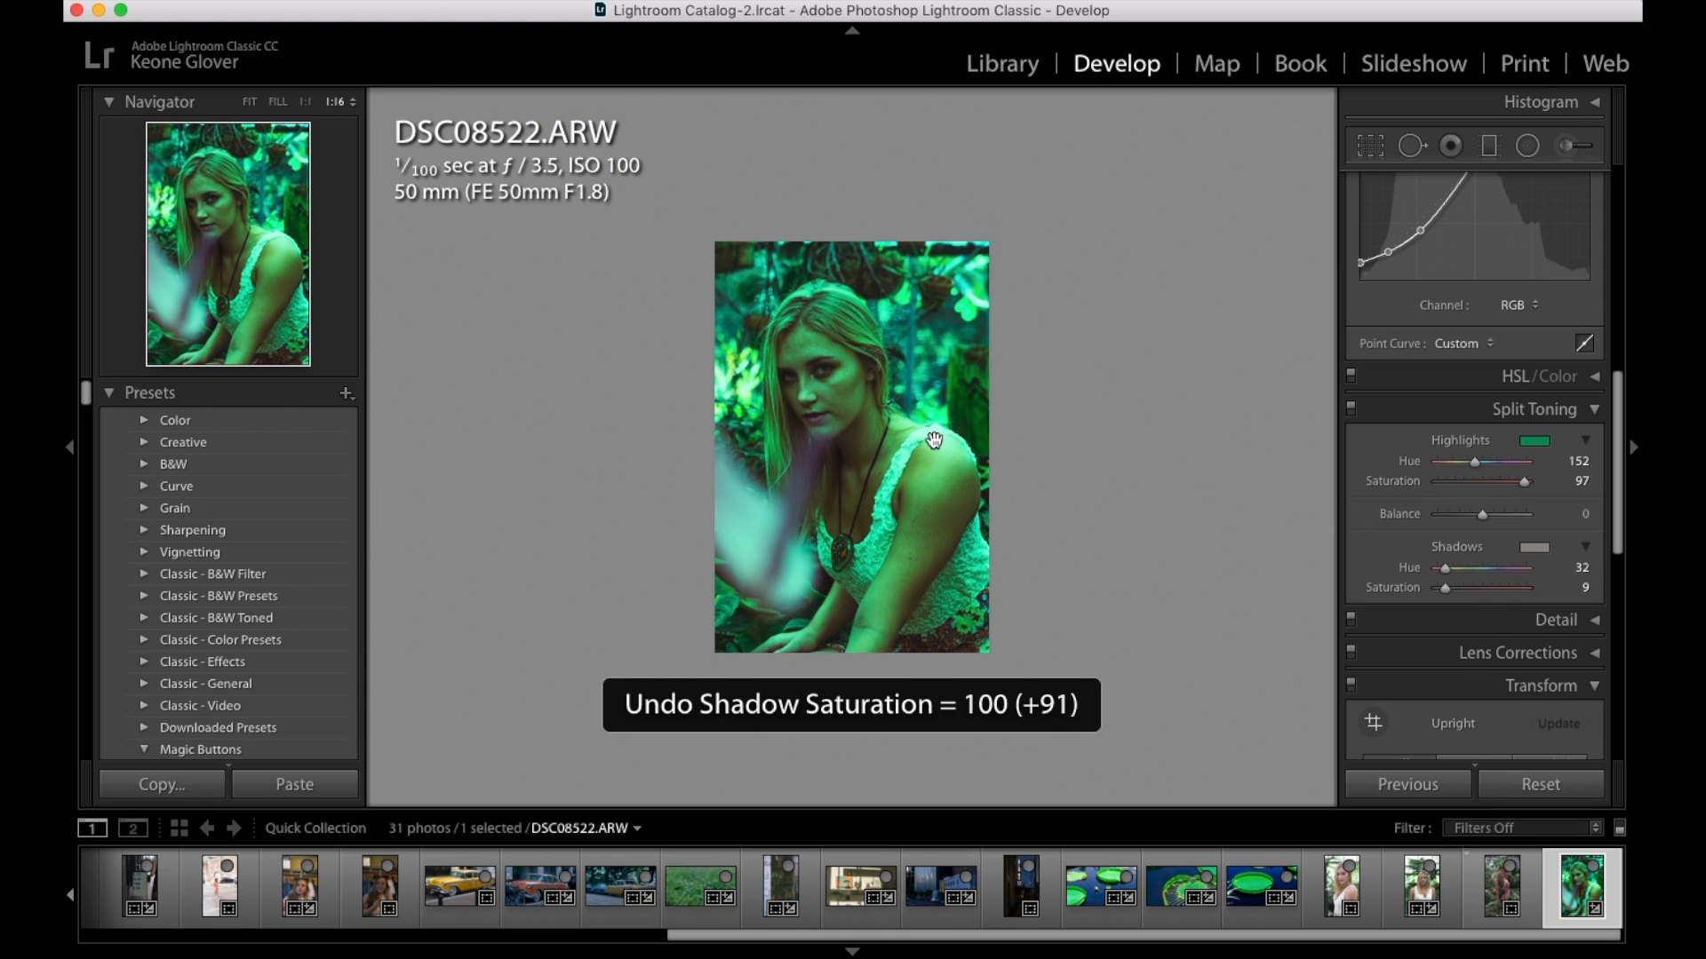
key("super+z")
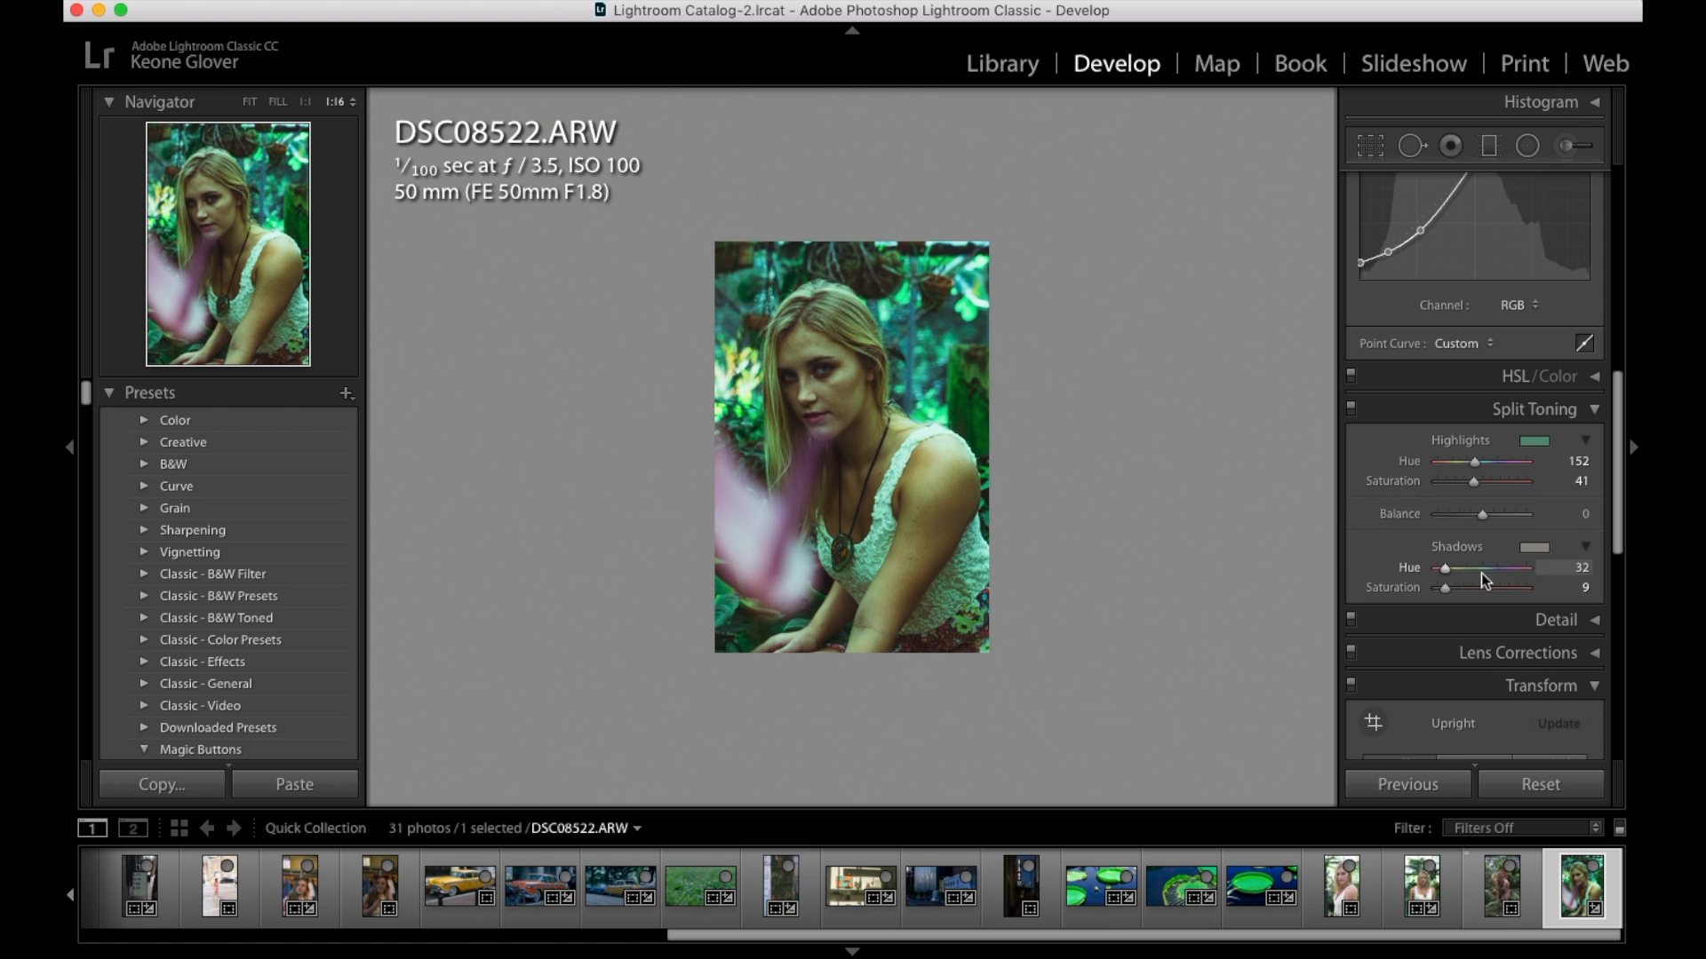
Try the split-toning balance at -100 and at the opposite extreme with both saturations at 100, and undo all these changes
left_click_drag(1446, 587, 1531, 587)
left_click_drag(1474, 480, 1404, 520)
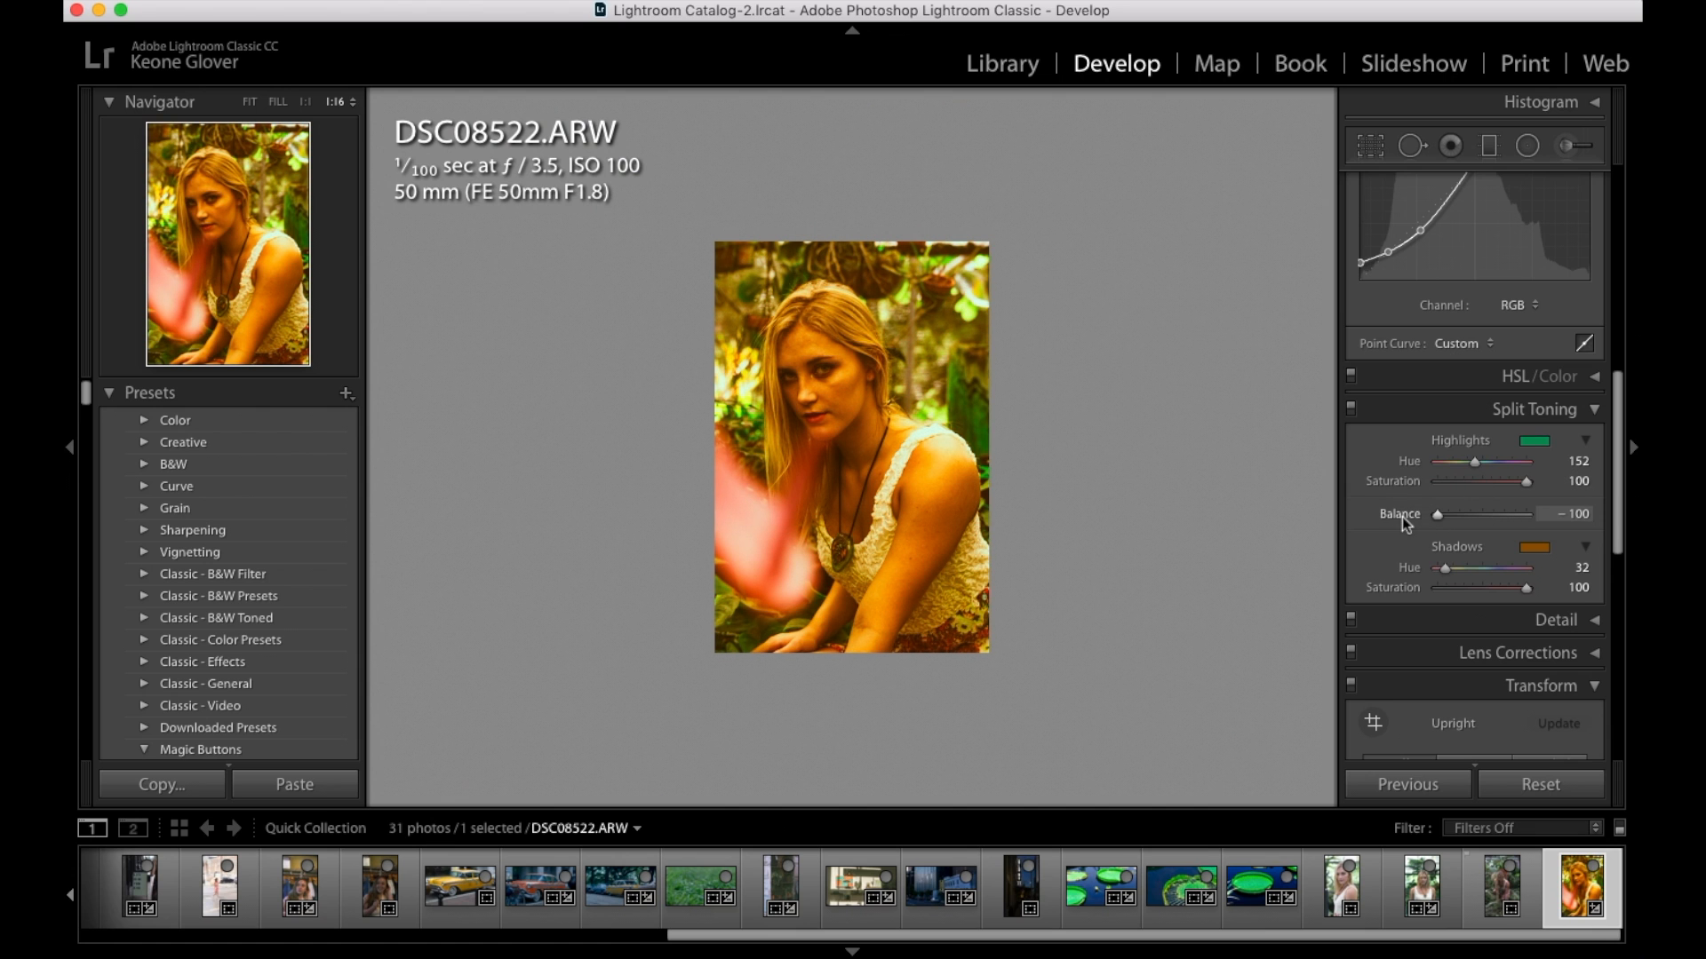
left_click_drag(1437, 515, 1639, 546)
key("super+z")
key("super+z")
key("super+z")
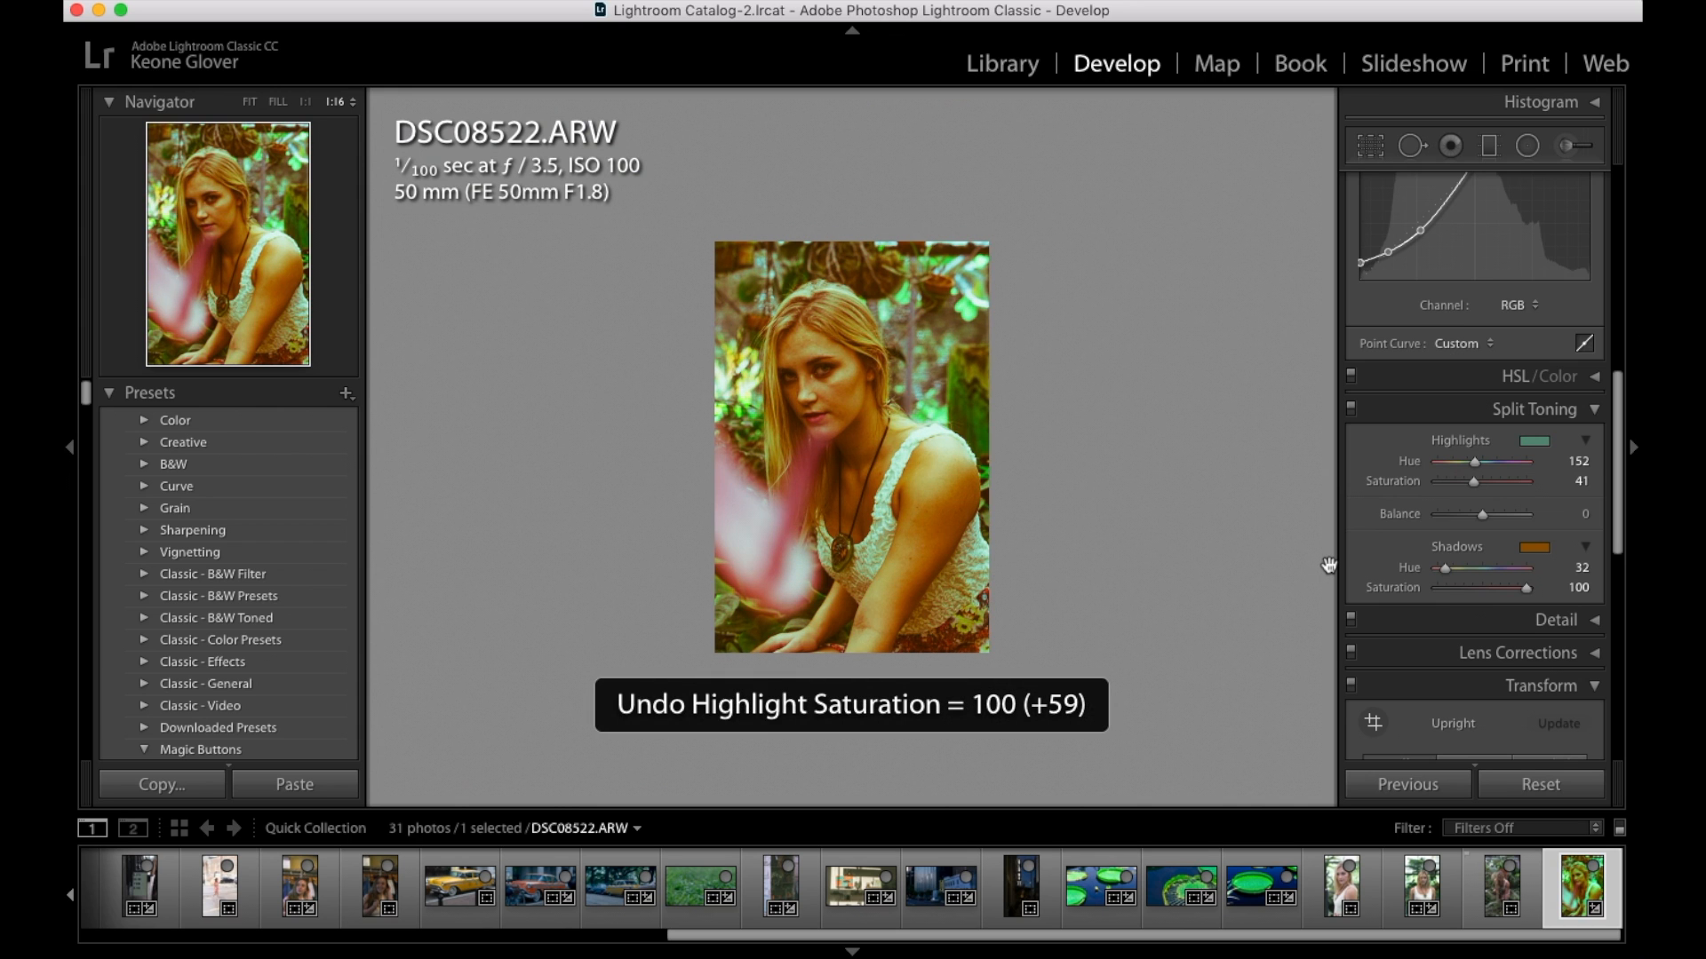
key("super+z")
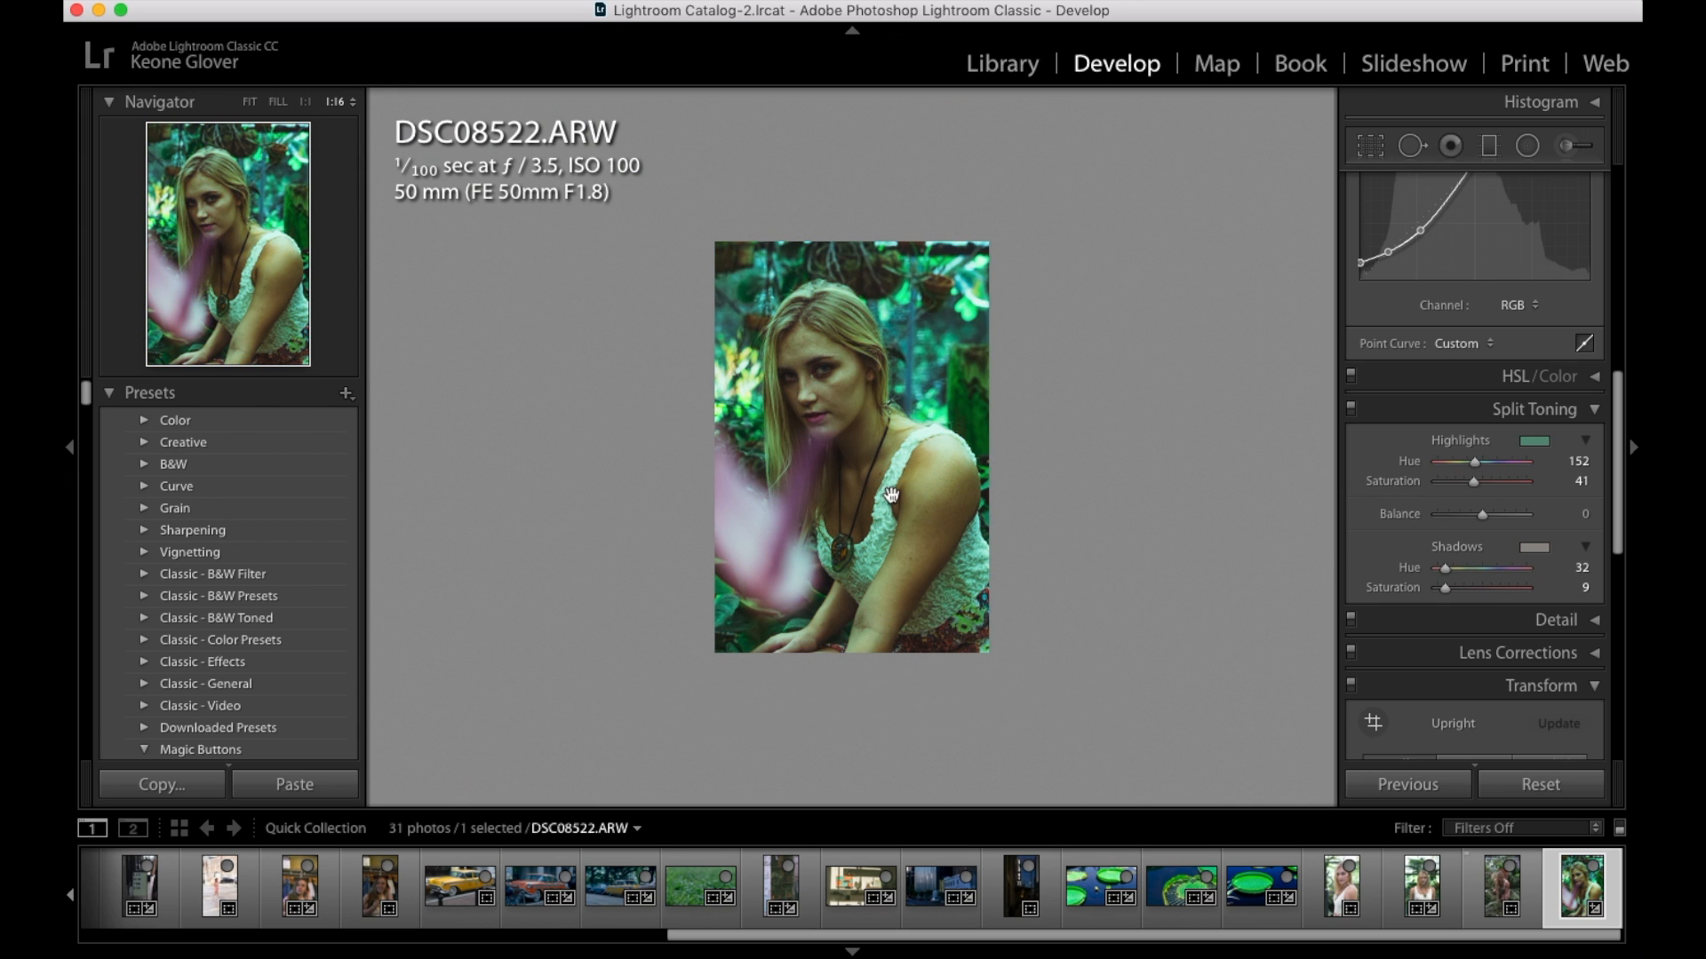
Compare the portrait without highlight toning, and set the split-toning highlight saturation to 30
key("super+equal")
key("super+equal")
key("super+minus")
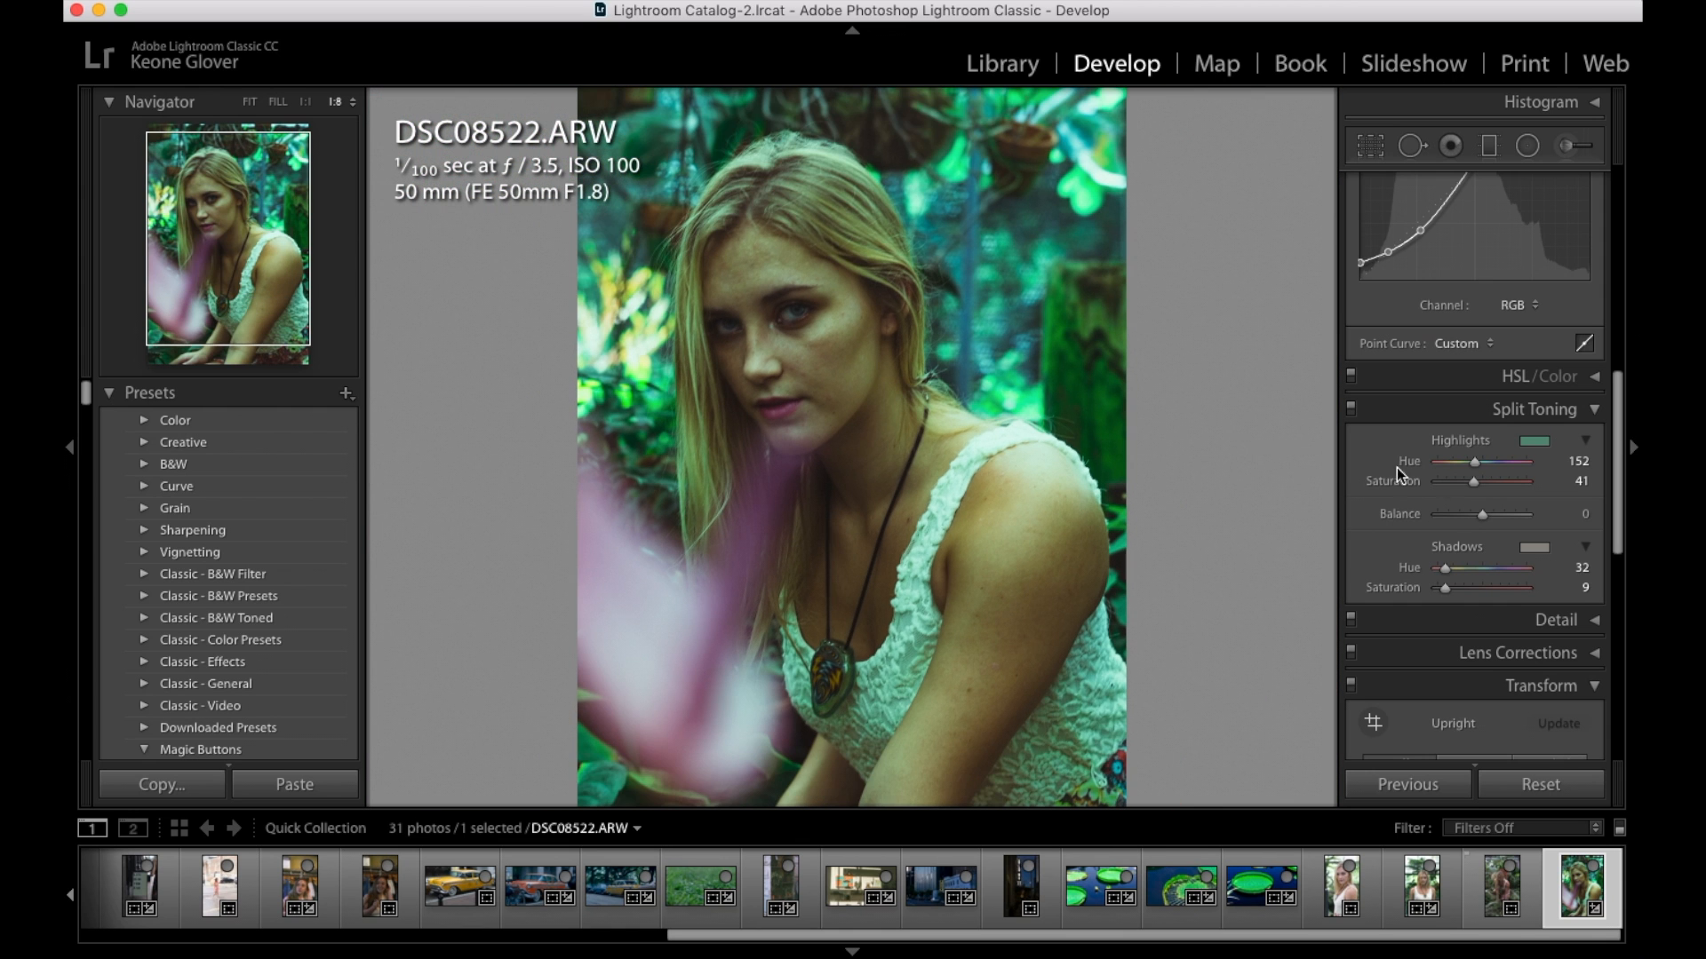
left_click_drag(1473, 487, 1287, 476)
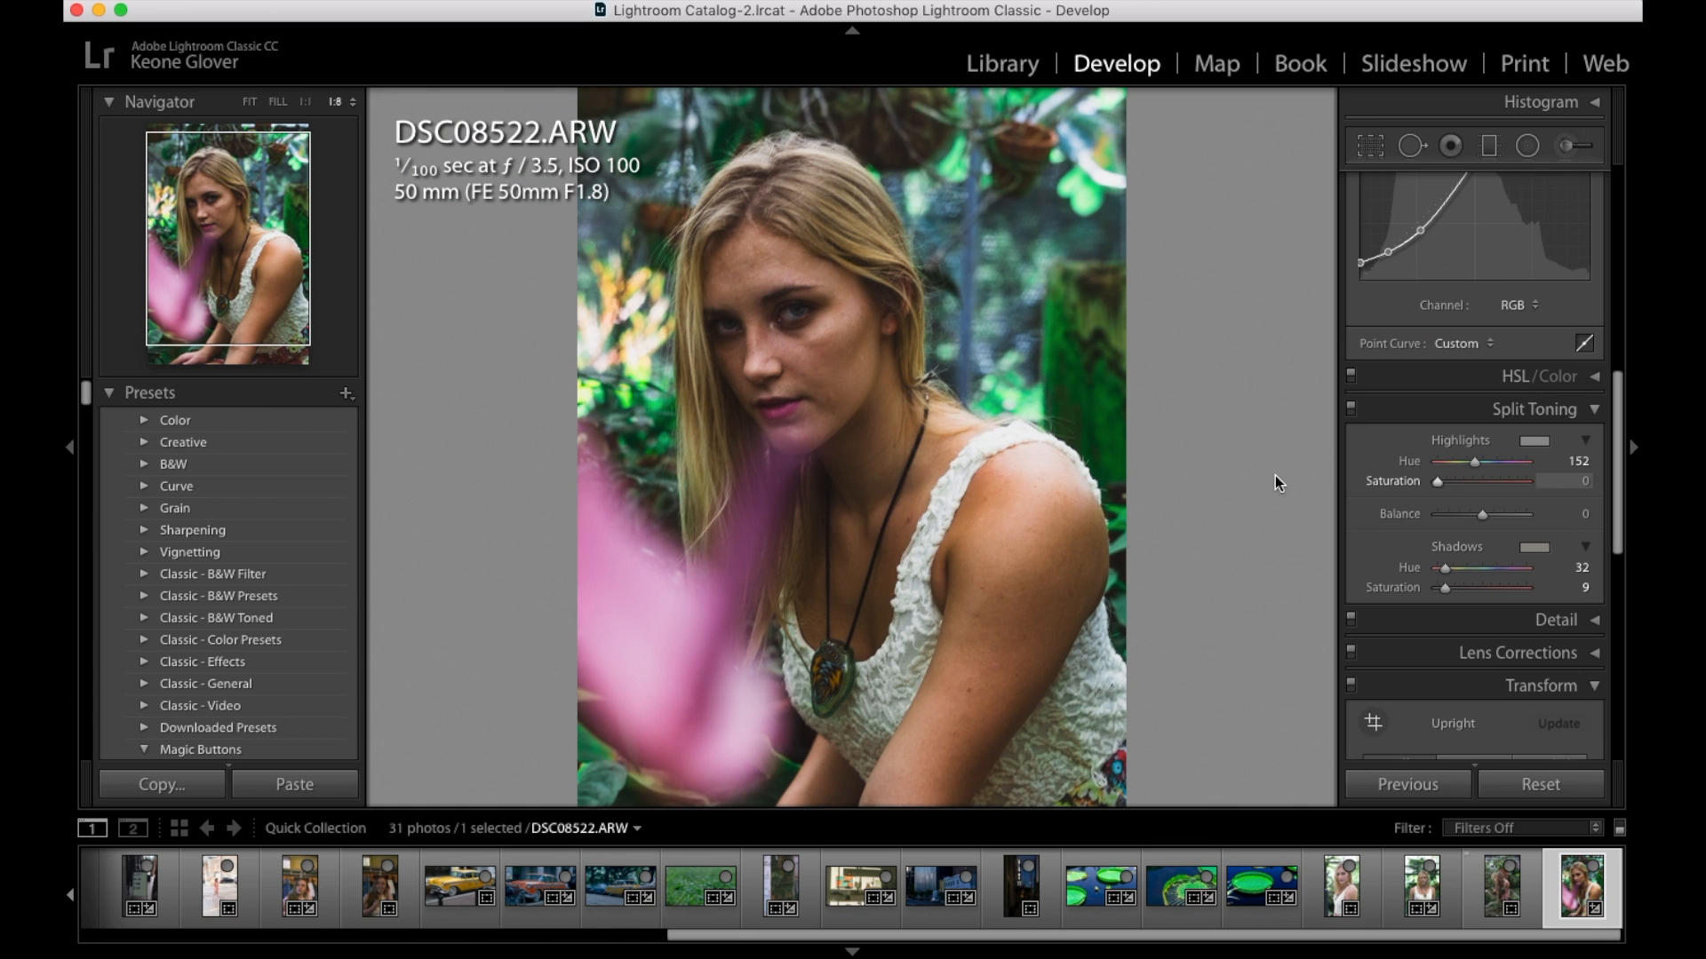
left_click_drag(1423, 485, 1459, 486)
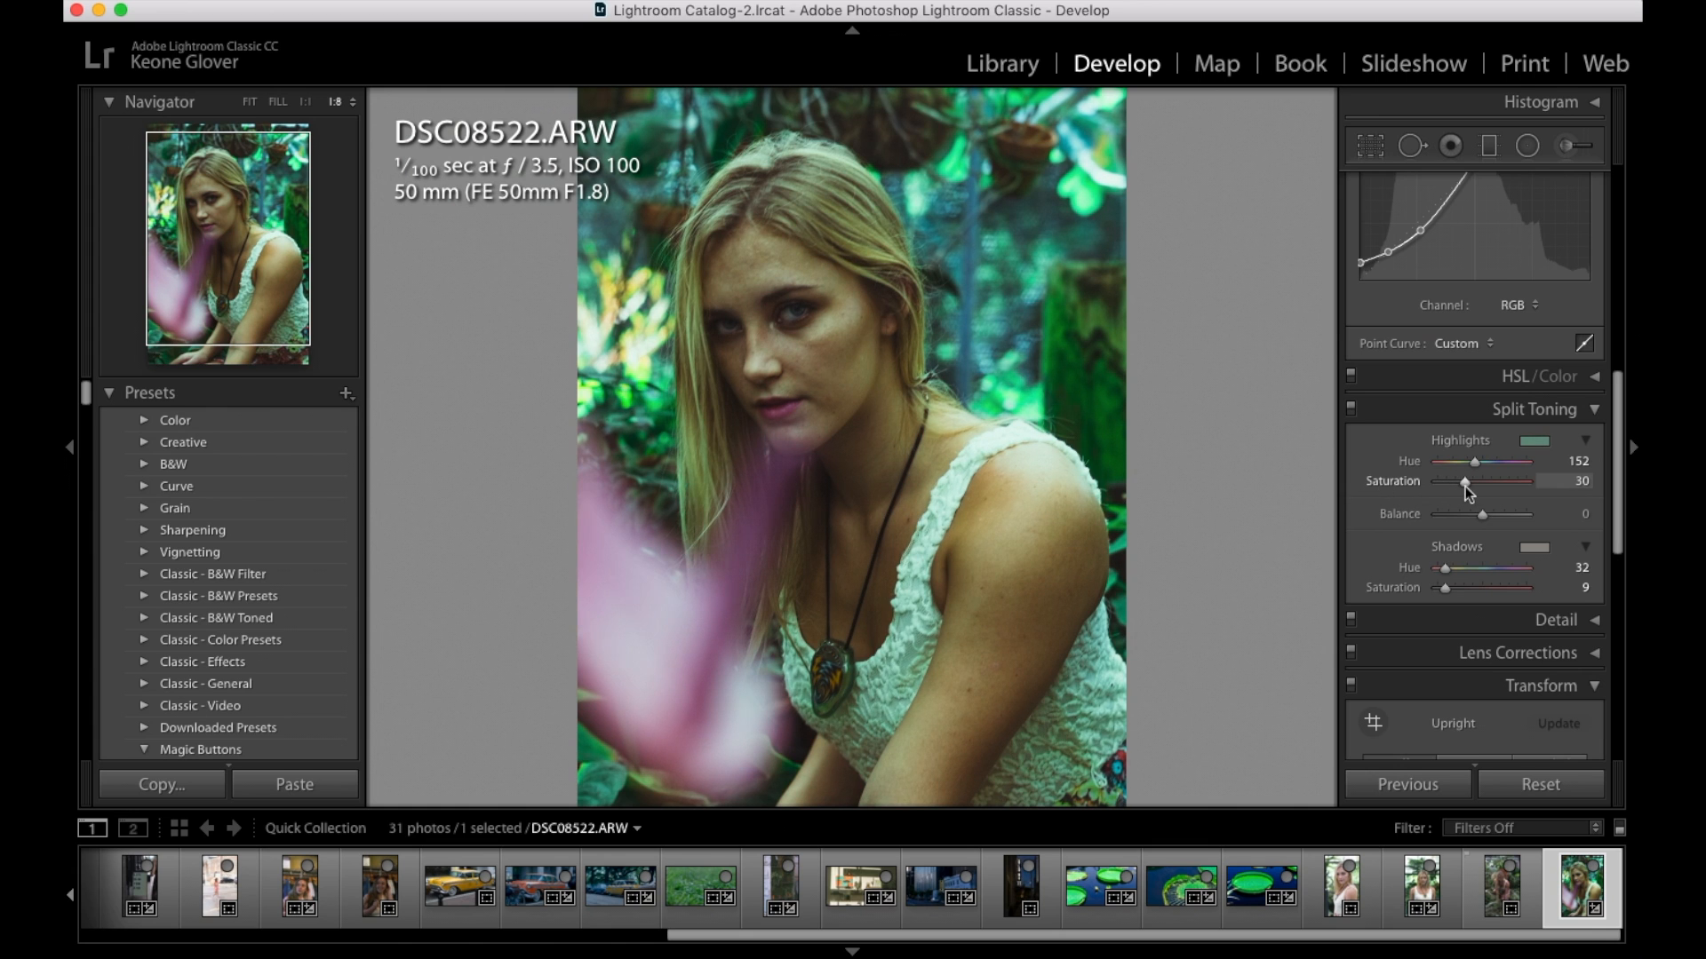
Try the split-toning shadows at hue 360 and saturation 29, settle them at hue 31 and saturation 19, and collapse Split Toning
left_click_drag(1444, 570, 1640, 583)
left_click_drag(1443, 590, 1457, 592)
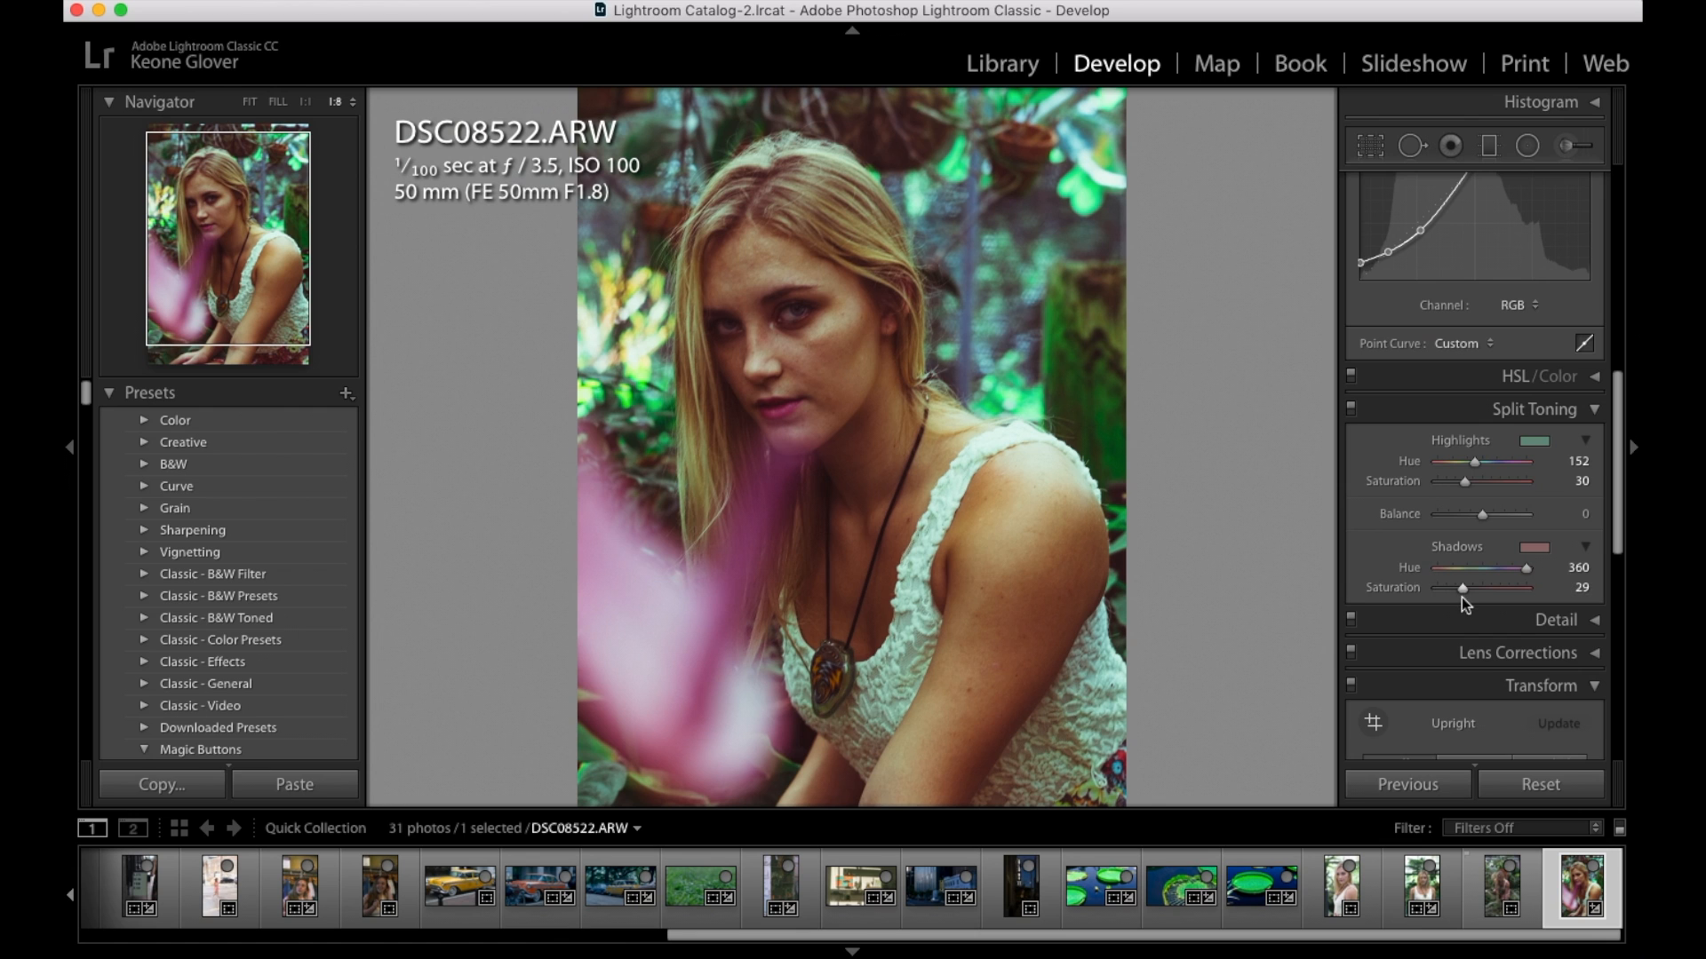
left_click_drag(1452, 568, 1448, 588)
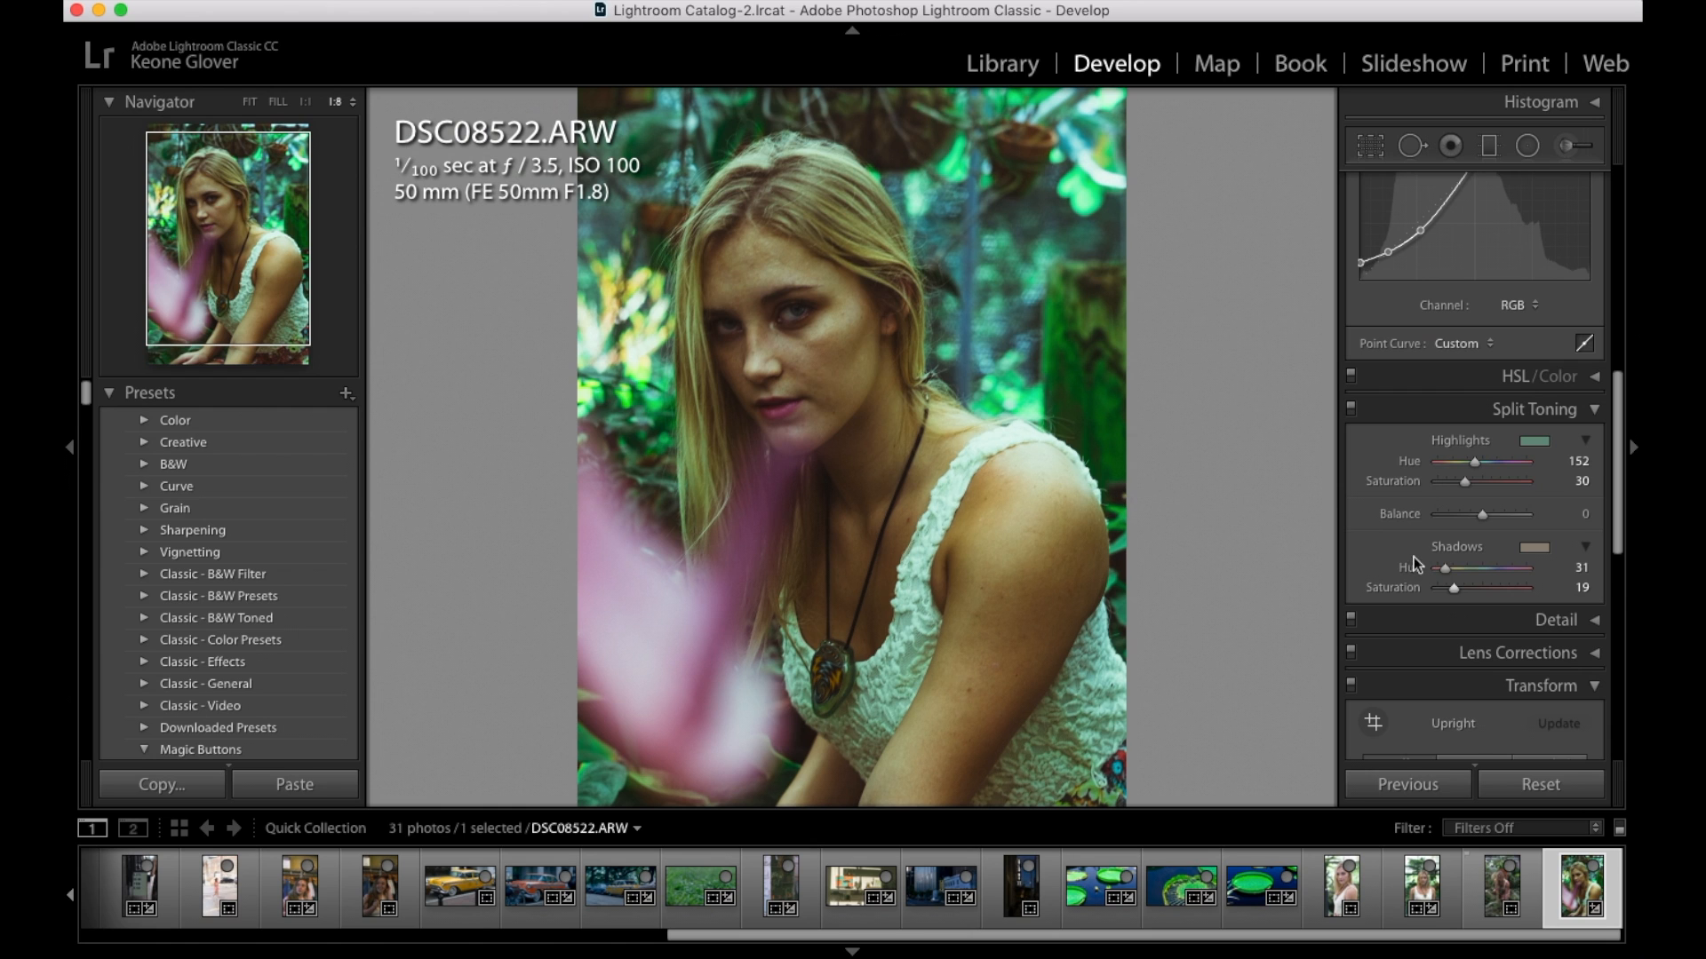
scroll(1555, 620, "down", 1)
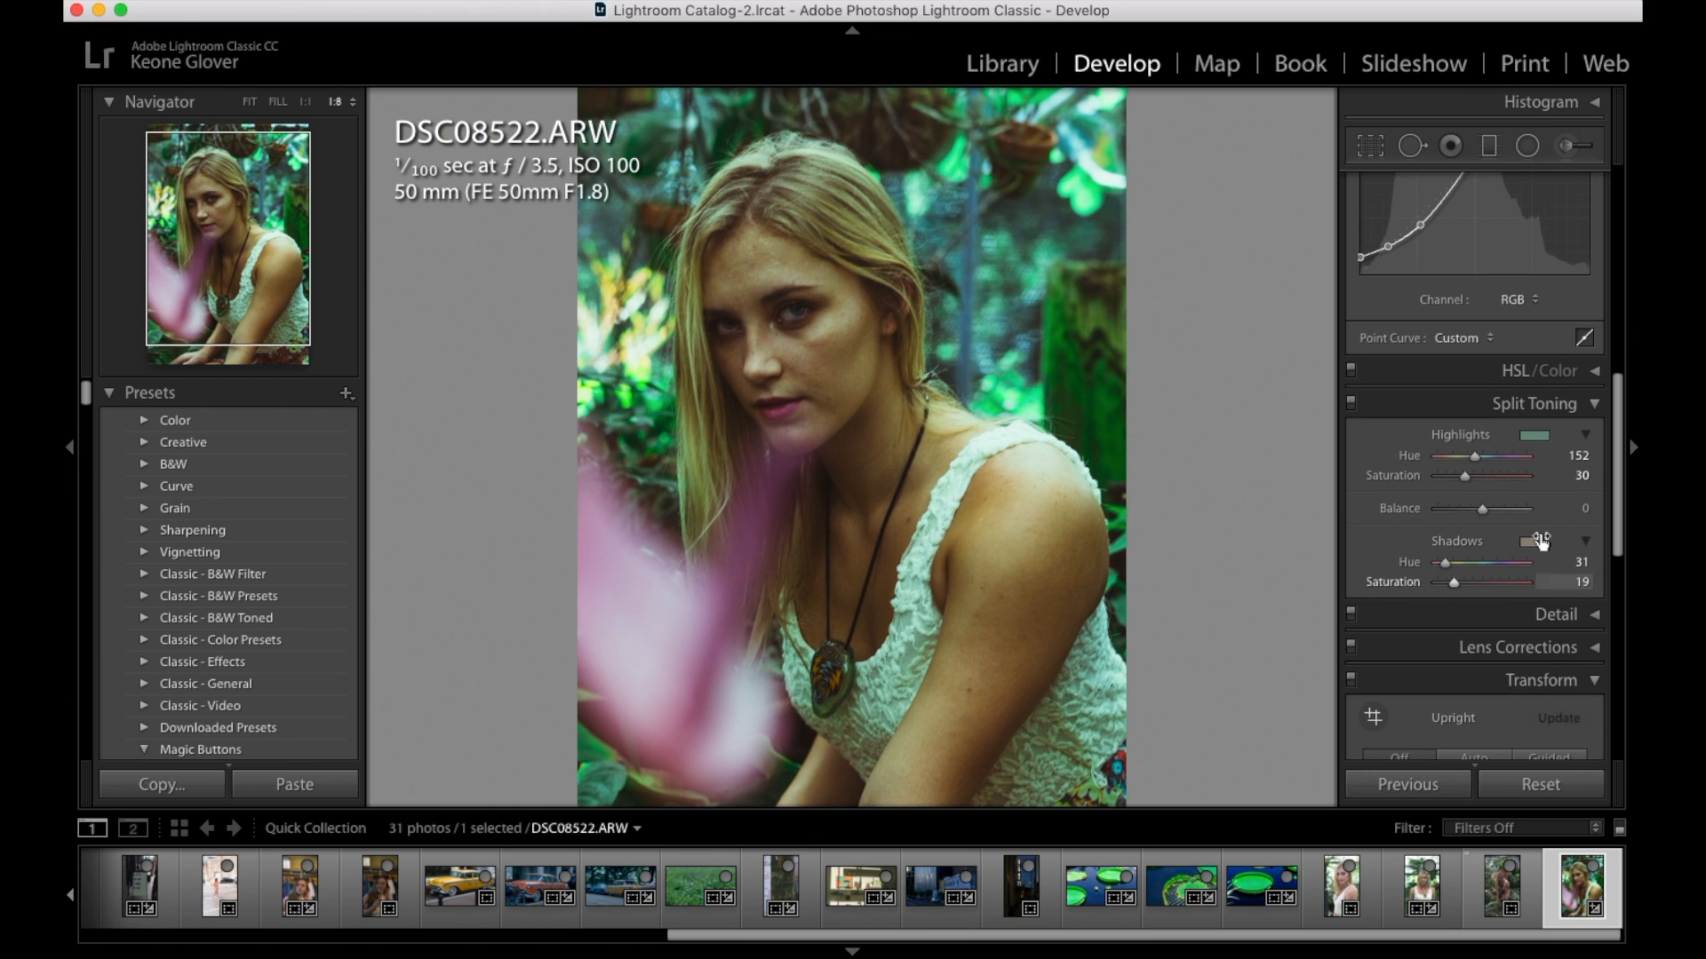
left_click(1590, 408)
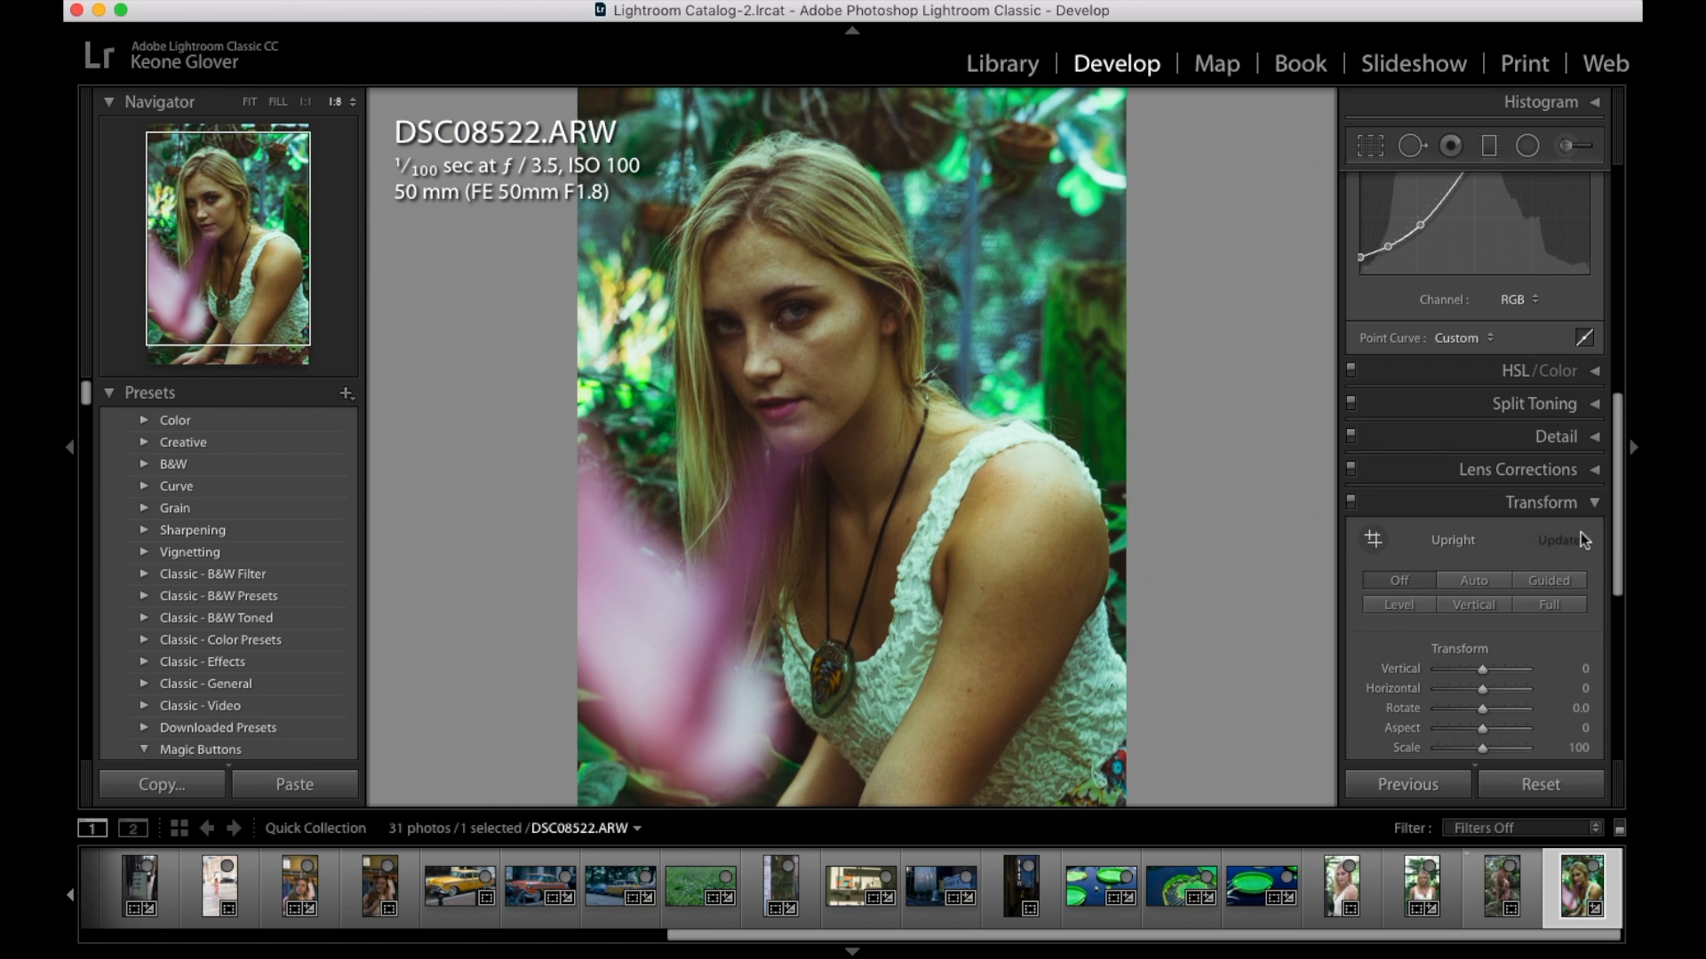
Try a sharpening amount of 150 while checking the face up close, and settle it at 23
left_click(1594, 440)
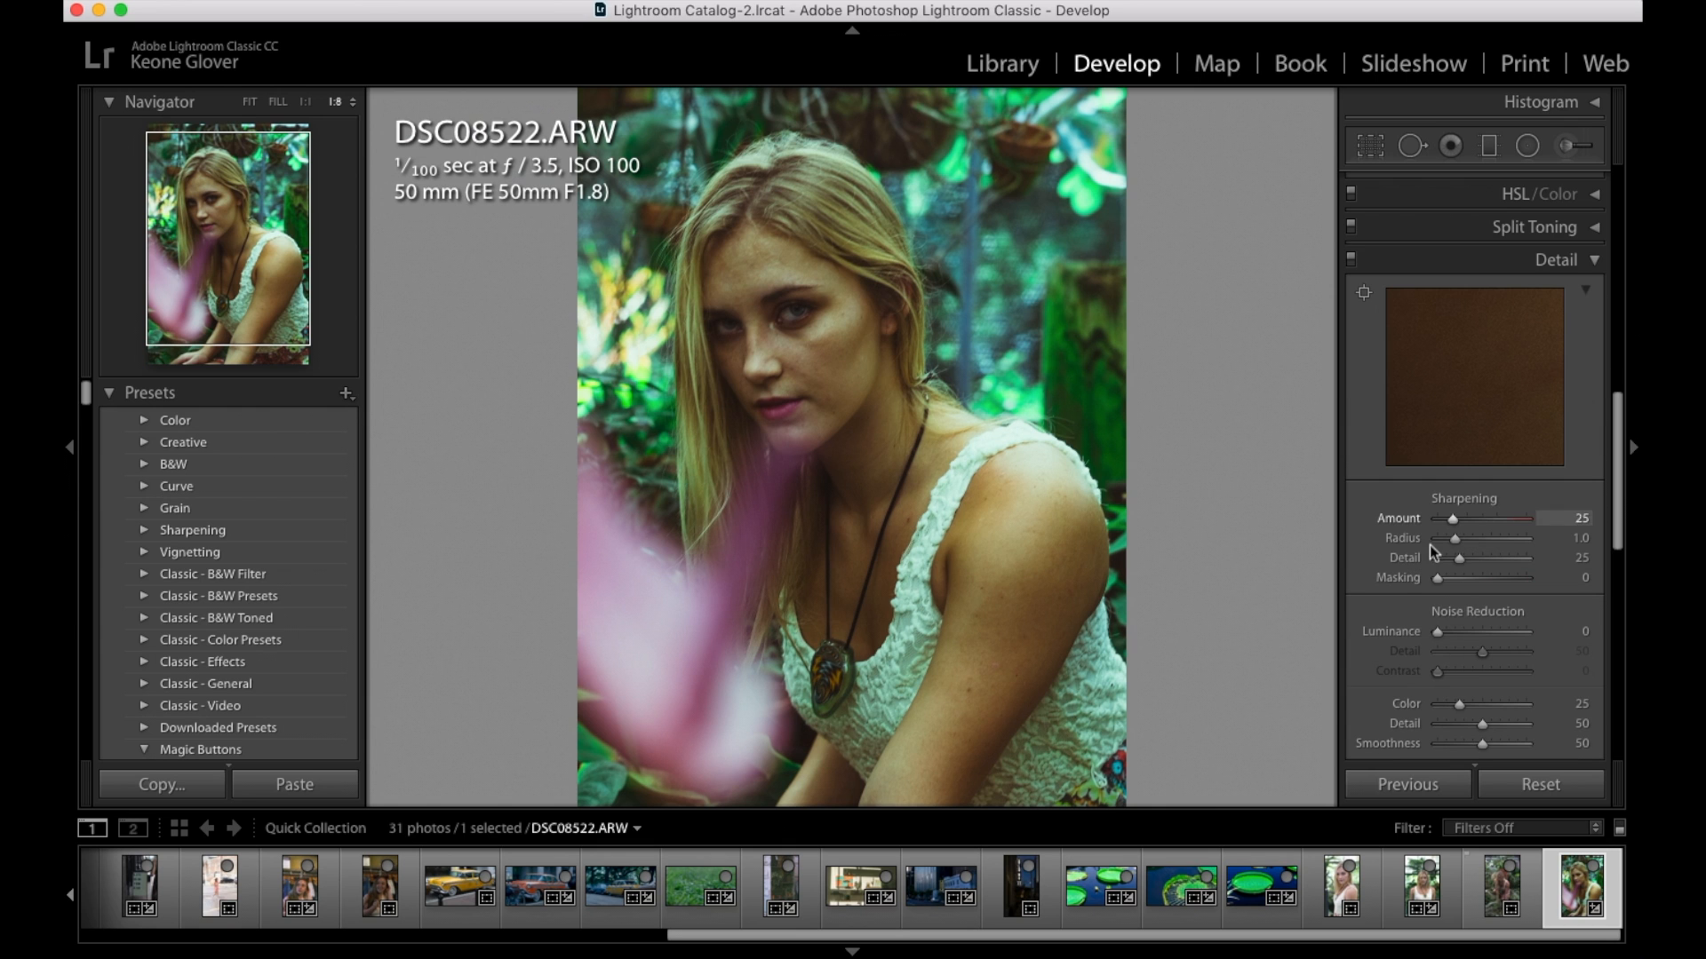
left_click_drag(1452, 528, 1563, 541)
left_click(793, 351)
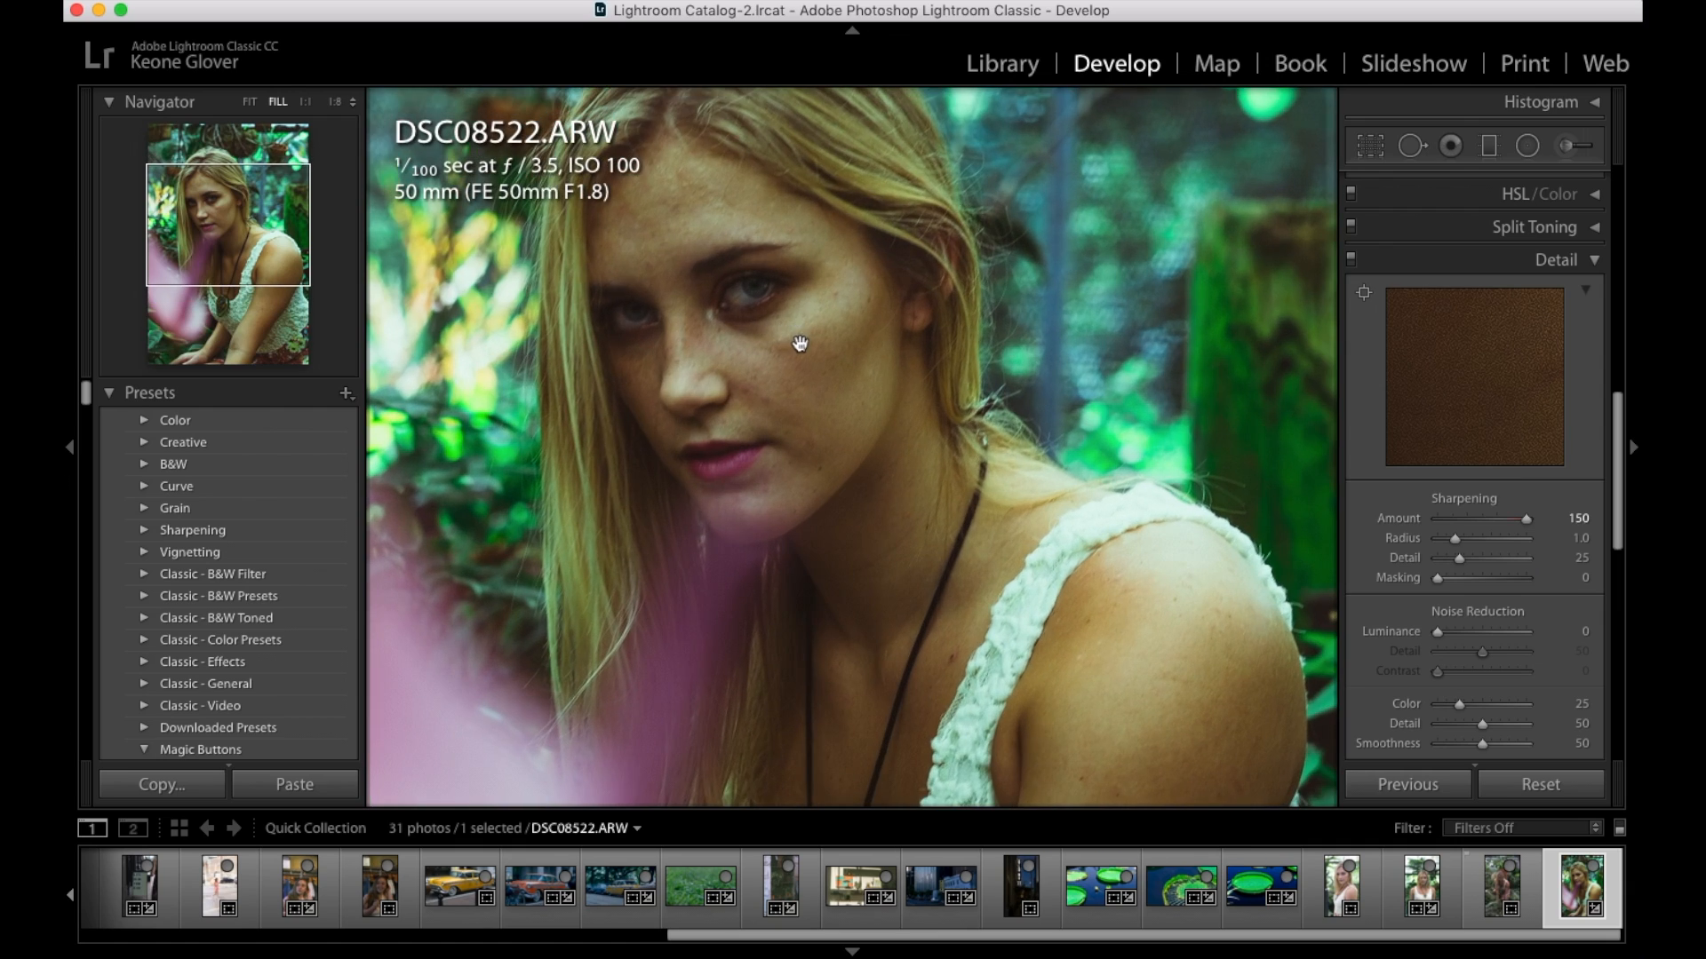
left_click(799, 349)
left_click(804, 344)
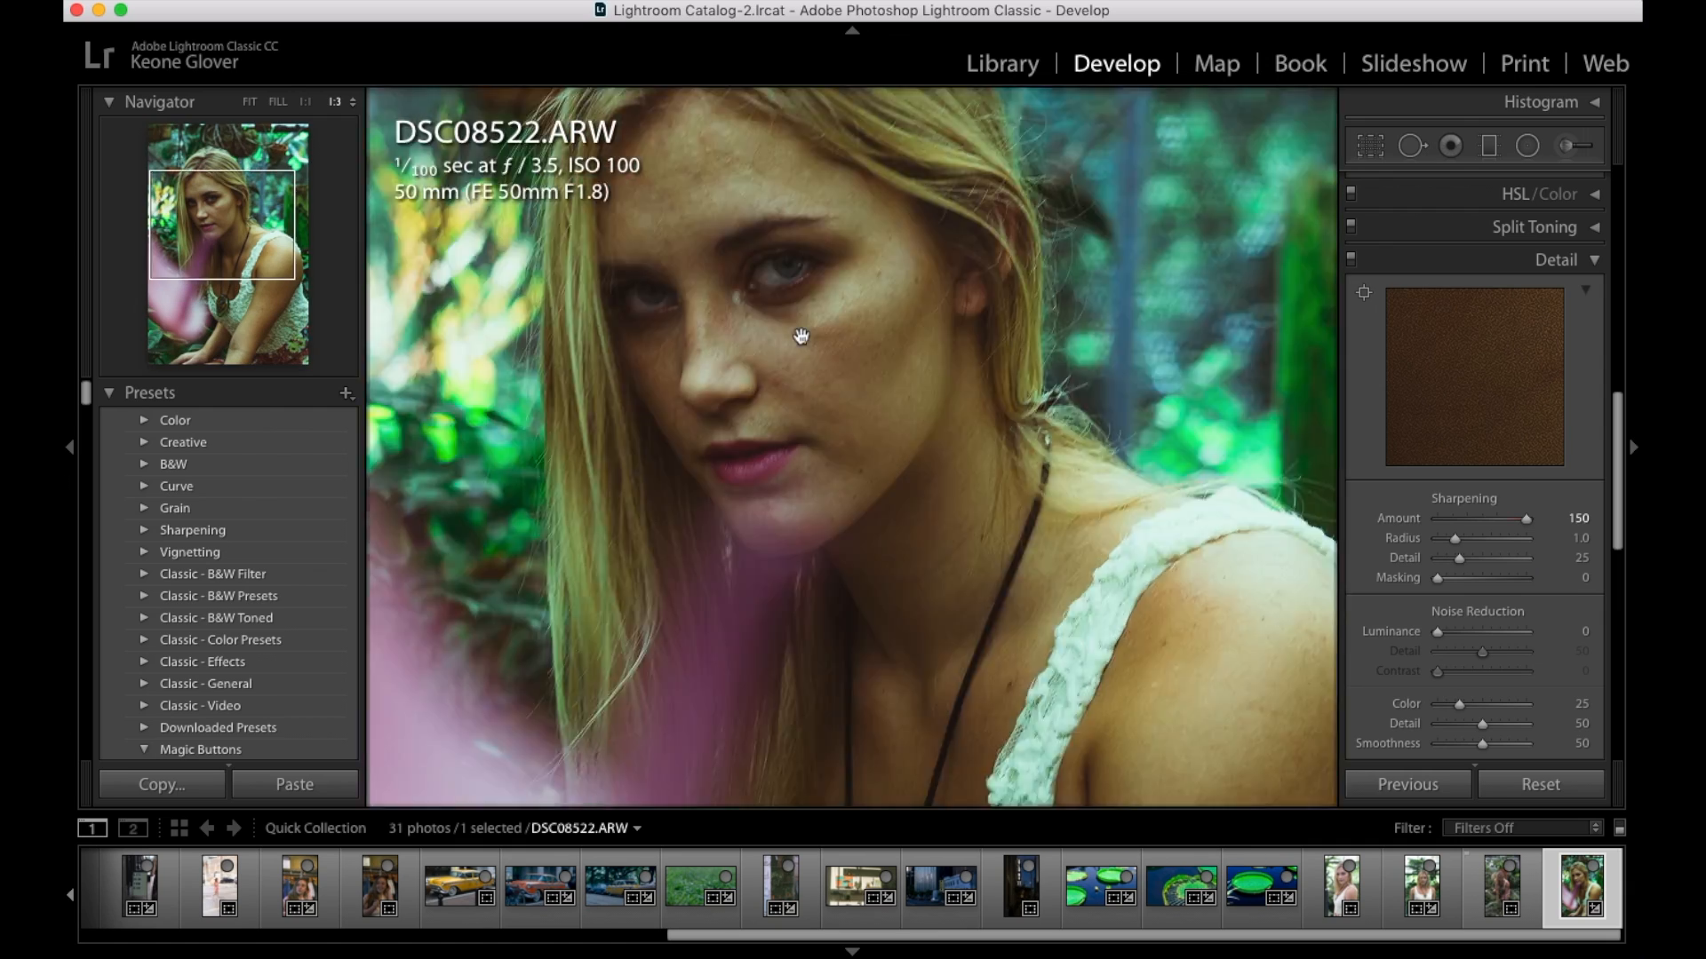
key("super+minus")
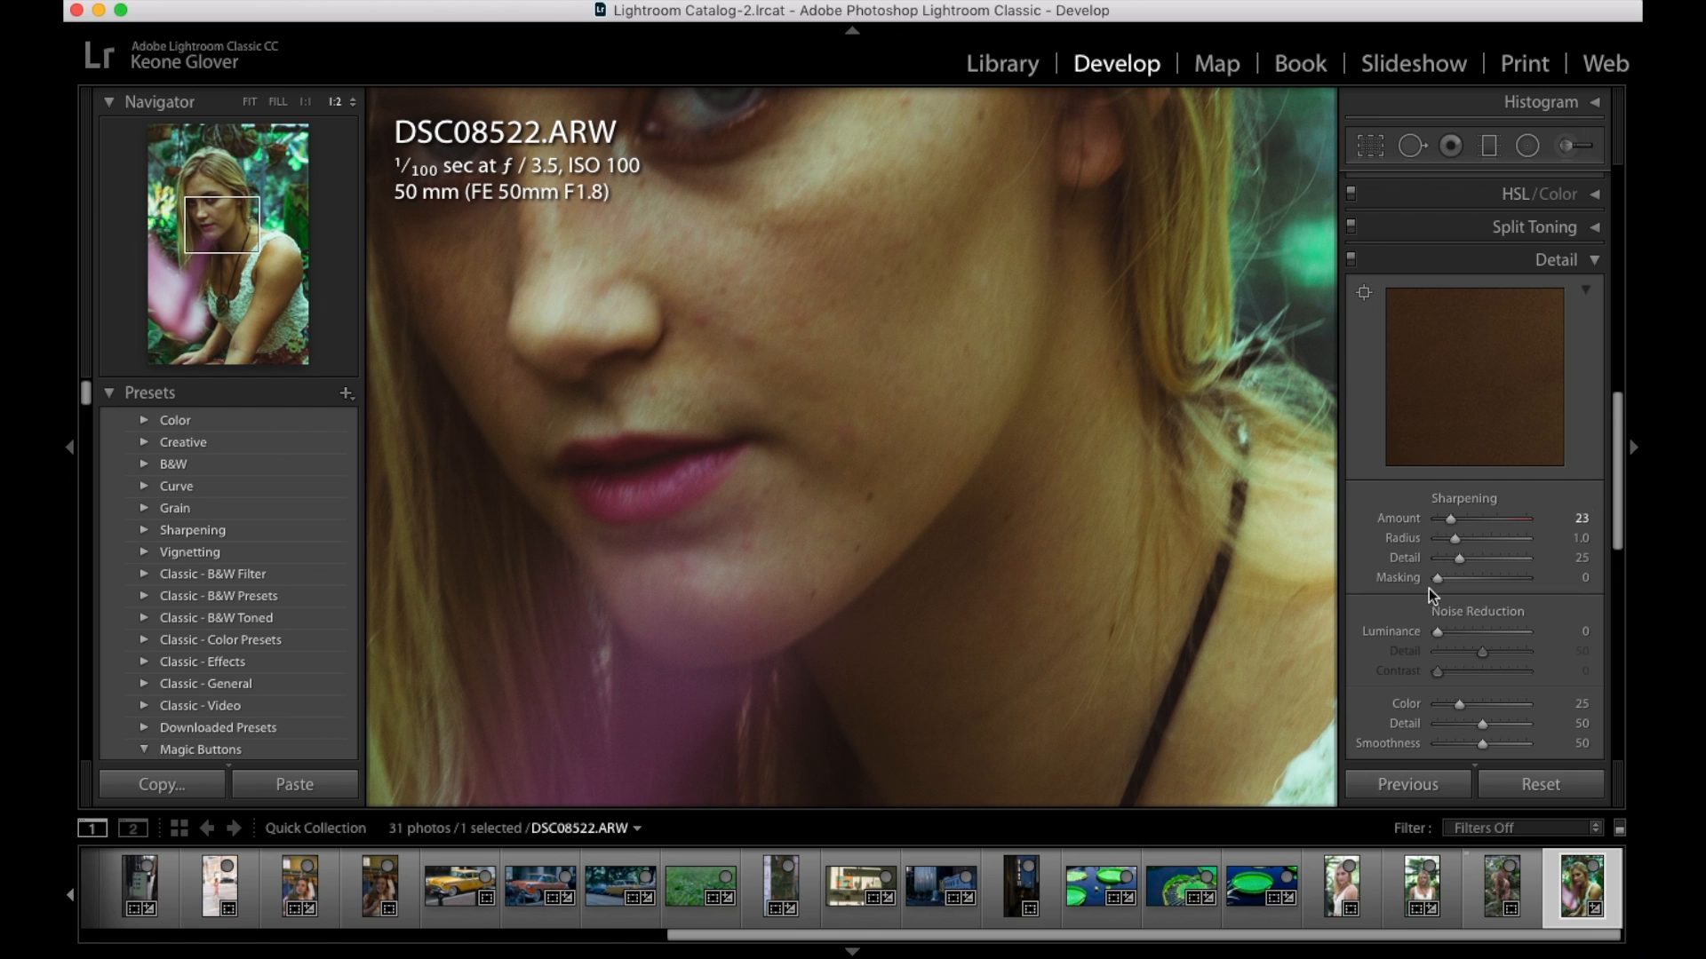
Try luminance noise reduction at 100 on the skin, and reset it to 0
scroll(1428, 588, "down", 2)
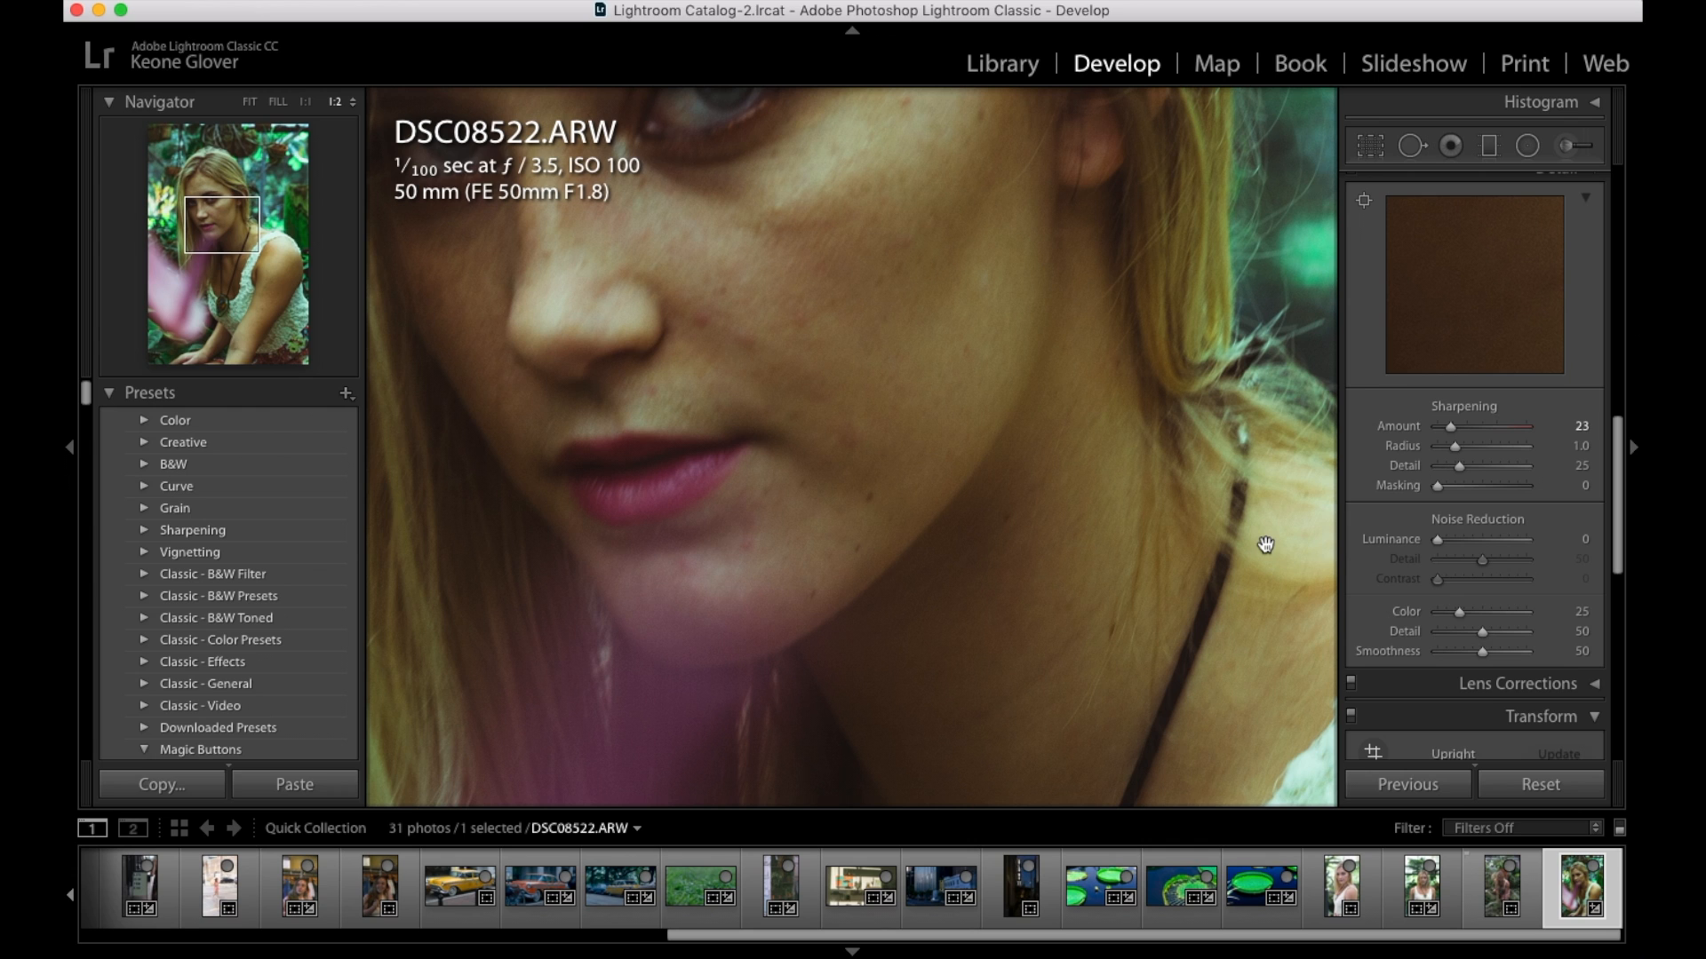
left_click_drag(1436, 540, 1531, 545)
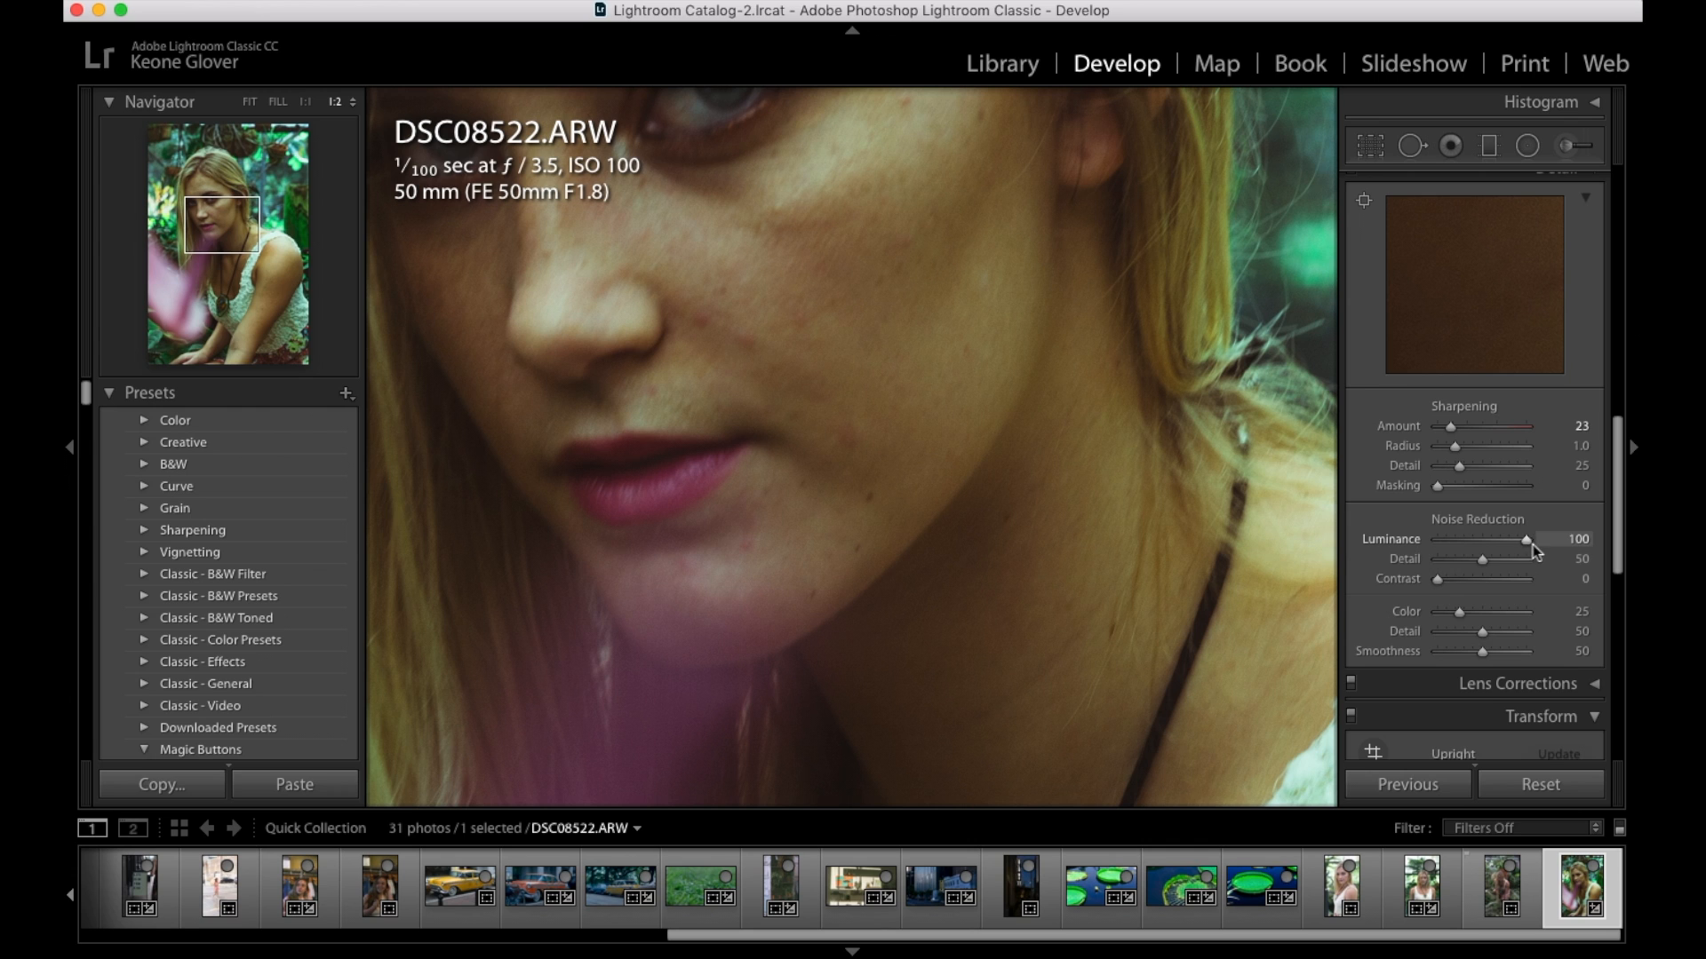
left_click(1439, 539)
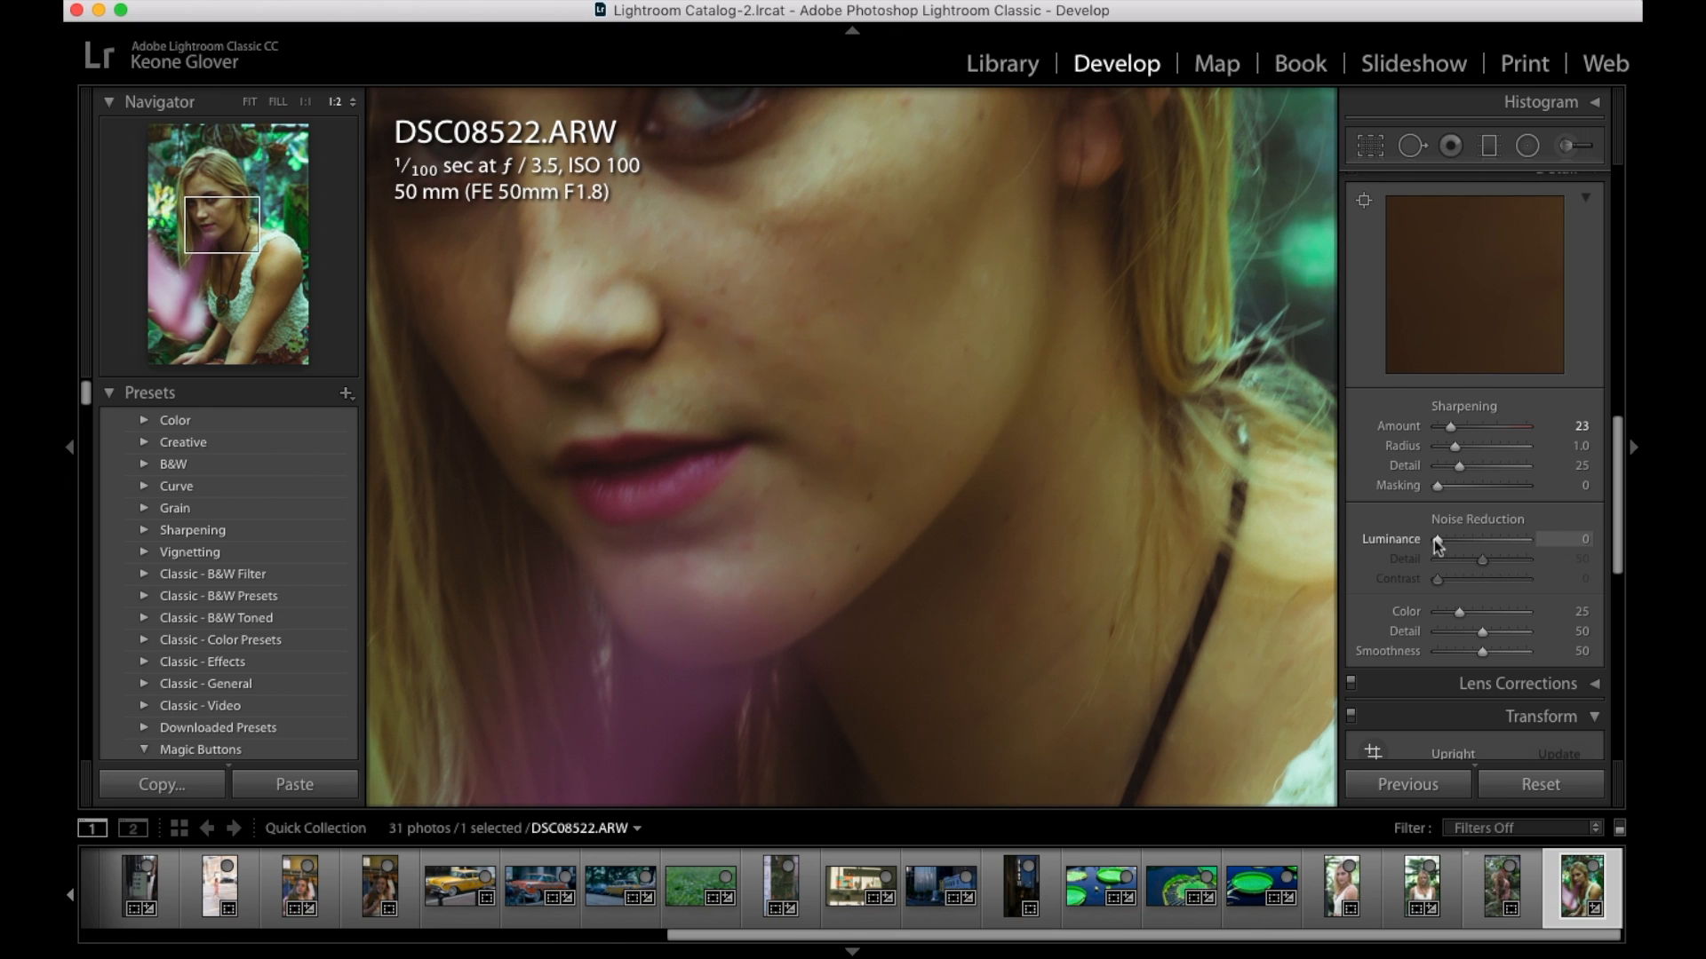
Collapse the Detail settings and look into the Lens Corrections section
scroll(1463, 560, "down", 3)
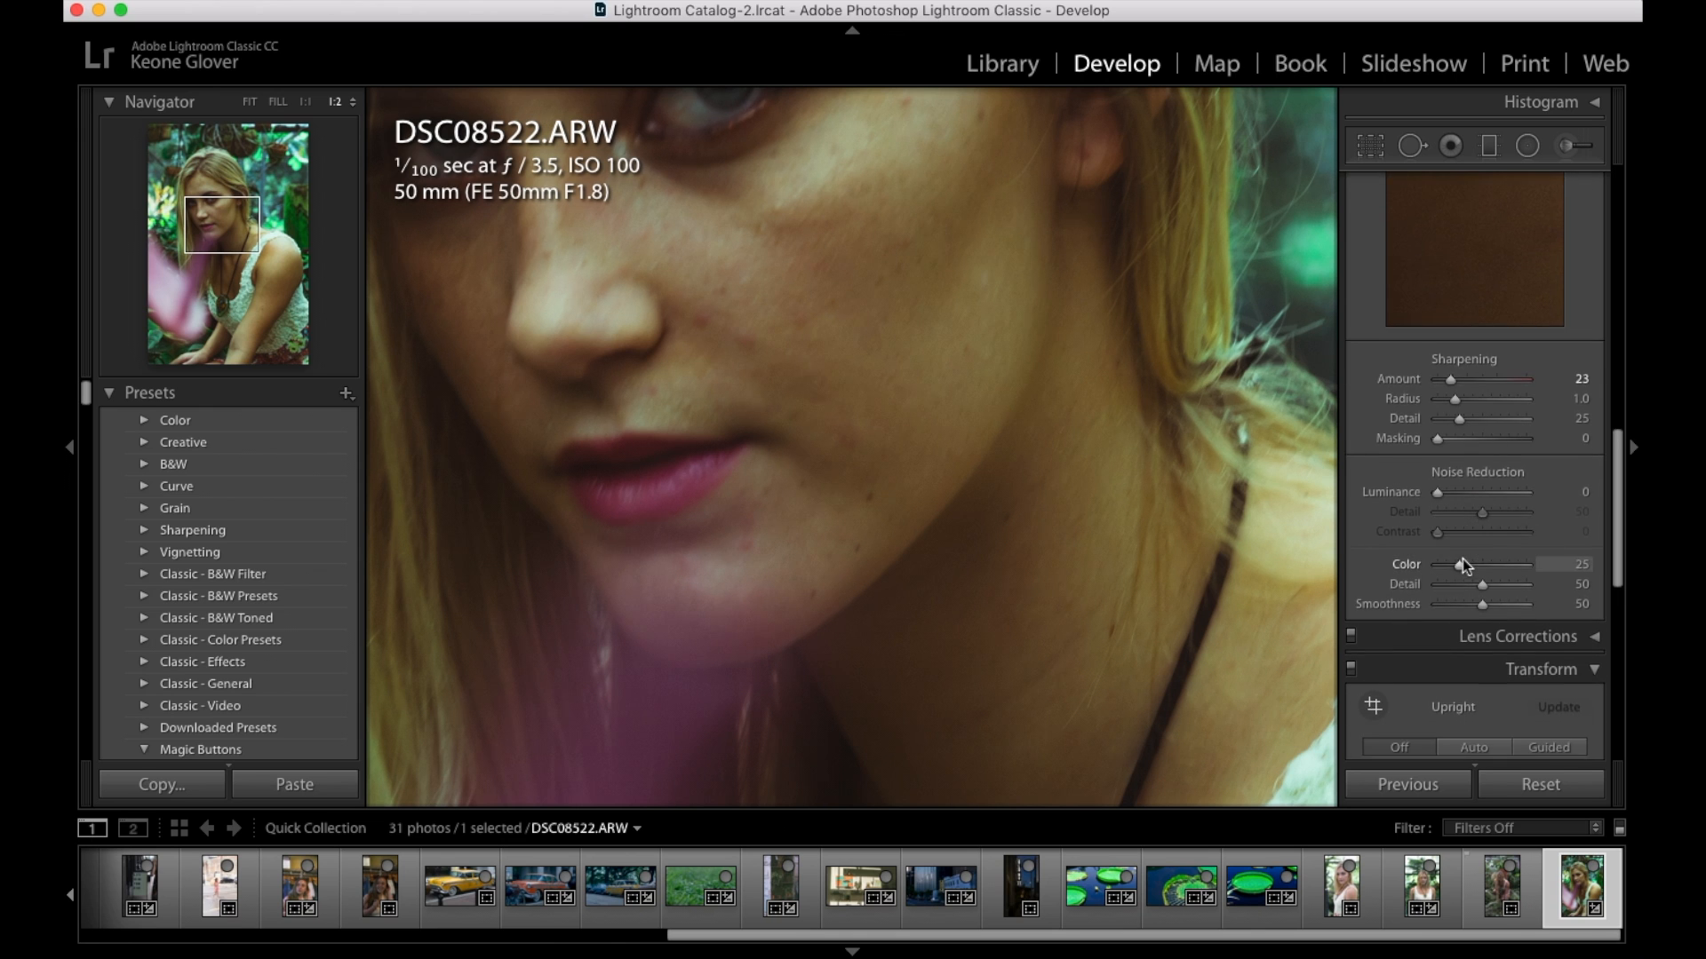
scroll(1463, 560, "up", 3)
scroll(1462, 560, "up", 2)
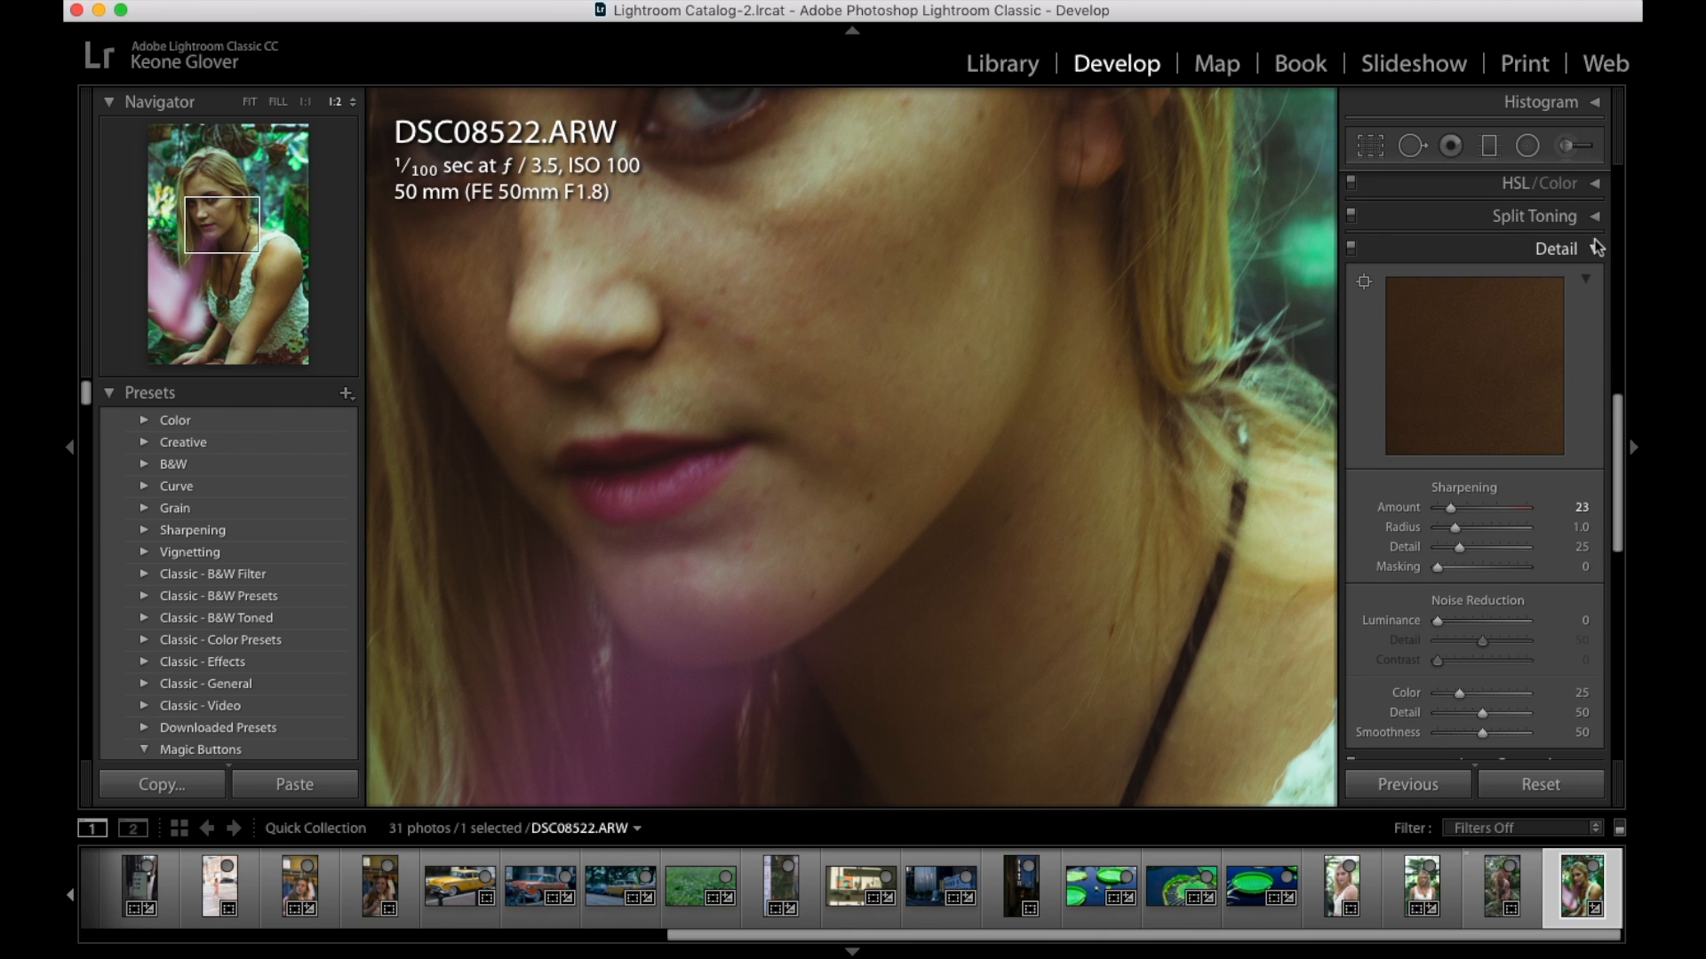
left_click(1594, 248)
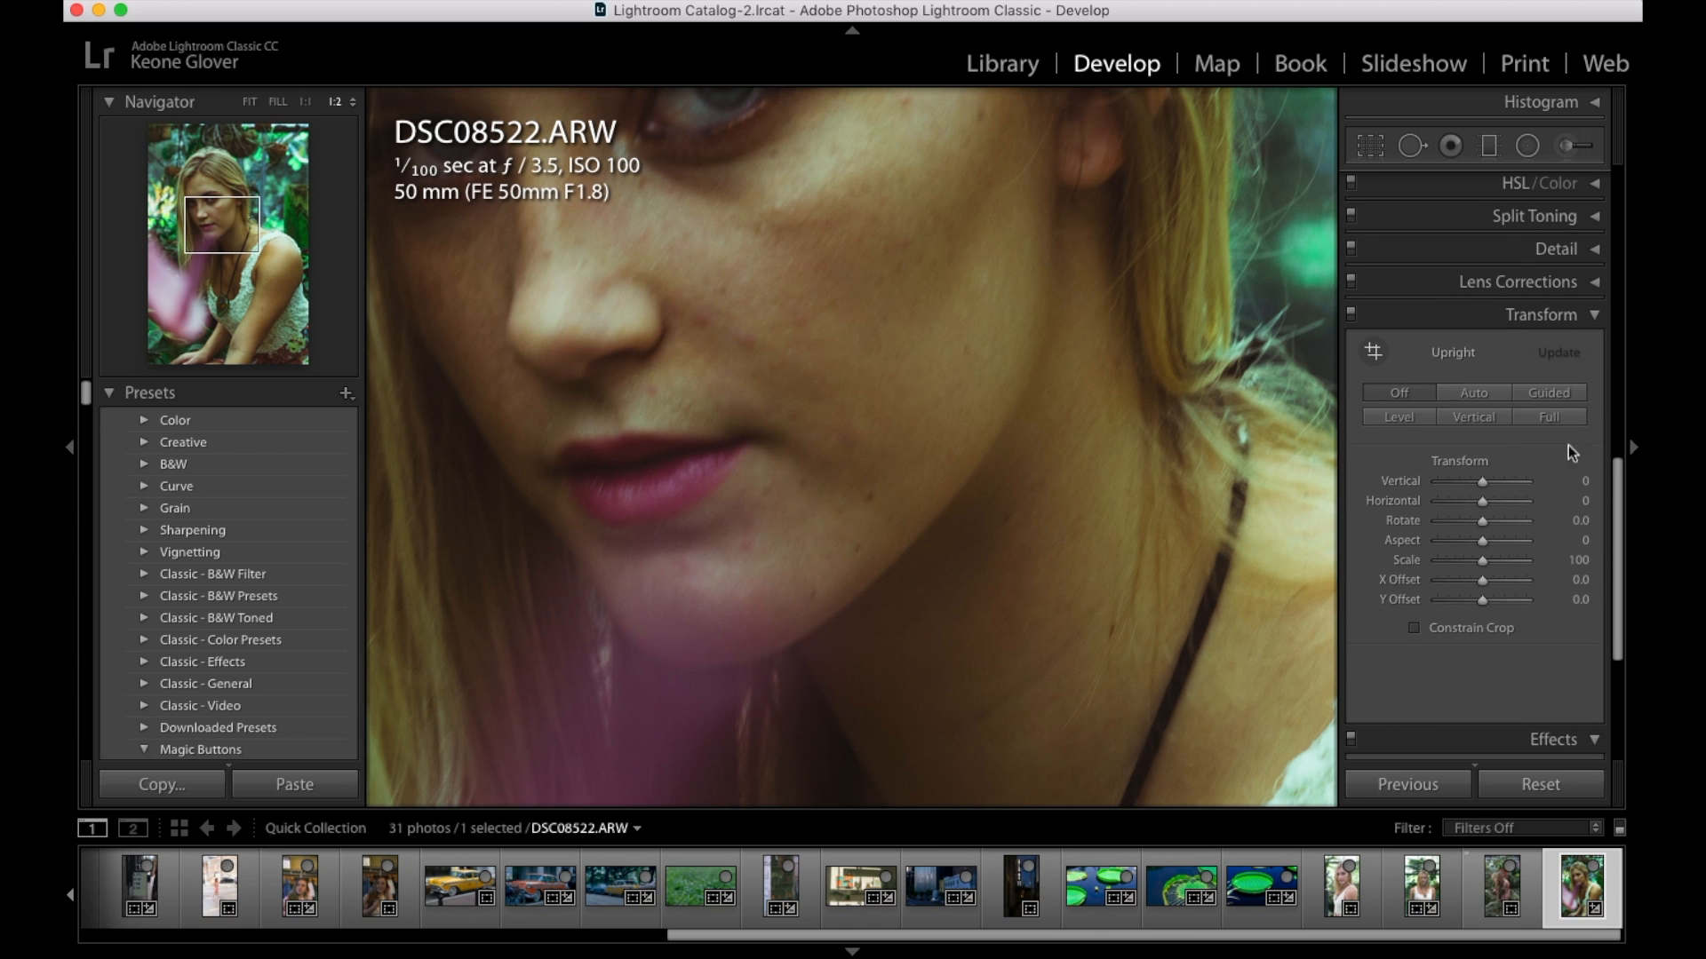
left_click(1564, 287)
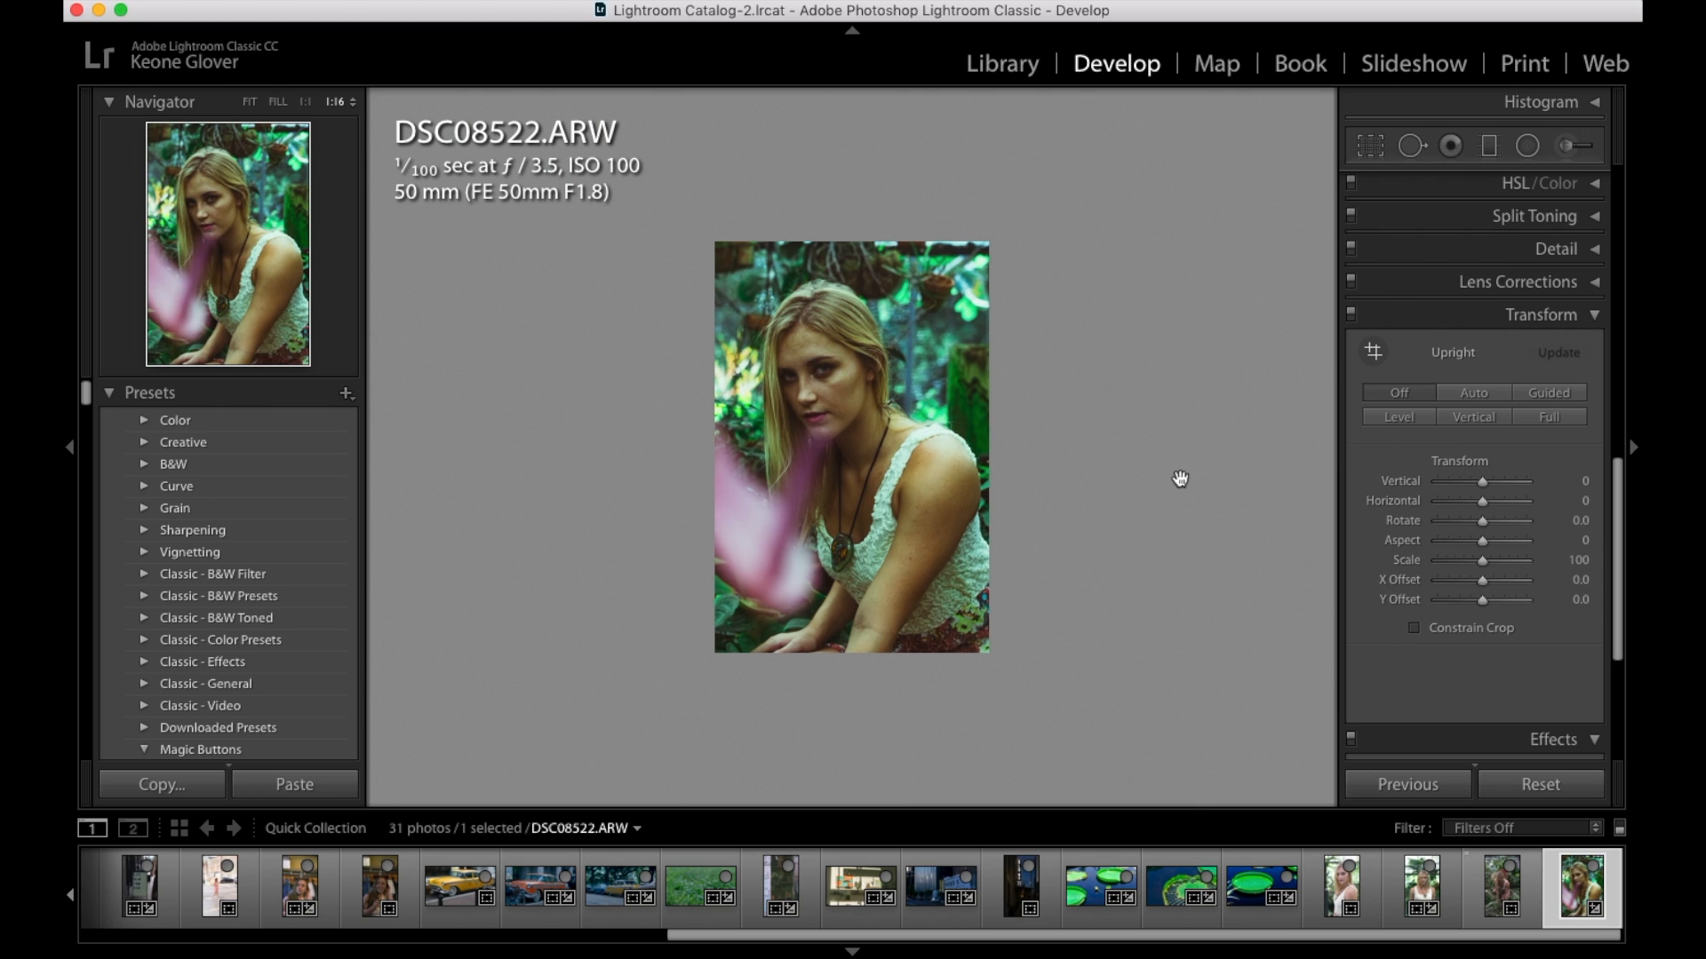
Try the Level Upright correction with Constrain Crop on the portrait, and undo both
left_click(1391, 417)
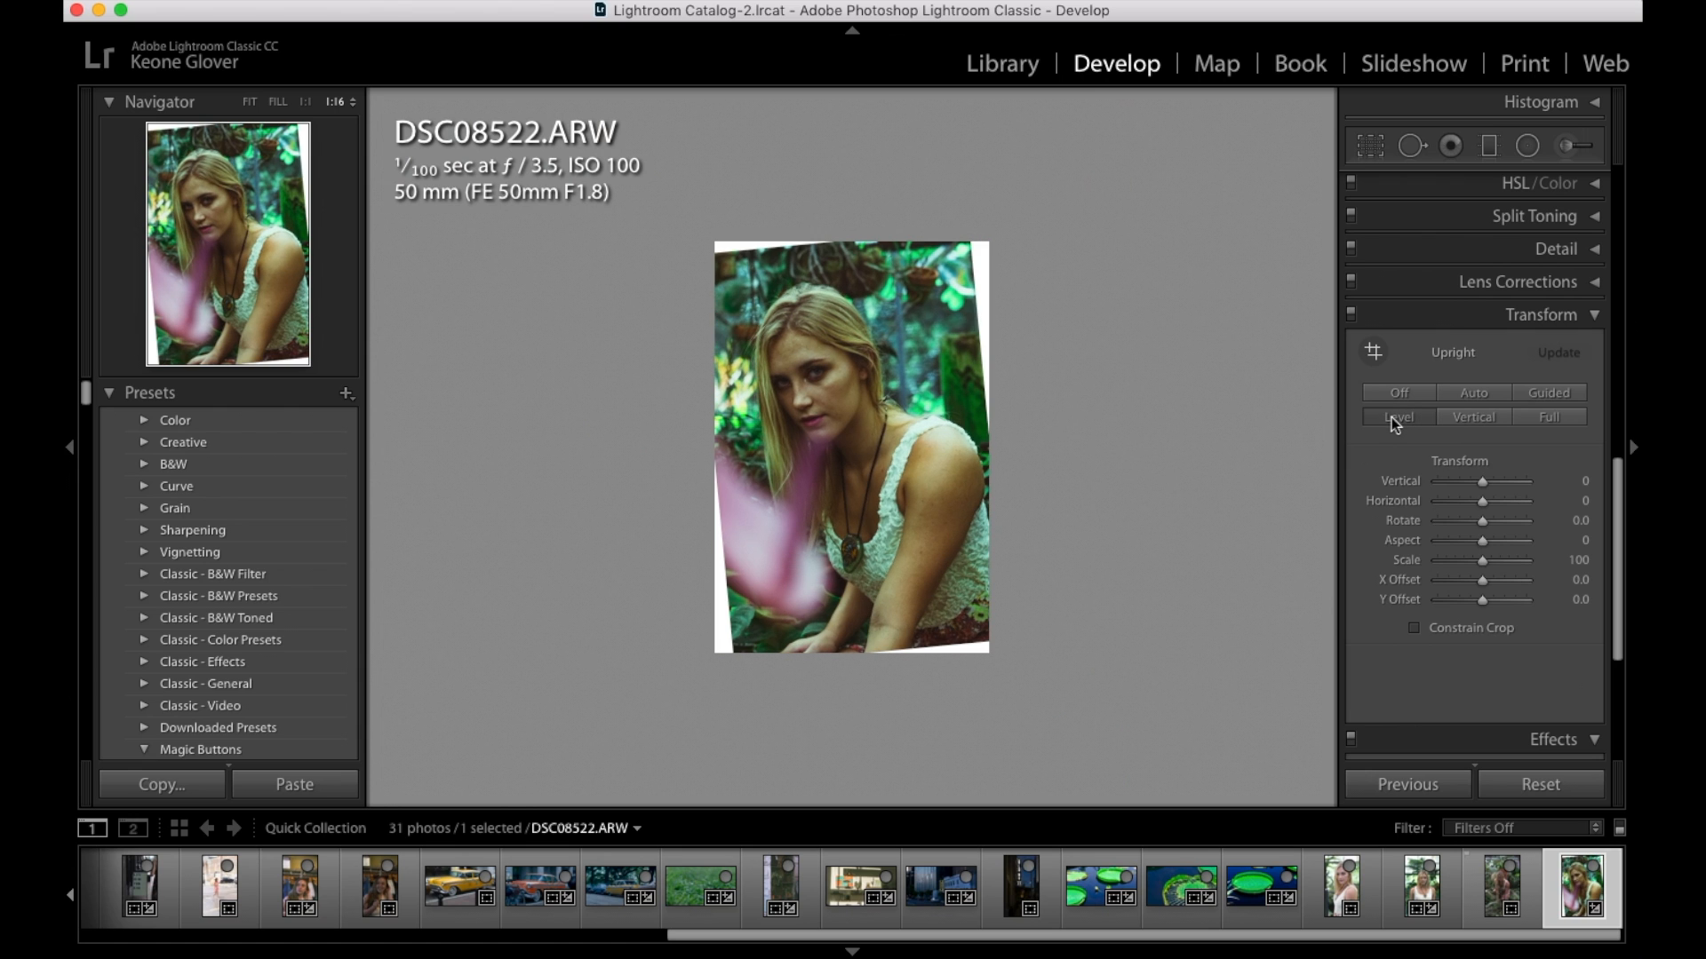
left_click(1414, 628)
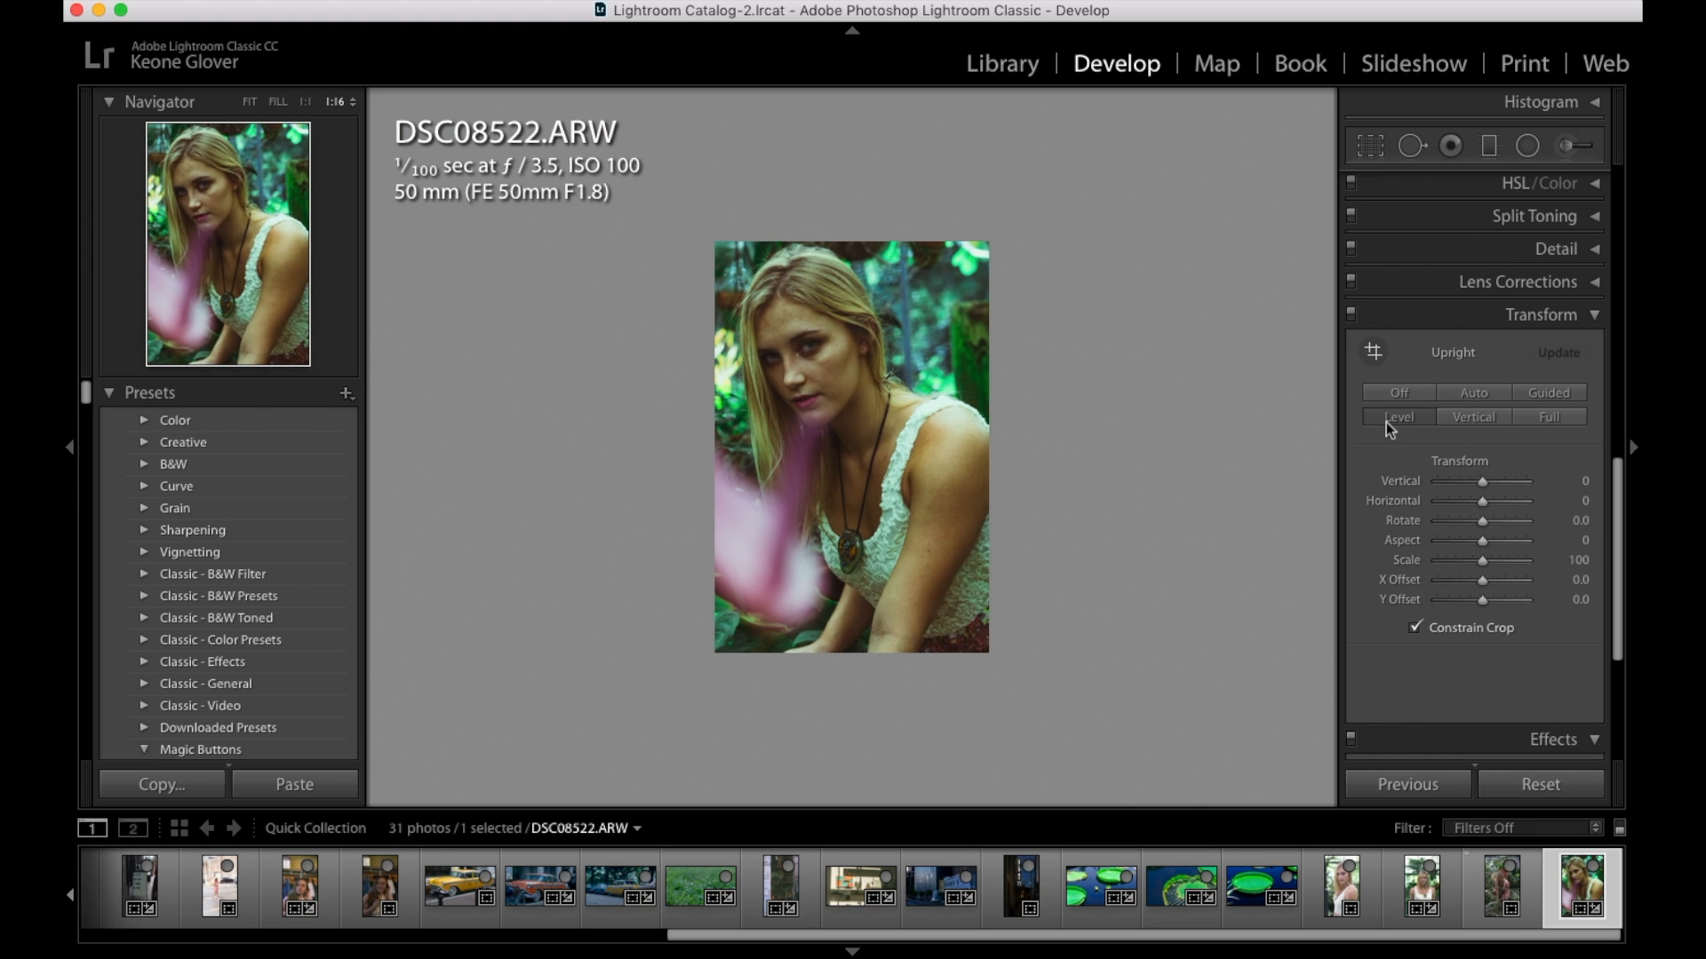
key("super+z")
key("super+z")
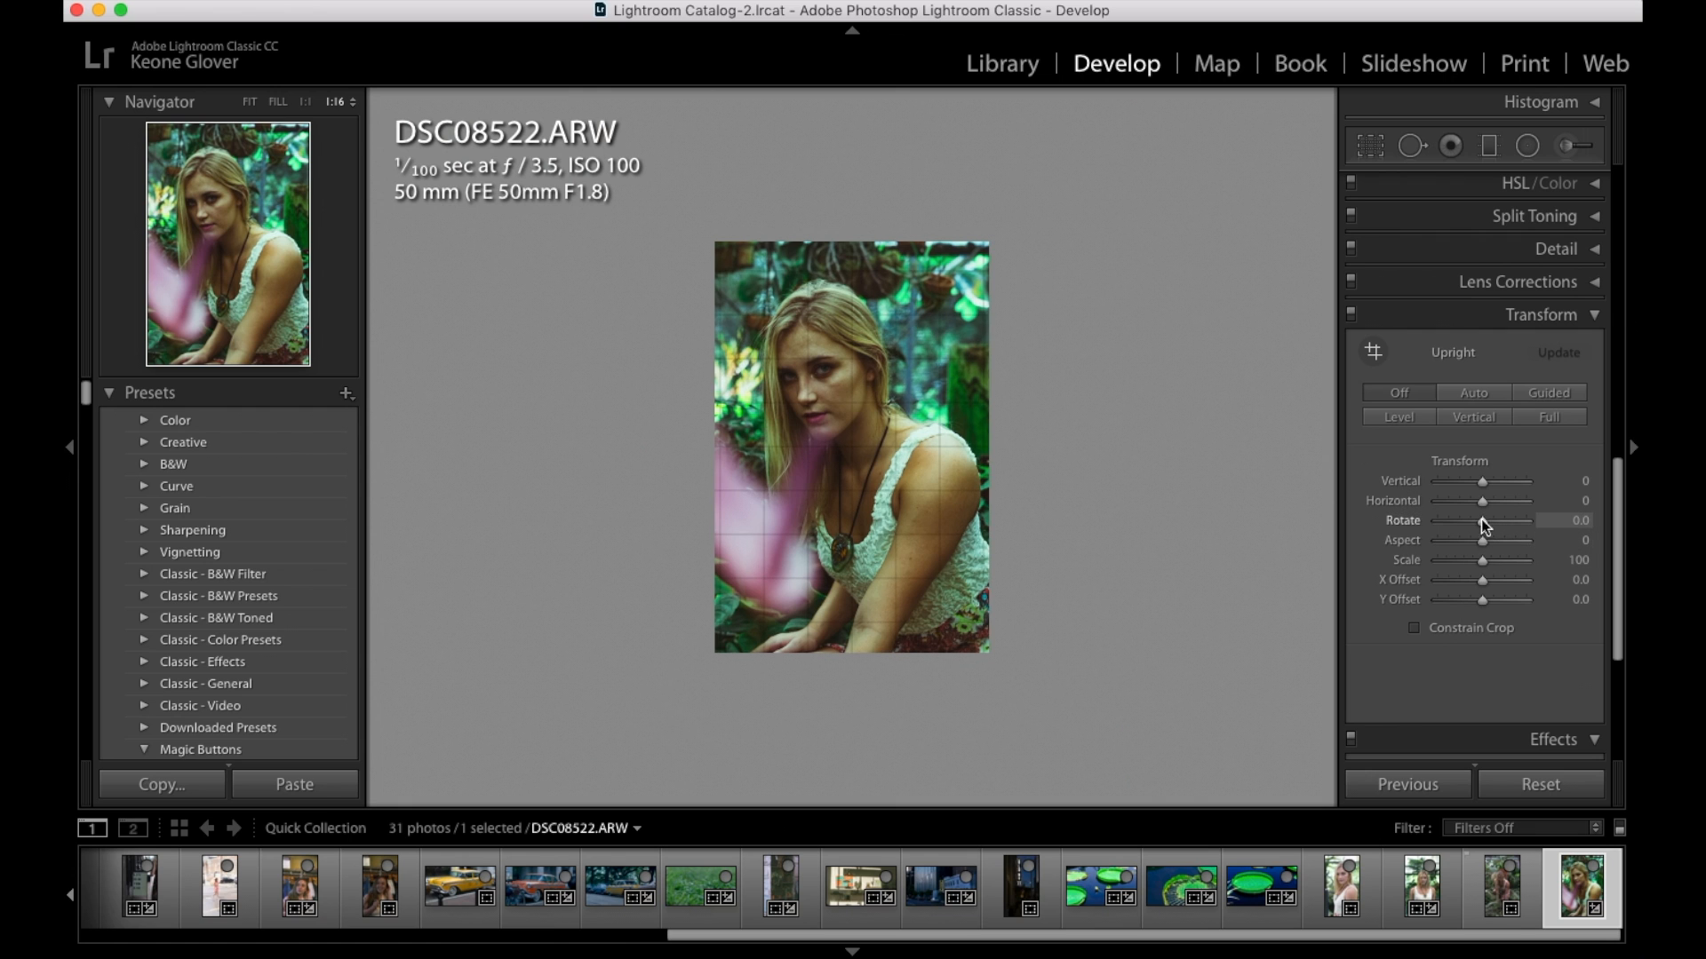
Try transforming the portrait with aspect +100, a rotation, vertical -23 and horizontal -58, and undo these changes
left_click_drag(1483, 546, 1530, 544)
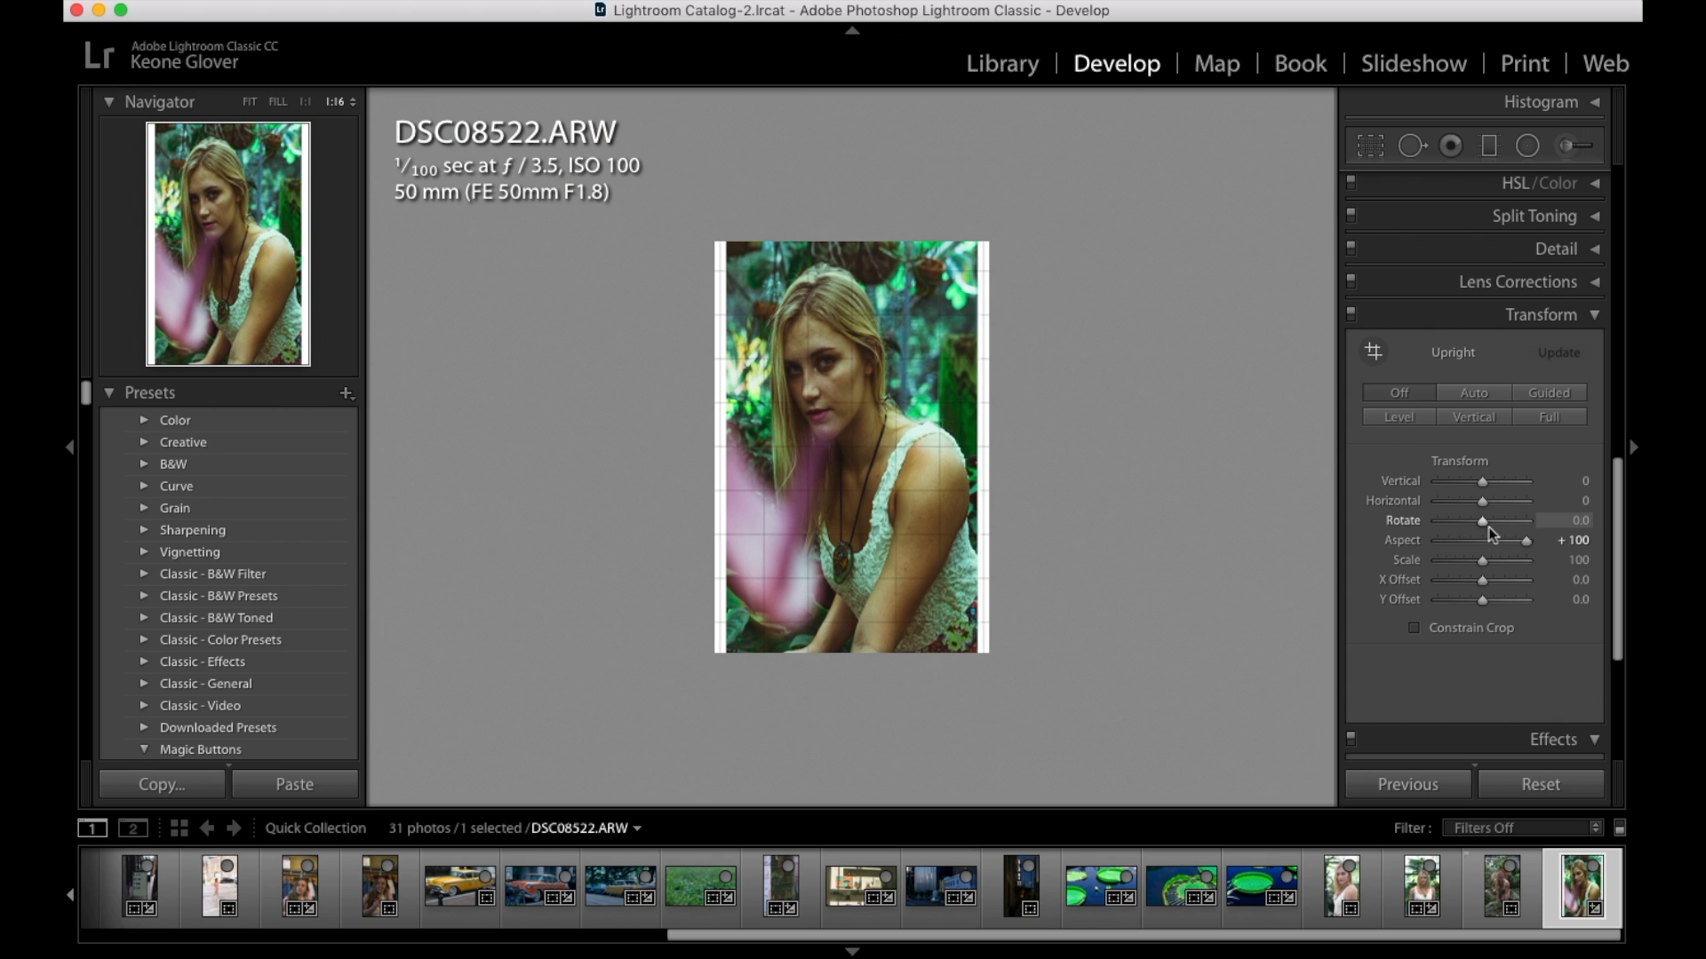
key("super+z")
left_click_drag(1485, 523, 1494, 521)
left_click_drag(1491, 521, 1467, 489)
key("super+z")
key("super+z")
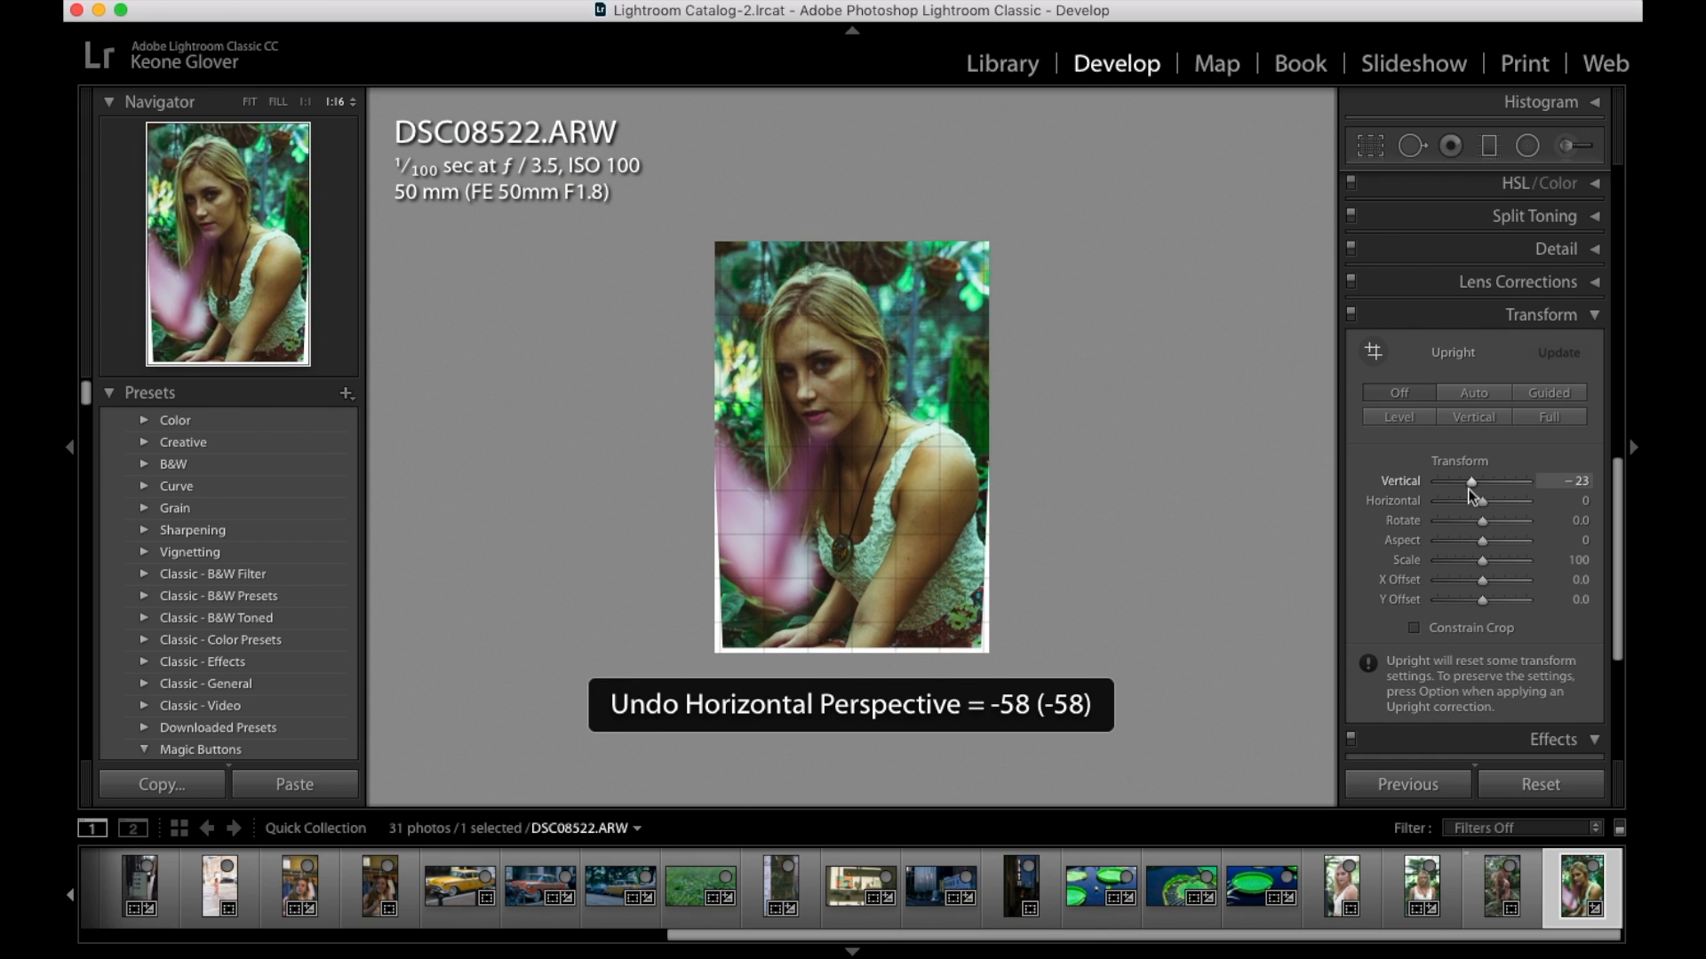
key("super+z")
Try scaling the portrait to 150 in the Transform settings, and undo the scale change
scroll(1474, 533, "down", 3)
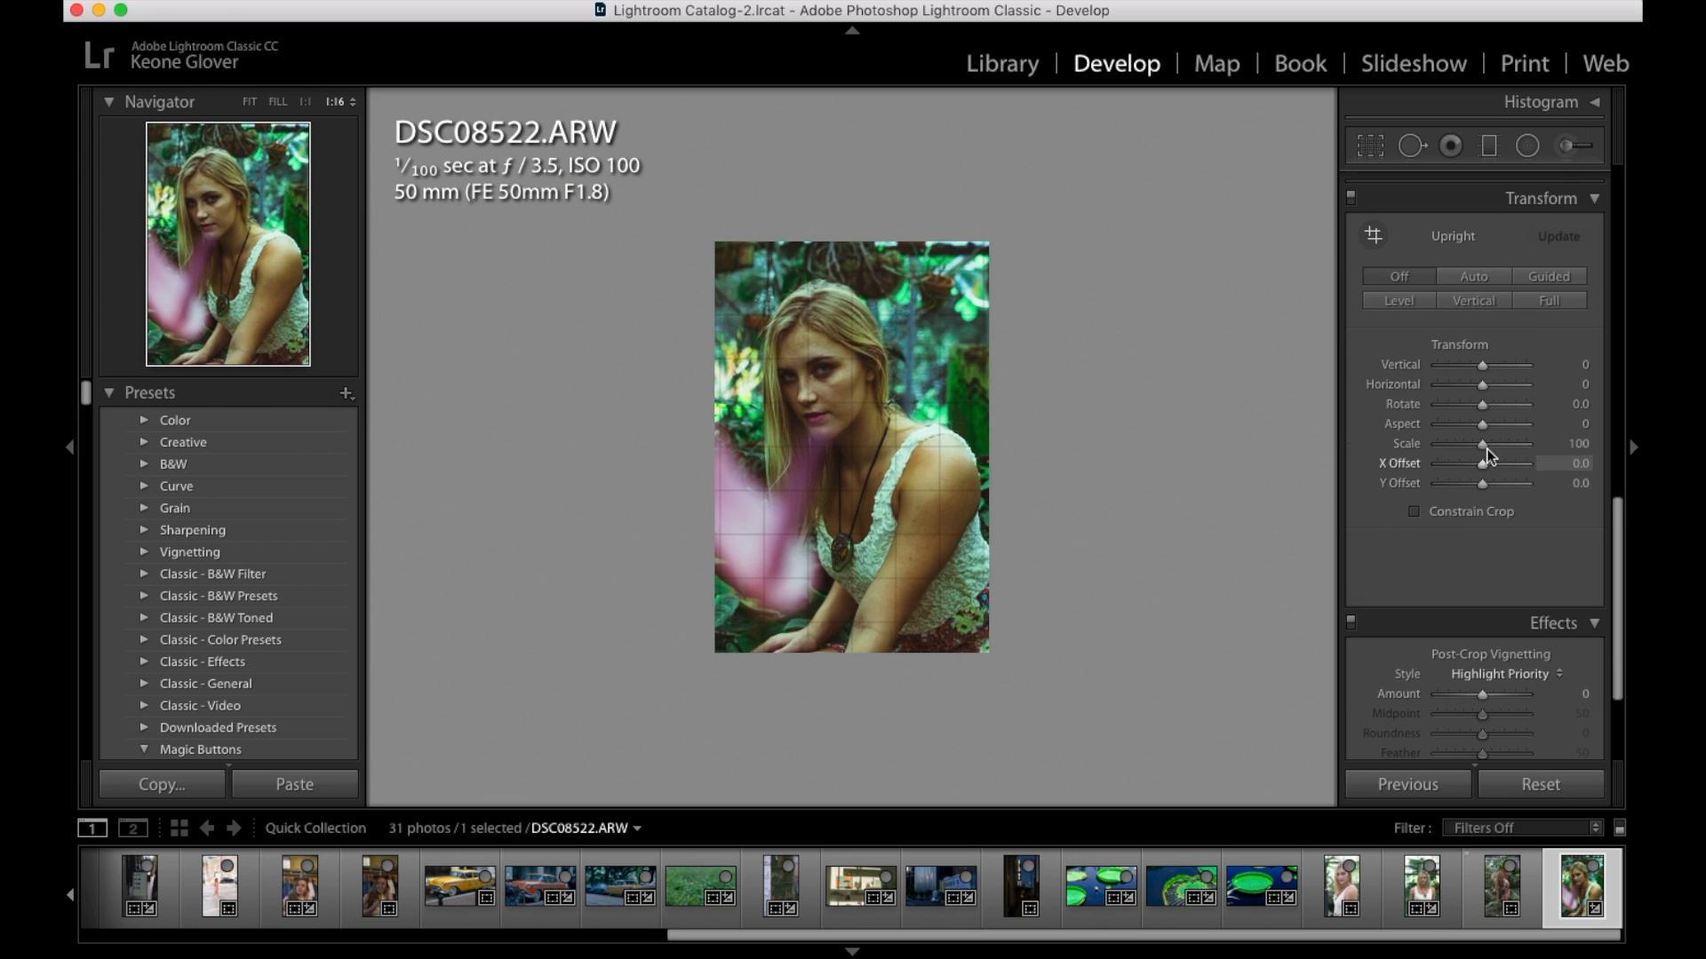
left_click_drag(1483, 446, 1590, 444)
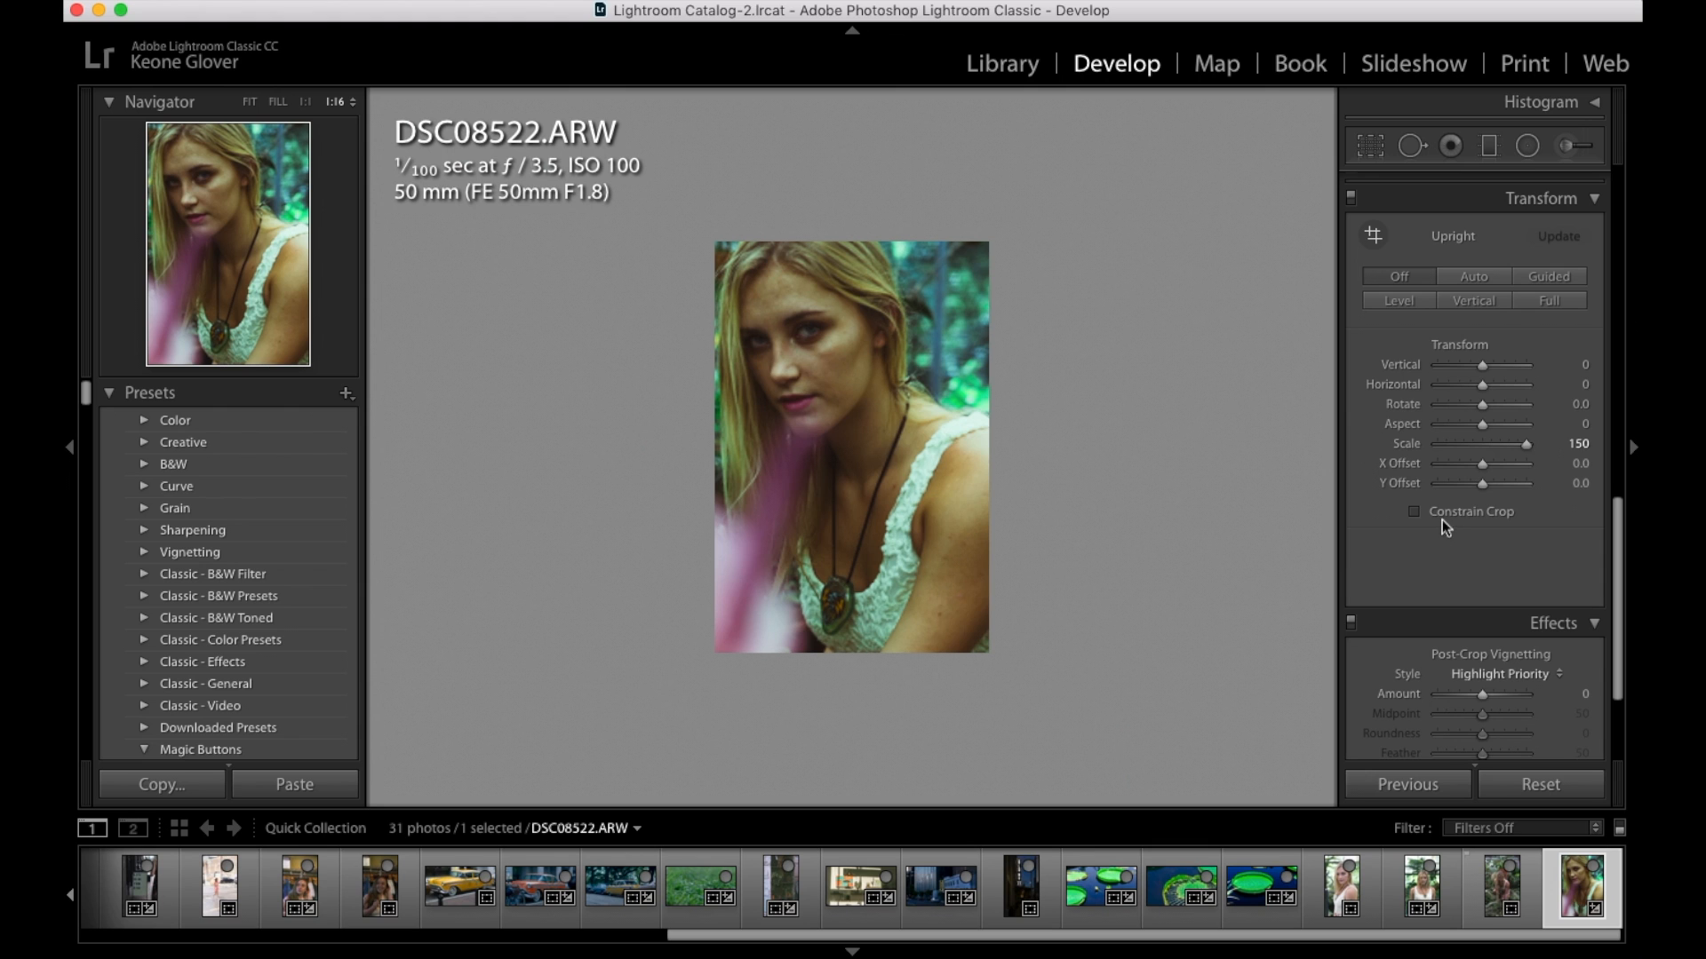
right_click(1314, 530)
left_click(1224, 517)
key("super+z")
Try a post-crop vignette and a grain amount of 86 on the portrait, and undo both effects
scroll(1495, 519, "down", 4)
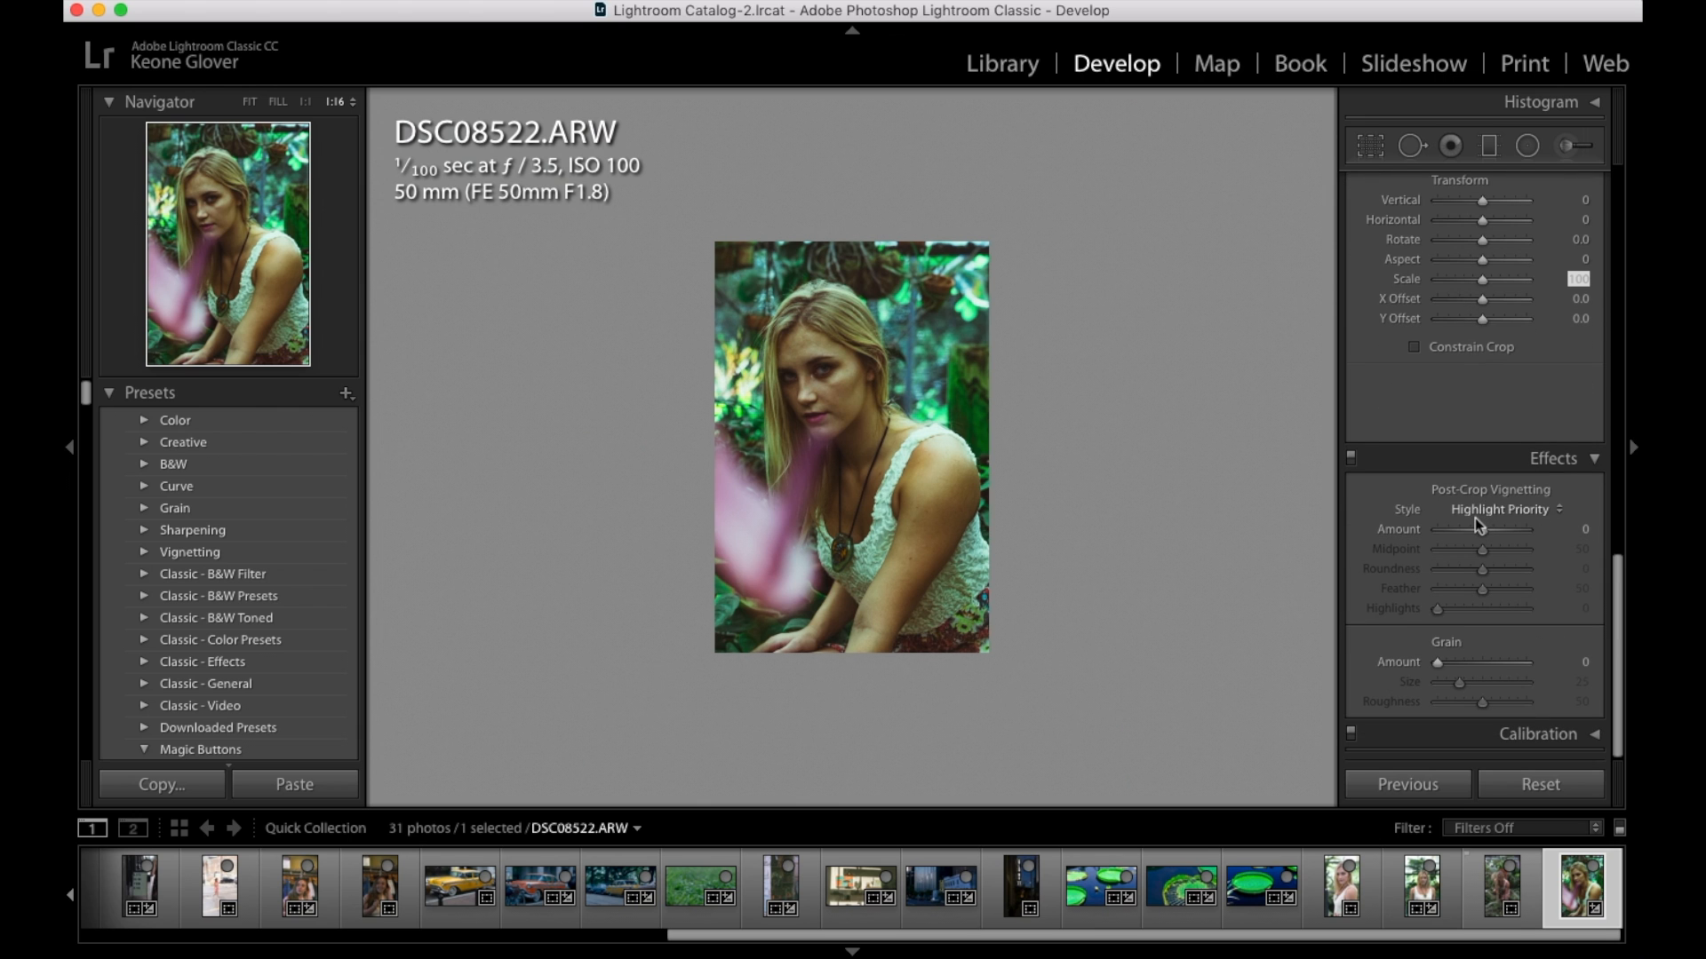
mouse_move(1480, 529)
left_mouse_down()
mouse_move(1507, 522)
mouse_move(1457, 524)
mouse_move(1495, 522)
mouse_move(1473, 520)
mouse_move(1475, 539)
left_mouse_up()
key("super+z")
left_click_drag(1439, 663, 1495, 664)
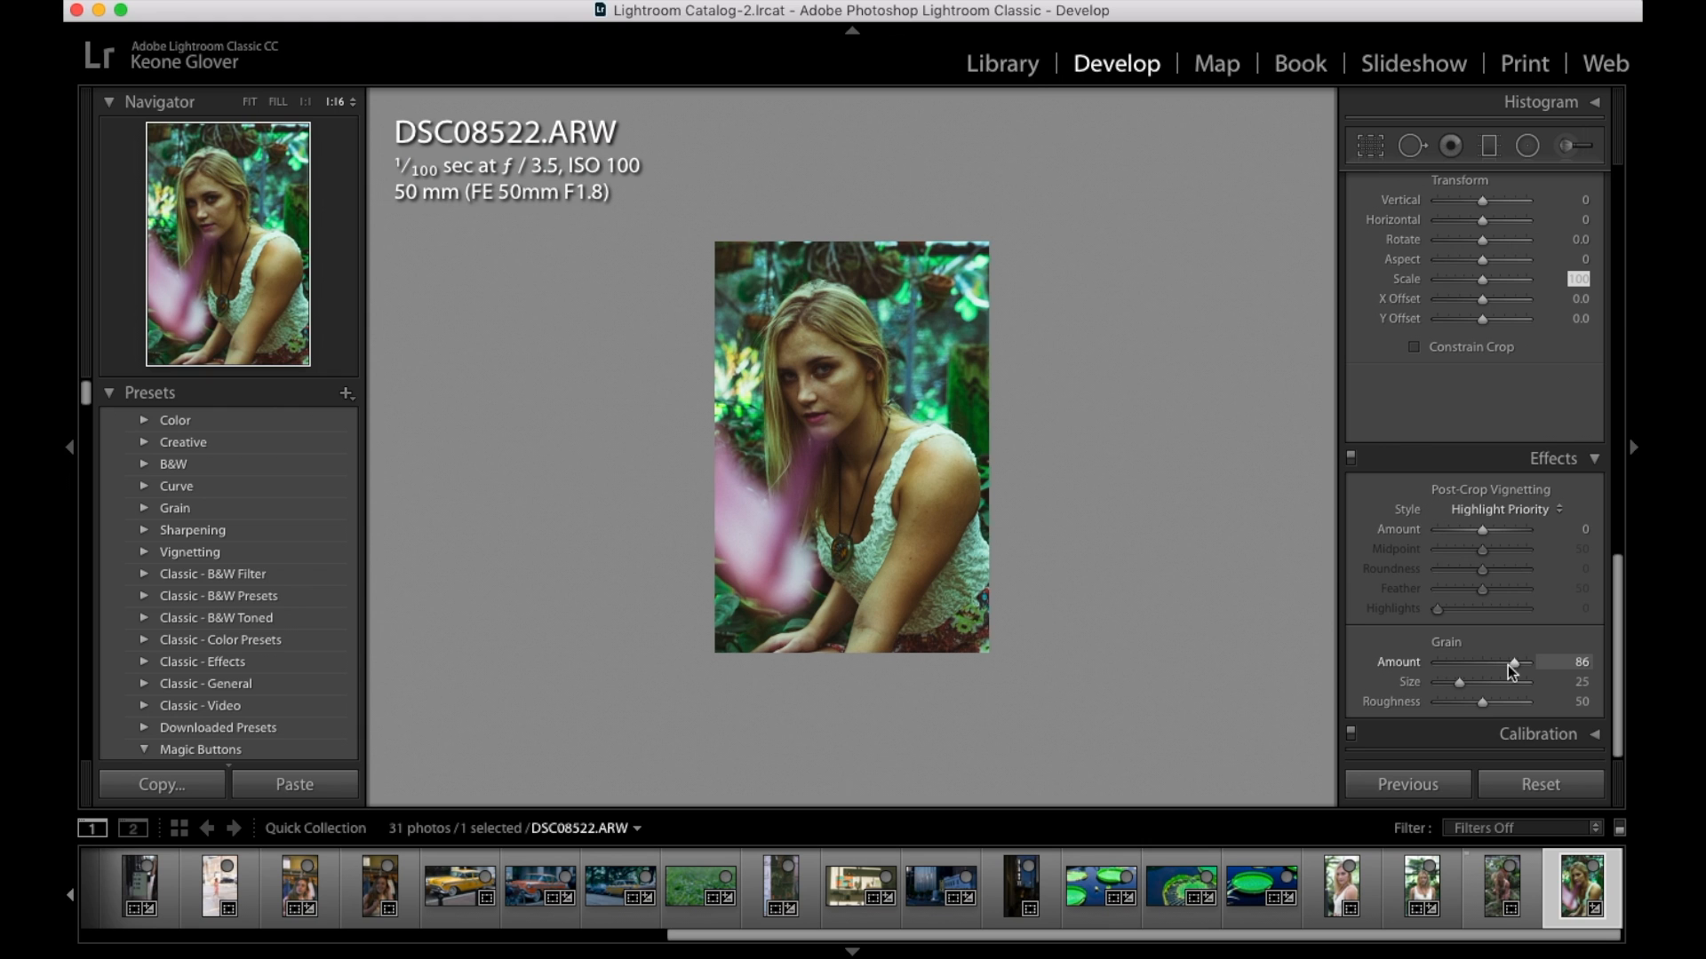
key("super+z")
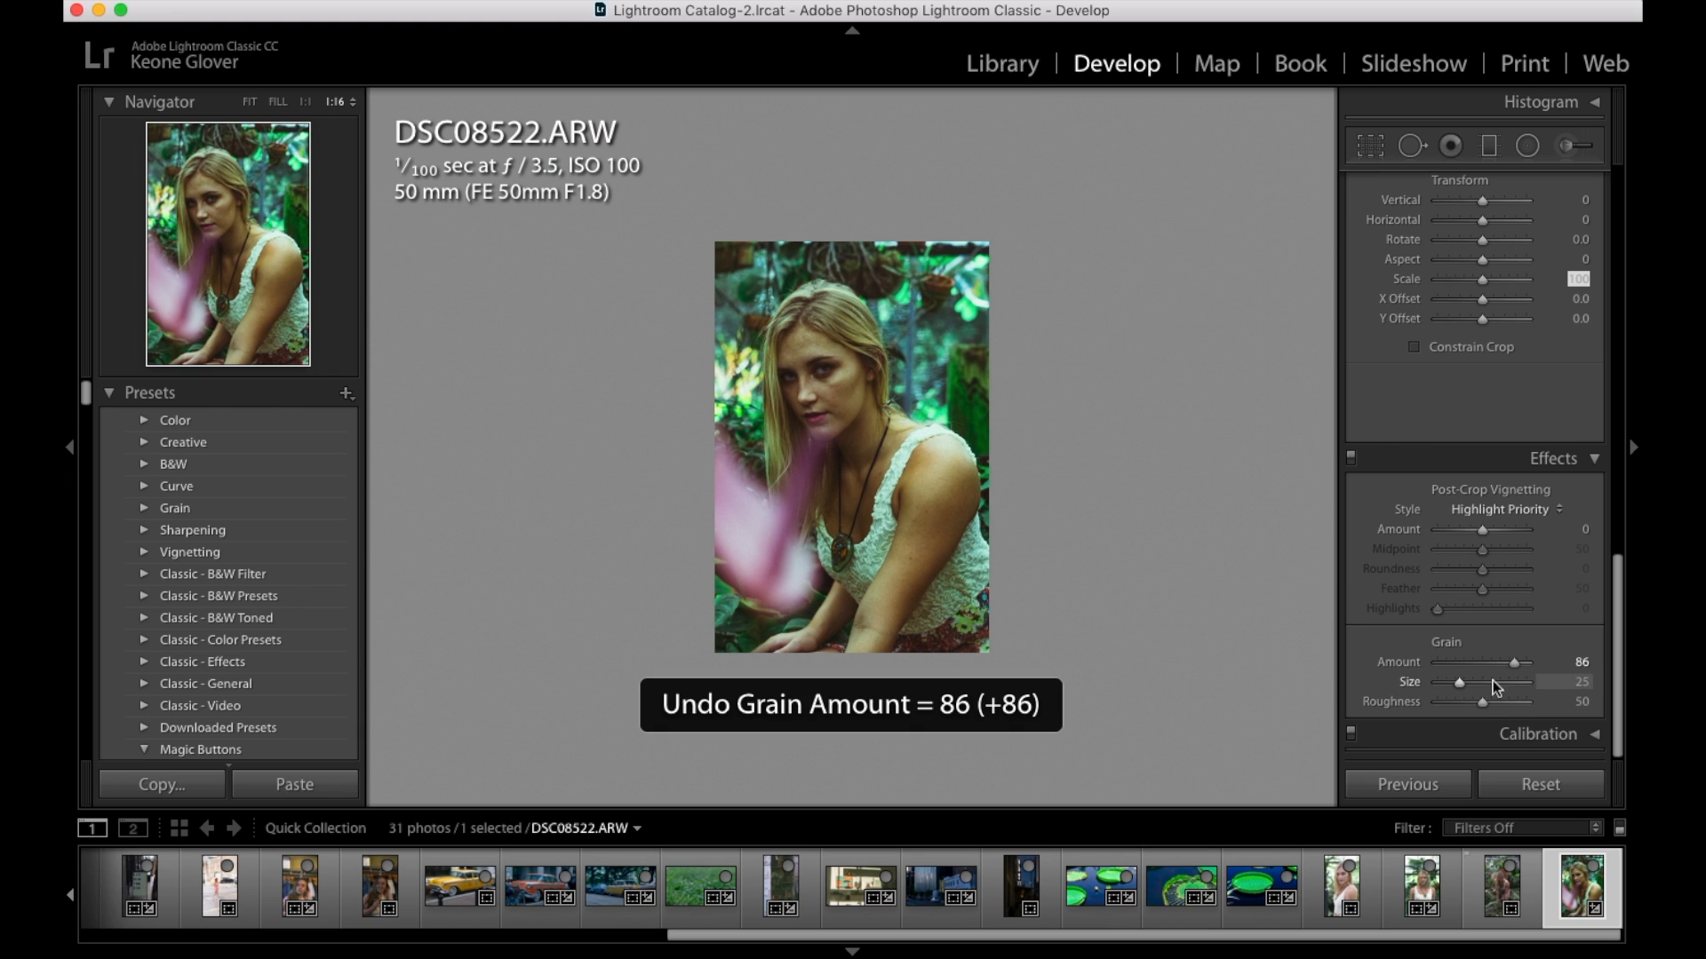
Collapse the Effects and Transform settings
left_click(1597, 457)
left_click(1588, 277)
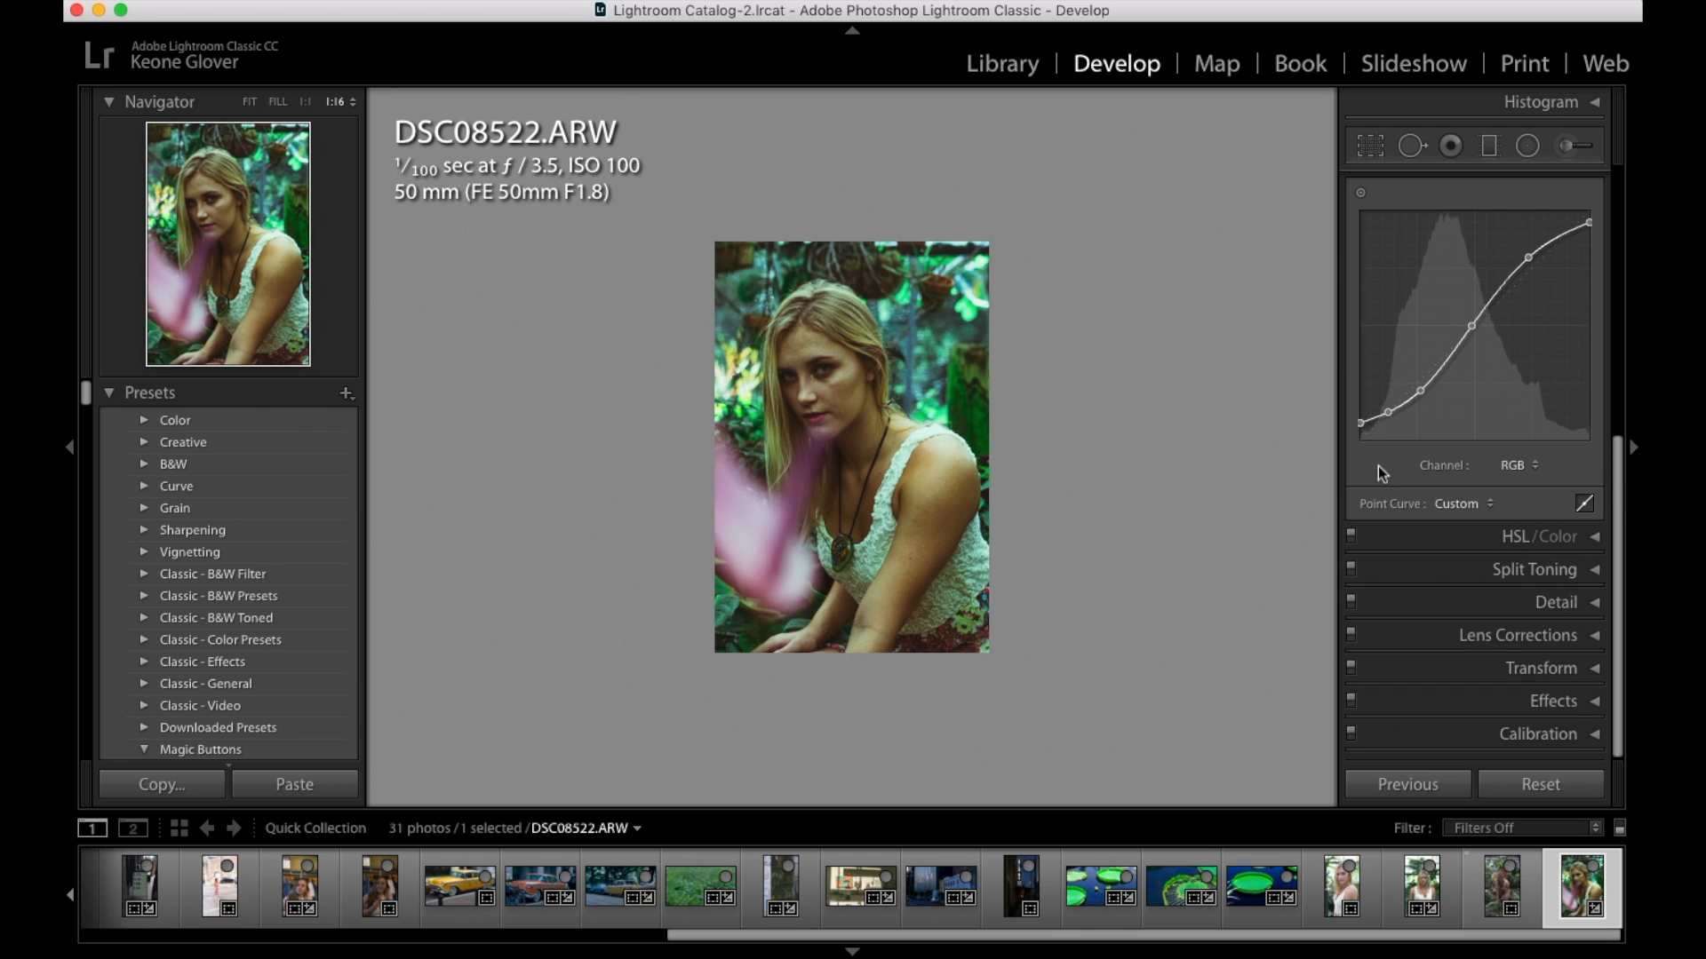
Examine the edited DSC08522.ARW portrait up close, in soft proof, and side by side with its unedited version
left_click(846, 404)
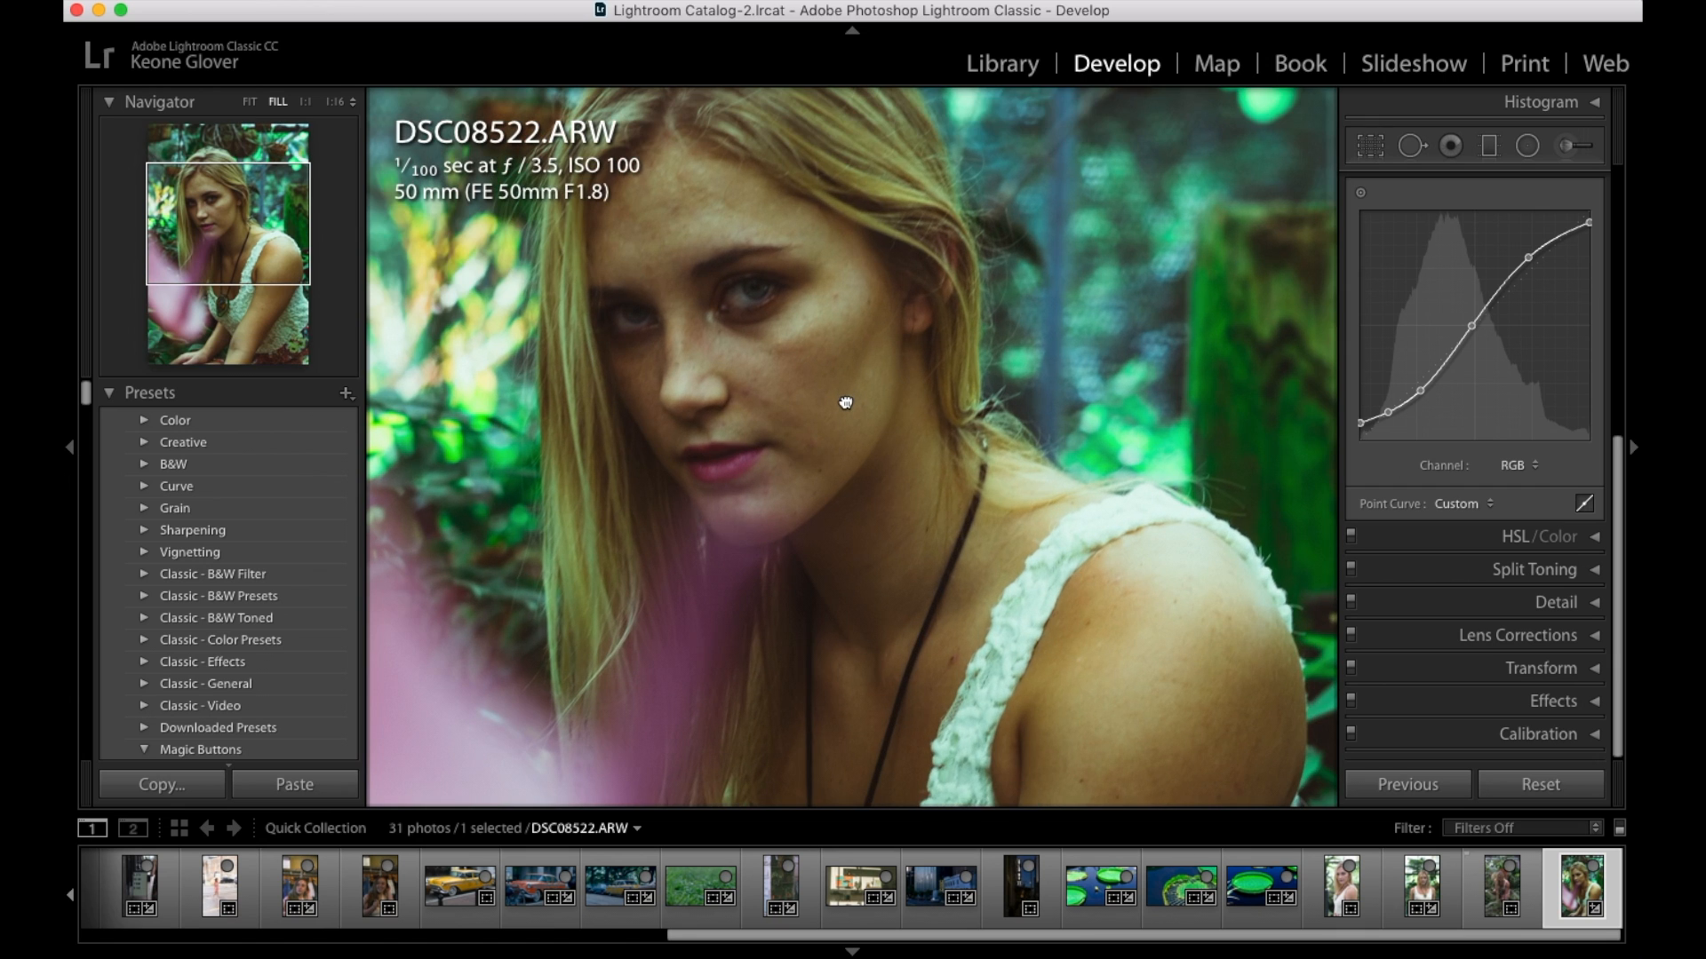
left_click(845, 403)
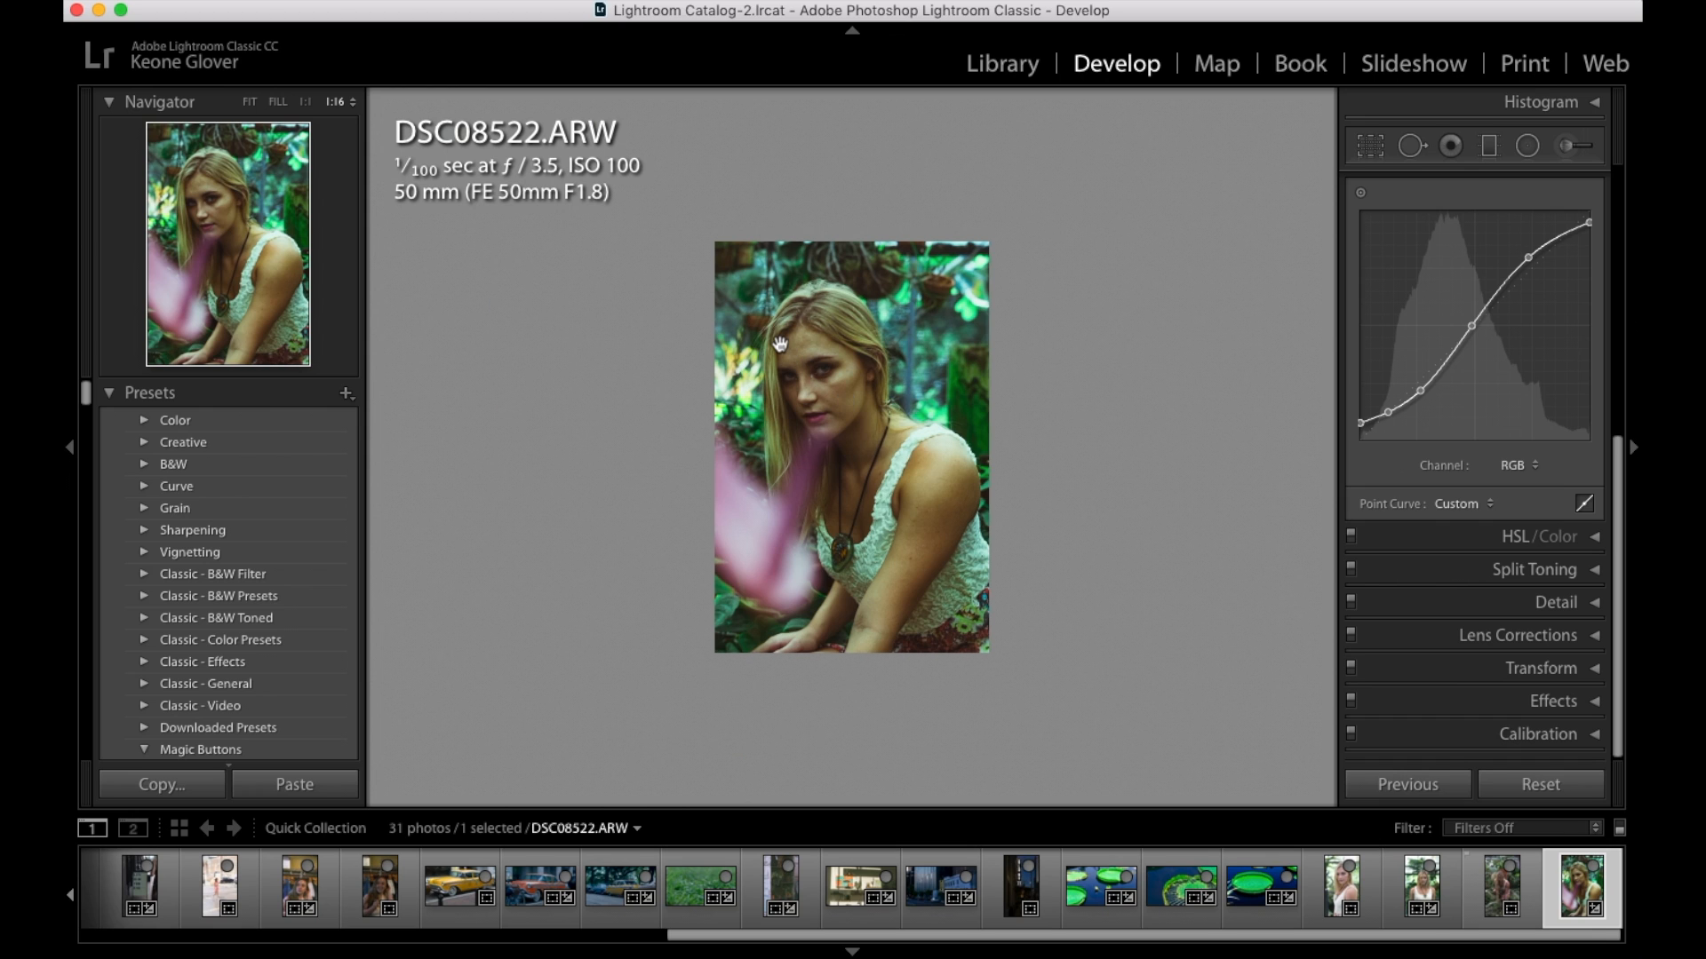
key("s")
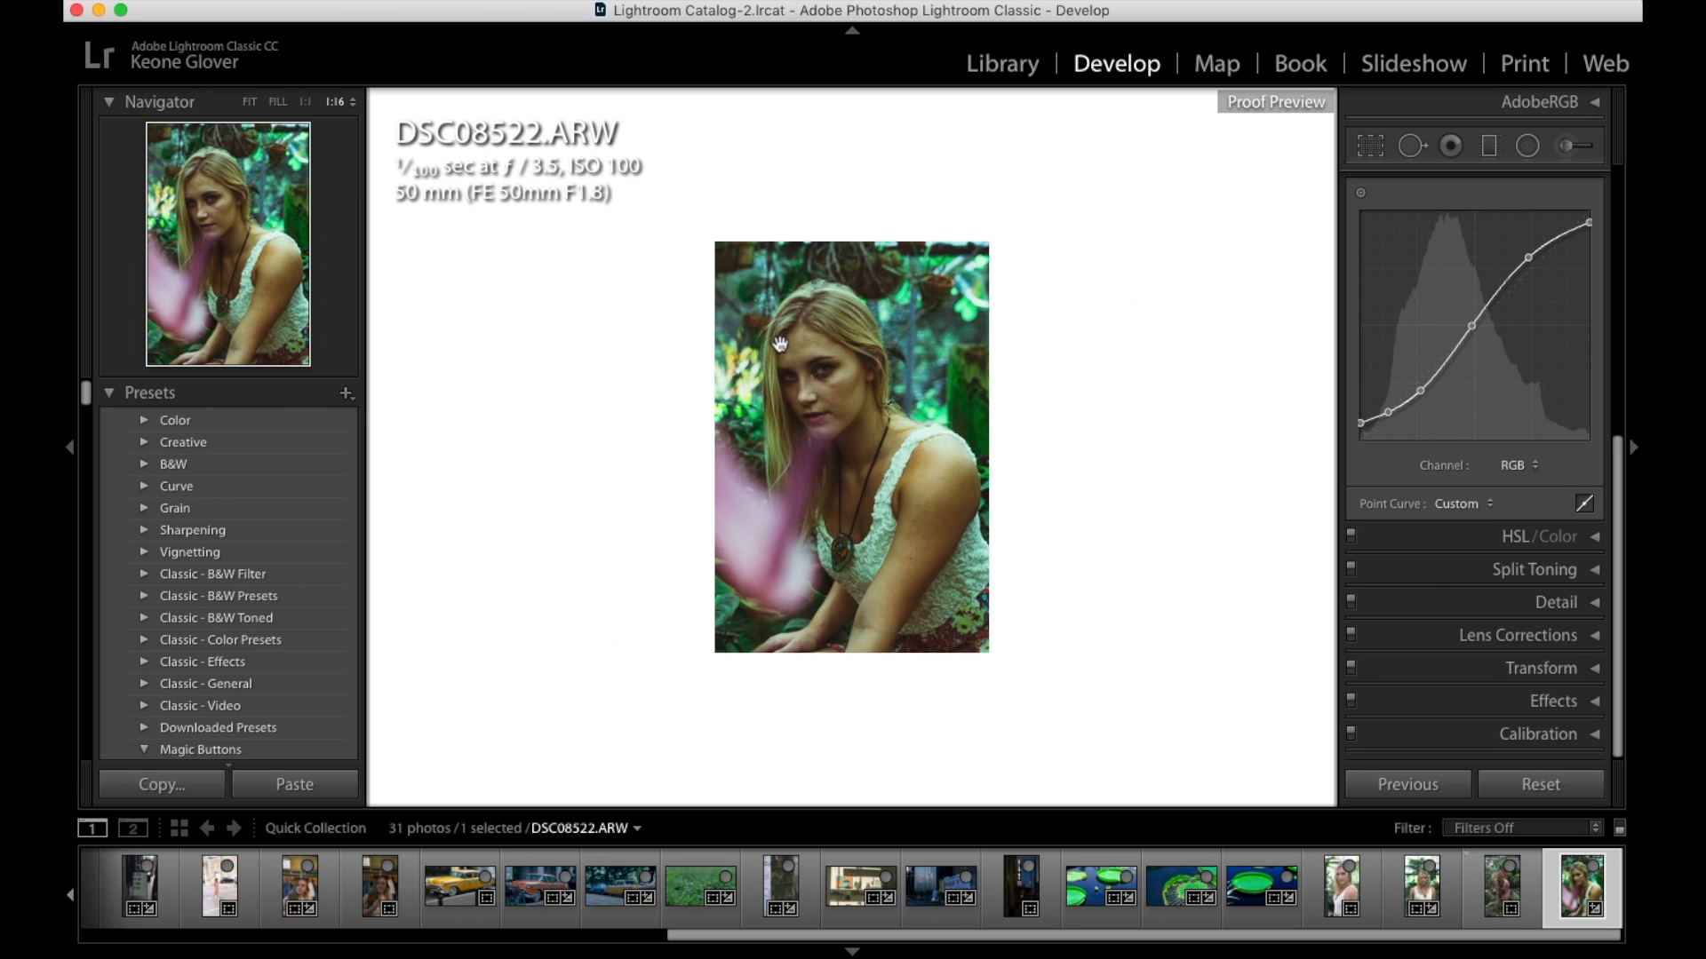
key("t")
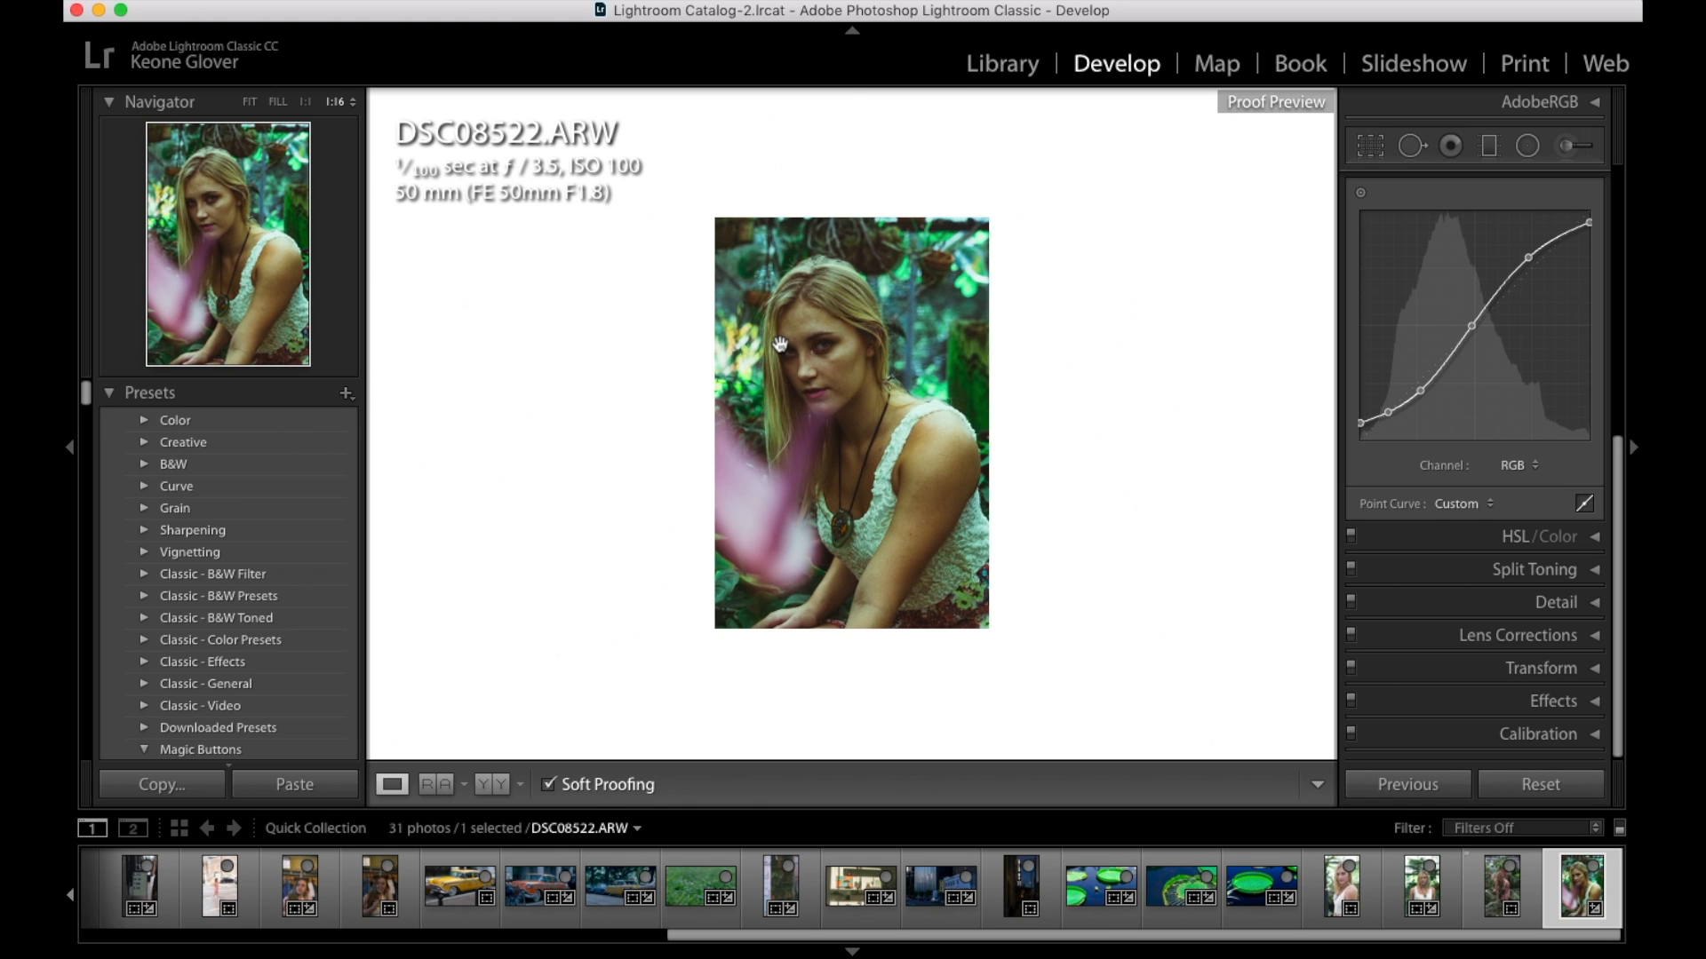
key("y")
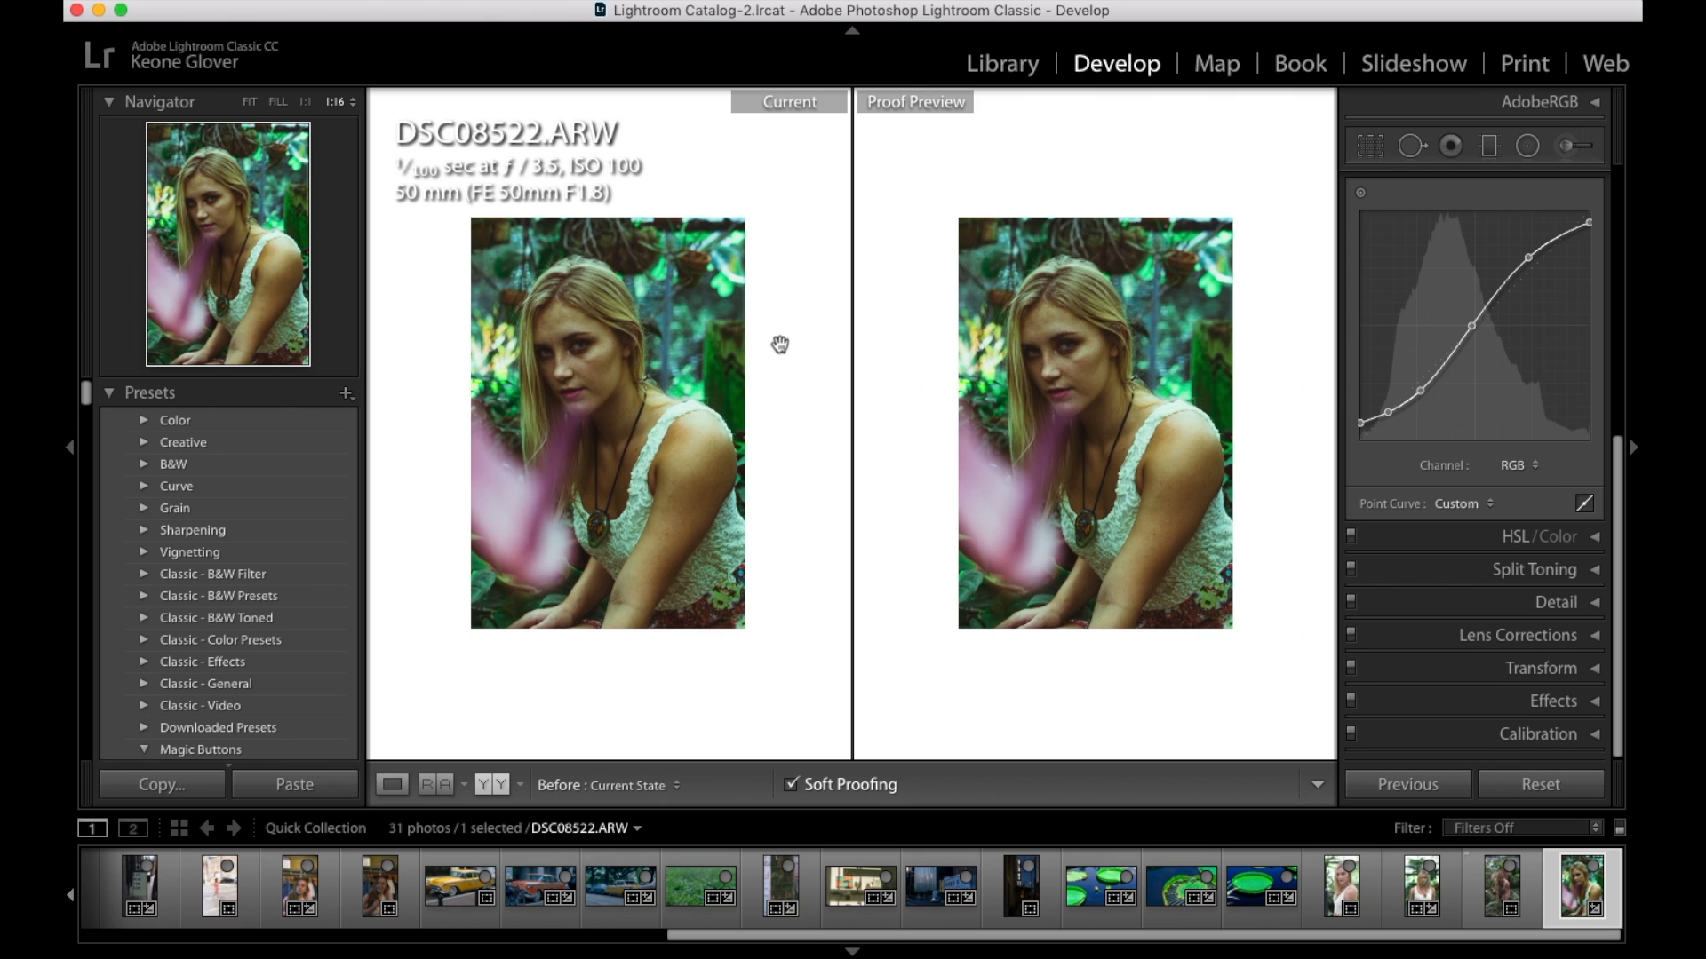
key("s")
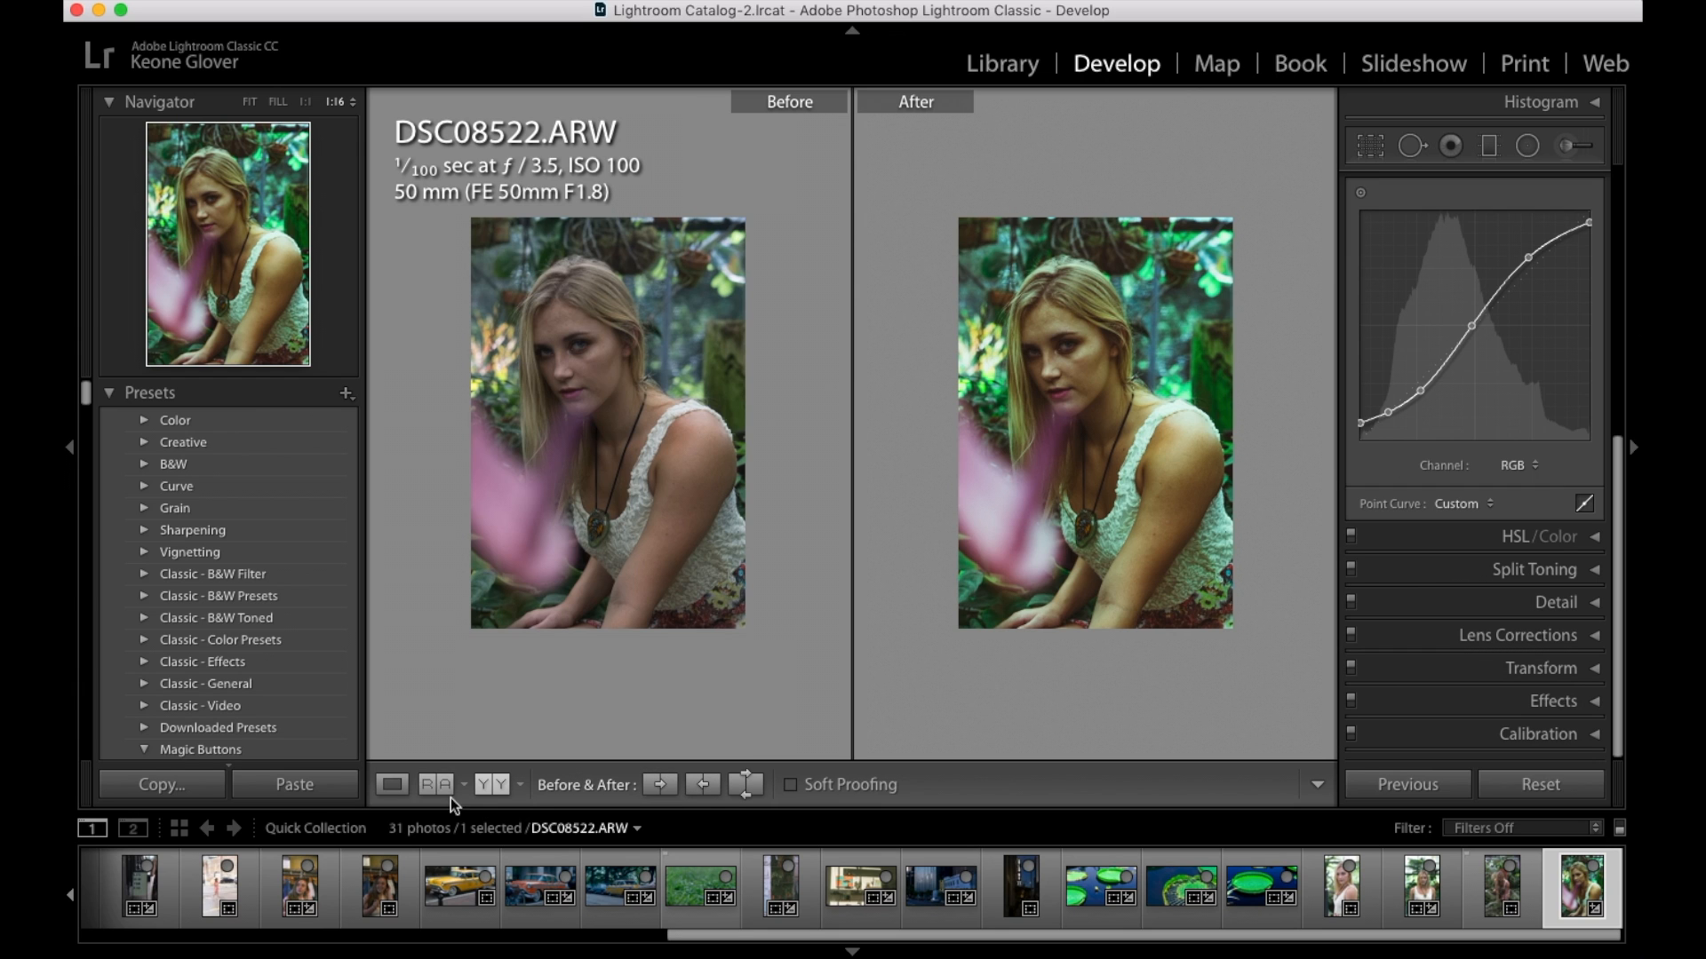
left_click(774, 644)
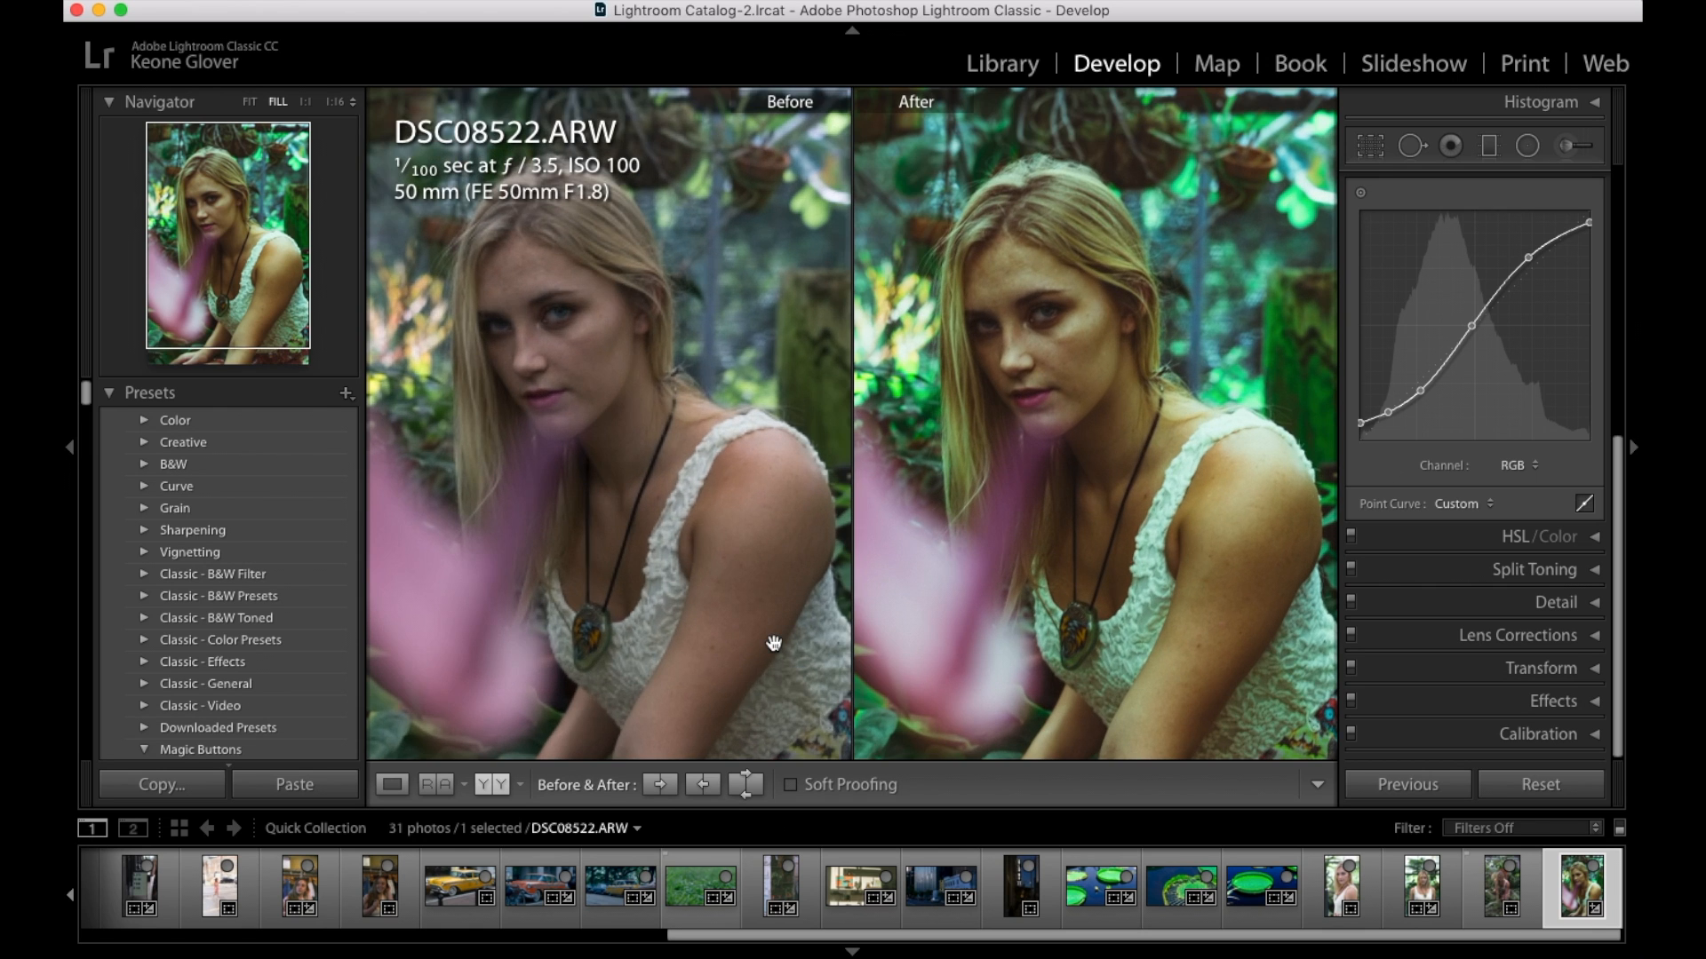
left_click(773, 643)
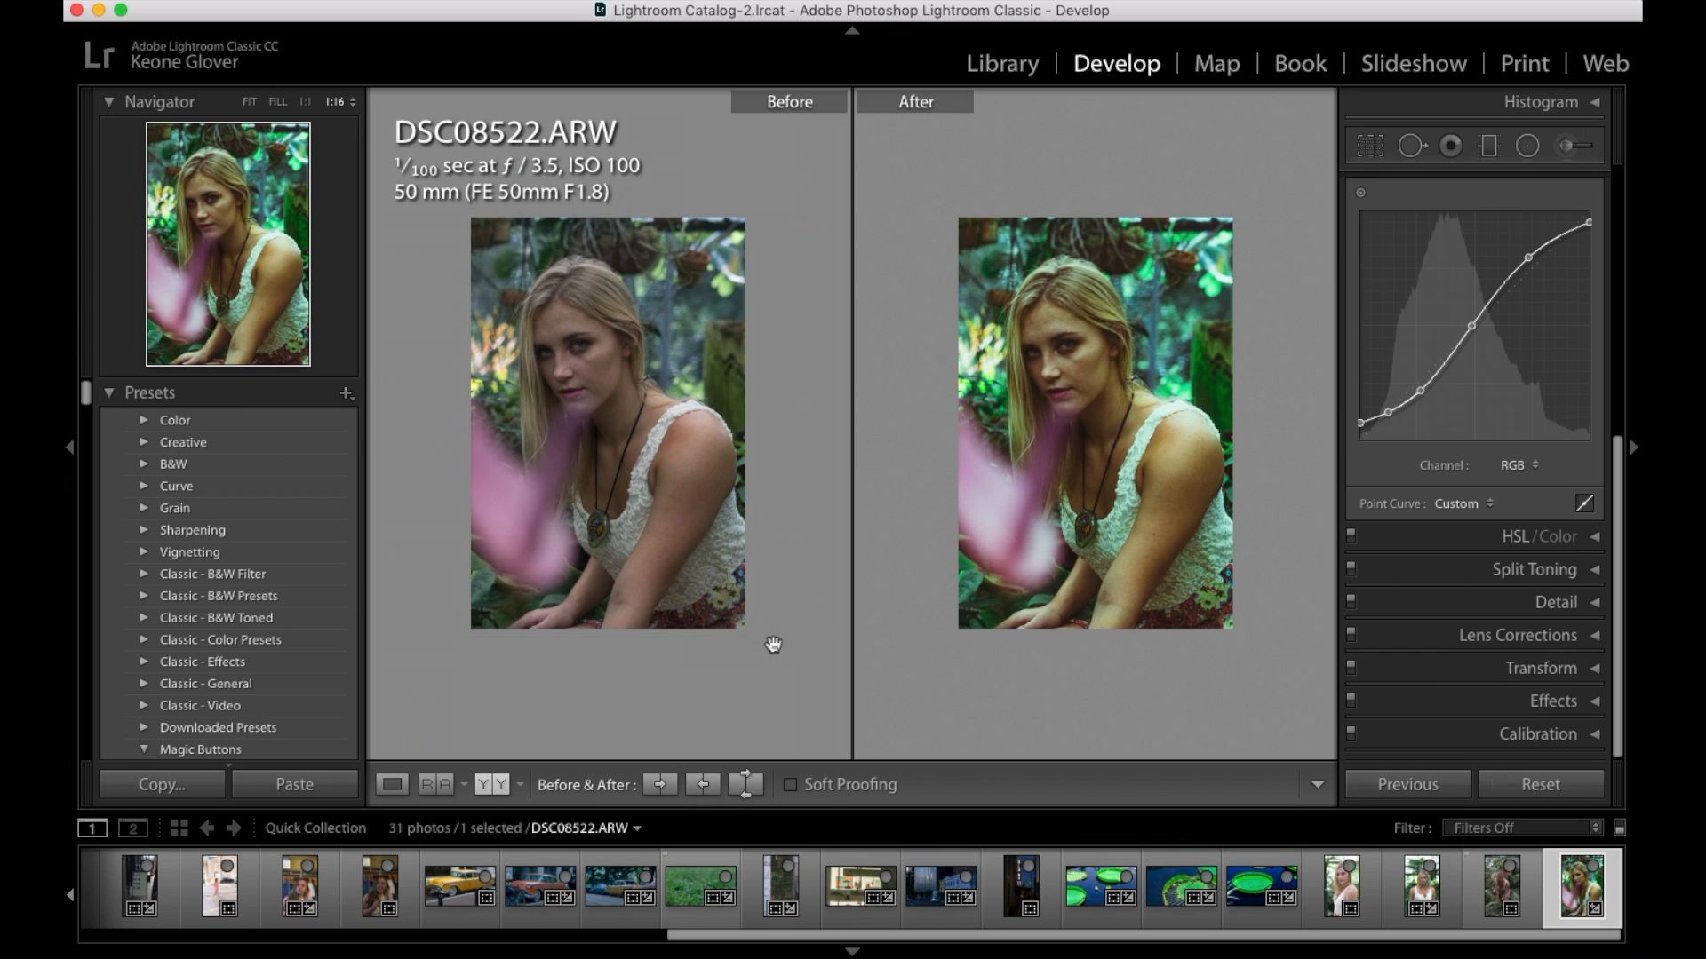
Save the portrait's settings as a develop preset named T_1 in the Revised Presets group
key("shift")
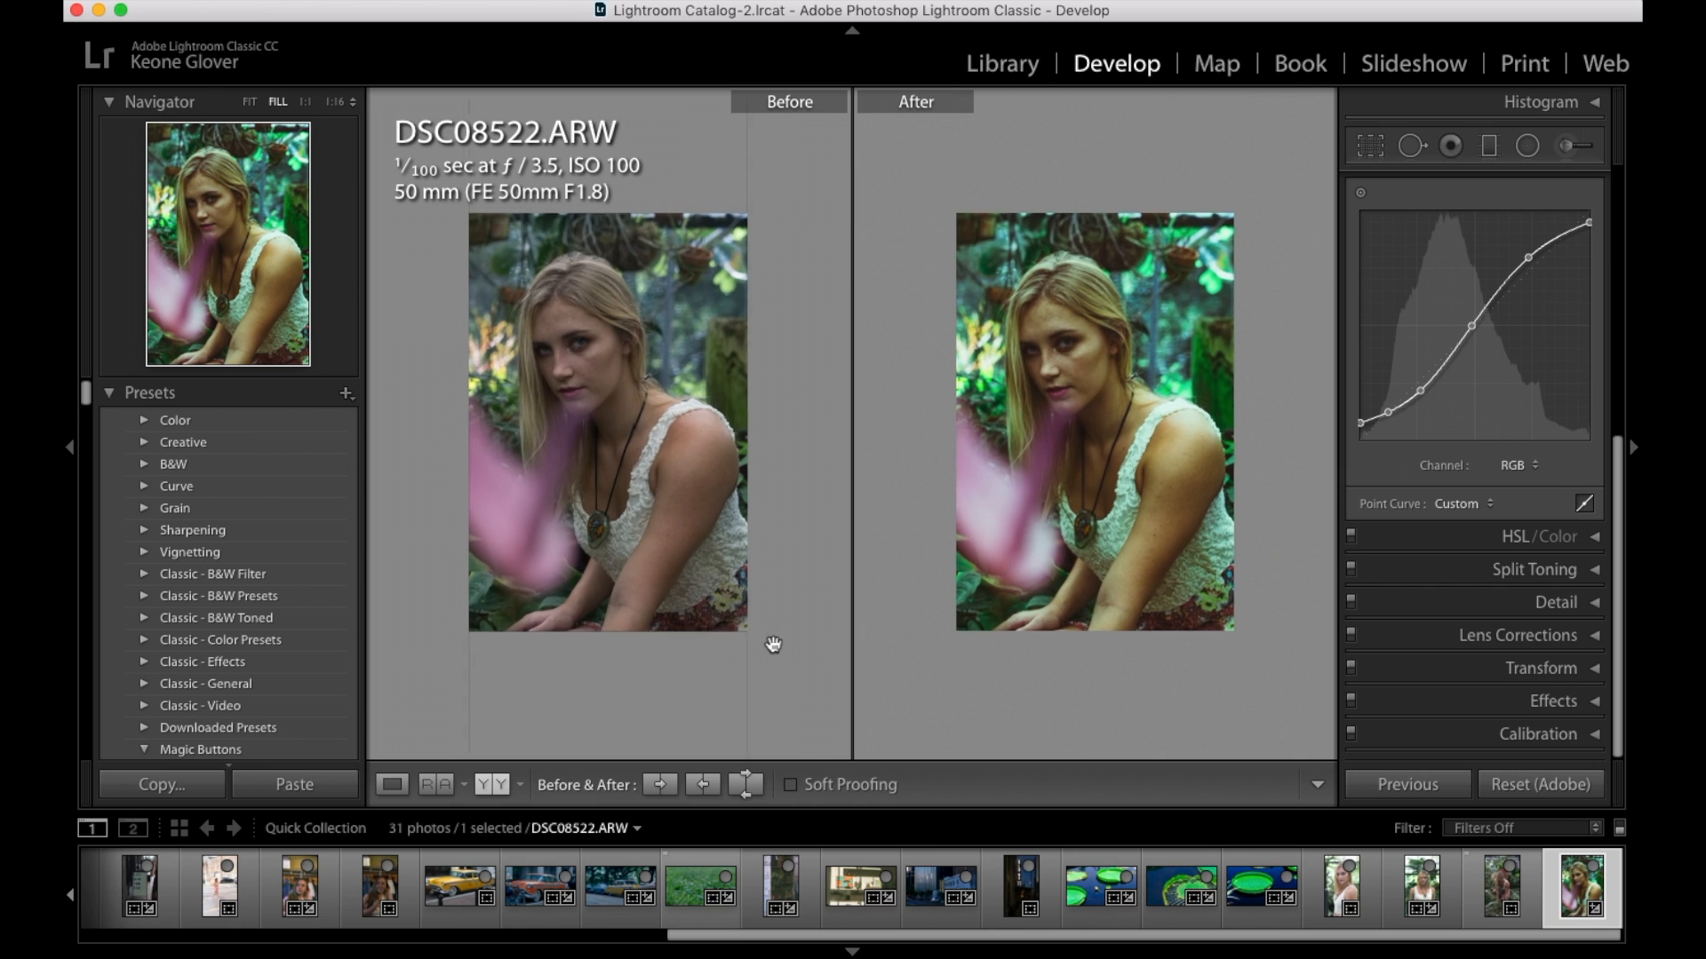
left_click(772, 644)
key("super+shift+n")
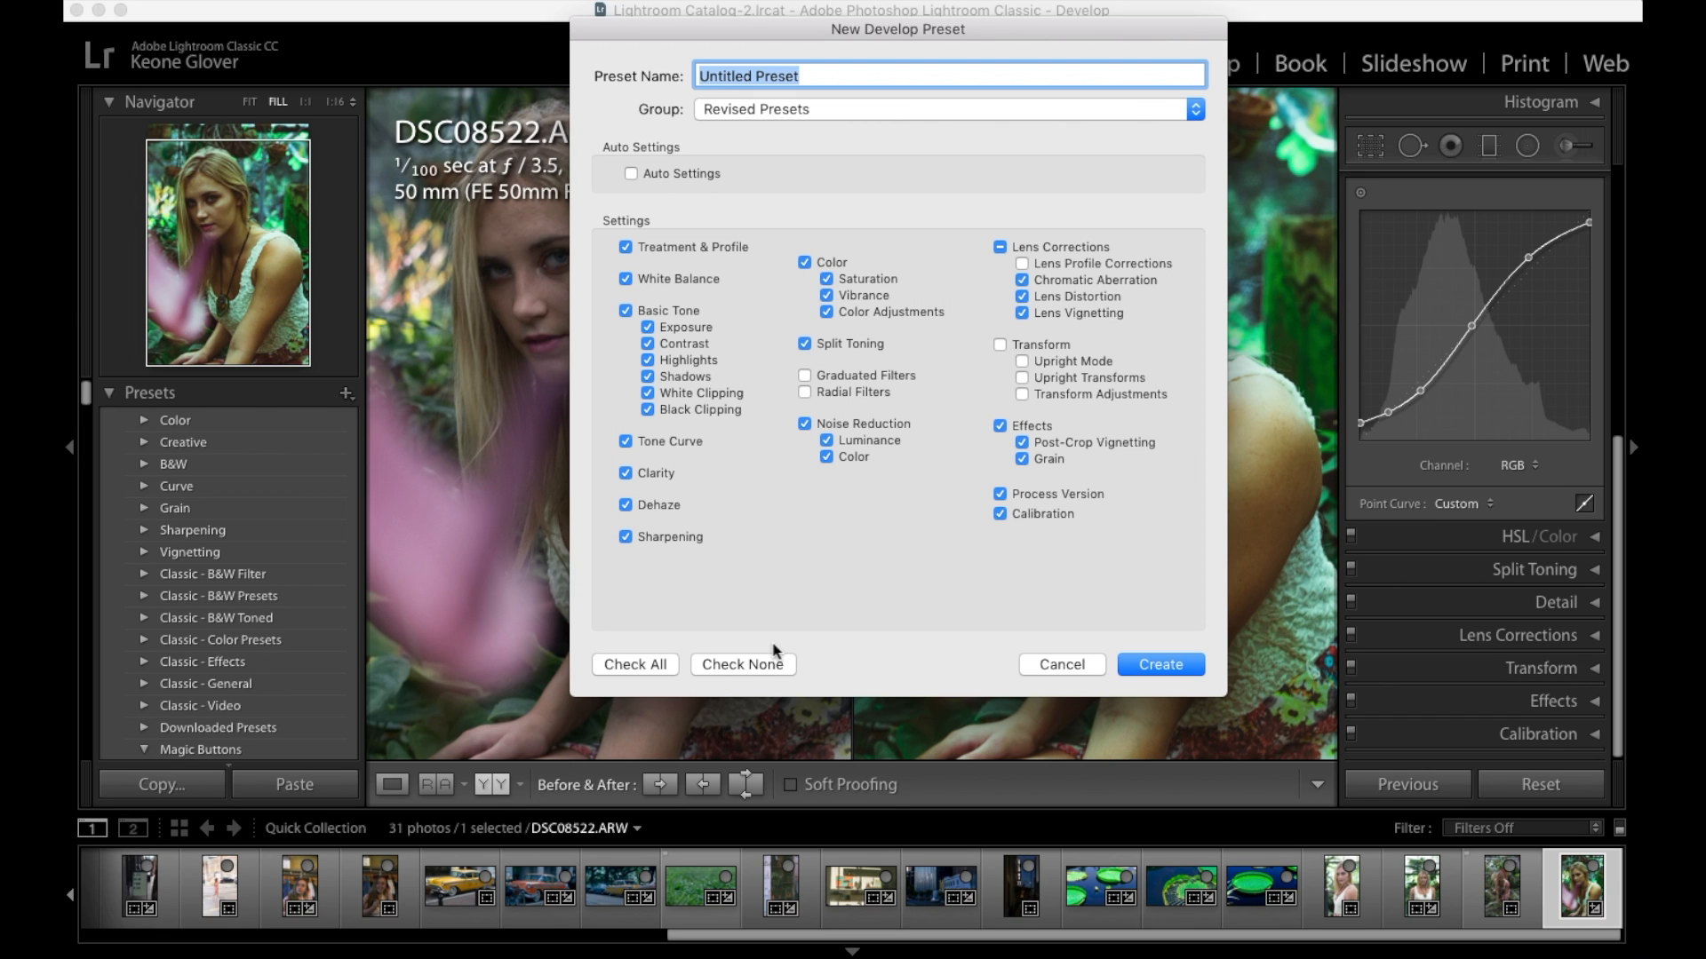
key("BackSpace")
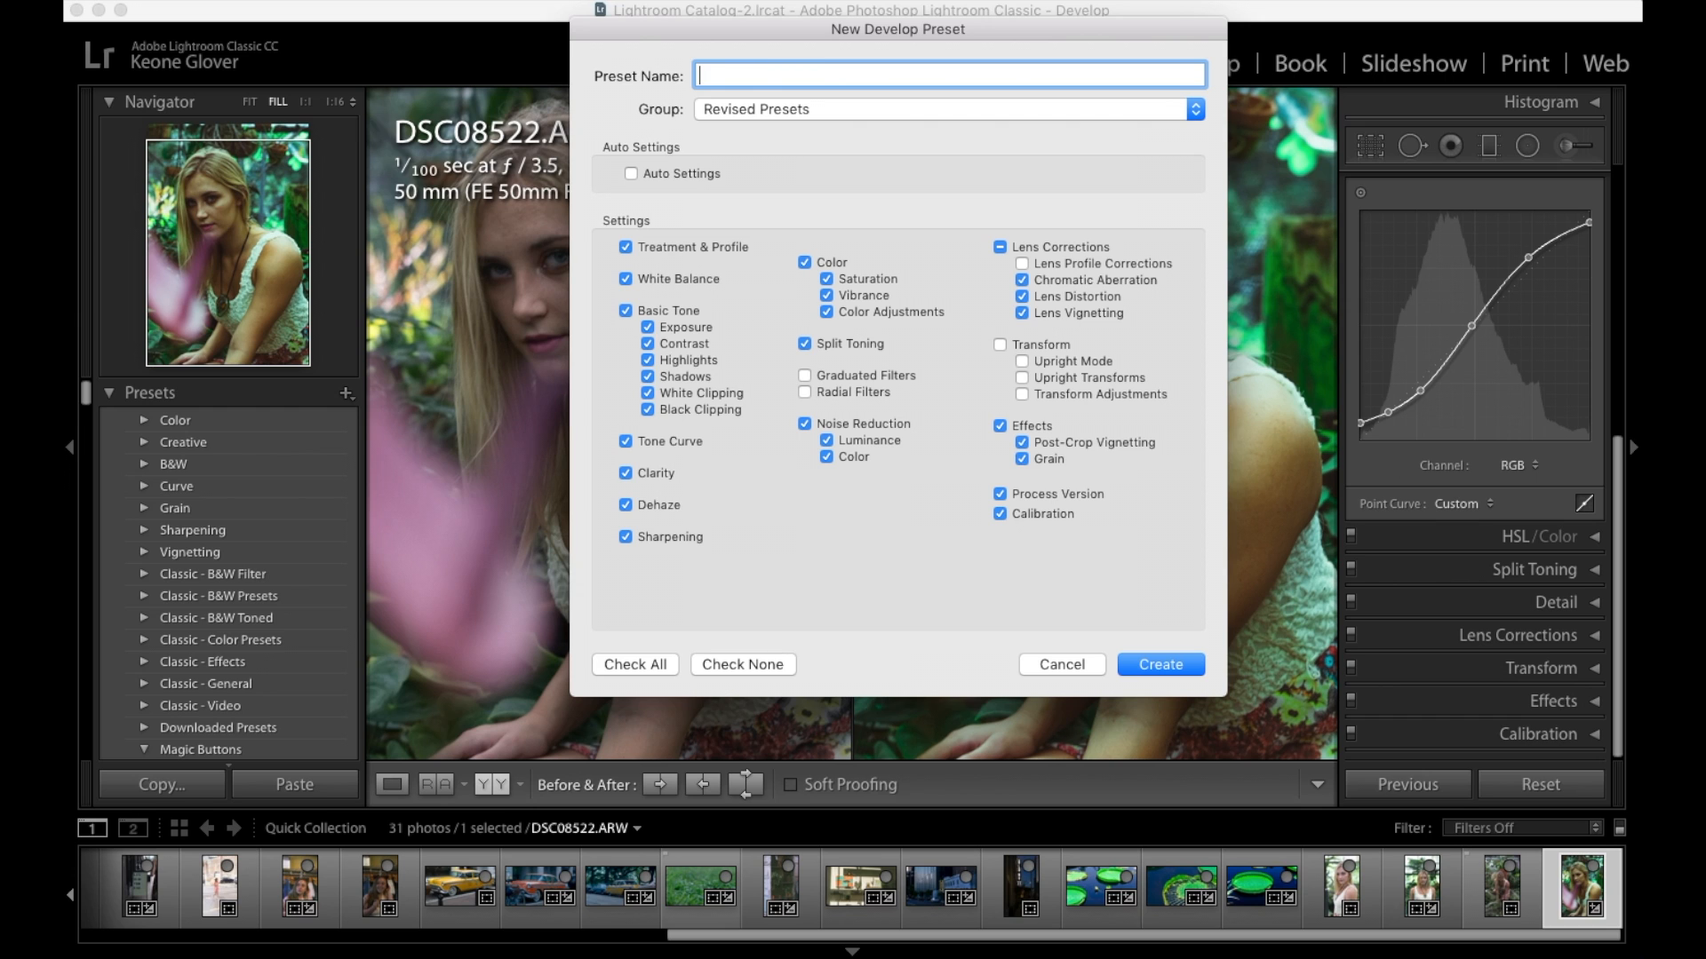
type("T_1")
left_click(1156, 665)
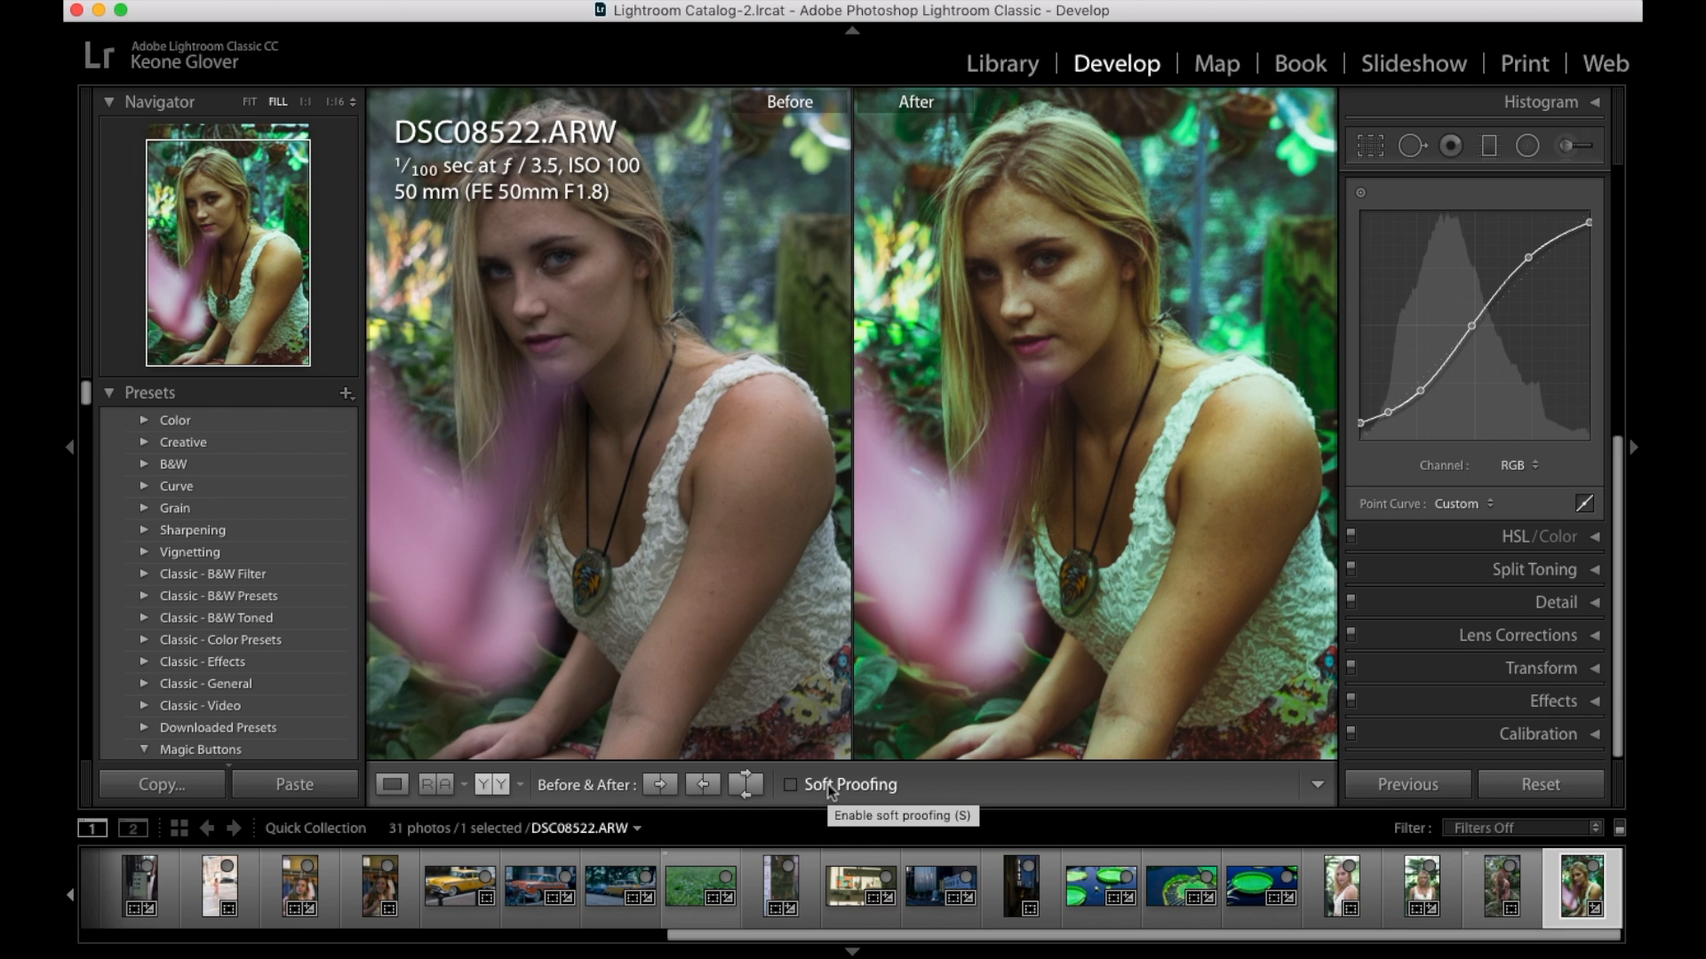
Apply the T_1 preset to the DSC08475.ARW photo of the woman crouching among the plants
left_click(1511, 885)
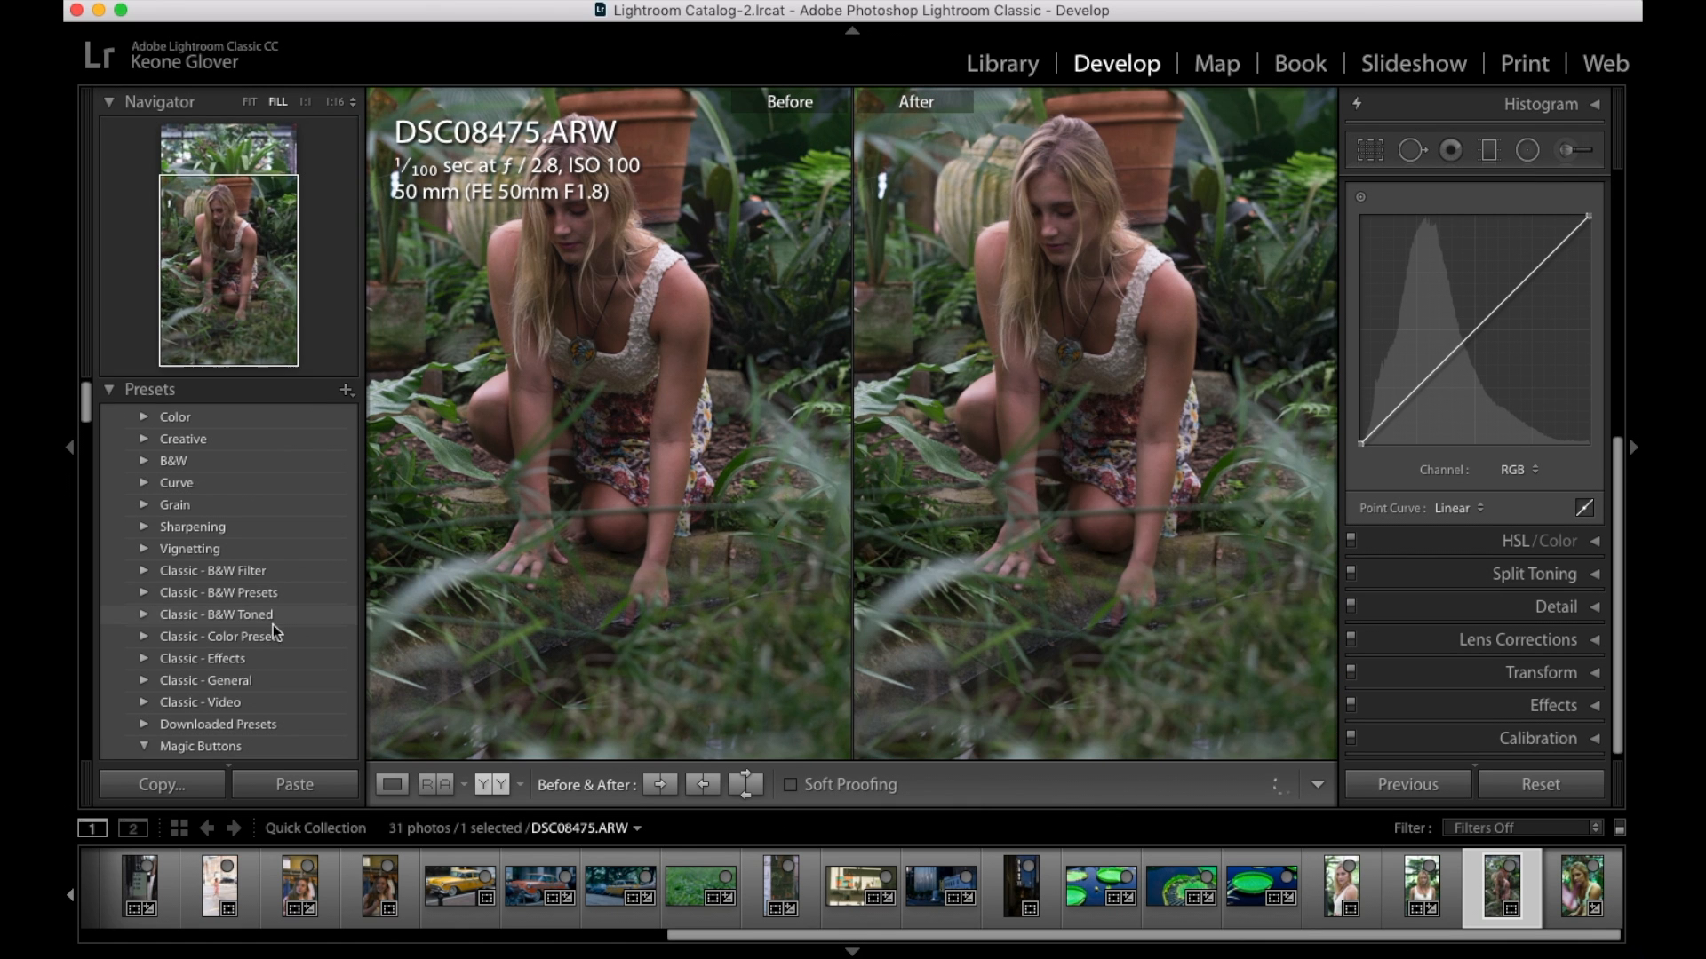
scroll(274, 626, "down", 5)
scroll(273, 633, "down", 10)
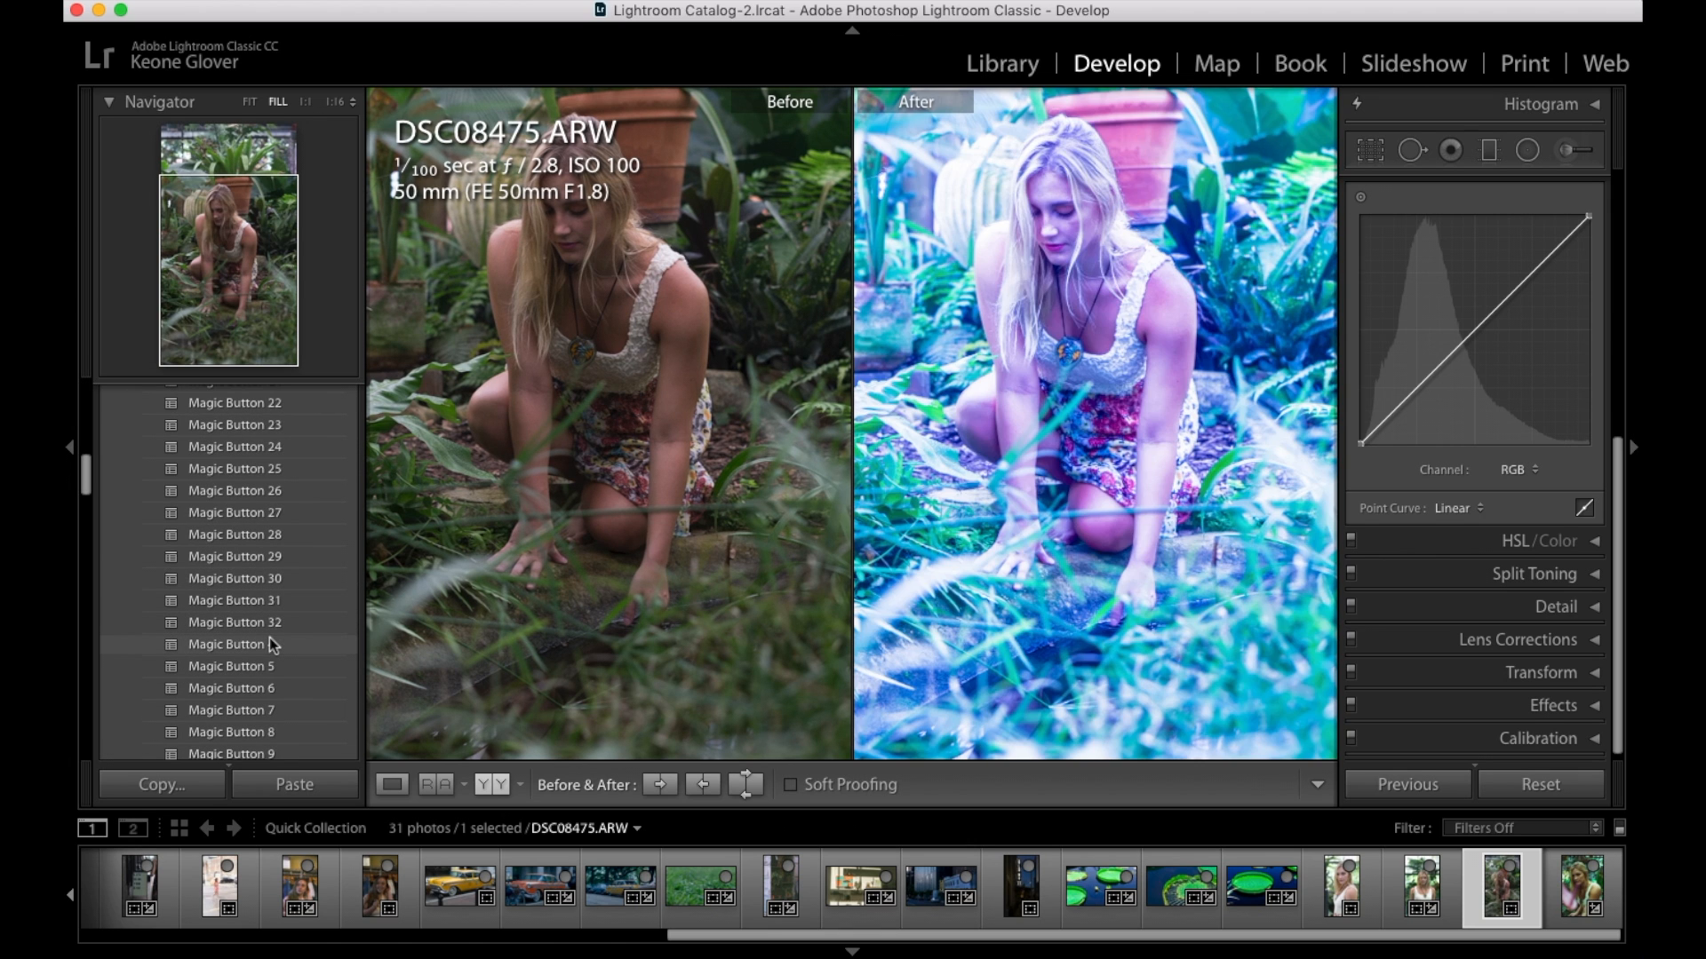
left_click(269, 638)
scroll(337, 639, "down", 5)
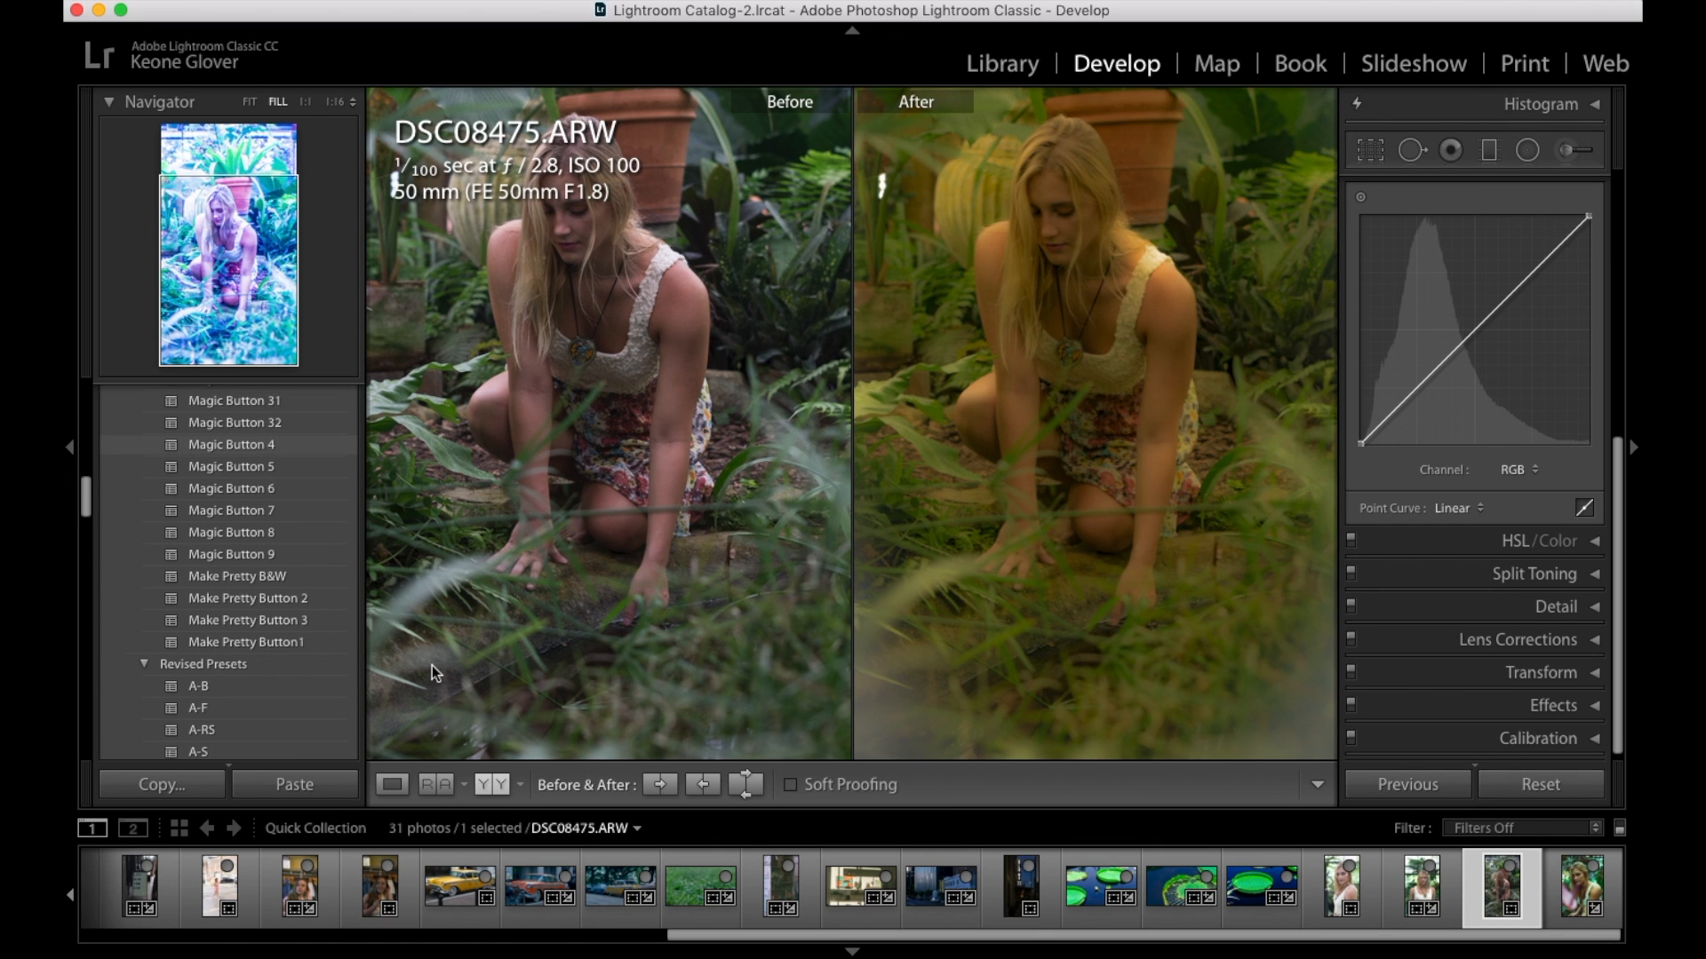
scroll(432, 664, "down", 15)
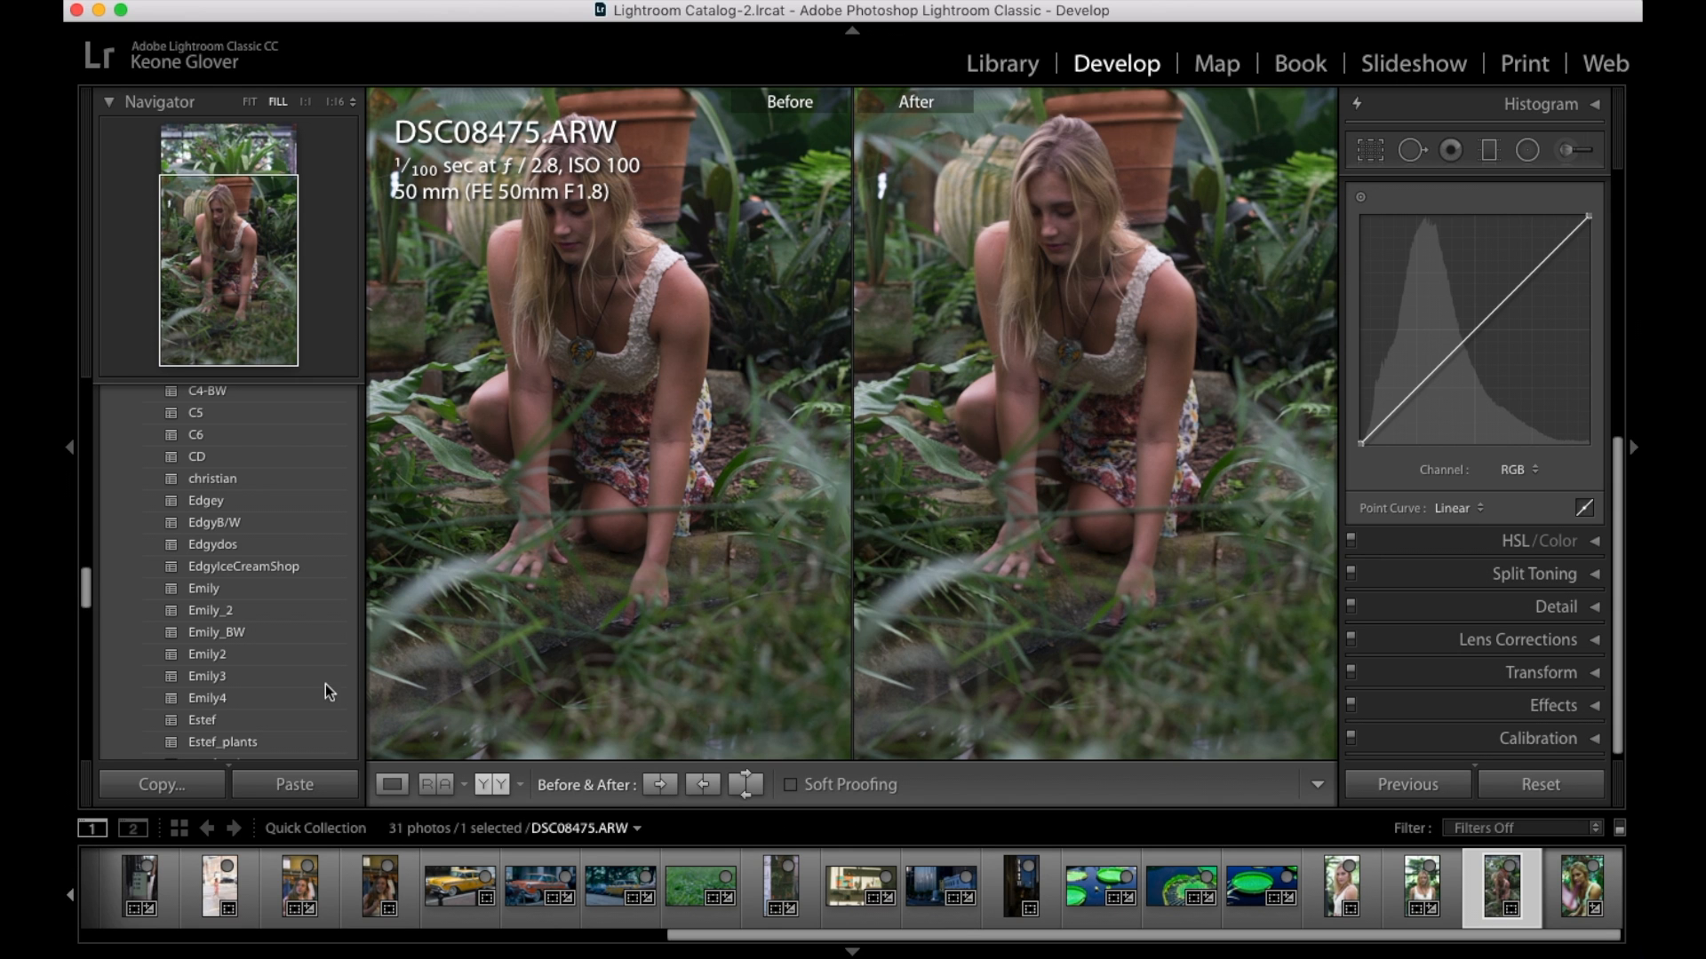
scroll(316, 685, "down", 10)
scroll(320, 691, "down", 3)
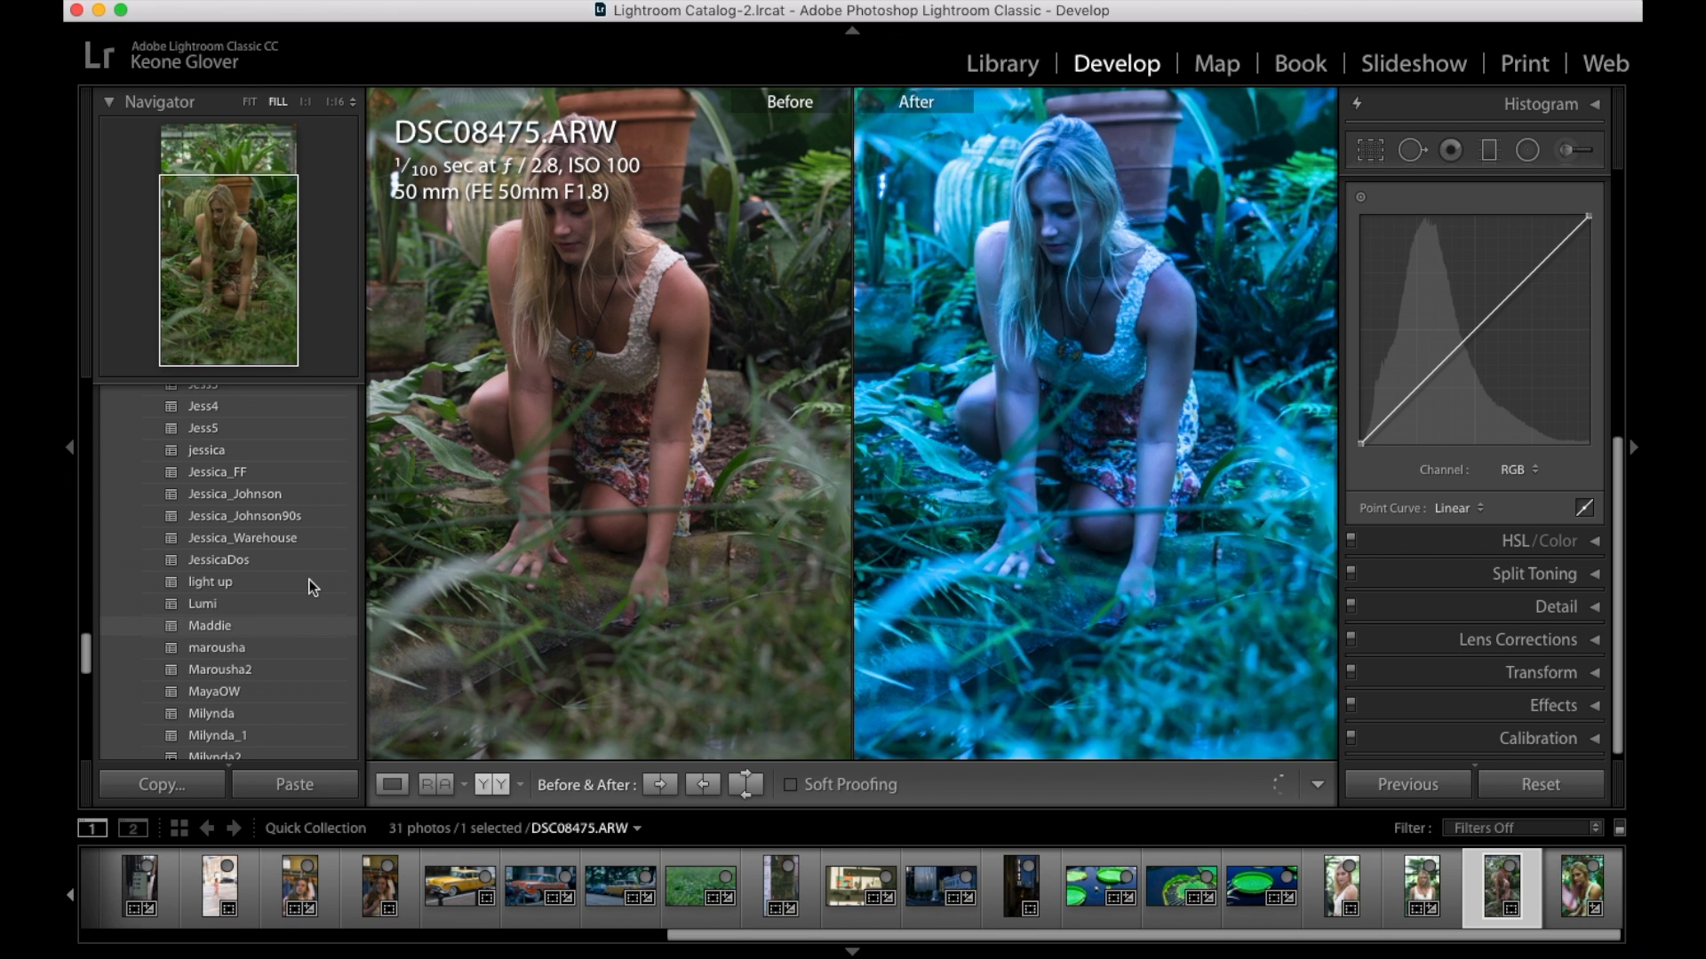
scroll(302, 613, "down", 3)
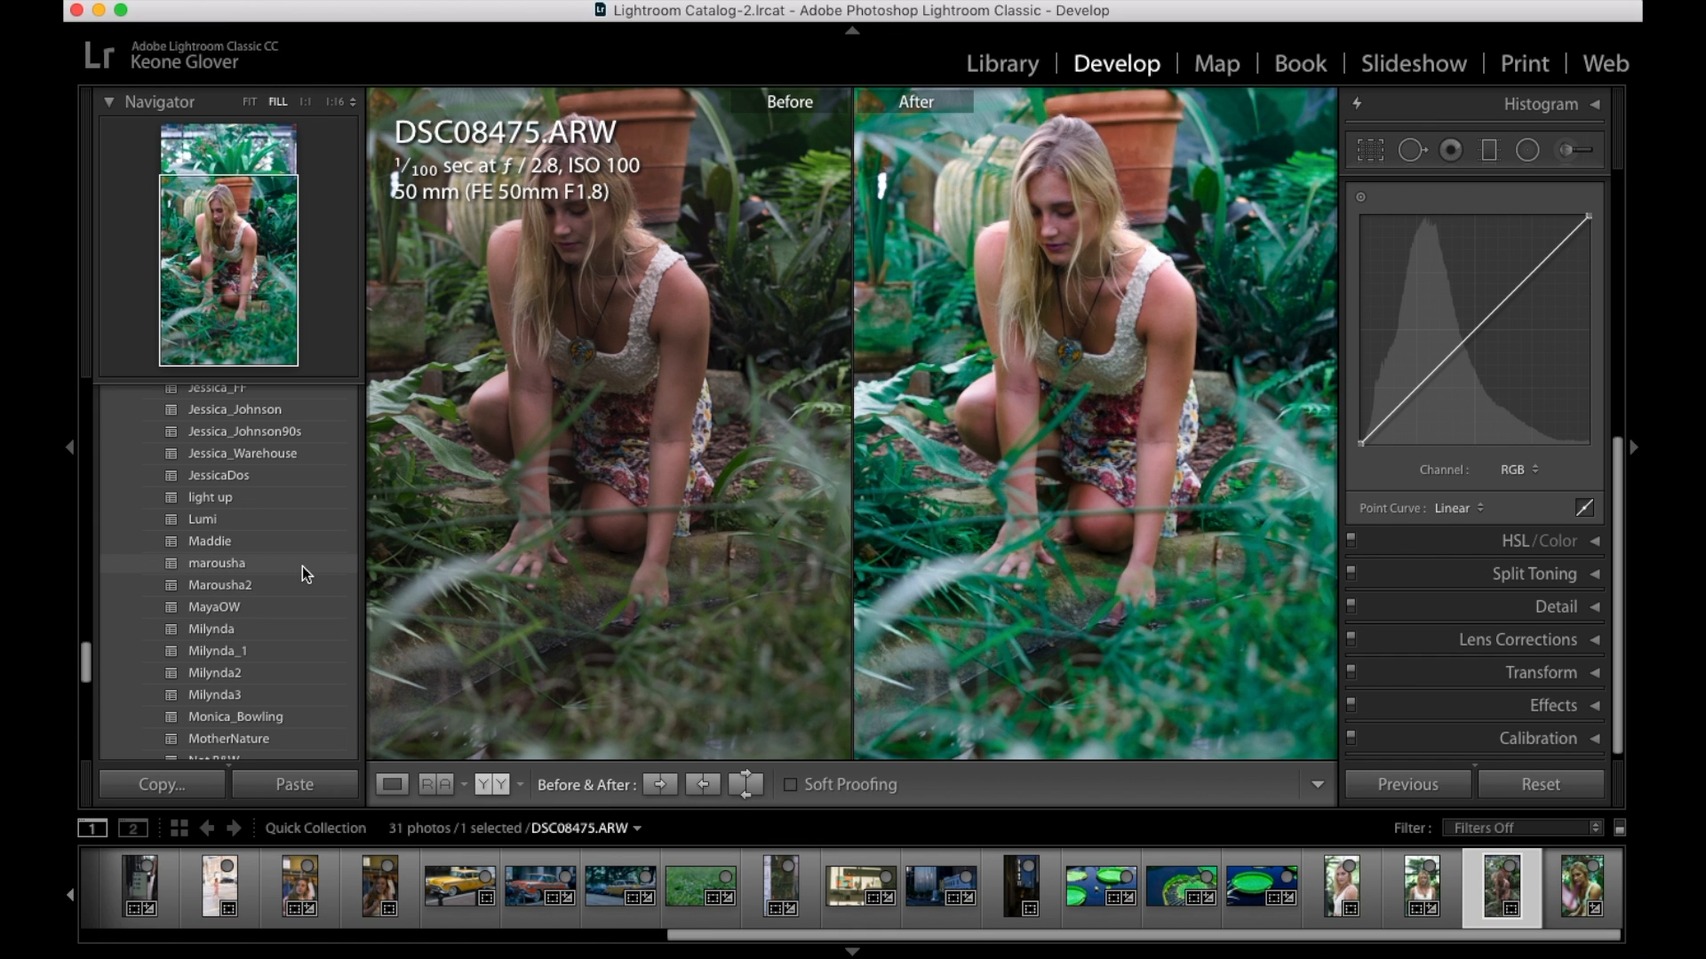
scroll(302, 567, "down", 10)
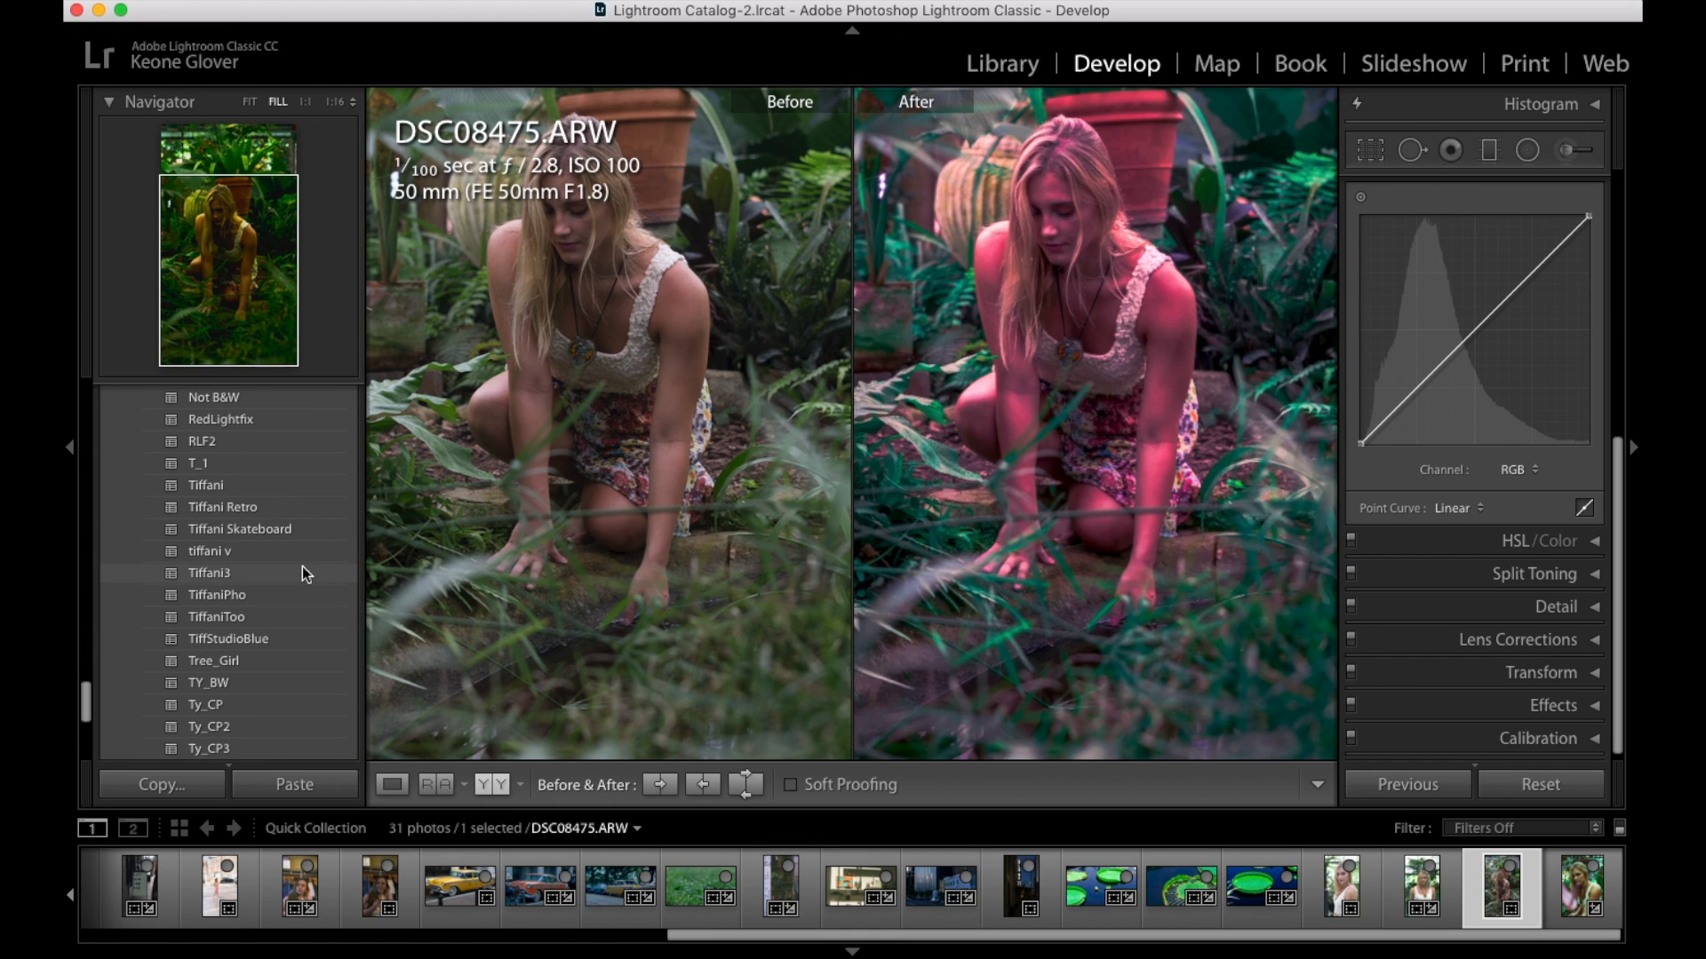
left_click(261, 468)
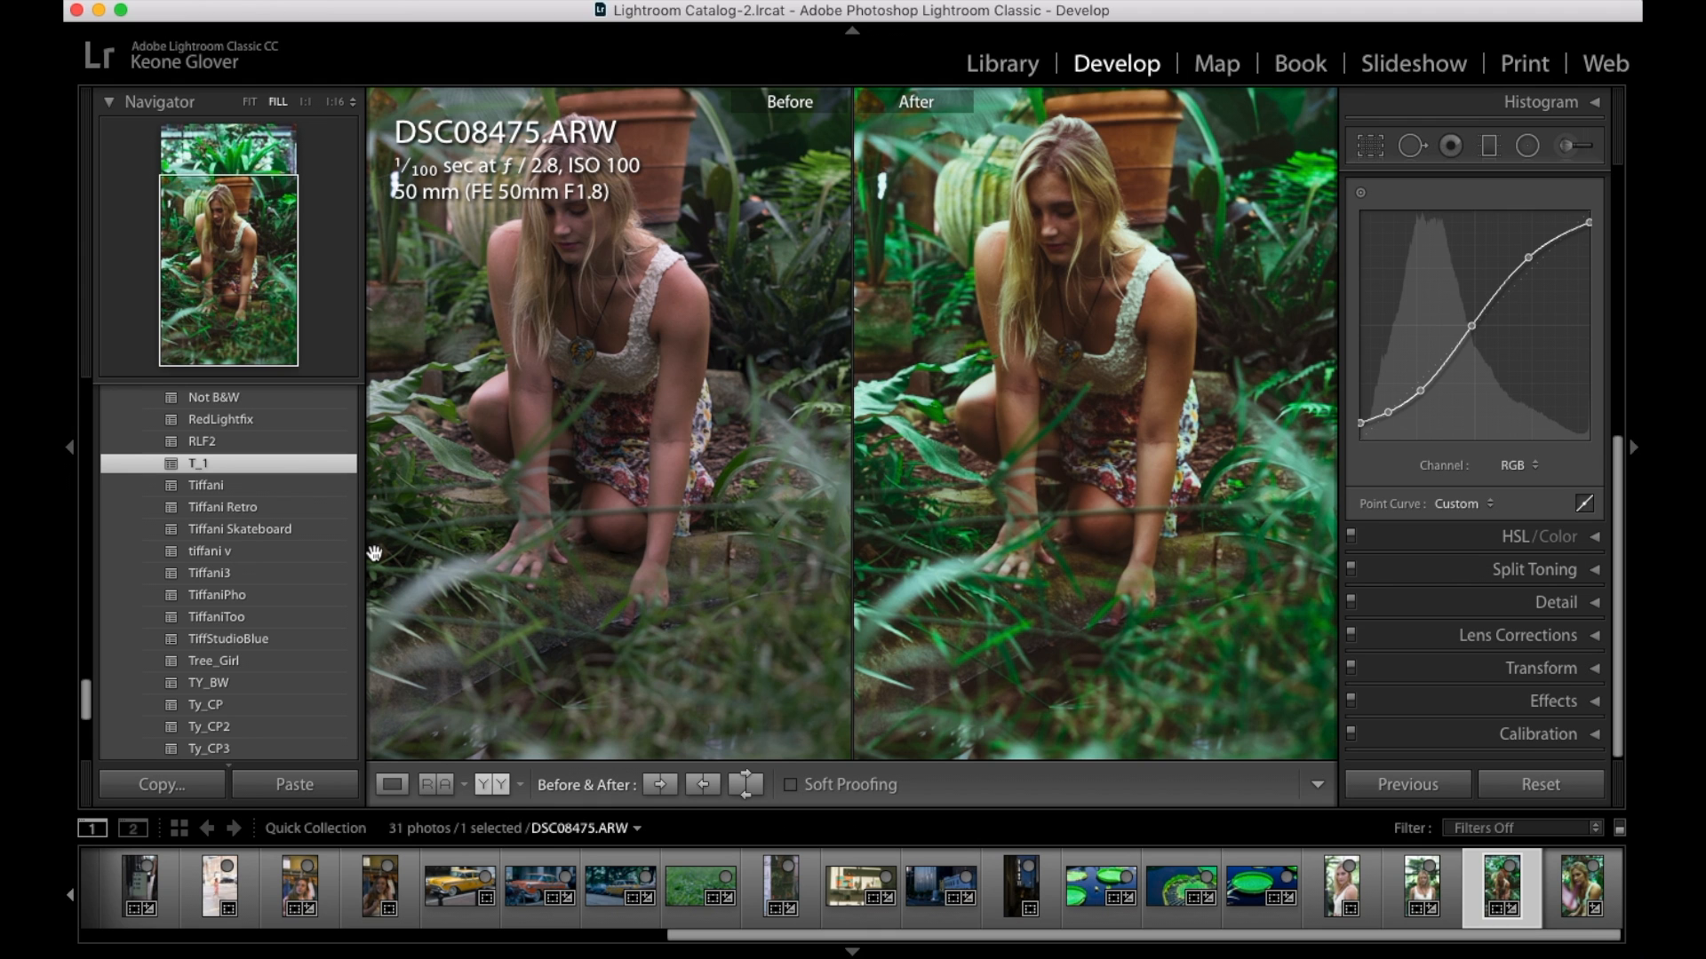
Compare the T_1 look on DSC08475.ARW and DSC08522.ARW in single-photo view, up close and at full frame
key("Right")
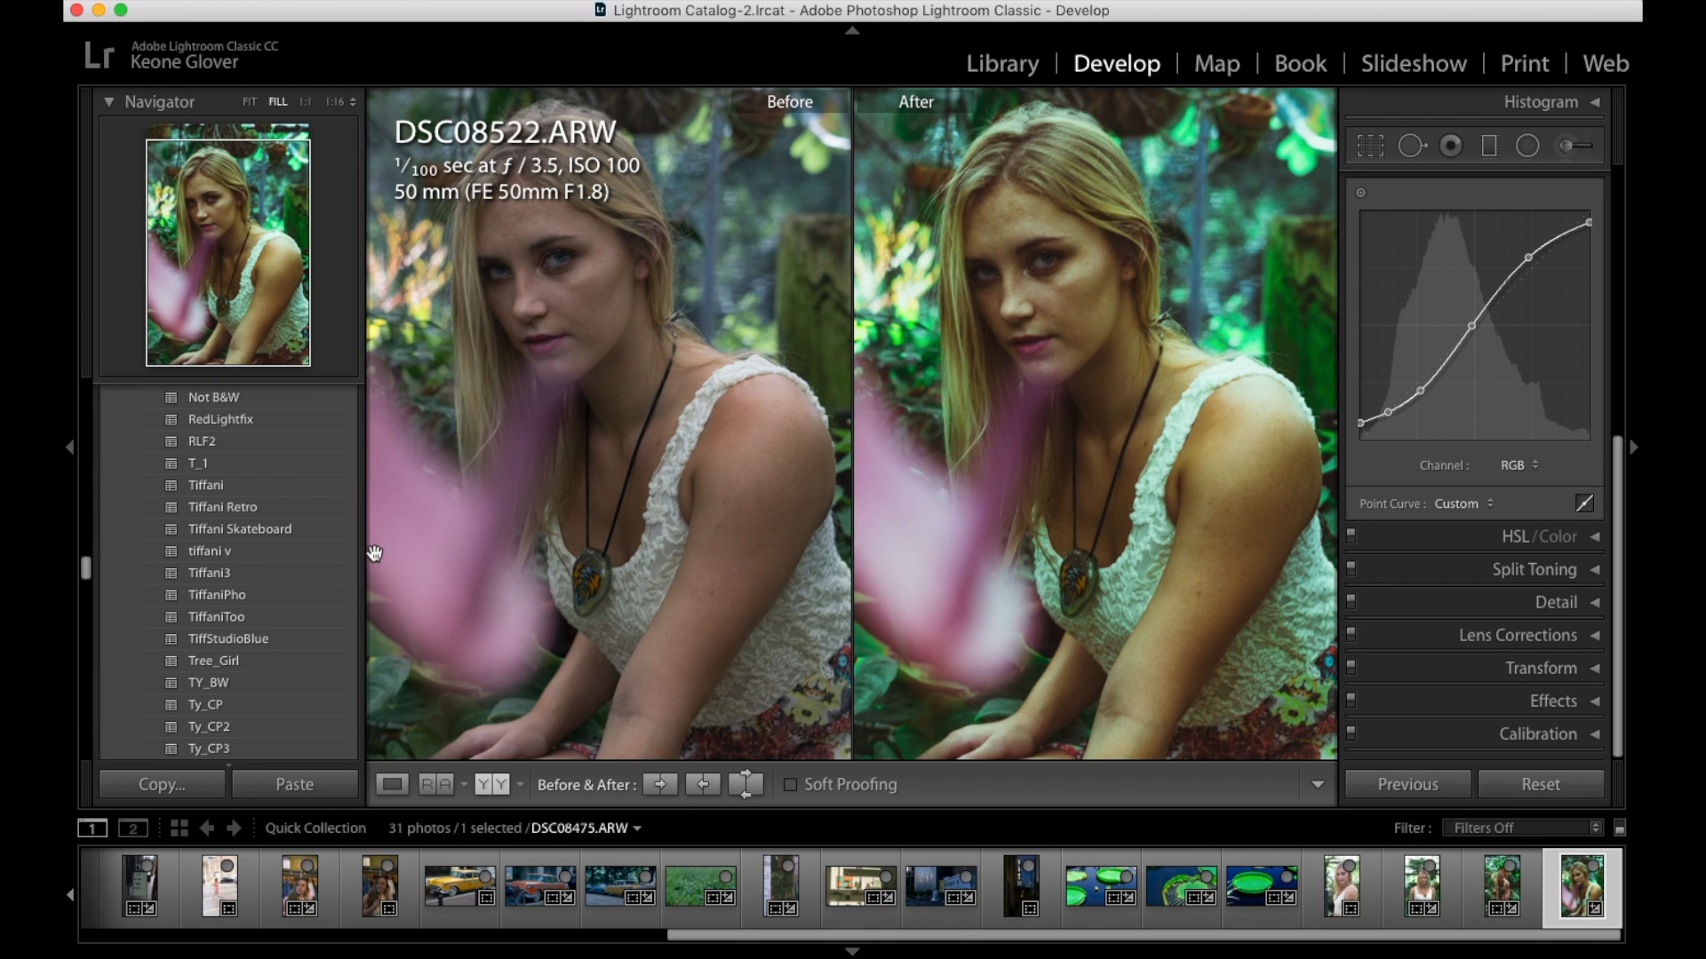
key("Left")
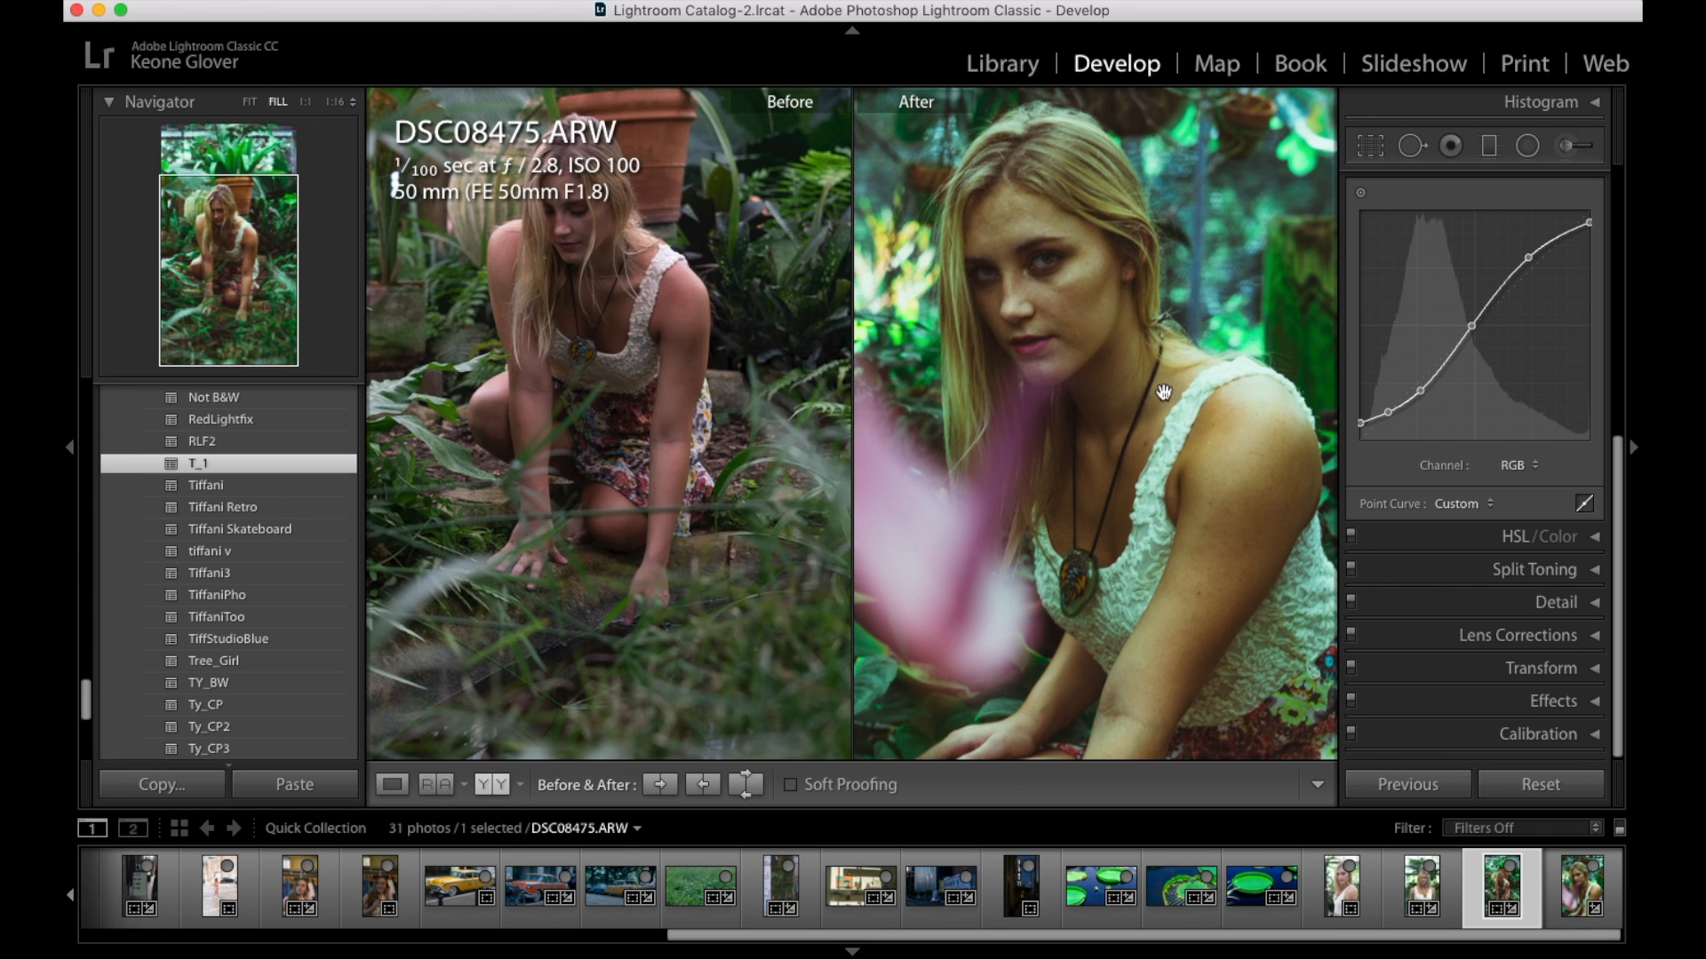
key("y")
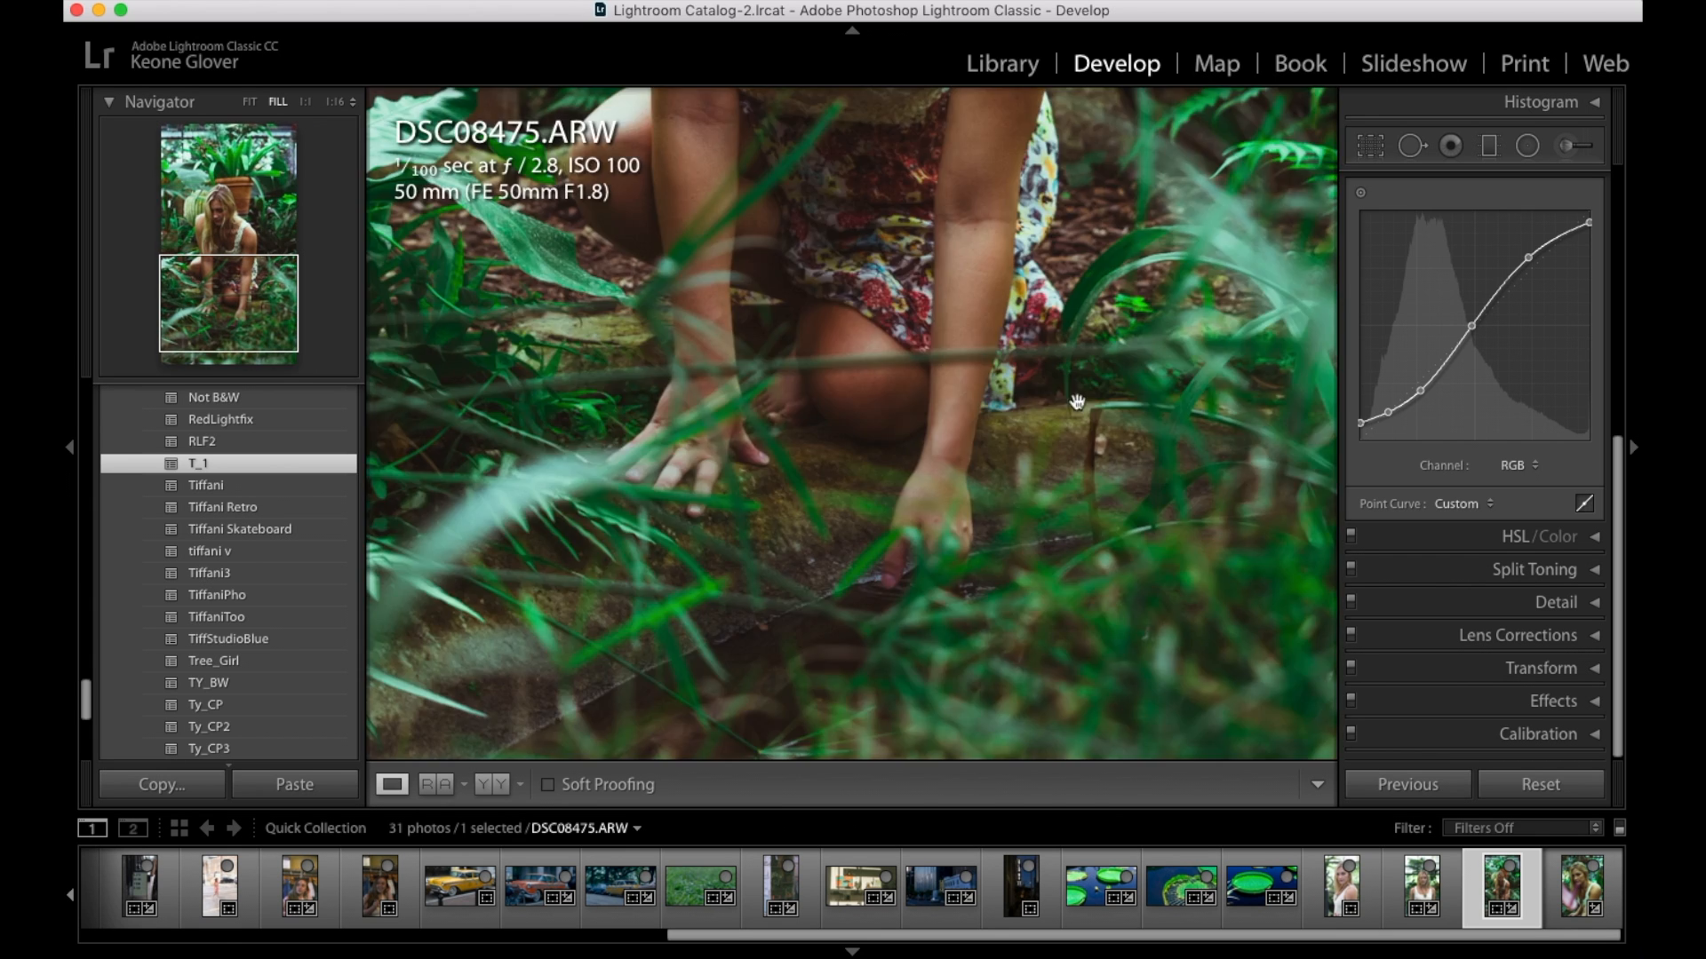
left_click(1021, 405)
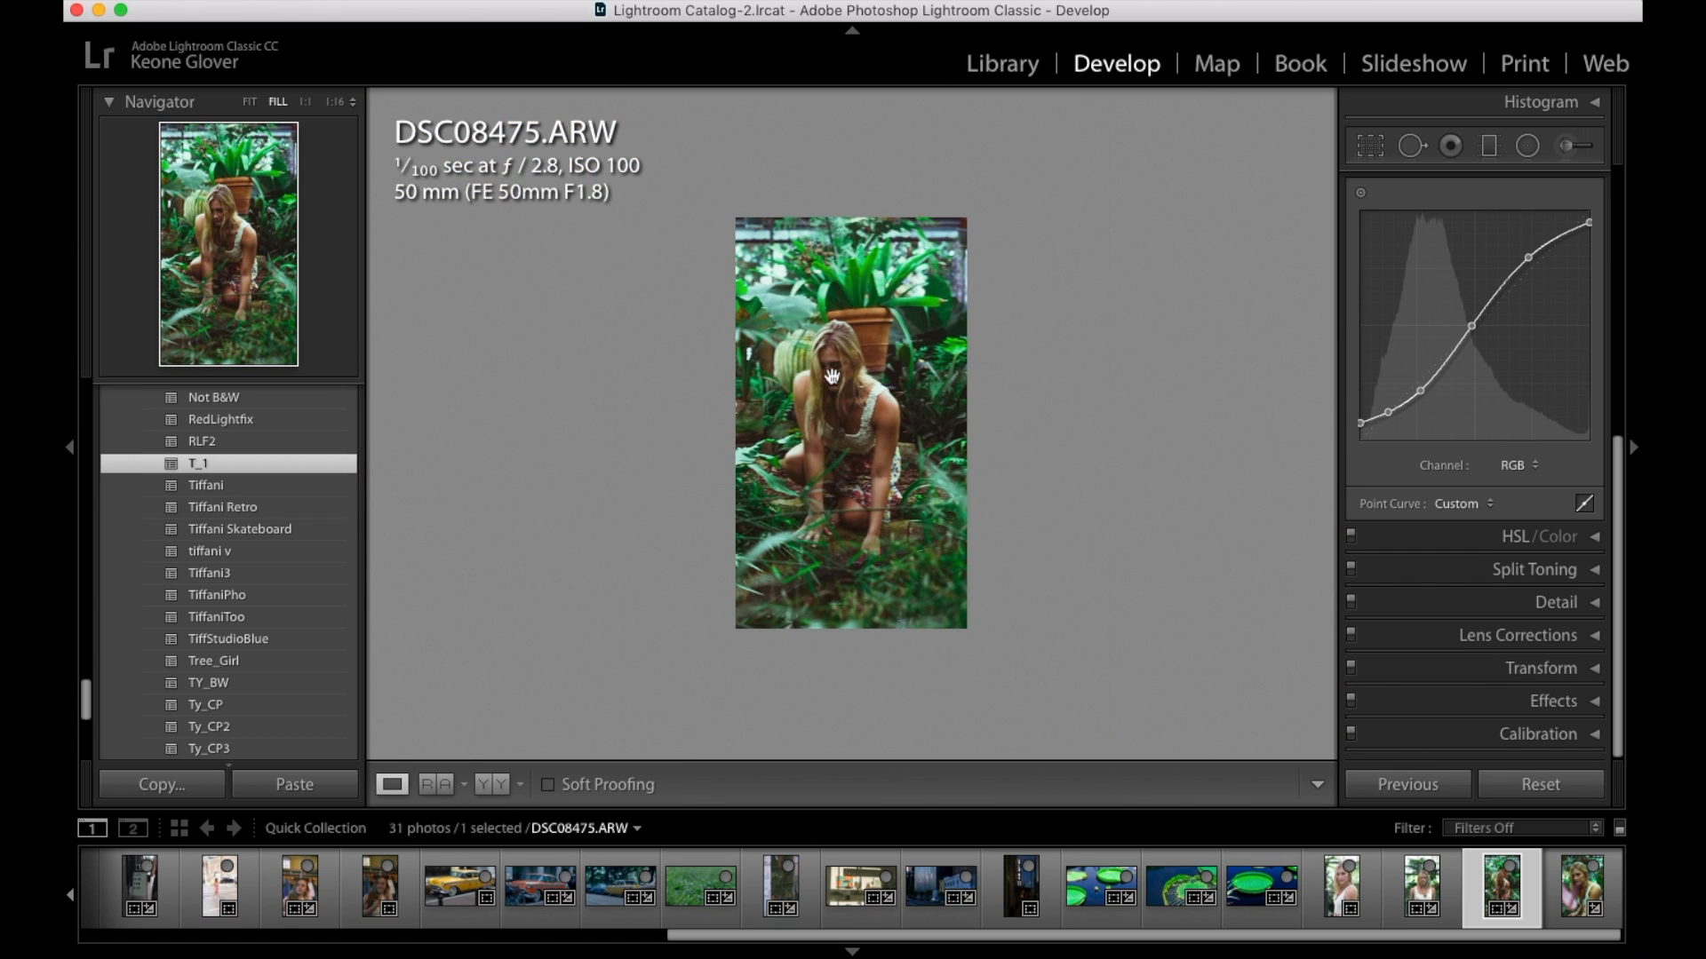
left_click(832, 378)
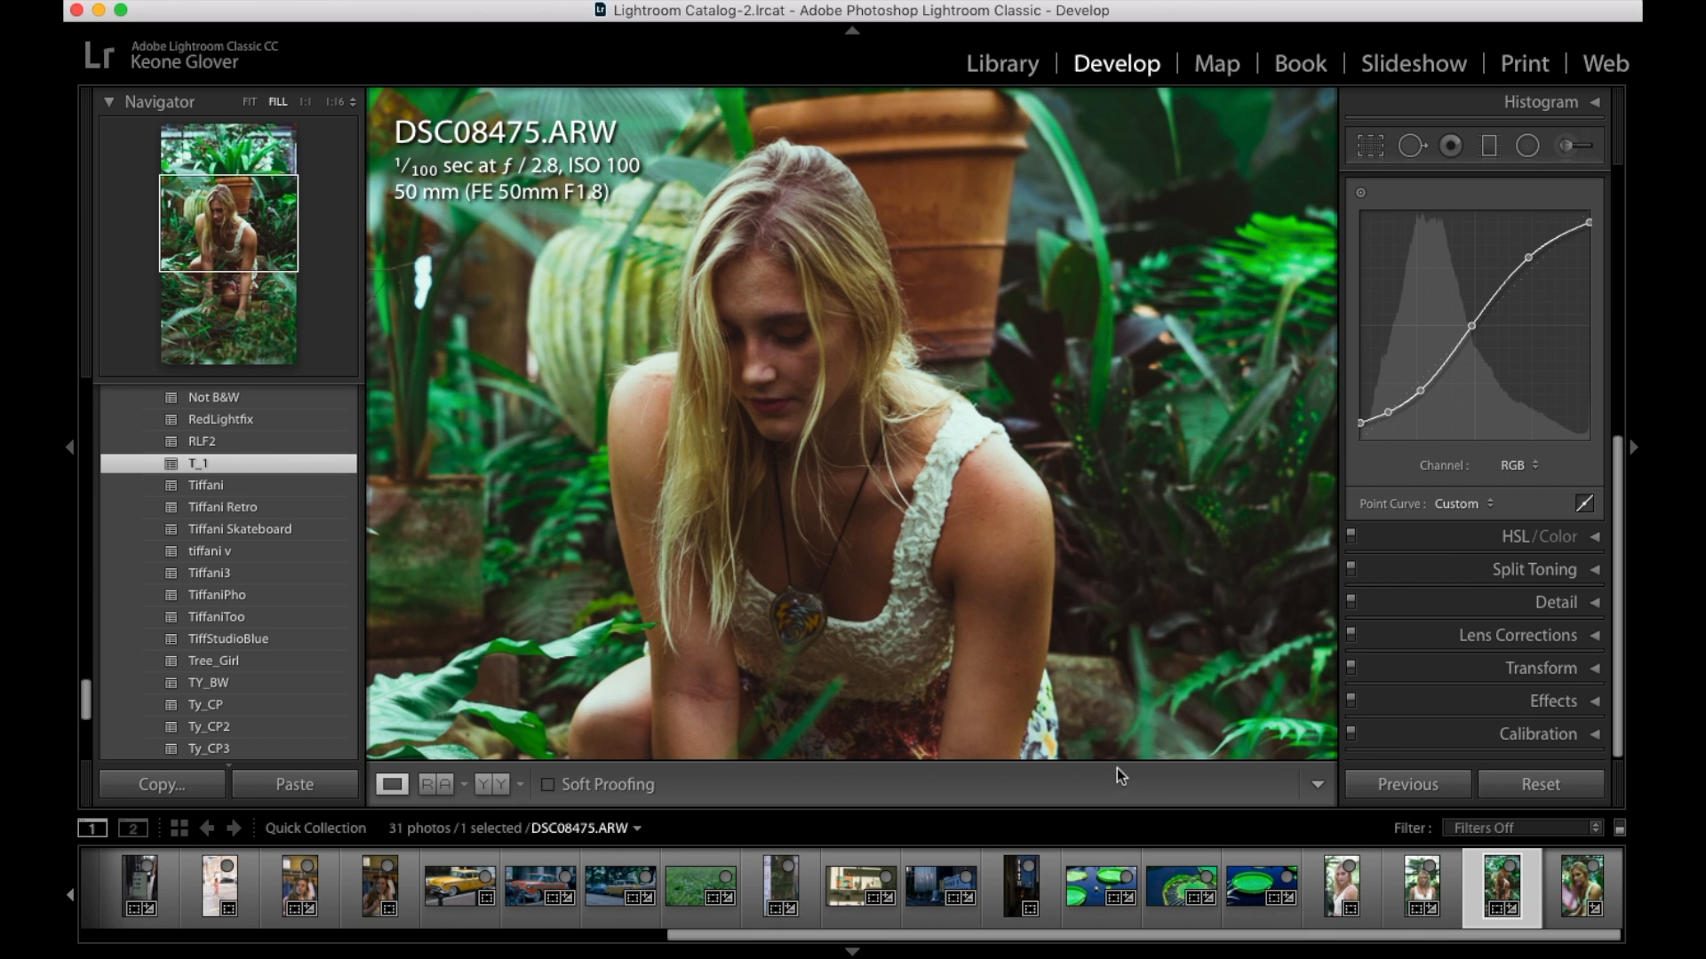
key("Left")
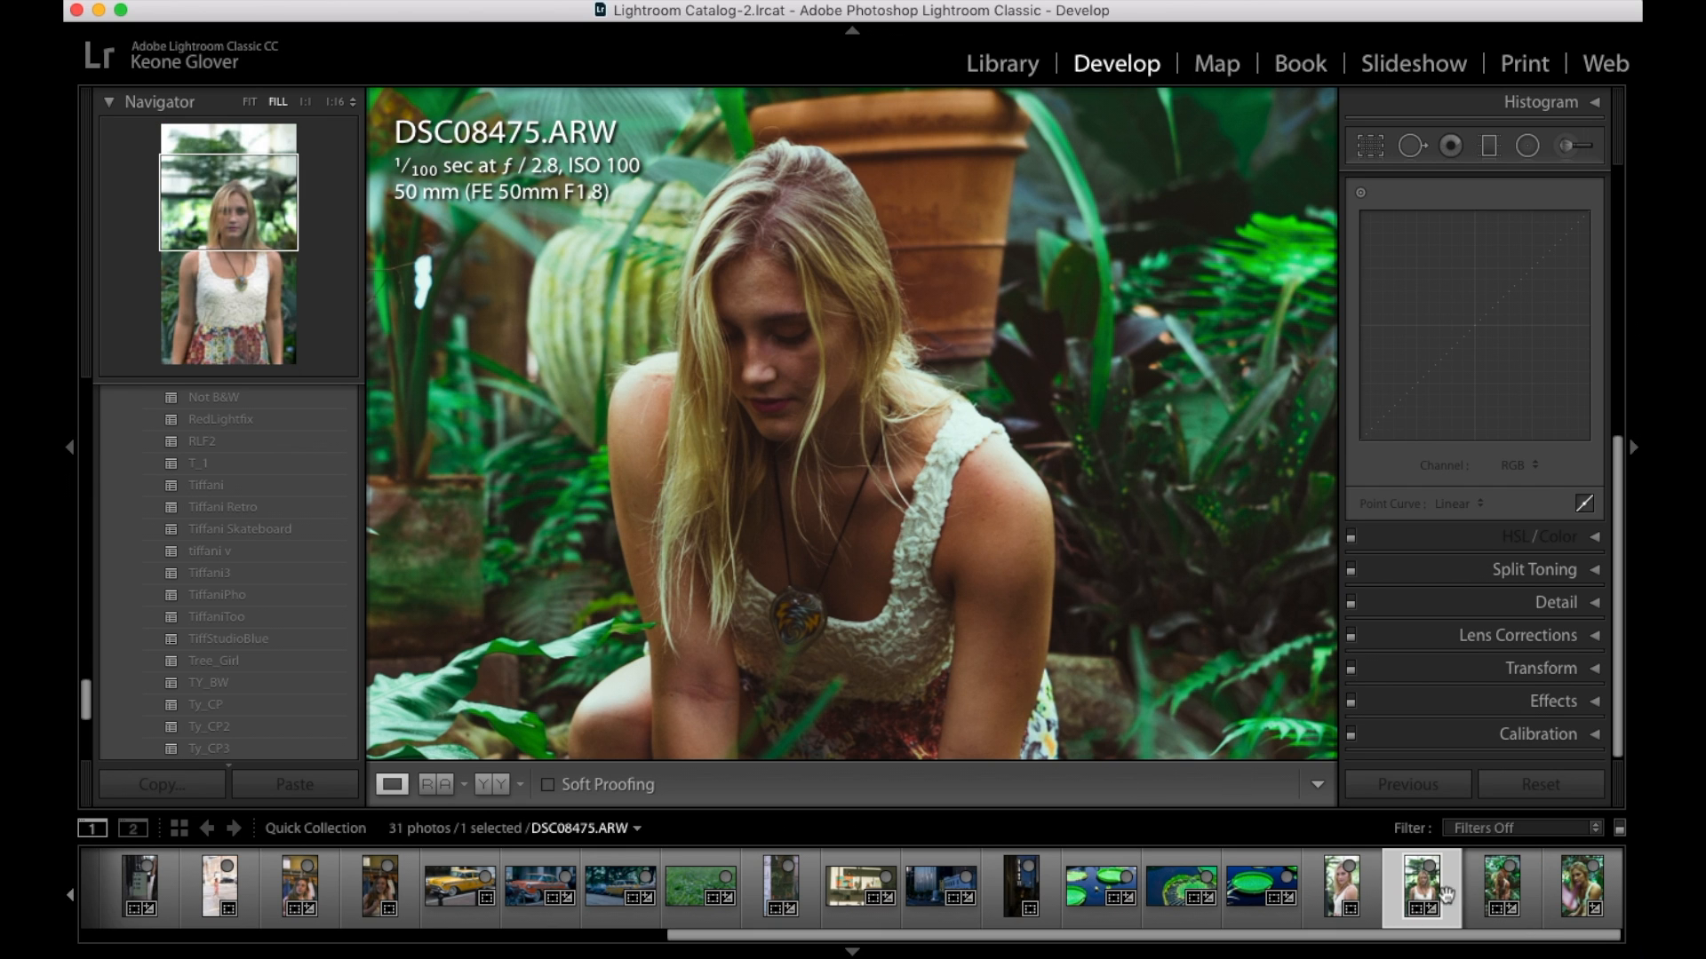
left_click(1563, 893)
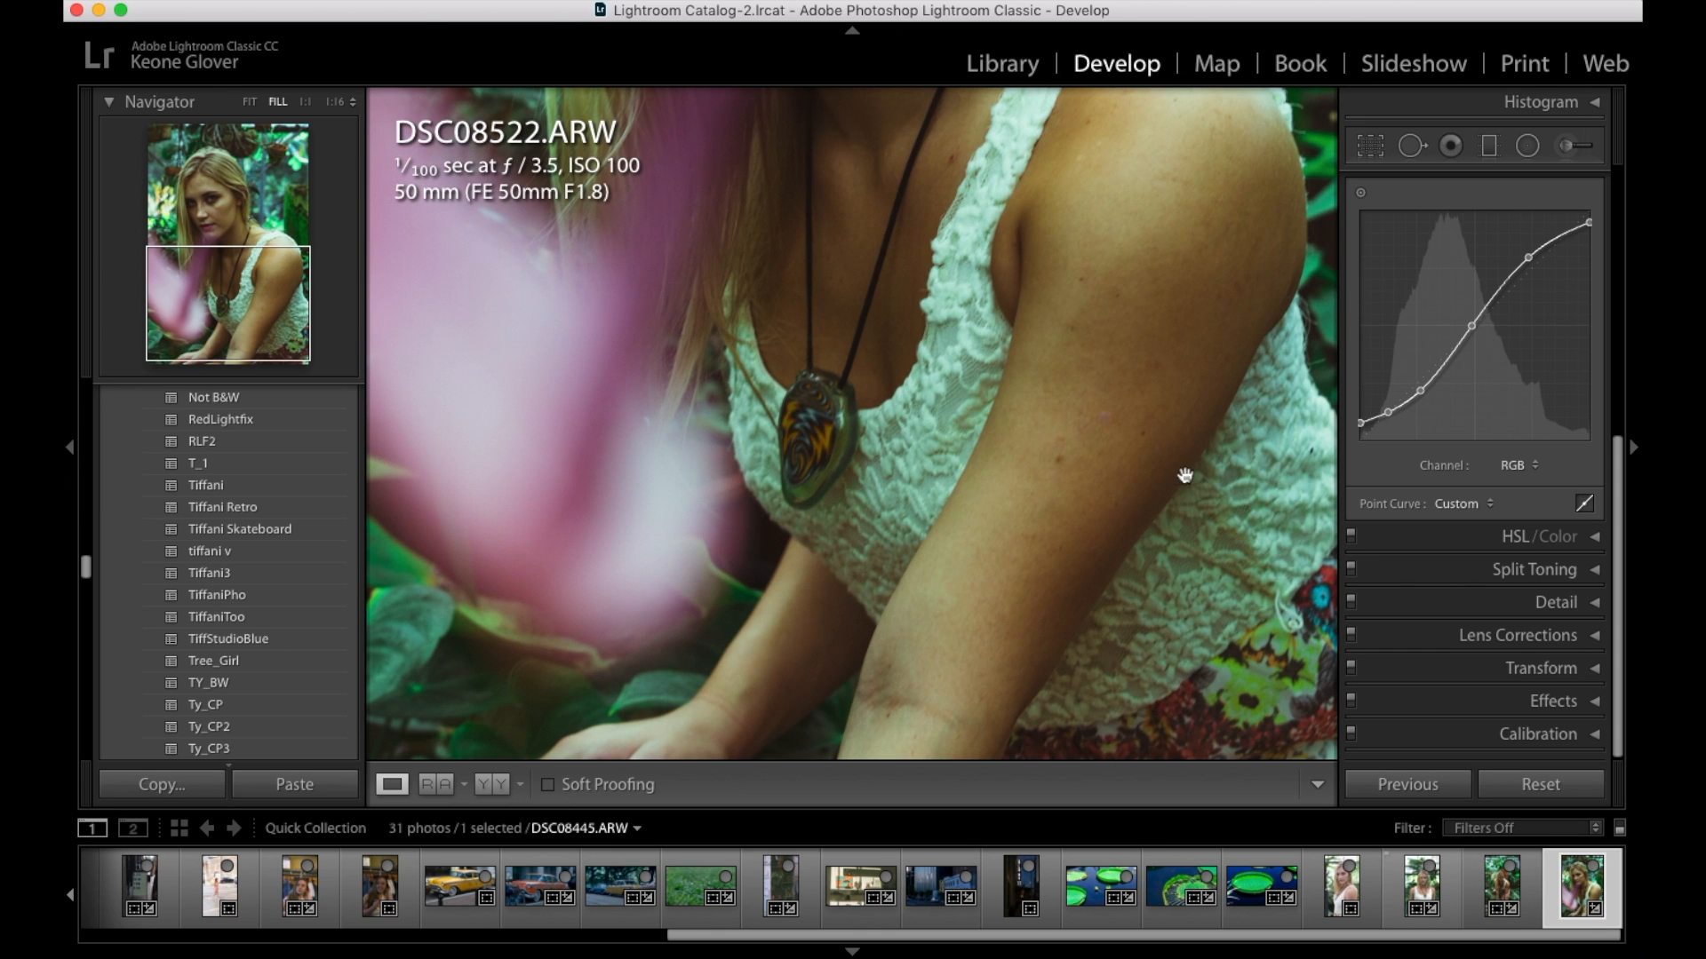
left_click(1059, 448)
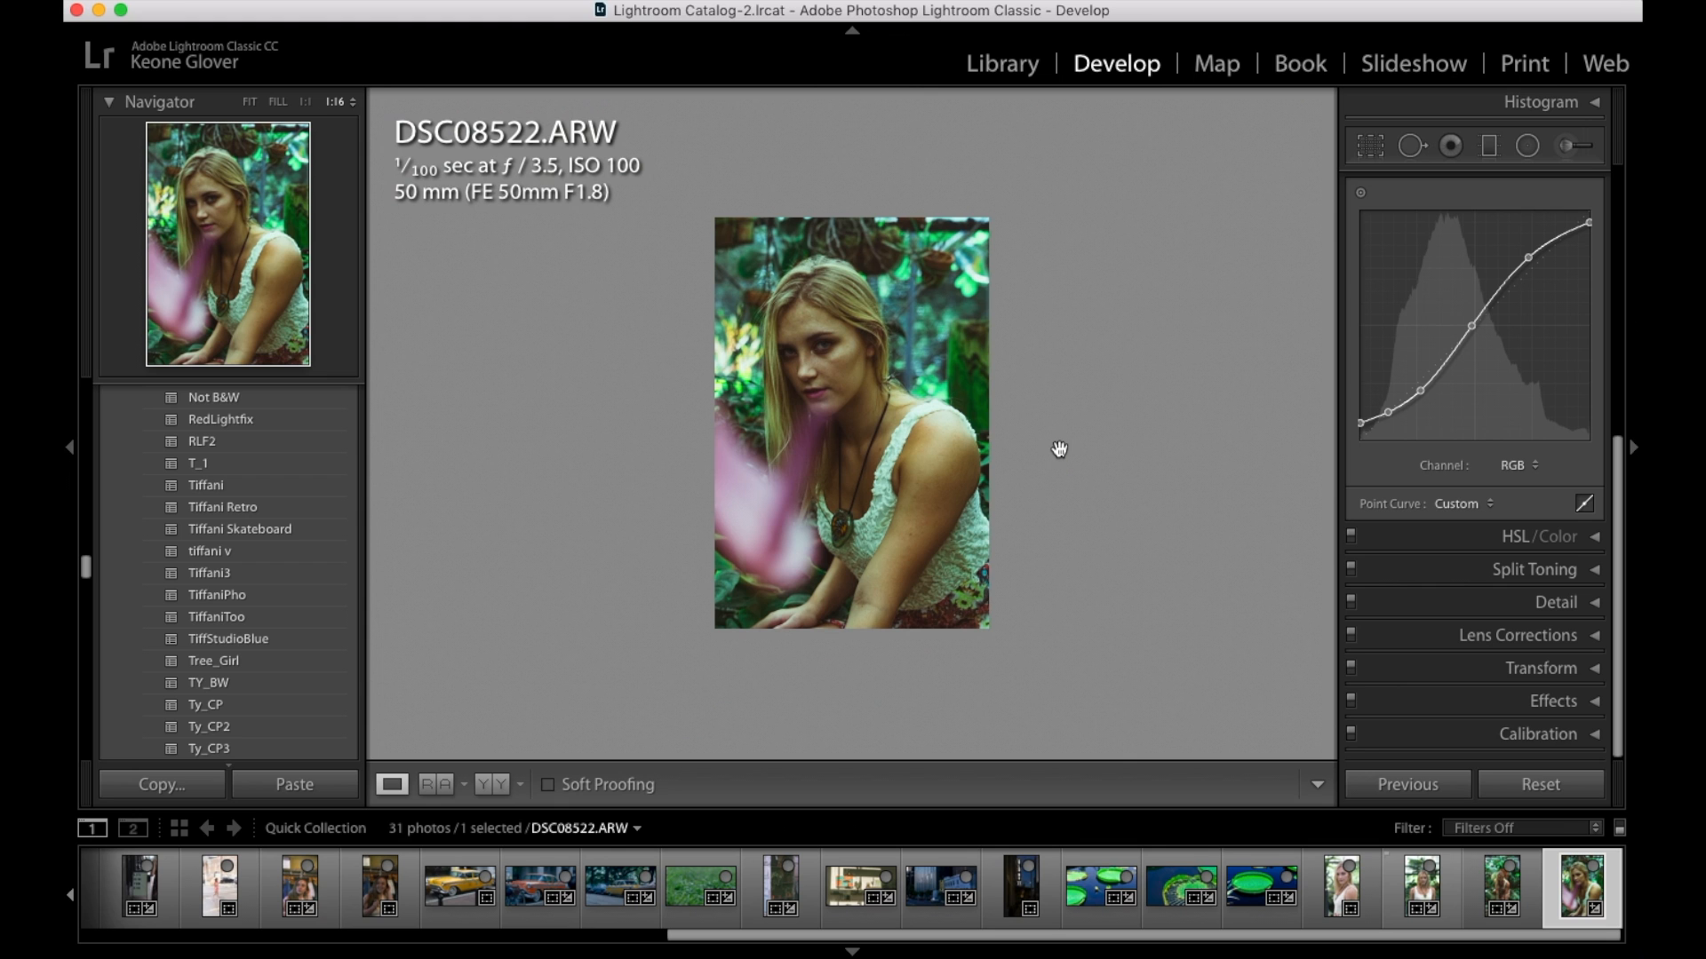
Apply the marousha preset to DSC08475.ARW and inspect the woman up close
key("Left")
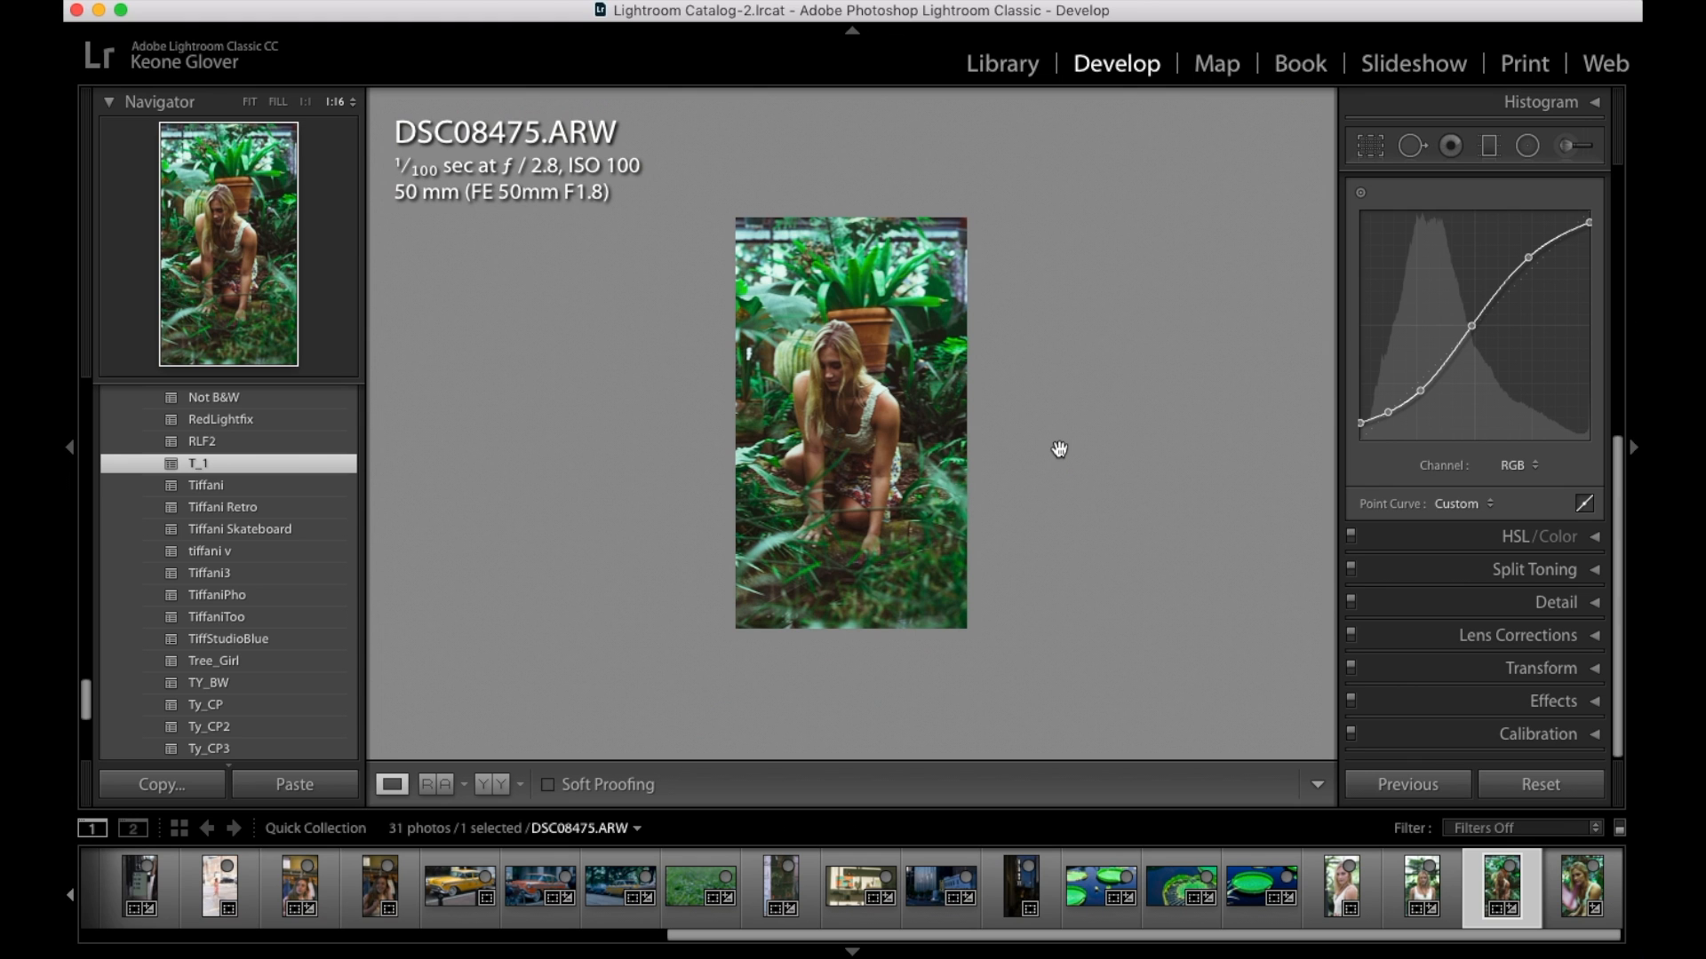
scroll(320, 533, "up", 5)
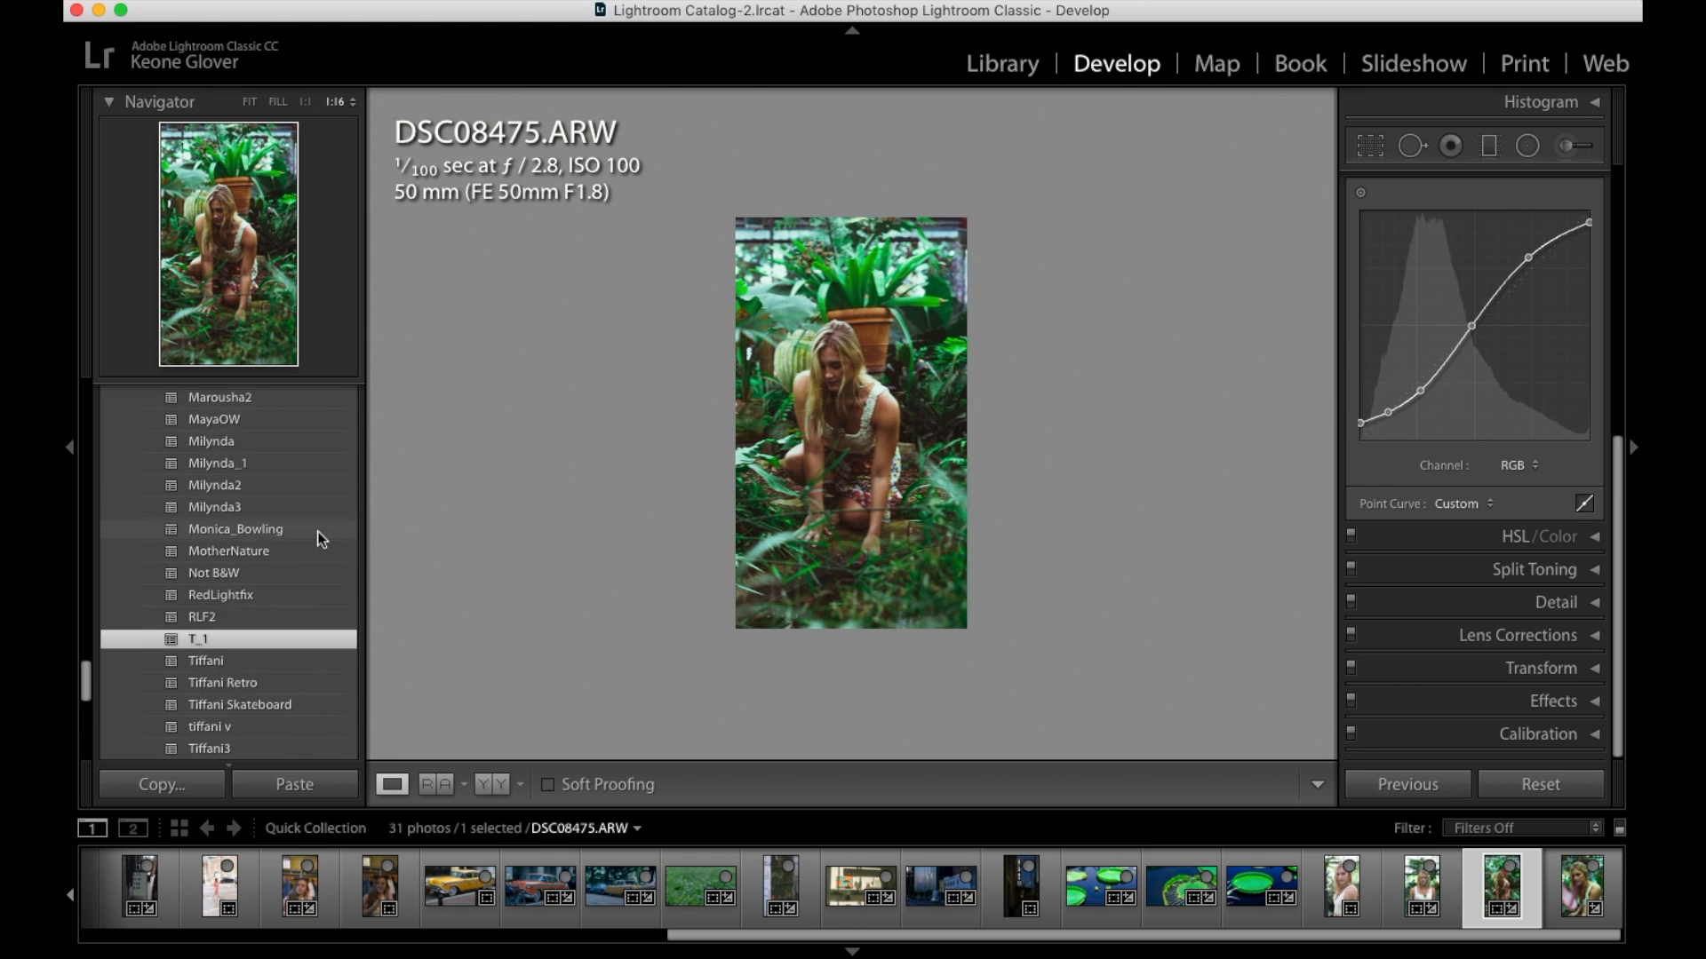
left_click(270, 472)
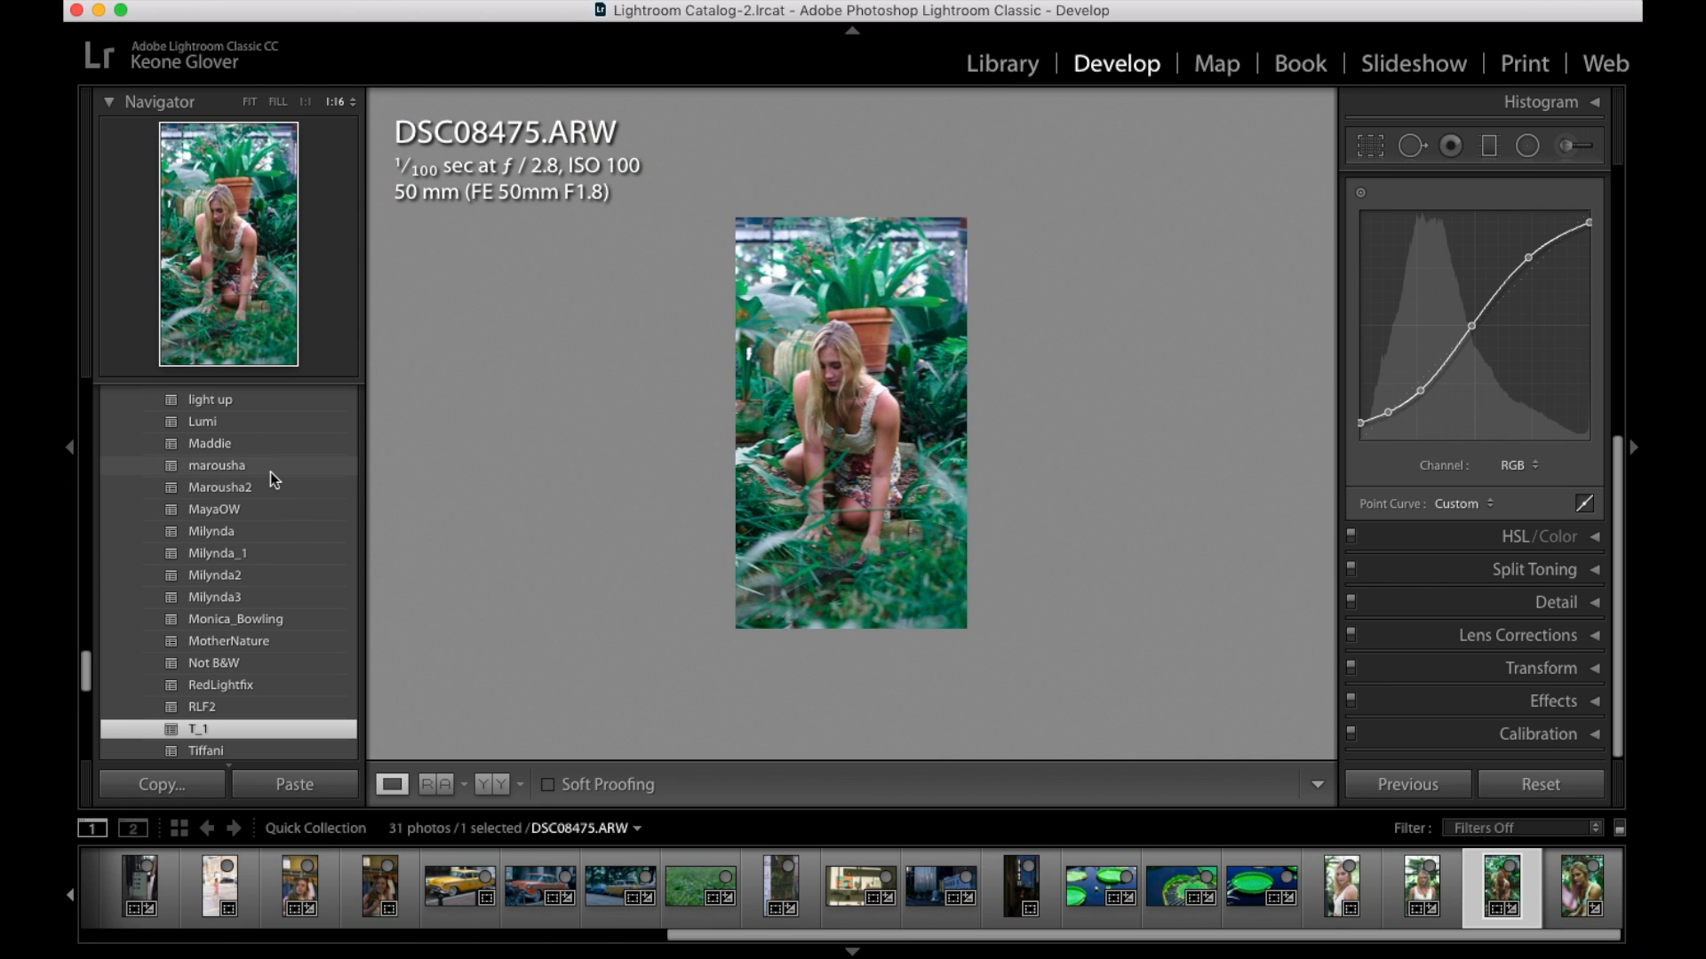
left_click(866, 382)
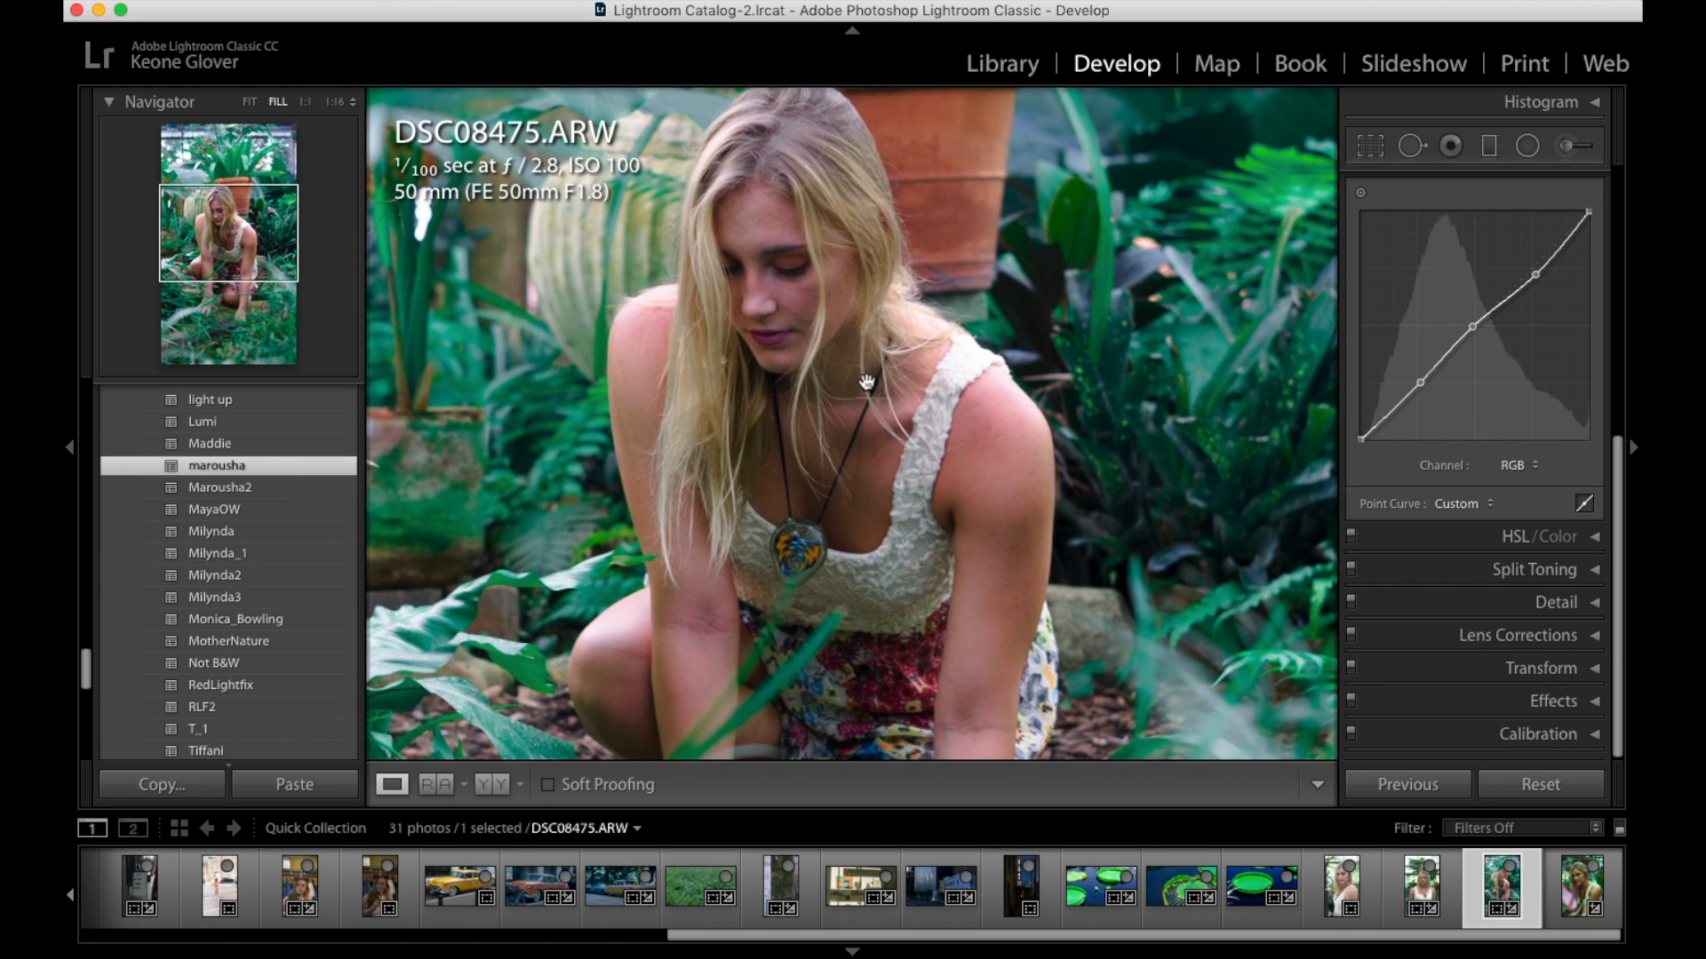
left_click(866, 382)
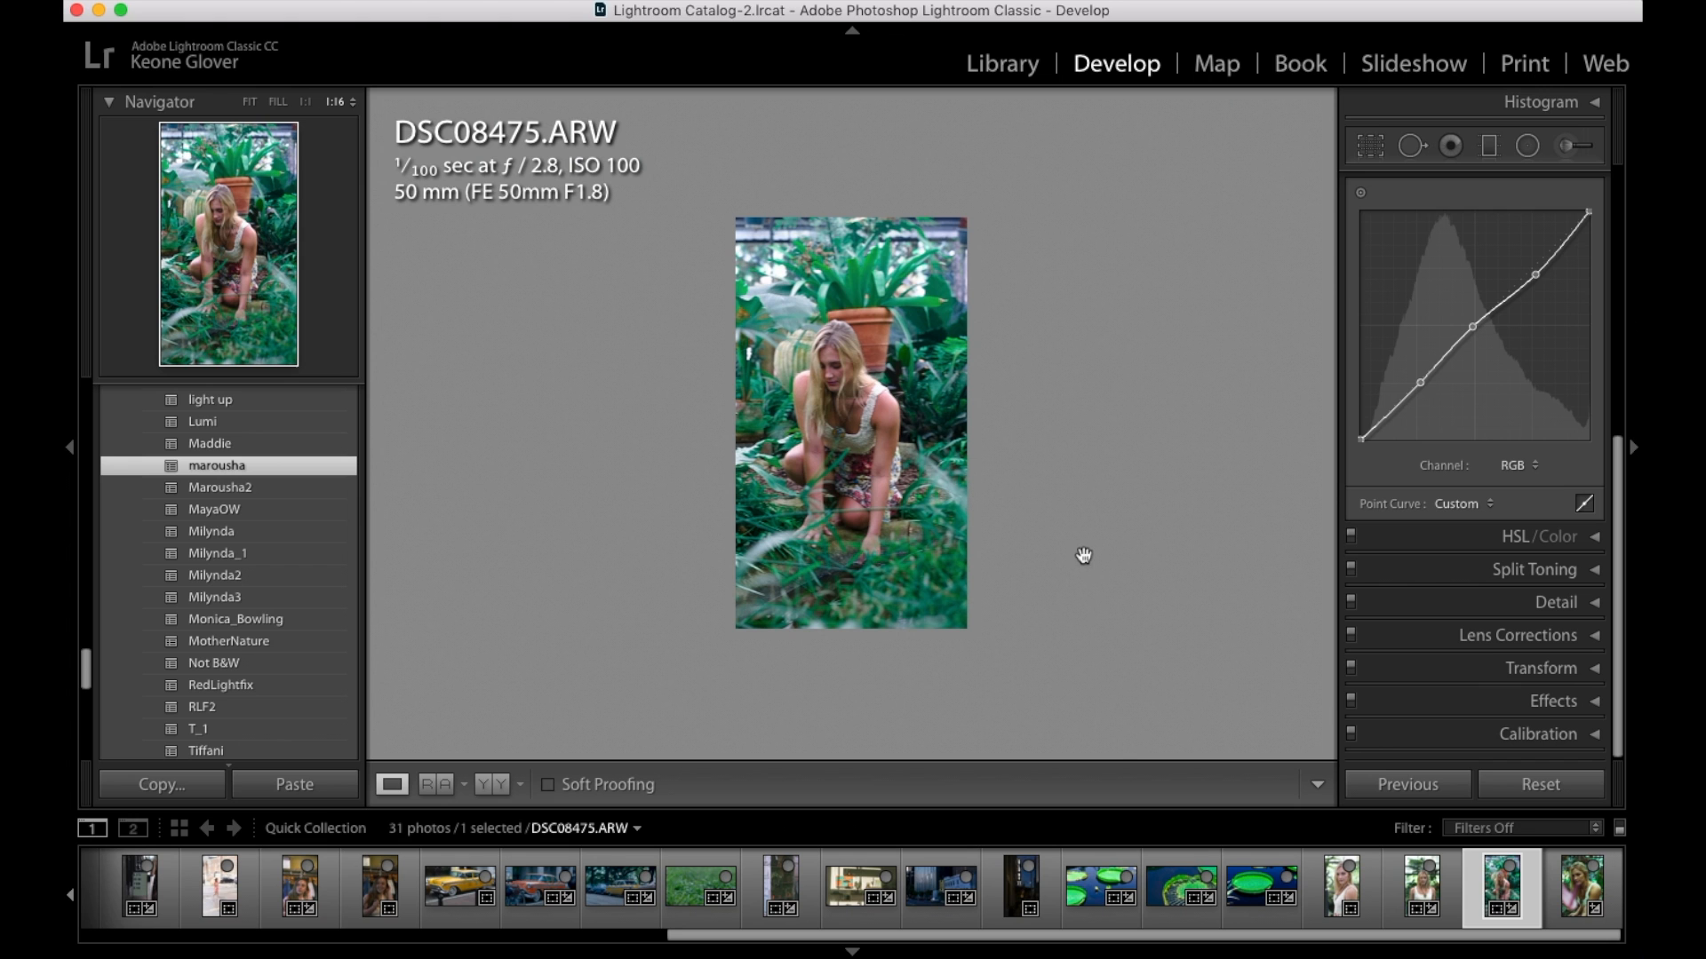
Return to the DSC08522.ARW portrait and look over its develop settings
left_click(1561, 897)
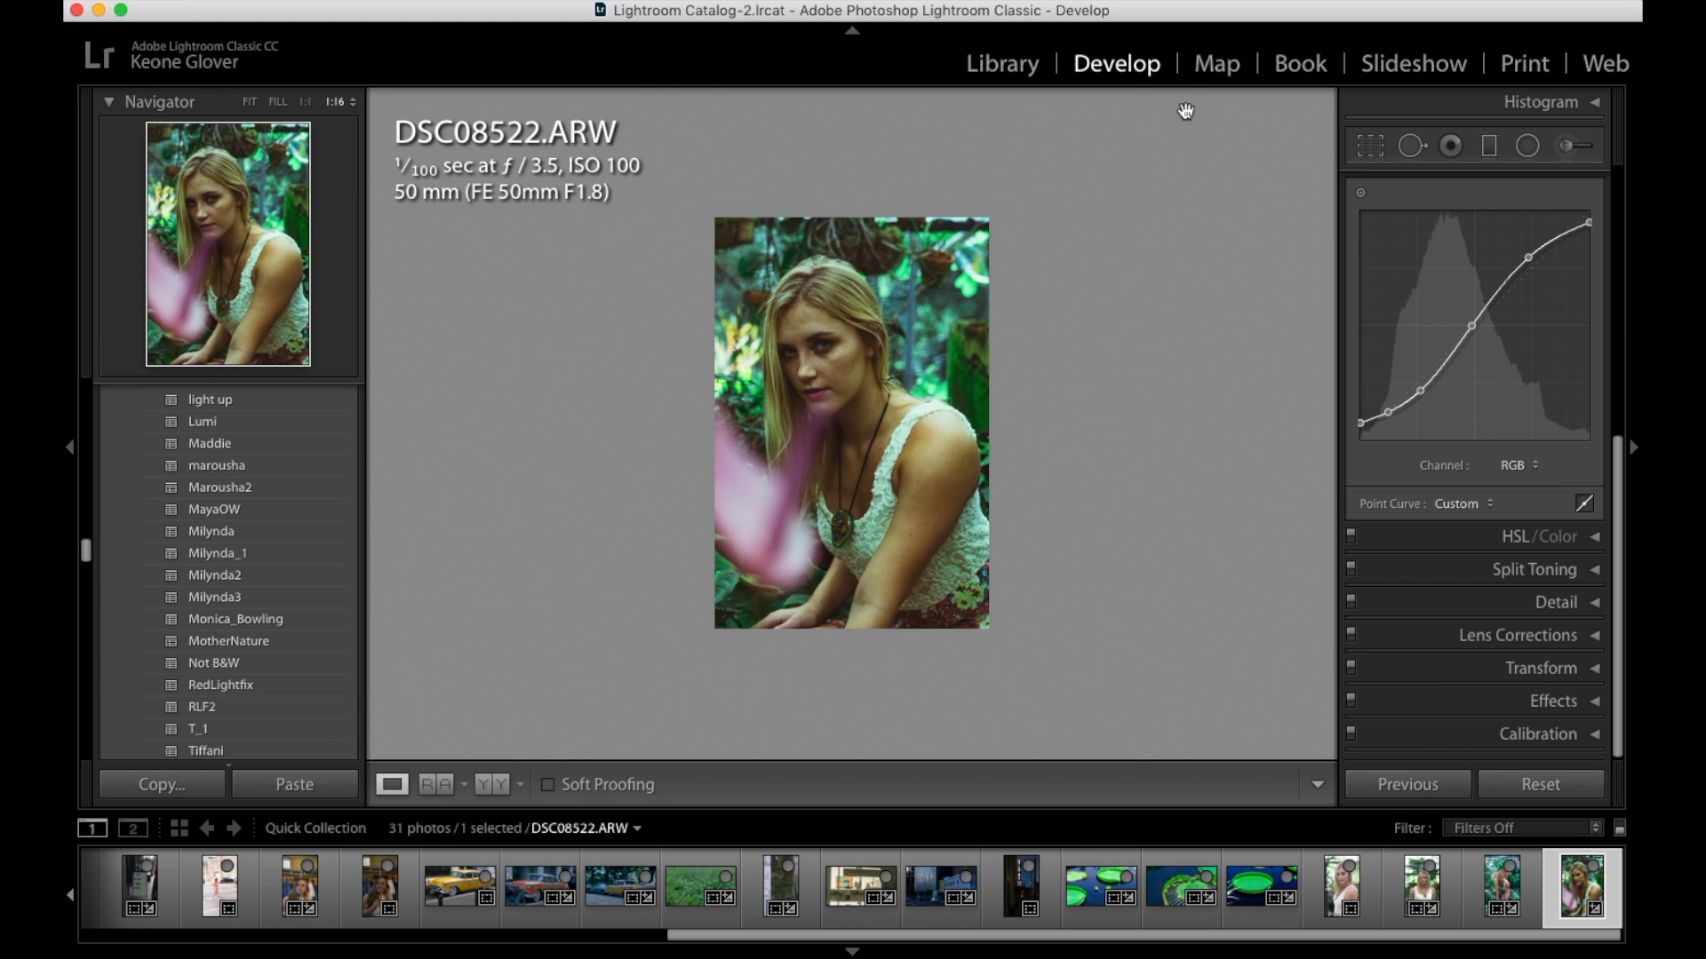
scroll(1520, 544, "up", 4)
scroll(1520, 543, "down", 4)
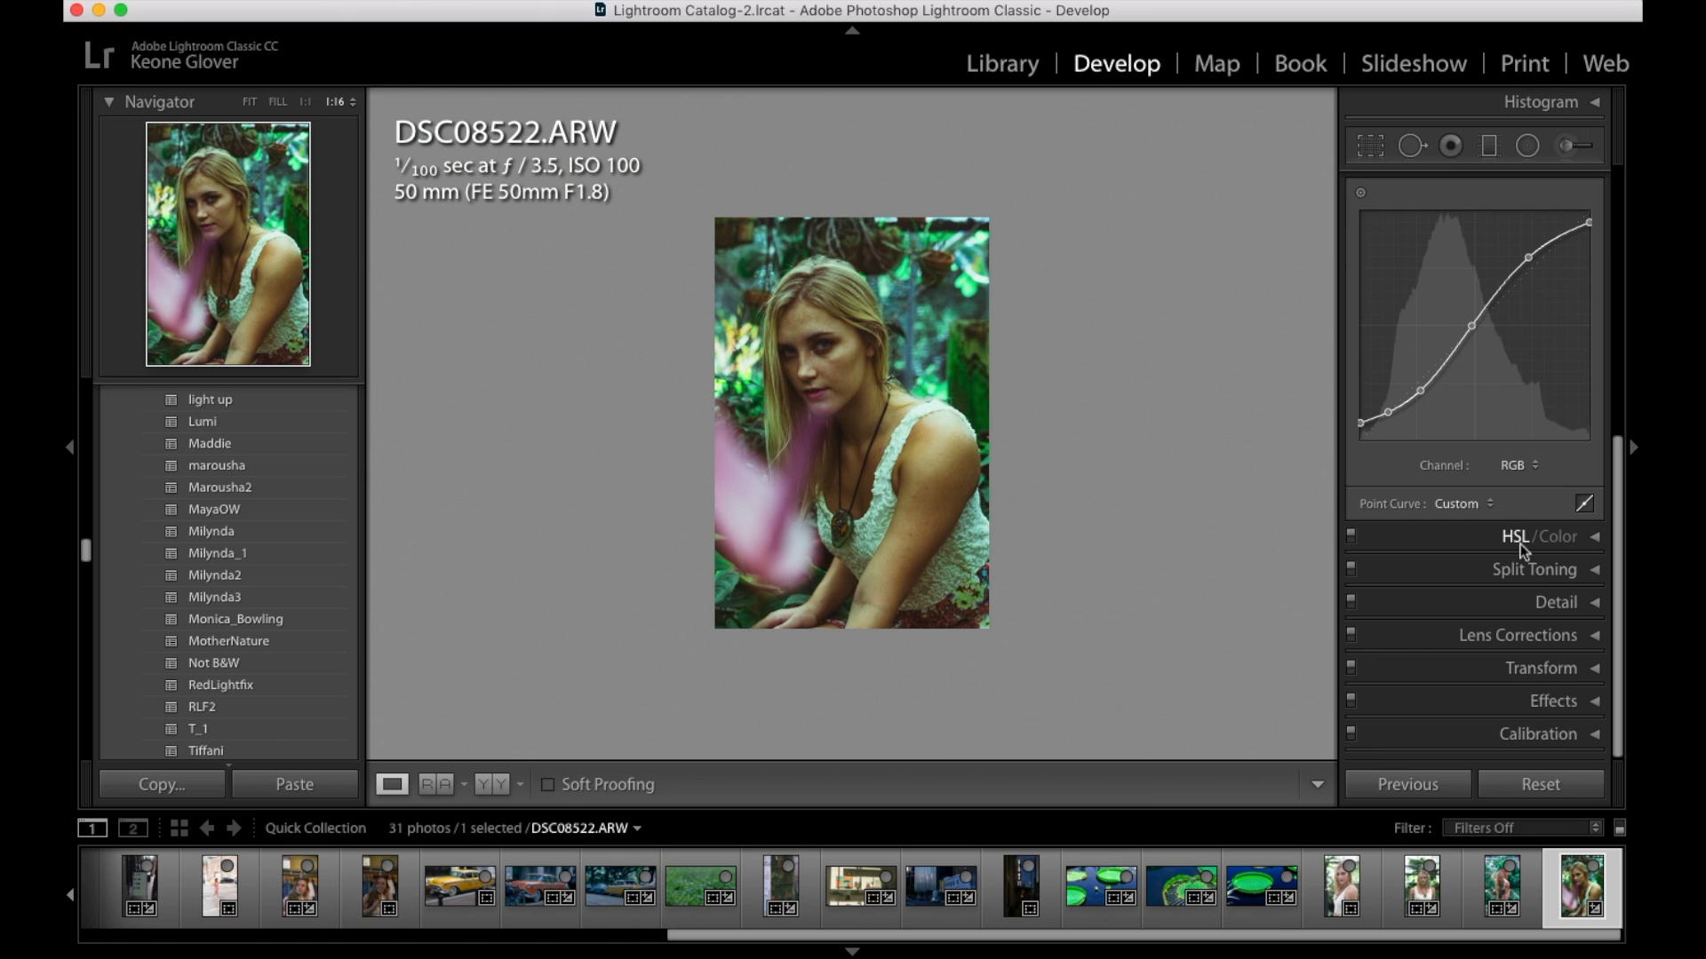
Review the HSL adjustments and set the split toning highlights to hue 131 and saturation 16
left_click(1593, 538)
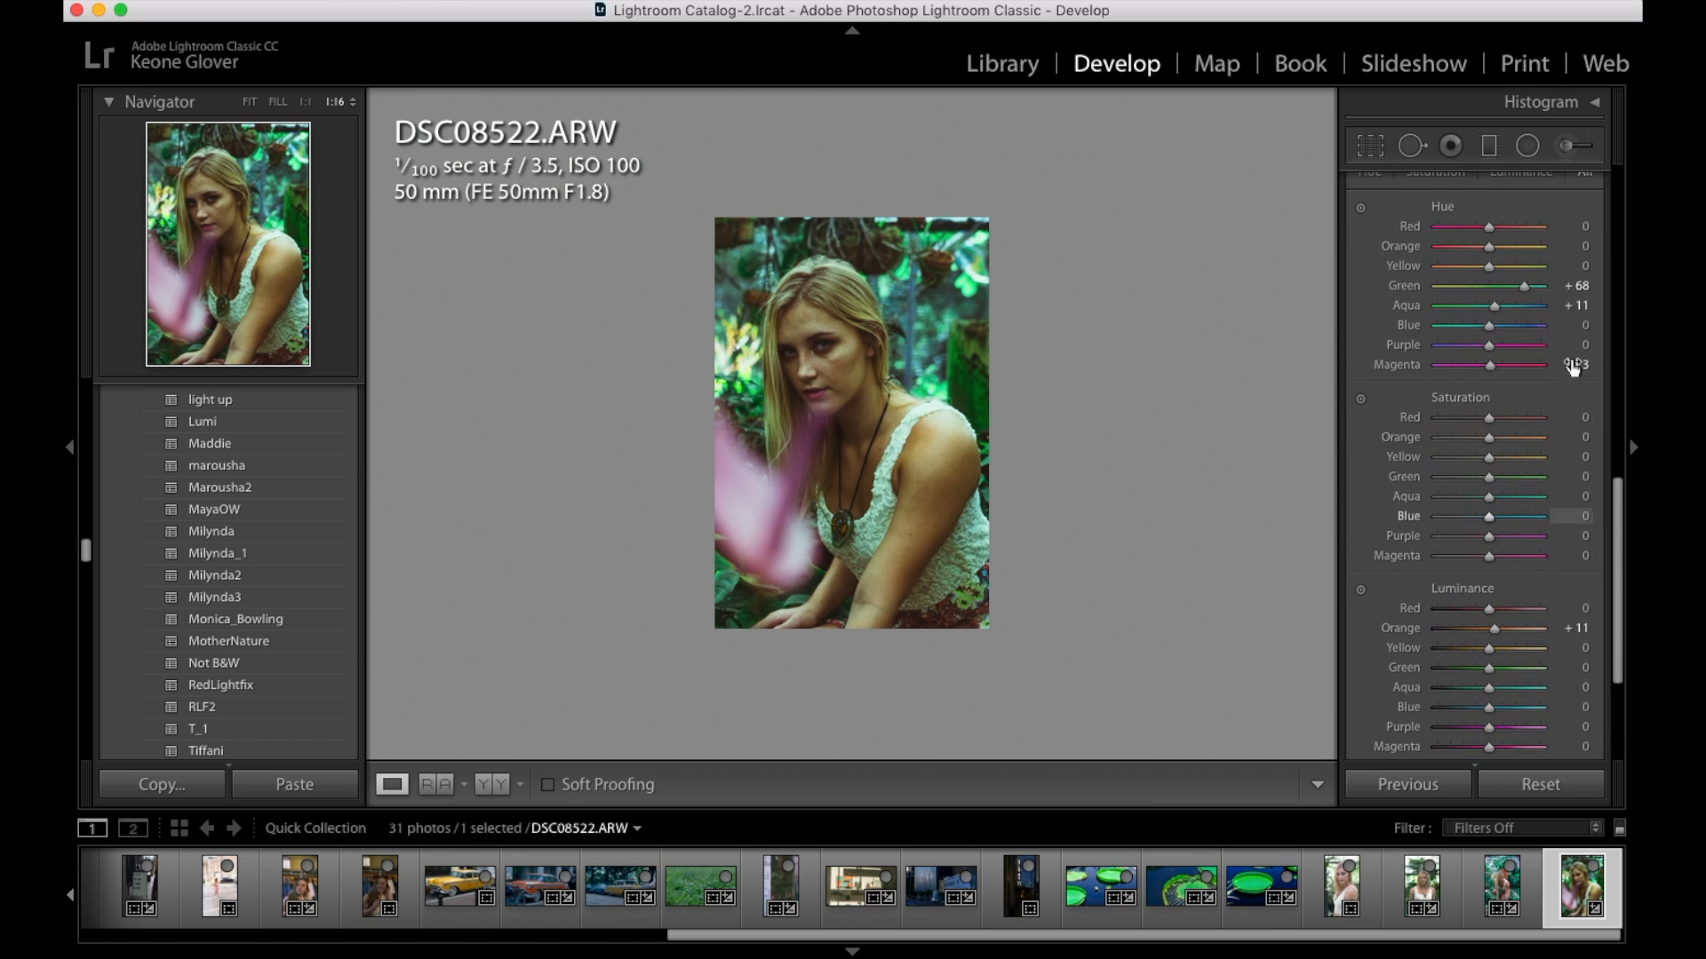
left_click(1585, 242)
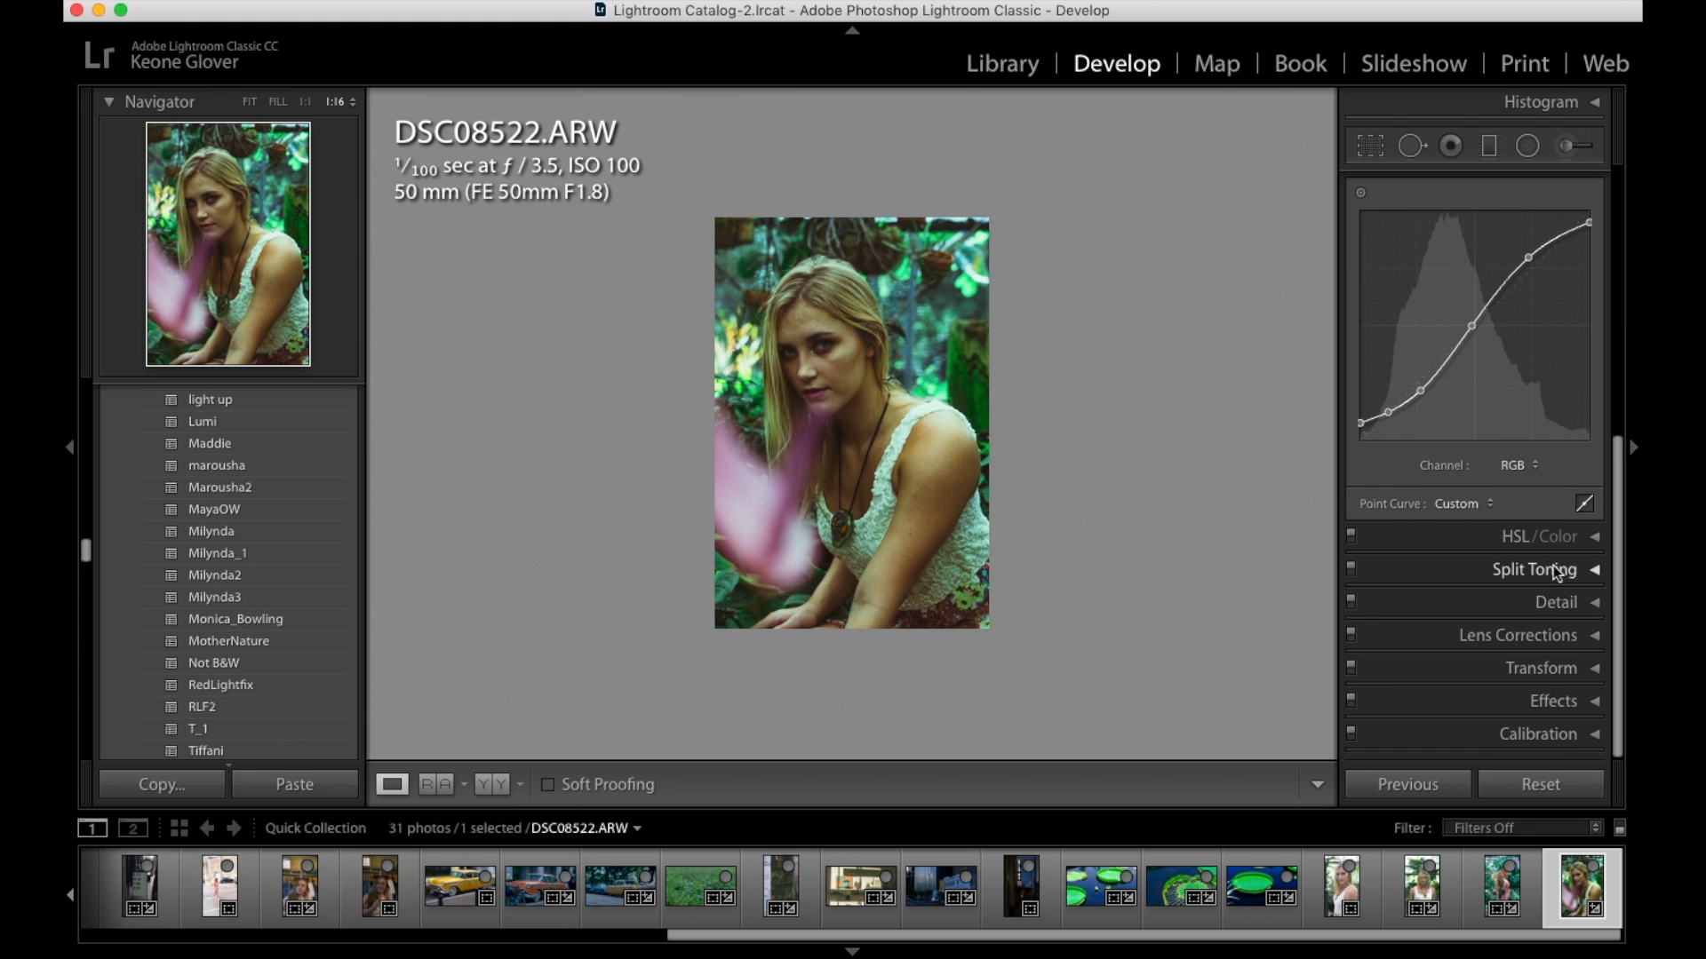
left_click(1507, 570)
left_click_drag(1462, 600, 1448, 600)
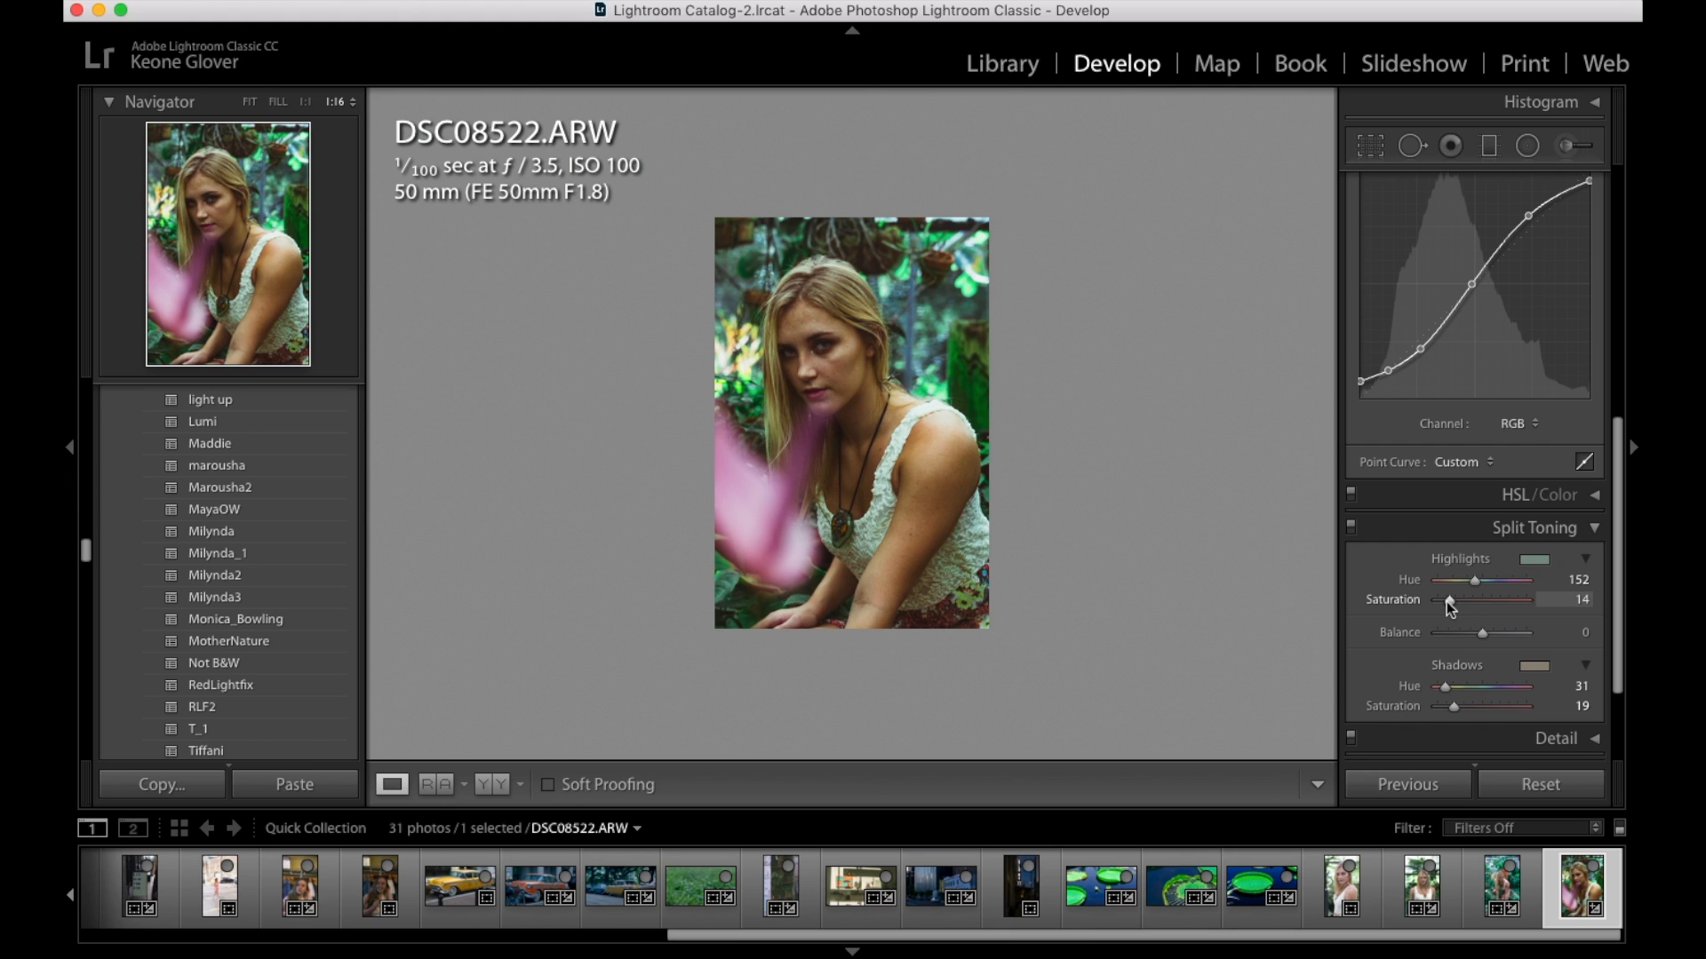
left_click_drag(1448, 601, 1452, 601)
mouse_move(1475, 580)
left_mouse_down()
mouse_move(1444, 579)
mouse_move(1467, 584)
left_mouse_up()
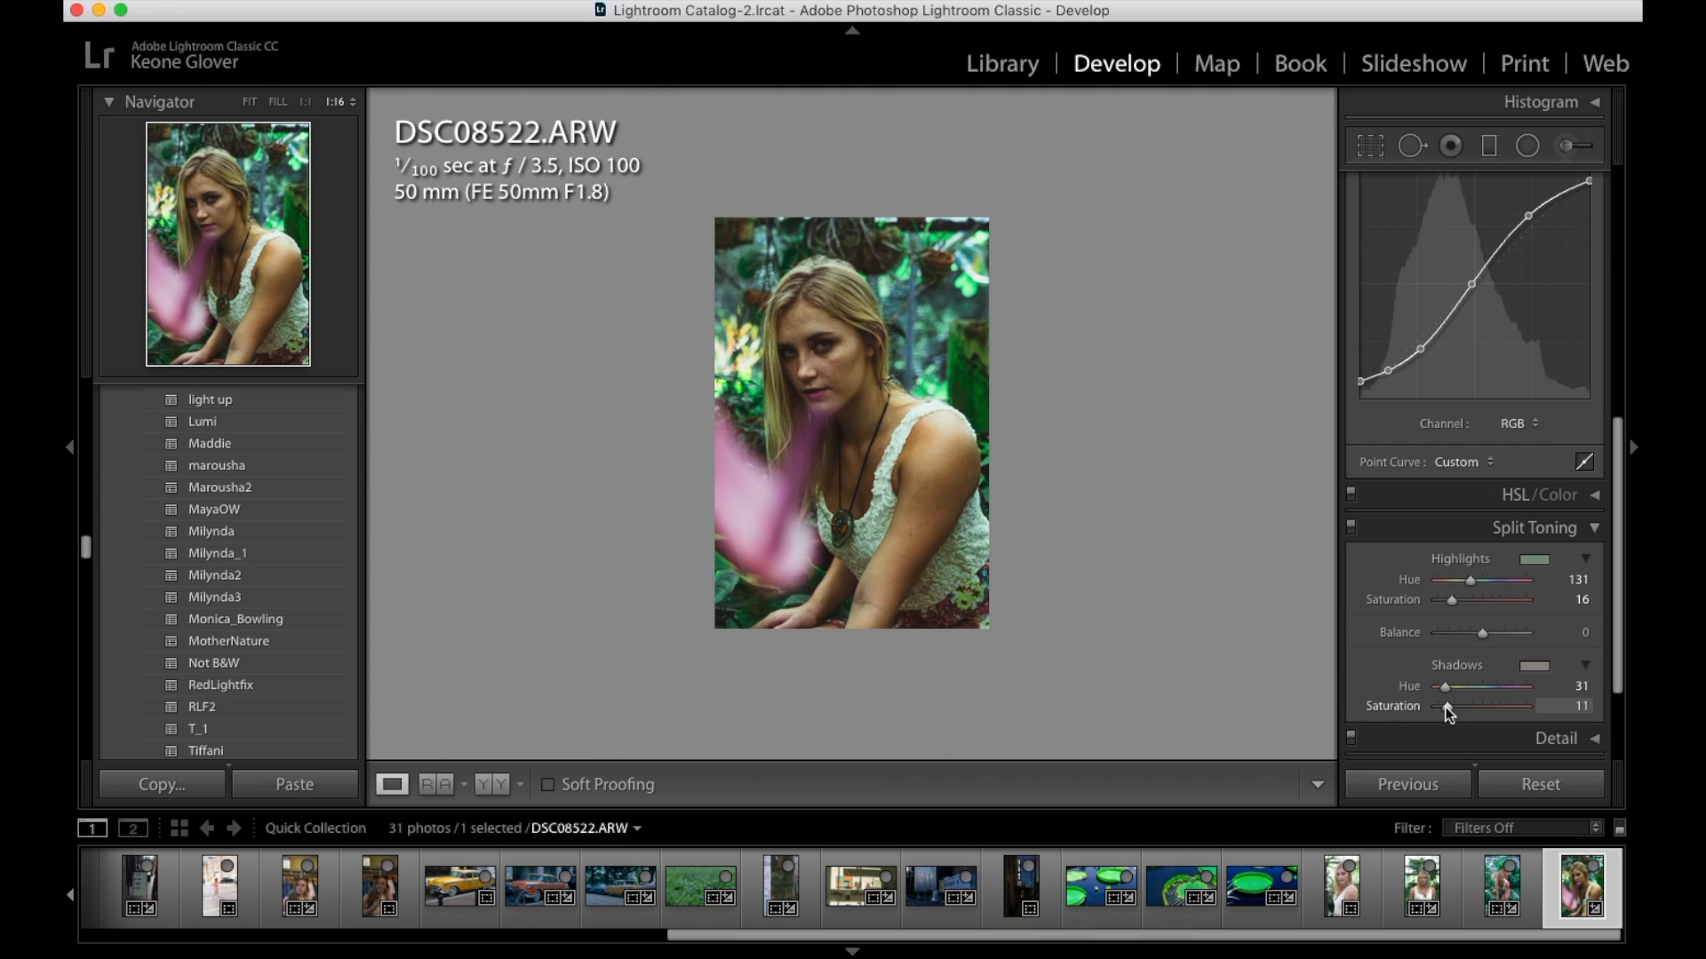
Set the split toning shadows saturation to 11 and undo a trial reduction of the highlights saturation
left_click_drag(1447, 711, 1189, 699)
left_click(1446, 707)
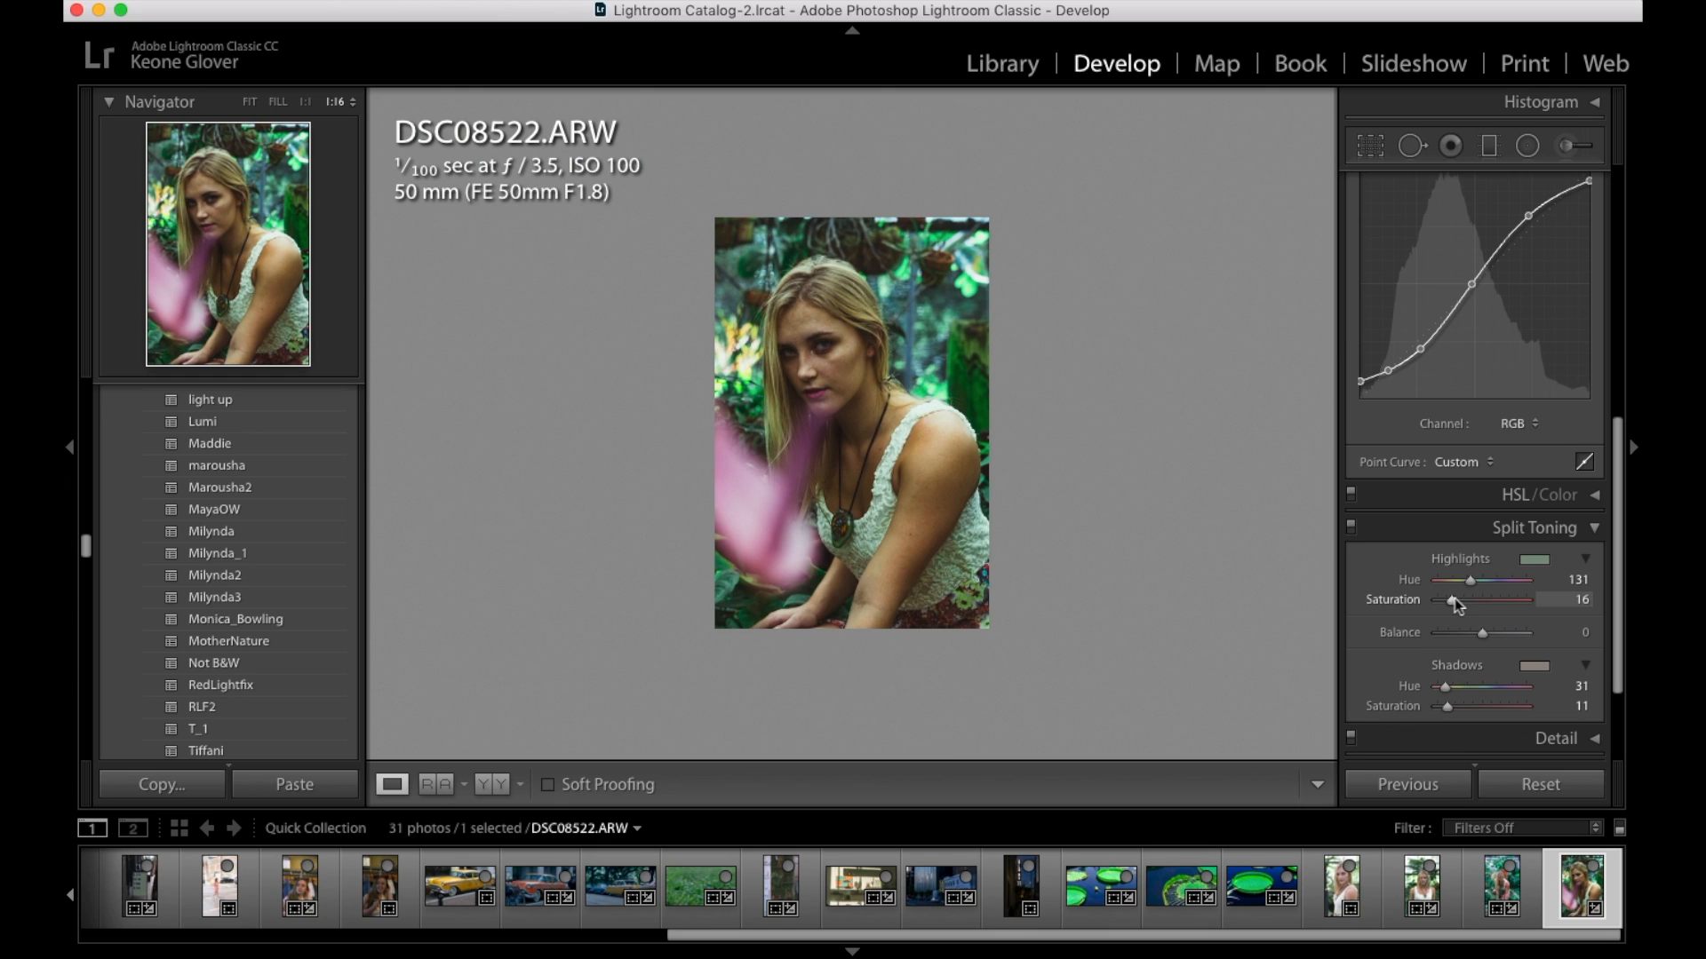
left_click_drag(1454, 598, 1256, 598)
key("super+z")
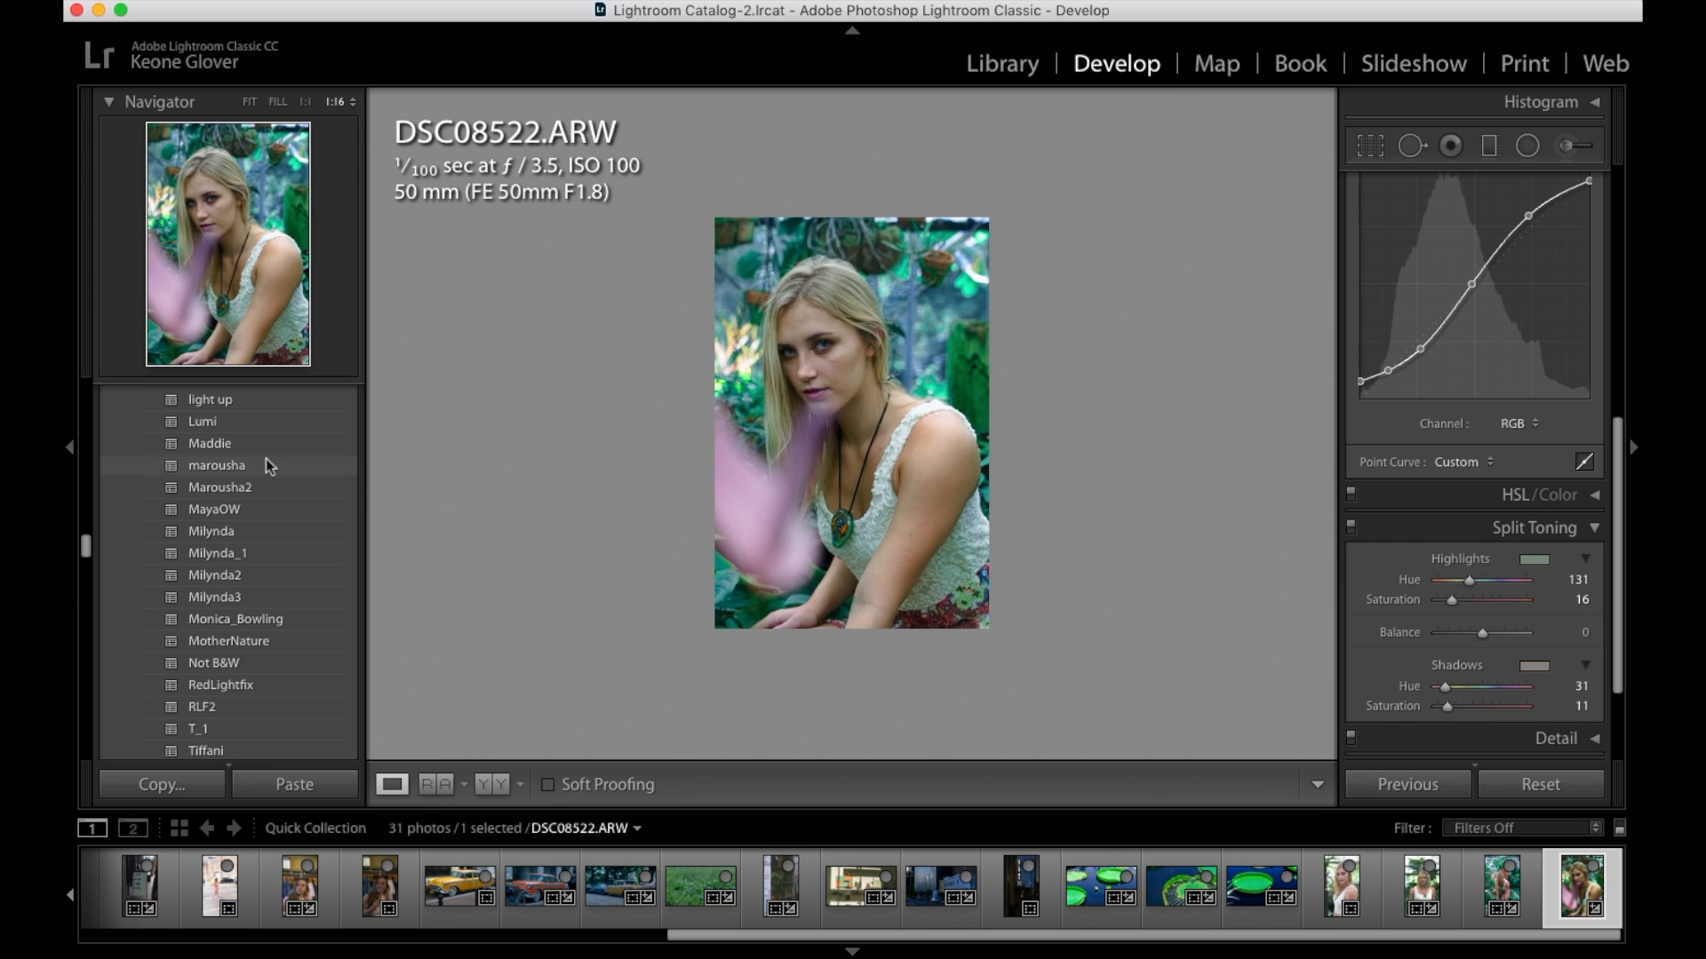
Try the marousha preset on DSC08522.ARW, inspecting the woman up close, and undo it
left_click(302, 463)
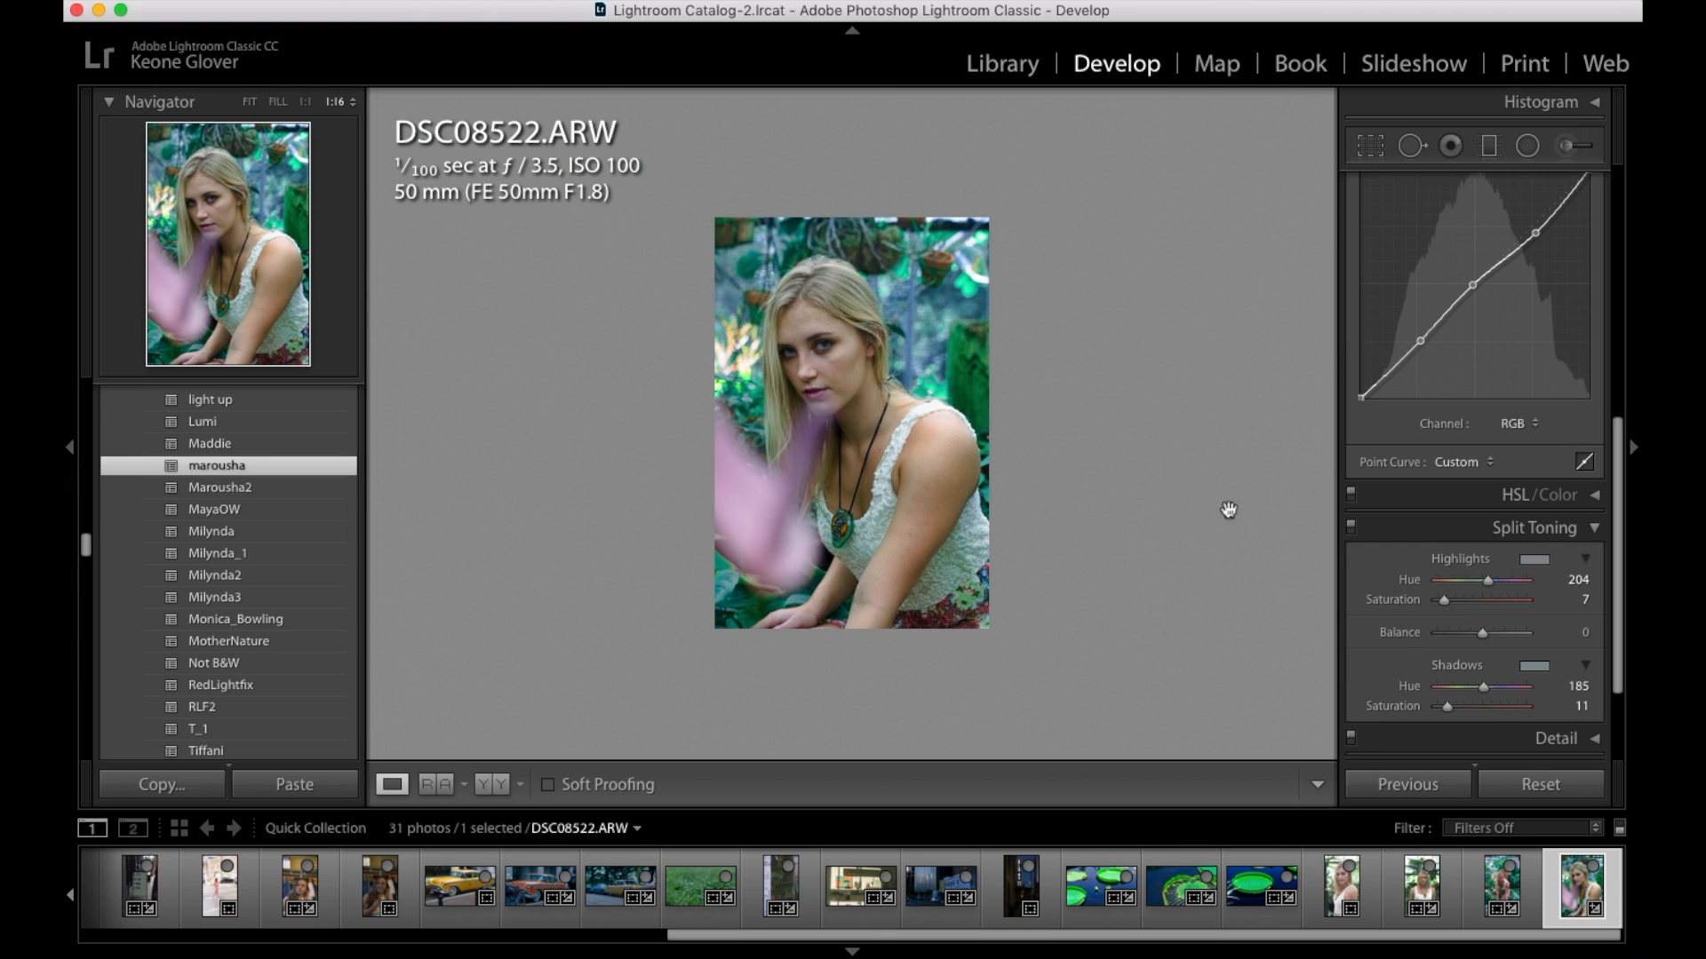
scroll(1492, 341, "up", 1)
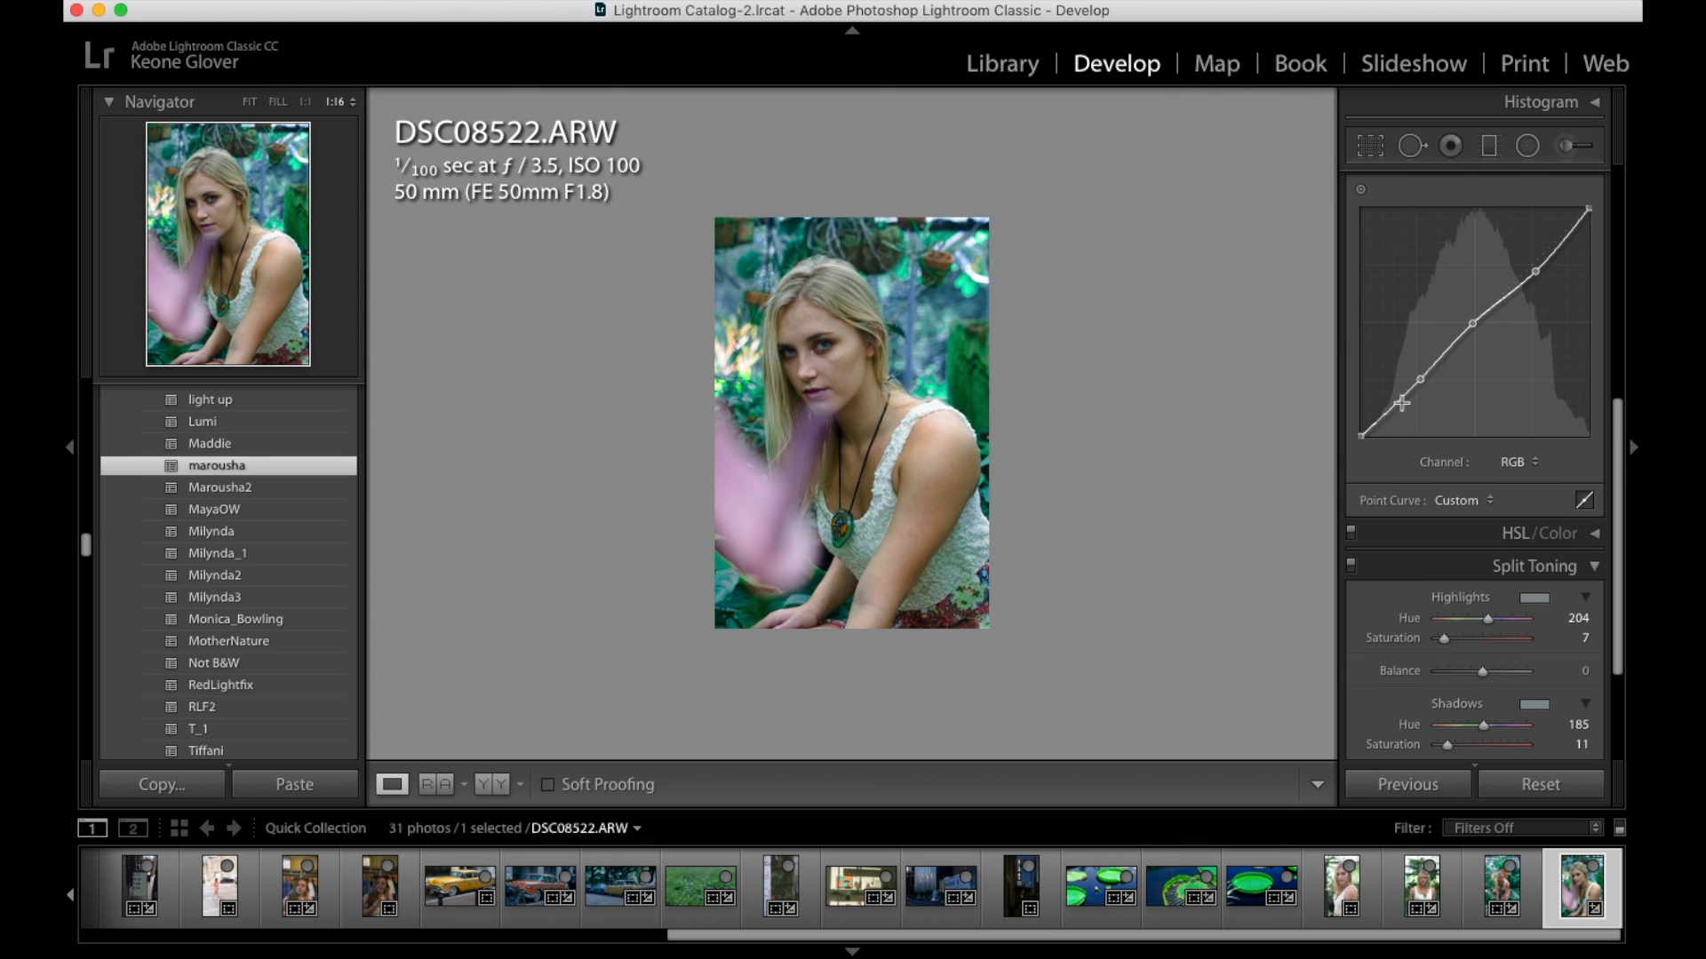
key("super+equal")
key("super+equal")
left_click_drag(965, 394, 883, 498)
key("super+minus")
key("super+minus")
key("super+z")
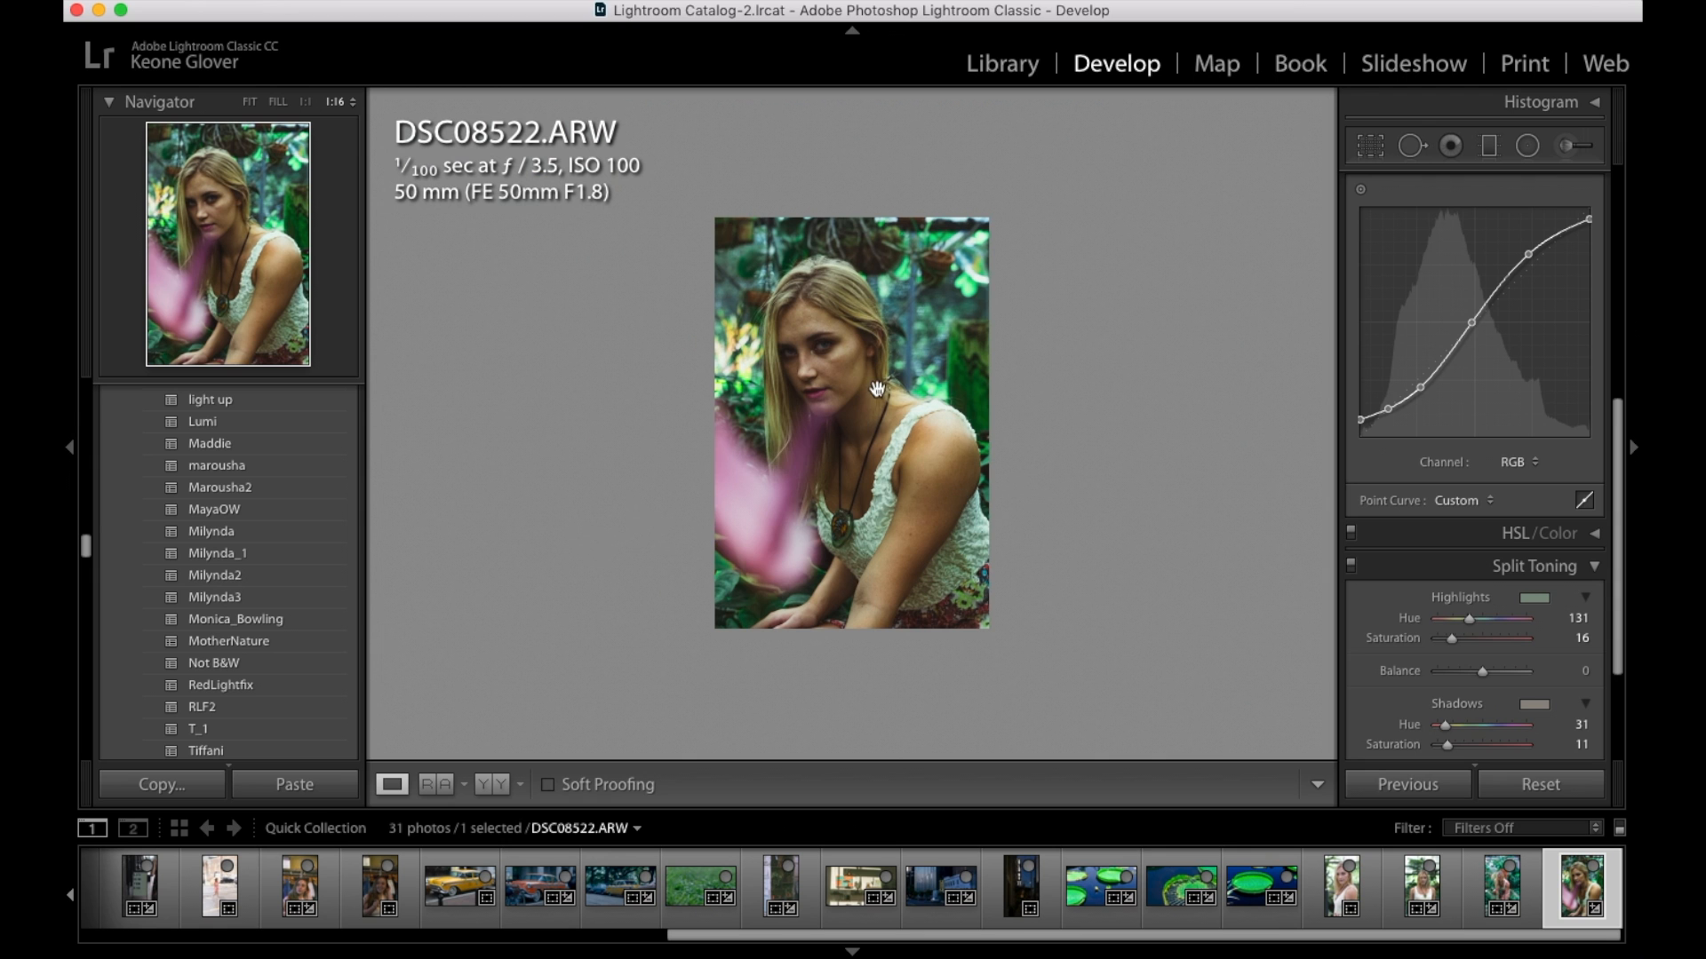
Inspect the split-toned look on the woman's face up close and reapply the marousha preset to DSC08522.ARW
left_click(831, 392)
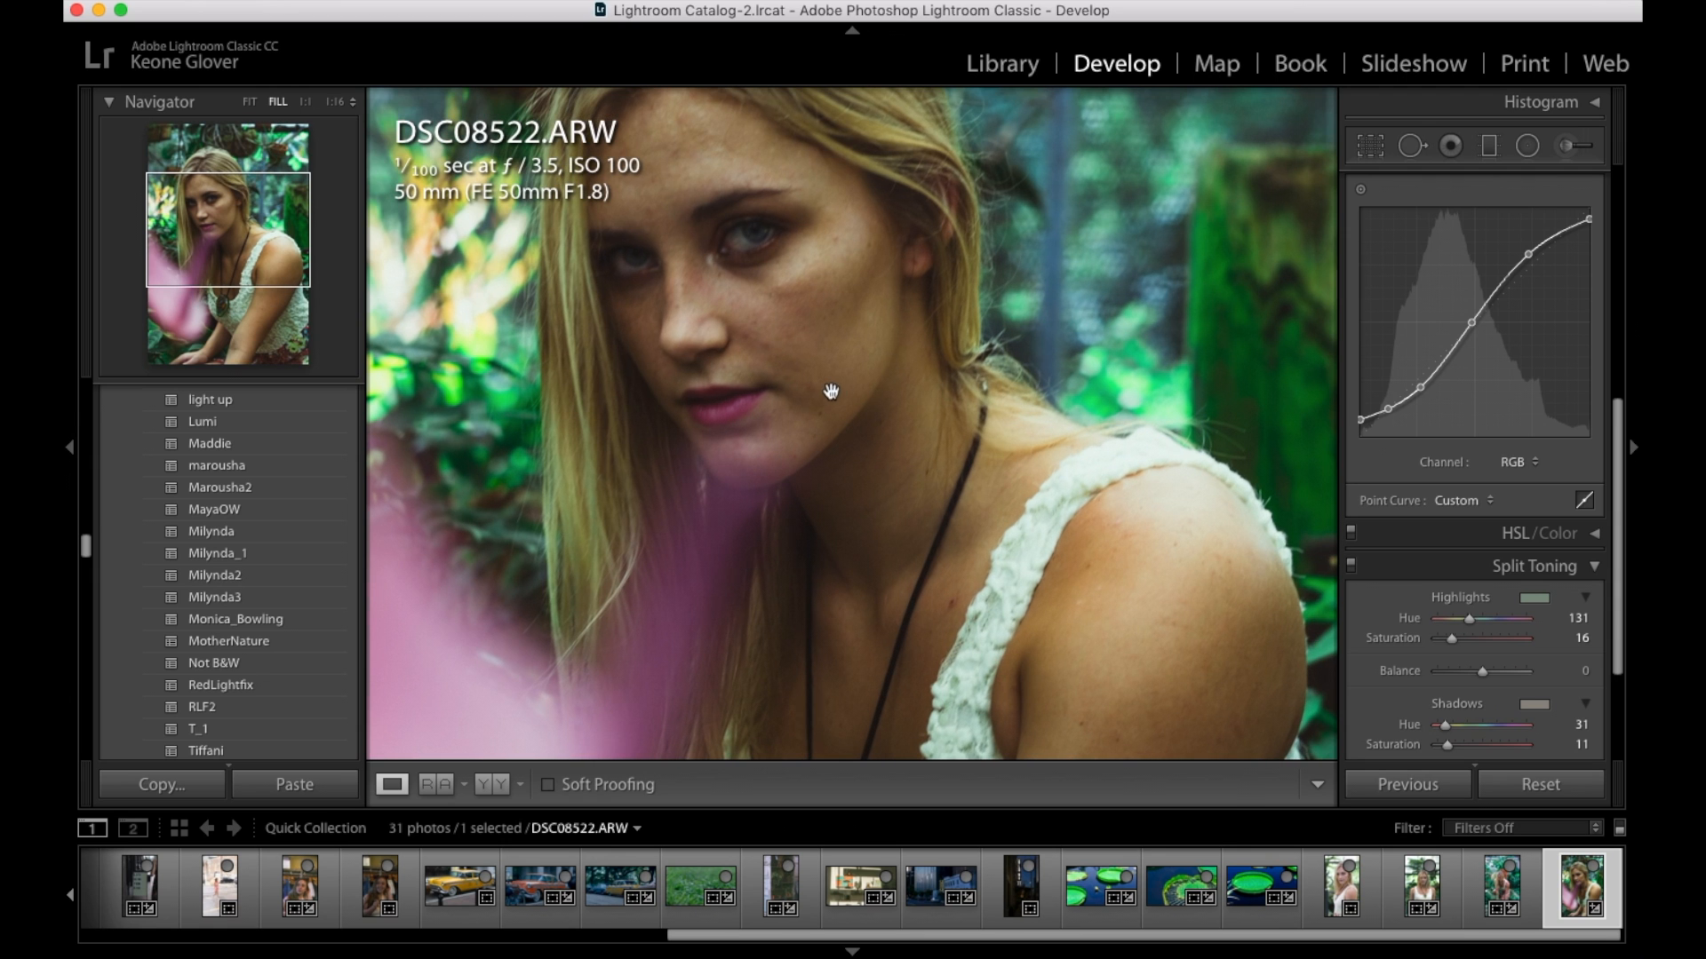
left_click(879, 442)
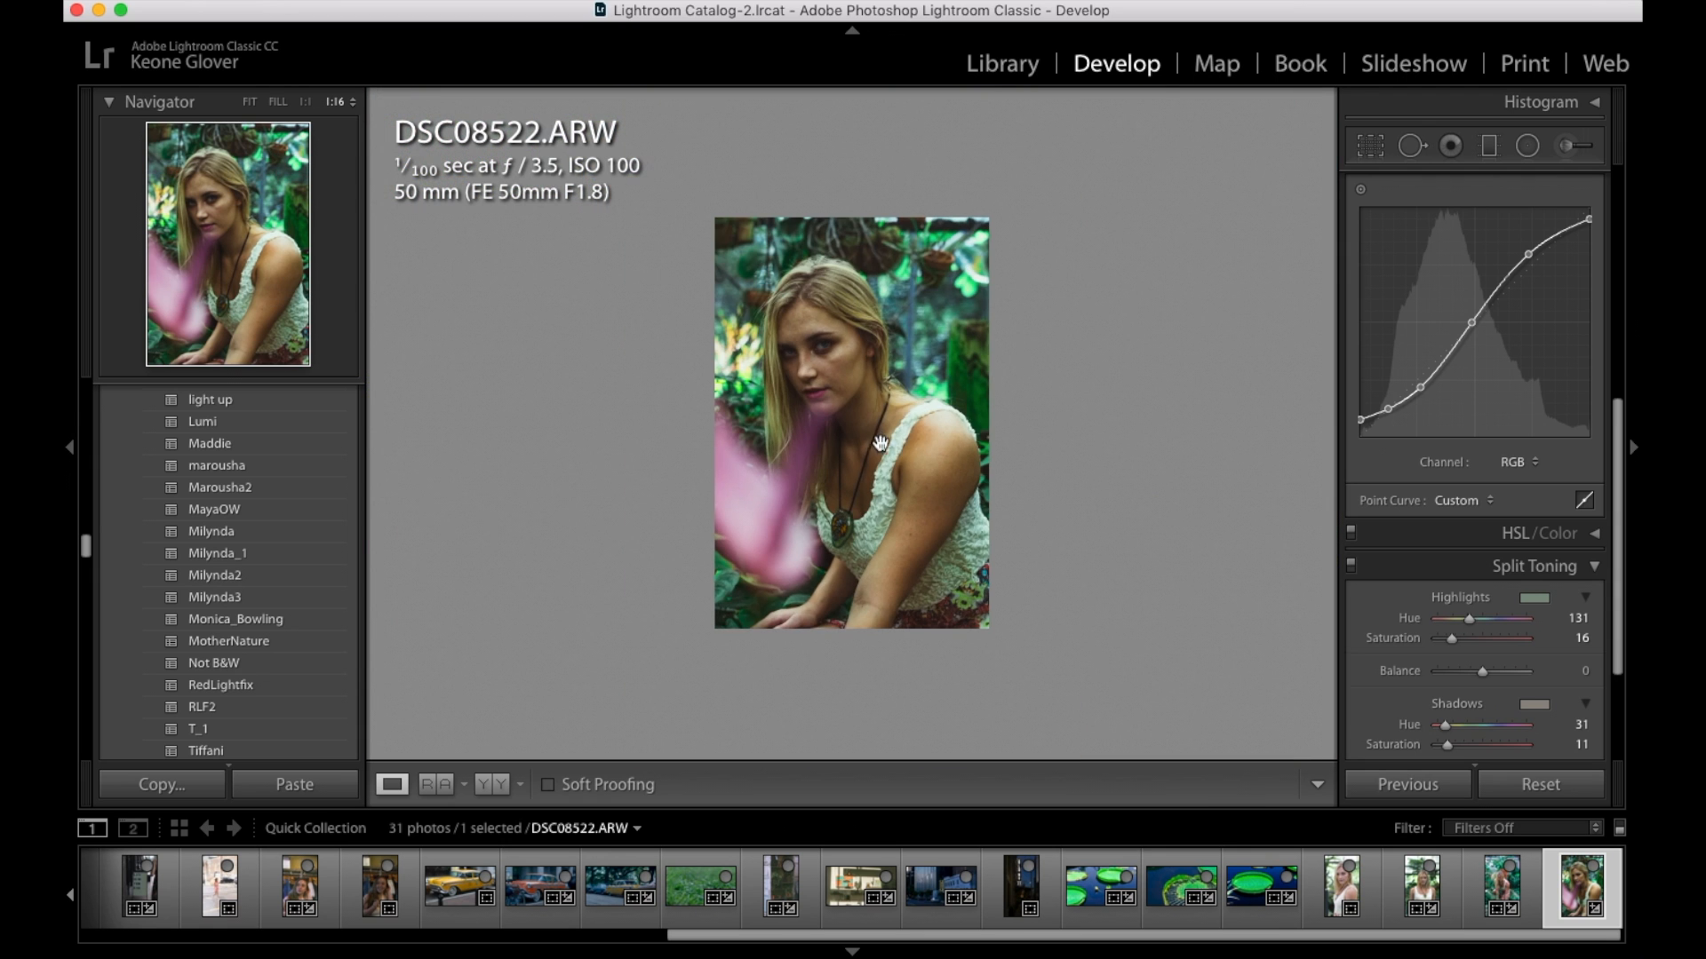
left_click(346, 471)
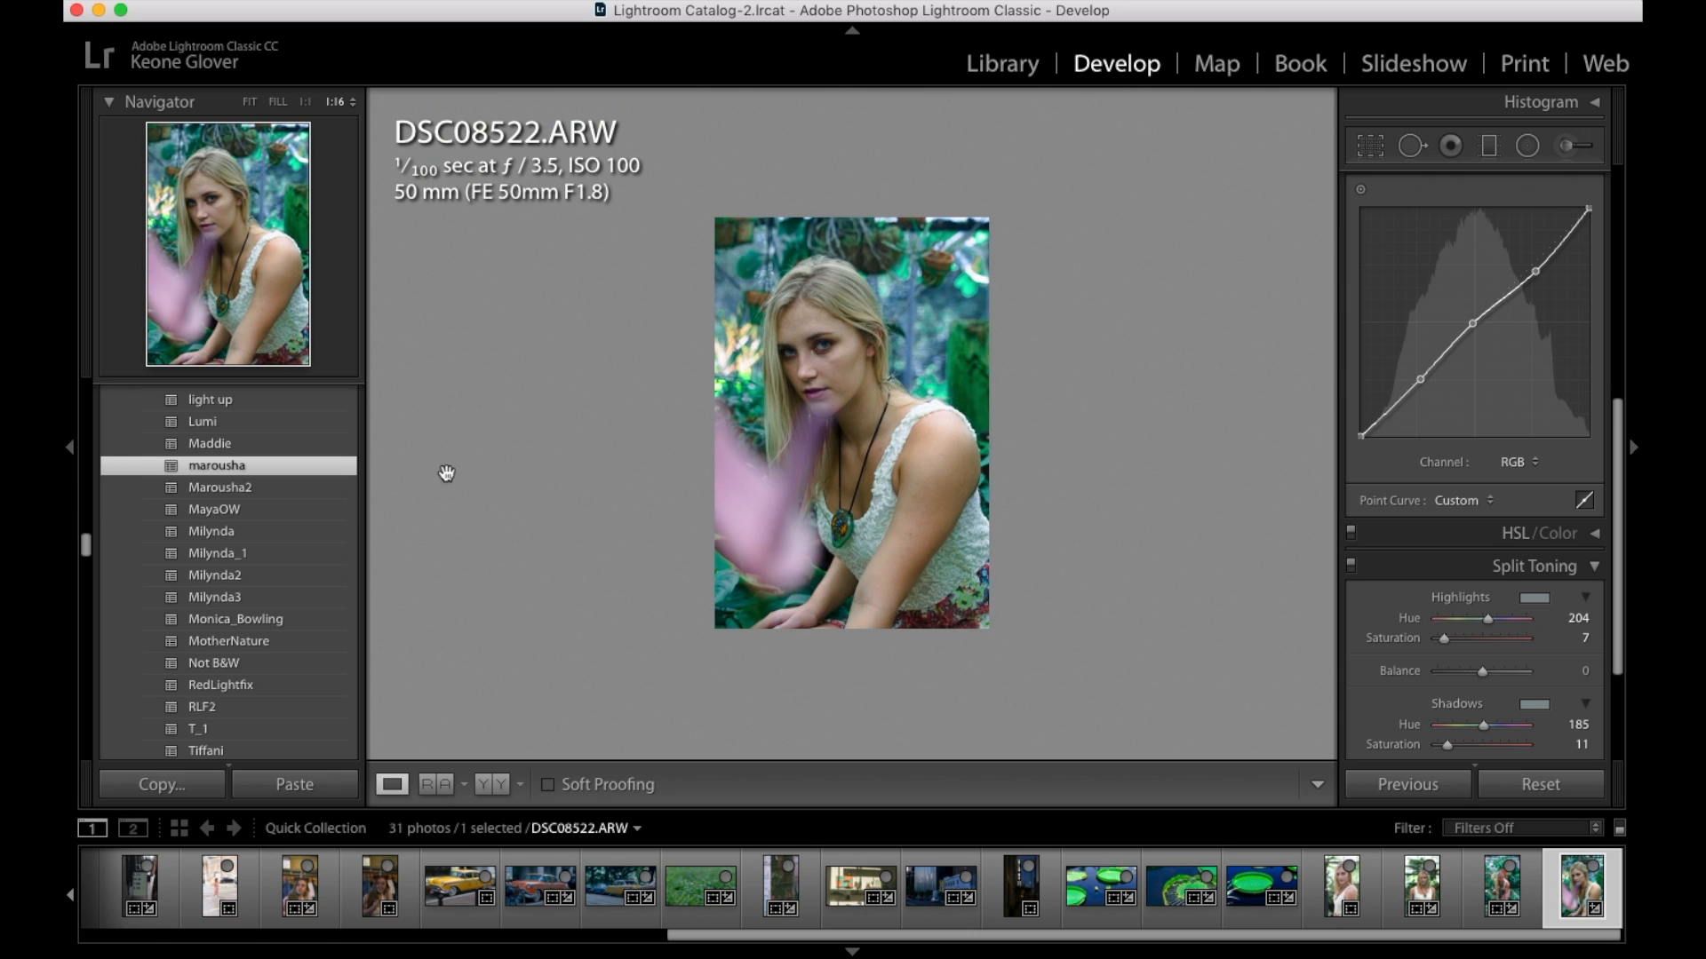